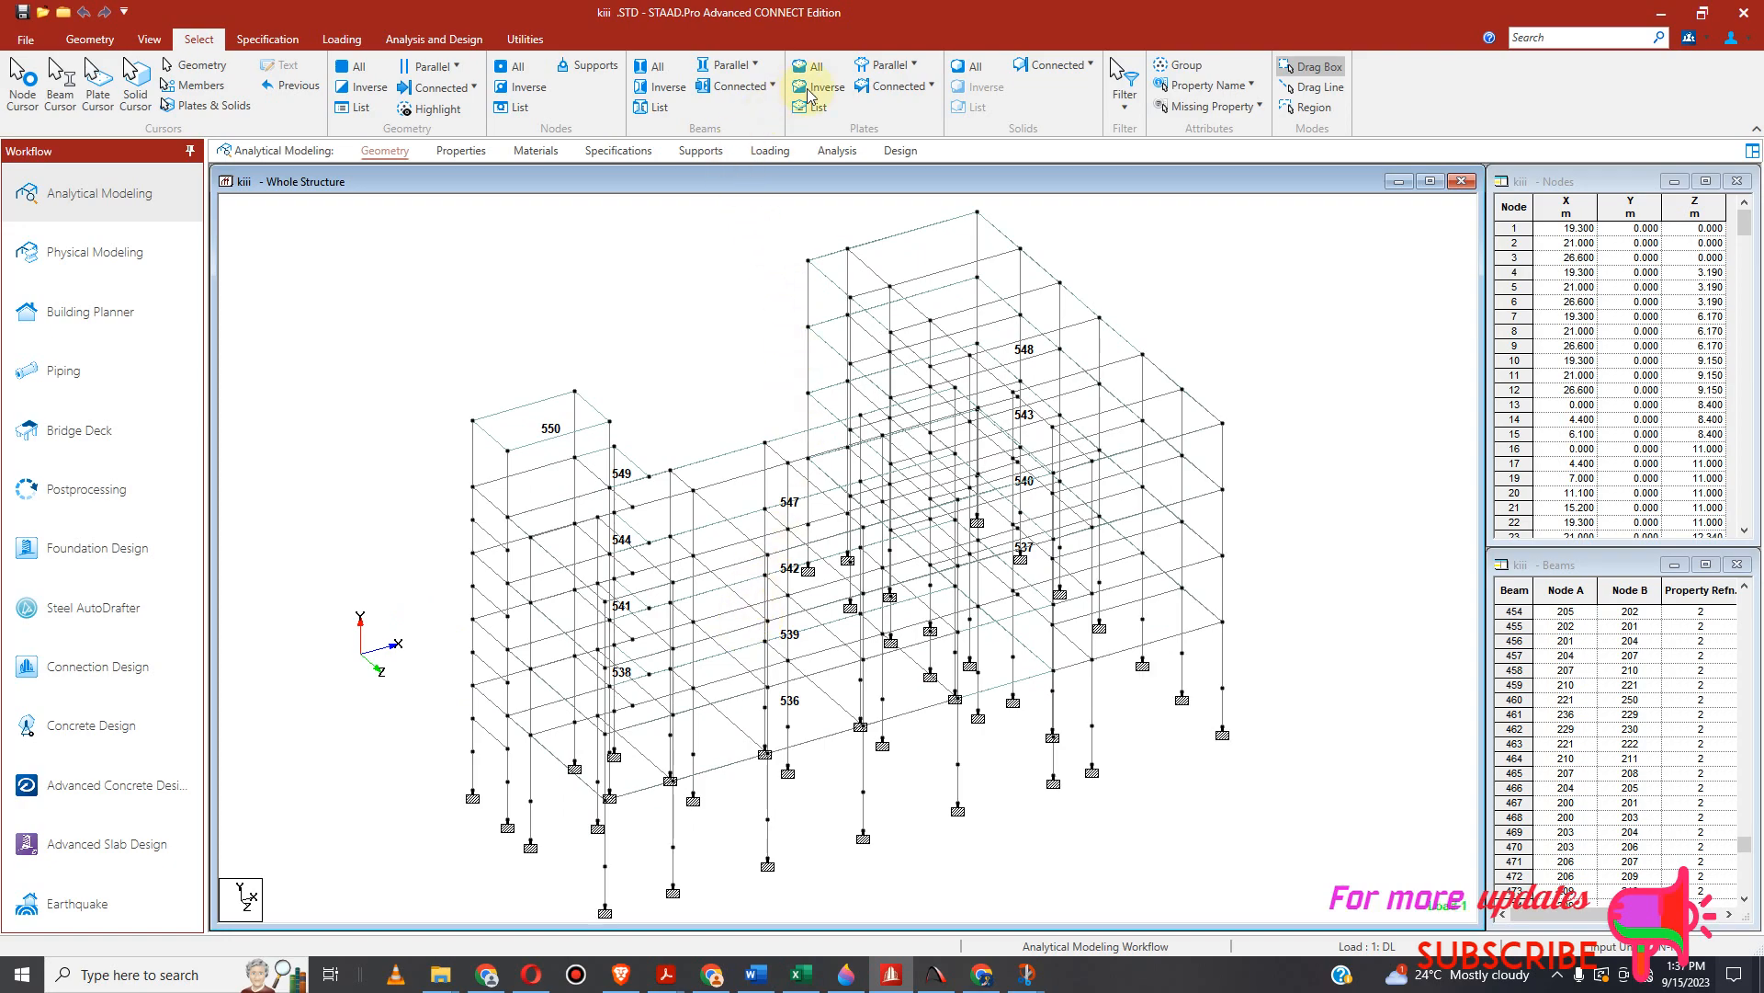
Open the 3D rendered view of the building and inspect the whole structure from several angles
{"action": "left_click", "coordinate": [149, 41]}
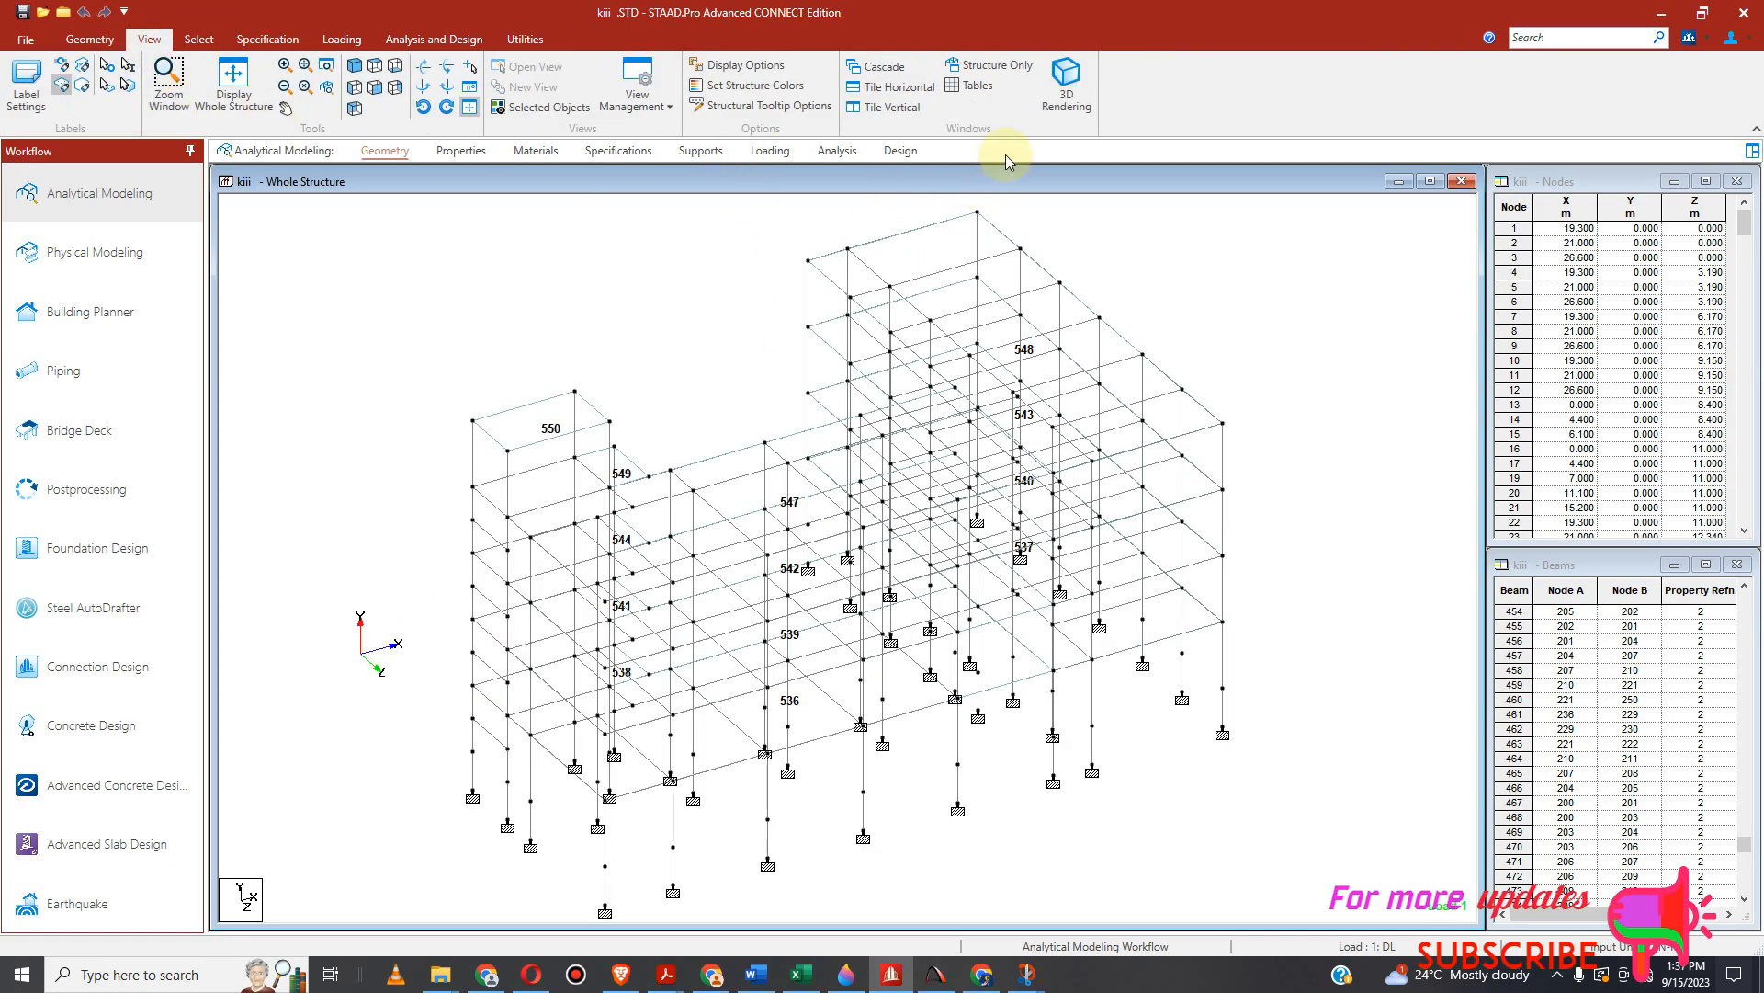
{"action": "left_click", "coordinate": [1066, 85]}
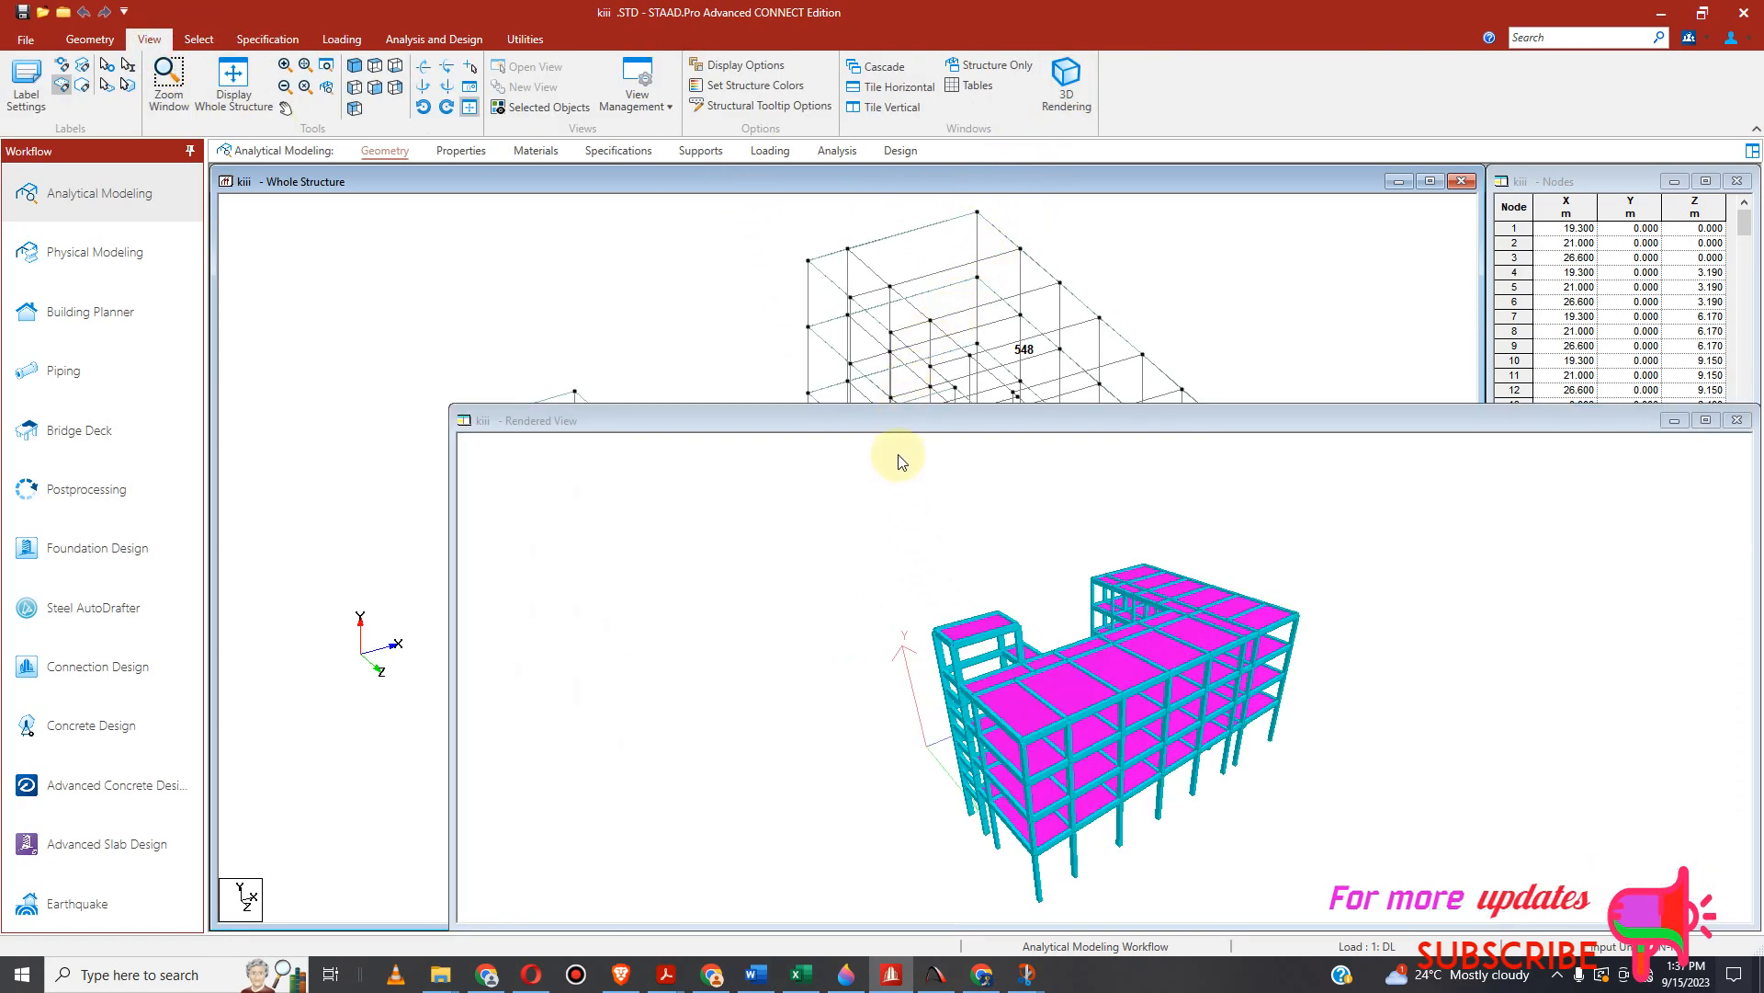
{"action": "left_click_drag", "start_coordinate": [896, 430], "coordinate": [647, 220]}
{"action": "mouse_move", "coordinate": [643, 445]}
{"action": "left_mouse_down"}
{"action": "mouse_move", "coordinate": [913, 515]}
{"action": "mouse_move", "coordinate": [1084, 502]}
{"action": "mouse_move", "coordinate": [841, 611]}
{"action": "mouse_move", "coordinate": [1117, 548]}
{"action": "mouse_move", "coordinate": [849, 429]}
{"action": "mouse_move", "coordinate": [650, 548]}
{"action": "mouse_move", "coordinate": [841, 514]}
{"action": "mouse_move", "coordinate": [528, 452]}
{"action": "mouse_move", "coordinate": [919, 602]}
{"action": "mouse_move", "coordinate": [628, 432]}
{"action": "mouse_move", "coordinate": [1115, 453]}
{"action": "mouse_move", "coordinate": [646, 453]}
{"action": "left_mouse_up"}
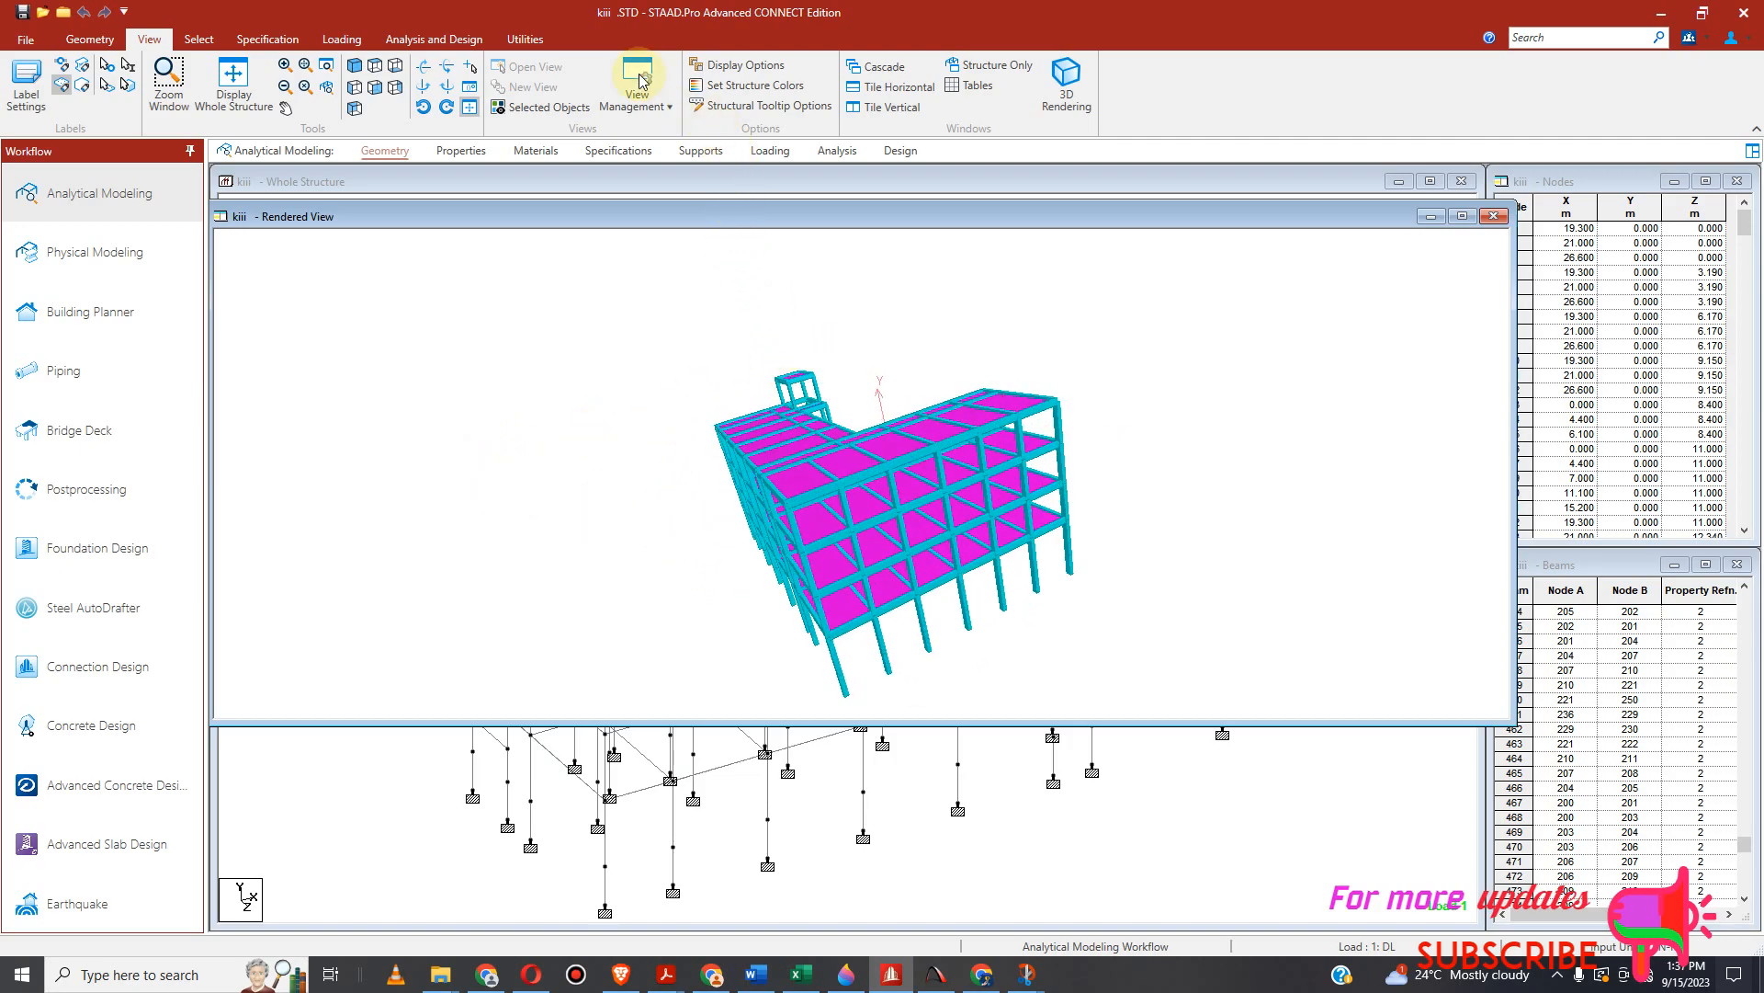
Check the model for multiple structures and duplicate nodes
{"action": "left_click", "coordinate": [525, 39]}
{"action": "left_click", "coordinate": [57, 65]}
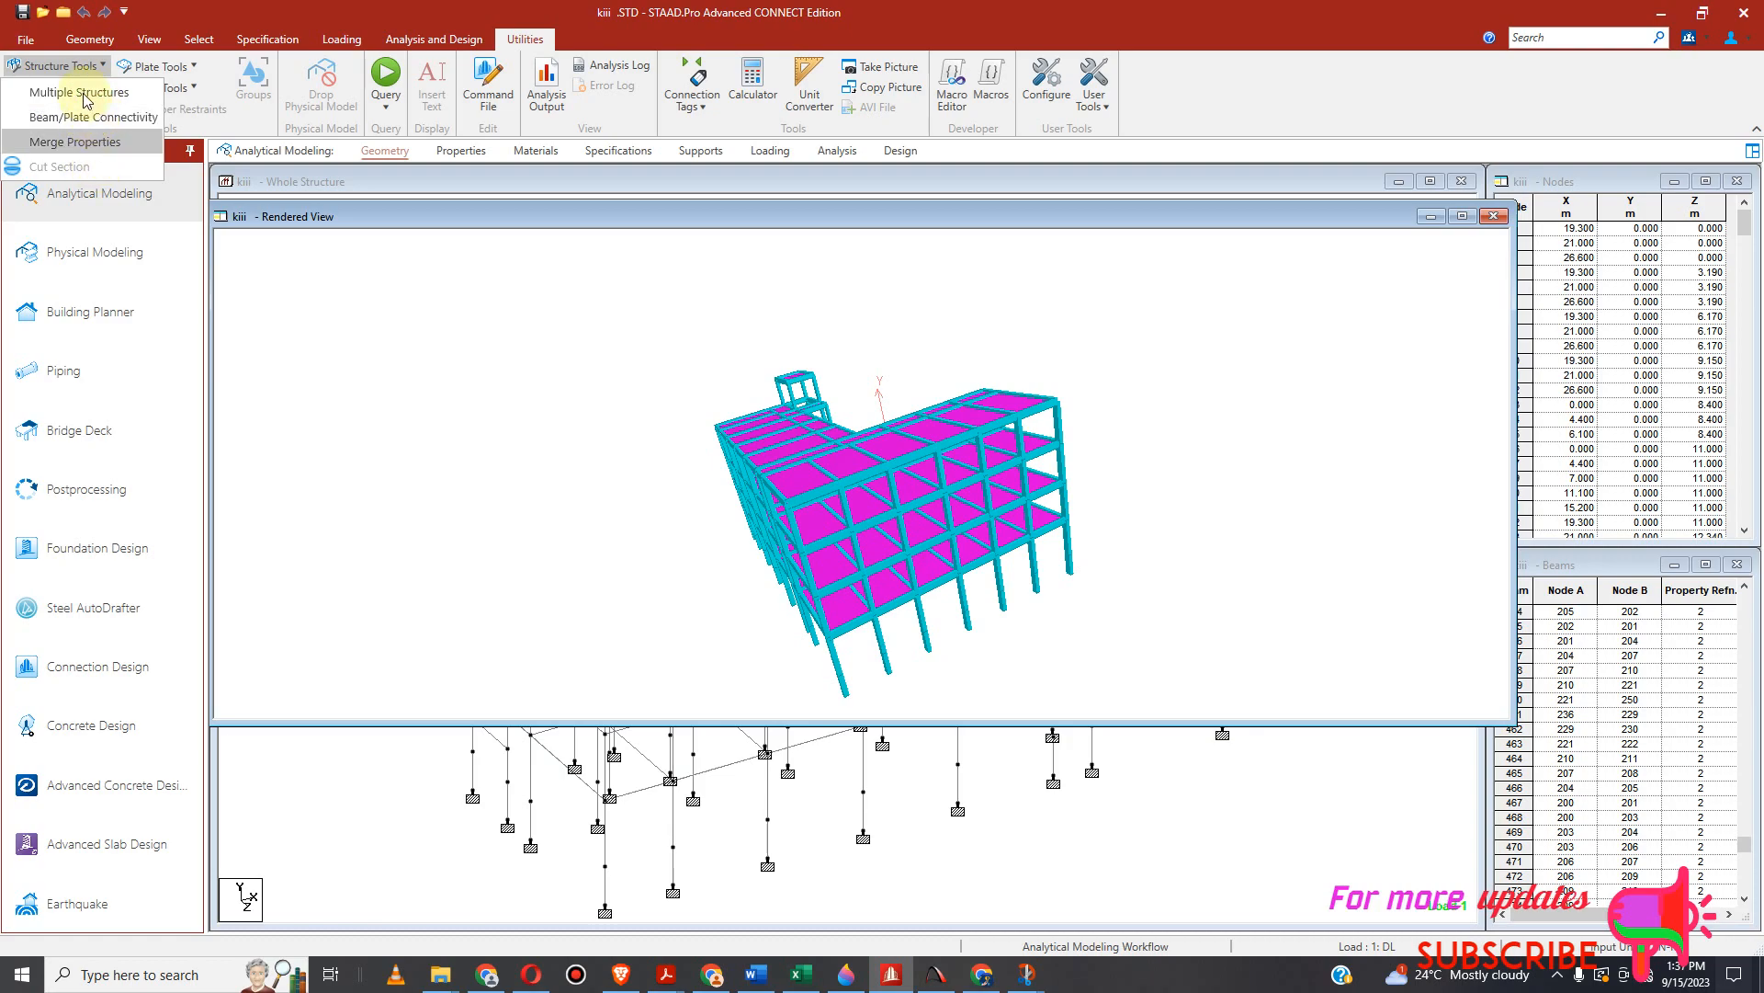
{"action": "left_click", "coordinate": [88, 93]}
{"action": "left_click", "coordinate": [341, 379]}
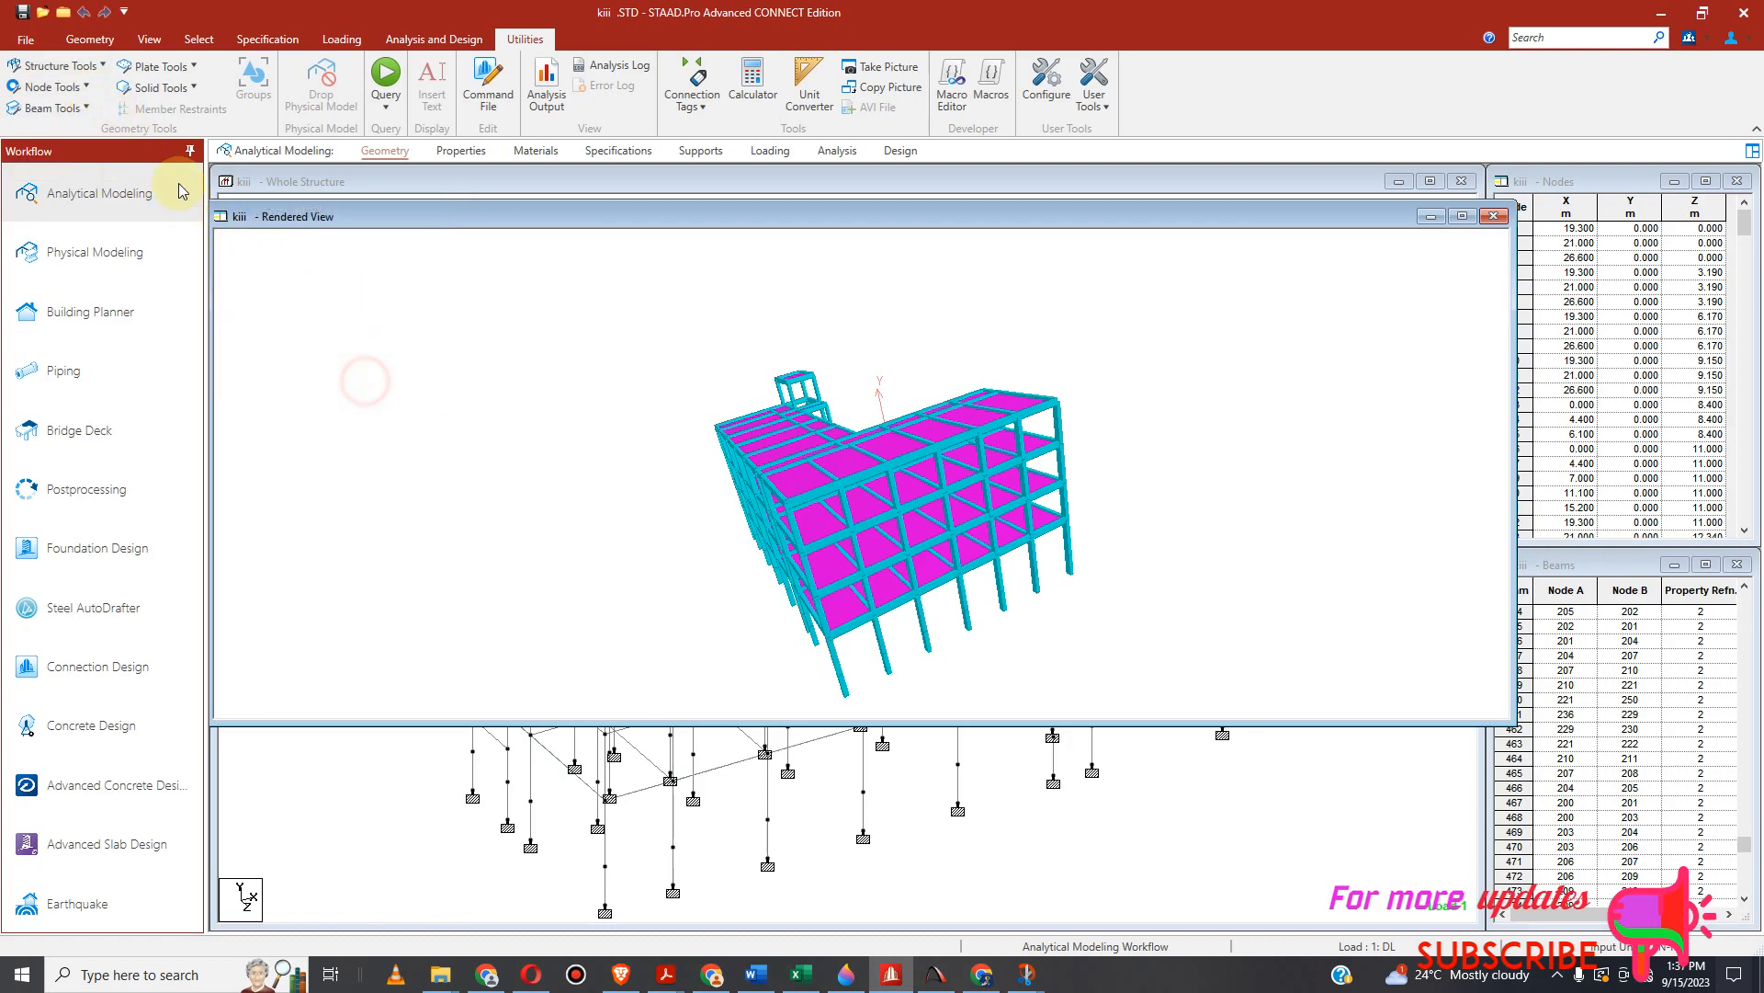
{"action": "left_click", "coordinate": [91, 87]}
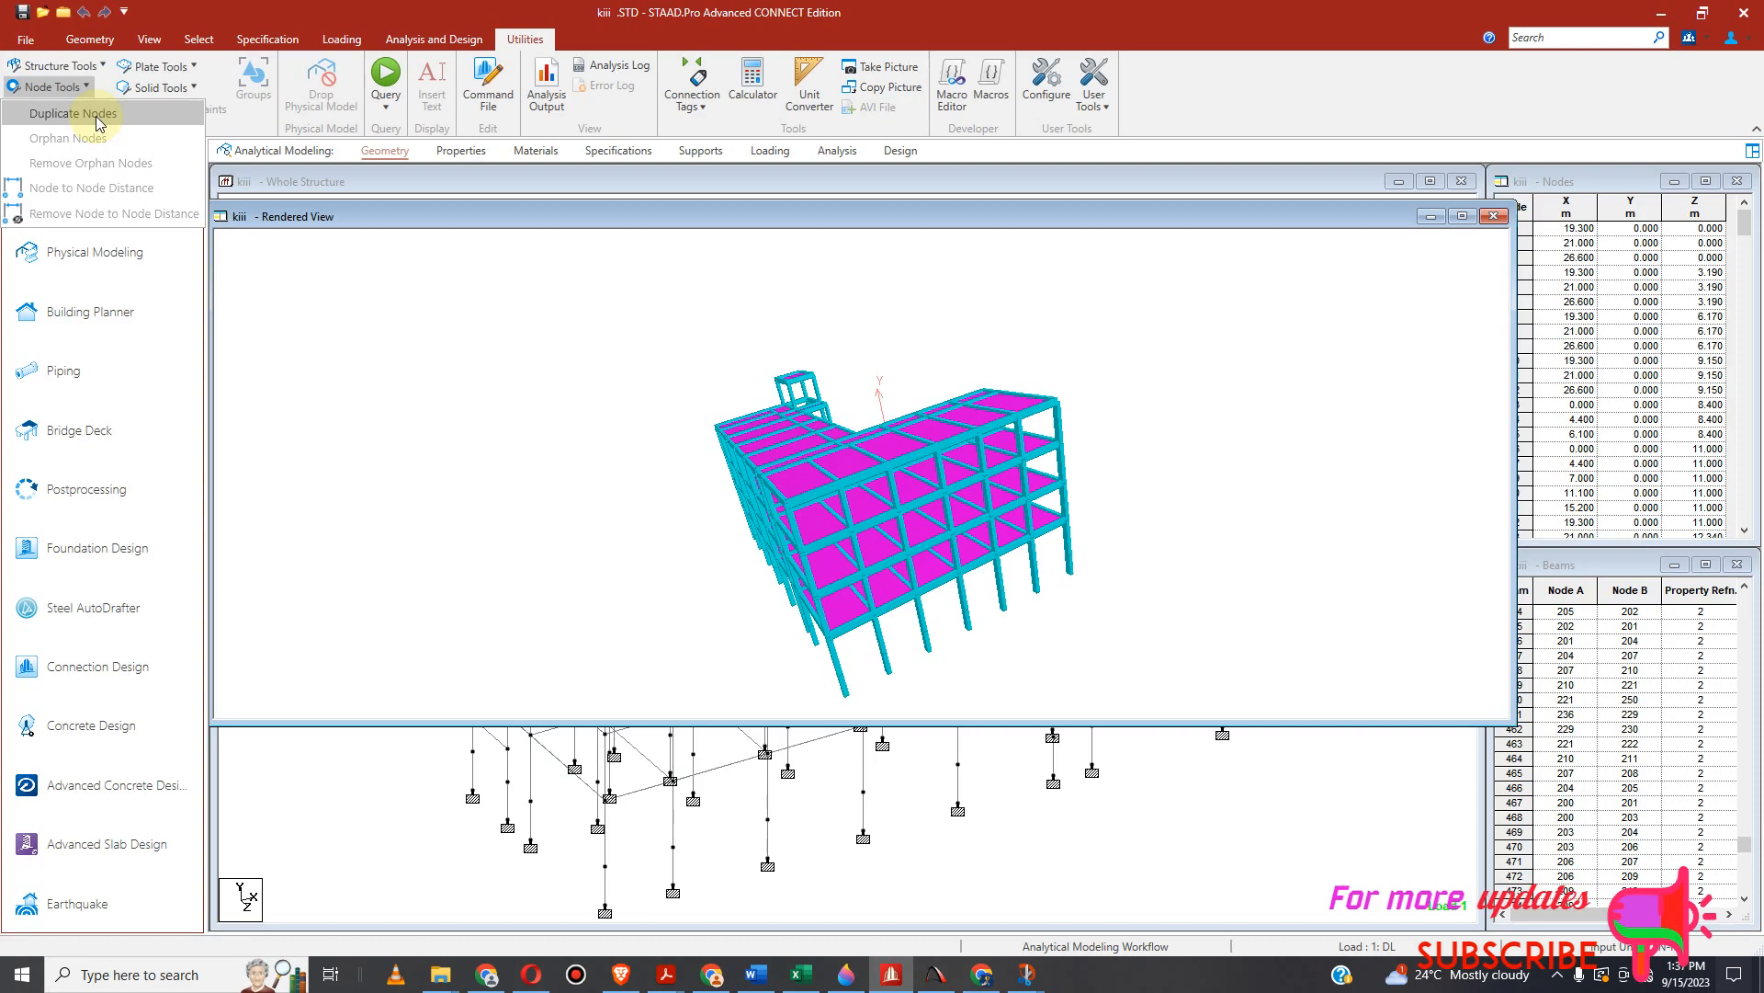
{"action": "left_click", "coordinate": [95, 116]}
{"action": "left_click", "coordinate": [826, 526]}
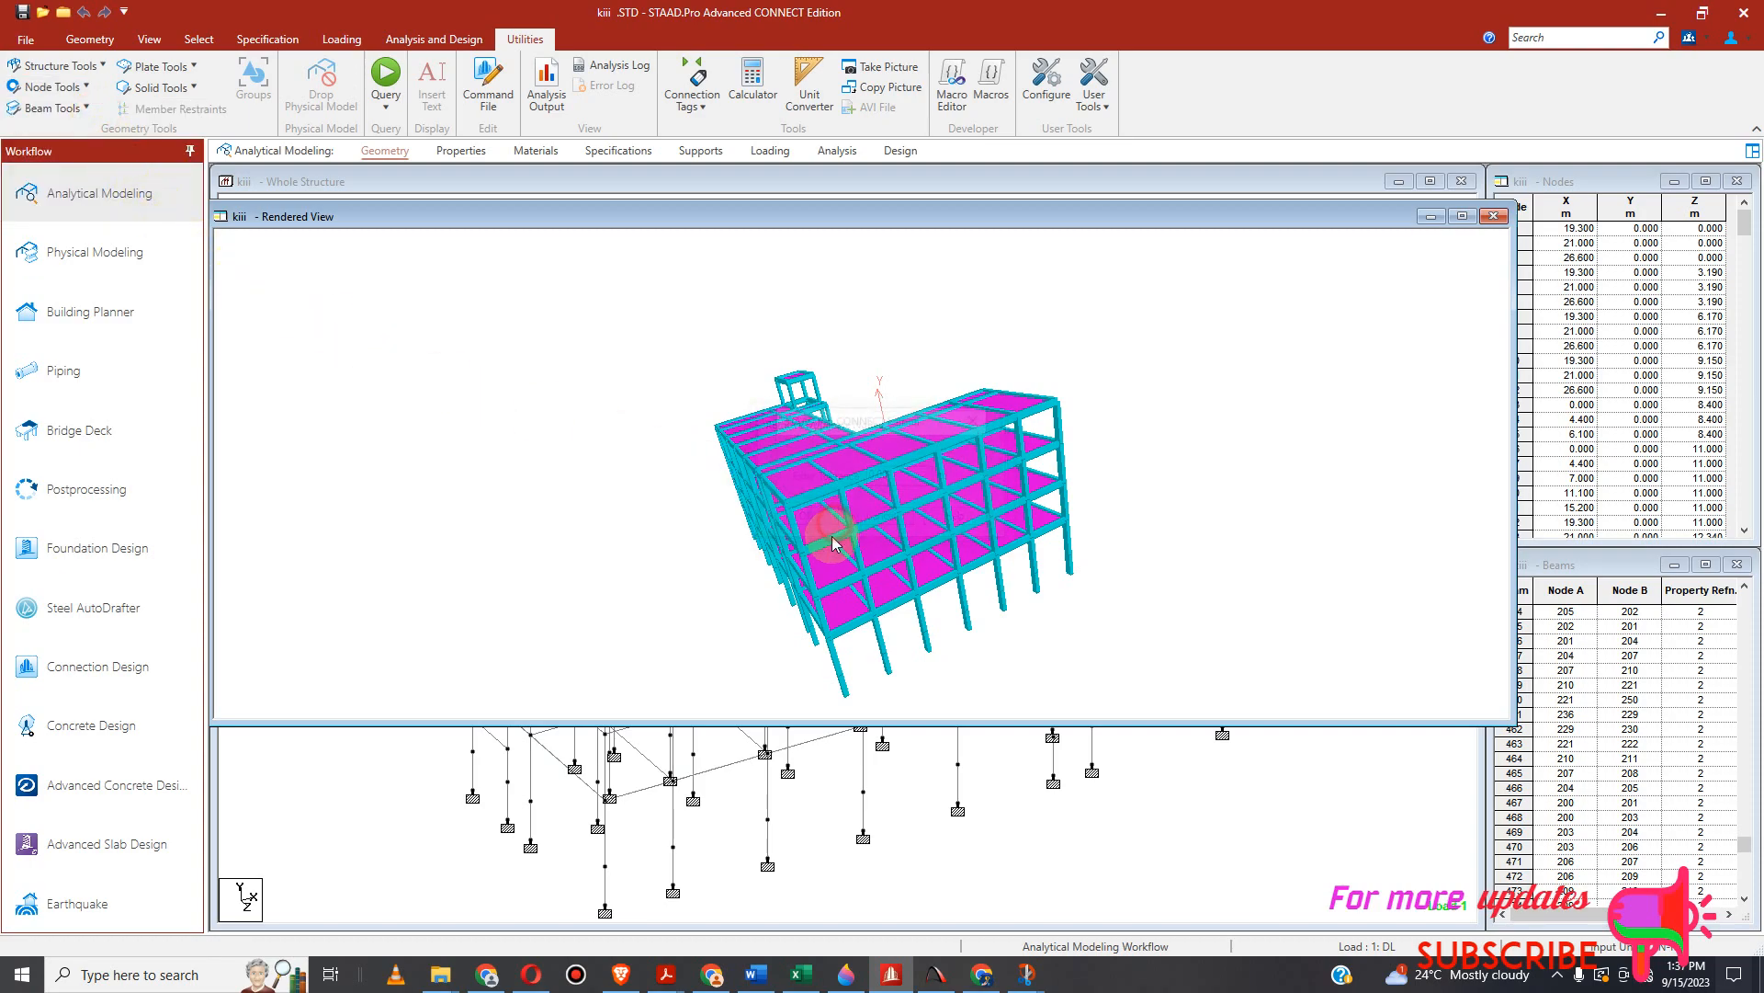
{"action": "left_click", "coordinate": [932, 531]}
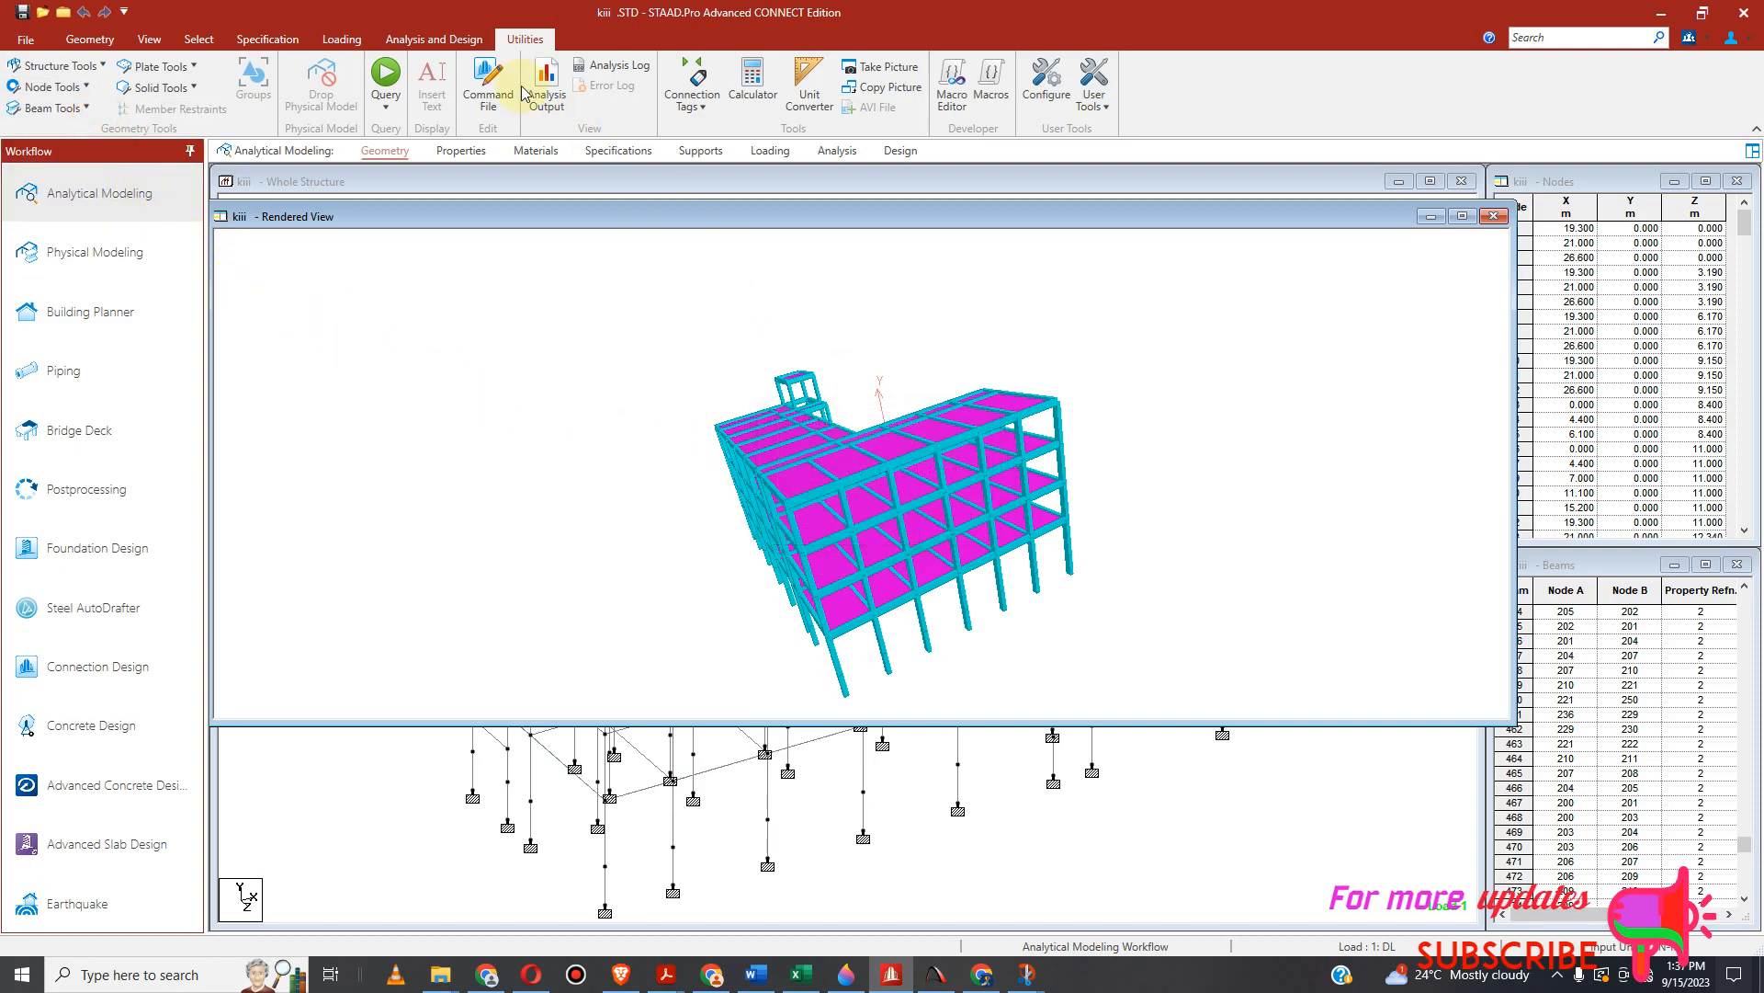
Run the structural analysis and stay in modeling mode once it is done
{"action": "left_click", "coordinate": [422, 40]}
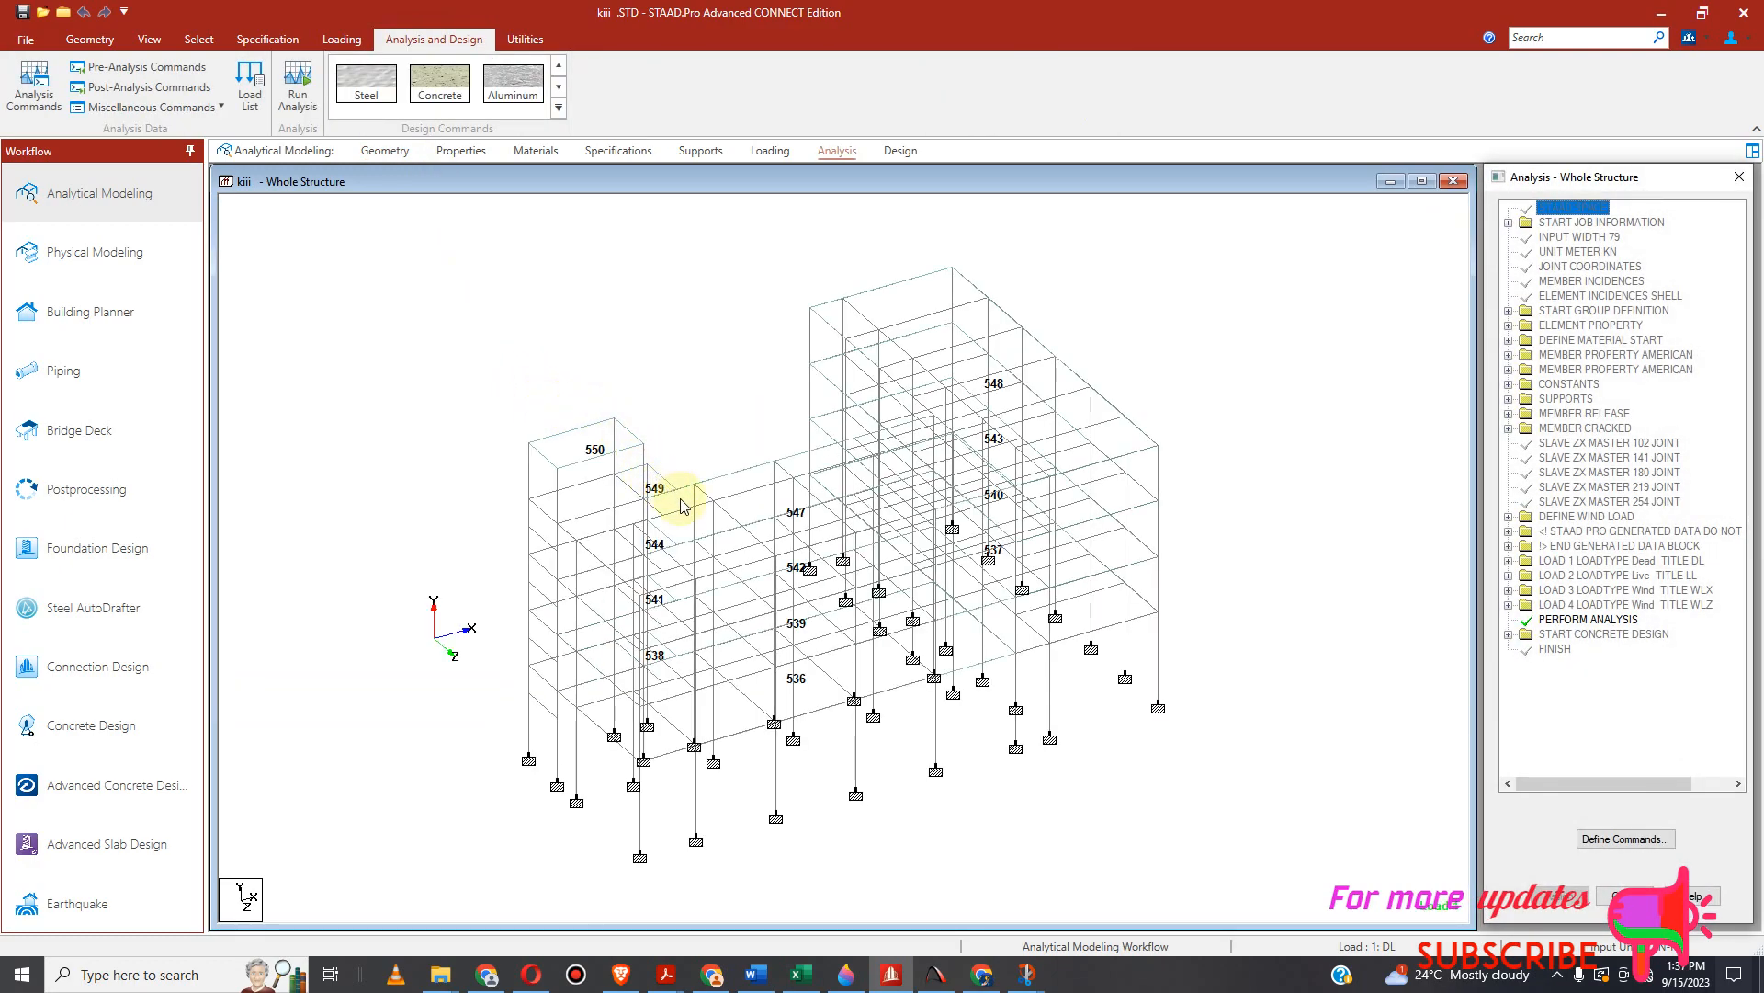
{"action": "left_click", "coordinate": [297, 87]}
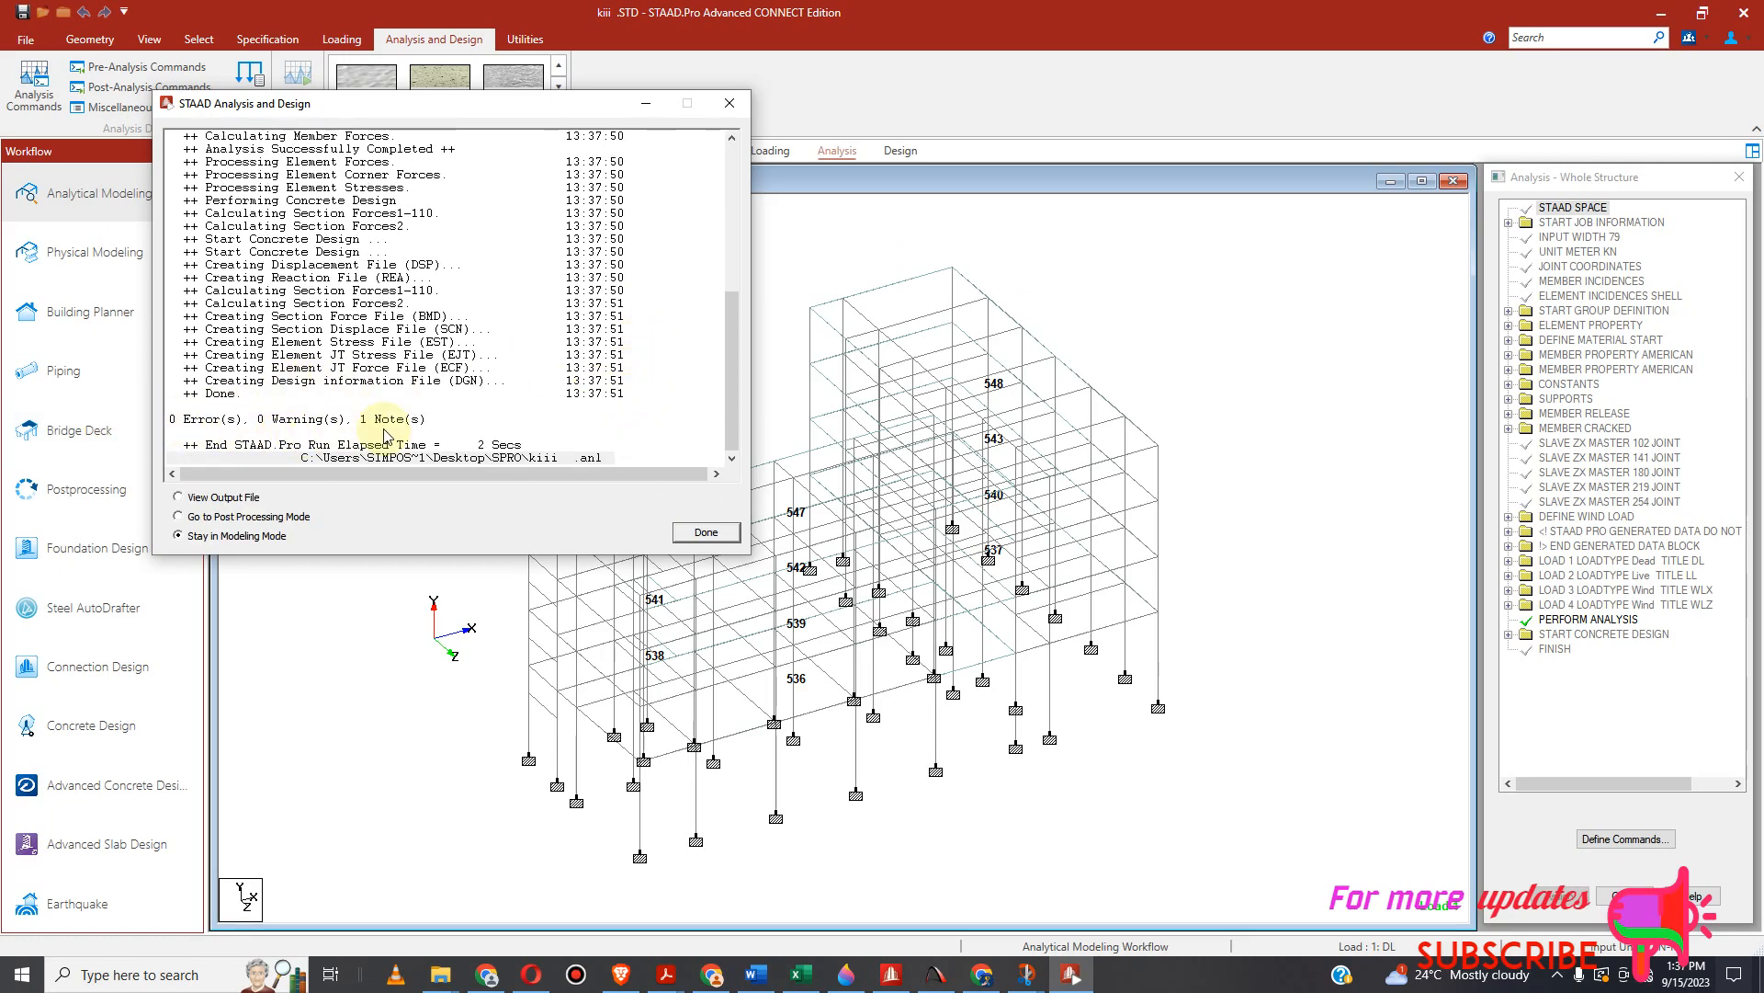
{"action": "left_click", "coordinate": [708, 533]}
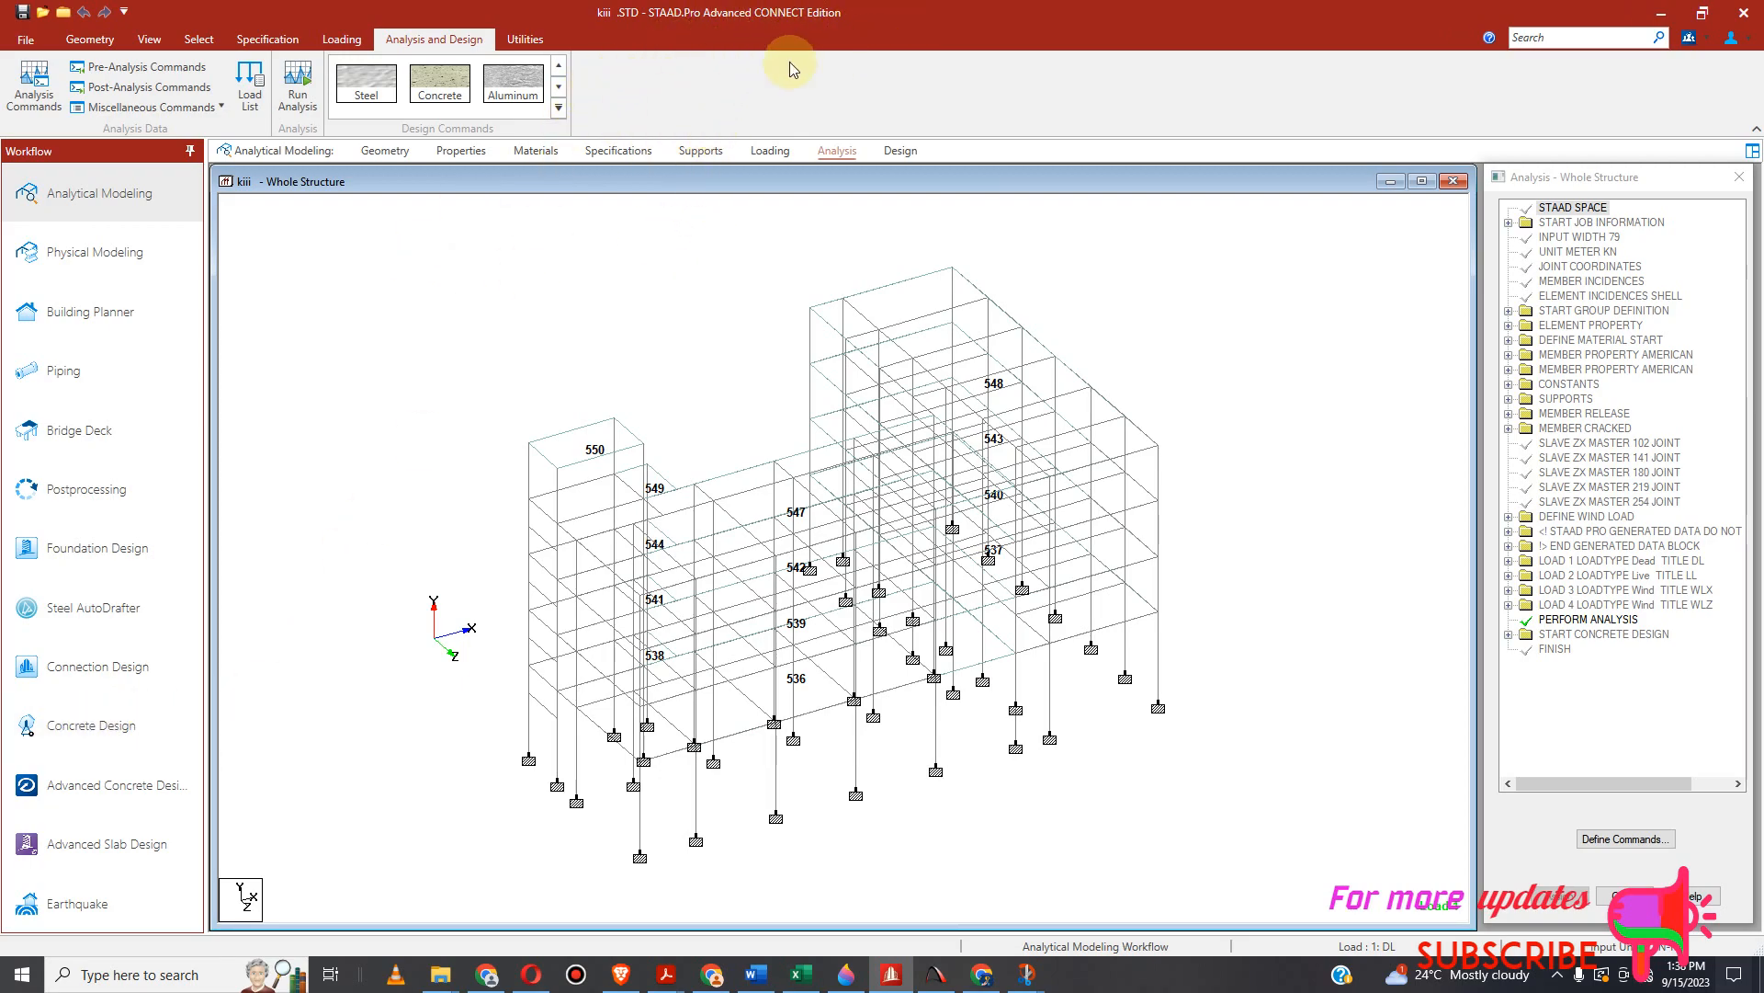
Switch to the concrete design workflow to open the model in STAAD.Pro RC Designer
{"action": "left_click", "coordinate": [88, 727]}
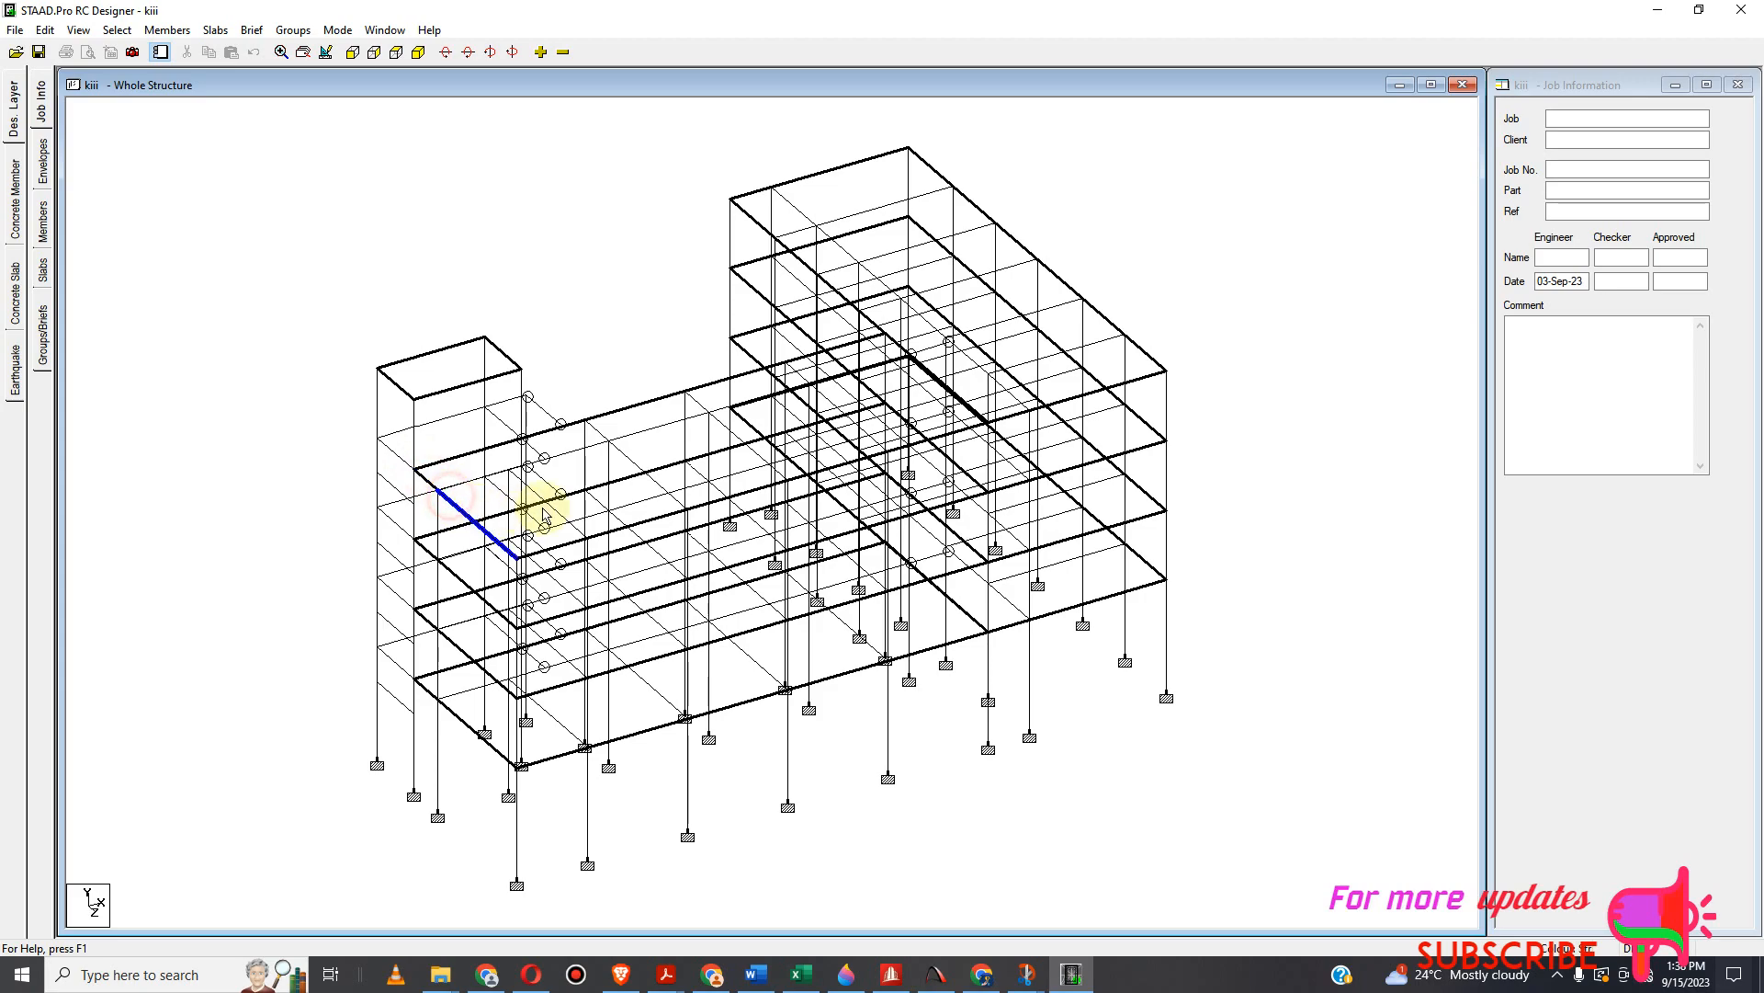
{"action": "left_click", "coordinate": [217, 31]}
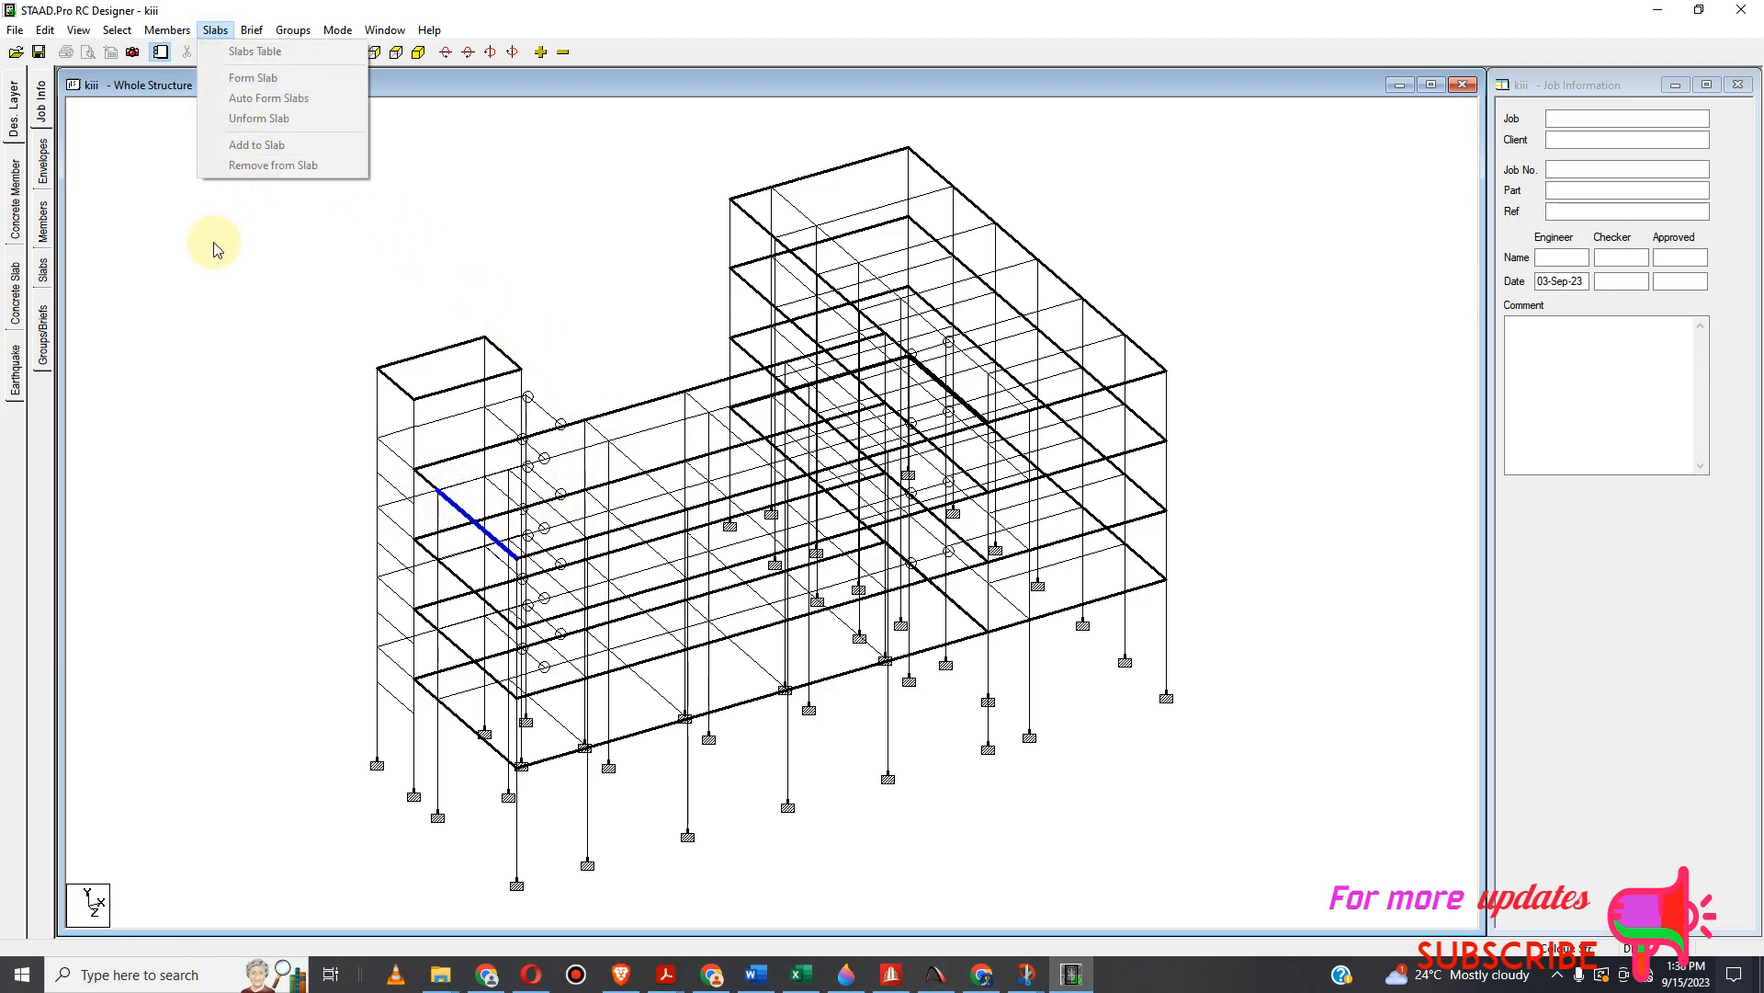
{"action": "left_click", "coordinate": [171, 276]}
Delete the existing RCC BUILDING envelope from row E 2 of the envelopes table
{"action": "left_click", "coordinate": [39, 170]}
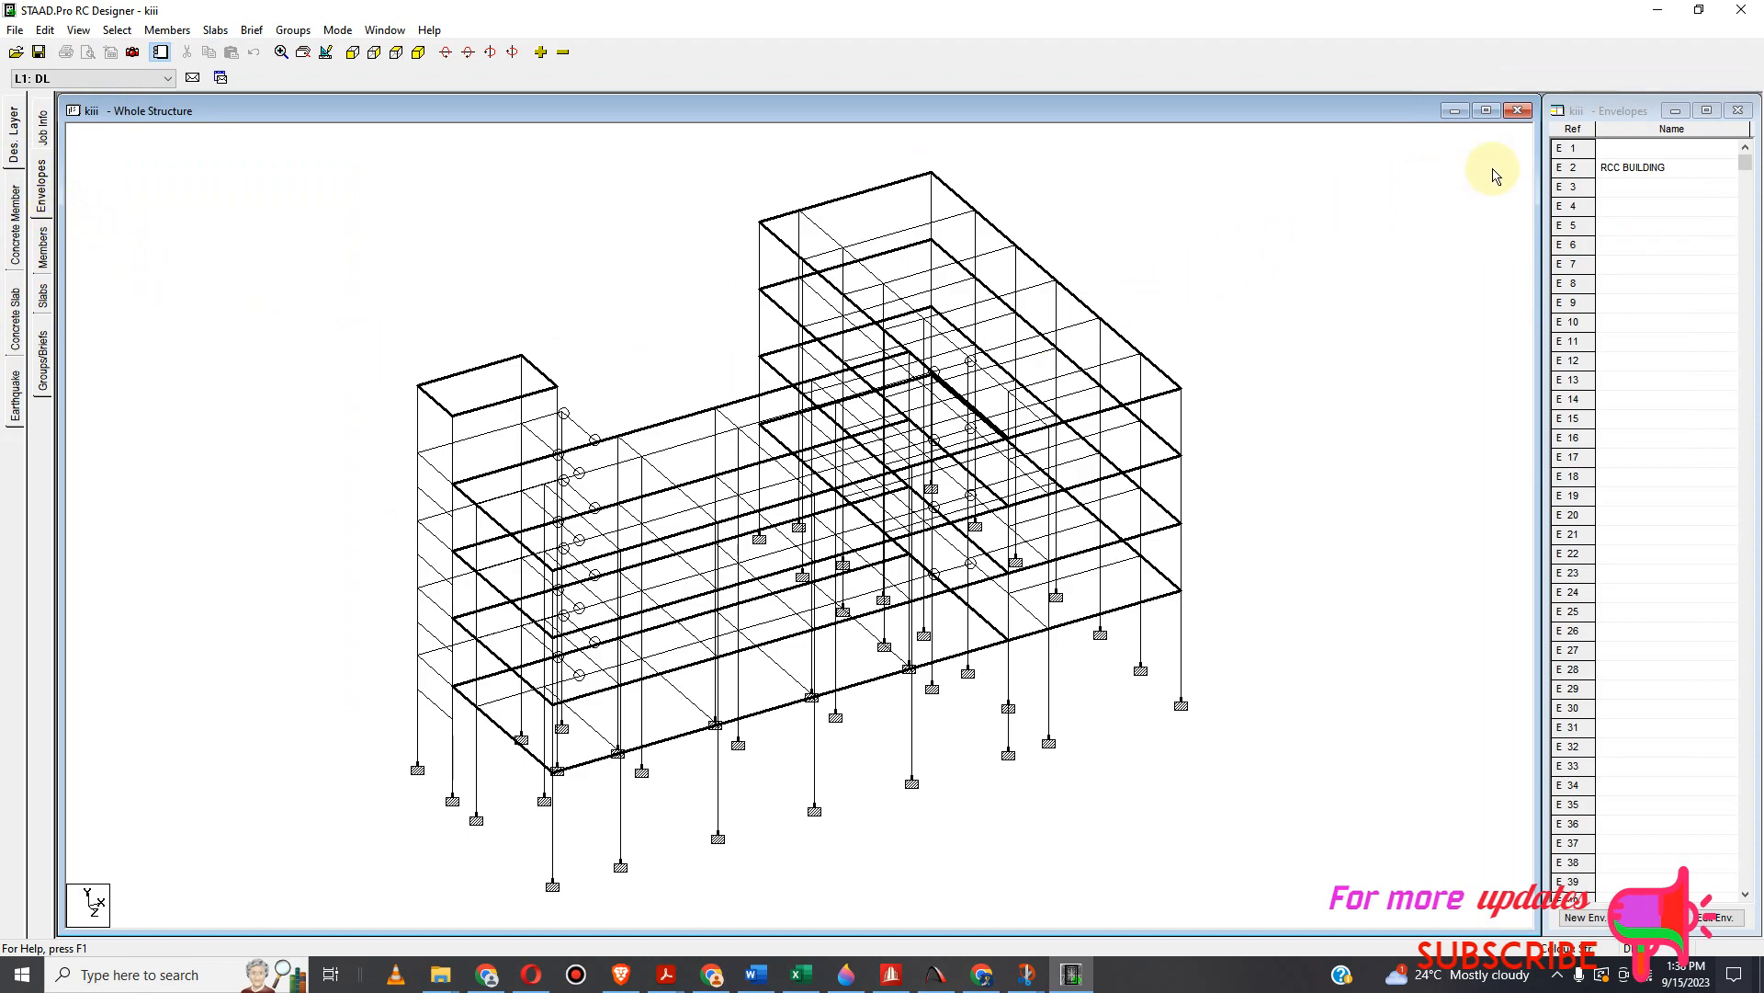
{"action": "left_click", "coordinate": [1563, 169]}
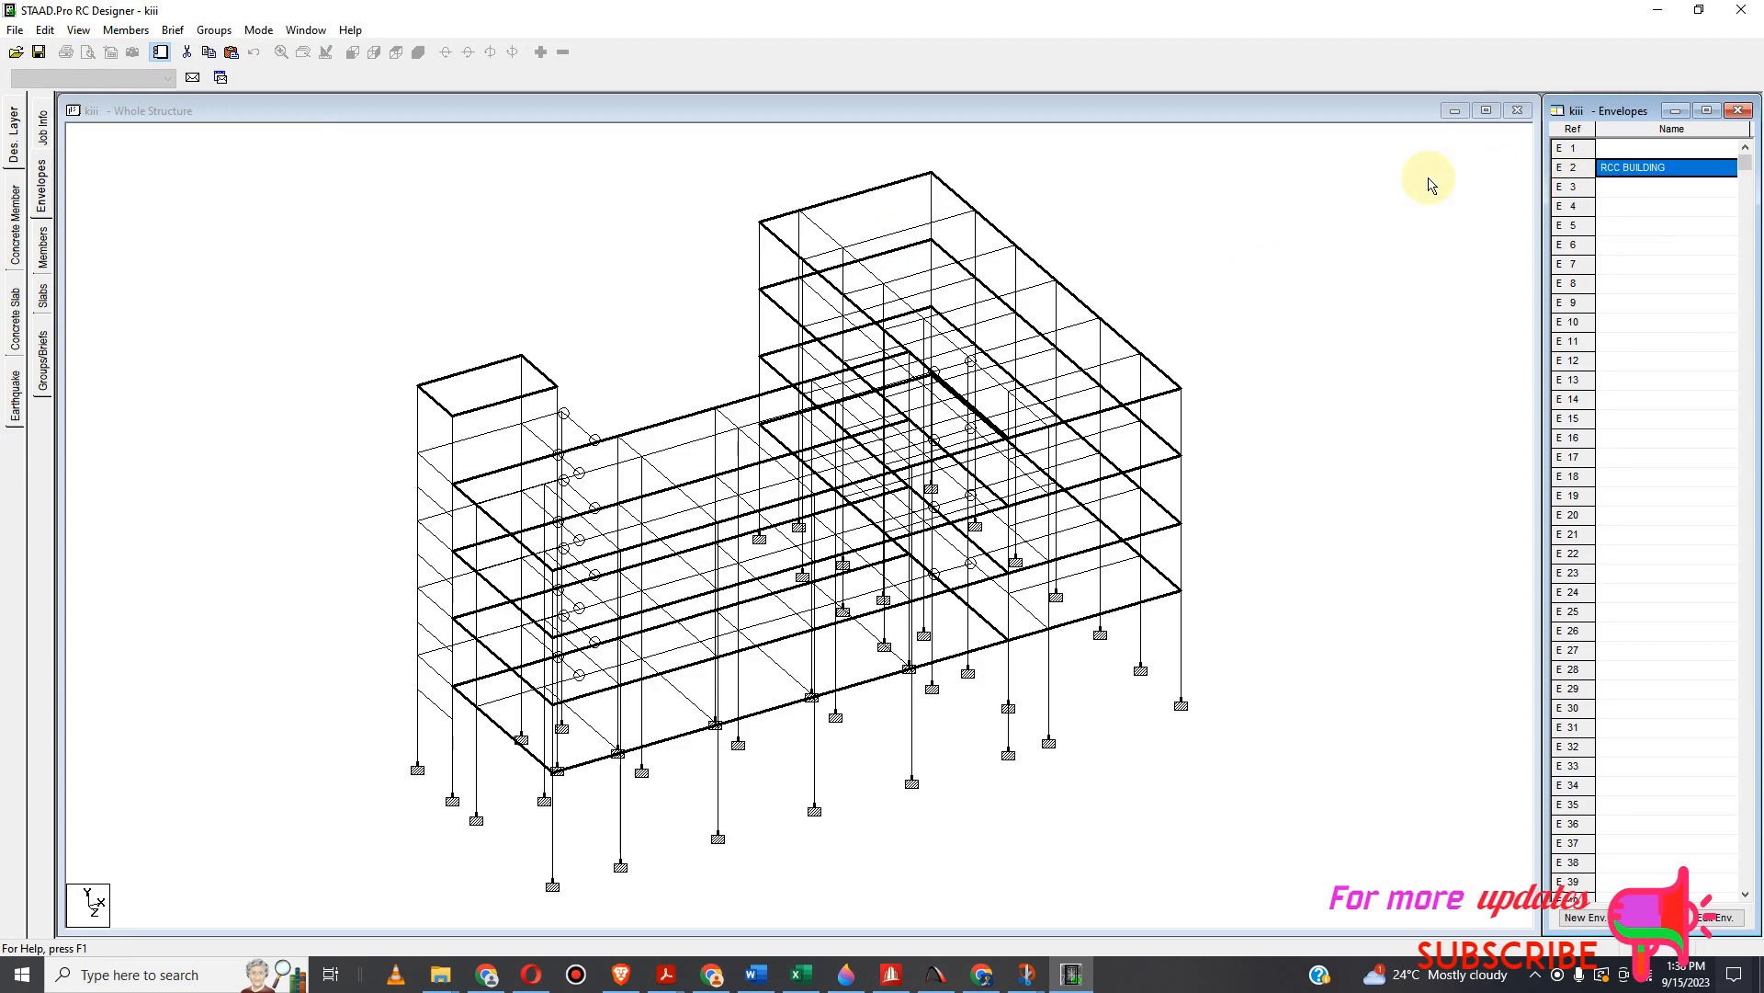
{"action": "left_click", "coordinate": [48, 30]}
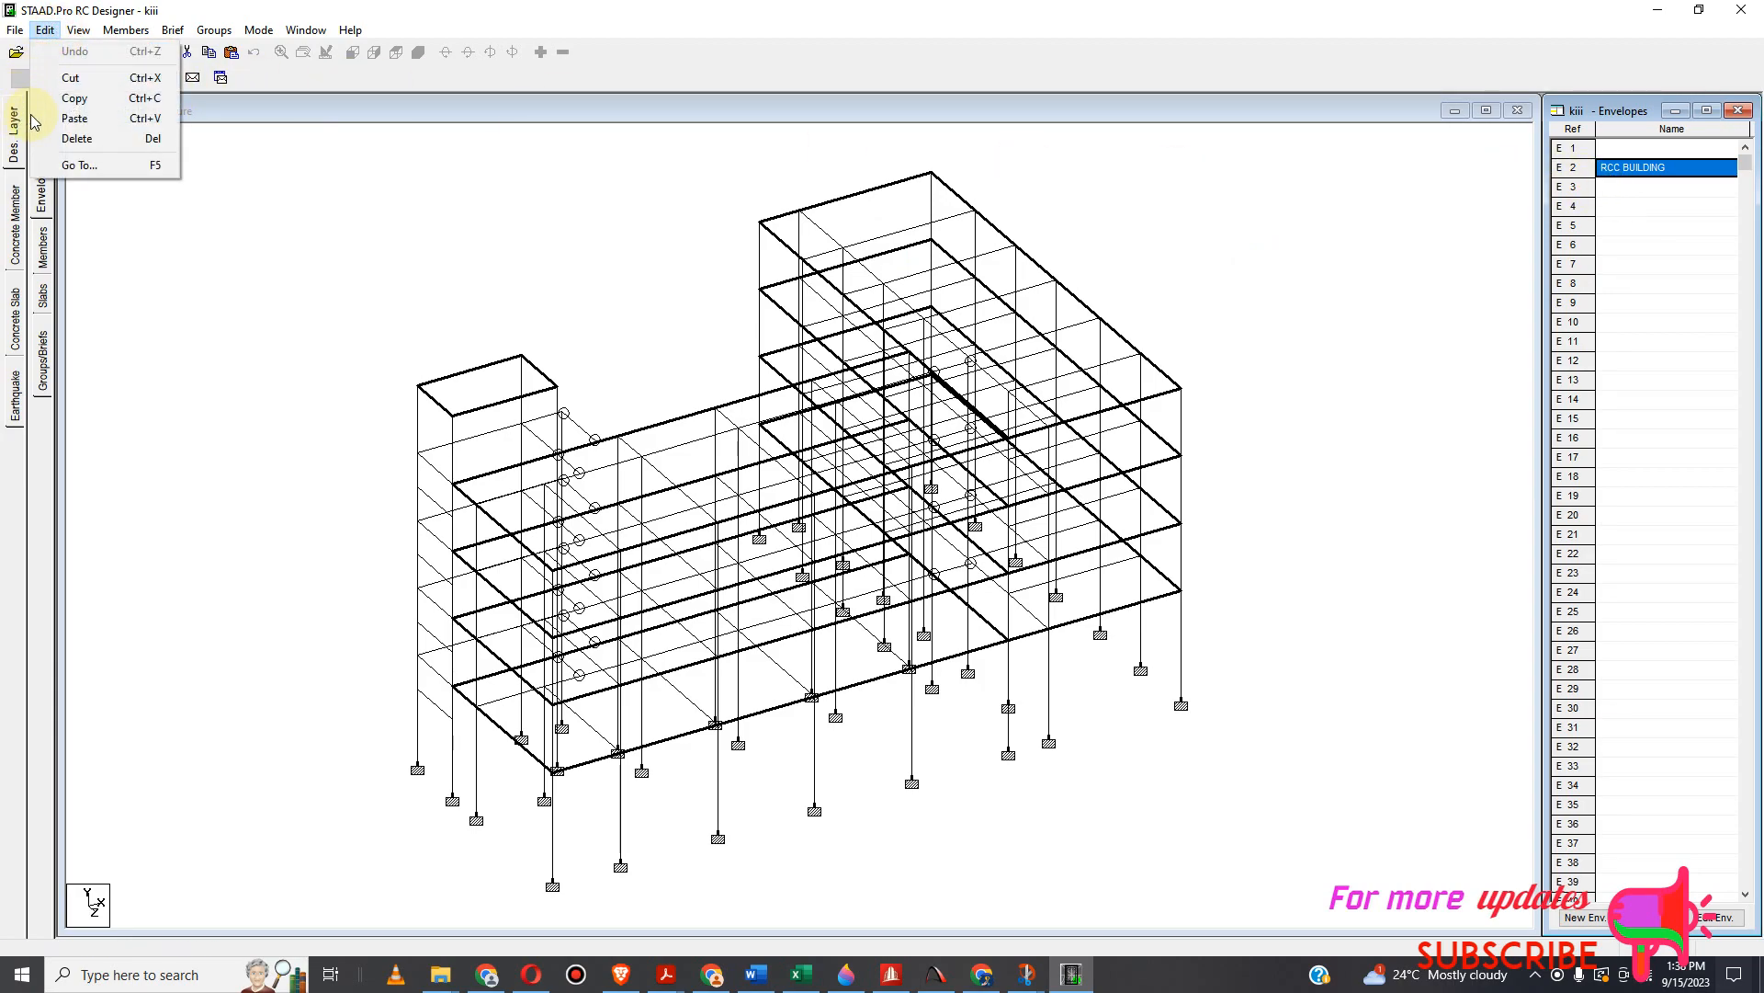
{"action": "left_click", "coordinate": [79, 138]}
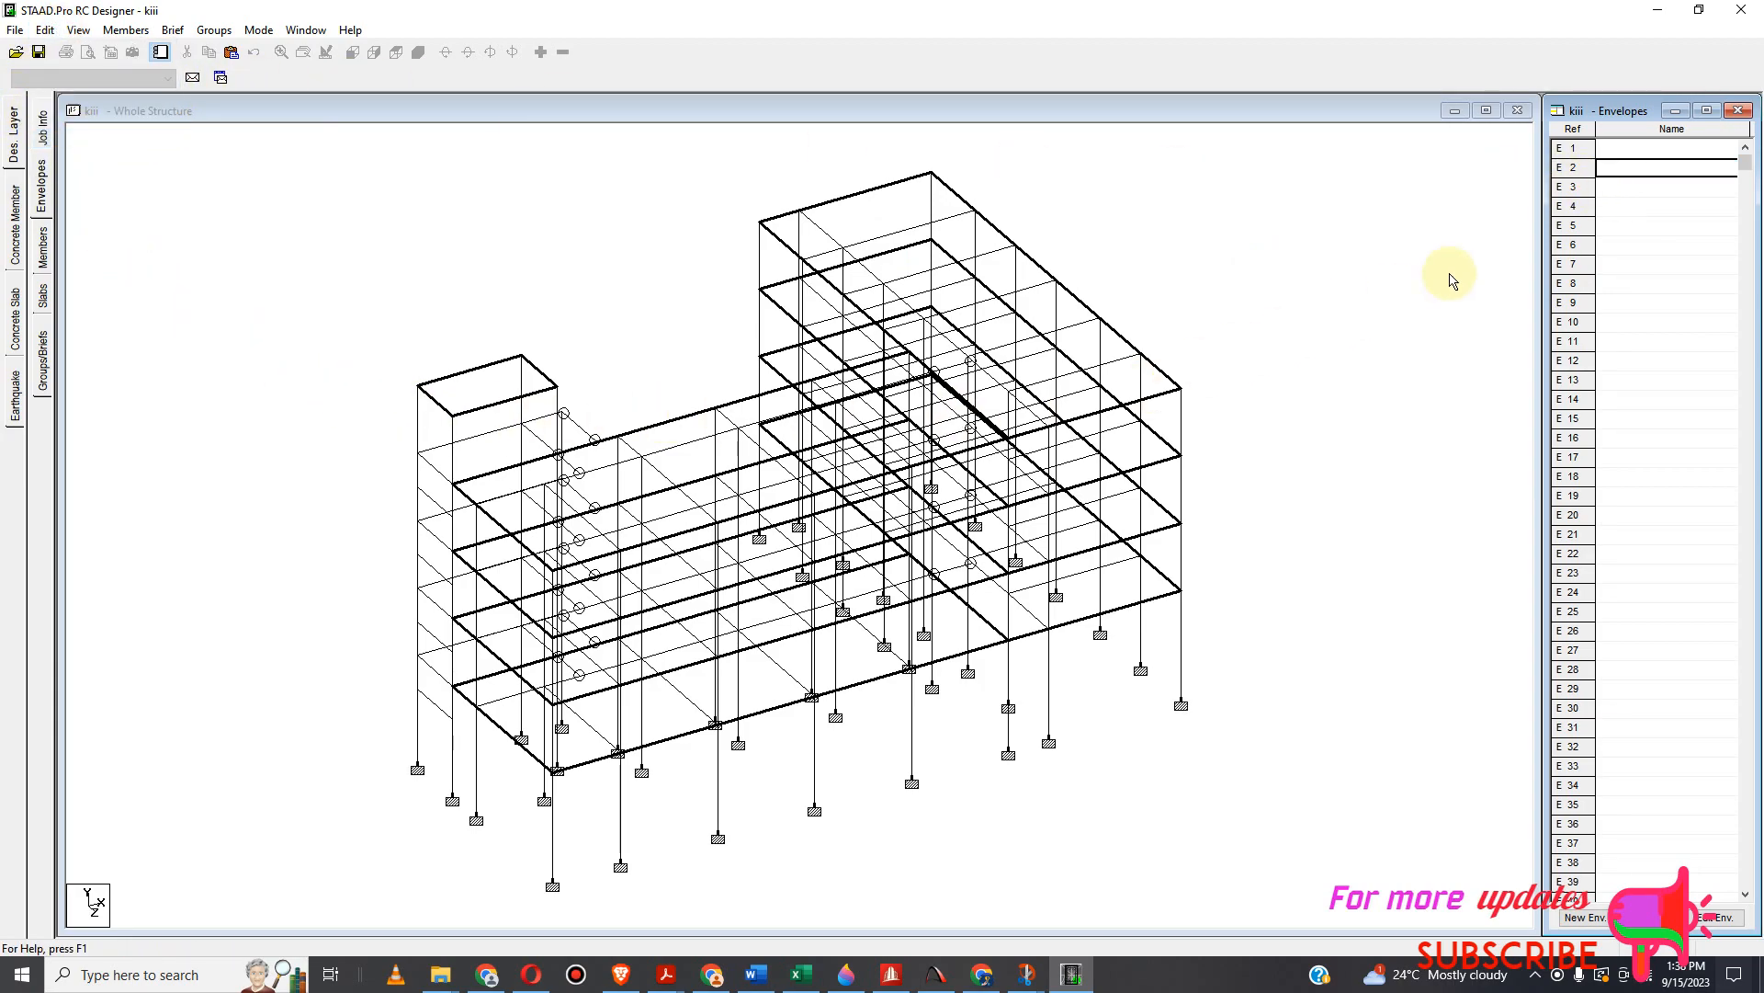
{"action": "left_click", "coordinate": [1603, 167]}
{"action": "left_click", "coordinate": [1094, 398]}
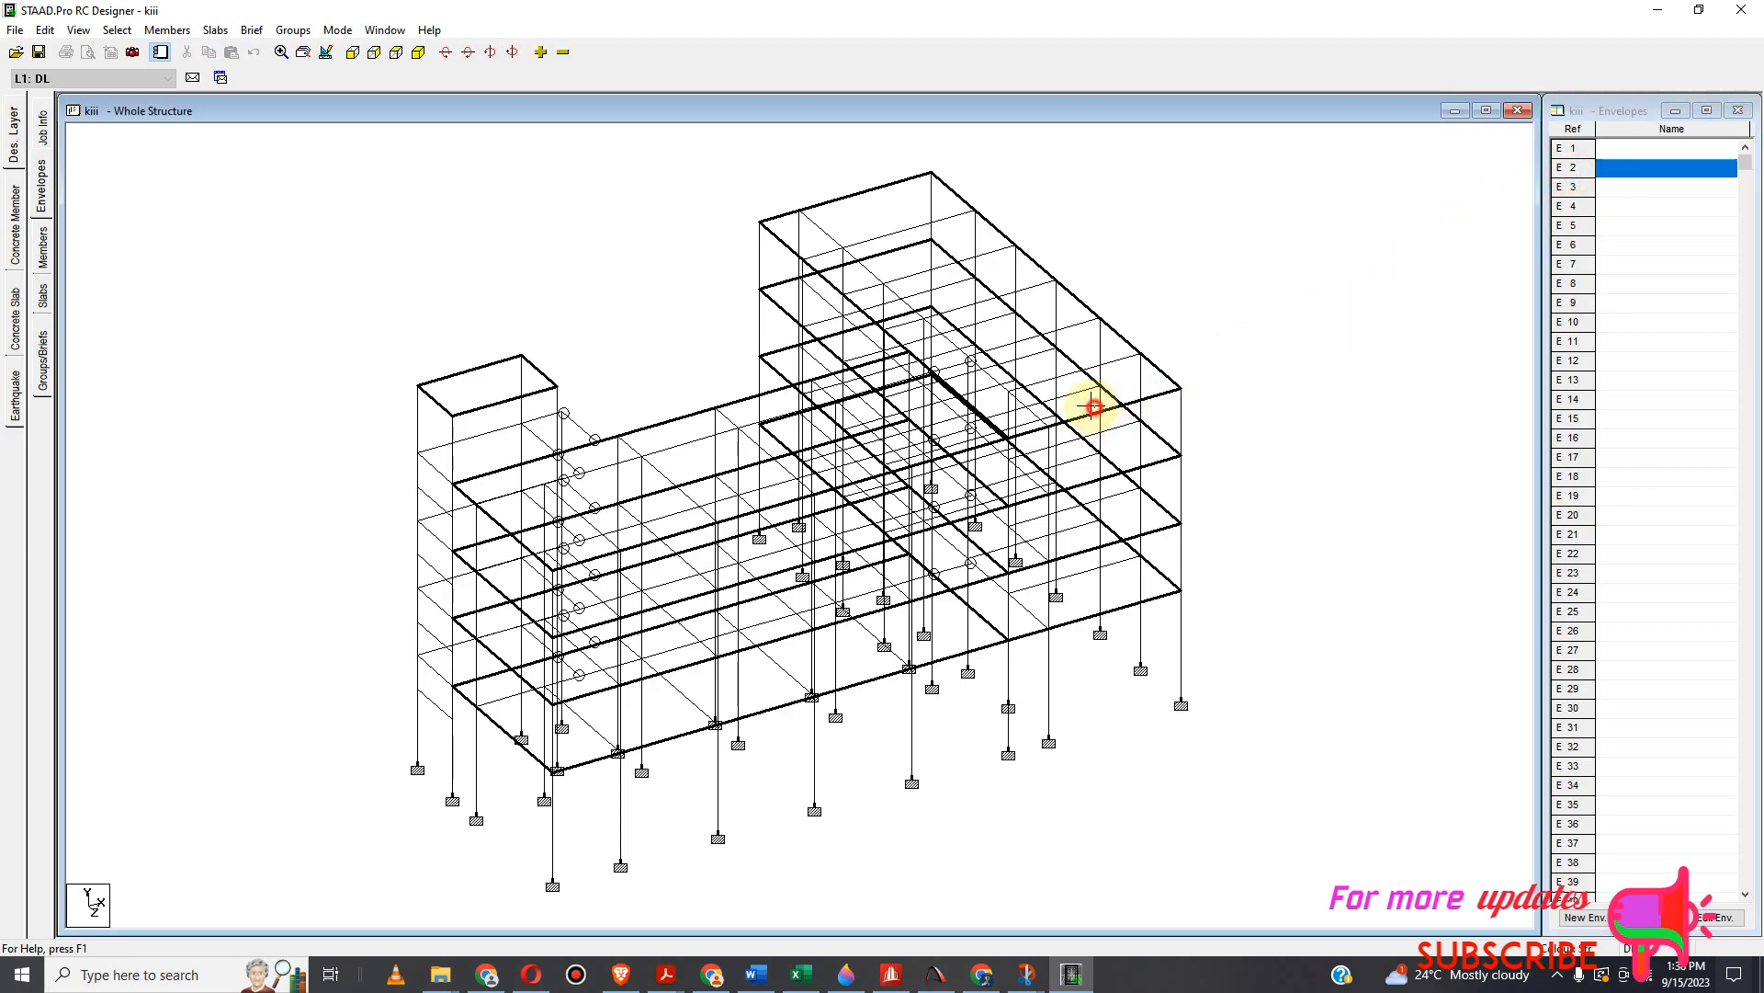
{"action": "left_click", "coordinate": [154, 30]}
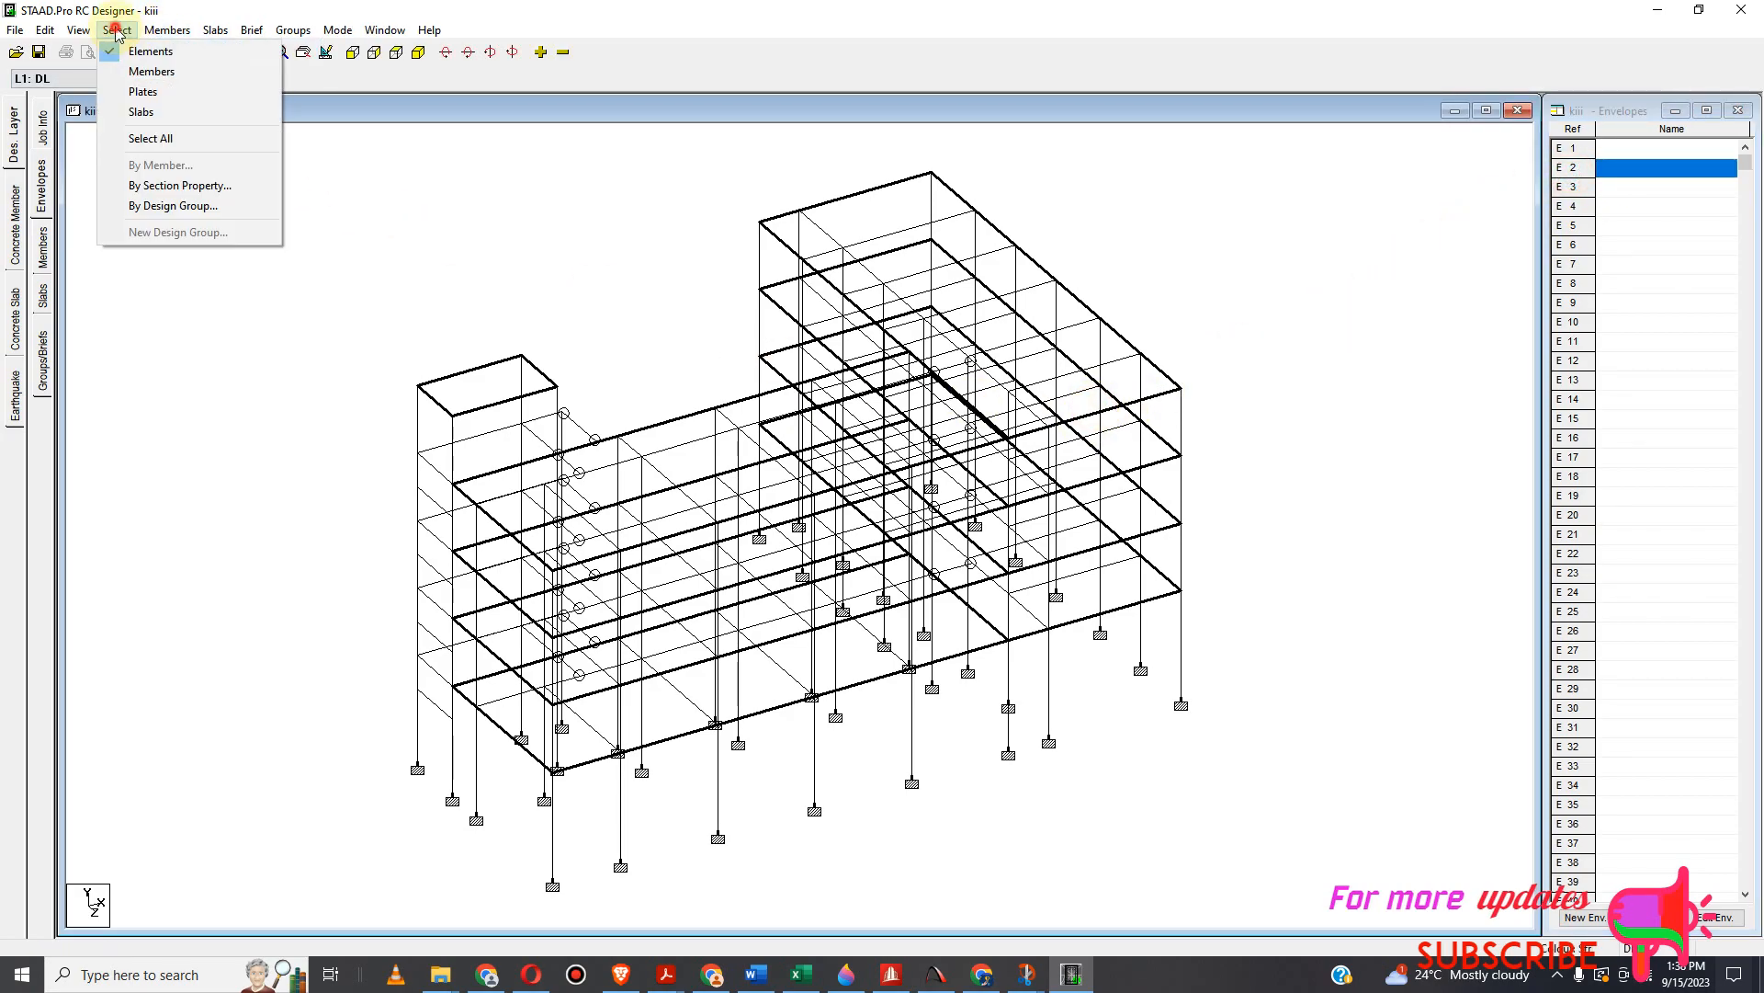
{"action": "left_click", "coordinate": [118, 30]}
{"action": "left_click", "coordinate": [167, 79]}
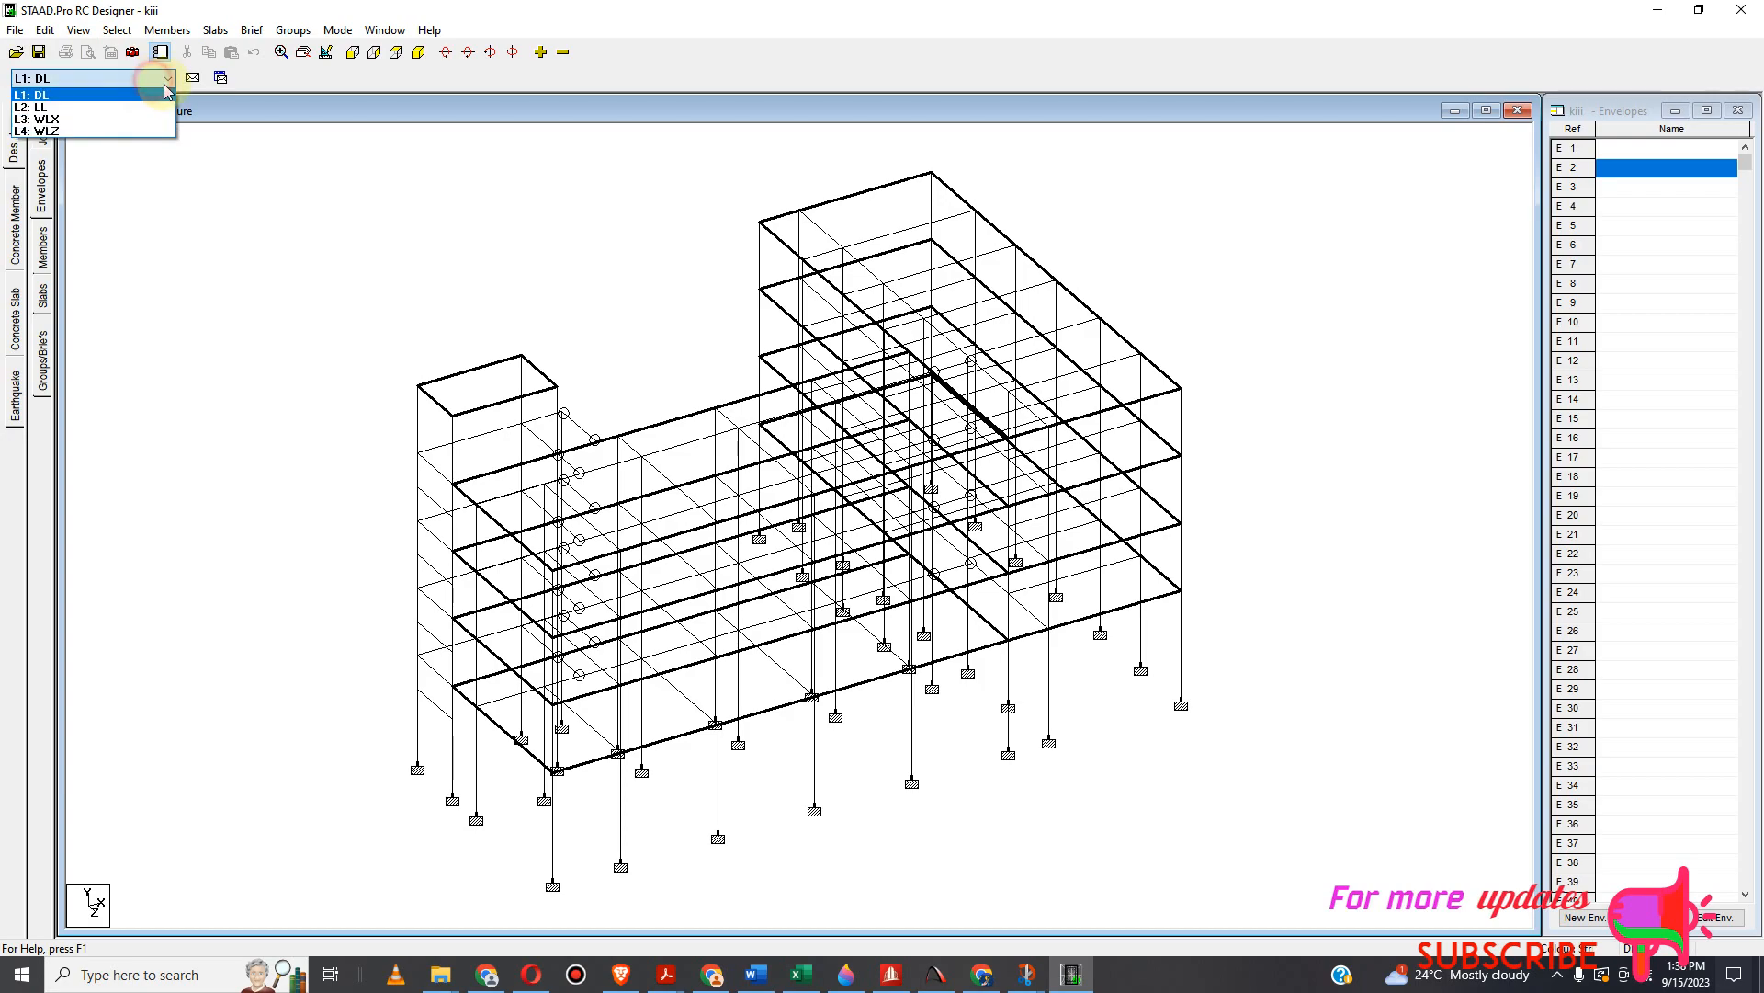
{"action": "left_click", "coordinate": [401, 241]}
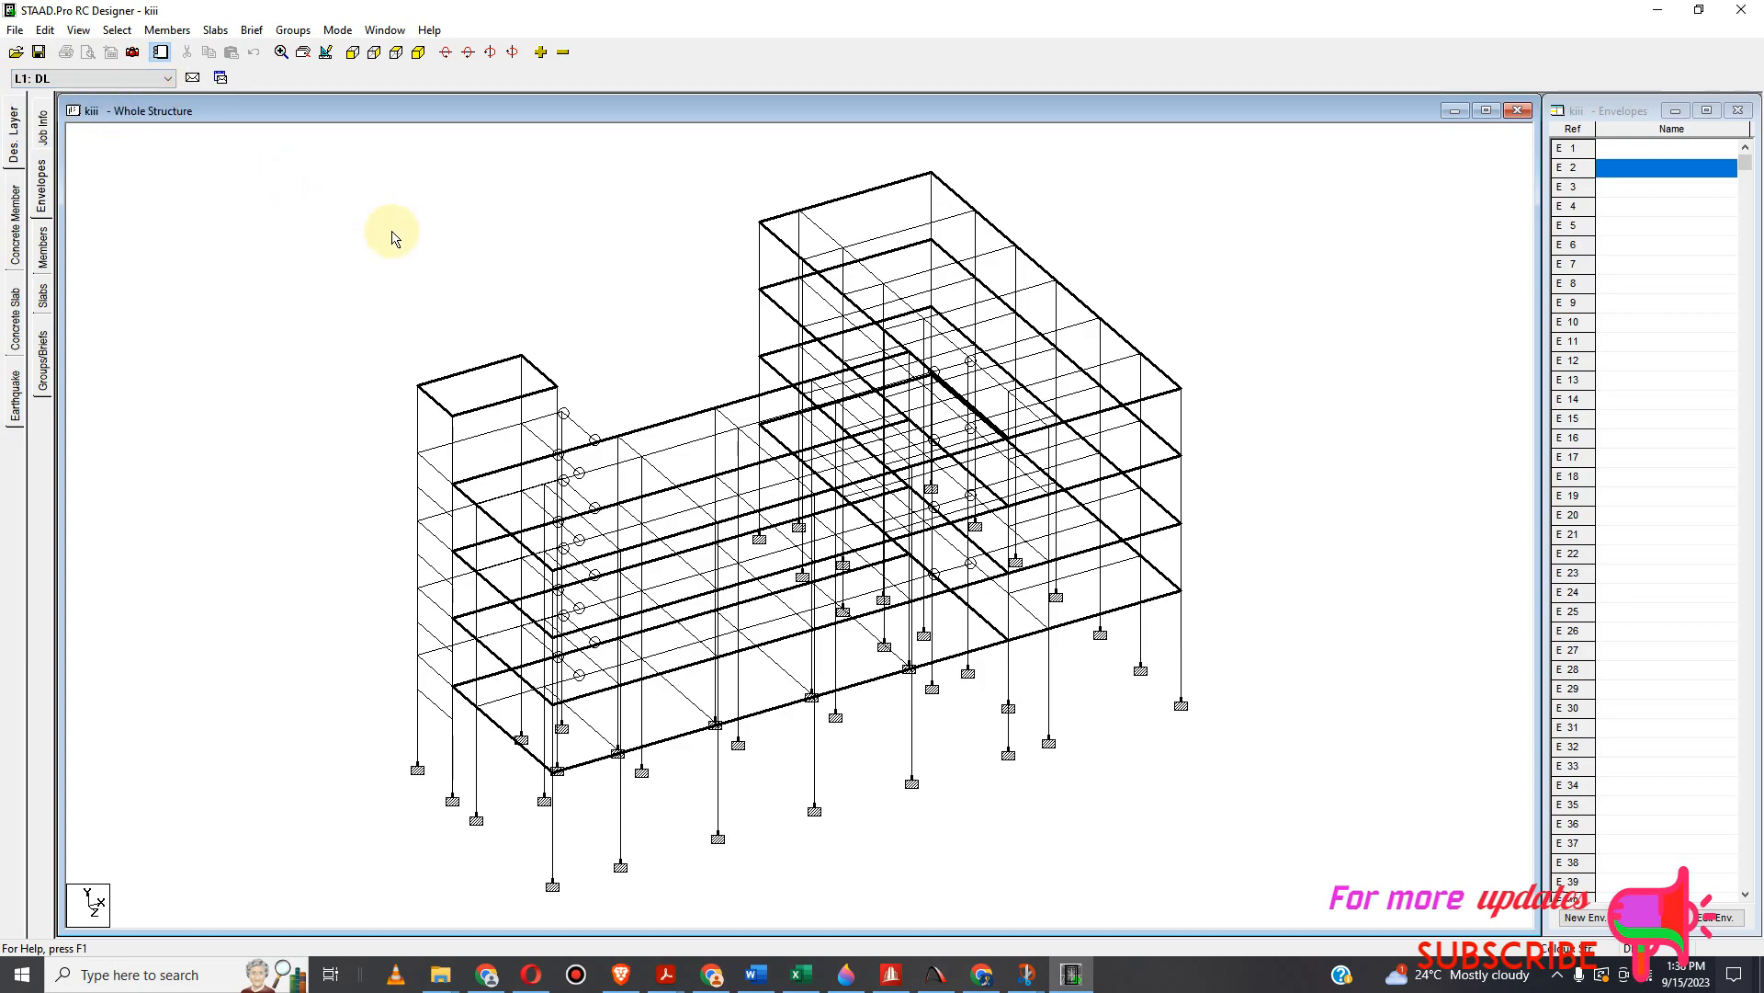
Select the elements of the whole structure and create a new envelope E1 named RCC BUILDING
{"action": "left_click", "coordinate": [44, 189]}
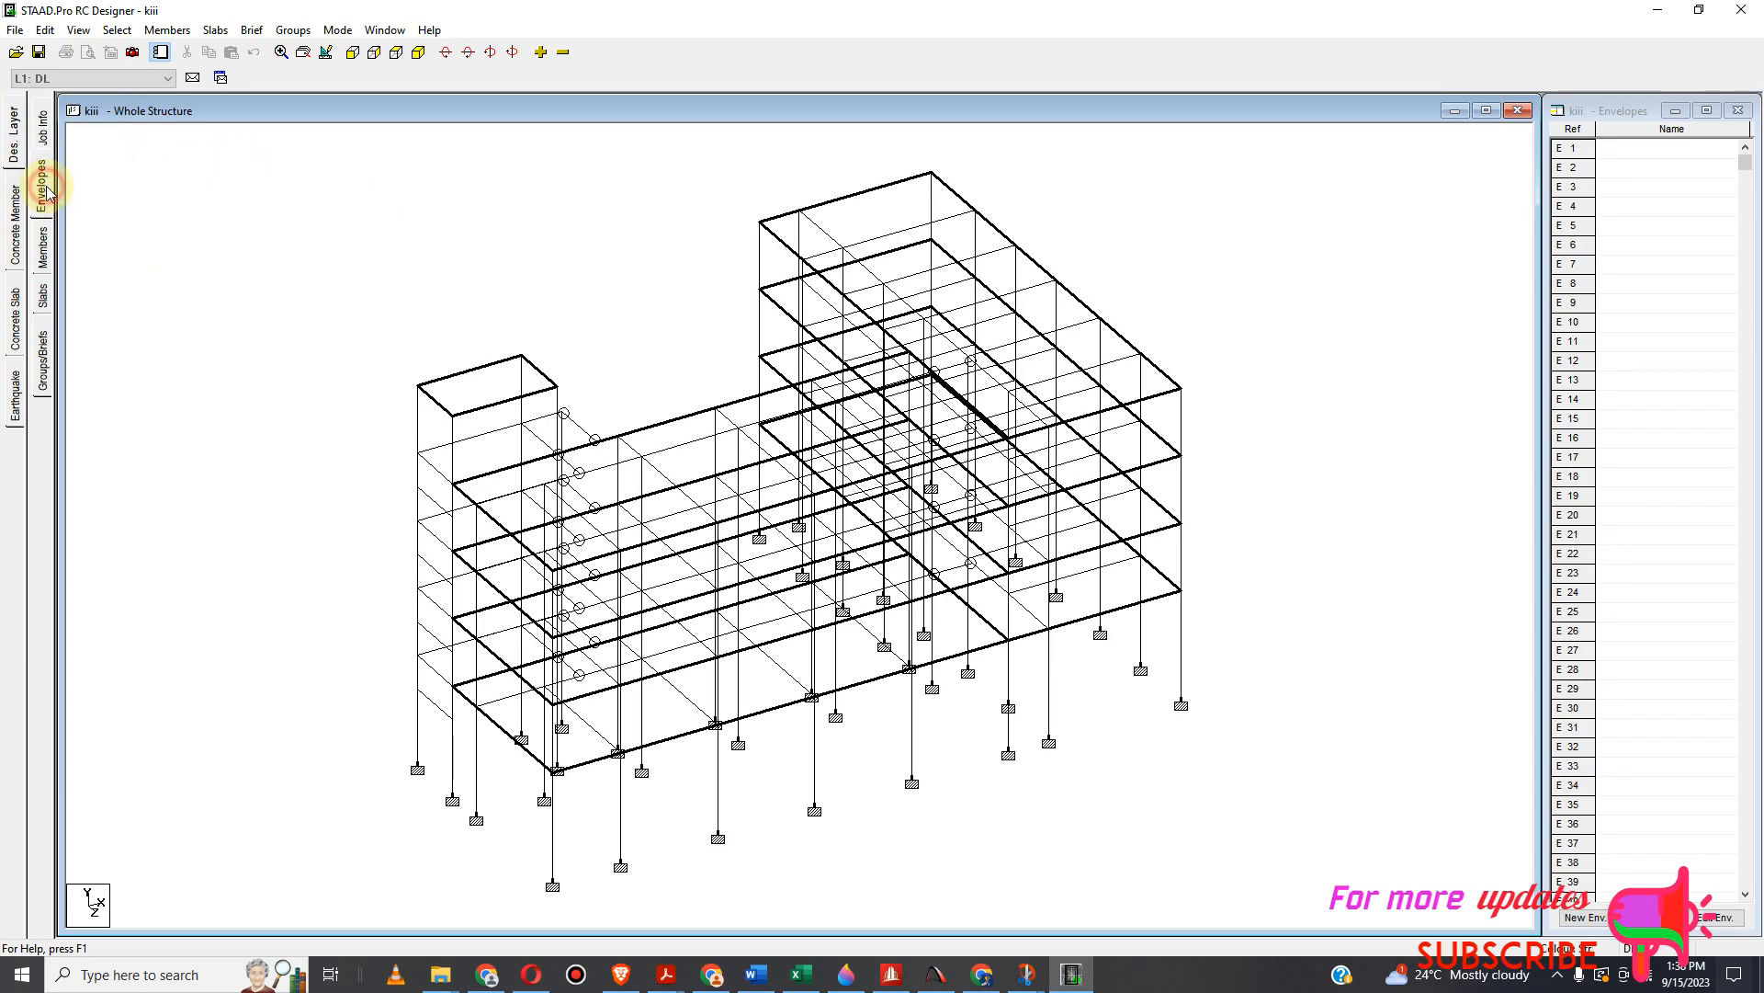
{"action": "left_click_drag", "start_coordinate": [196, 134], "coordinate": [1334, 956]}
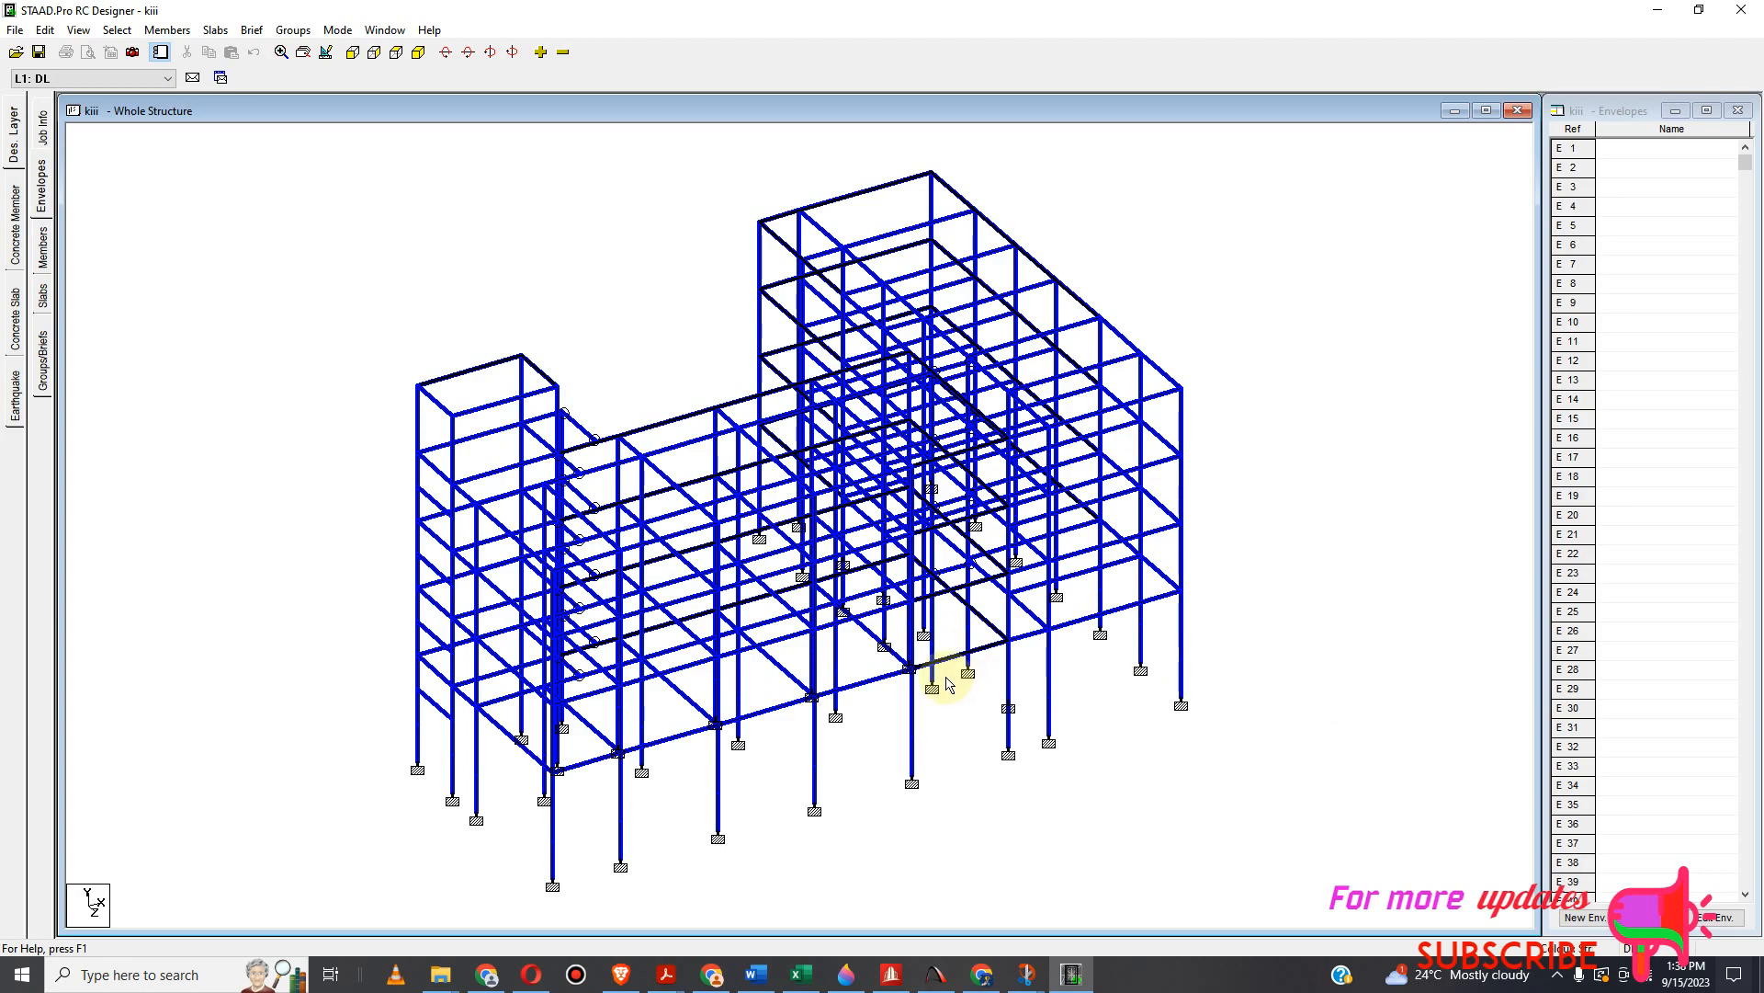
{"action": "left_click", "coordinate": [1573, 917]}
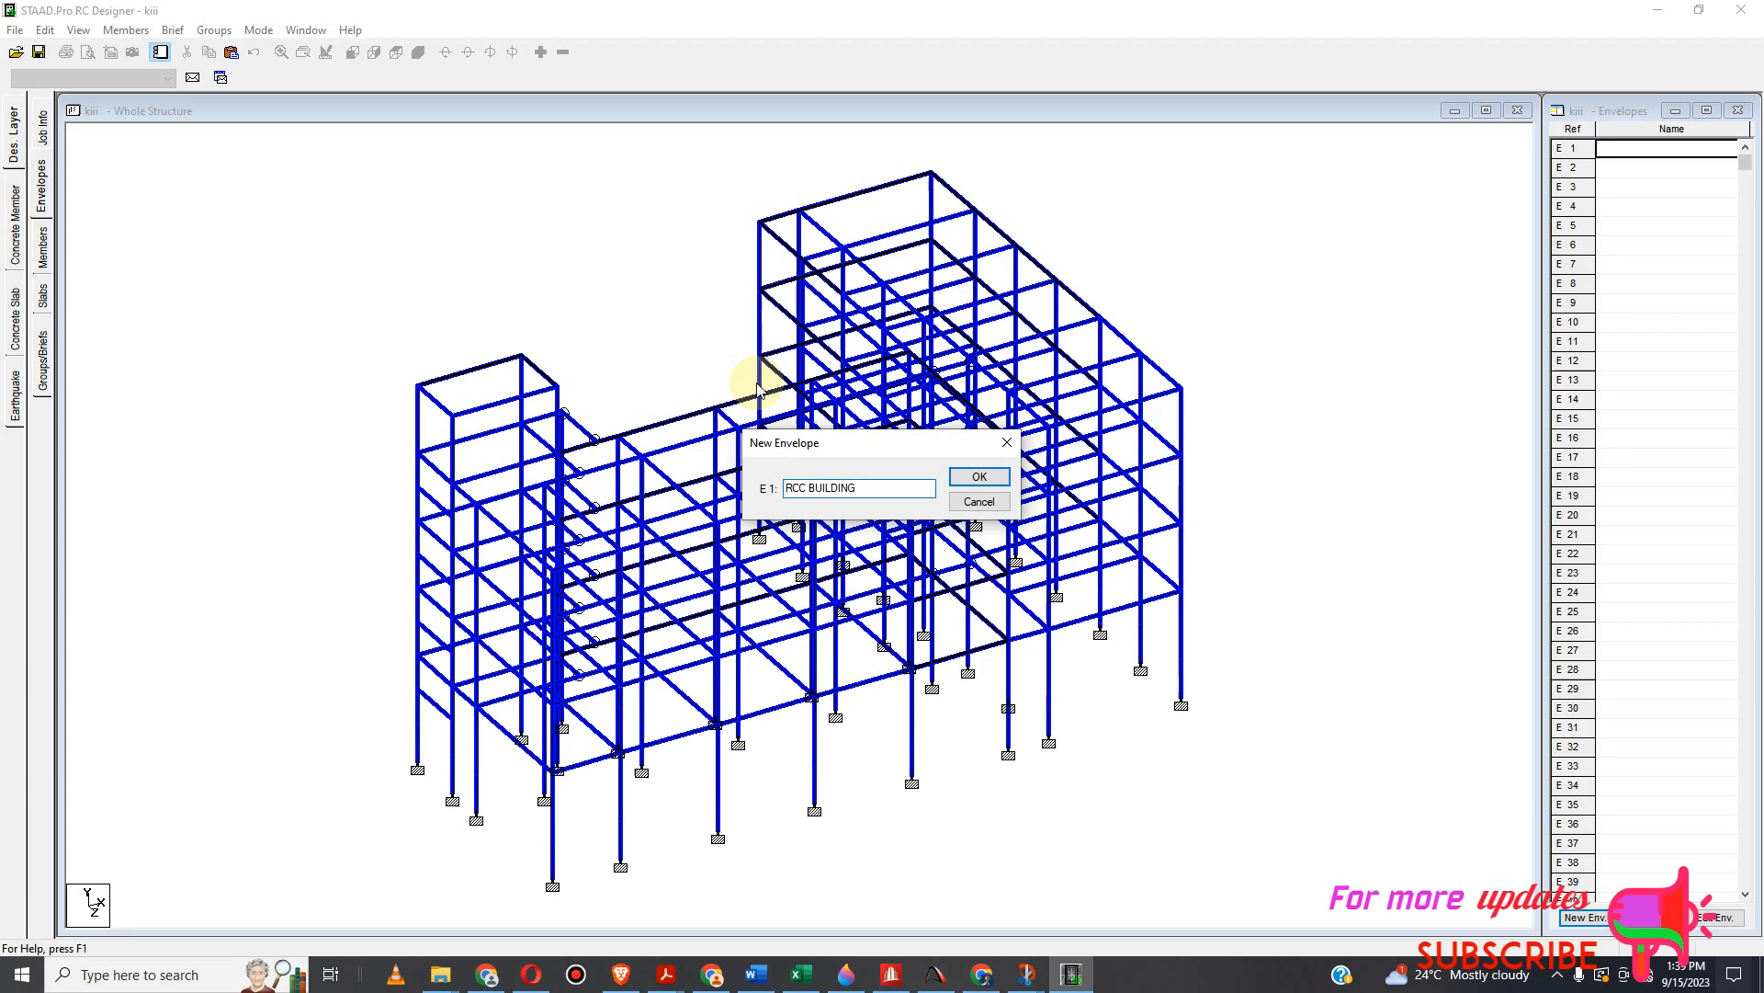
{"action": "left_click", "coordinate": [979, 476]}
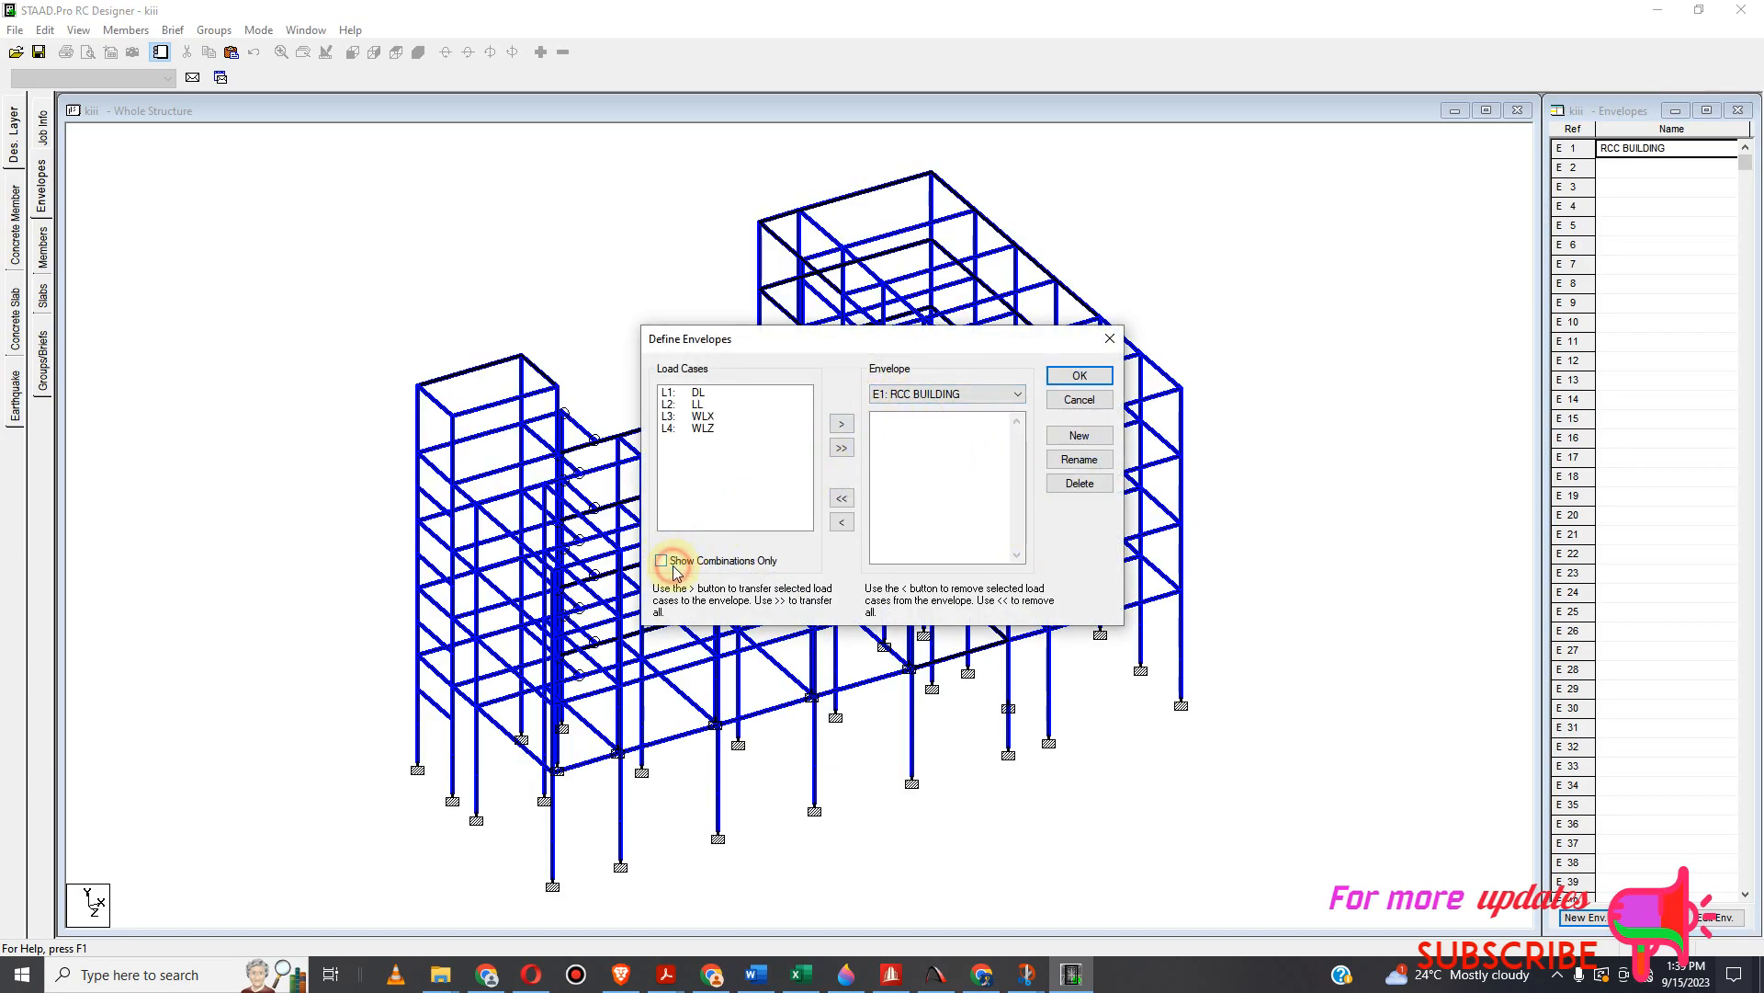
Add load cases DL, LL, WLX and WLZ to the RCC BUILDING envelope
{"action": "left_click_drag", "start_coordinate": [771, 398], "coordinate": [786, 458]}
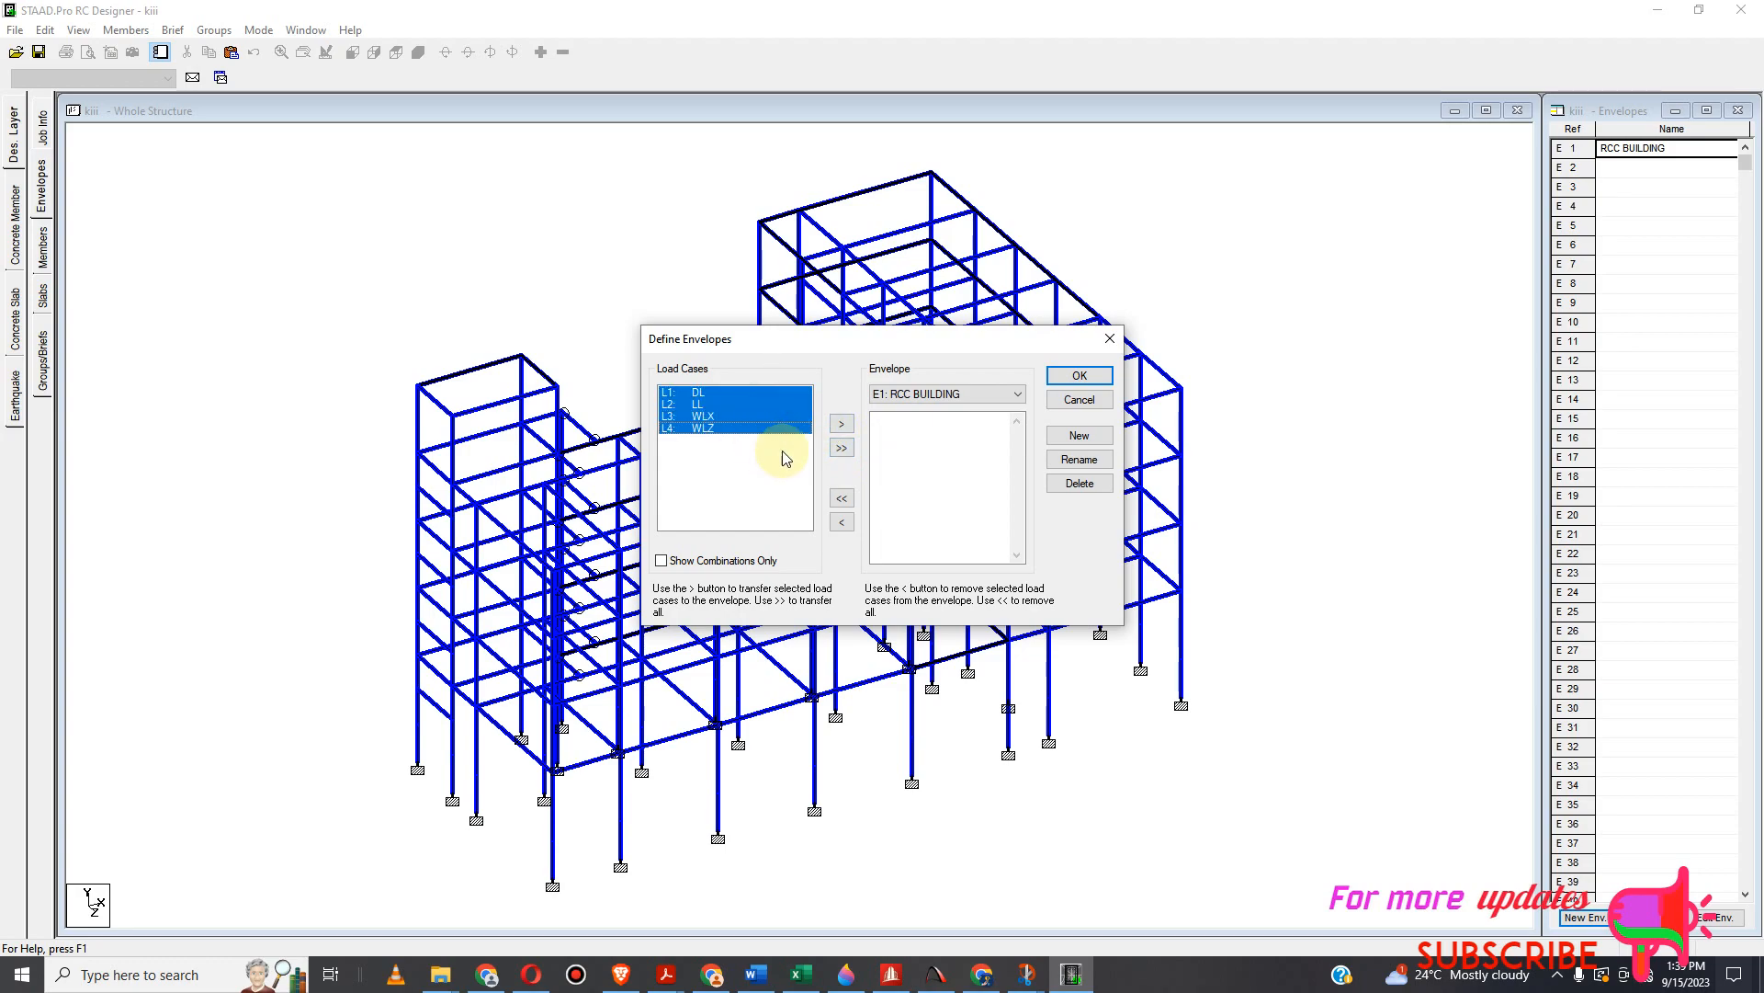
{"action": "left_click", "coordinate": [843, 428]}
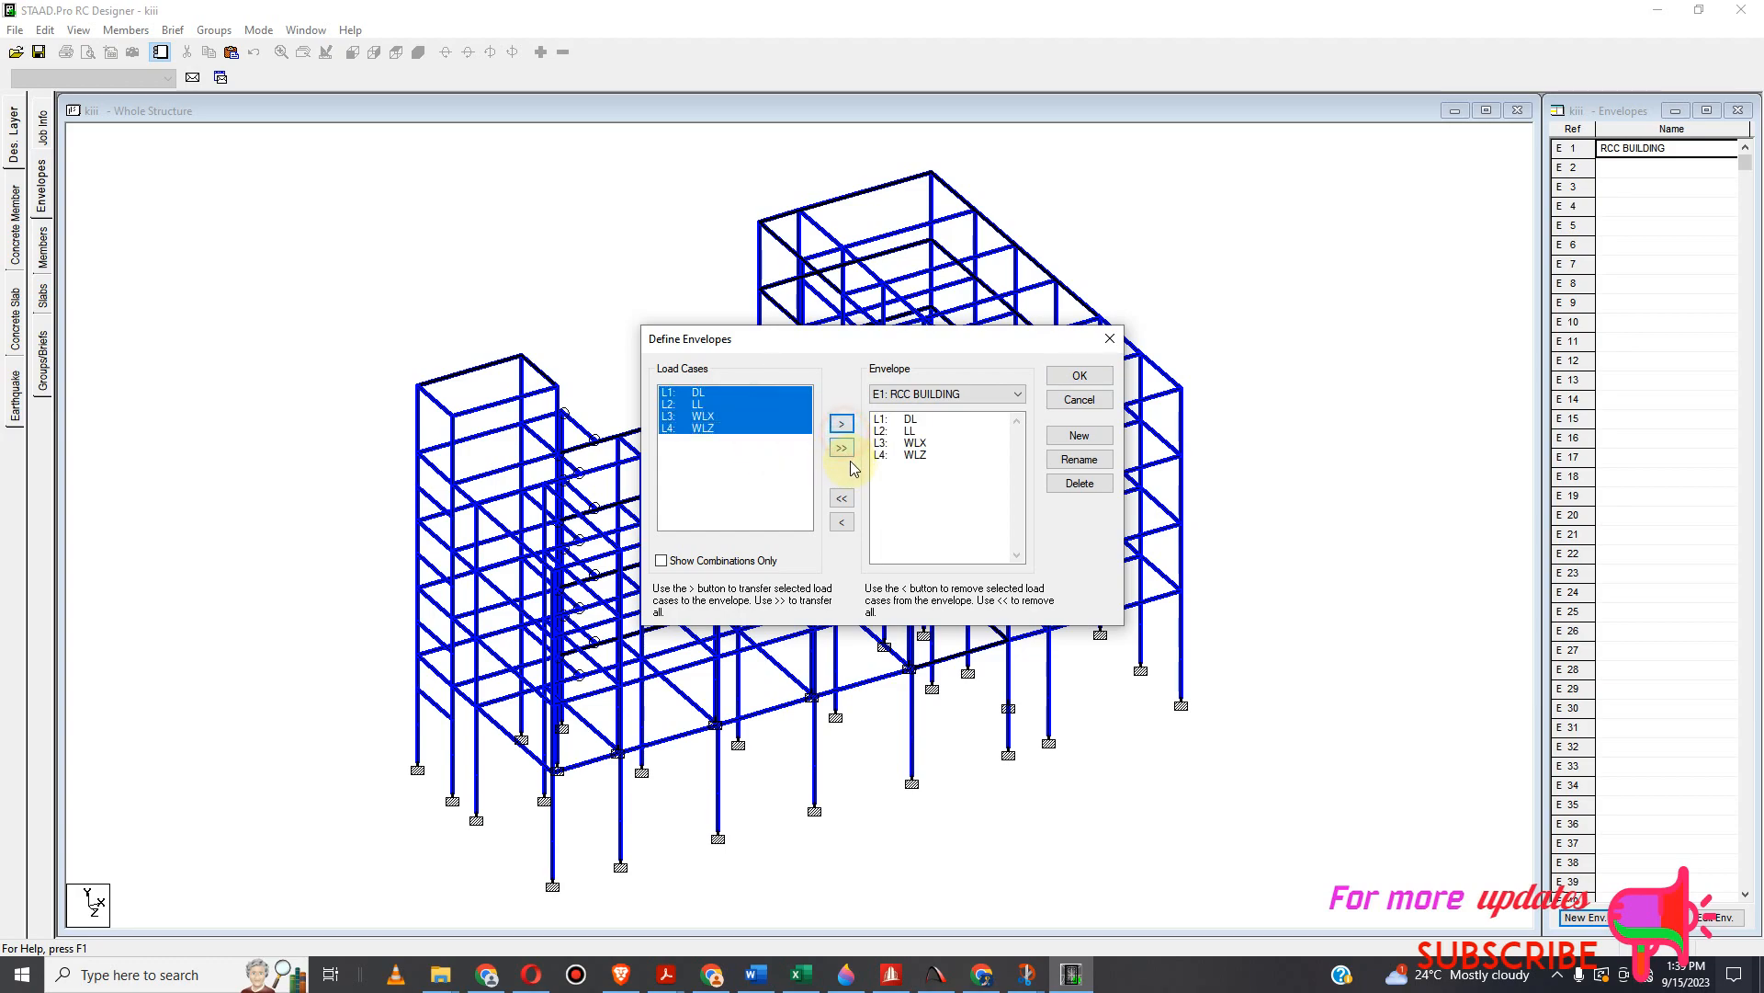
{"action": "left_click", "coordinate": [1081, 377]}
{"action": "left_click", "coordinate": [951, 525]}
{"action": "left_click", "coordinate": [952, 525]}
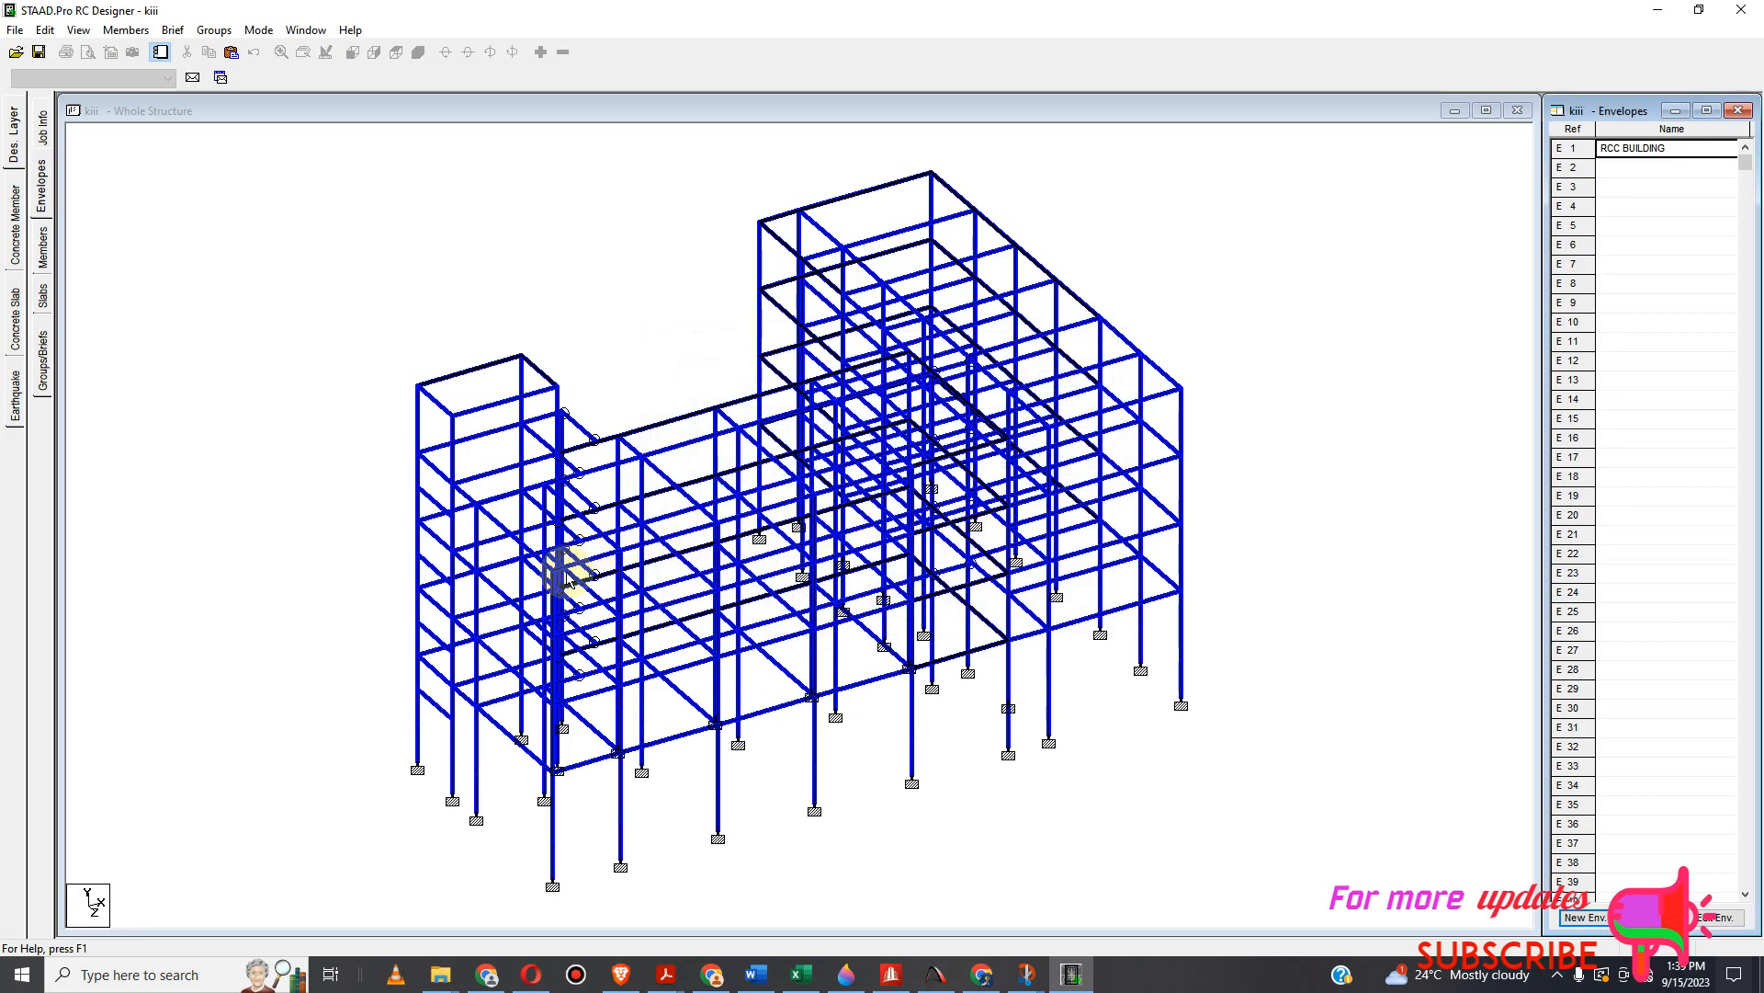
{"action": "scroll", "coordinate": [542, 675], "scroll_direction": "down", "scroll_amount": 1}
{"action": "scroll", "coordinate": [673, 811], "scroll_direction": "up", "scroll_amount": 2}
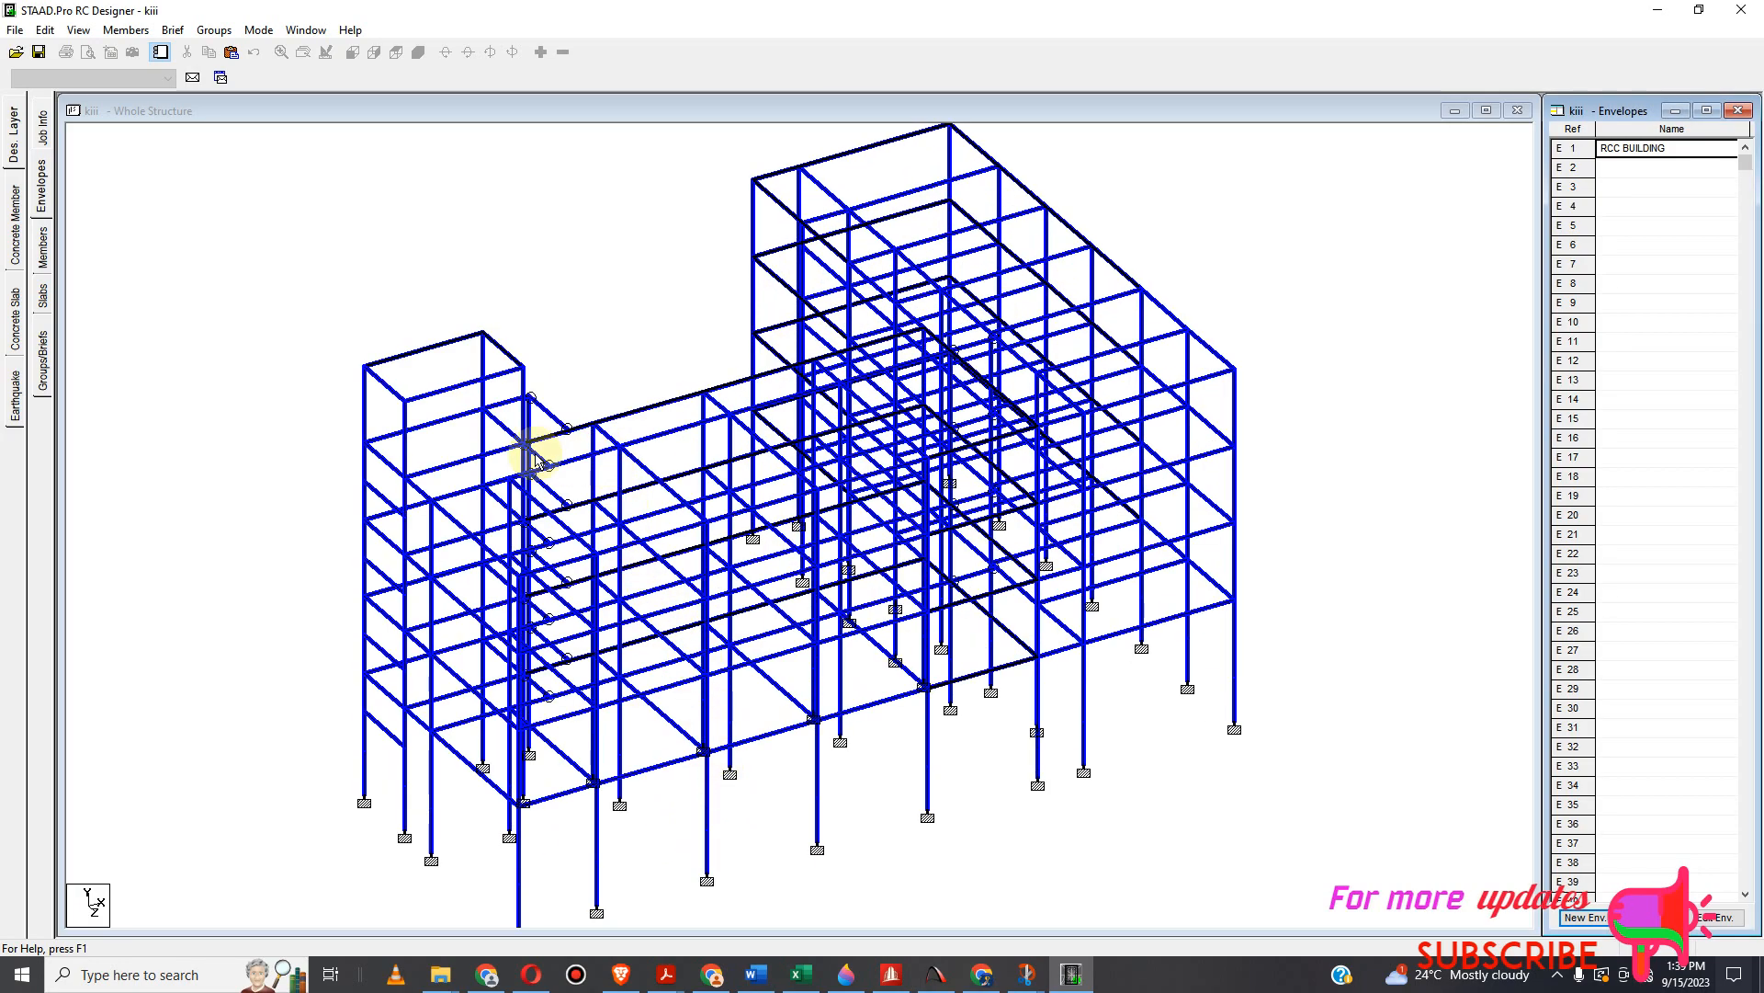
{"action": "left_click", "coordinate": [240, 229]}
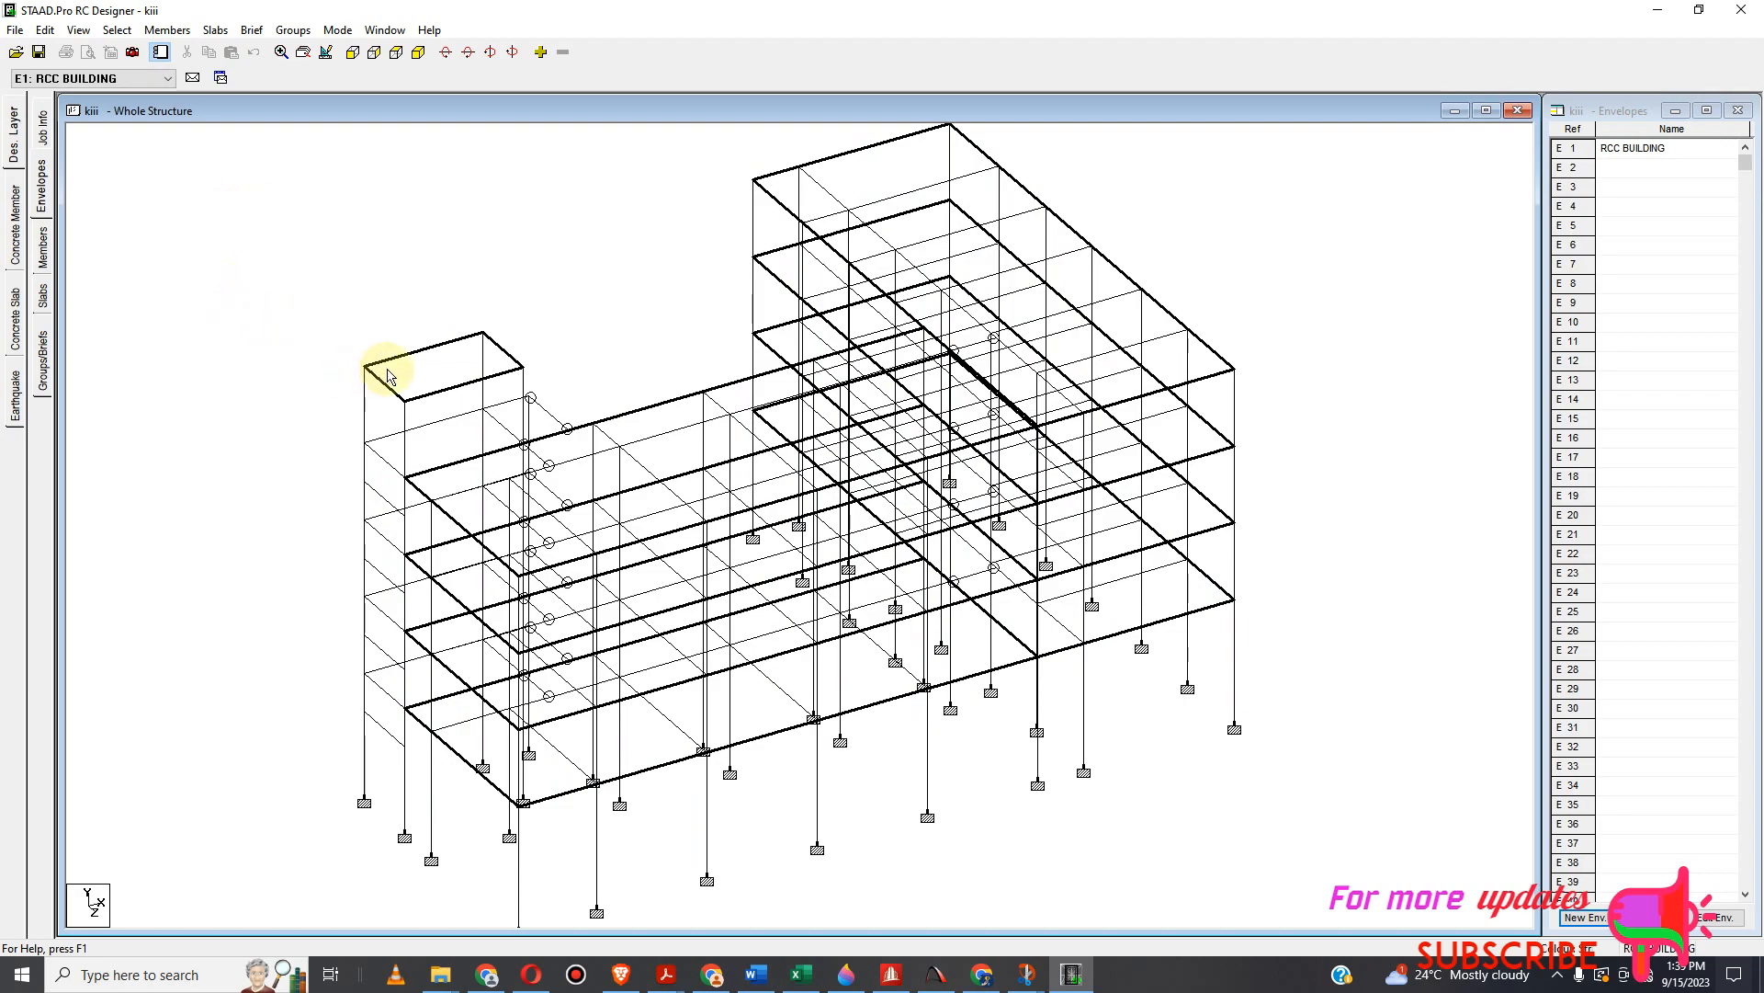
{"action": "scroll", "coordinate": [507, 372], "scroll_direction": "down", "scroll_amount": 1}
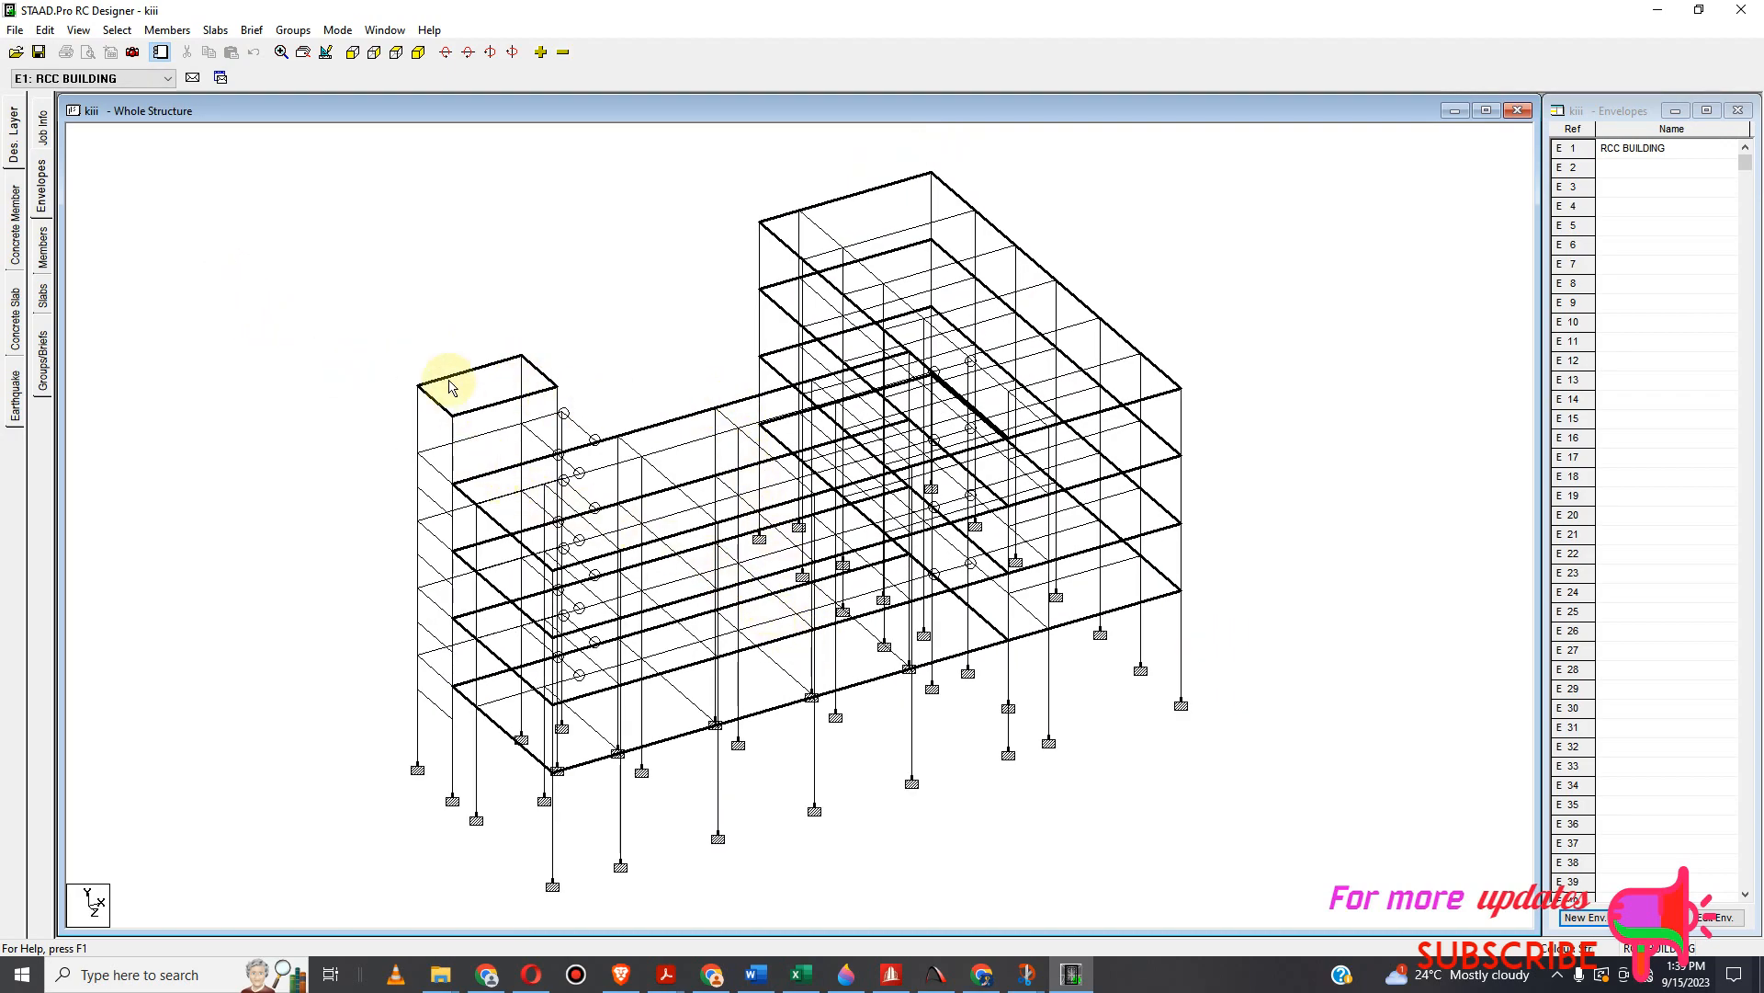
Select all elements of the whole structure in the members workspace and auto-form them into concrete members
{"action": "left_click", "coordinate": [129, 33]}
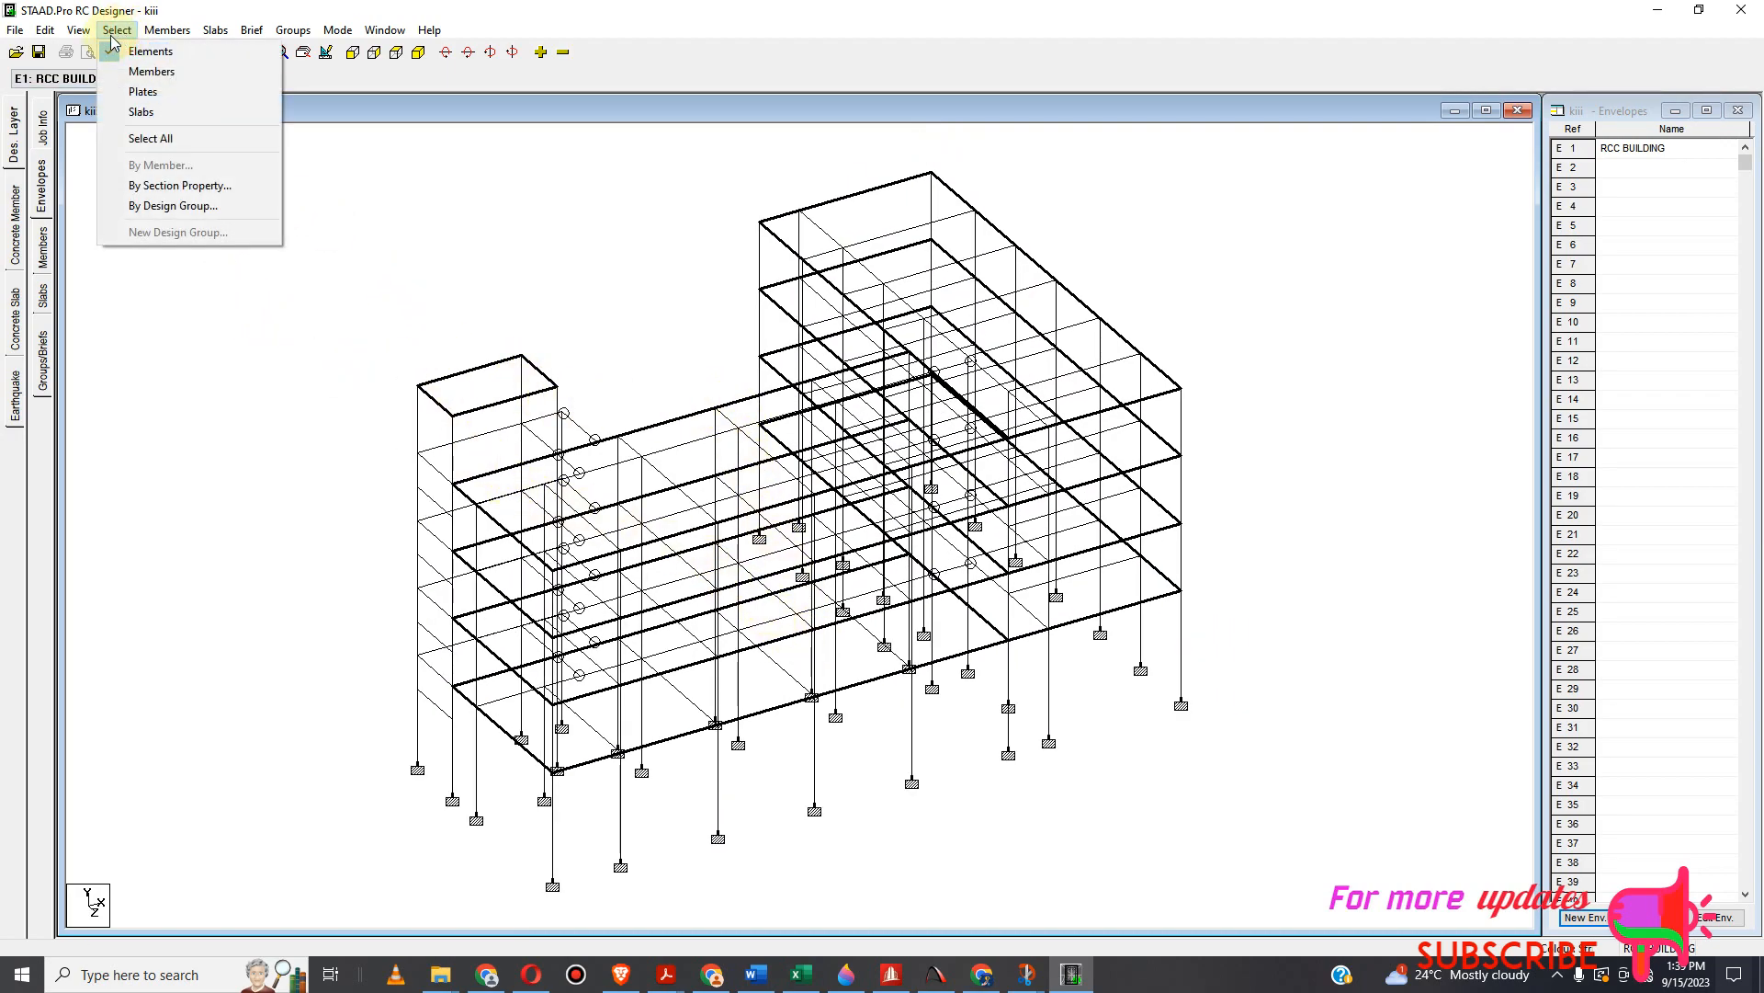
{"action": "left_click", "coordinate": [147, 76]}
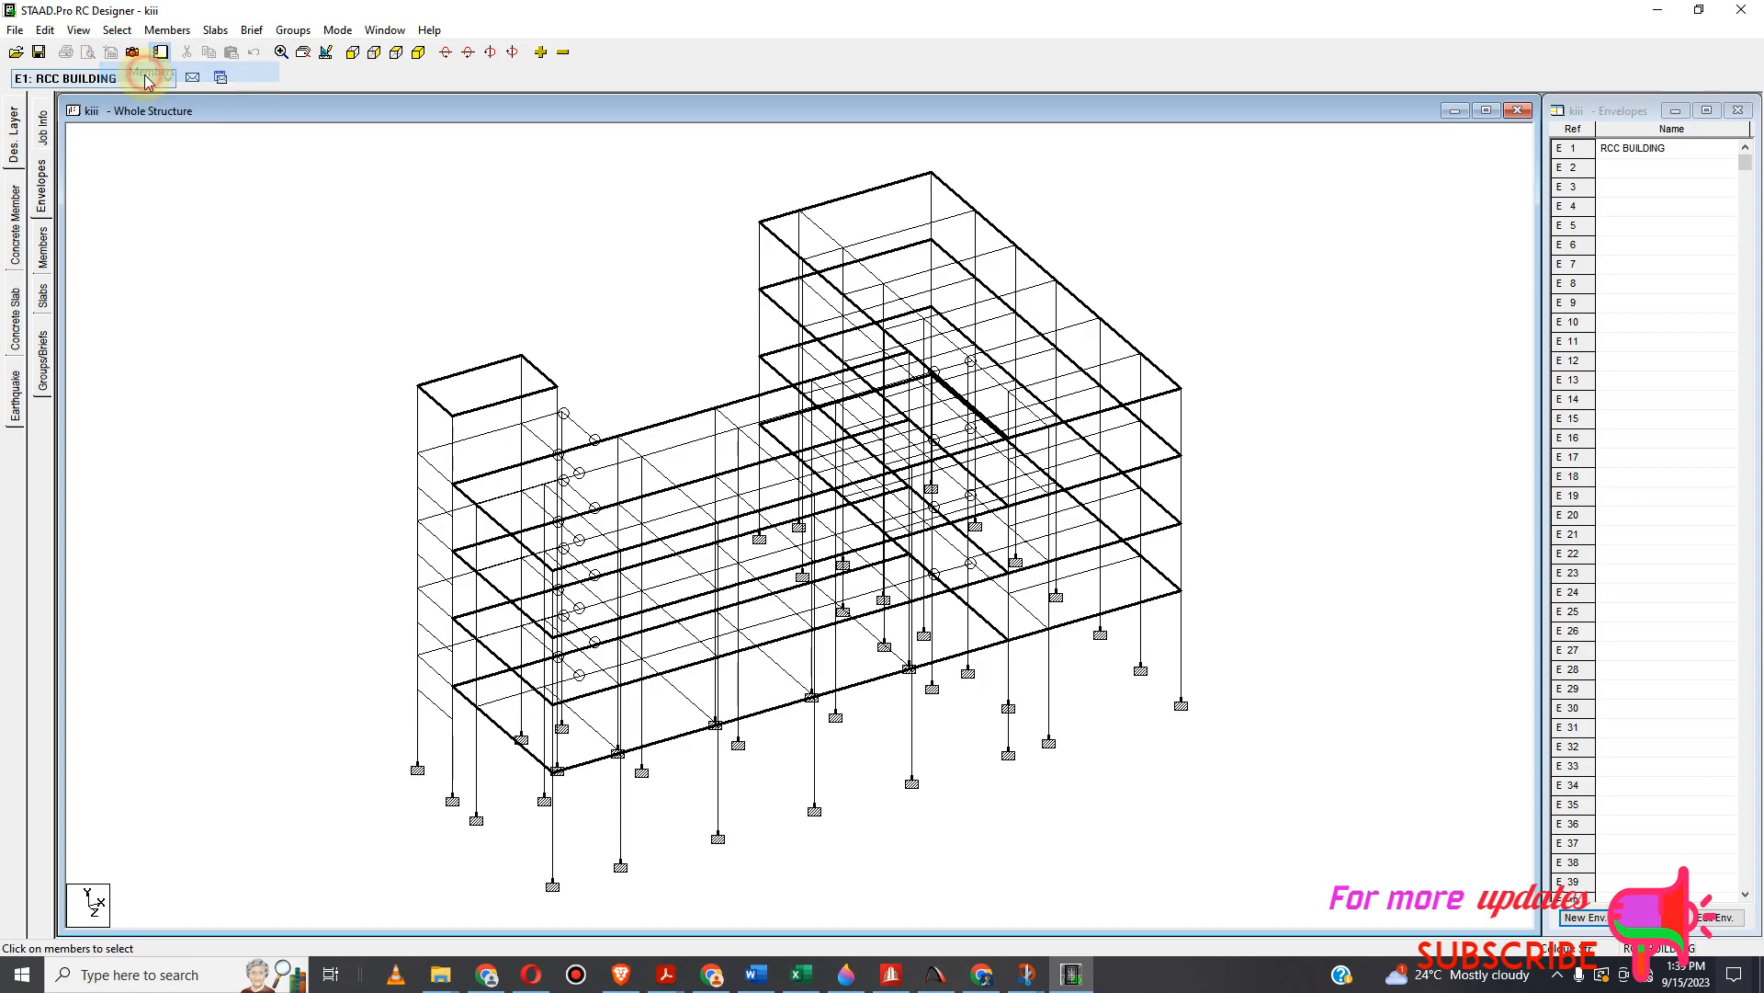
{"action": "left_click", "coordinate": [51, 250]}
{"action": "left_click_drag", "start_coordinate": [230, 141], "coordinate": [1194, 910]}
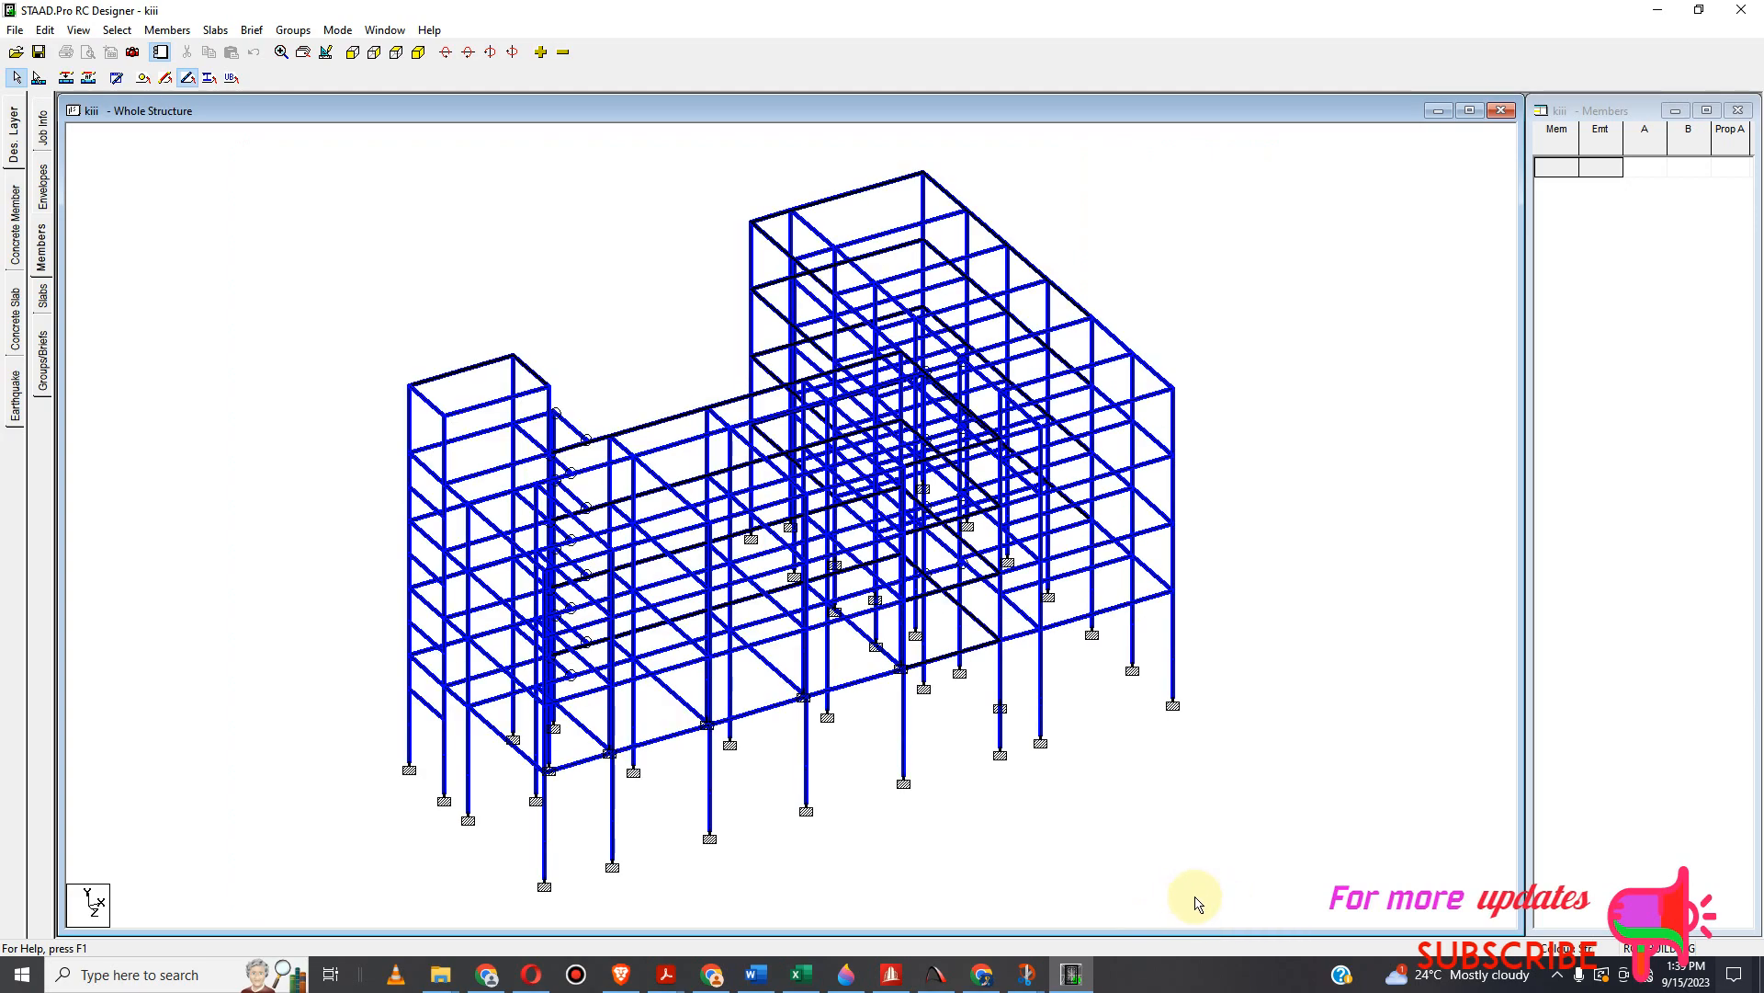
{"action": "left_click", "coordinate": [171, 30]}
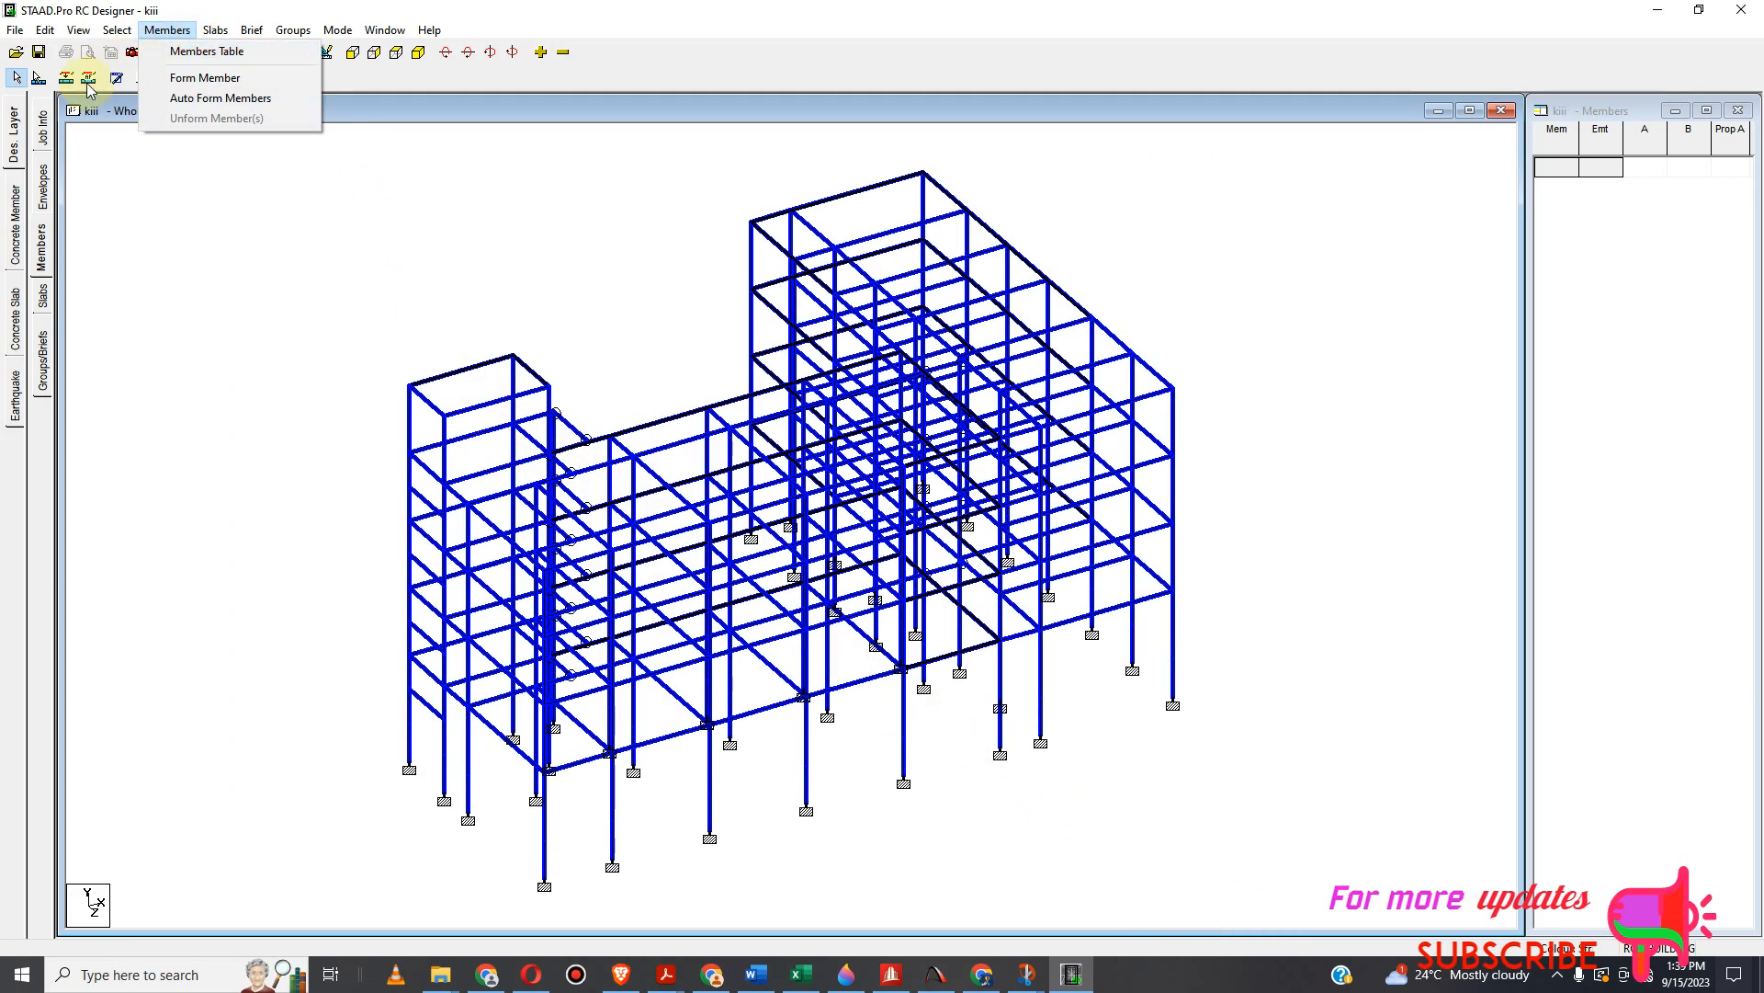
{"action": "left_click", "coordinate": [225, 101]}
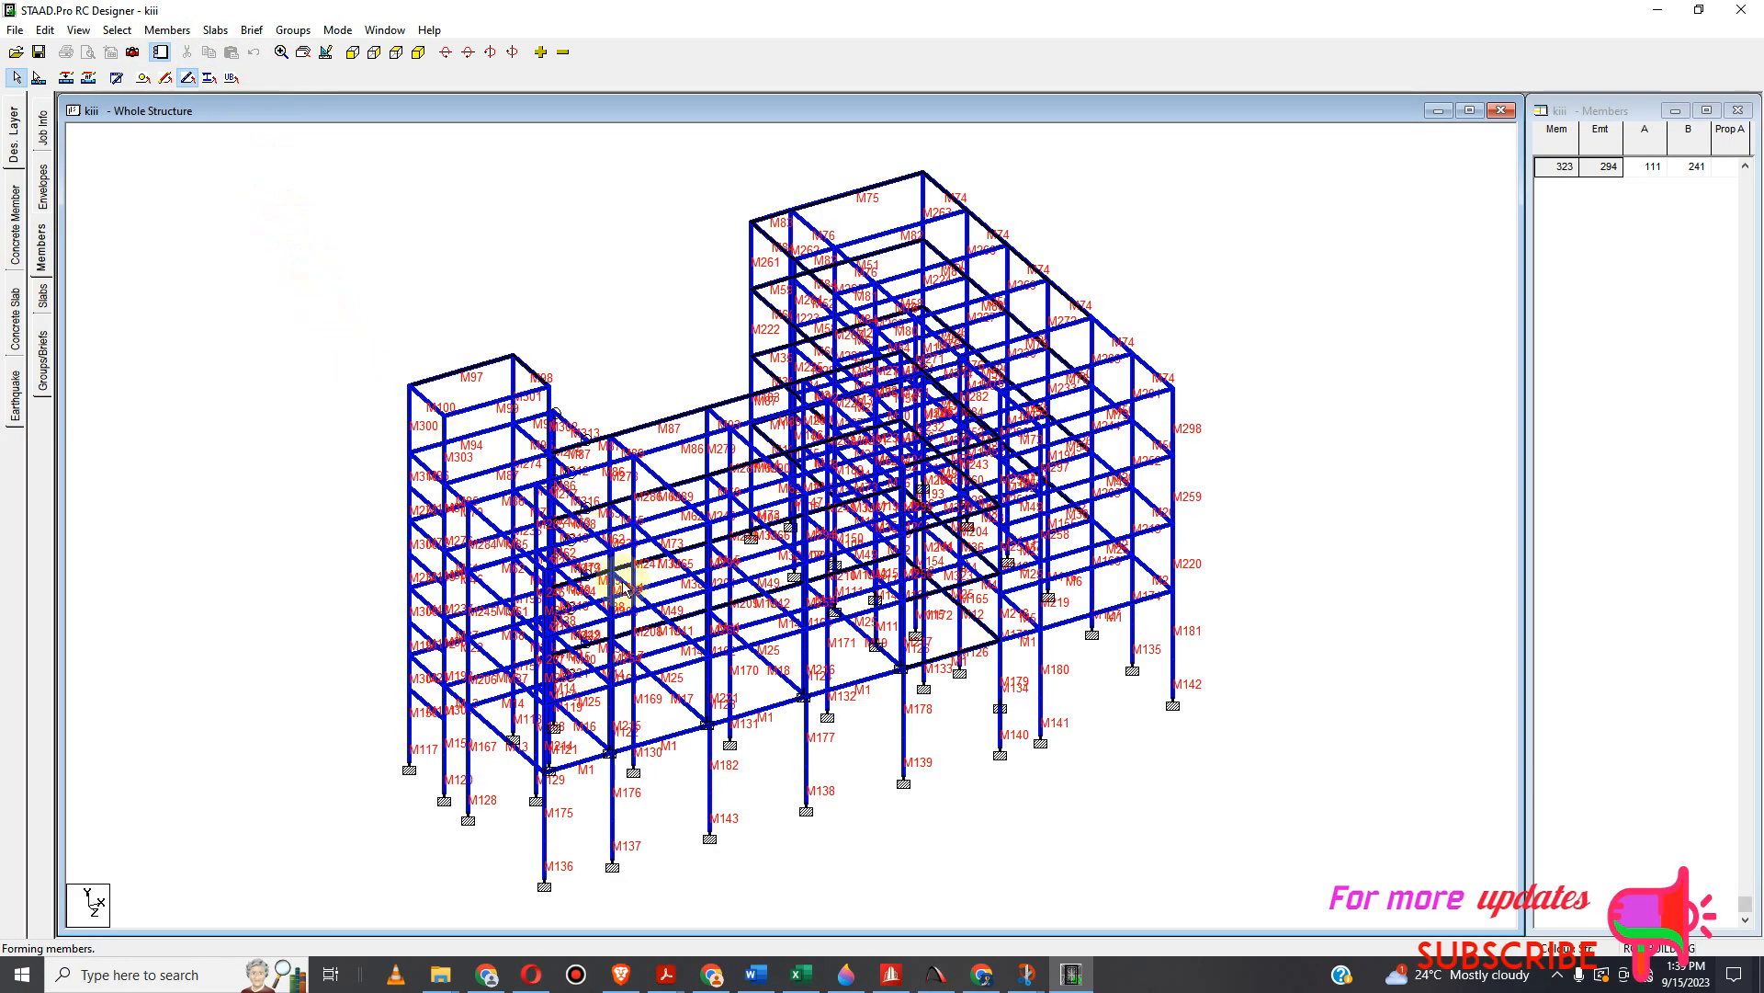
{"action": "scroll", "coordinate": [699, 764], "scroll_direction": "up", "scroll_amount": 2}
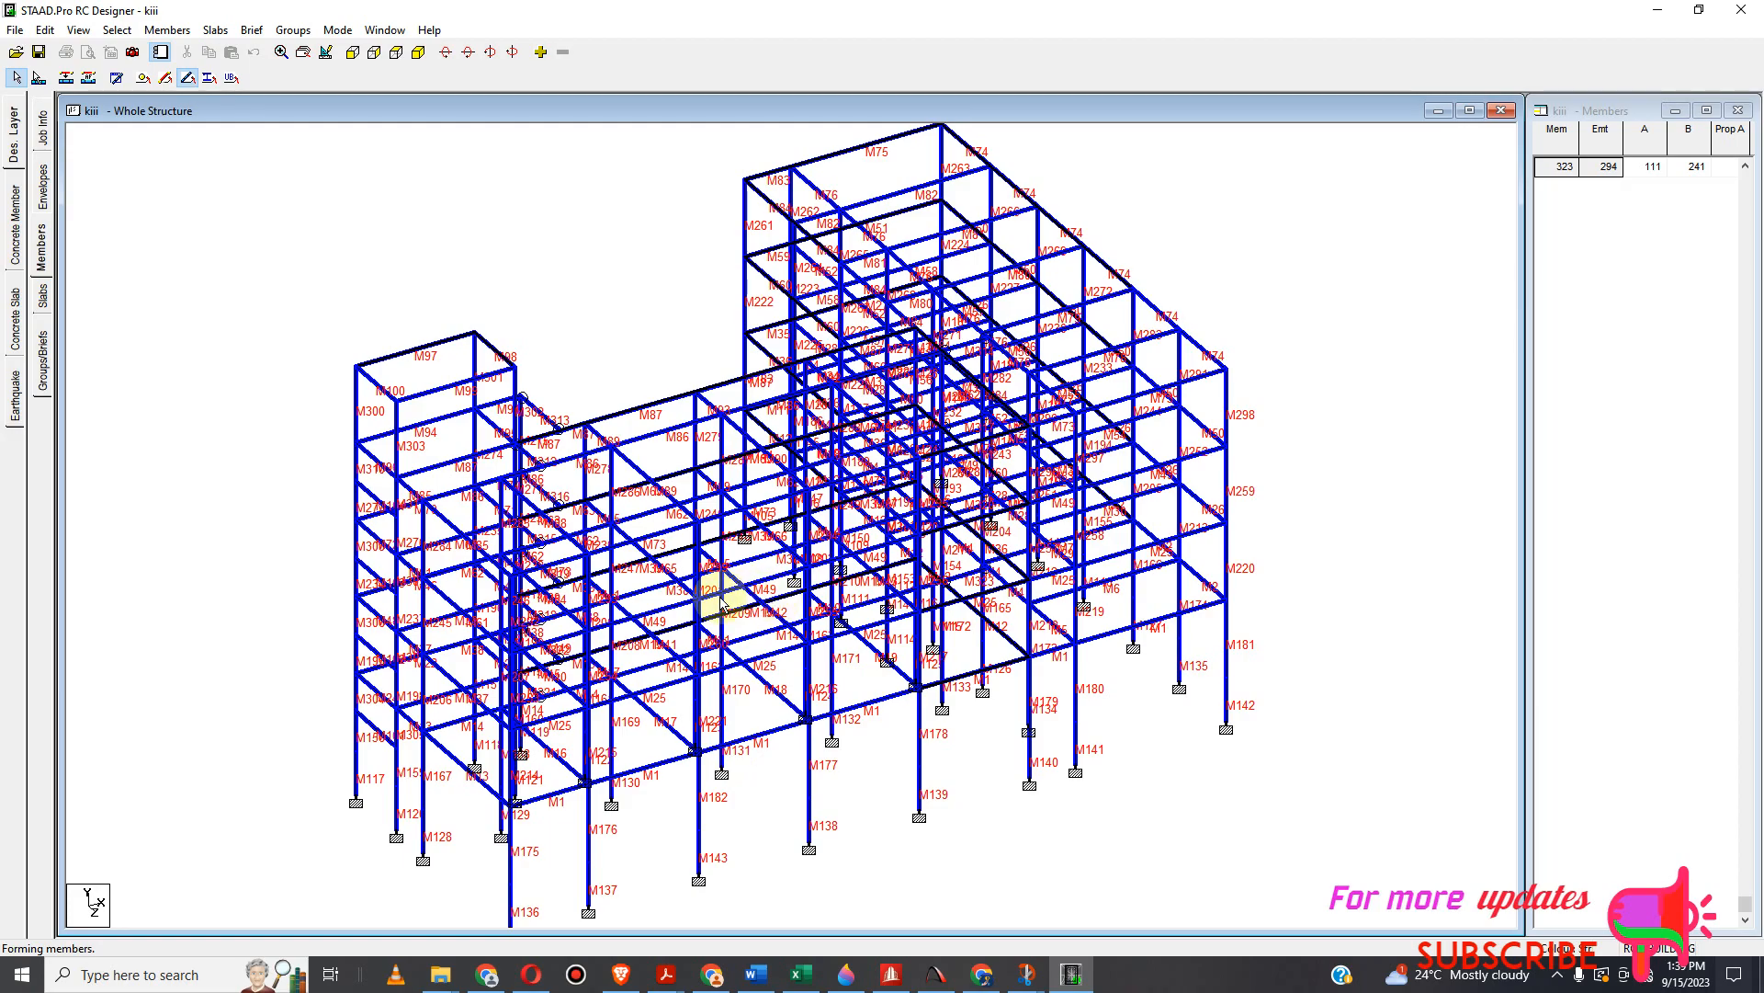
{"action": "scroll", "coordinate": [859, 630], "scroll_direction": "down", "scroll_amount": 2}
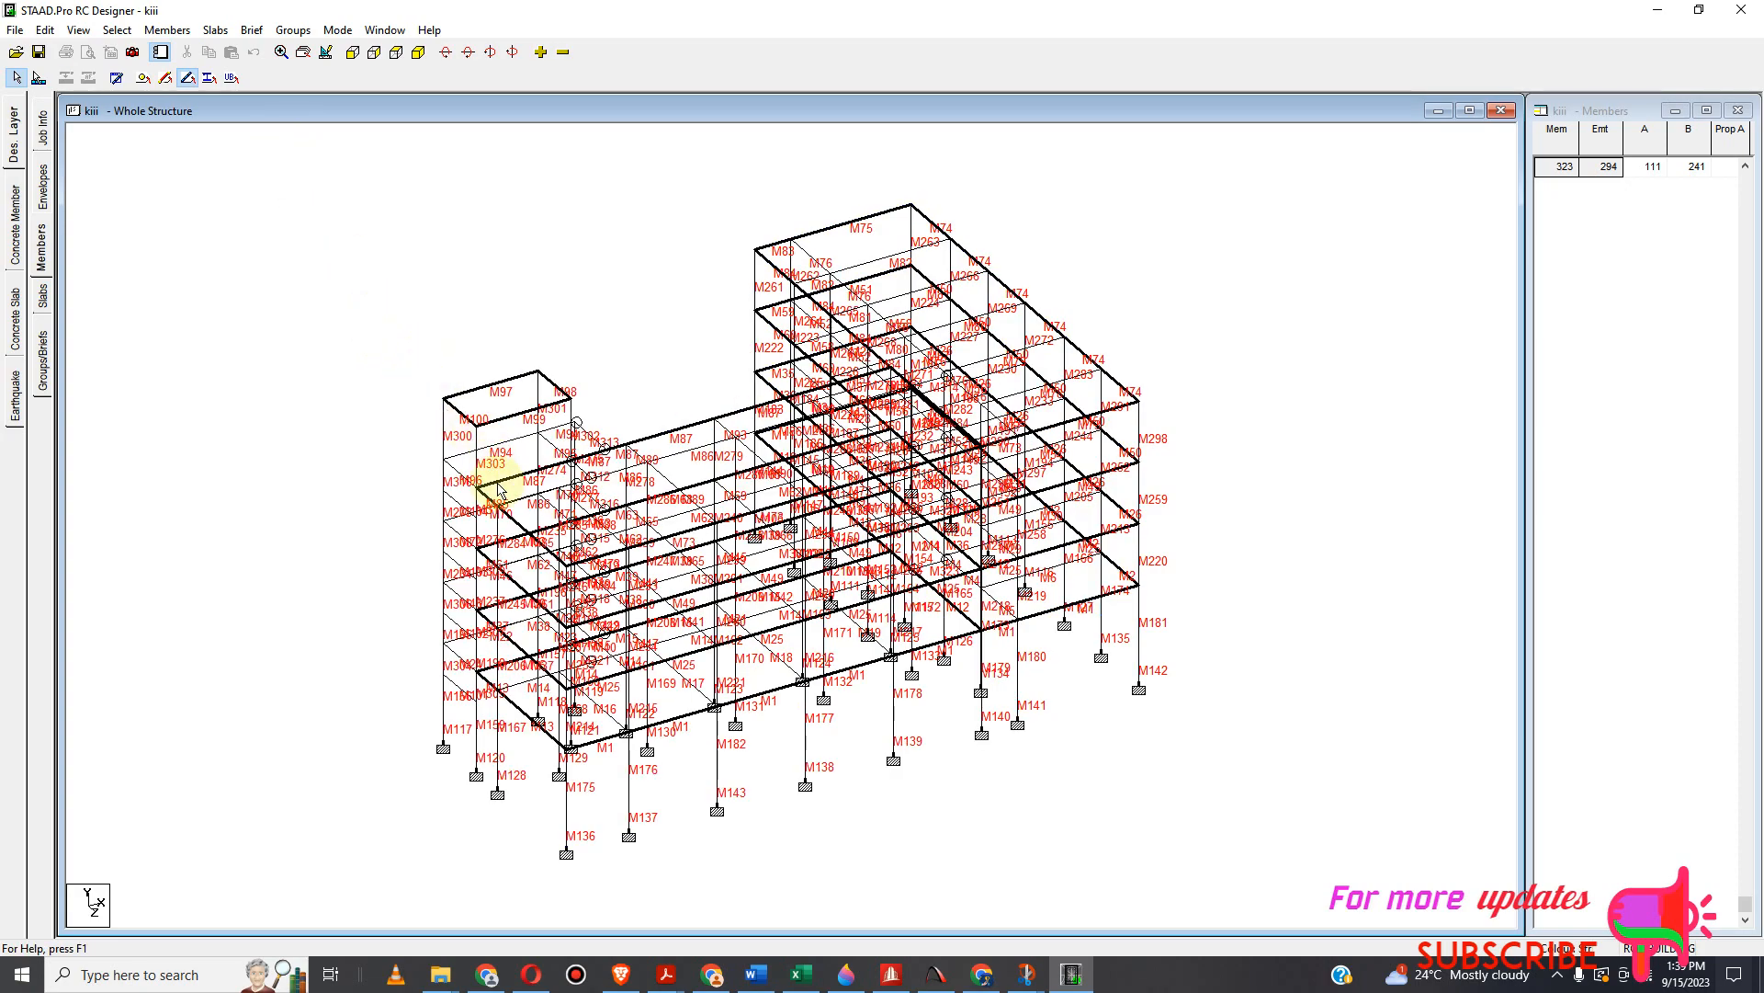
Display the whole structure in a side elevation looking along the X axis
{"action": "left_click", "coordinate": [216, 30]}
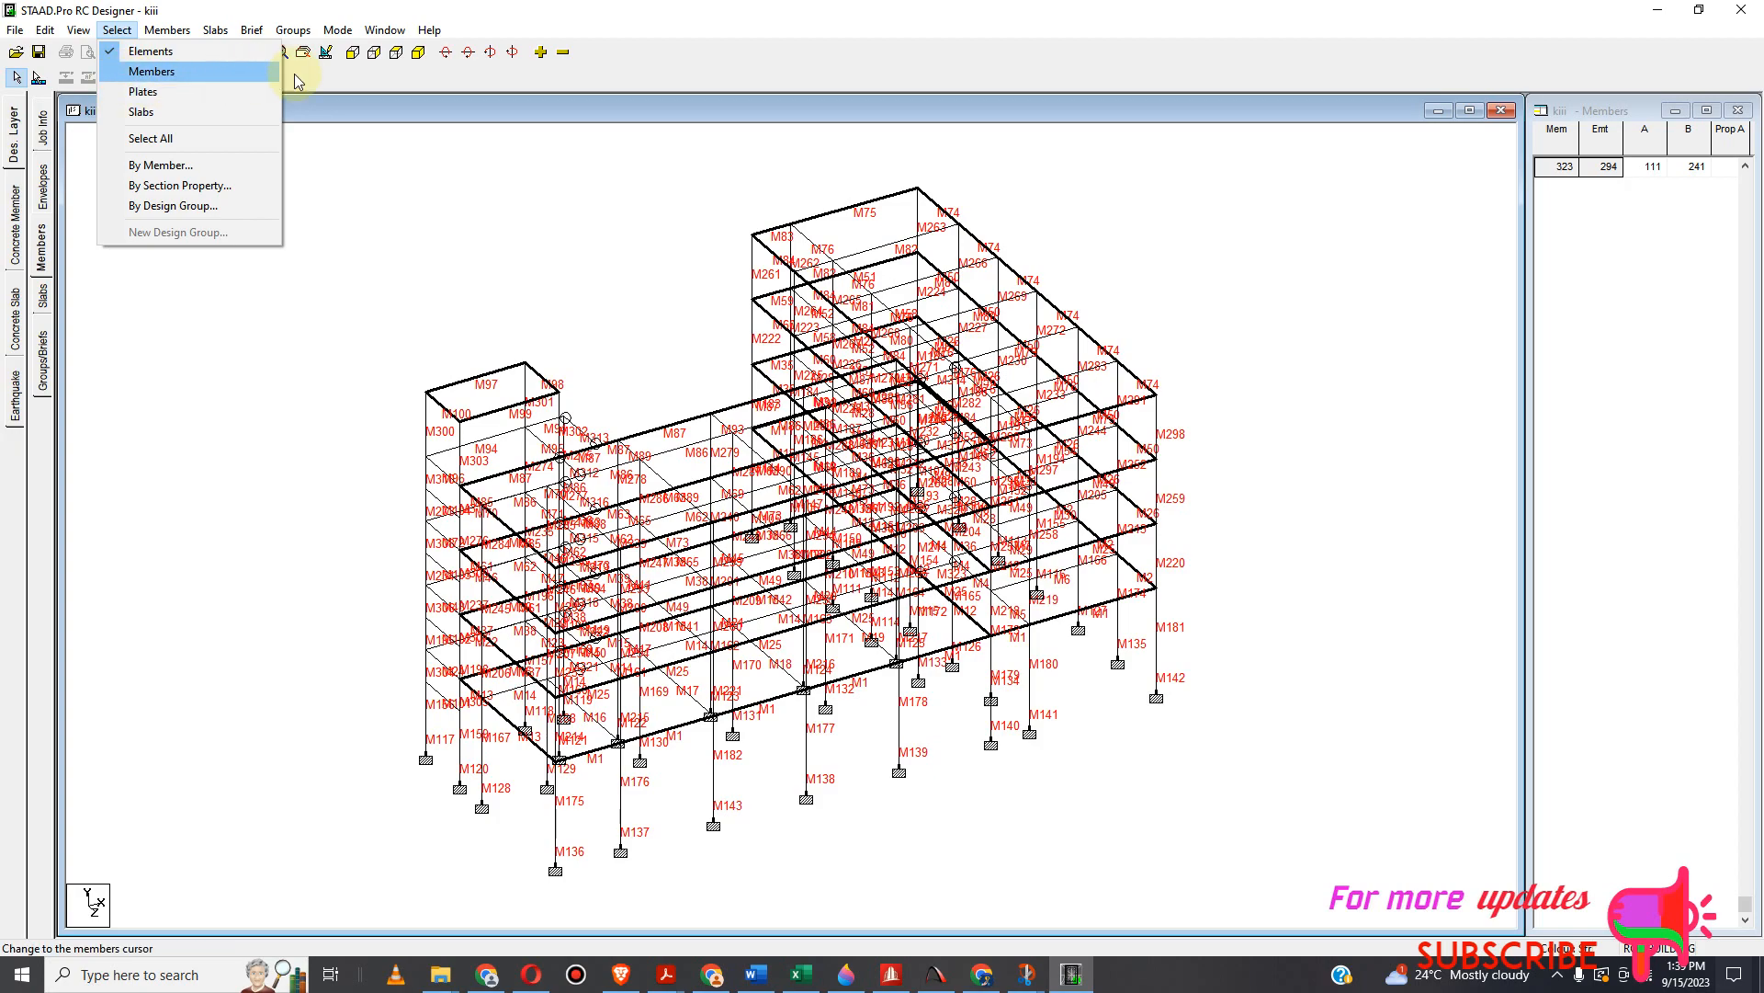
{"action": "left_click", "coordinate": [375, 55]}
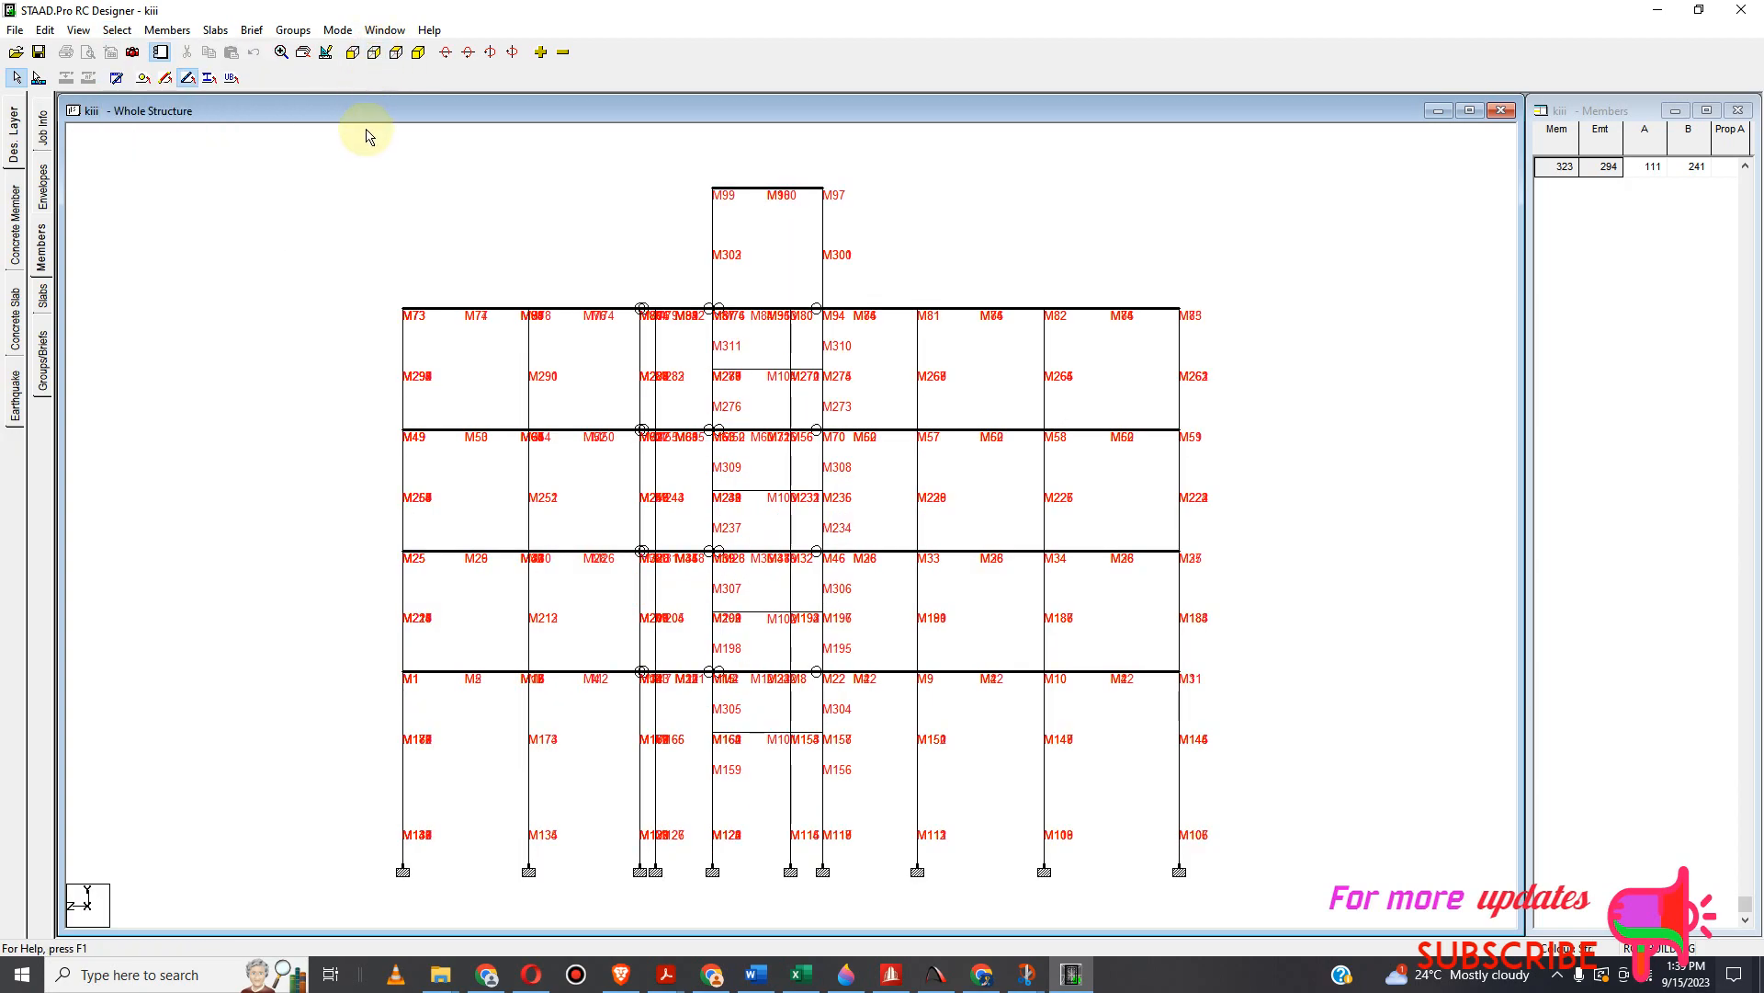
{"action": "left_click_drag", "start_coordinate": [308, 225], "coordinate": [1195, 368]}
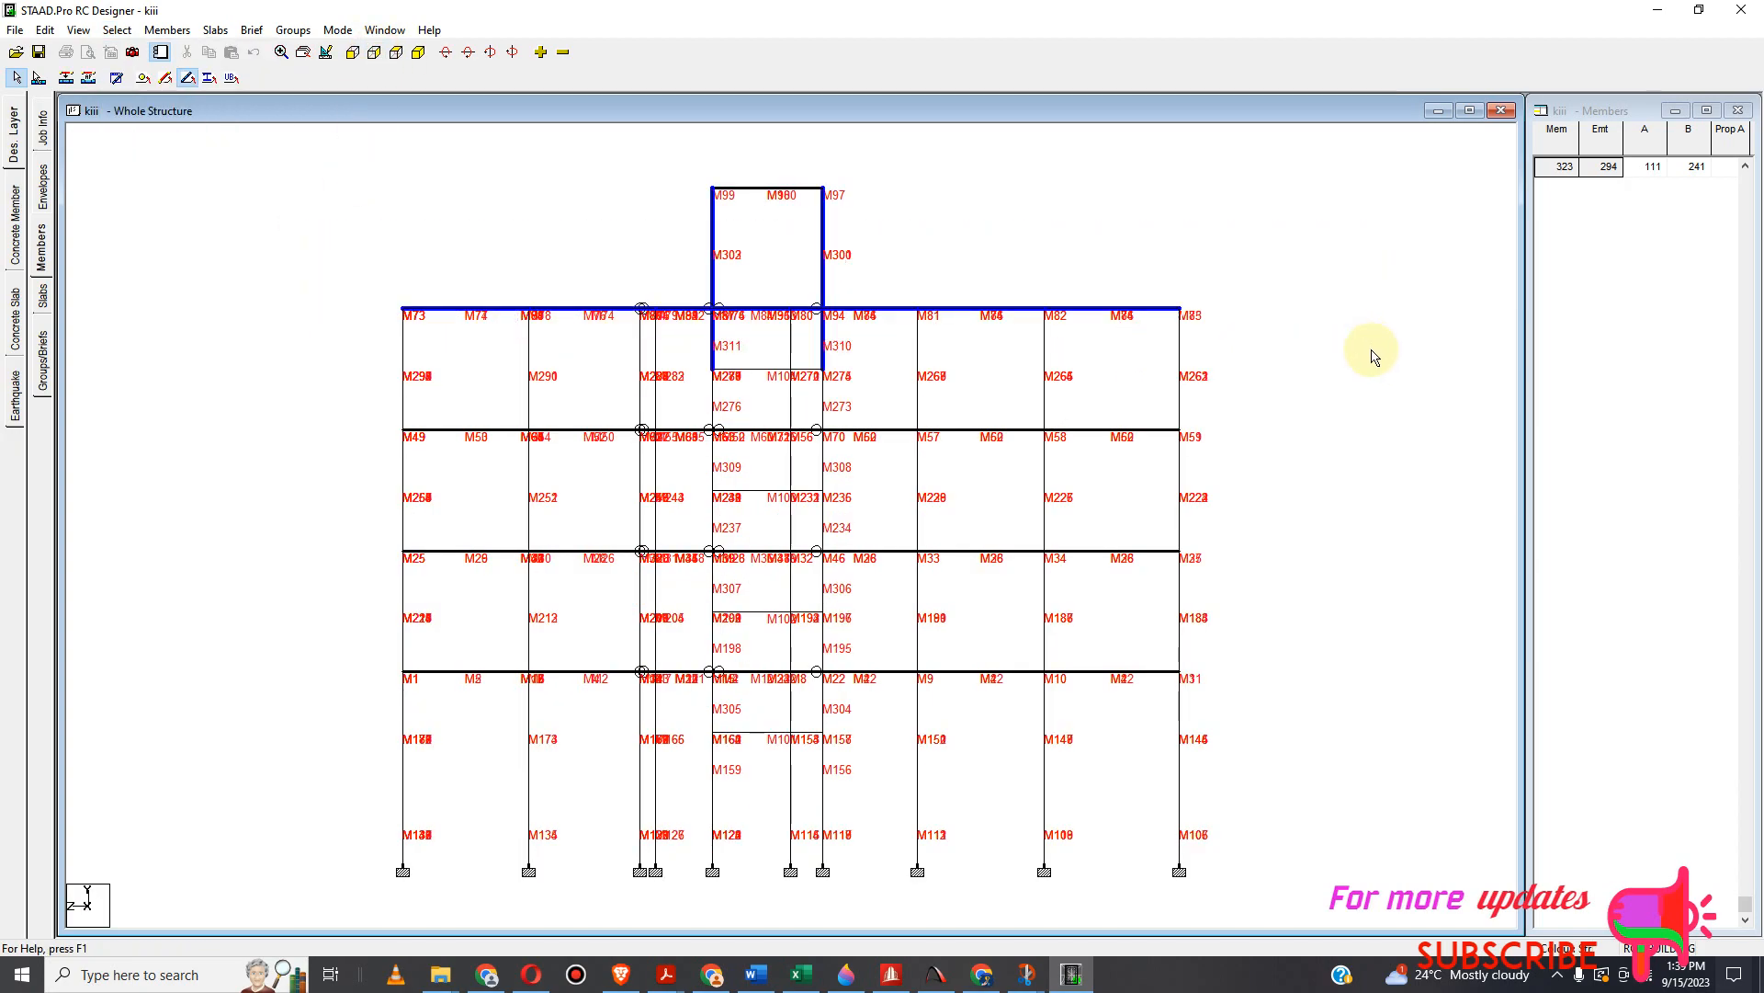
{"action": "left_click", "coordinate": [670, 235]}
{"action": "left_click_drag", "start_coordinate": [685, 157], "coordinate": [898, 217]}
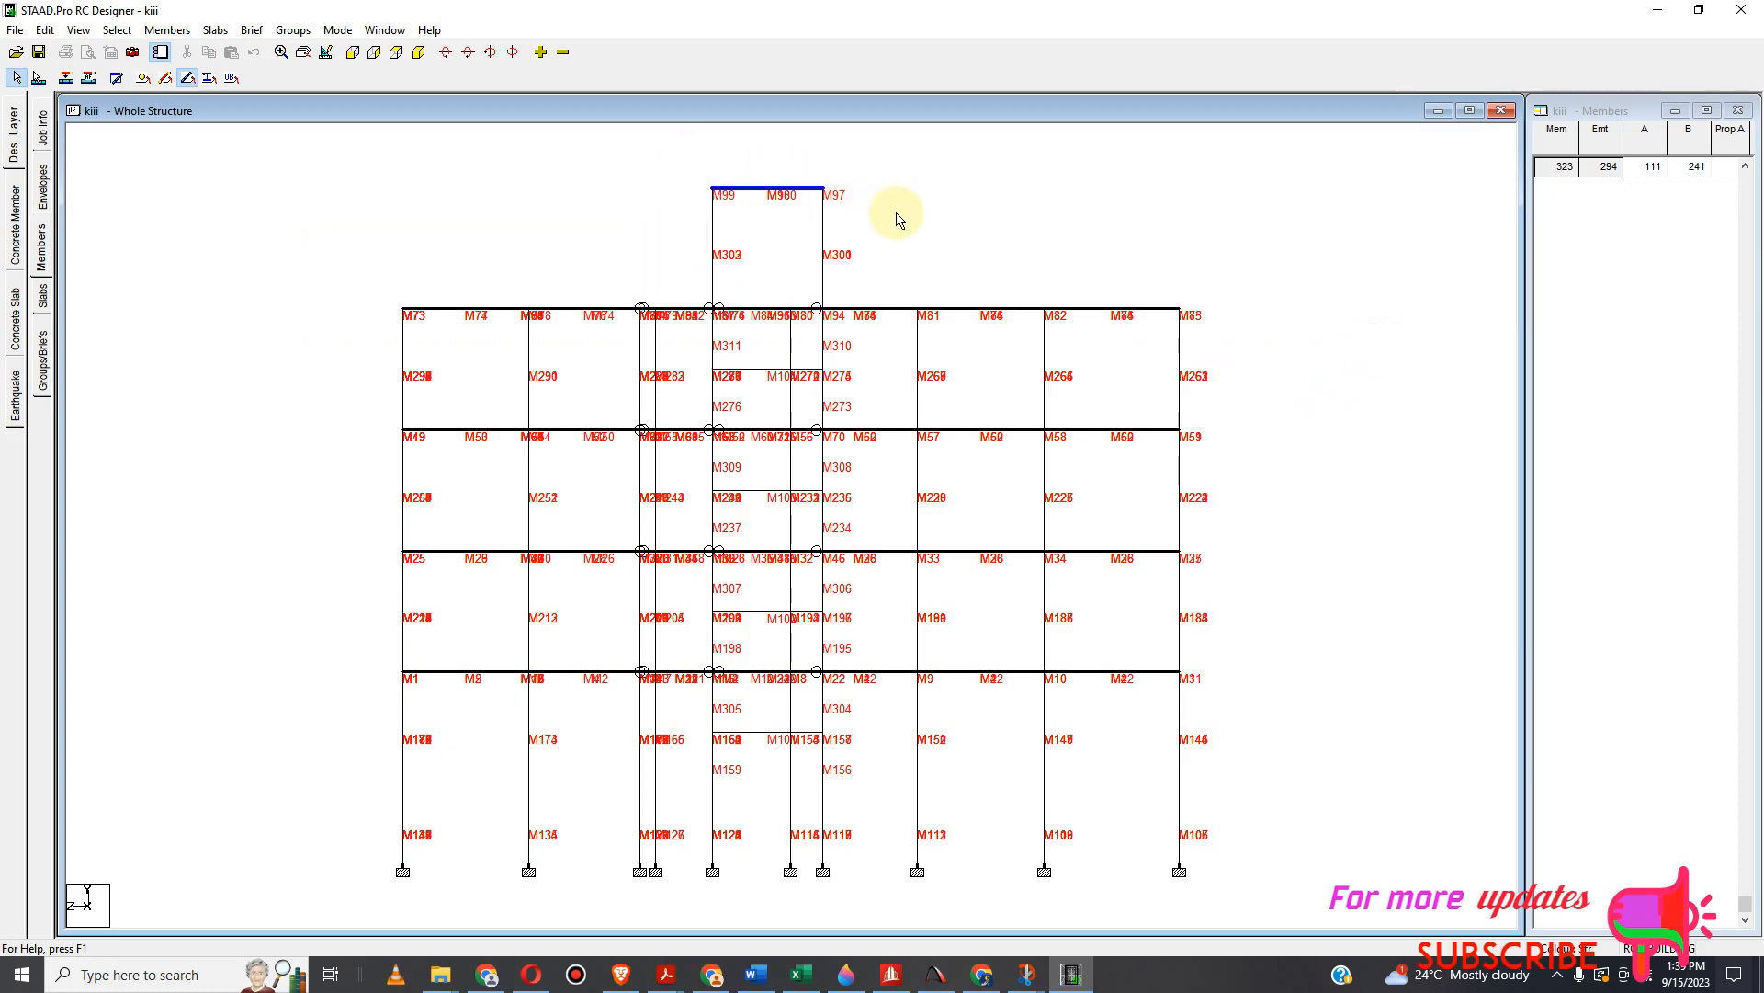
{"action": "left_click", "coordinate": [116, 29]}
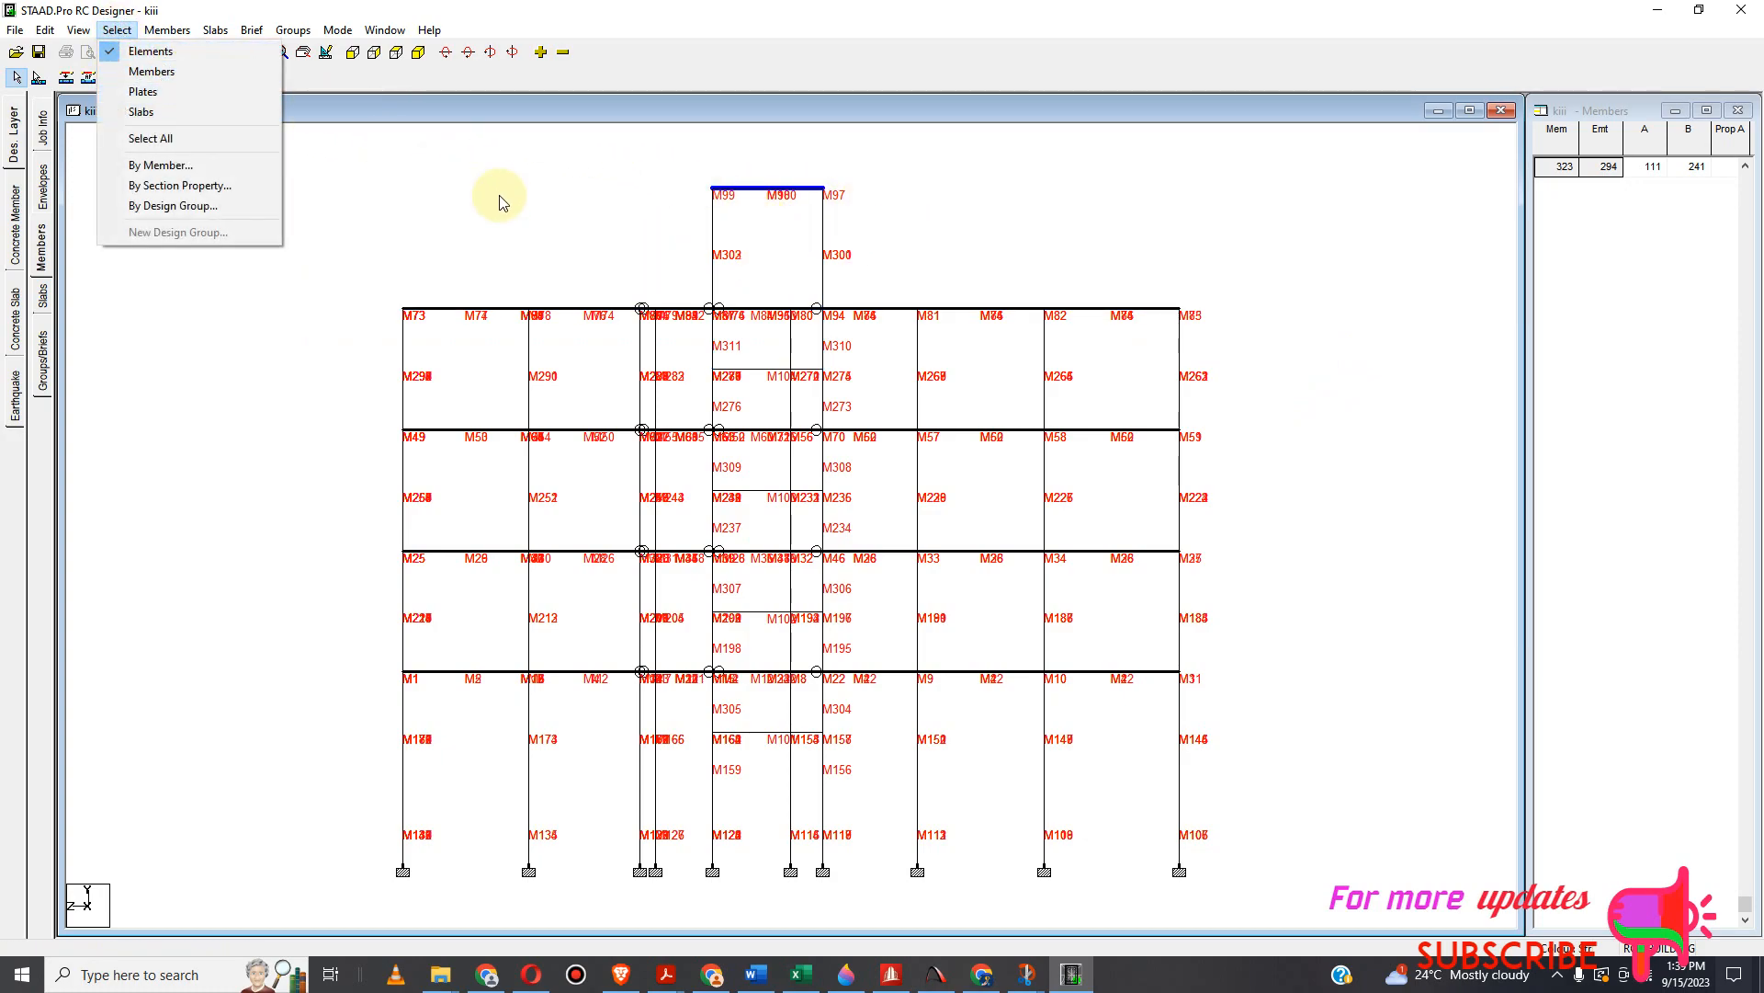
{"action": "left_click", "coordinate": [502, 197]}
Switch to plate selection, select the plates on all floors of the structure and form a slab from them
{"action": "left_click", "coordinate": [117, 29]}
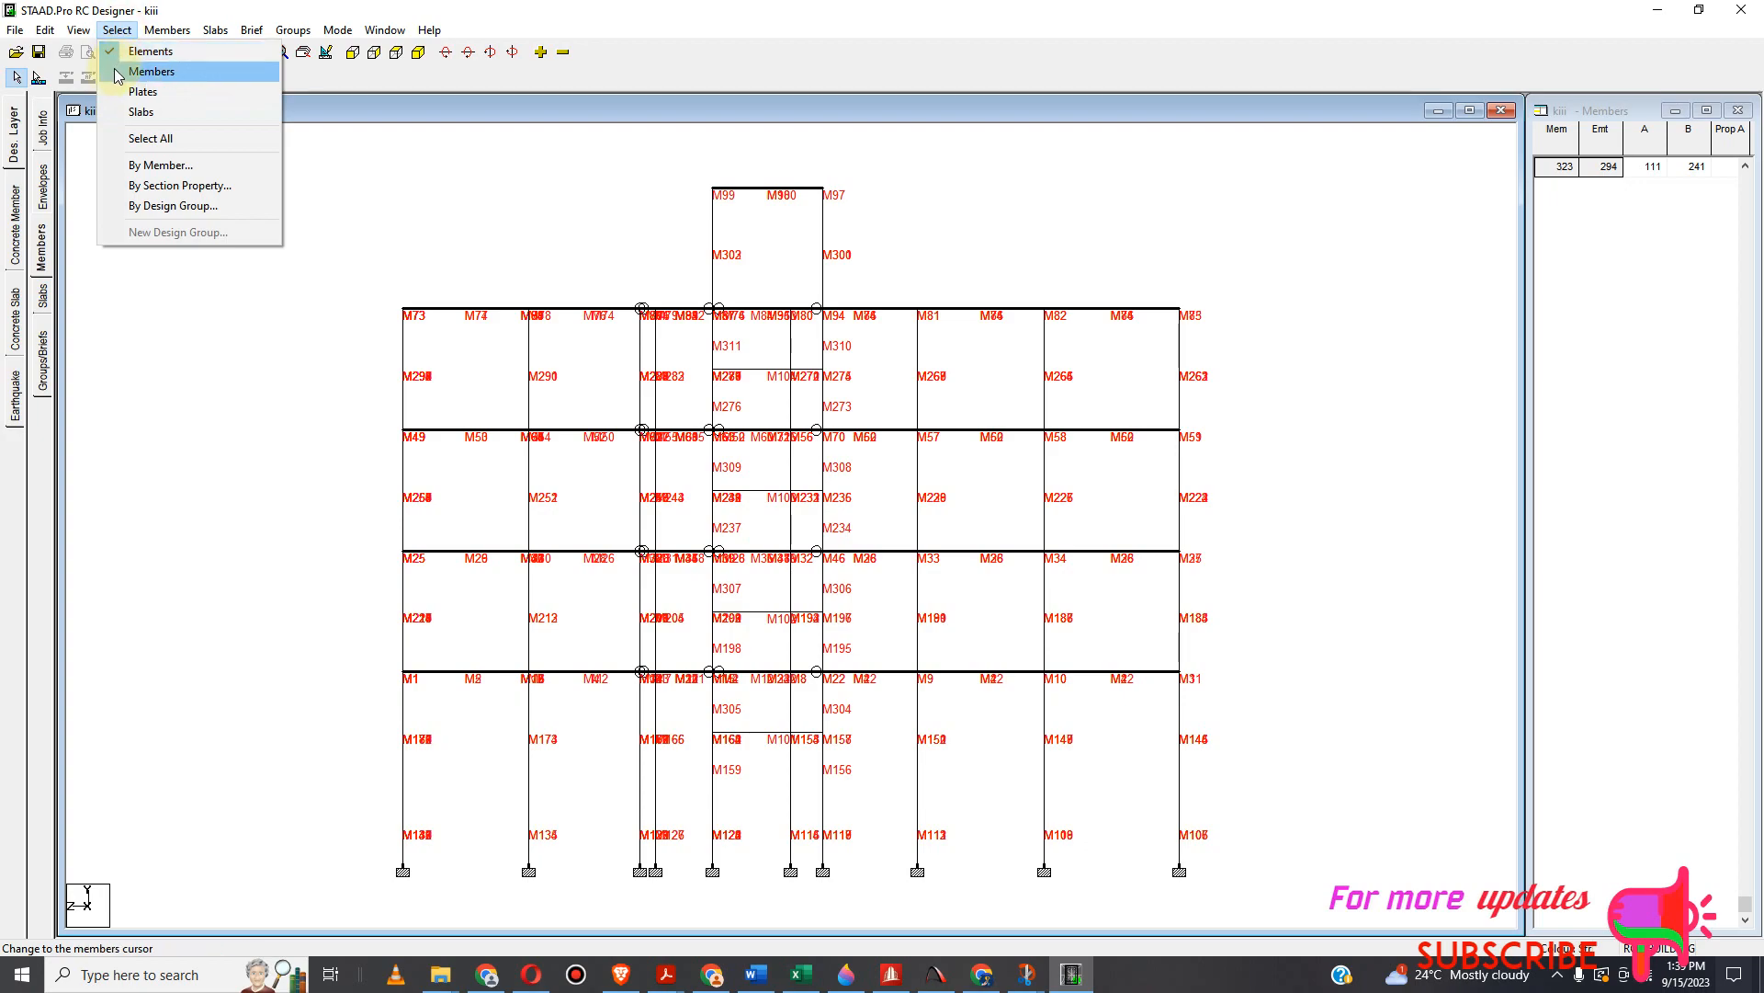
{"action": "left_click", "coordinate": [174, 95]}
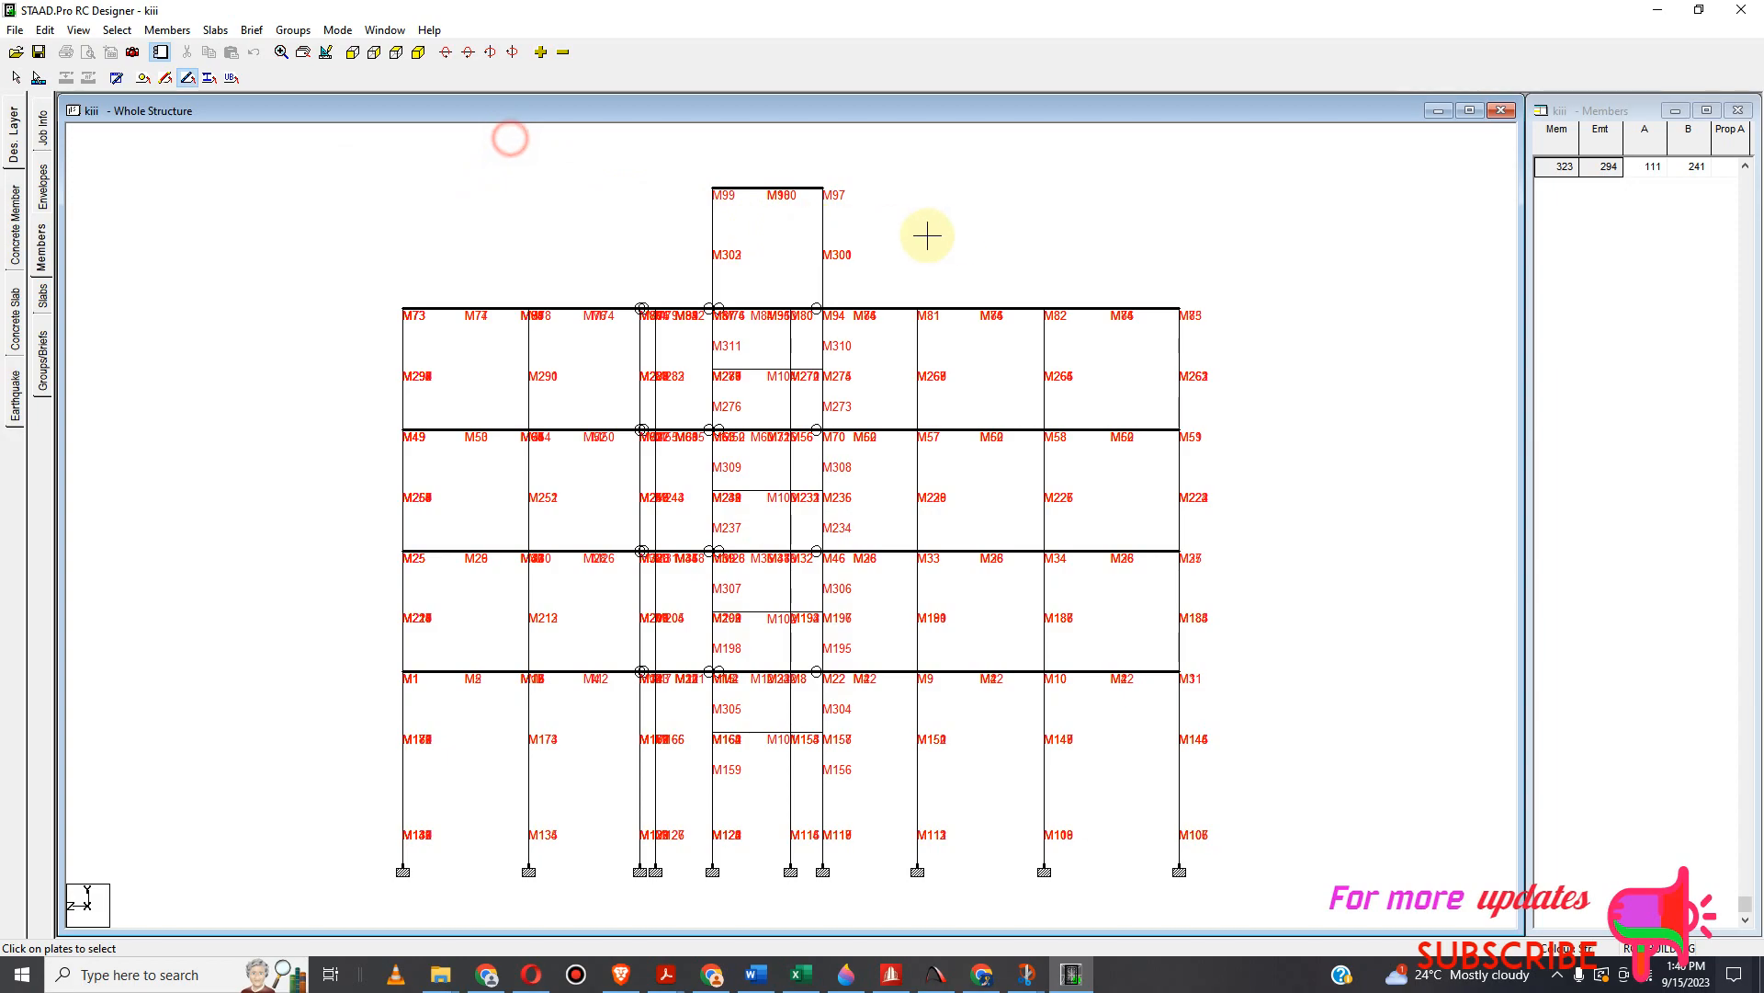
{"action": "left_click_drag", "start_coordinate": [338, 146], "coordinate": [588, 542]}
{"action": "left_click_drag", "start_coordinate": [1429, 832], "coordinate": [1426, 832]}
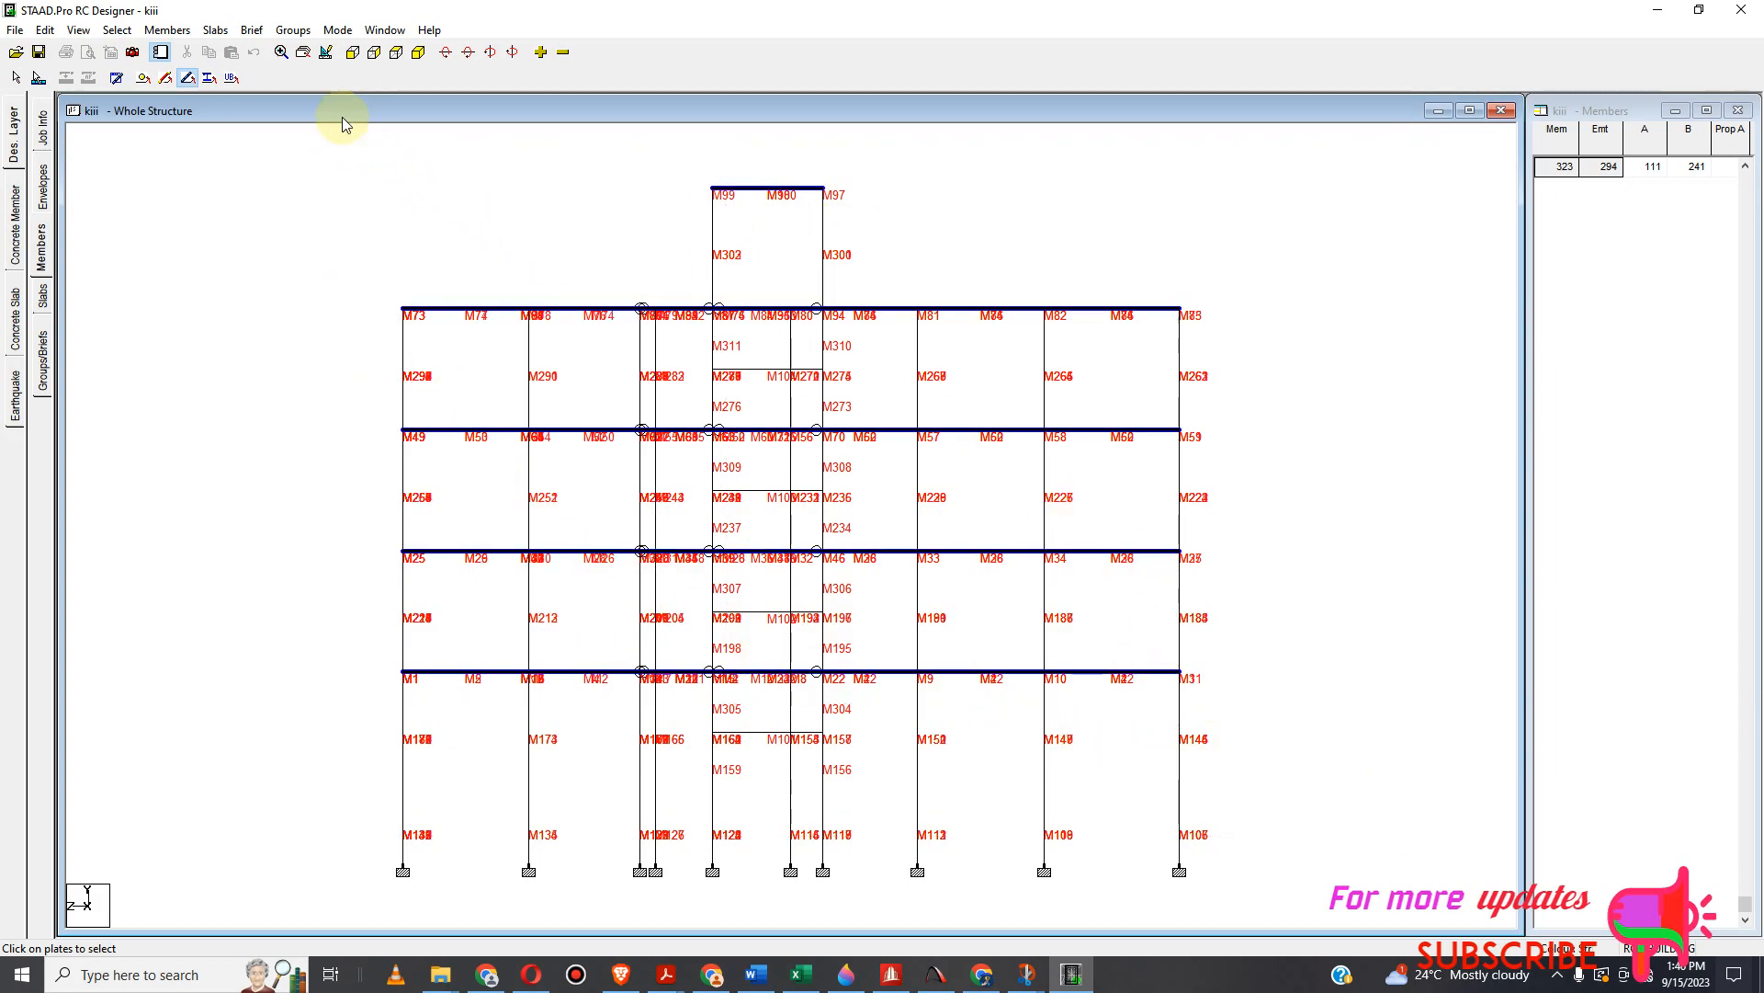
{"action": "left_click", "coordinate": [217, 30]}
{"action": "left_click", "coordinate": [228, 70]}
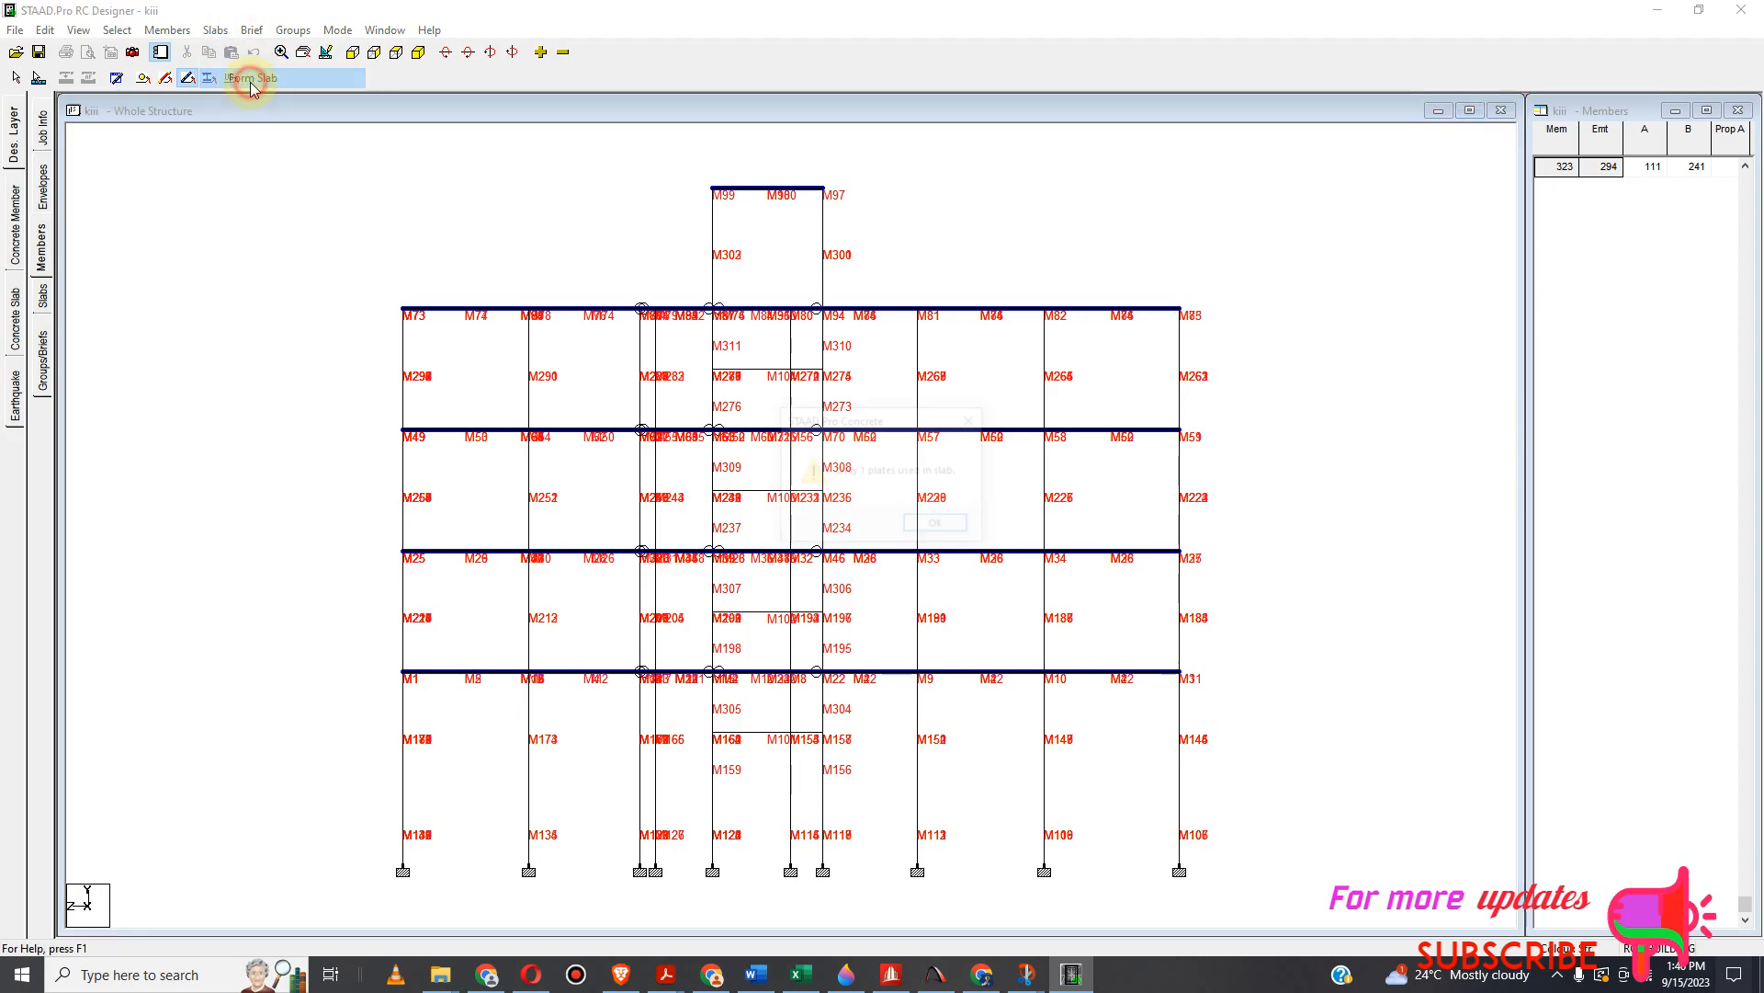
{"action": "left_click", "coordinate": [937, 529]}
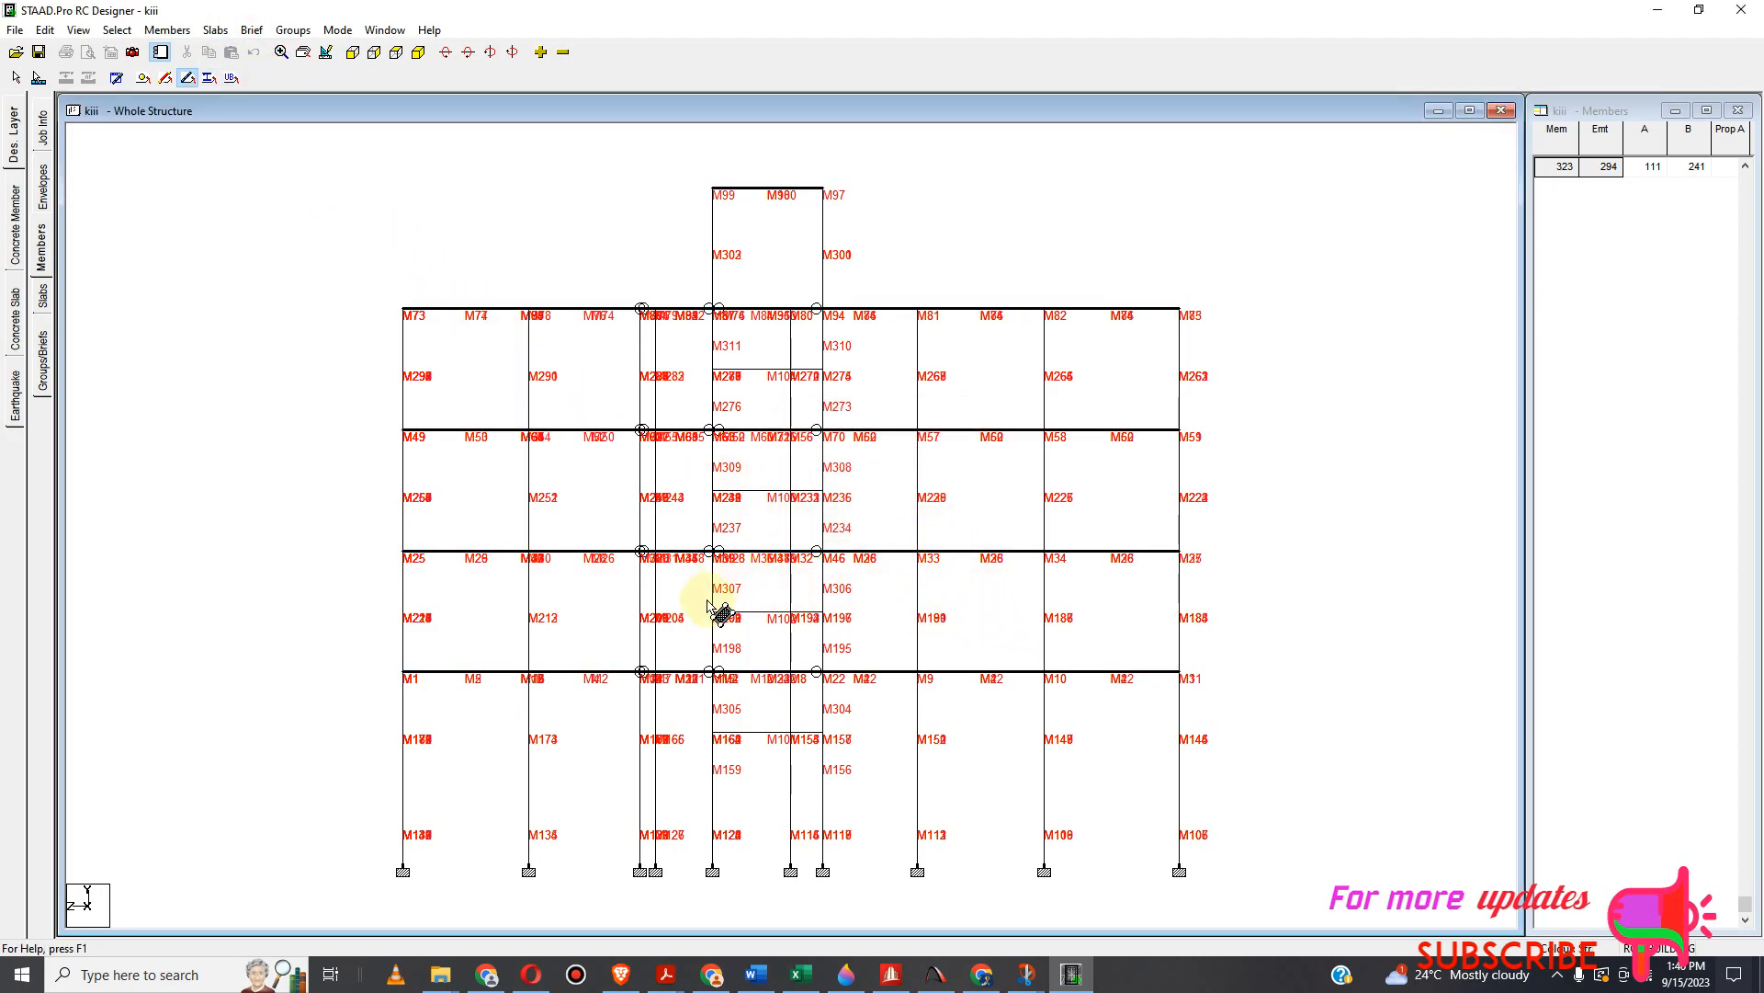
Try to form a slab from the plates of the lowest floor level
{"action": "left_click_drag", "start_coordinate": [331, 652], "coordinate": [1312, 734]}
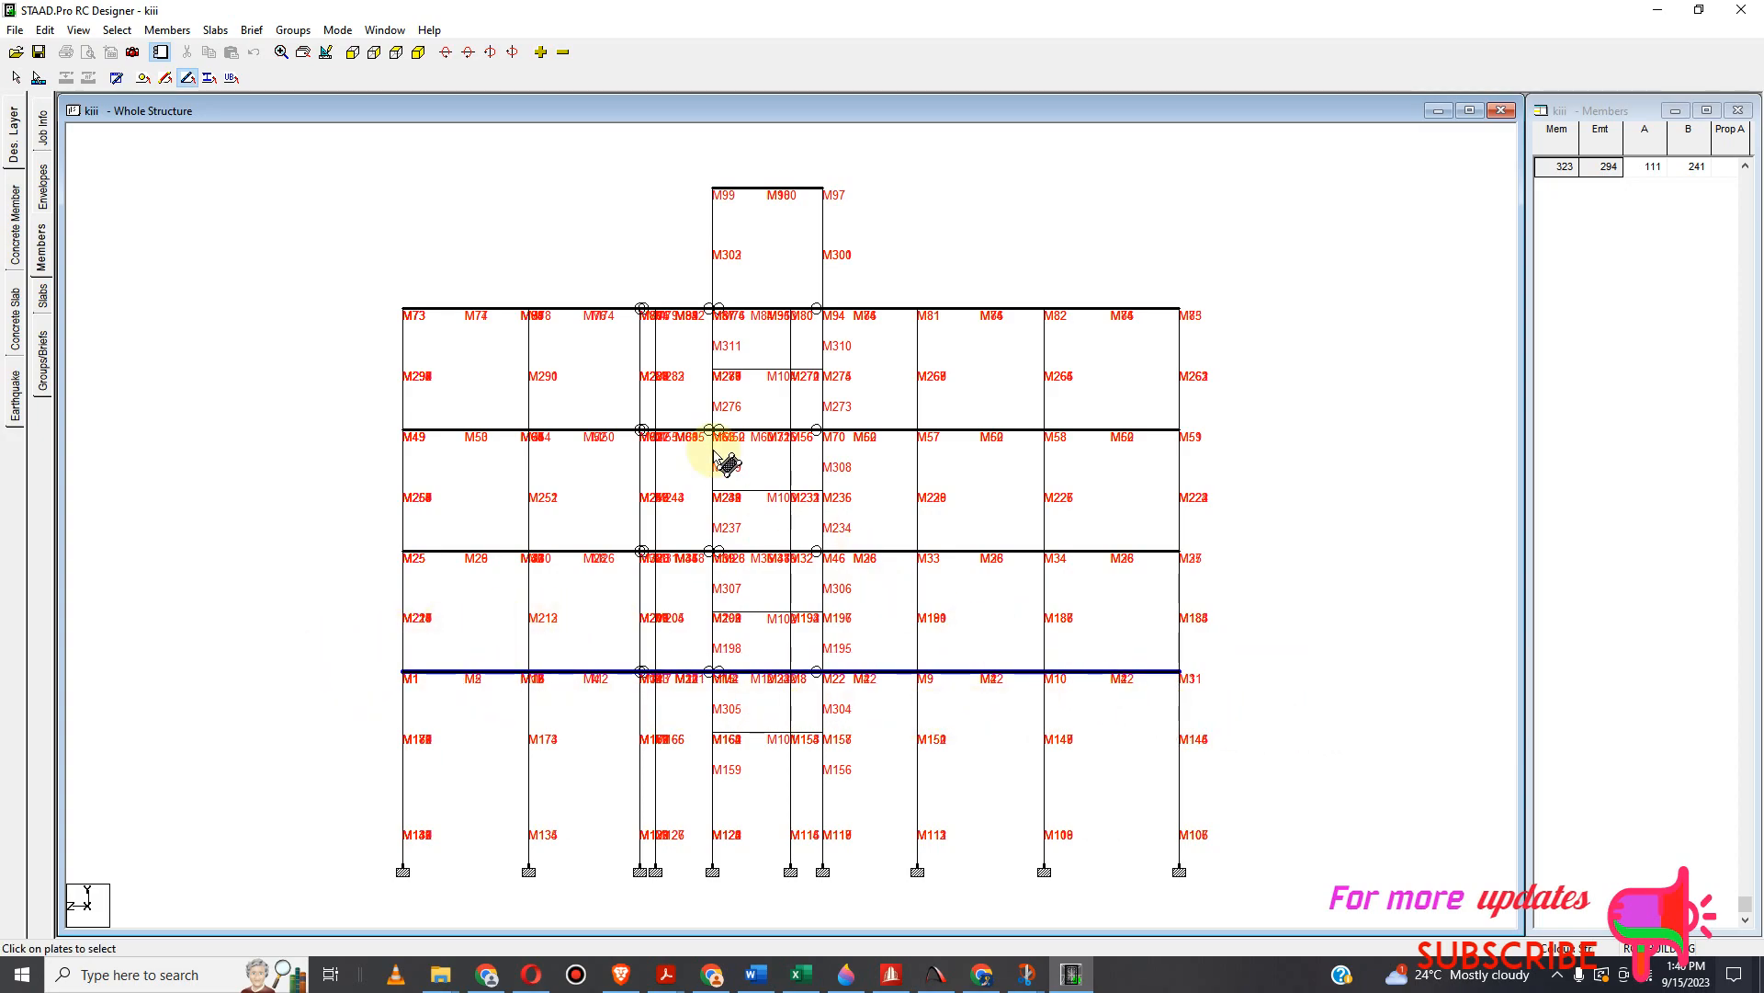
{"action": "left_click", "coordinate": [216, 31]}
{"action": "left_click", "coordinate": [243, 80]}
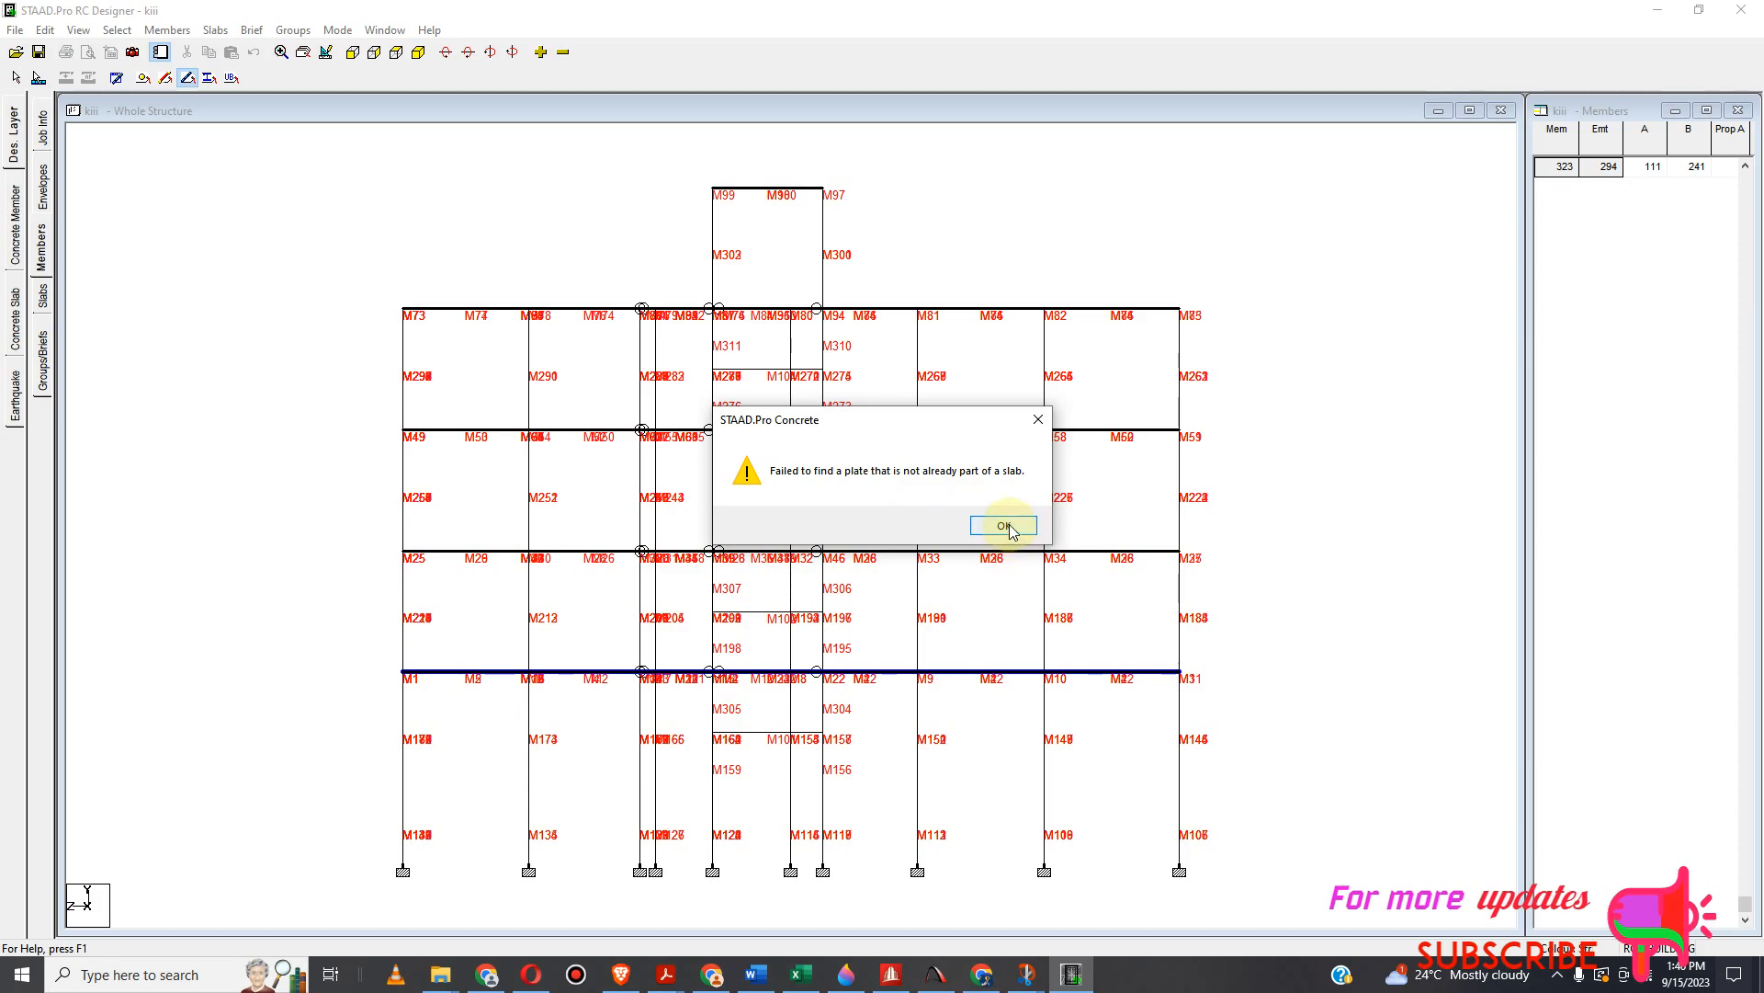
{"action": "left_click", "coordinate": [1036, 422]}
Form one slab from the plates of the second floor level and another from those of the third level
{"action": "left_click_drag", "start_coordinate": [347, 524], "coordinate": [1342, 616]}
{"action": "left_click", "coordinate": [225, 31]}
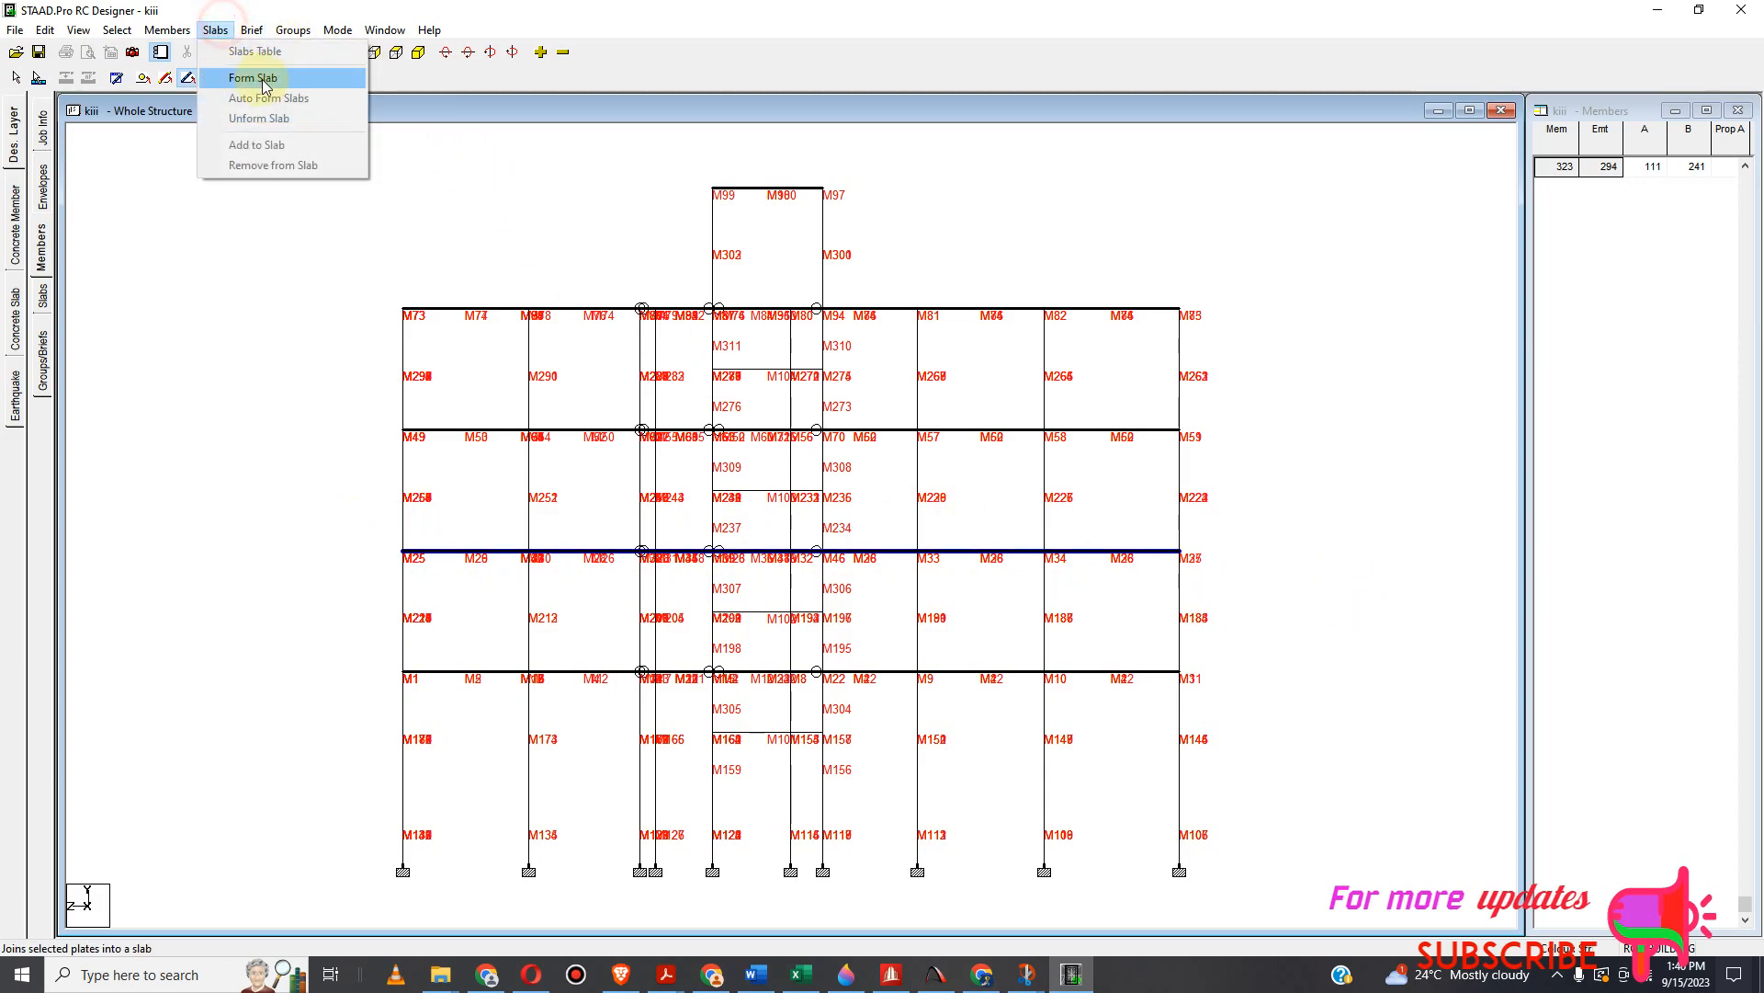
{"action": "left_click", "coordinate": [243, 80]}
{"action": "left_click", "coordinate": [936, 526]}
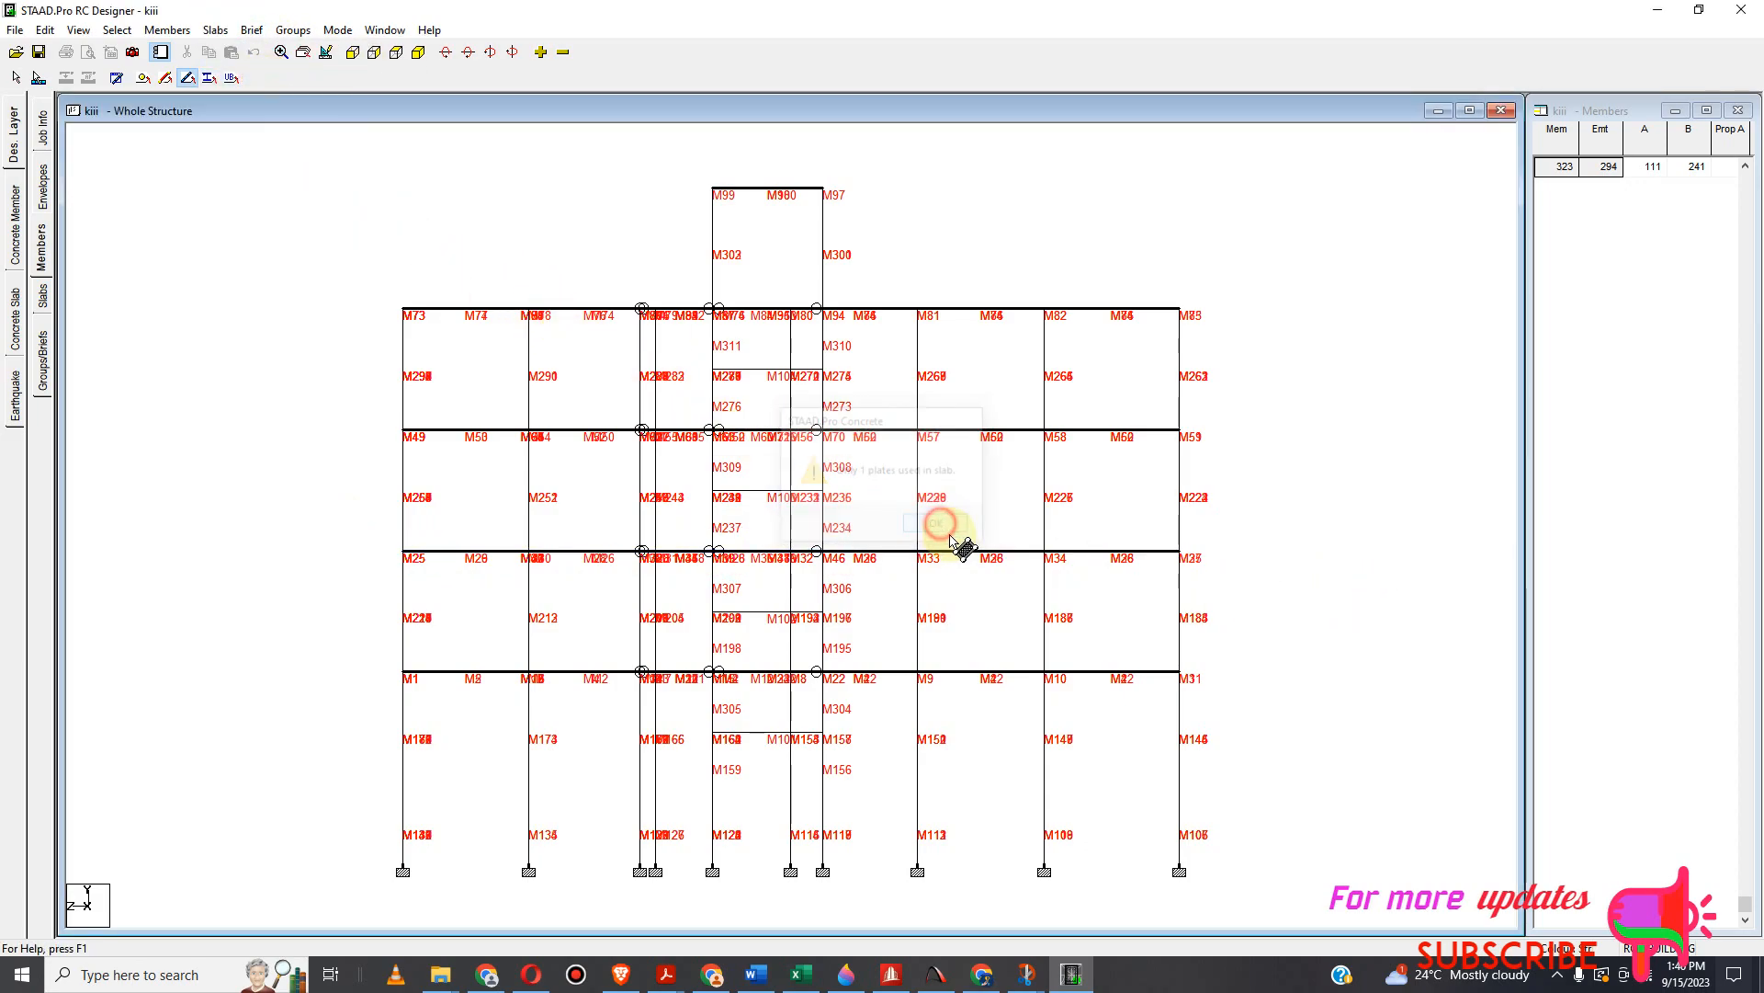
{"action": "left_click_drag", "start_coordinate": [366, 394], "coordinate": [1271, 501]}
{"action": "left_click", "coordinate": [215, 31]}
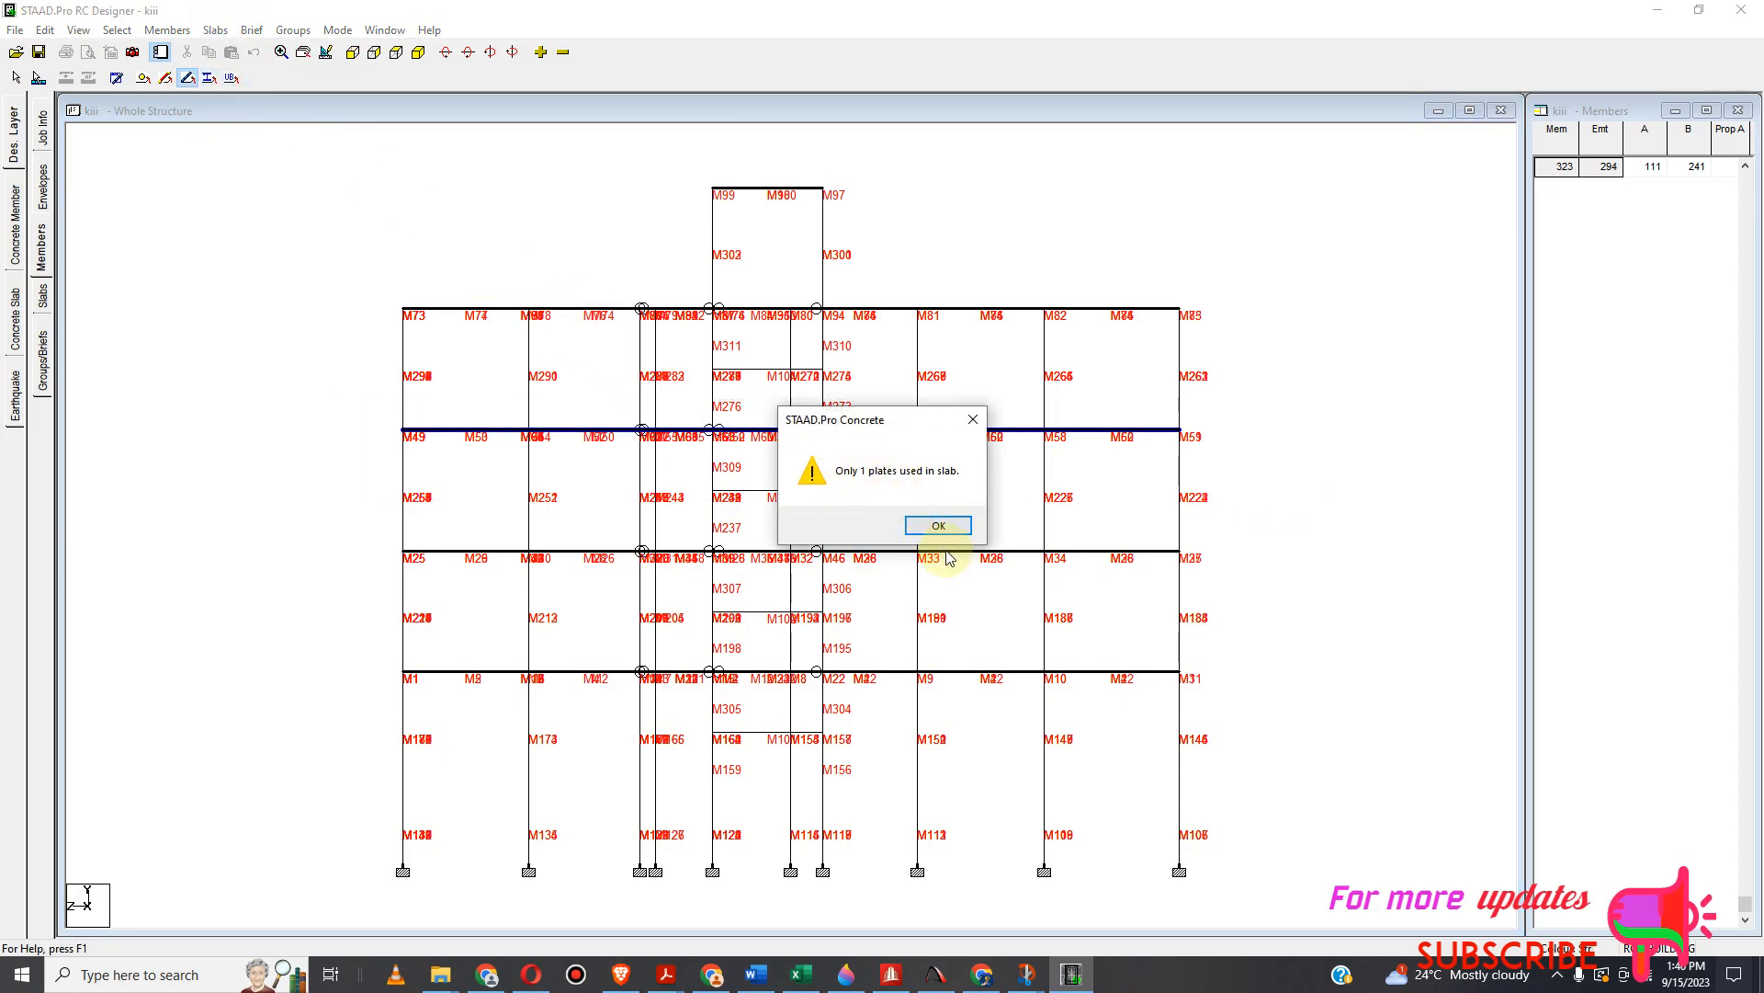
{"action": "left_click", "coordinate": [940, 525]}
Form a slab from the plates of the fourth level, the main roof below the raised tower
{"action": "left_click_drag", "start_coordinate": [367, 267], "coordinate": [1324, 345]}
{"action": "left_click", "coordinate": [215, 29]}
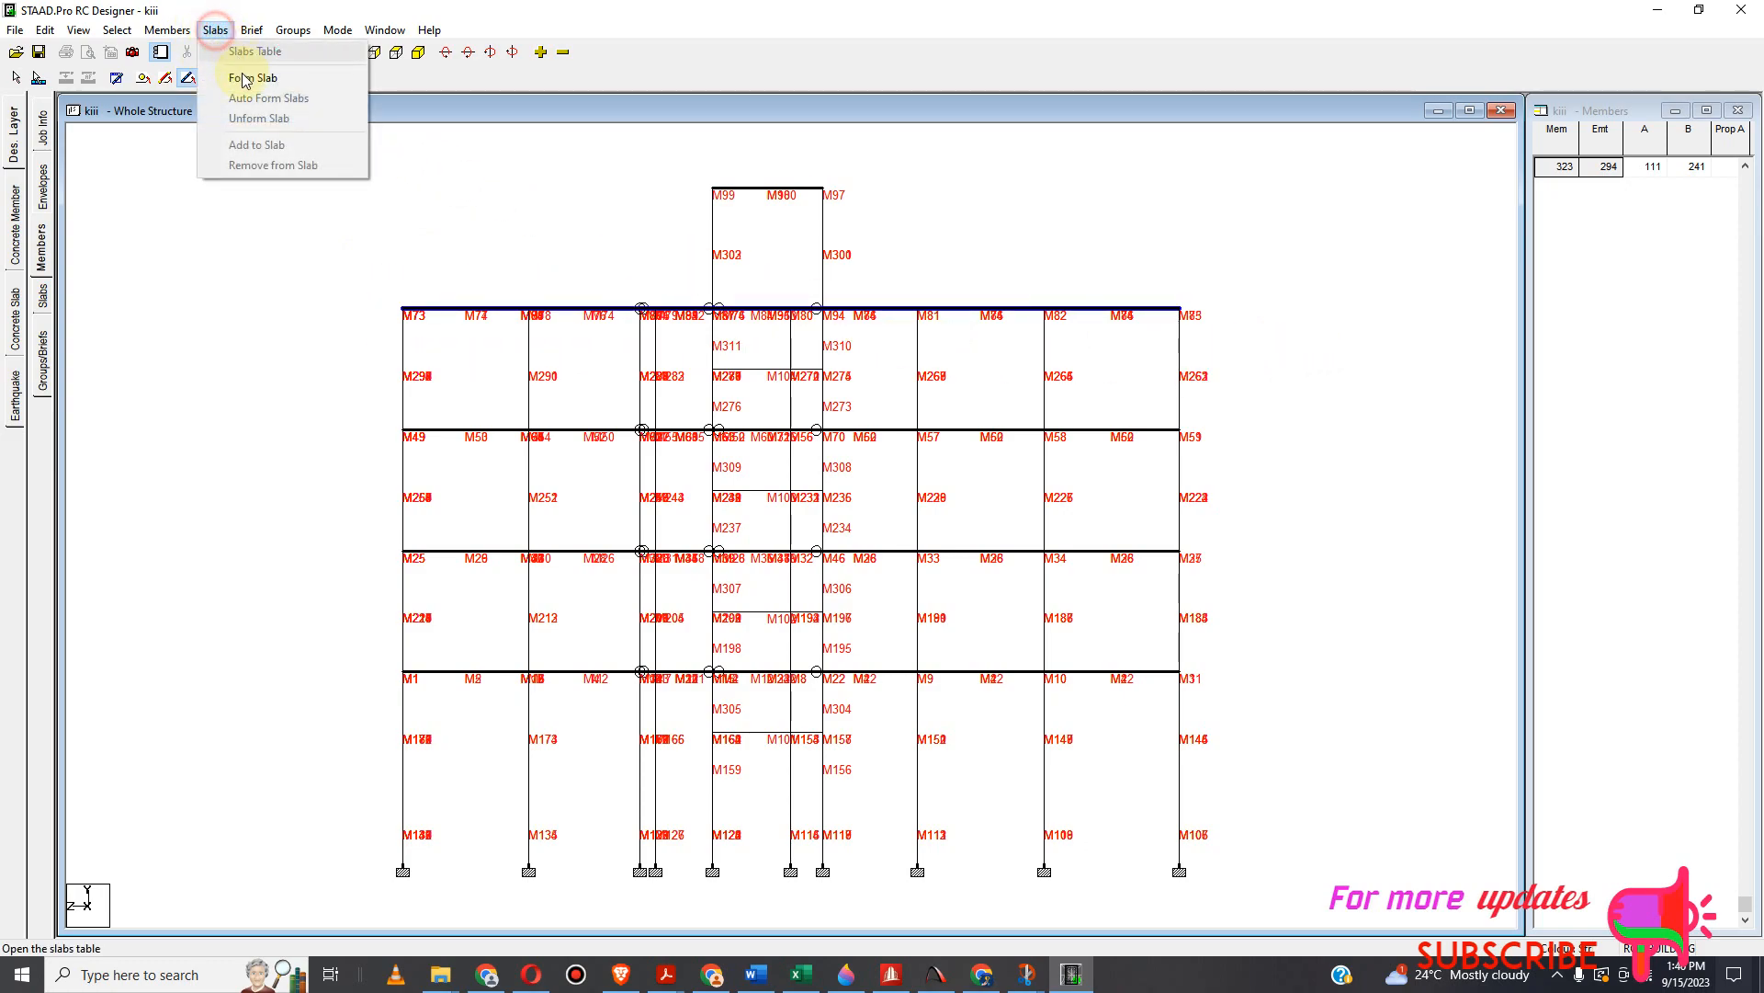
{"action": "left_click", "coordinate": [260, 77]}
{"action": "left_click", "coordinate": [951, 524]}
Try to form a slab from the plates on top of the raised tower
{"action": "left_click_drag", "start_coordinate": [641, 160], "coordinate": [913, 227]}
{"action": "left_click", "coordinate": [215, 29]}
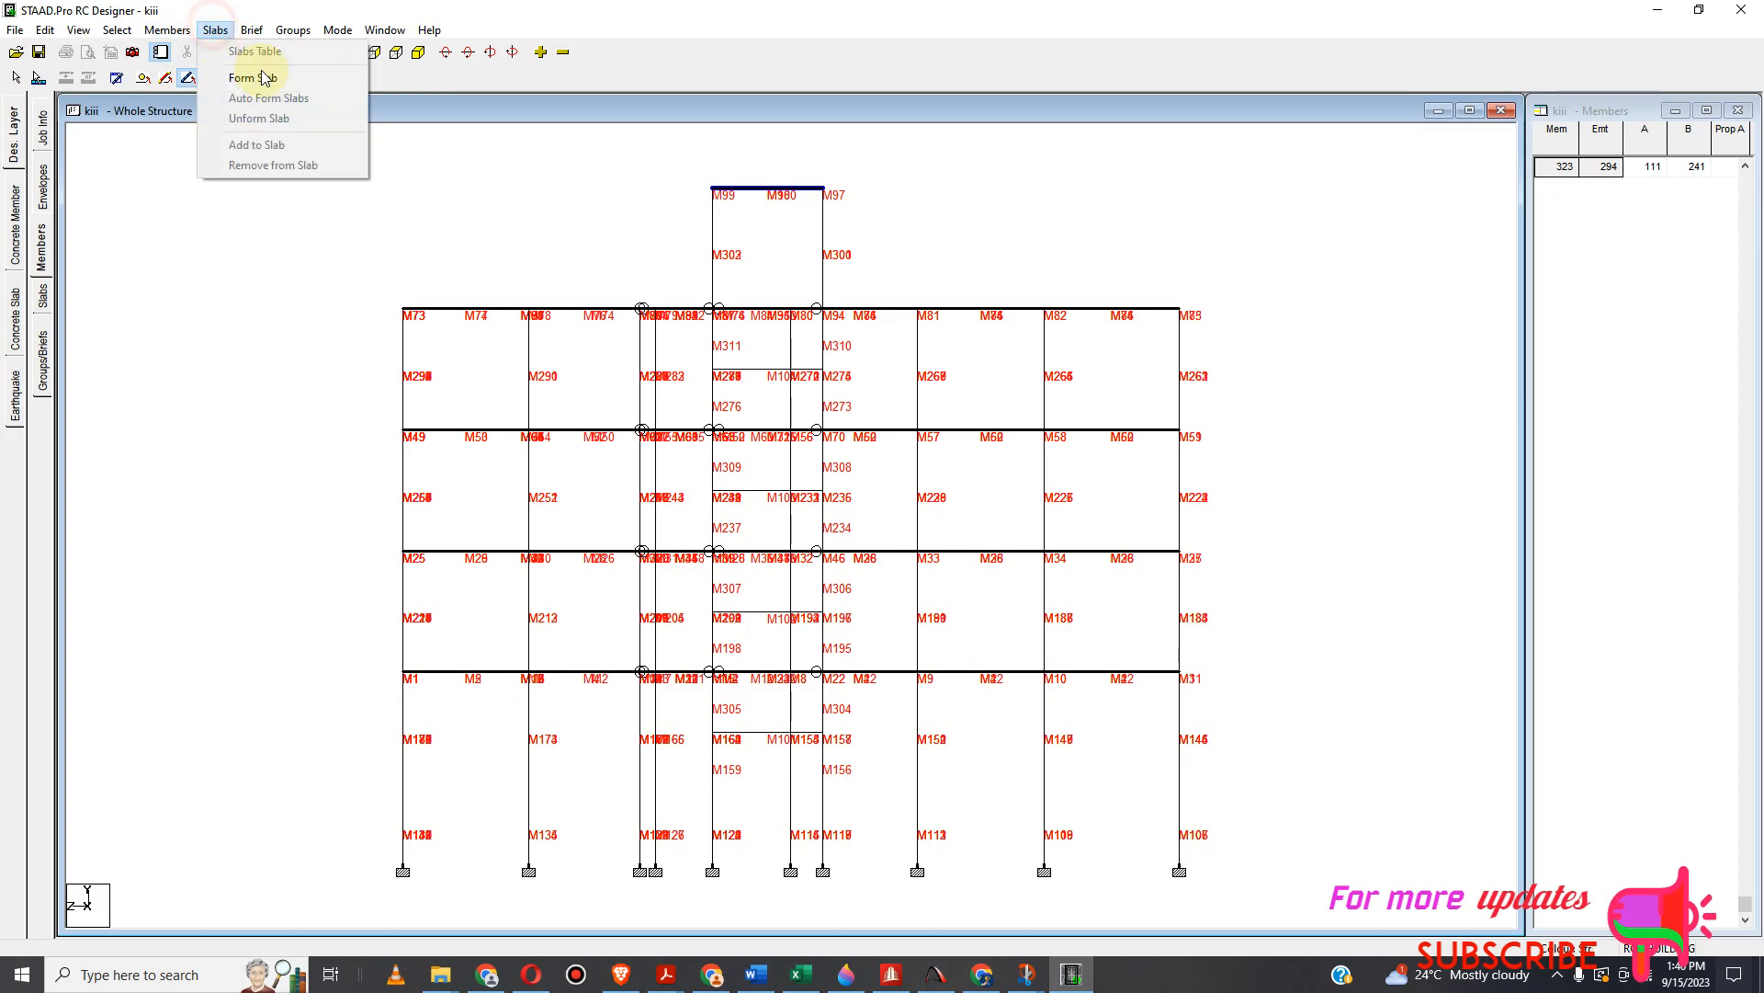
{"action": "left_click", "coordinate": [261, 78]}
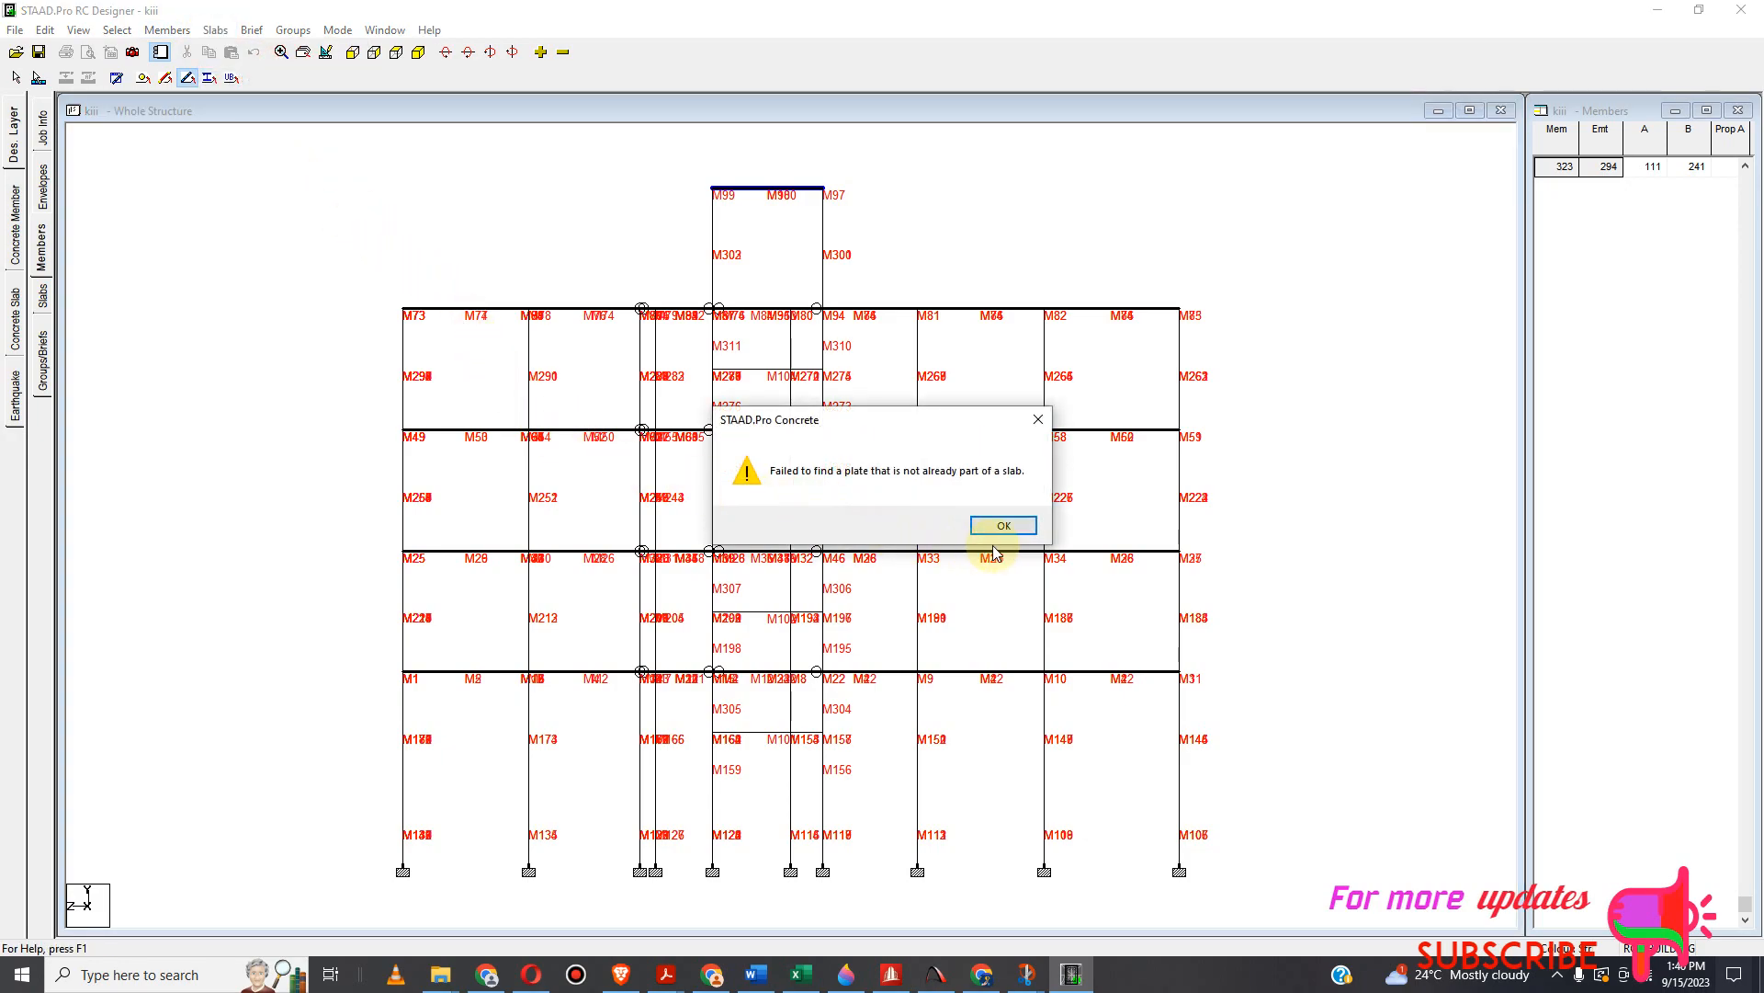
{"action": "left_click", "coordinate": [1035, 421]}
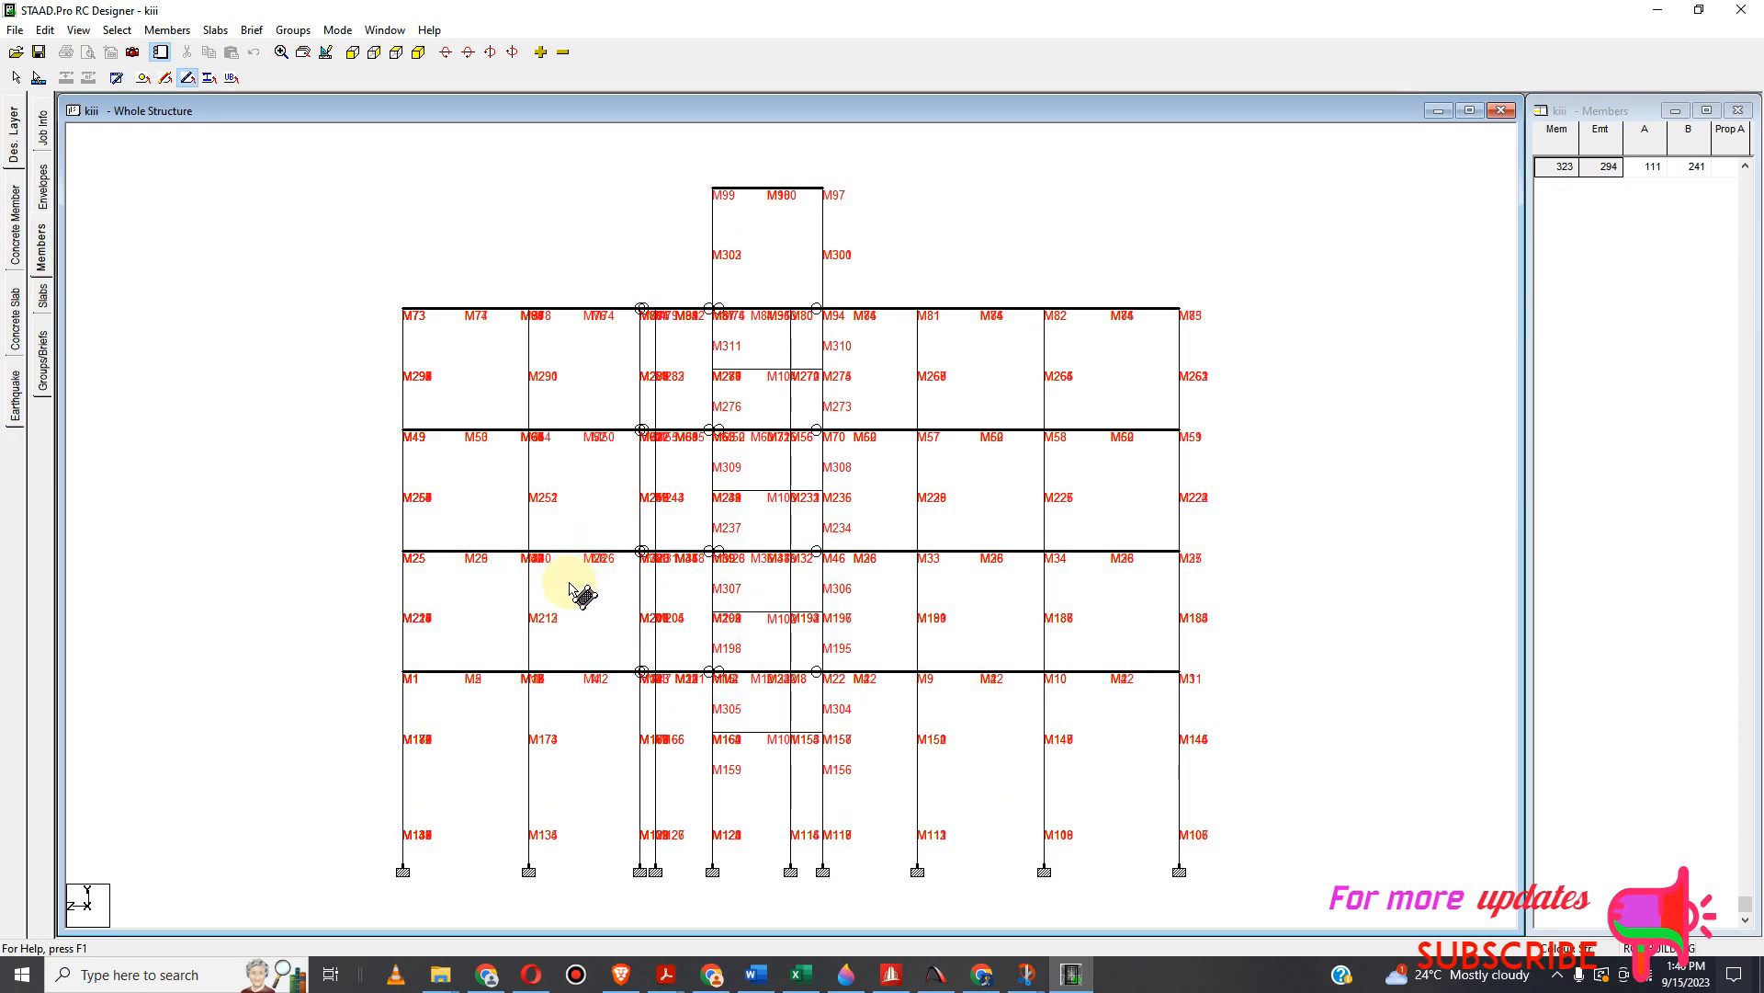
{"action": "left_click", "coordinate": [391, 338]}
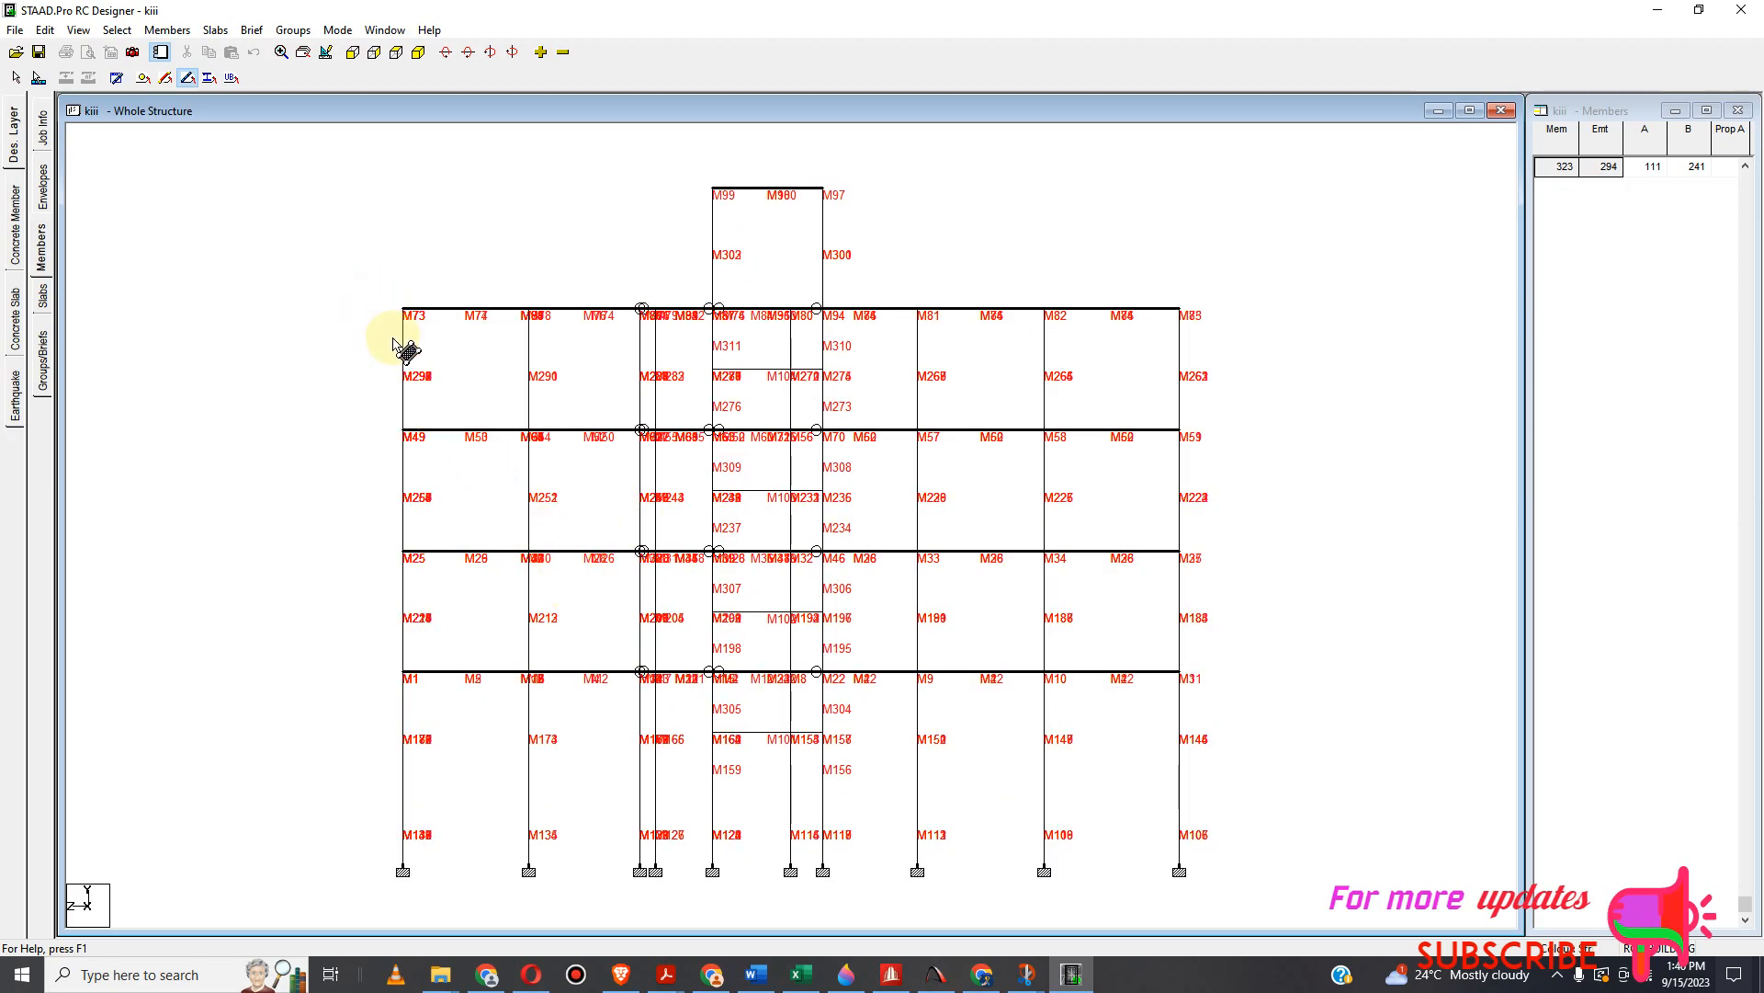
{"action": "left_click", "coordinate": [417, 378]}
{"action": "left_click_drag", "start_coordinate": [393, 326], "coordinate": [424, 443]}
{"action": "left_click", "coordinate": [116, 29]}
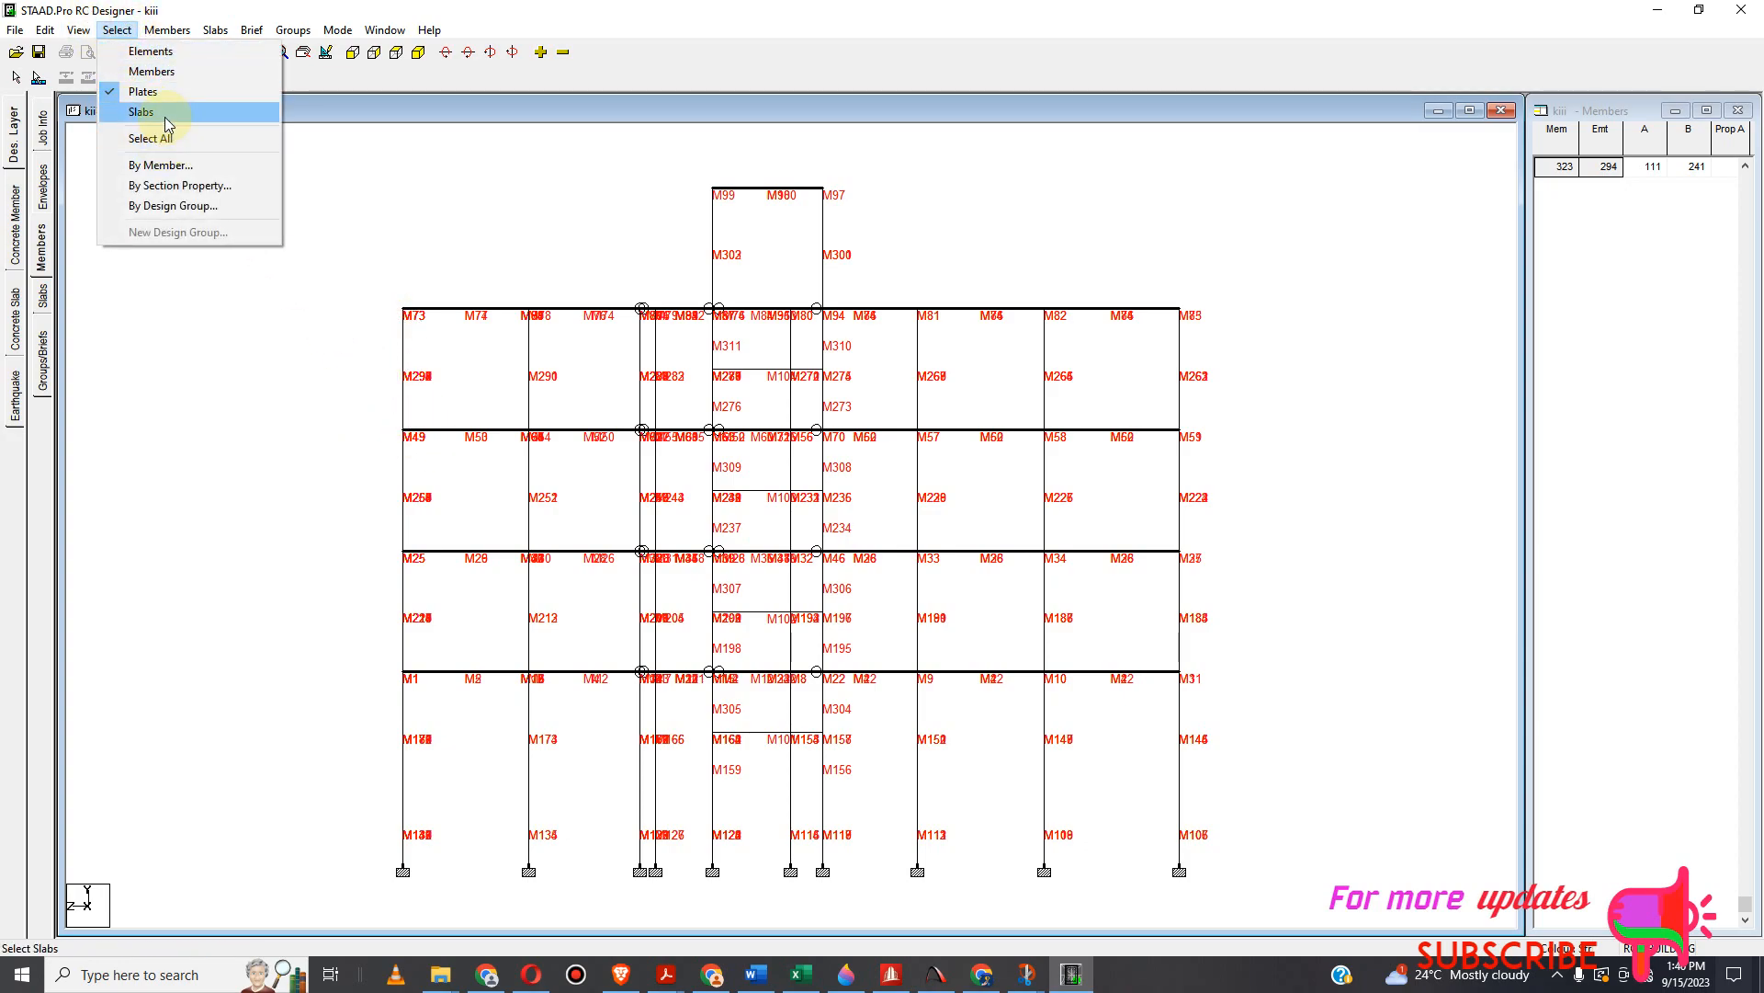
{"action": "left_click", "coordinate": [152, 72]}
{"action": "left_click_drag", "start_coordinate": [379, 317], "coordinate": [453, 397]}
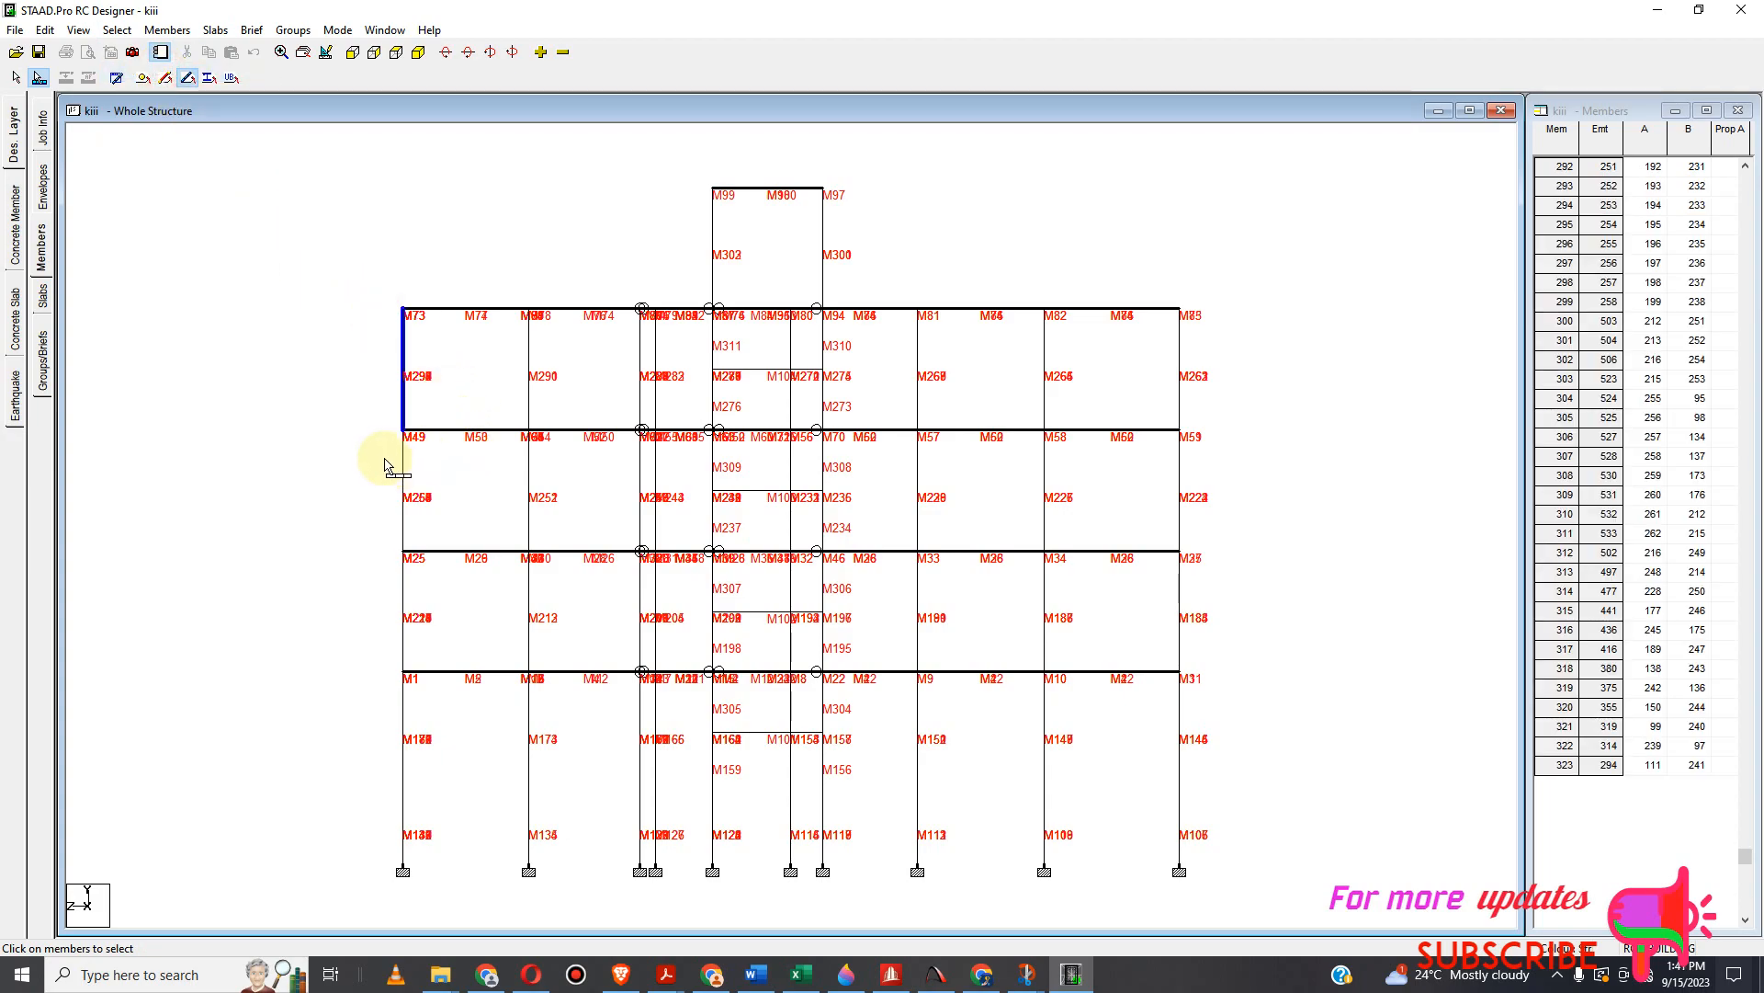
{"action": "left_click_drag", "start_coordinate": [375, 344], "coordinate": [428, 378]}
{"action": "left_click_drag", "start_coordinate": [390, 476], "coordinate": [445, 518], "text": "ctrl"}
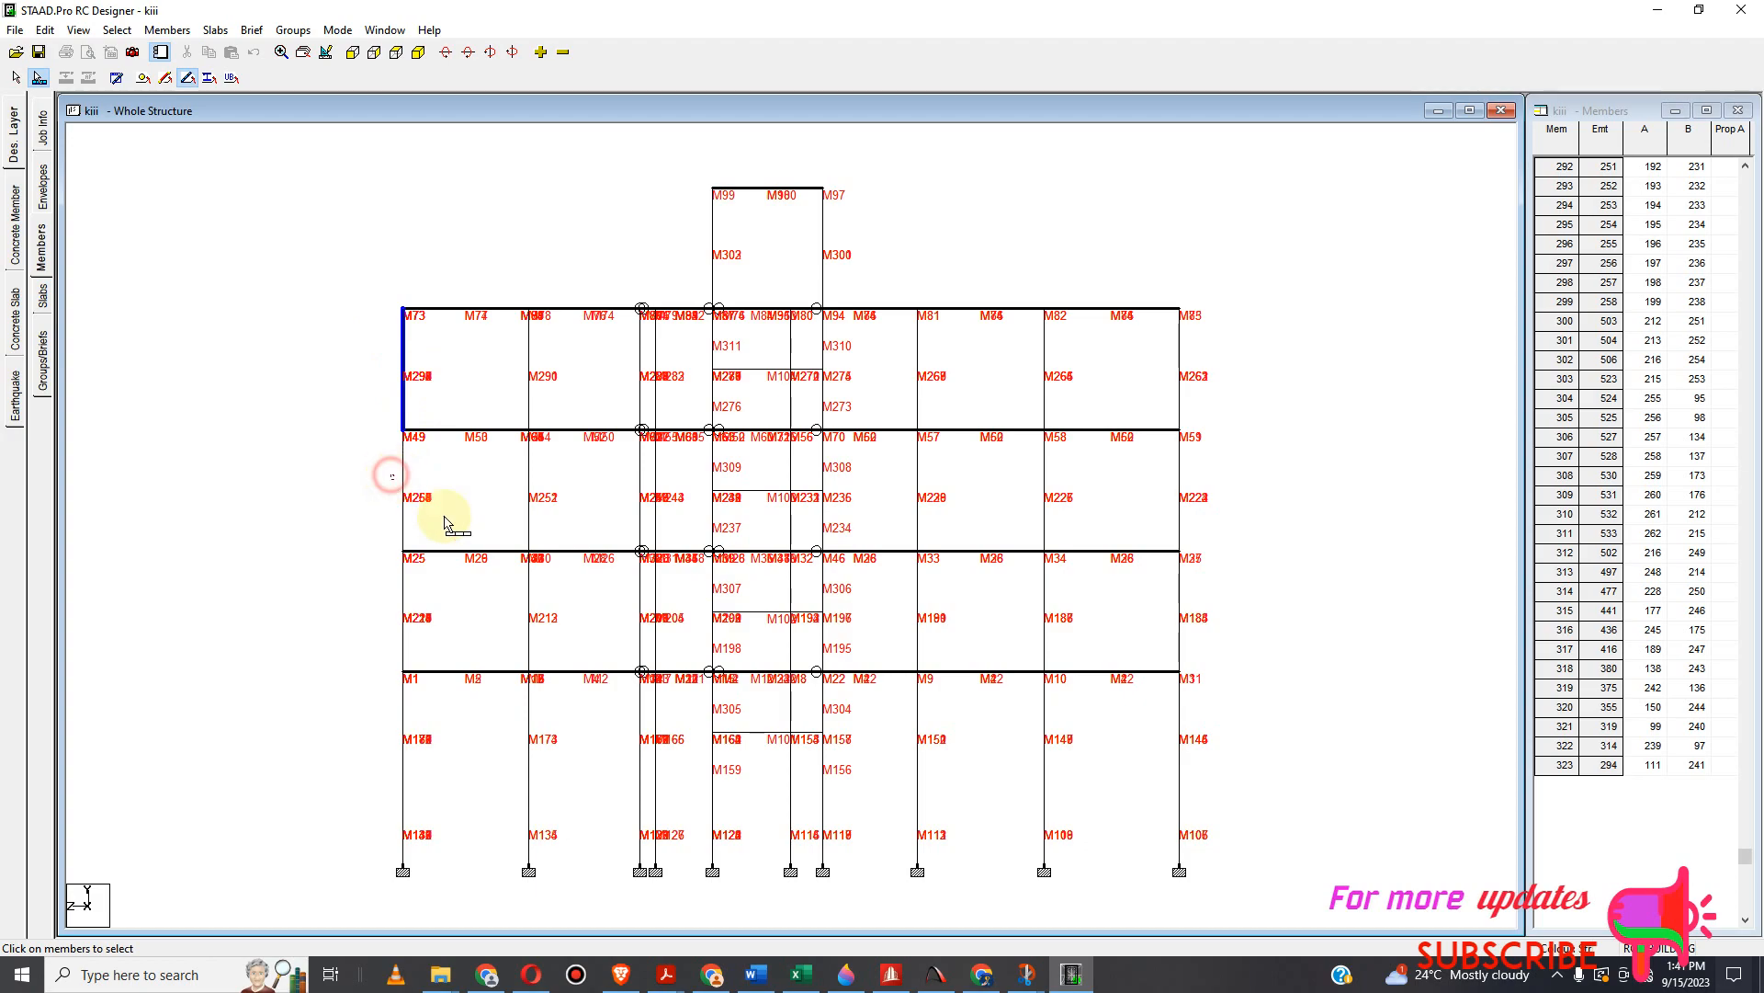
{"action": "left_click", "coordinate": [175, 31]}
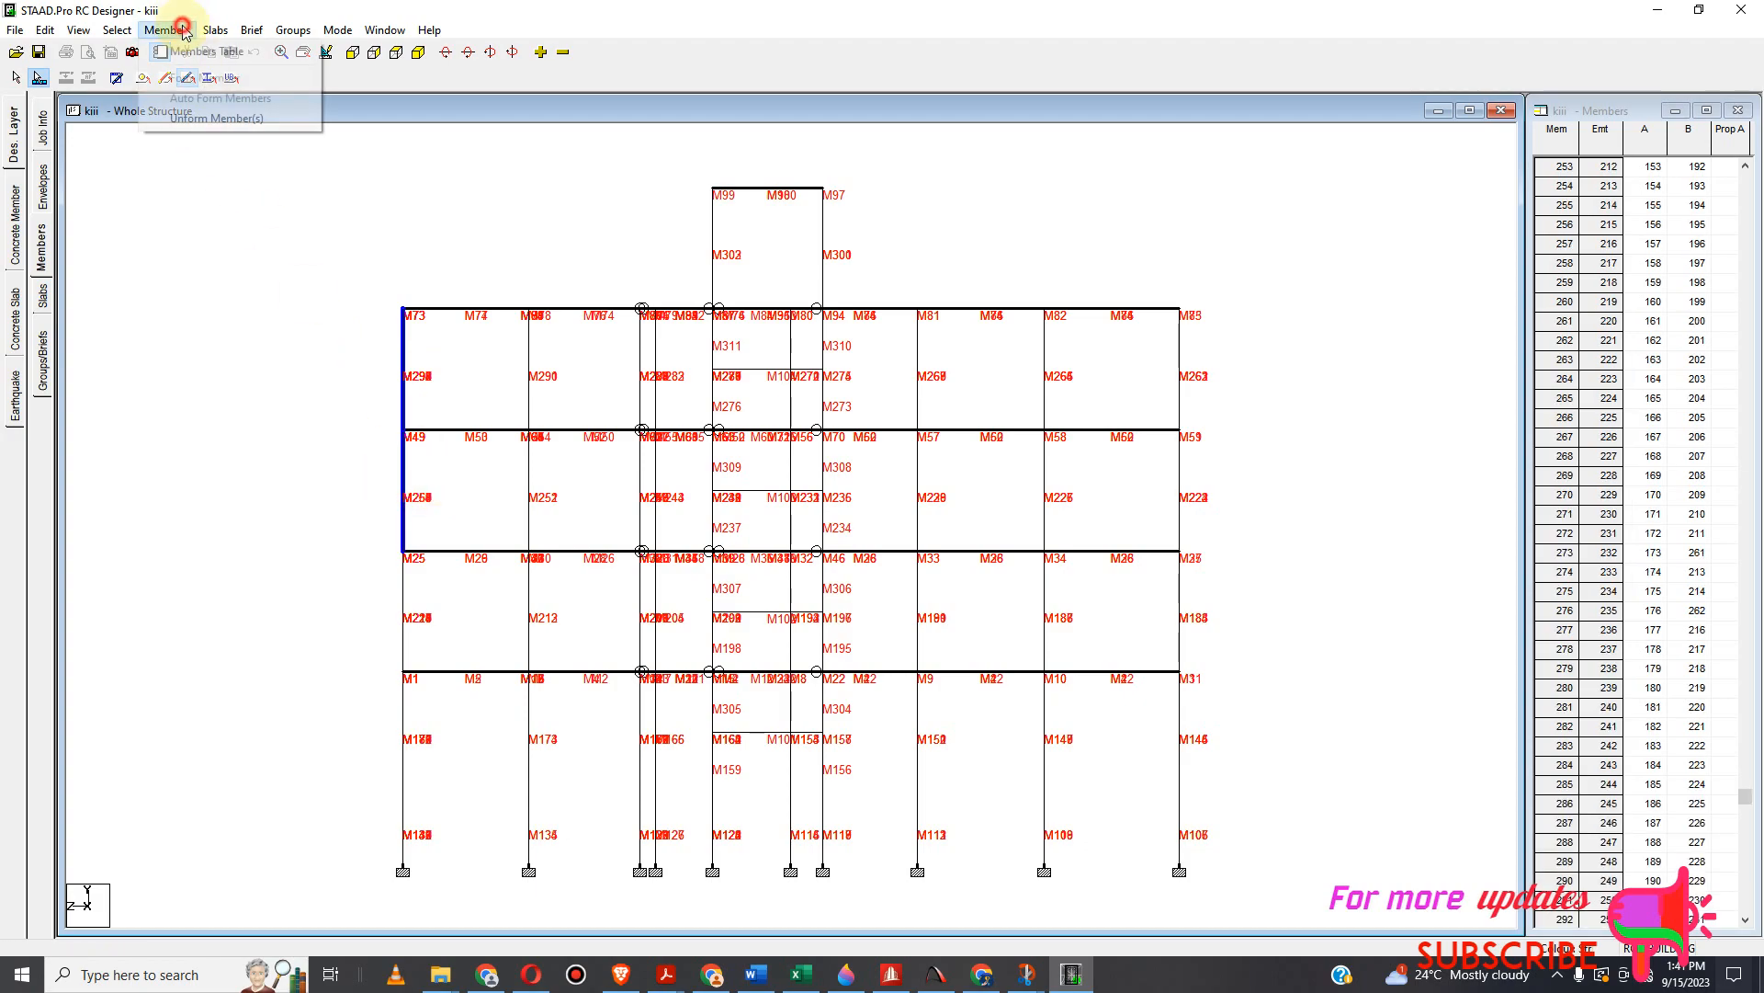
{"action": "left_click", "coordinate": [264, 244]}
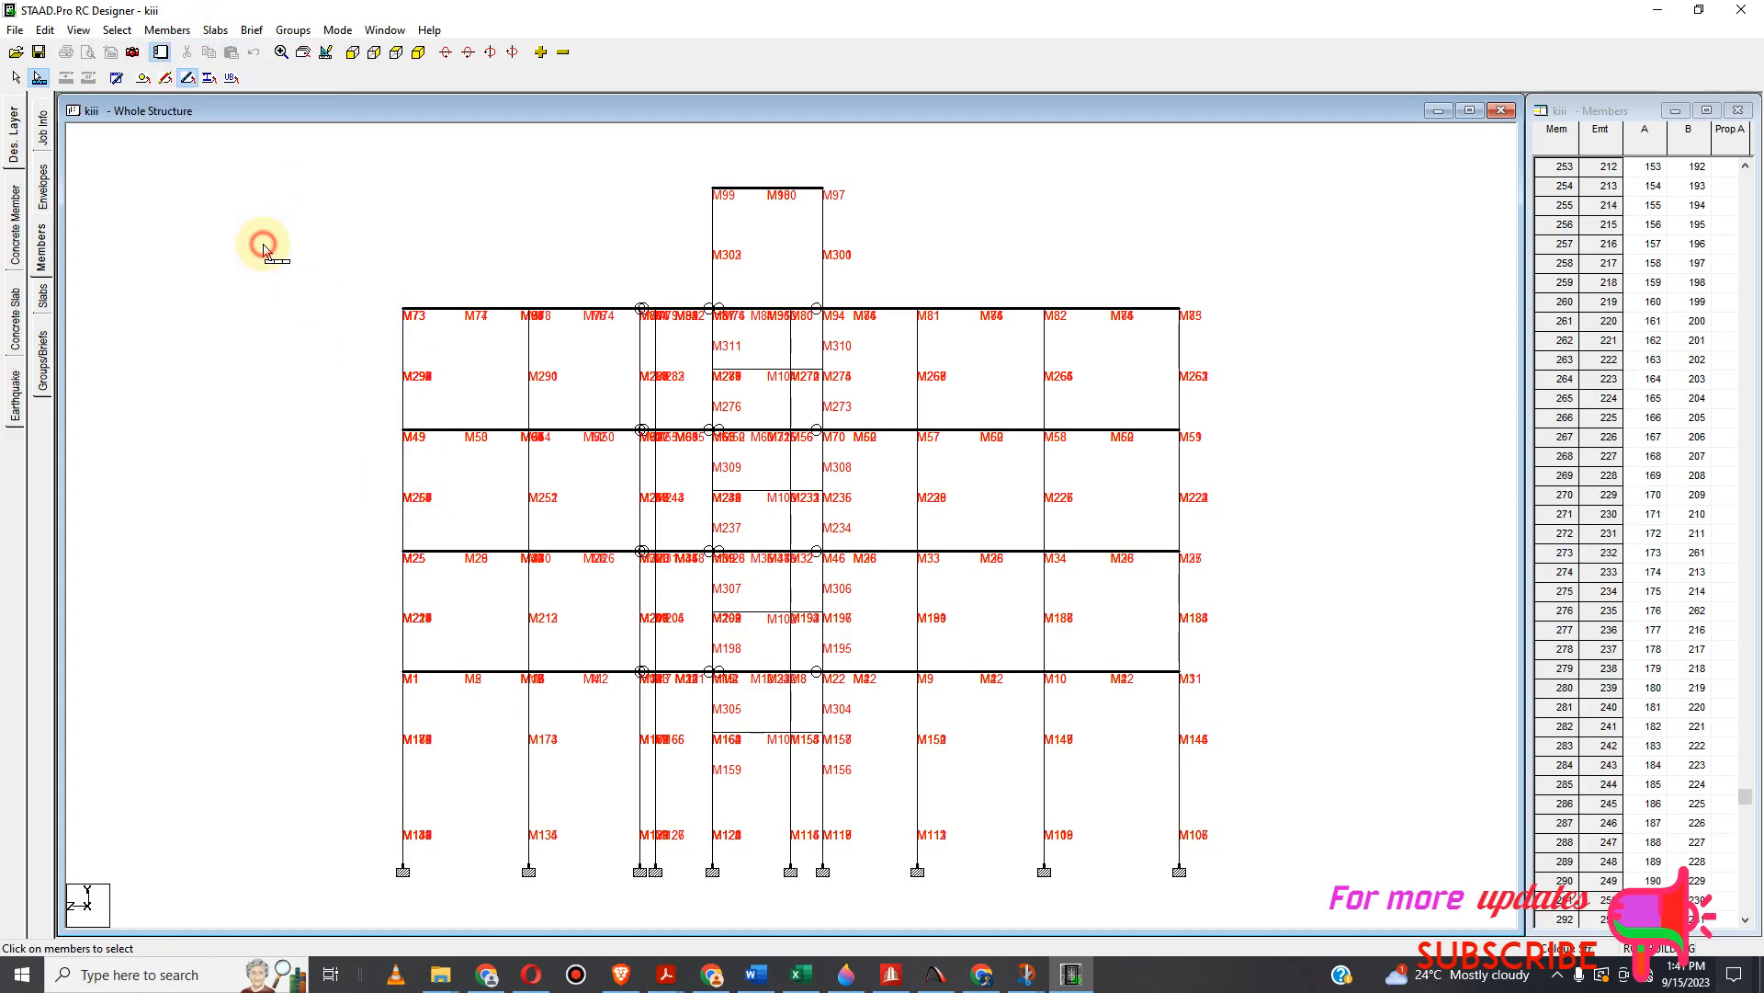
Delete the existing COLUMNS and BEAMS member design groups
{"action": "left_click", "coordinate": [41, 363]}
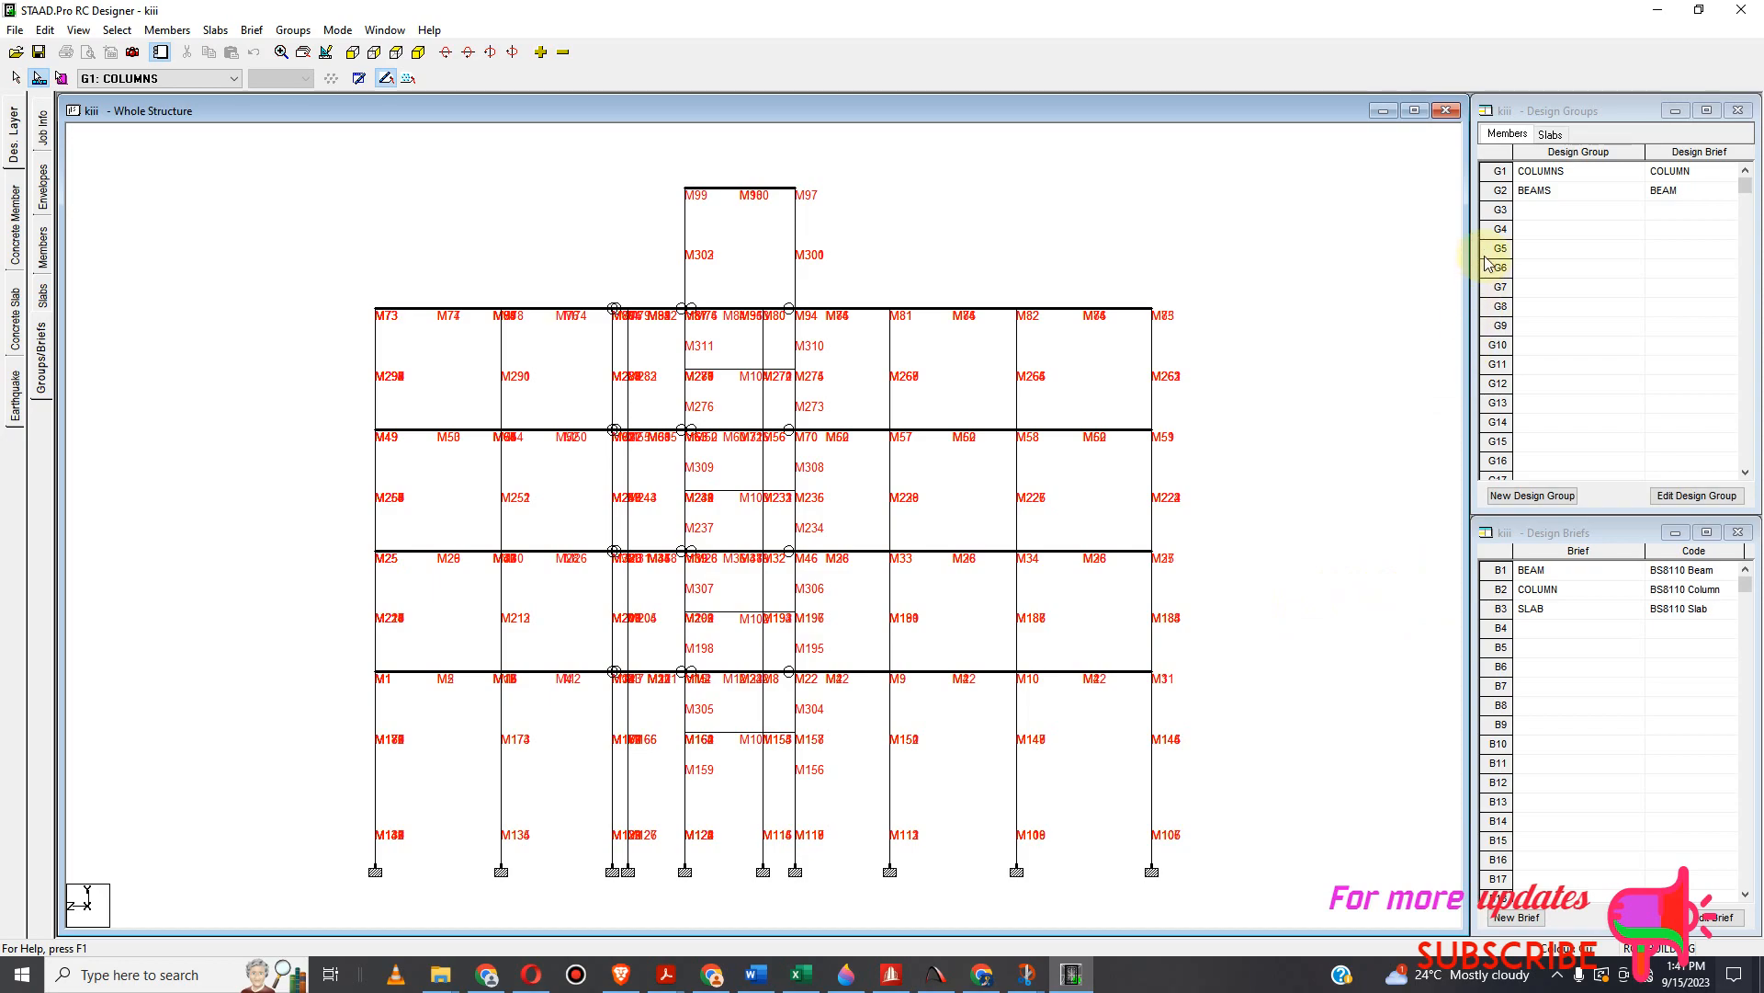
{"action": "left_click", "coordinate": [1500, 173]}
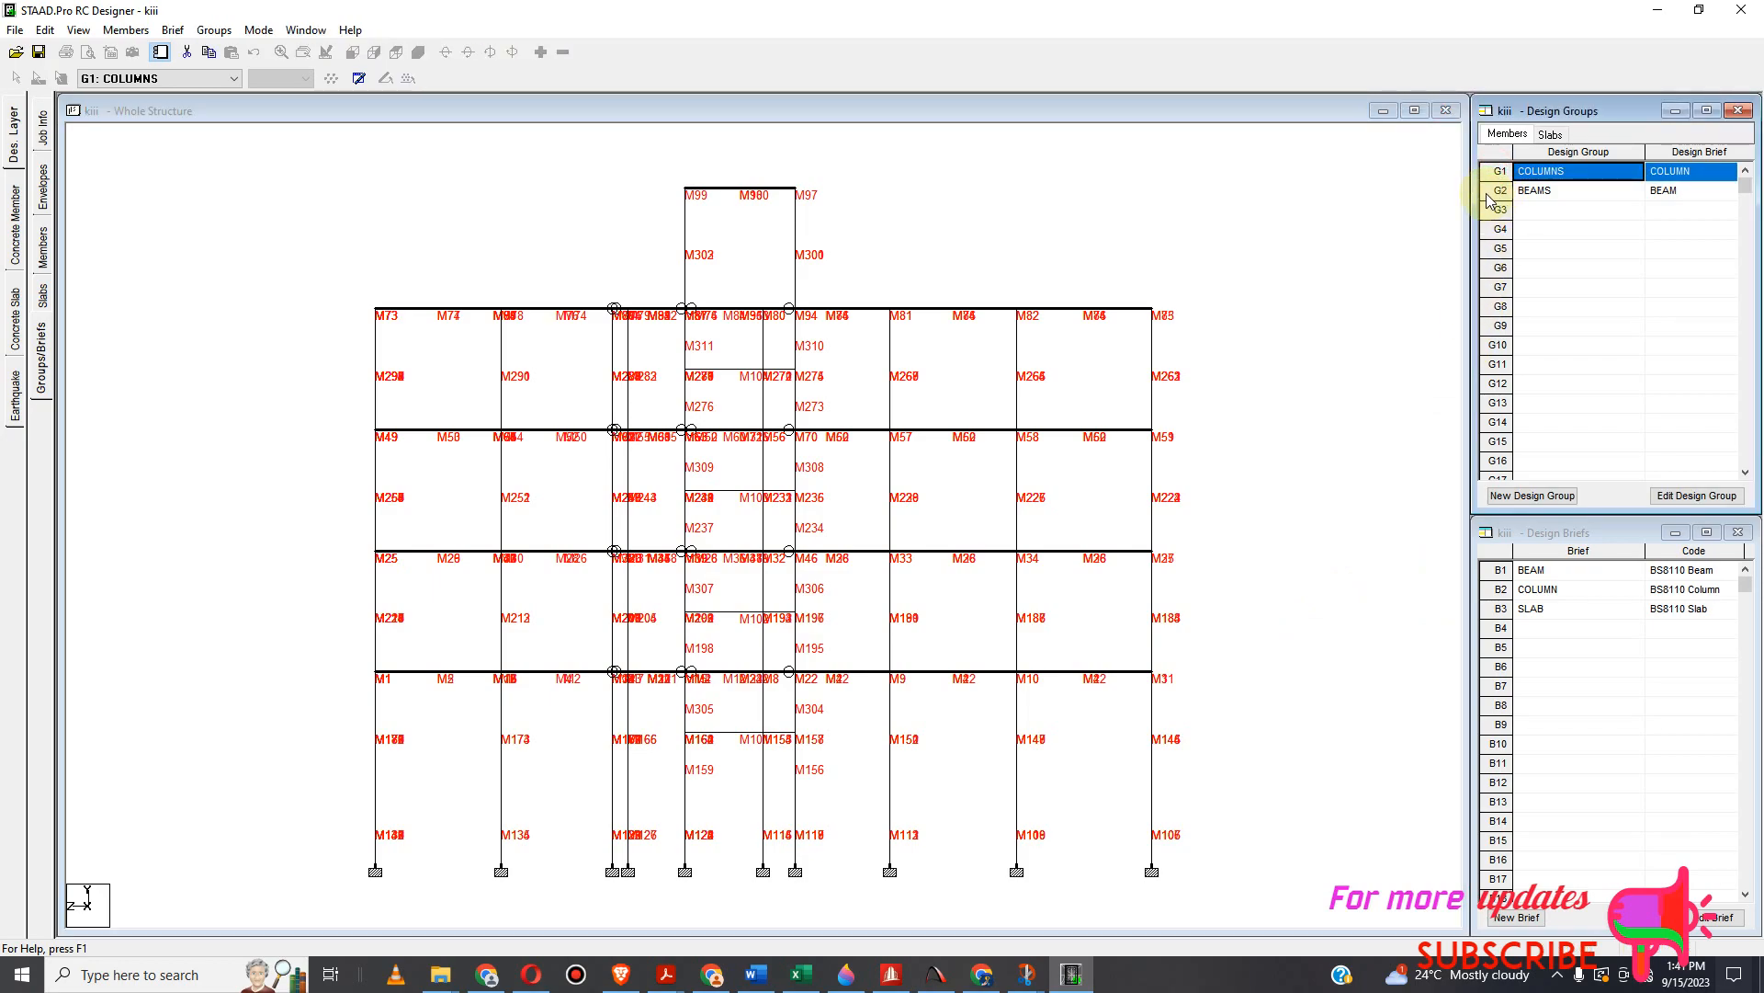
{"action": "left_click", "coordinate": [1497, 191], "text": "shift"}
{"action": "left_click", "coordinate": [51, 32]}
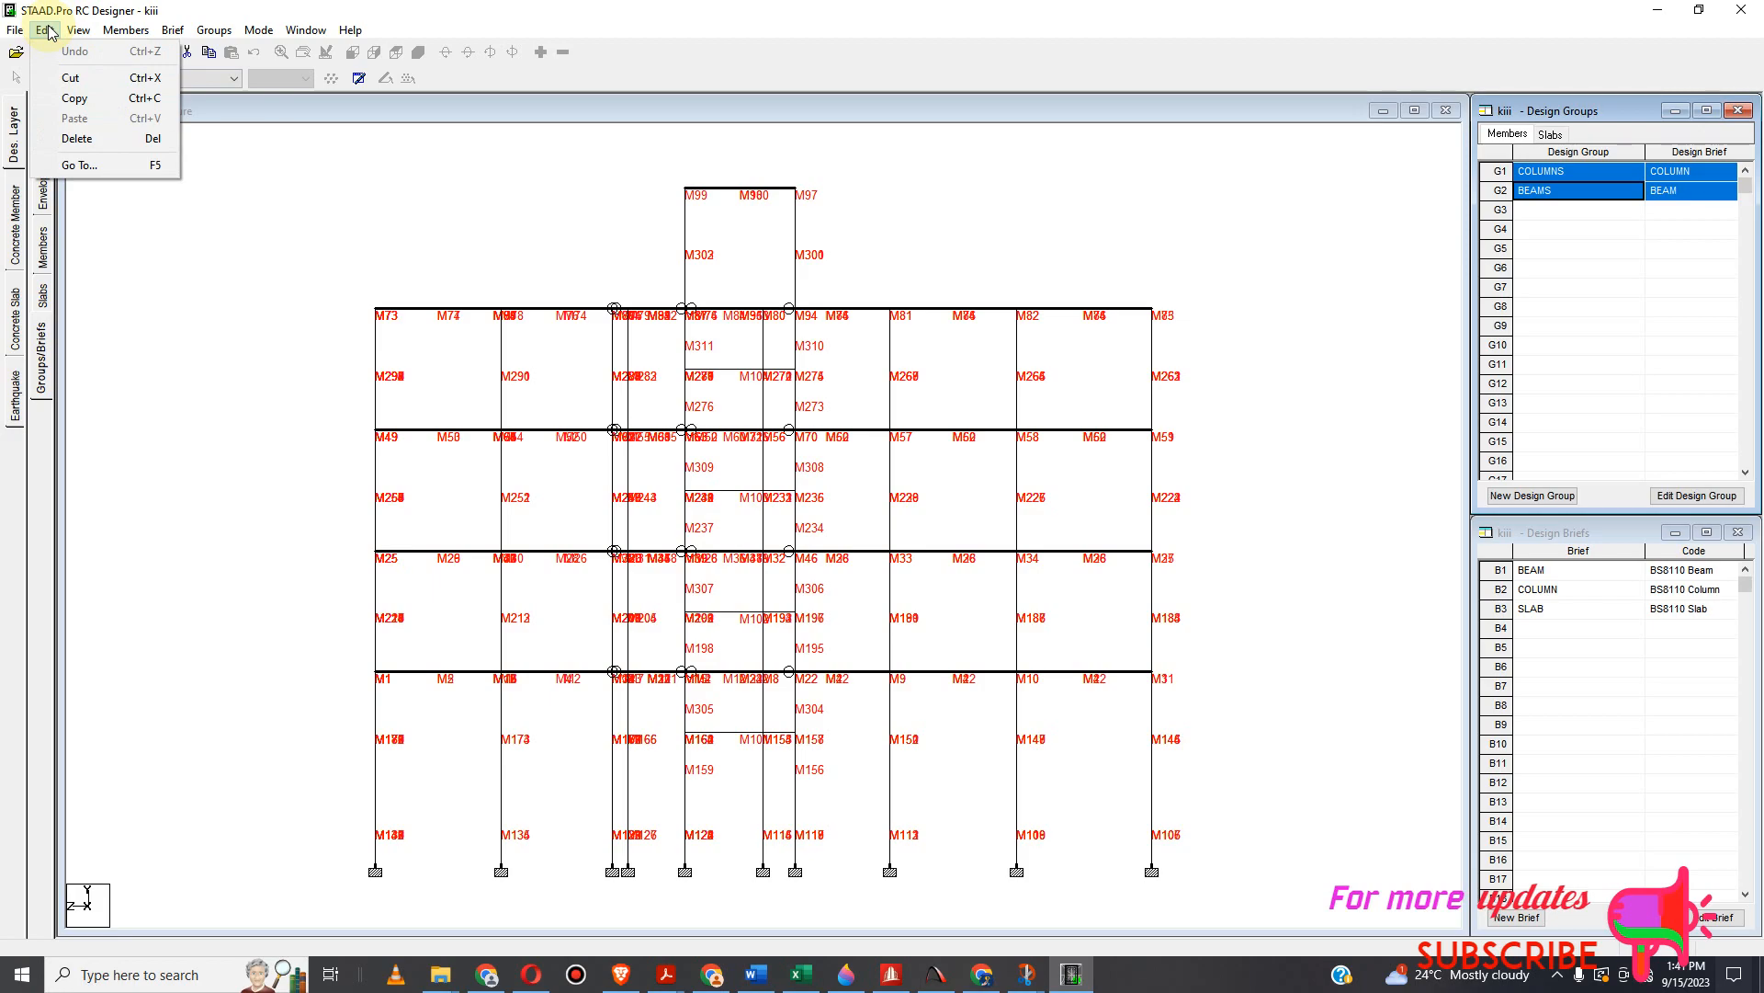
{"action": "left_click", "coordinate": [78, 139]}
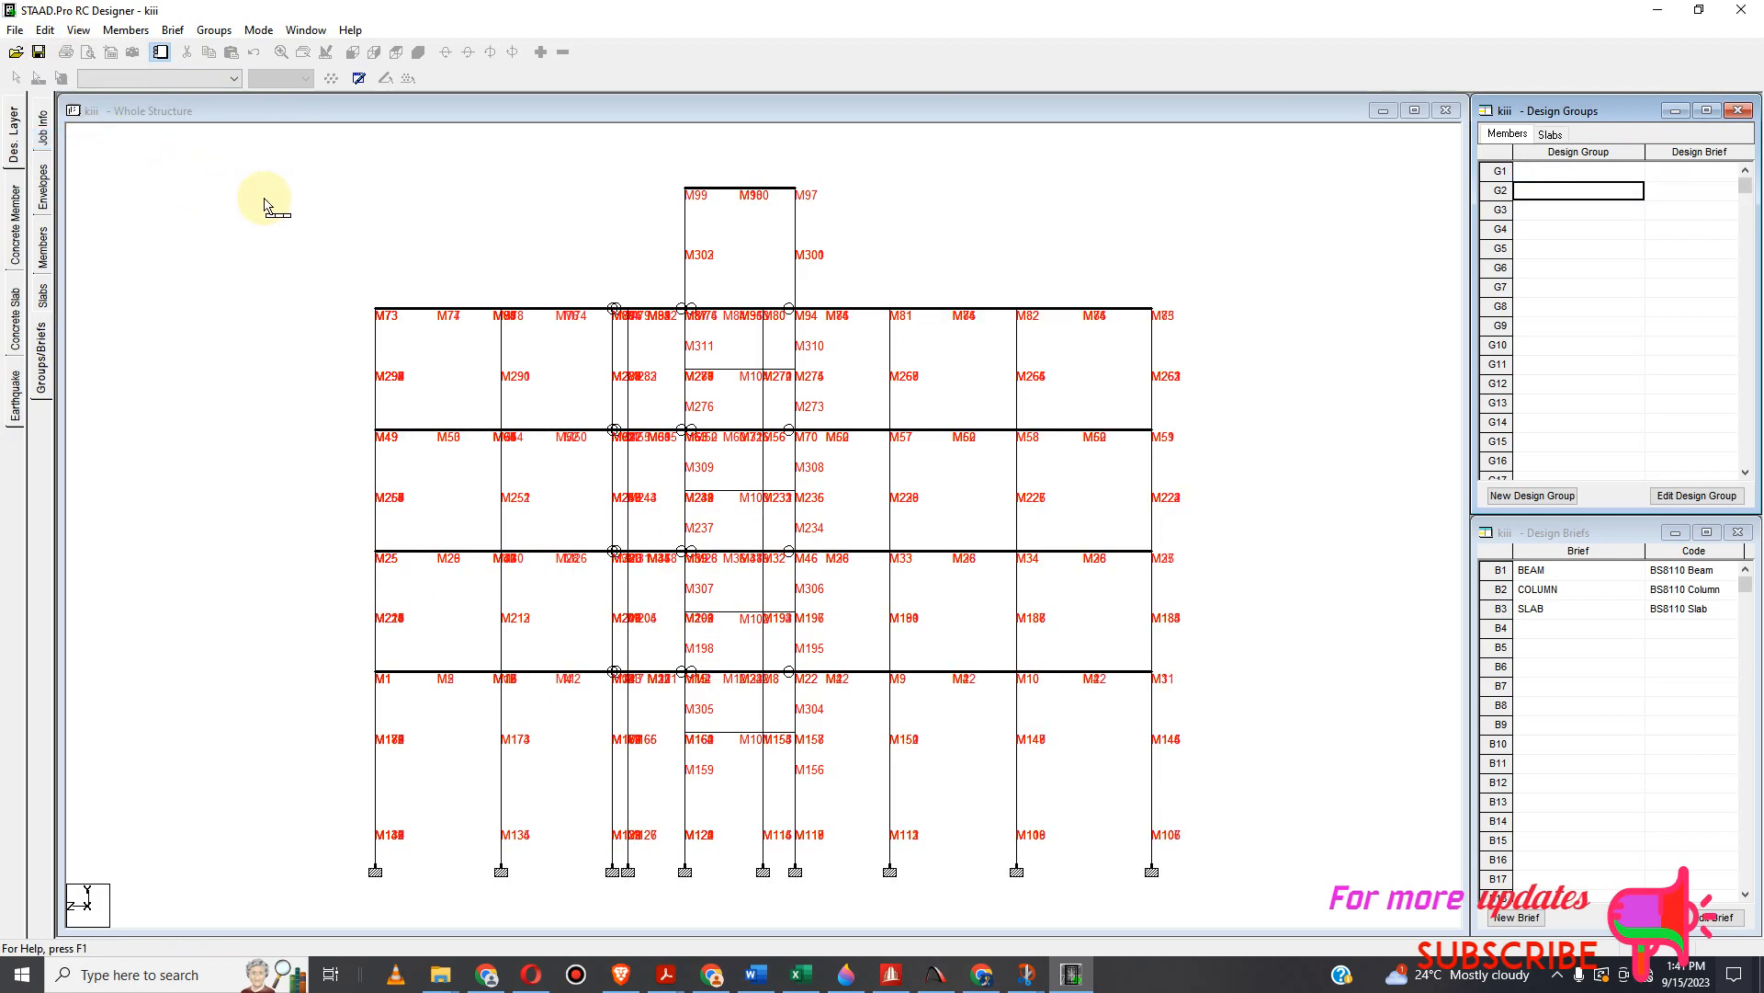
Delete the existing Slab Design 1 from the slab design groups
{"action": "left_click", "coordinate": [1548, 135]}
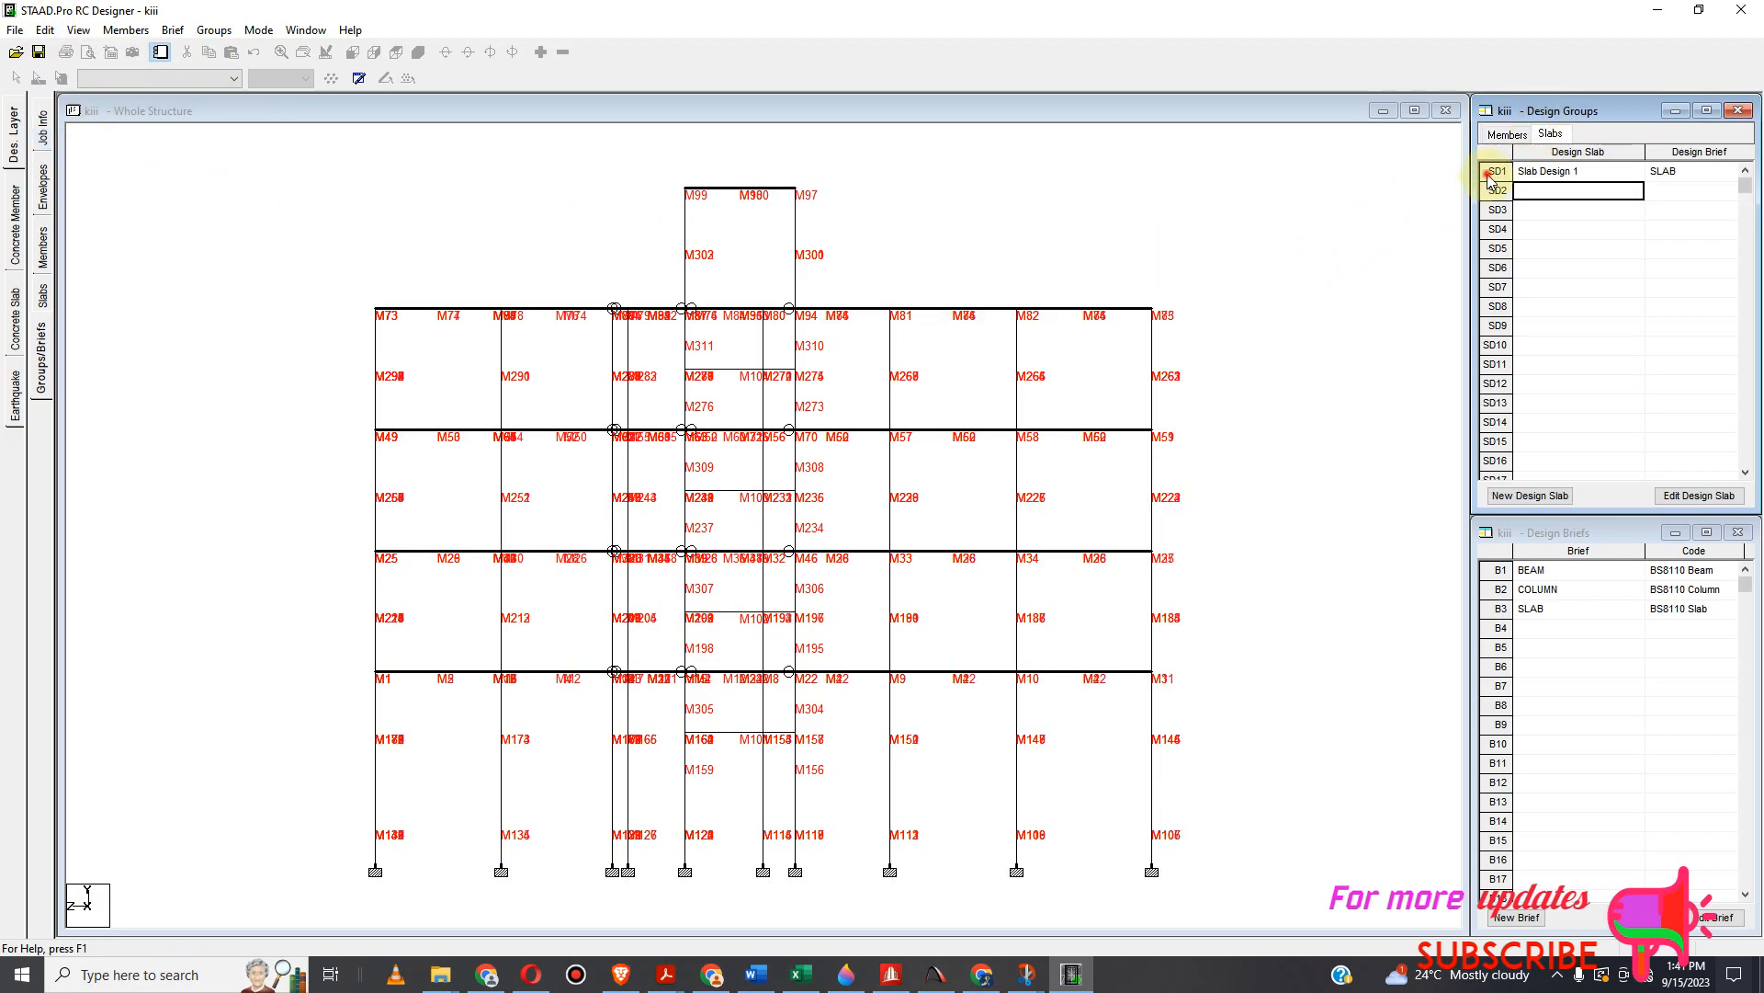
{"action": "left_click", "coordinate": [1490, 174]}
{"action": "left_click", "coordinate": [44, 29]}
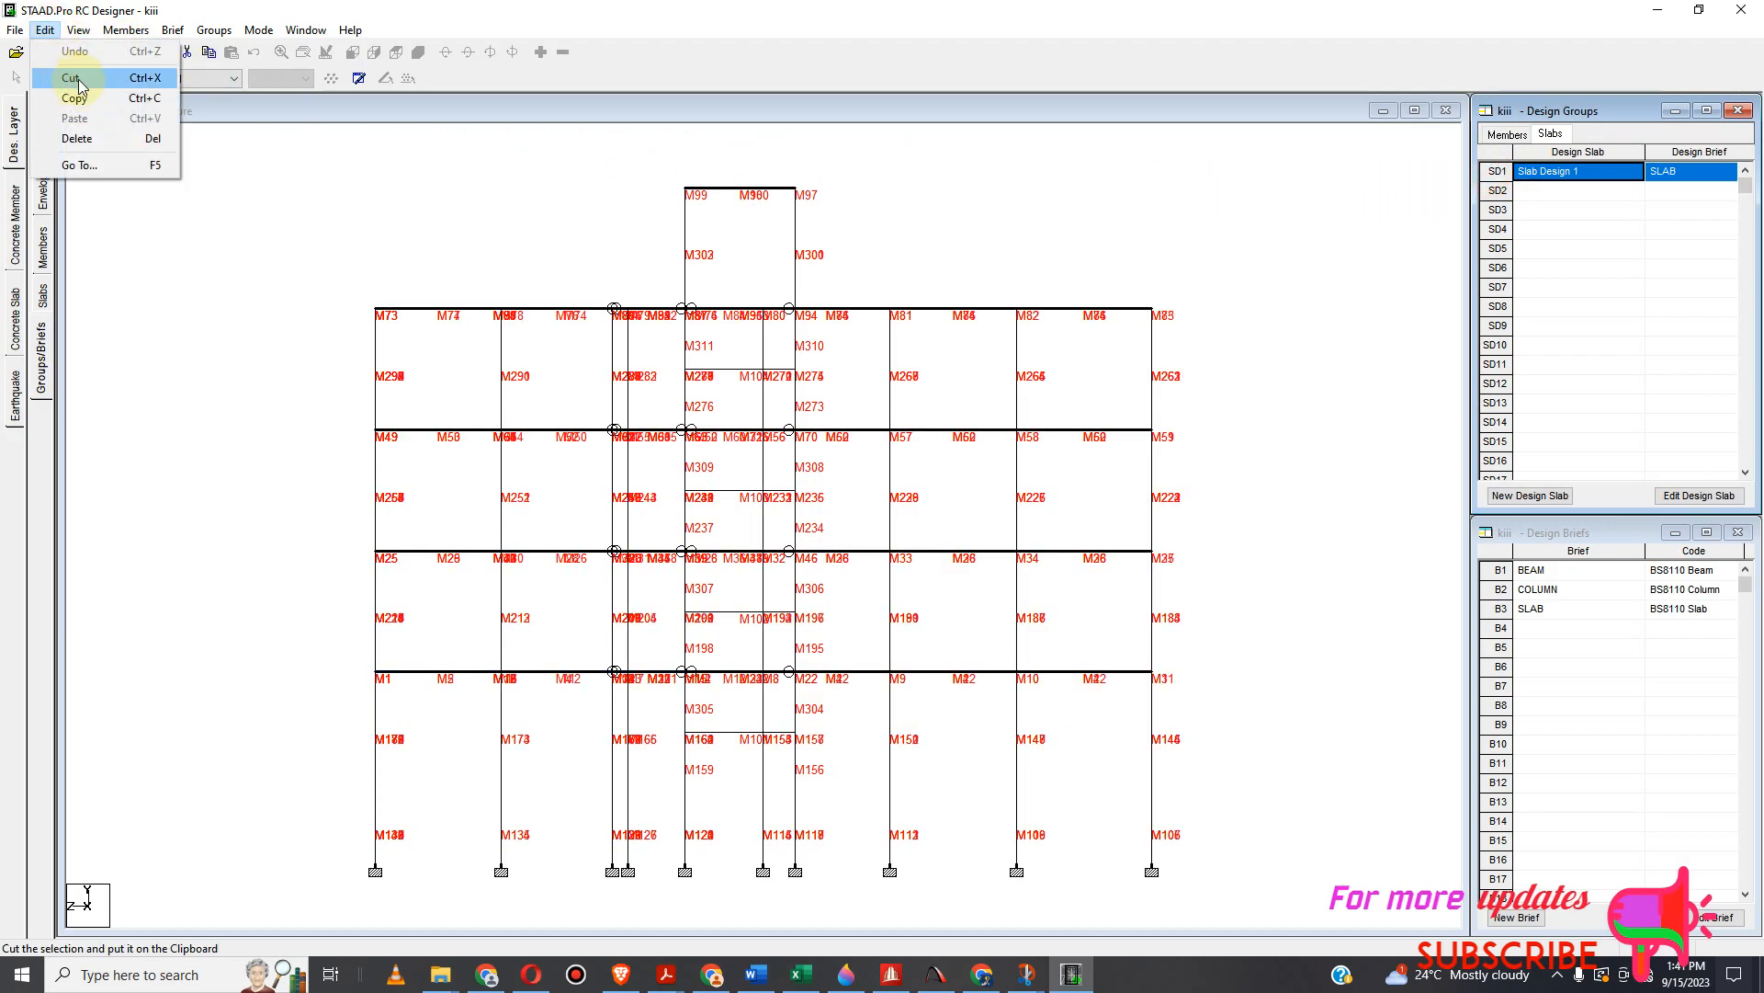
{"action": "left_click", "coordinate": [77, 139]}
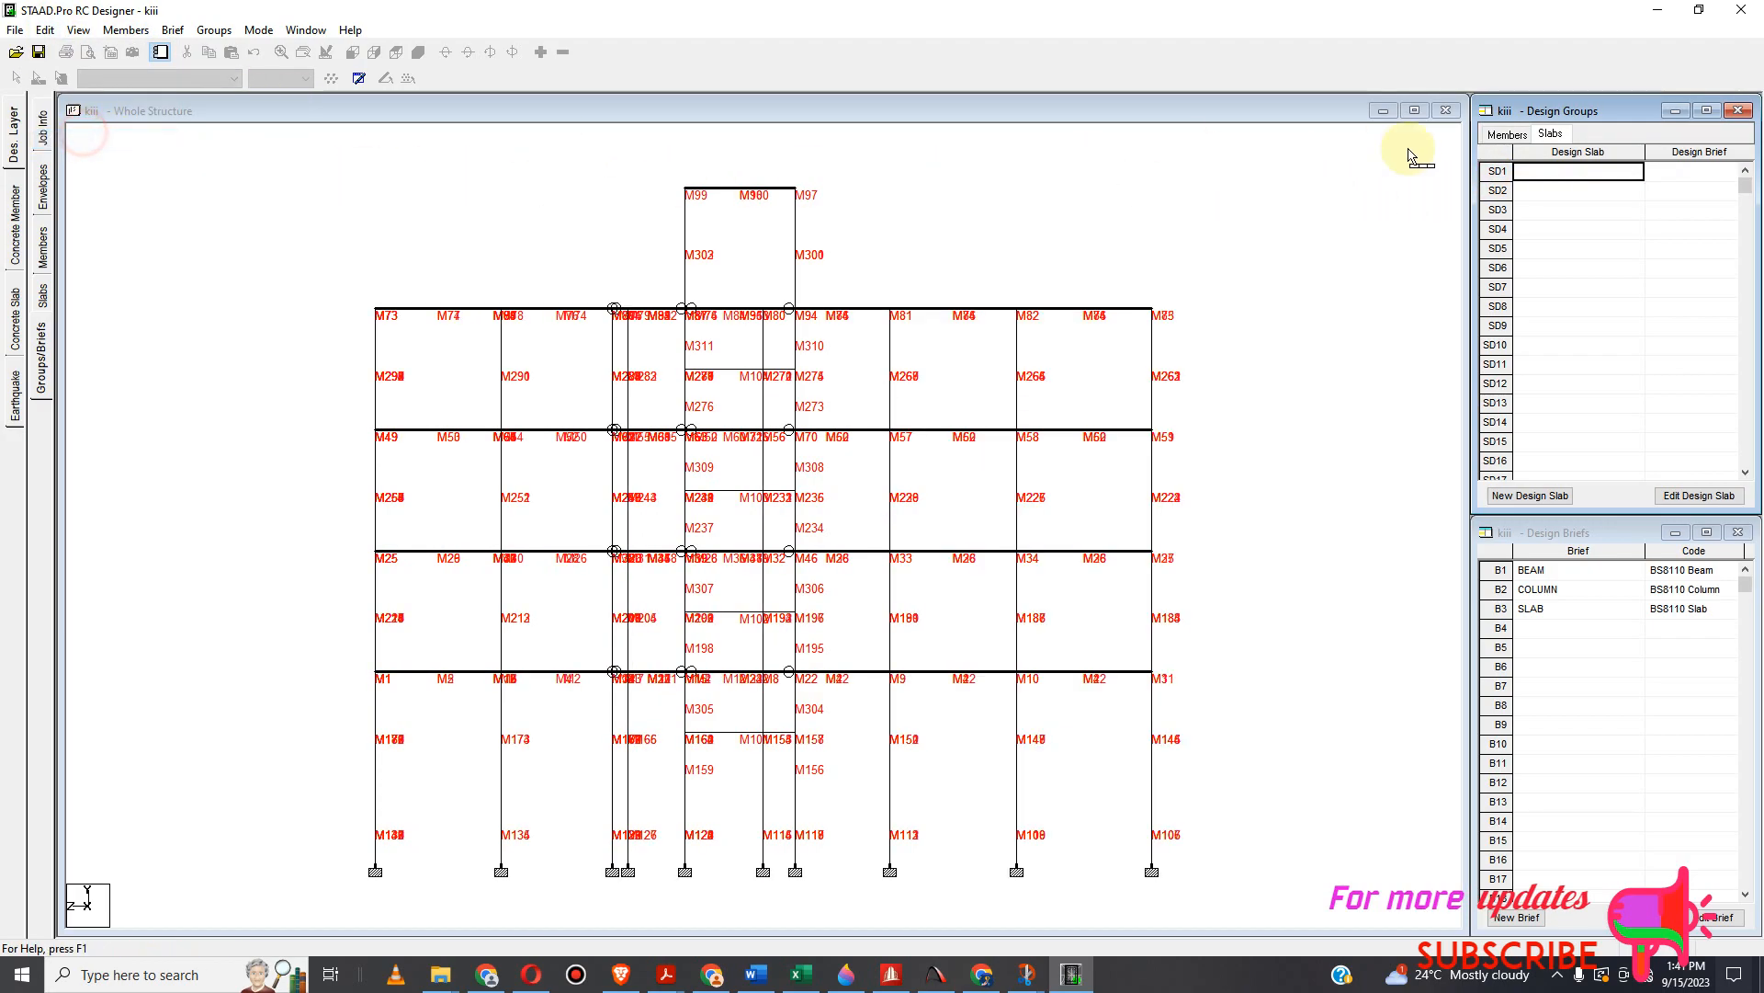
Delete the existing BEAM, COLUMN and SLAB design briefs
{"action": "left_click", "coordinate": [1522, 569]}
{"action": "left_click_drag", "start_coordinate": [1507, 576], "coordinate": [1500, 610]}
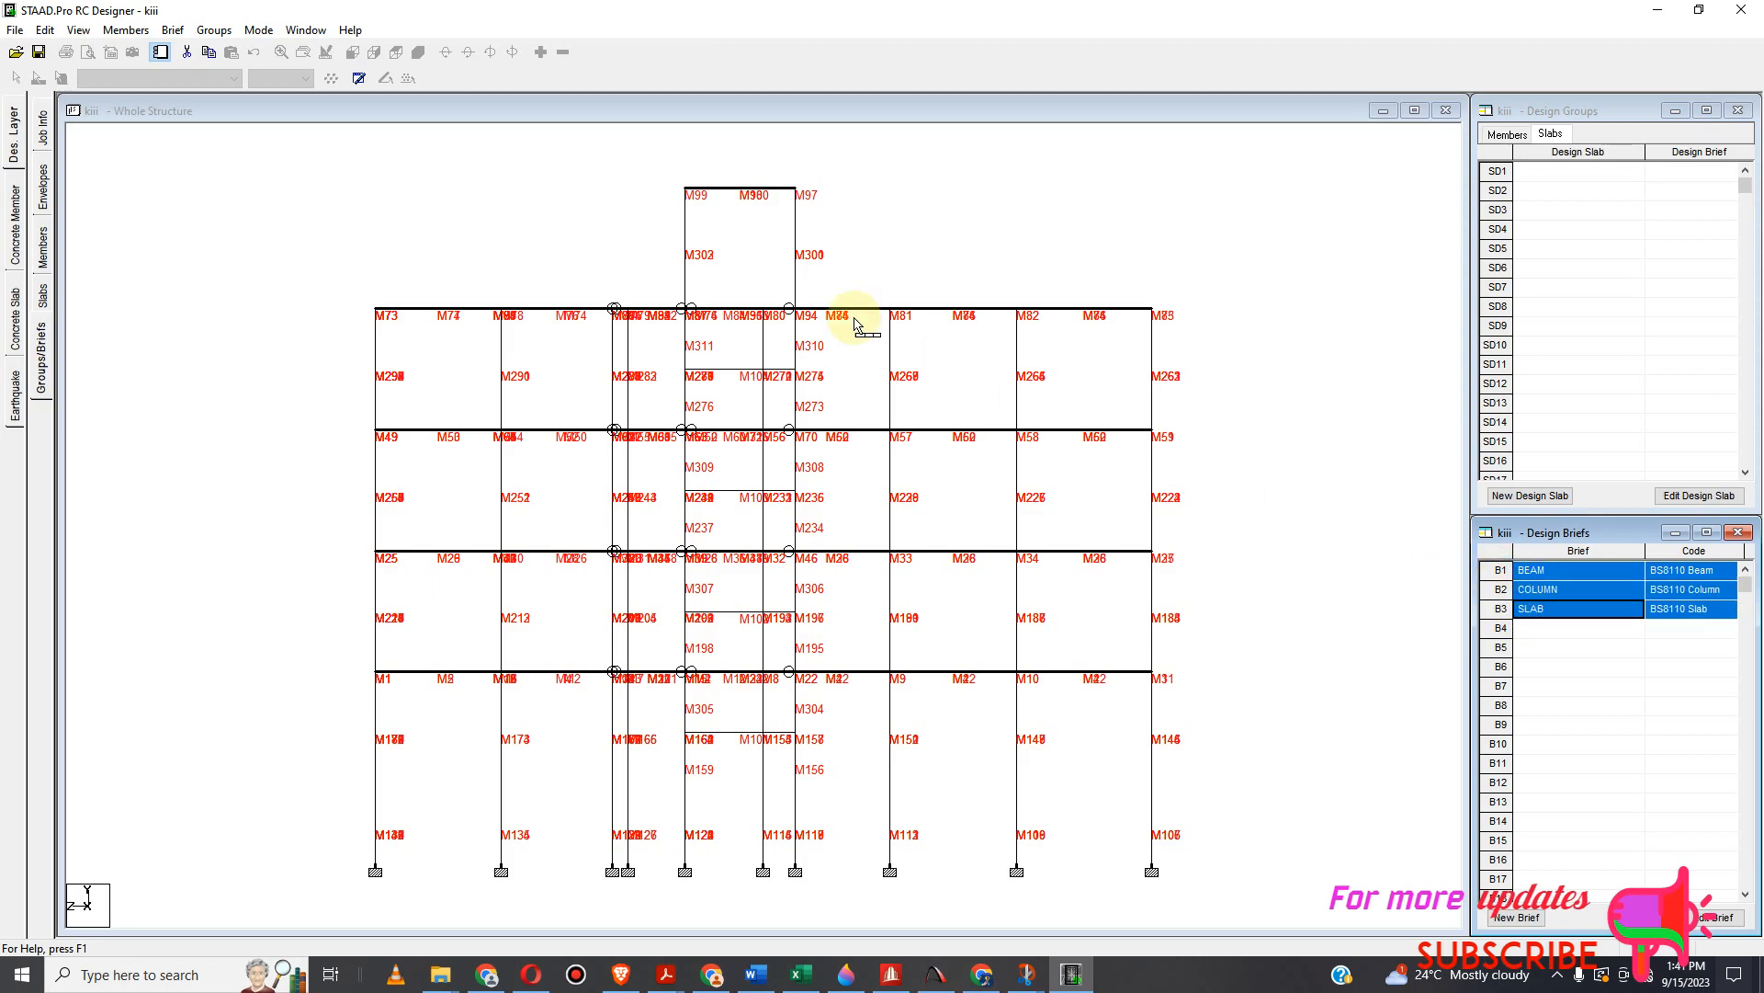
{"action": "left_click", "coordinate": [40, 29]}
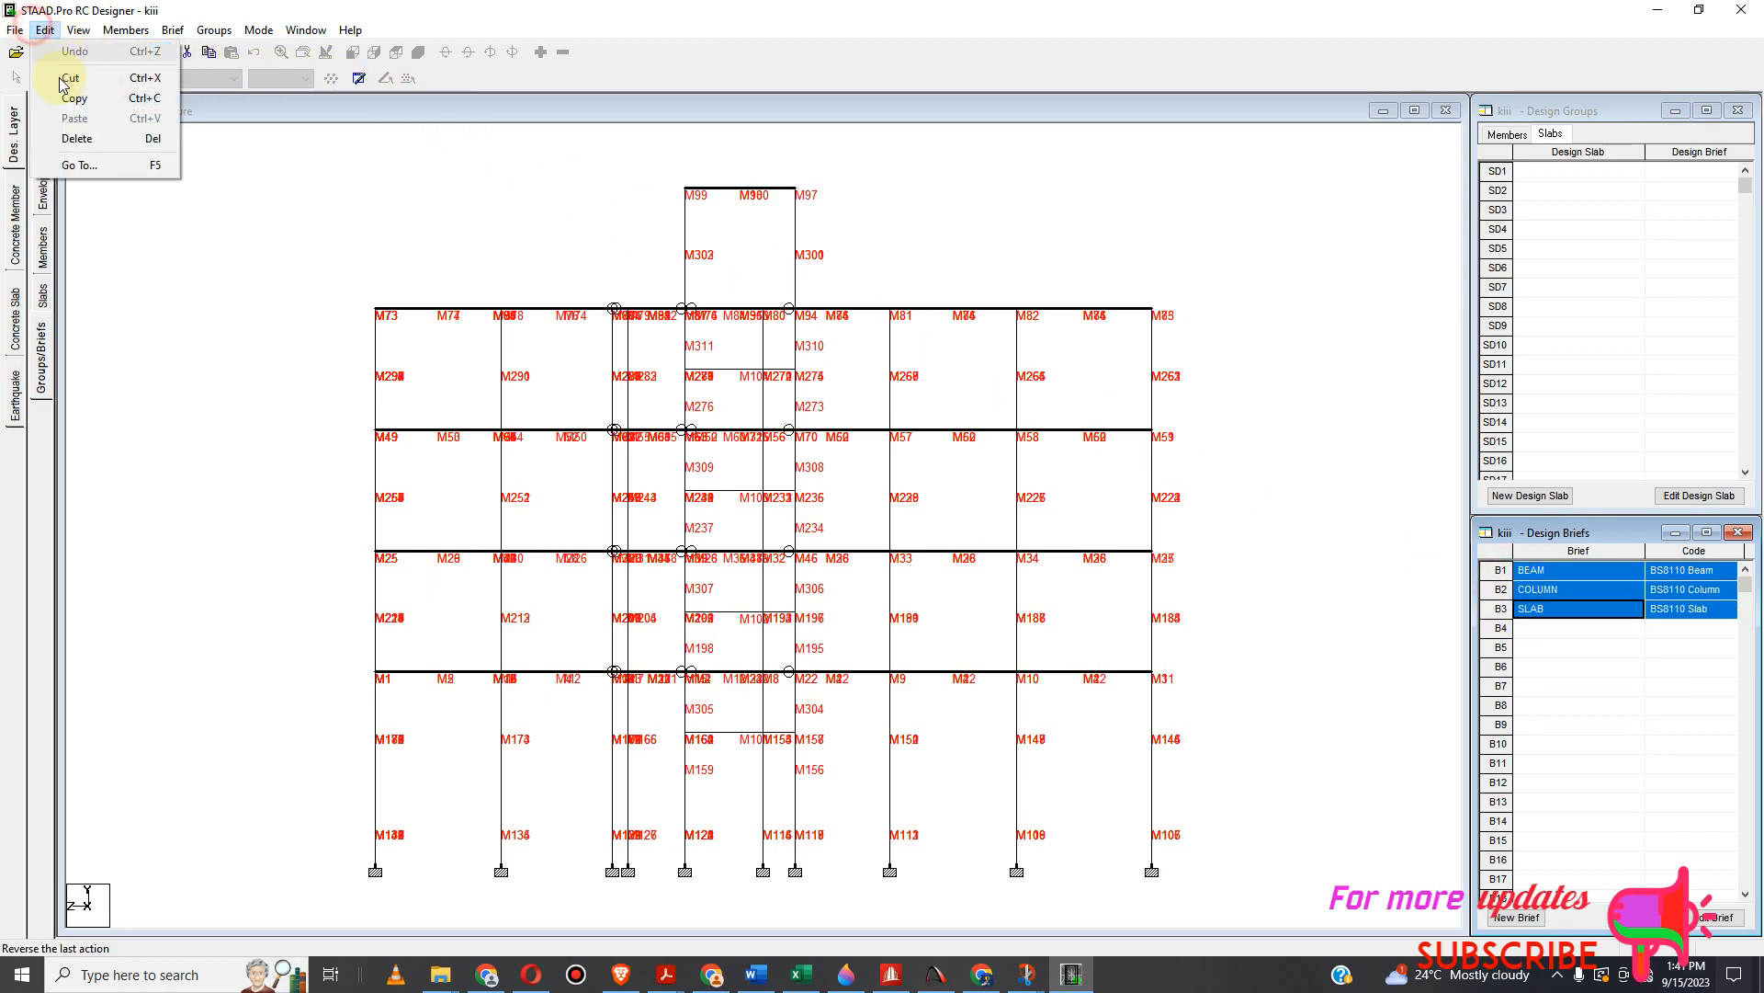
{"action": "left_click", "coordinate": [77, 139]}
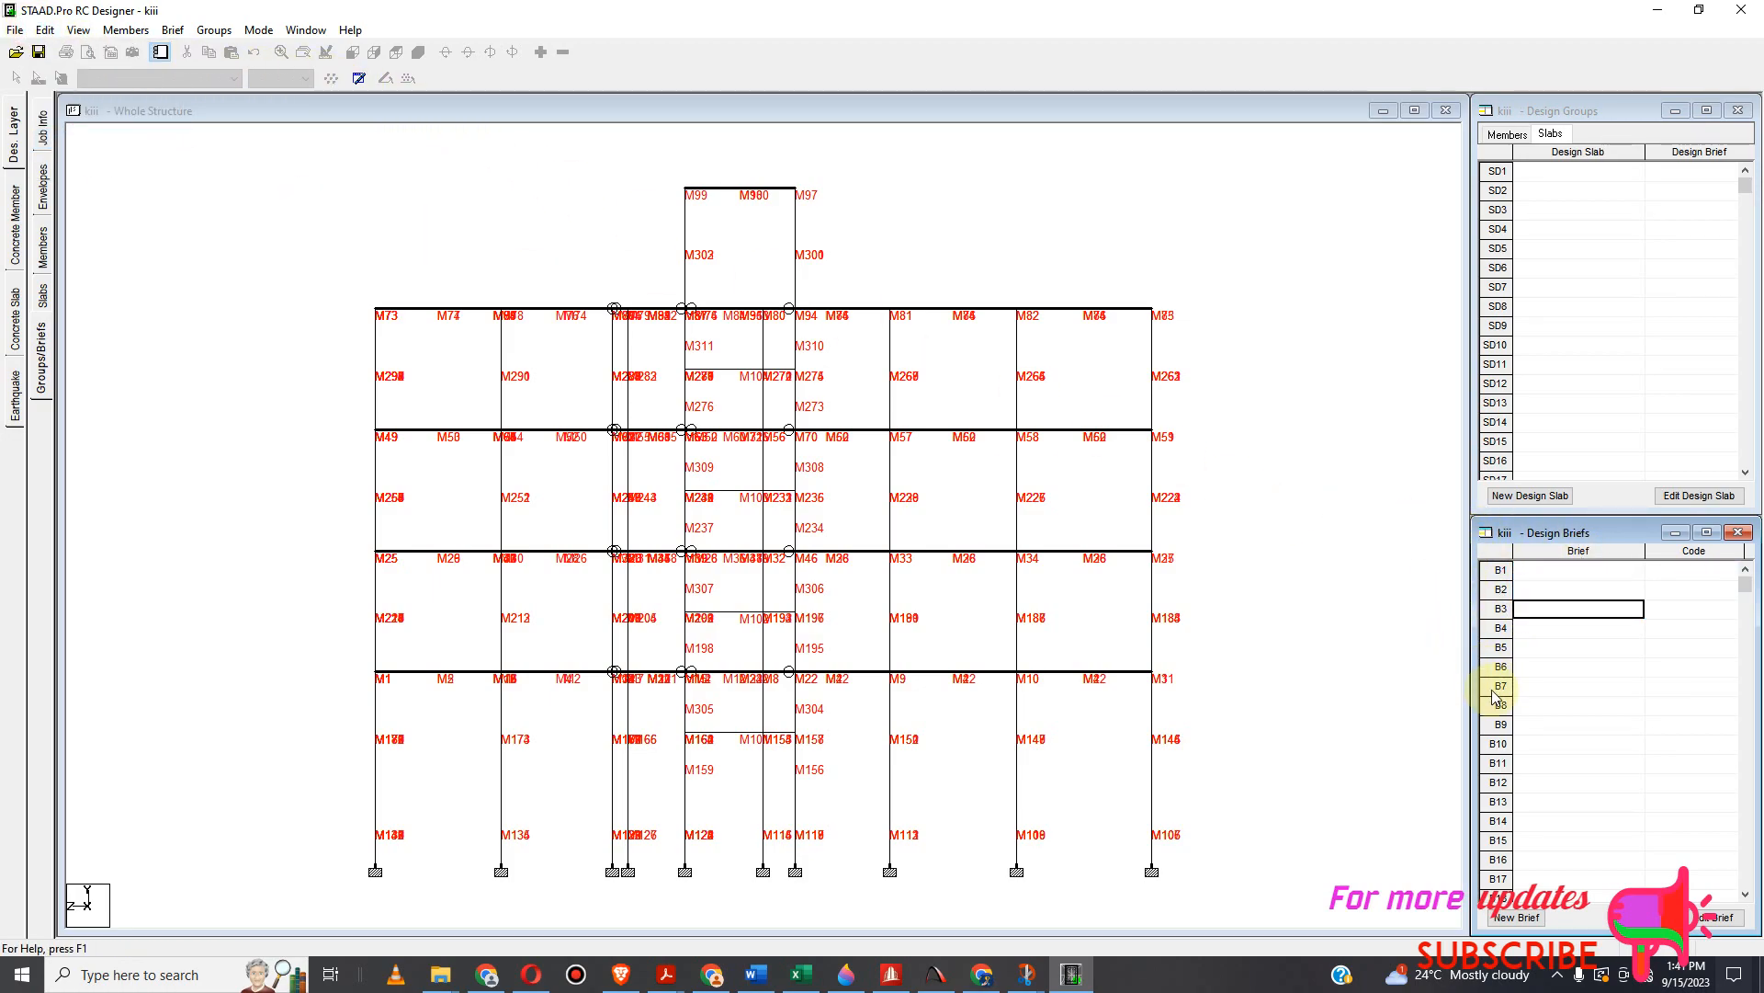
Create a design brief named BEAM with design code BS8110 and design type Beam
{"action": "left_click", "coordinate": [1517, 918]}
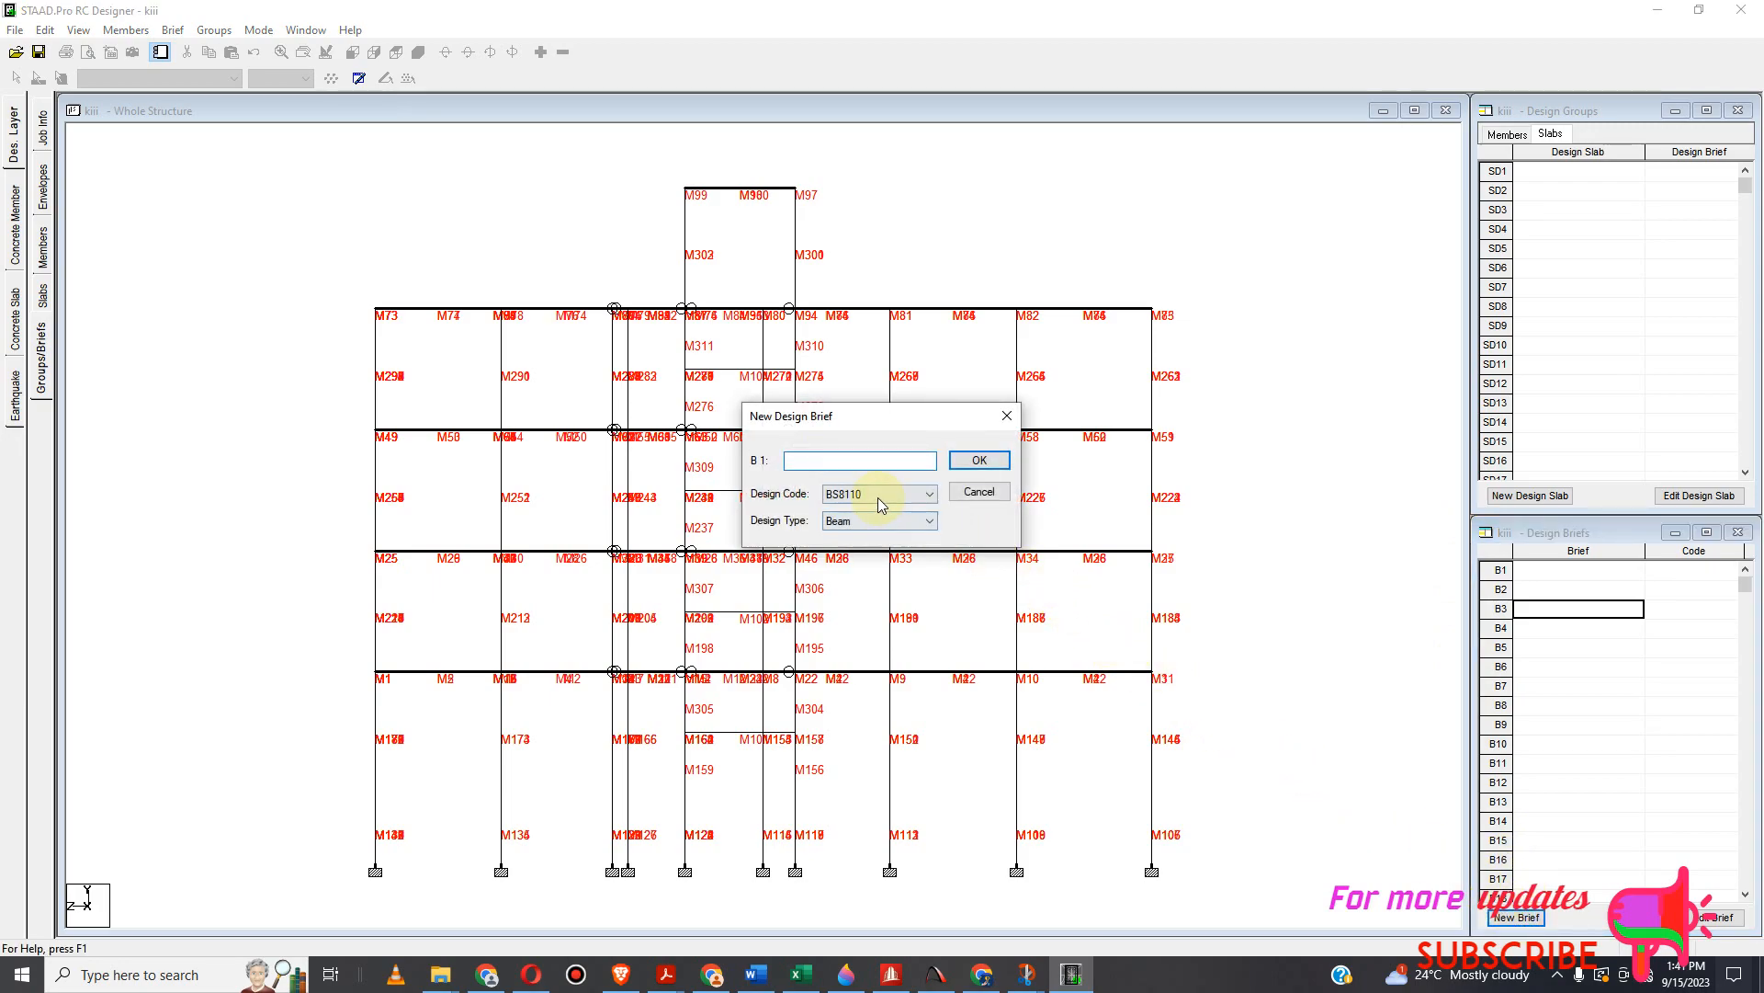
{"action": "type", "text": "BEAM"}
{"action": "left_click", "coordinate": [930, 494]}
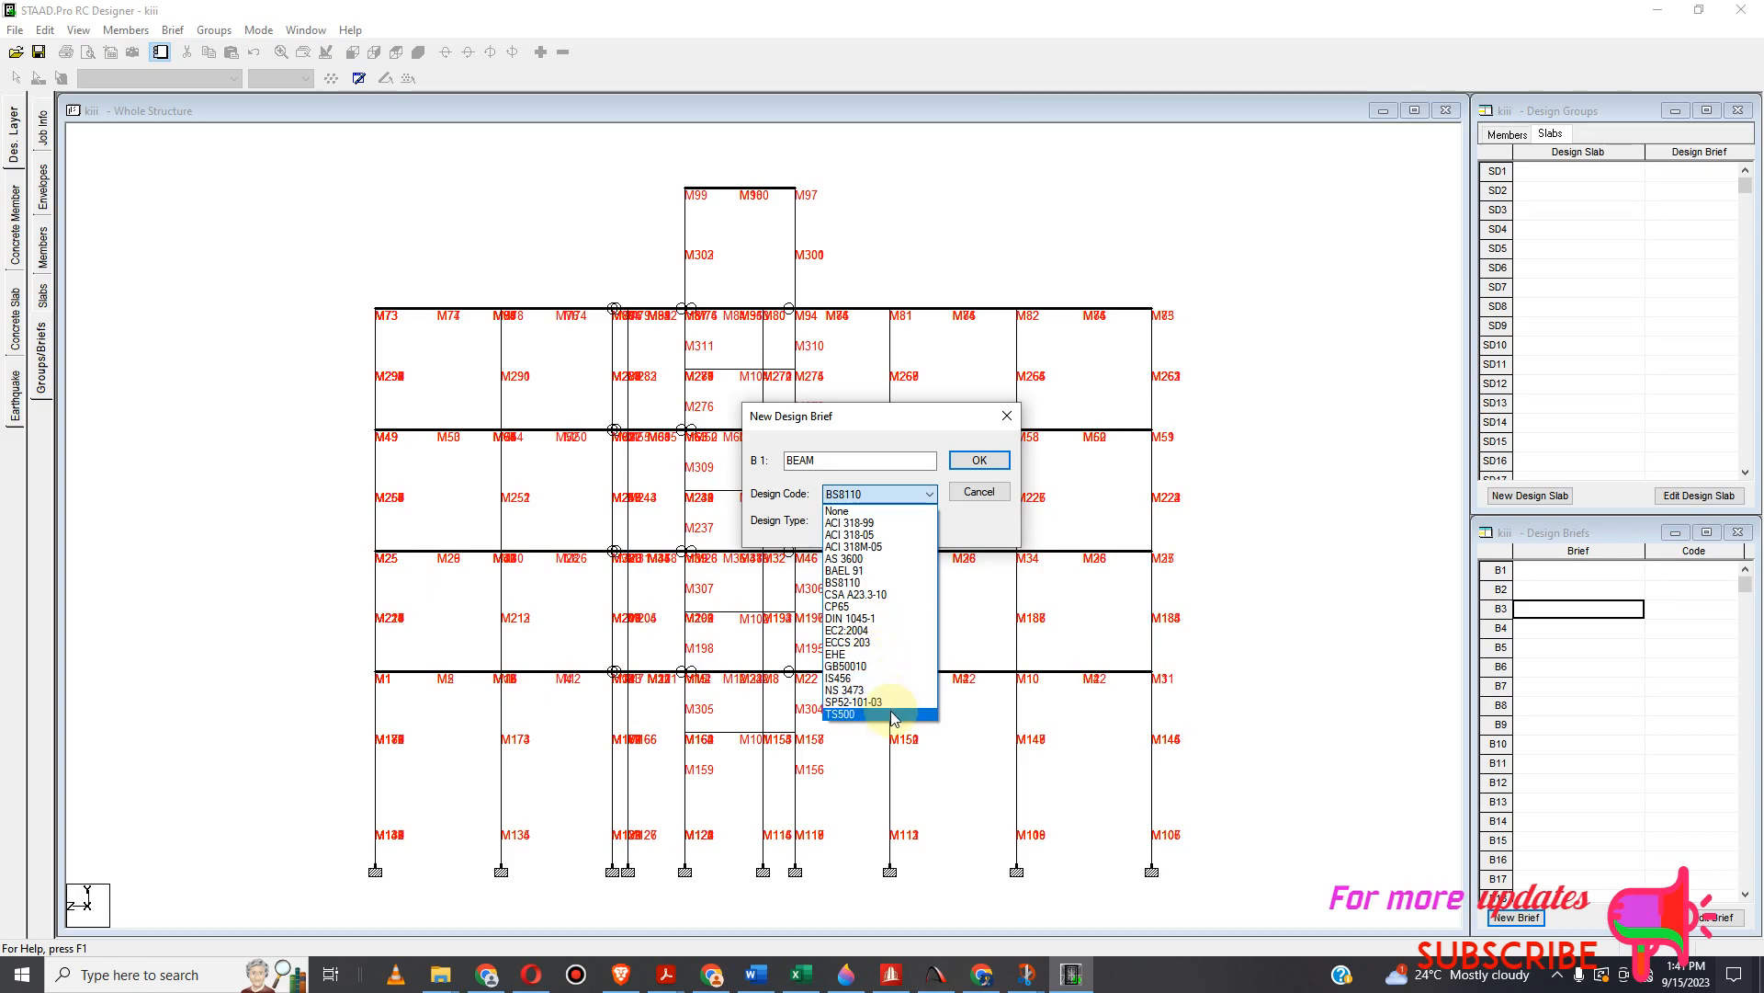
{"action": "left_click", "coordinate": [876, 584]}
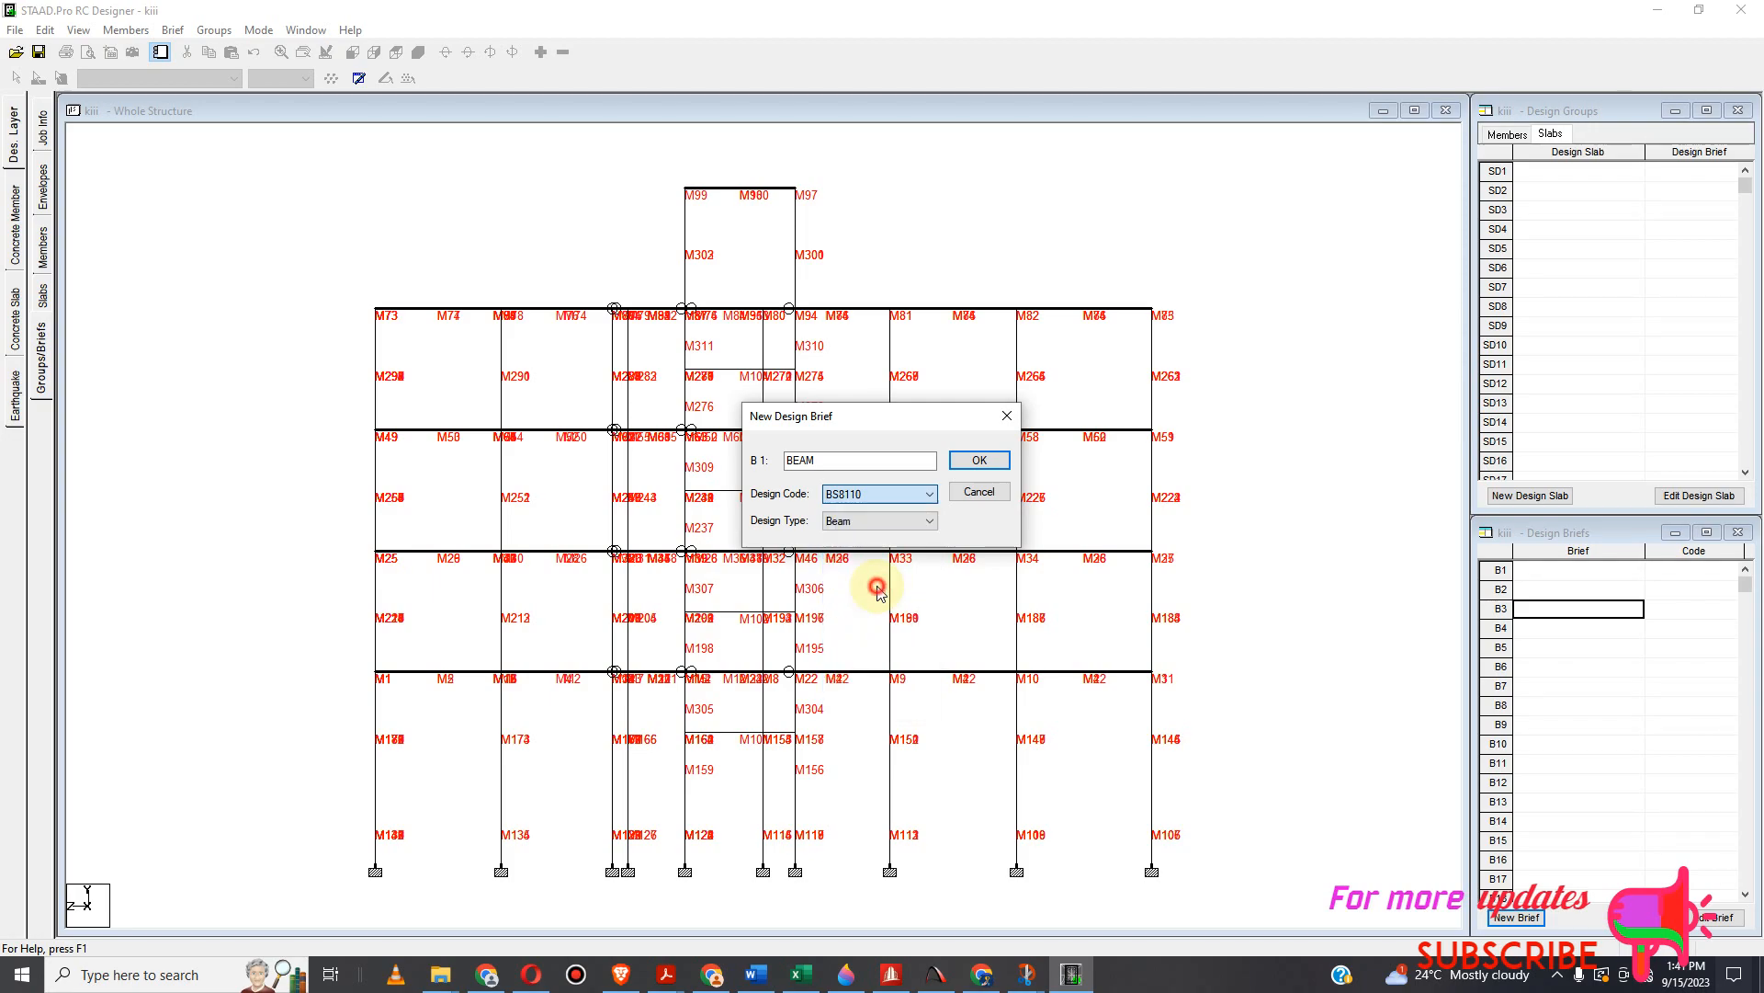
{"action": "left_click", "coordinate": [1001, 466]}
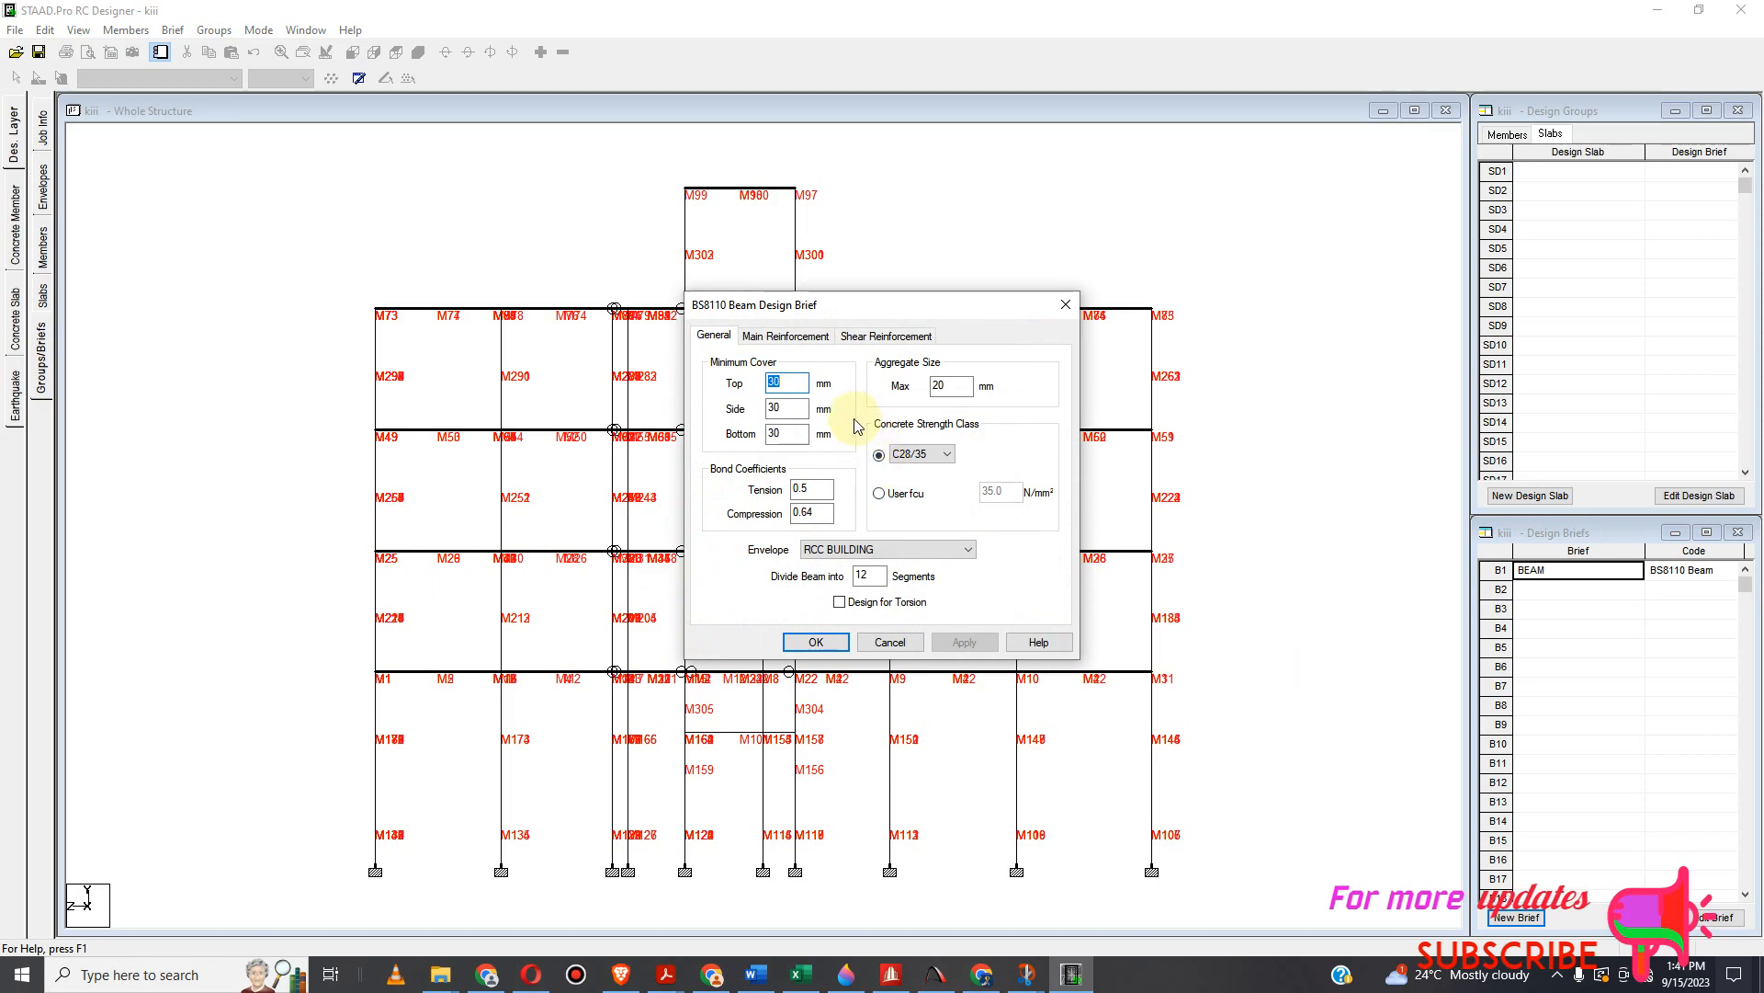
Set the beam brief's top, side and bottom cover to 25 mm and its concrete strength class to C20/25
{"action": "type", "text": "25"}
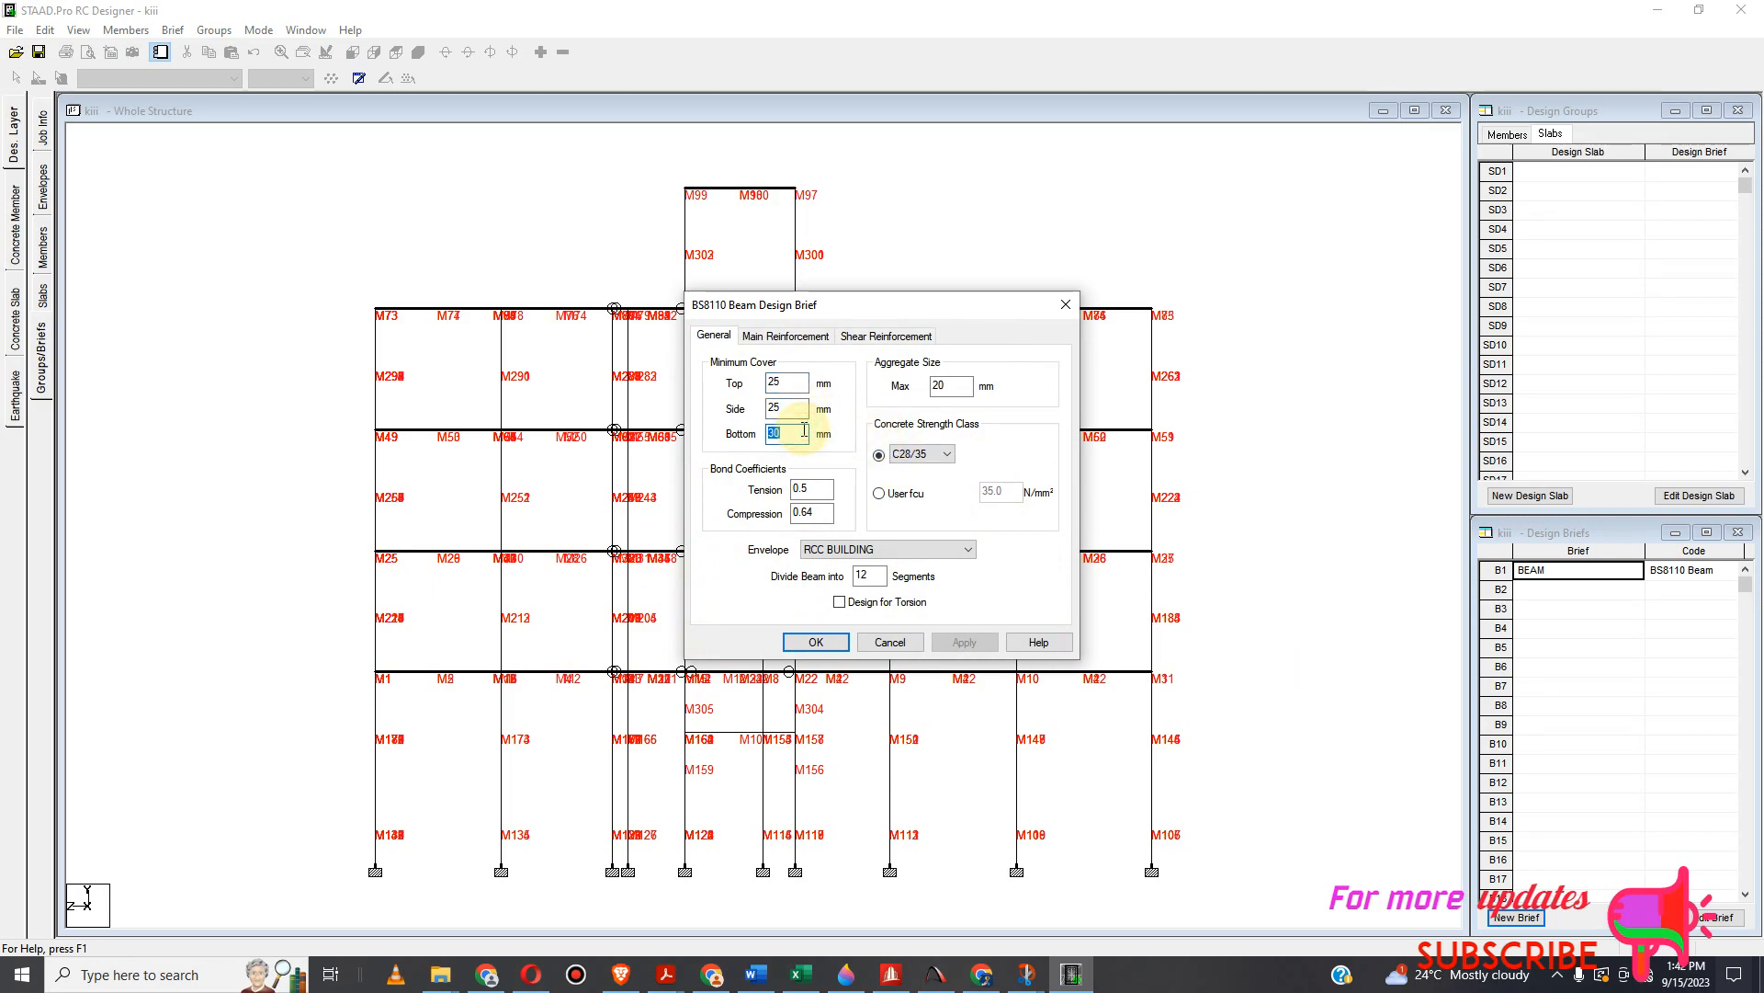
{"action": "type", "text": "25"}
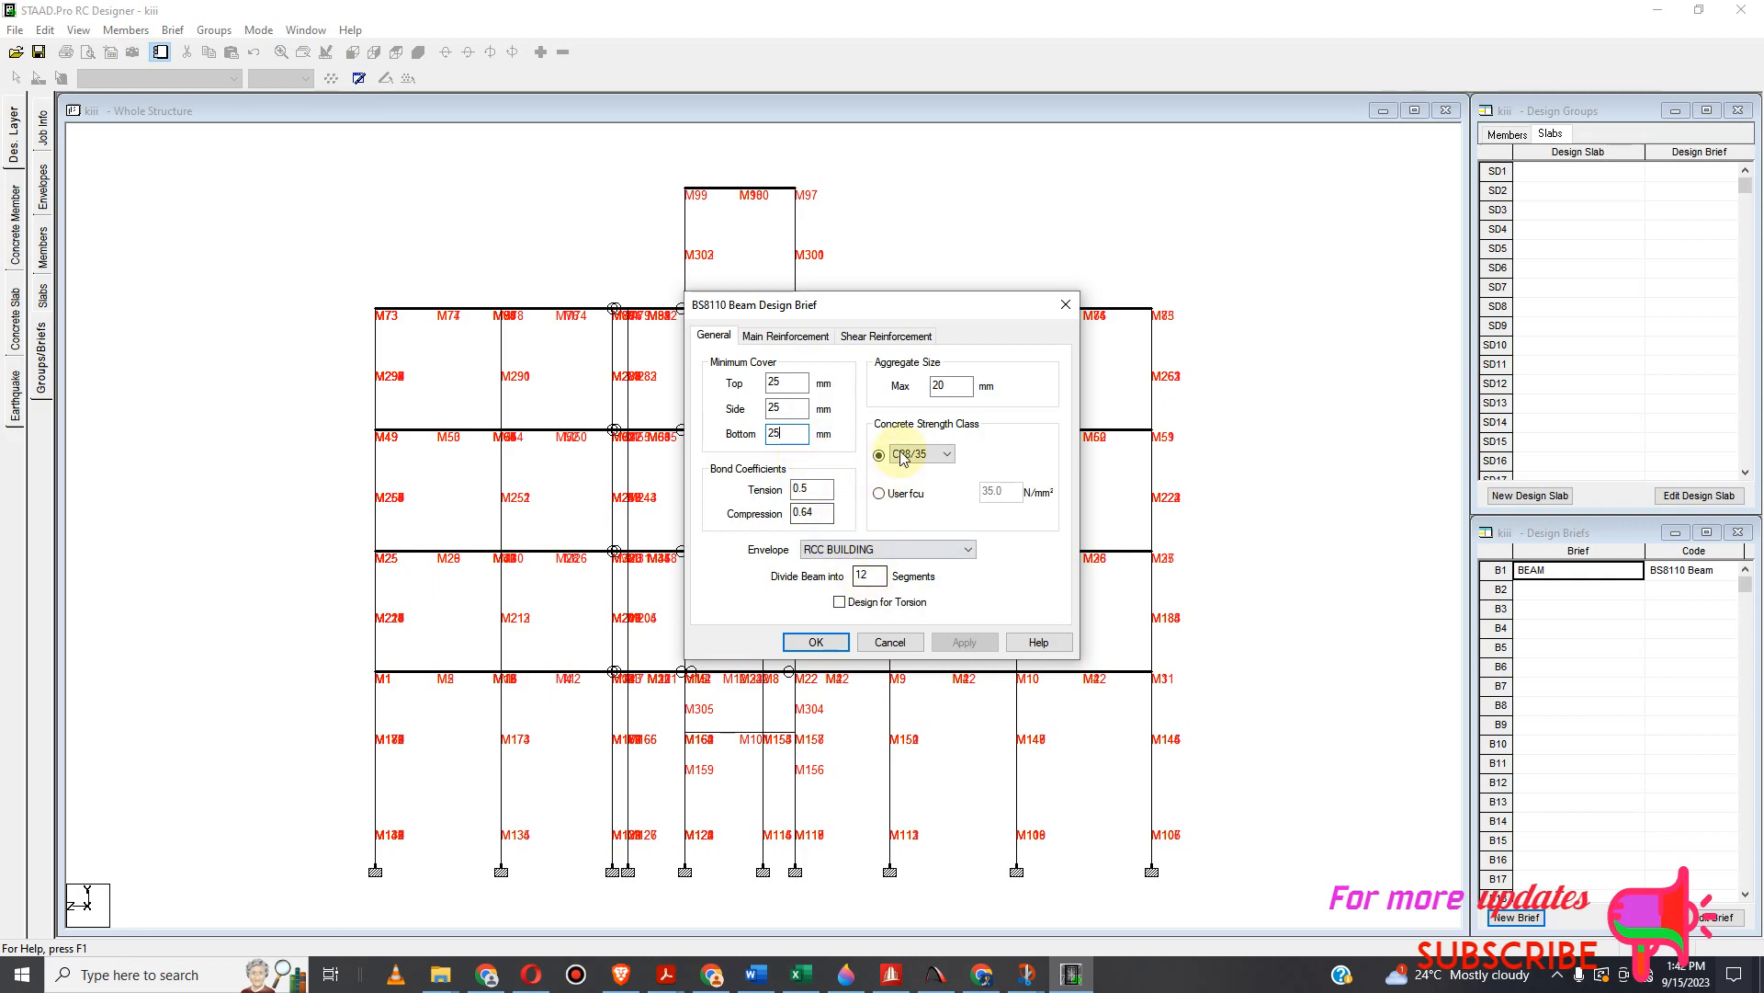
{"action": "left_click", "coordinate": [942, 464]}
{"action": "left_click", "coordinate": [919, 468]}
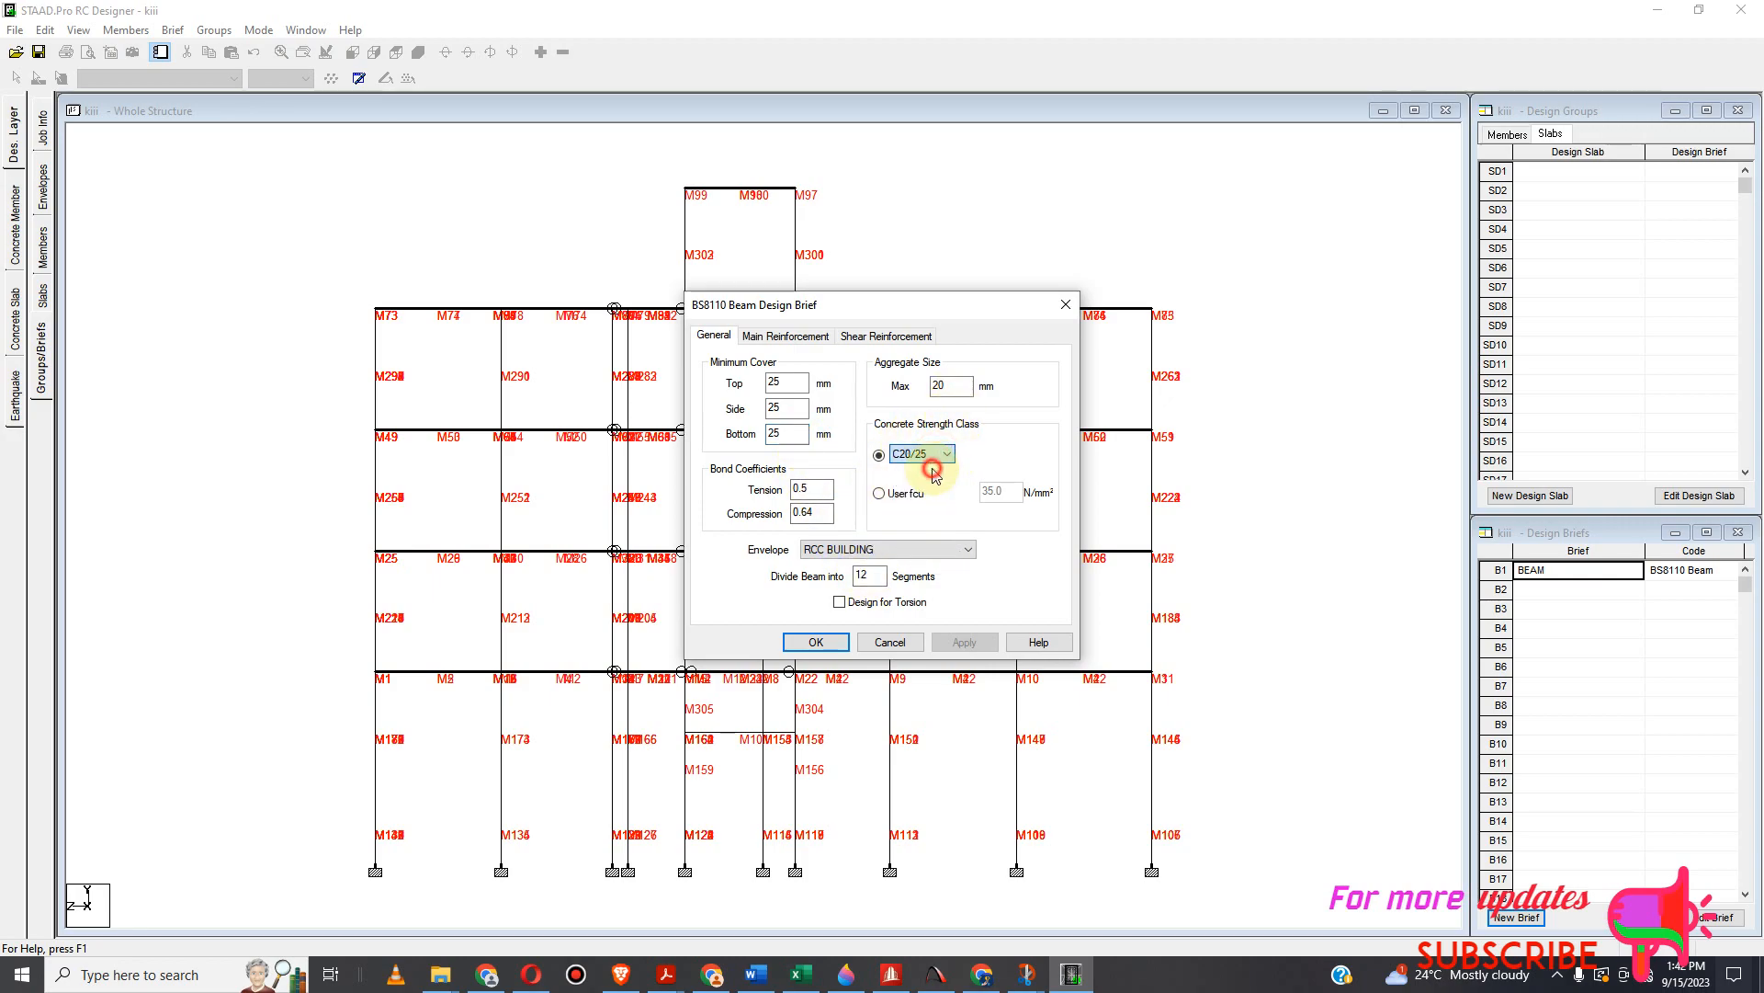
Set the beam brief's minimum and maximum top and bottom bar sizes to 16 and the minimum shear bar spacing to 200 mm, accepting the brief
{"action": "left_click", "coordinate": [821, 340]}
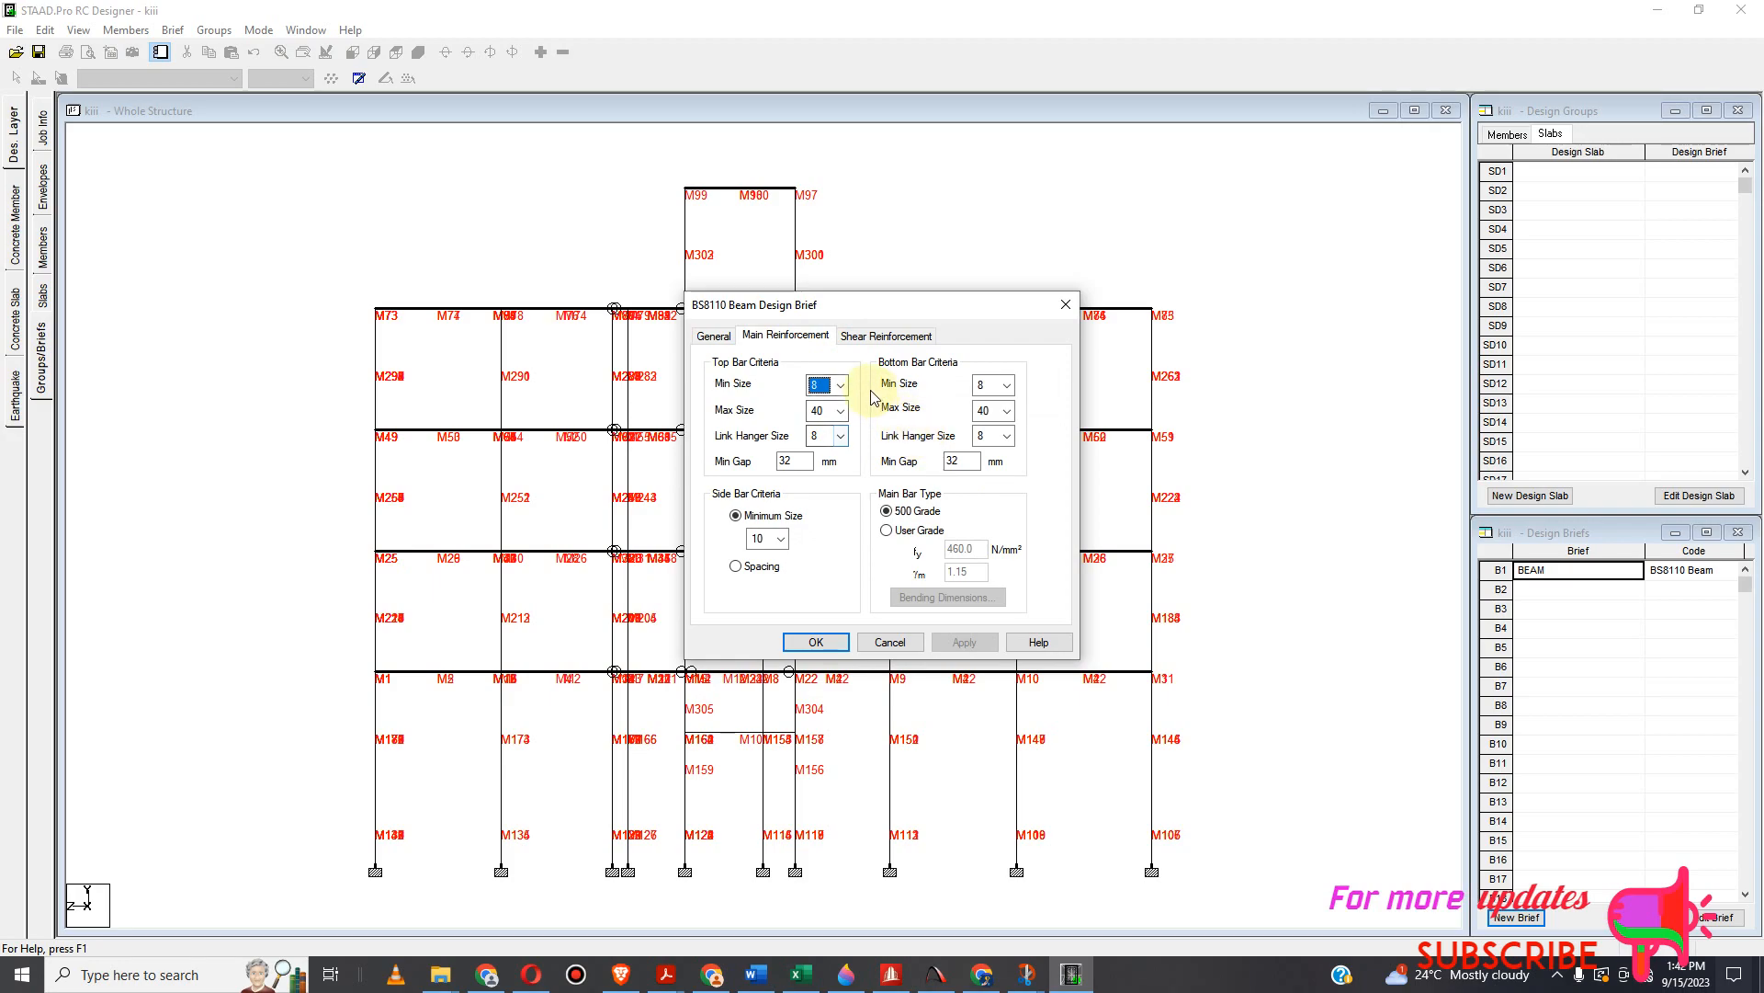
{"action": "left_click", "coordinate": [852, 387]}
{"action": "left_click", "coordinate": [838, 465]}
{"action": "left_click", "coordinate": [841, 413]}
{"action": "left_click", "coordinate": [828, 487]}
{"action": "left_click", "coordinate": [1007, 385]}
{"action": "left_click", "coordinate": [995, 462]}
{"action": "left_click", "coordinate": [1007, 411]}
{"action": "left_click", "coordinate": [1000, 486]}
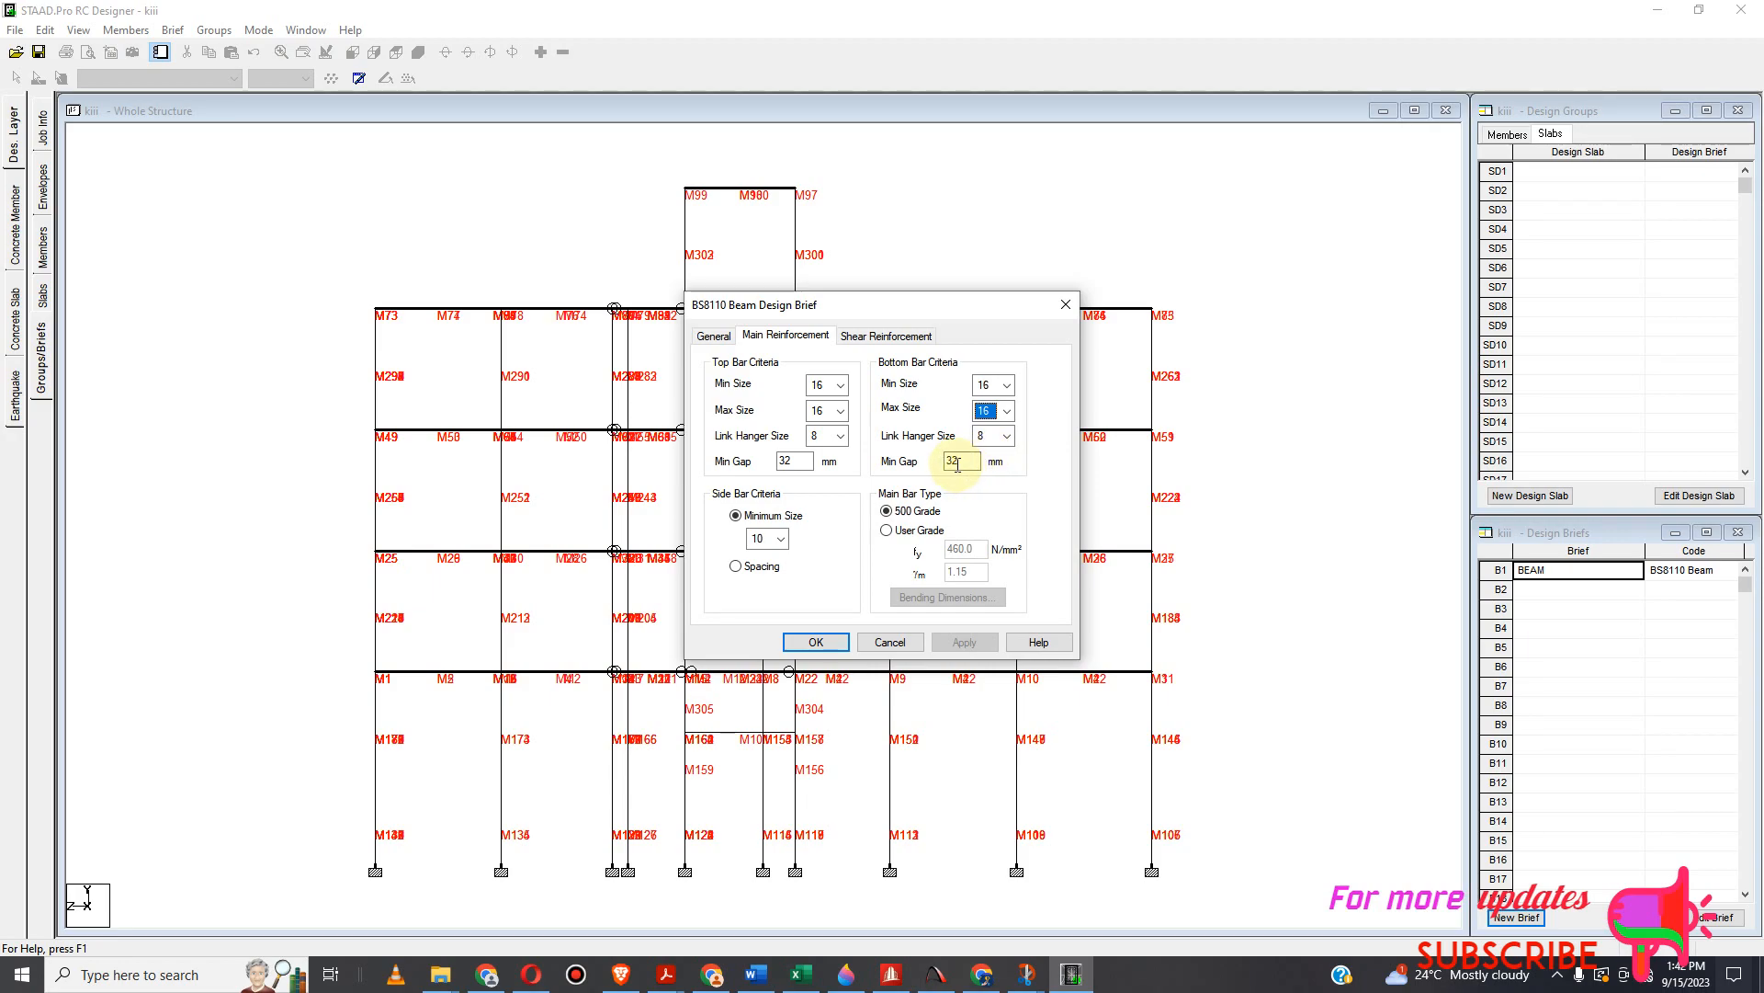
{"action": "left_click", "coordinate": [887, 336]}
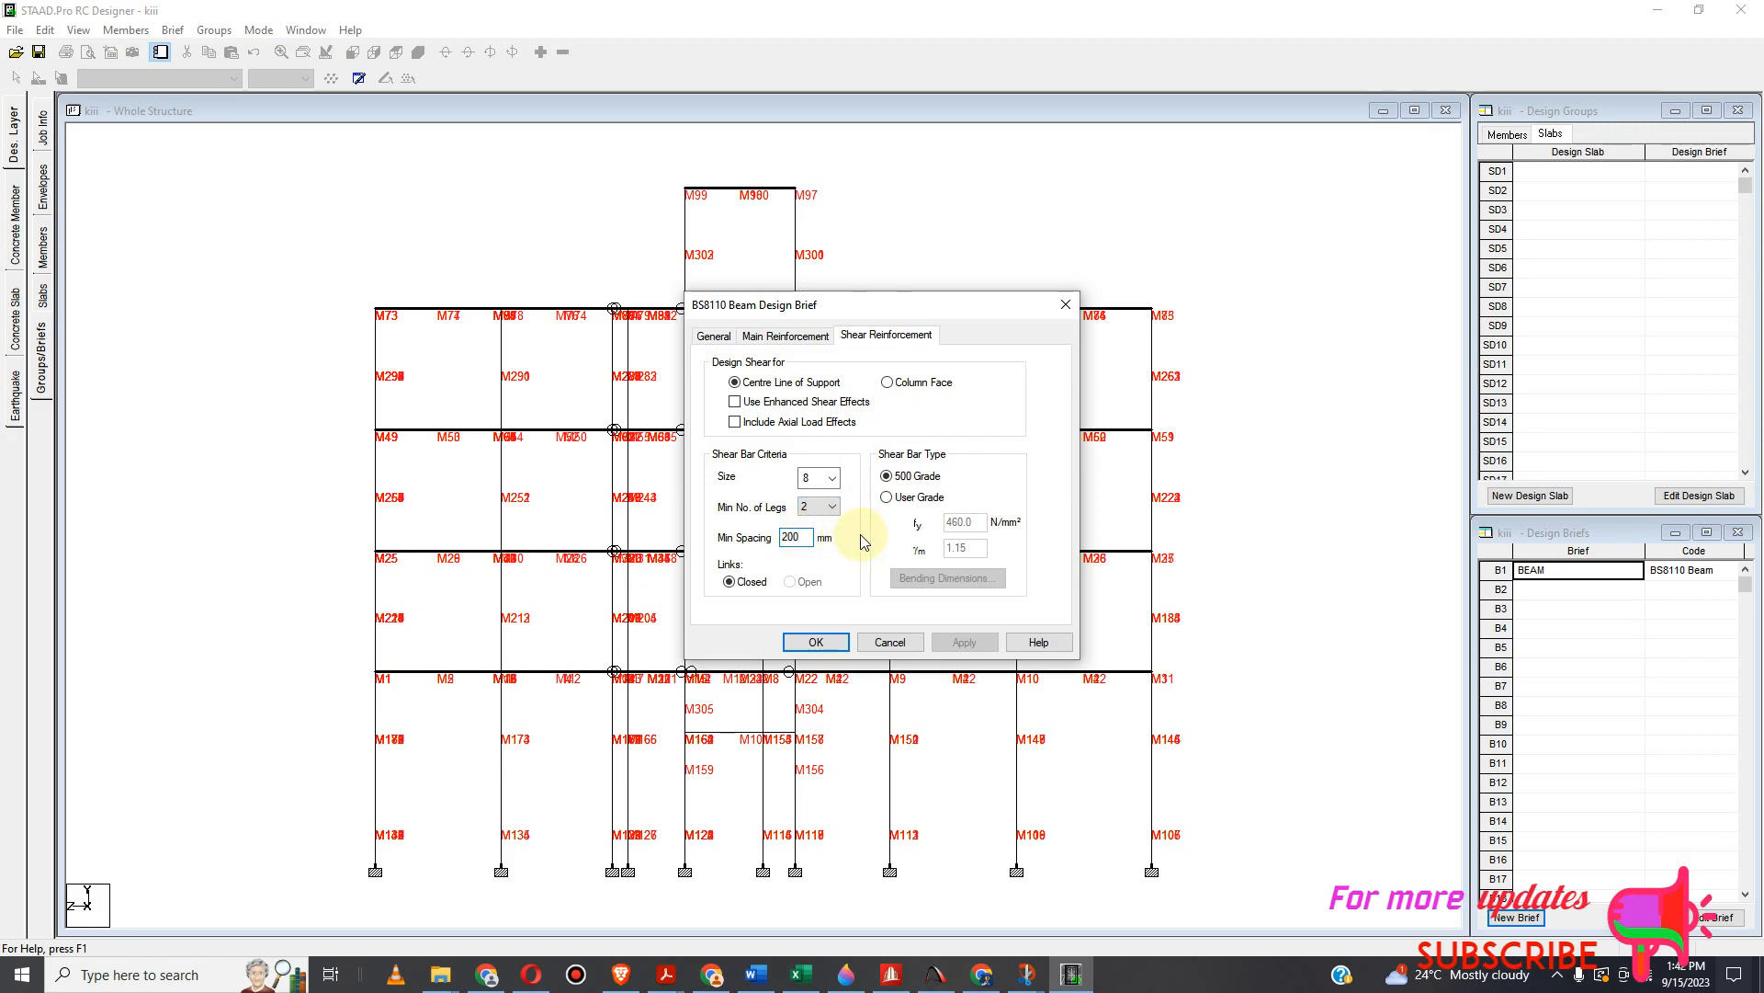
{"action": "left_click", "coordinate": [817, 642]}
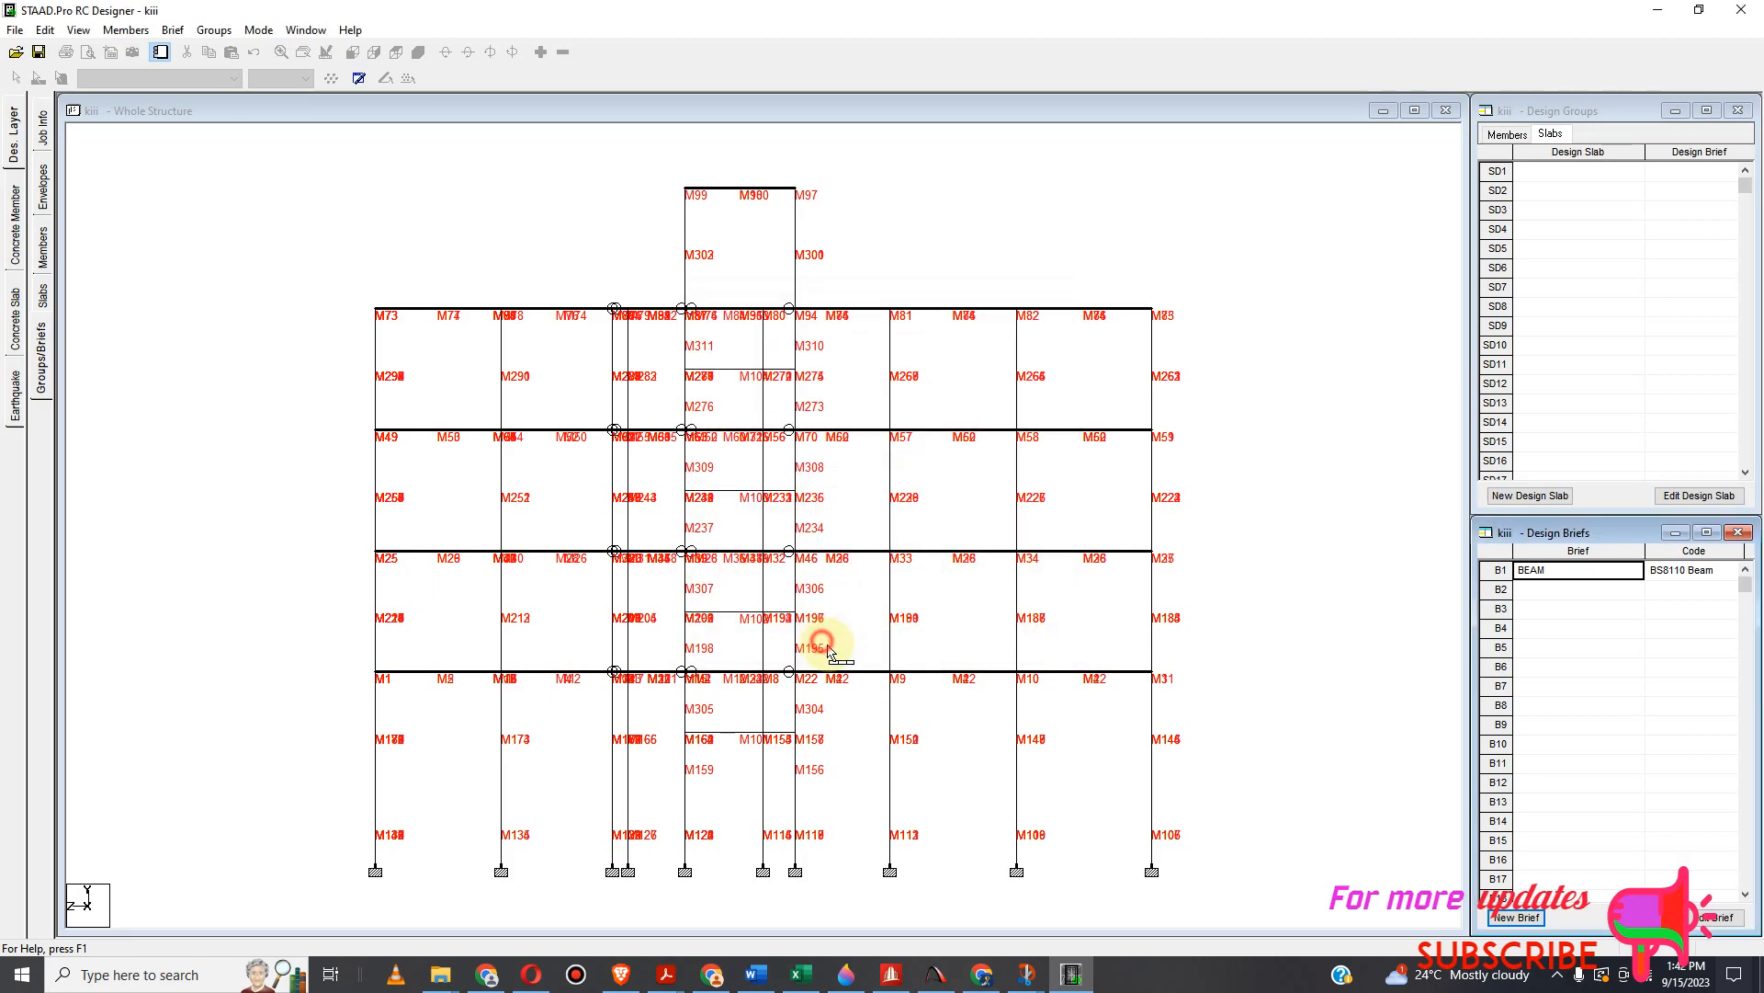
Create a design brief named COLUMN with design code BS8110 and design type Column
{"action": "left_click", "coordinate": [1518, 917]}
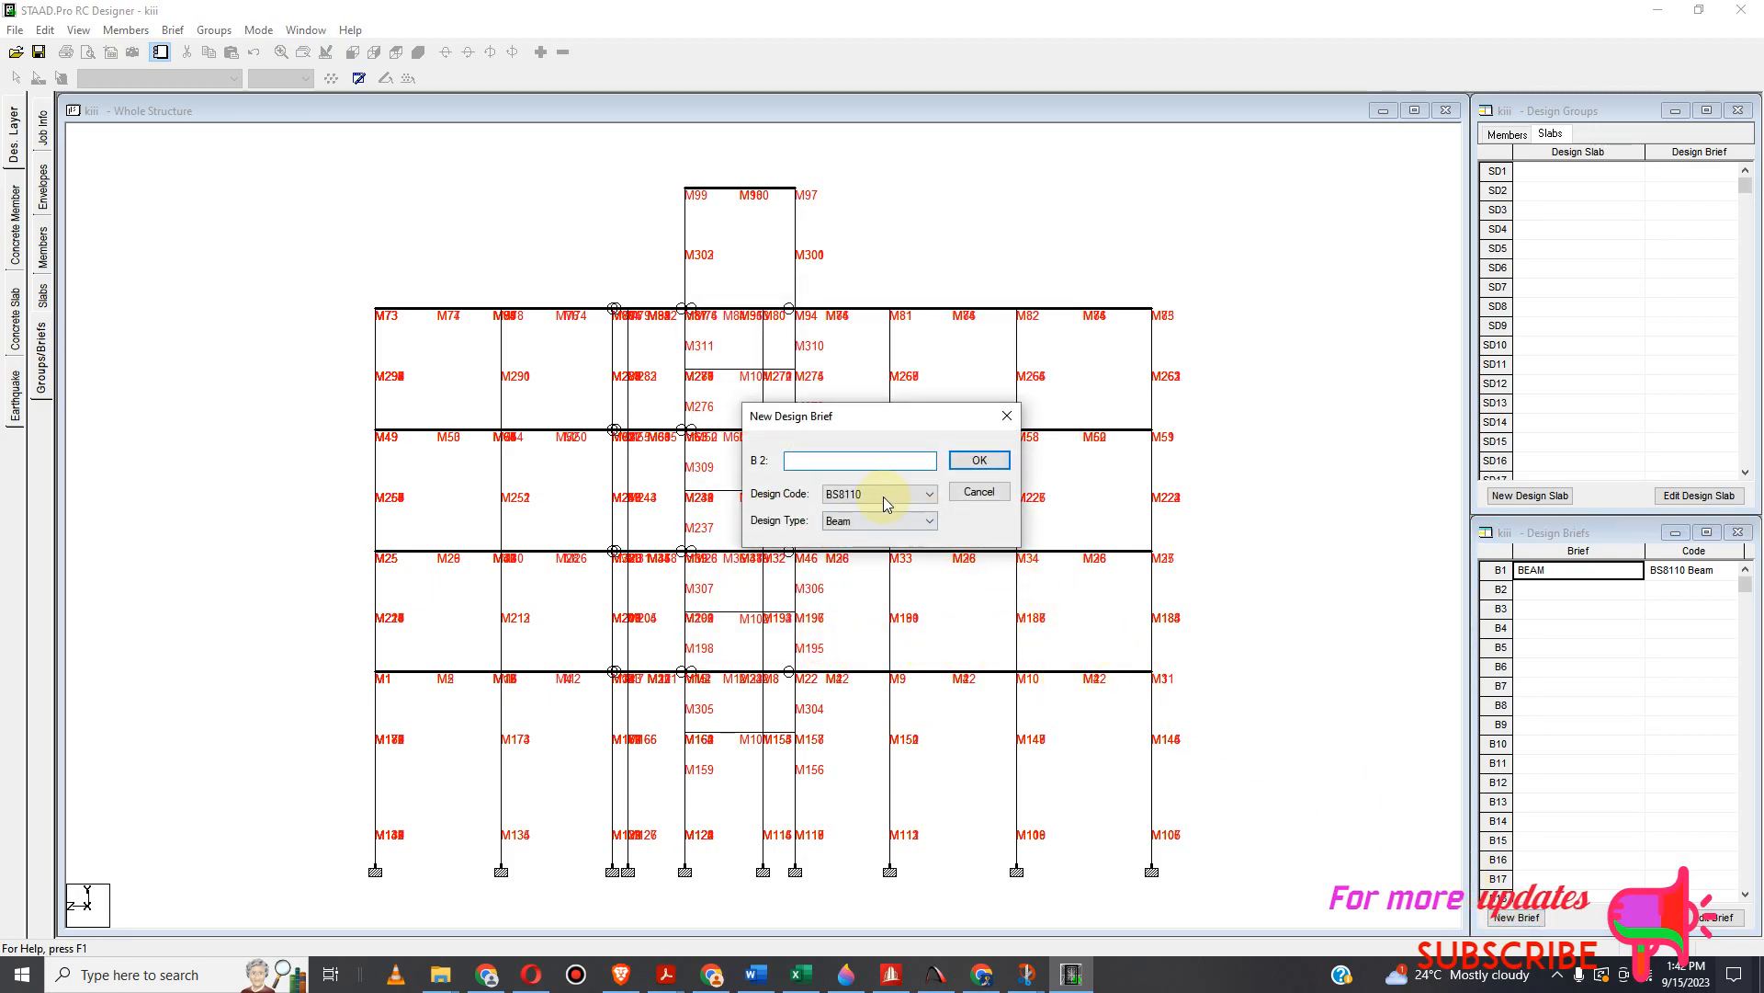
{"action": "type", "text": "COLUMN"}
{"action": "left_click", "coordinate": [894, 545]}
{"action": "left_click", "coordinate": [982, 461]}
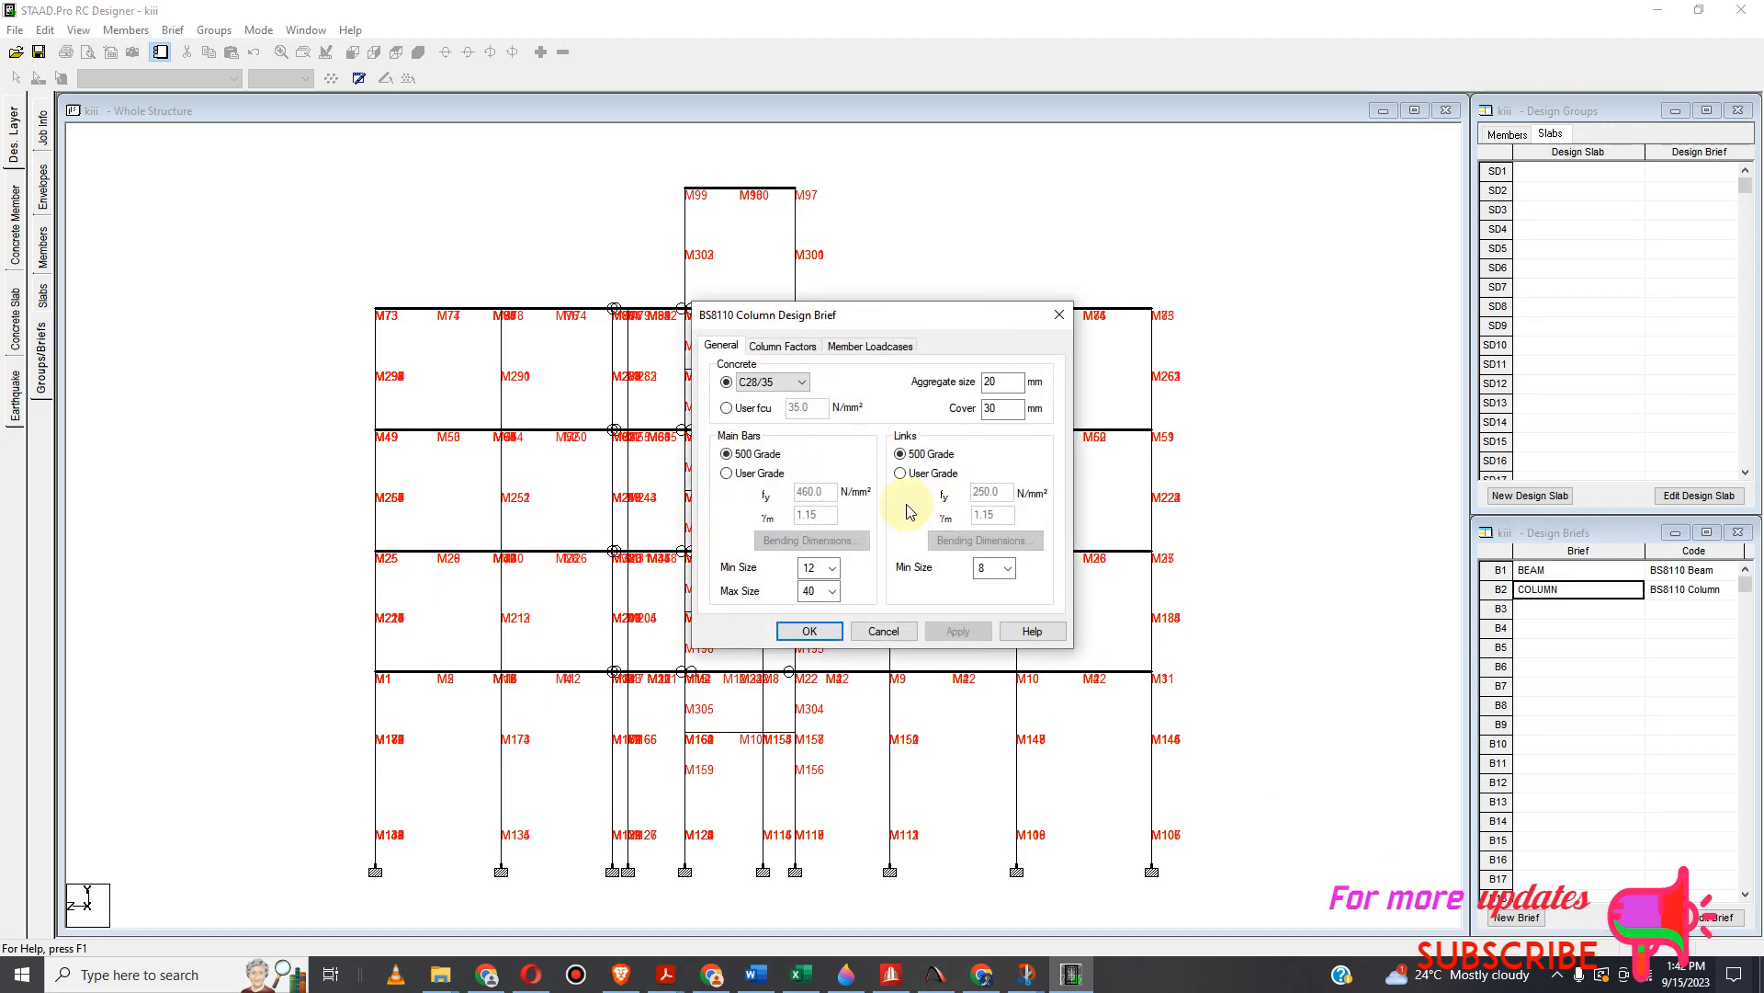
Set the column brief's concrete class to C25/30 and its cover to 35 mm
{"action": "left_click", "coordinate": [796, 384]}
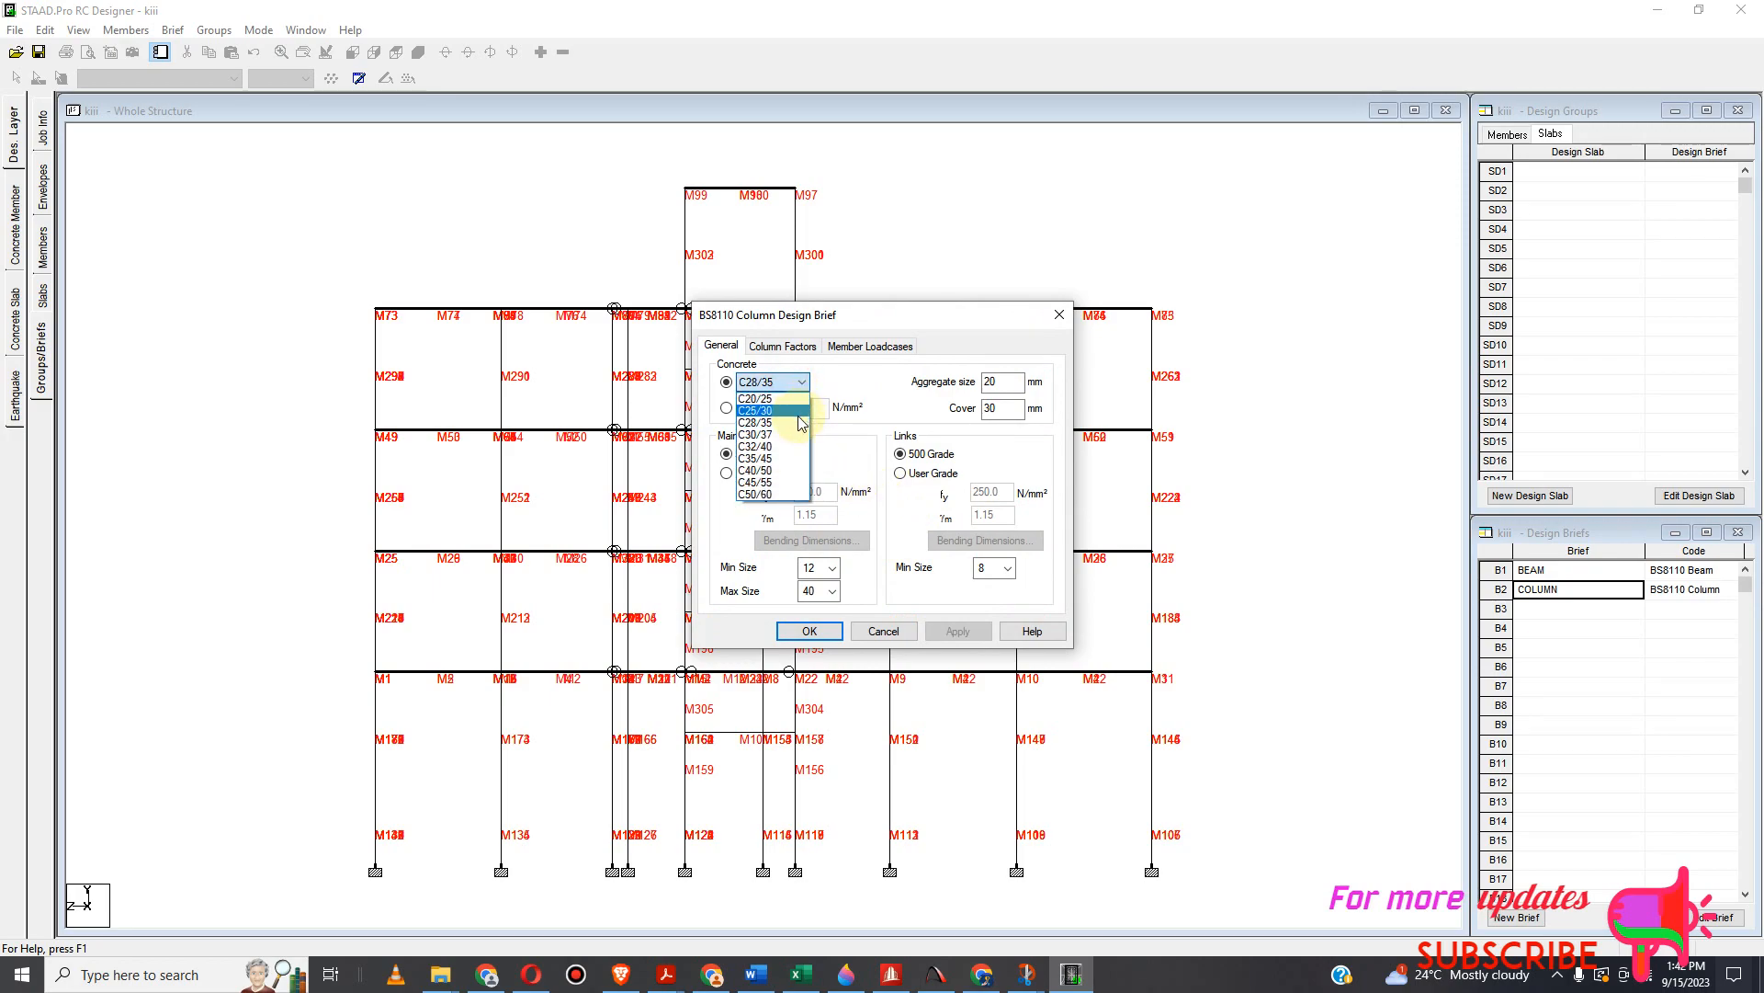
{"action": "left_click", "coordinate": [788, 410]}
{"action": "left_click", "coordinate": [802, 381]}
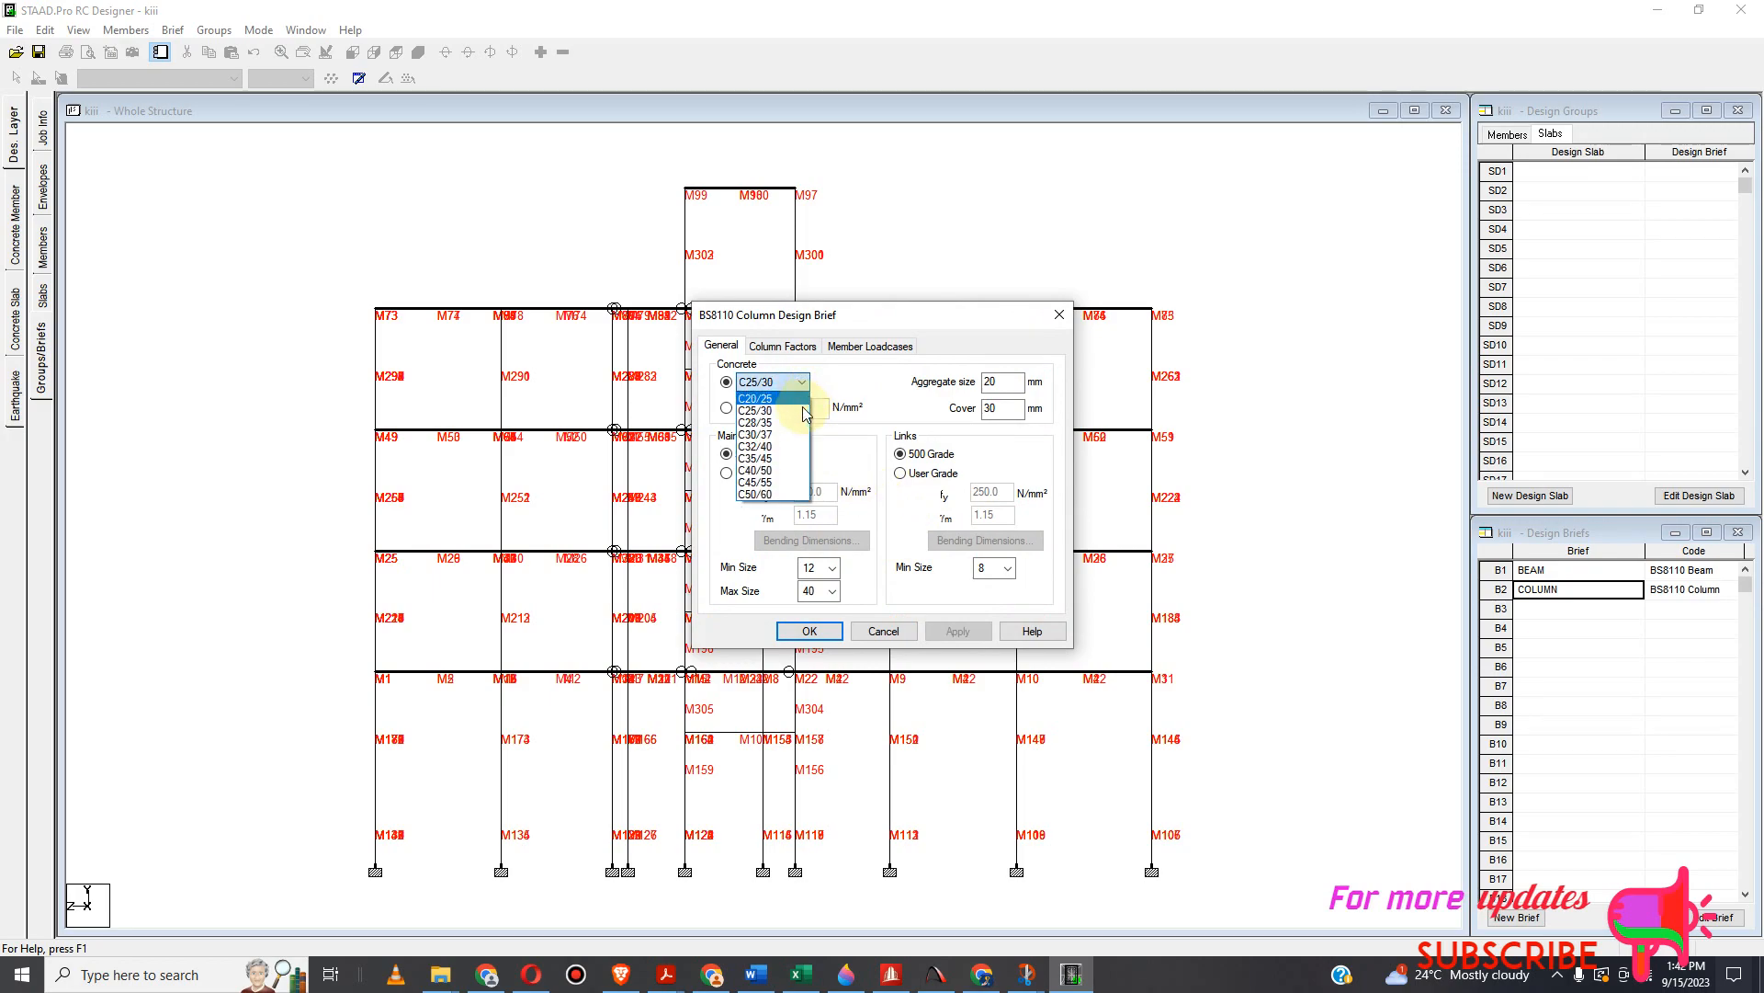
{"action": "left_click", "coordinate": [796, 410]}
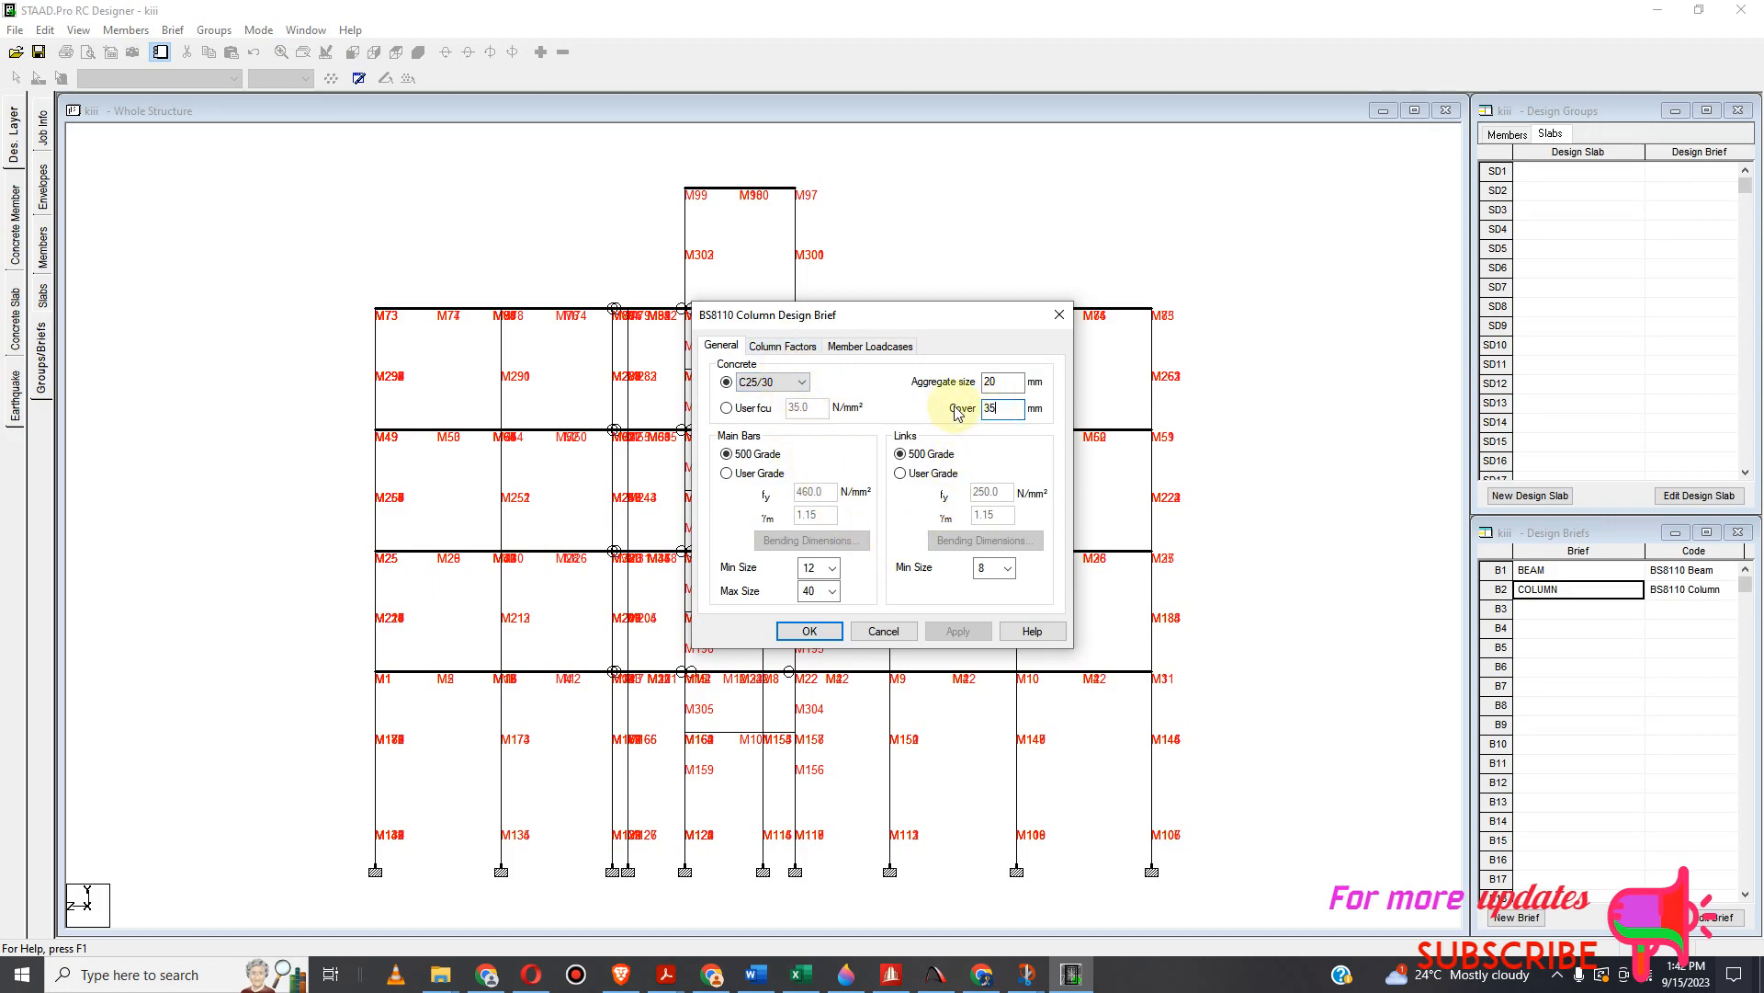
Add the available member load cases to the column design brief and accept the brief
{"action": "left_click", "coordinate": [782, 347]}
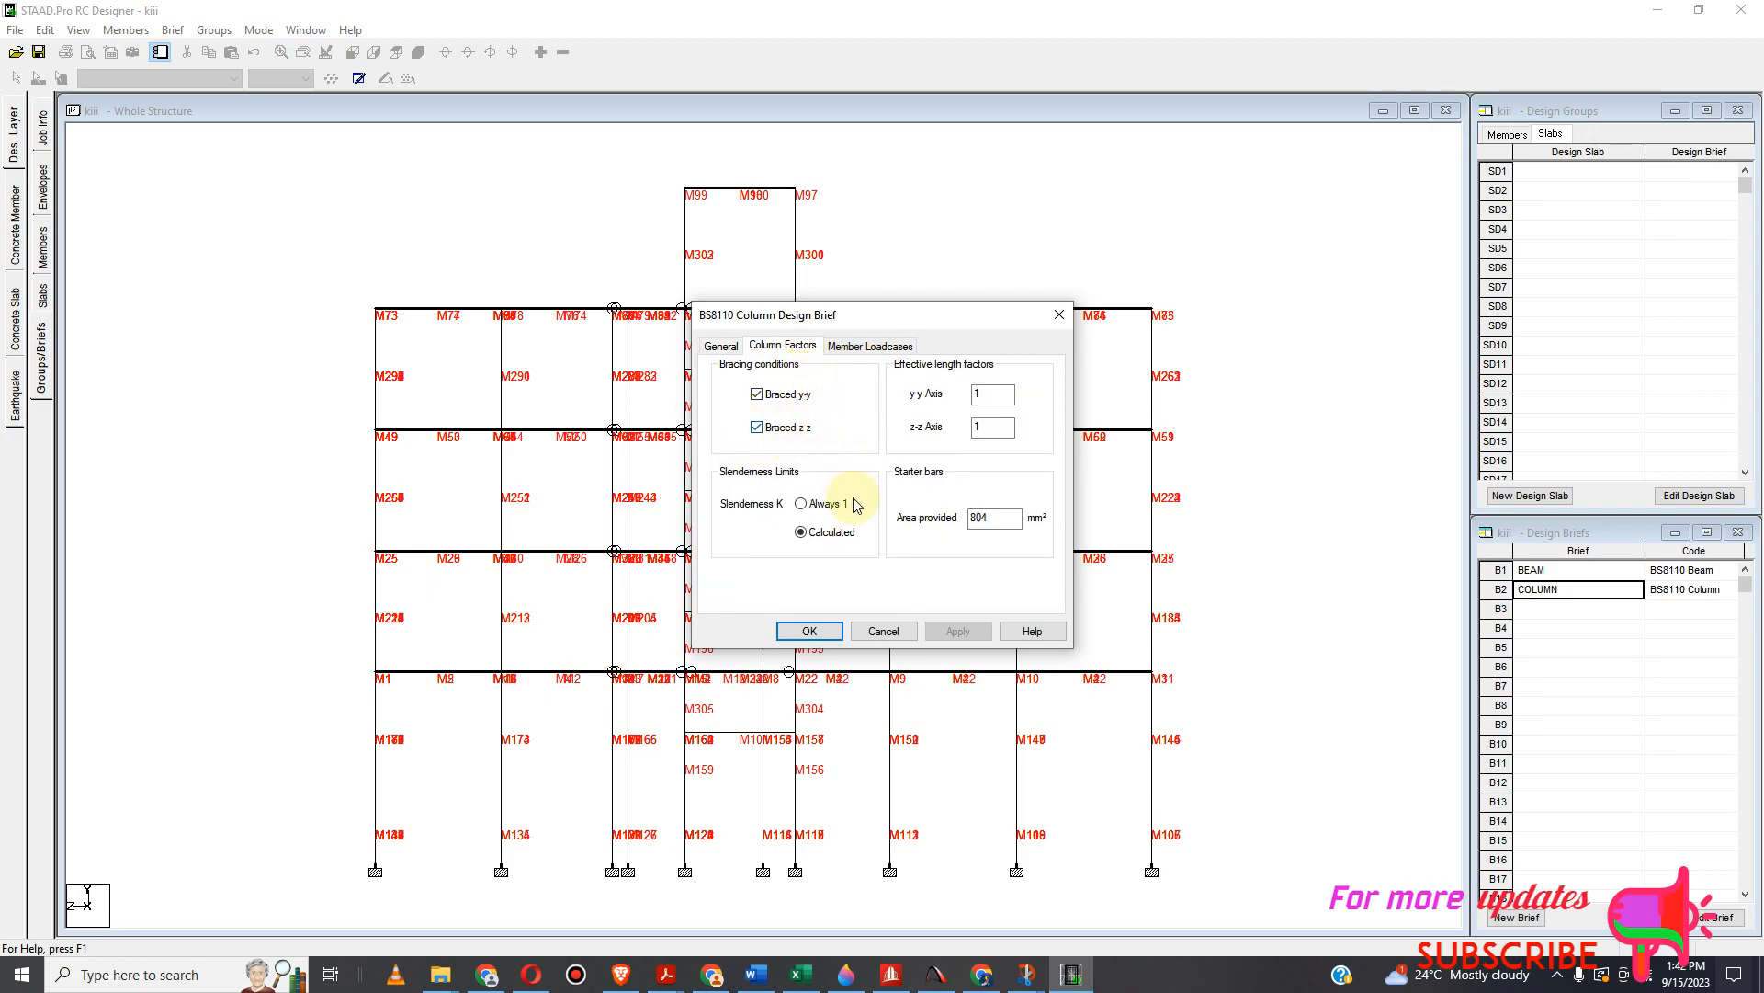
{"action": "left_click", "coordinate": [871, 346]}
{"action": "left_click_drag", "start_coordinate": [781, 403], "coordinate": [832, 448]}
{"action": "left_click", "coordinate": [884, 421]}
{"action": "left_click", "coordinate": [810, 630]}
{"action": "left_click", "coordinate": [947, 525]}
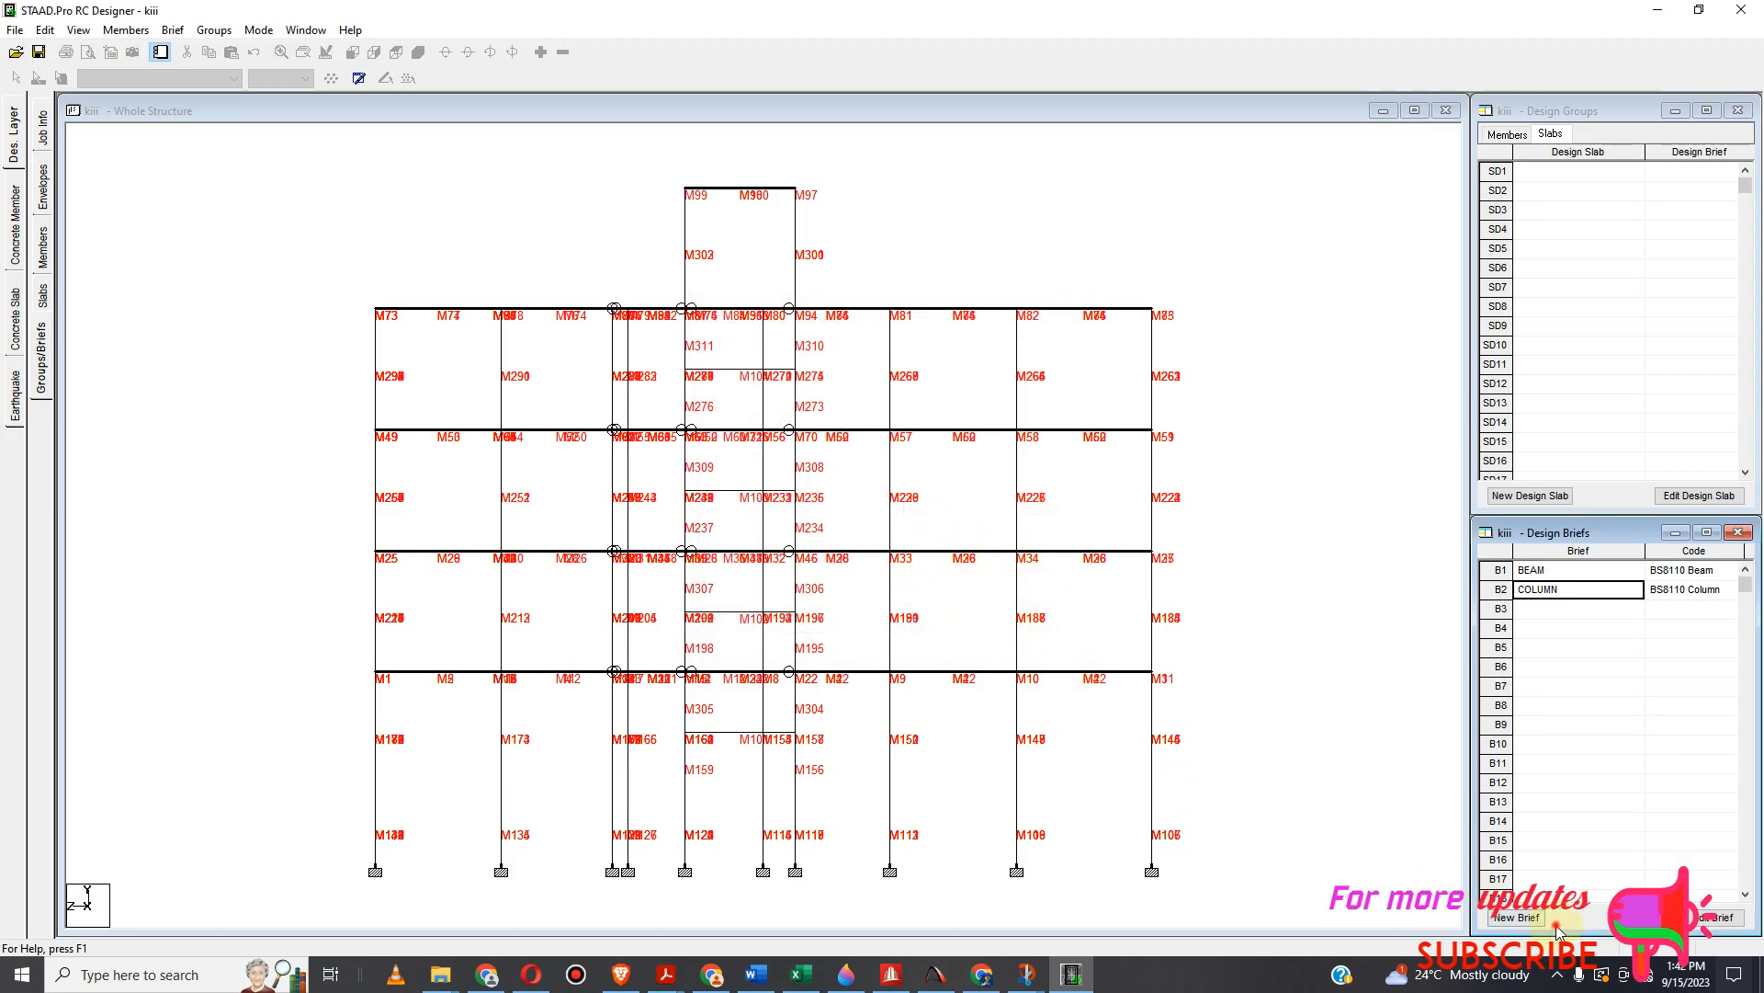
Create a BS8110 slab design brief named SLAB with 20 mm top and bottom cover and C25/30 concrete
{"action": "left_click", "coordinate": [1517, 917]}
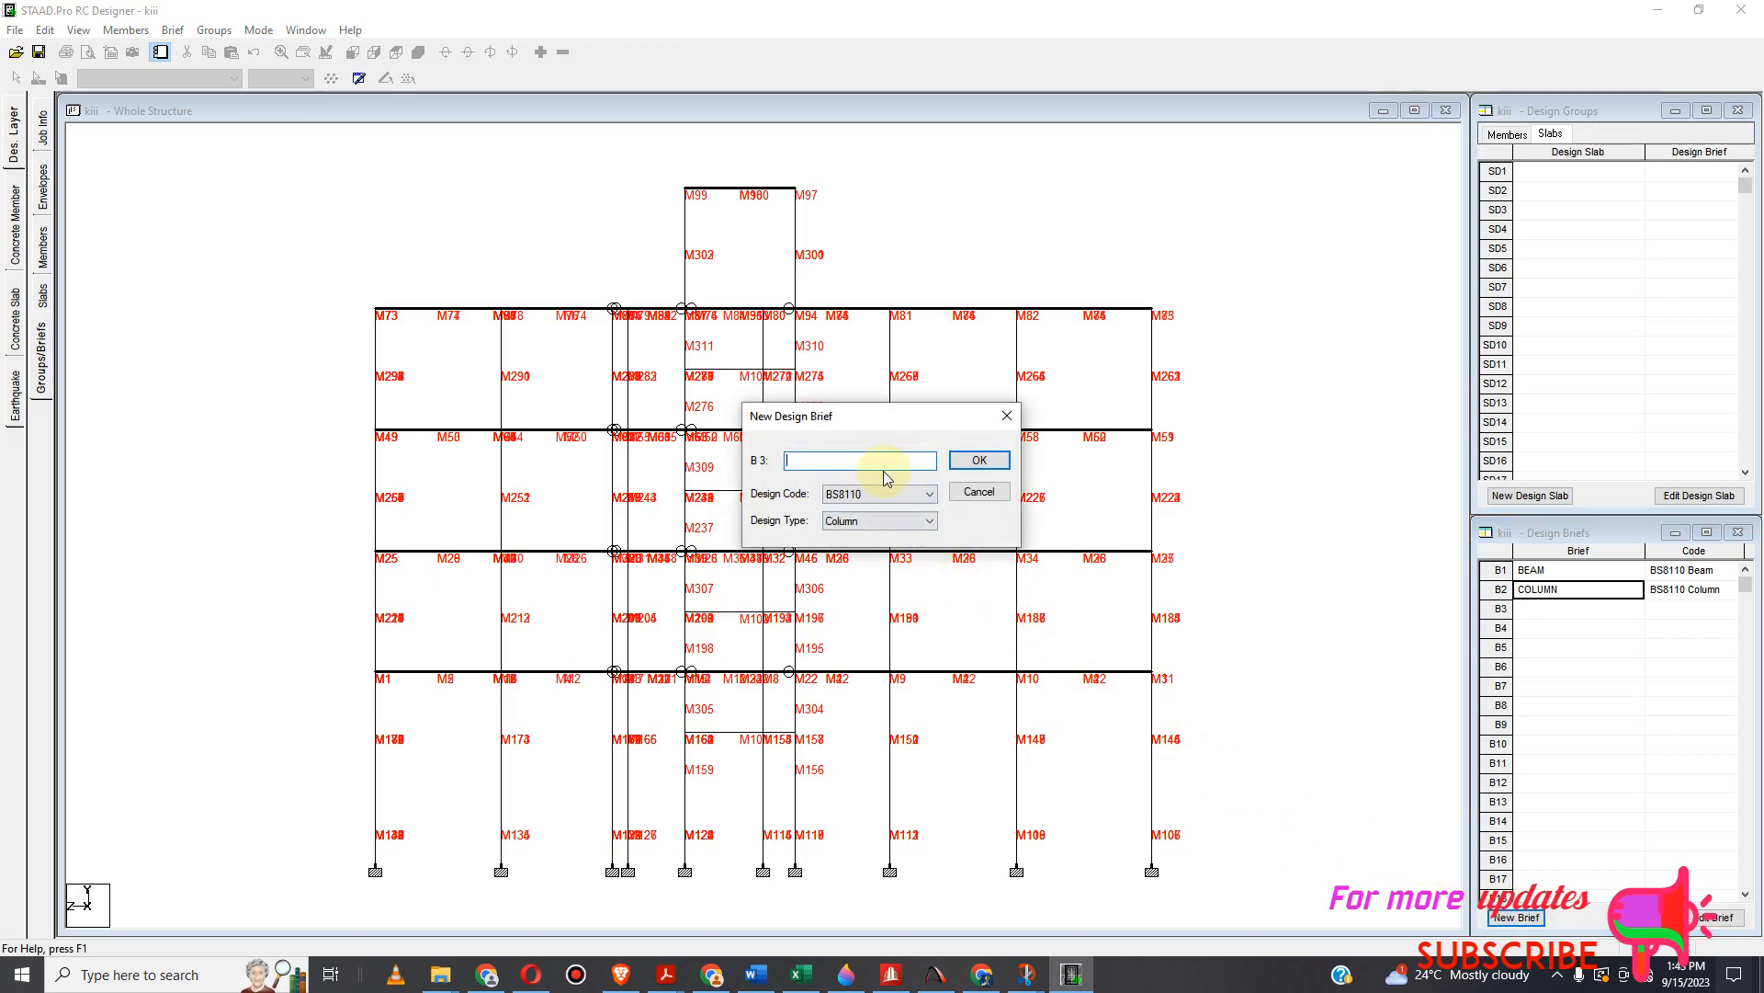
{"action": "type", "text": "SLAB"}
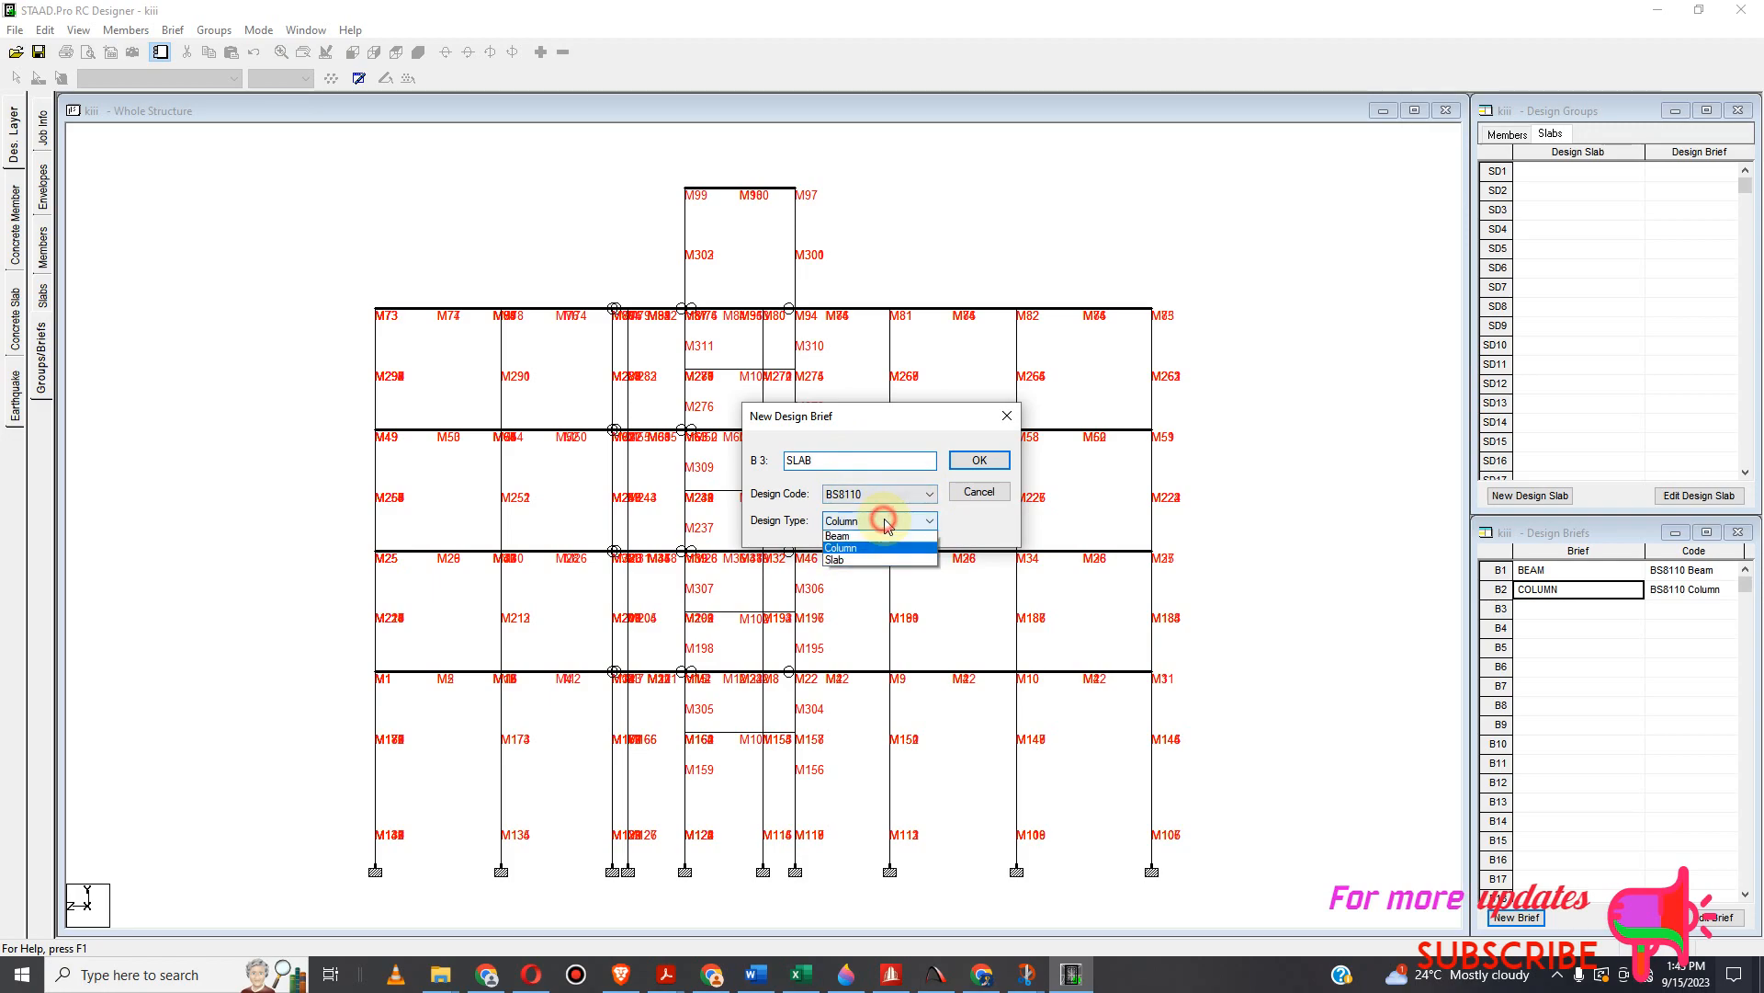
{"action": "left_click", "coordinate": [892, 557]}
{"action": "left_click", "coordinate": [979, 460]}
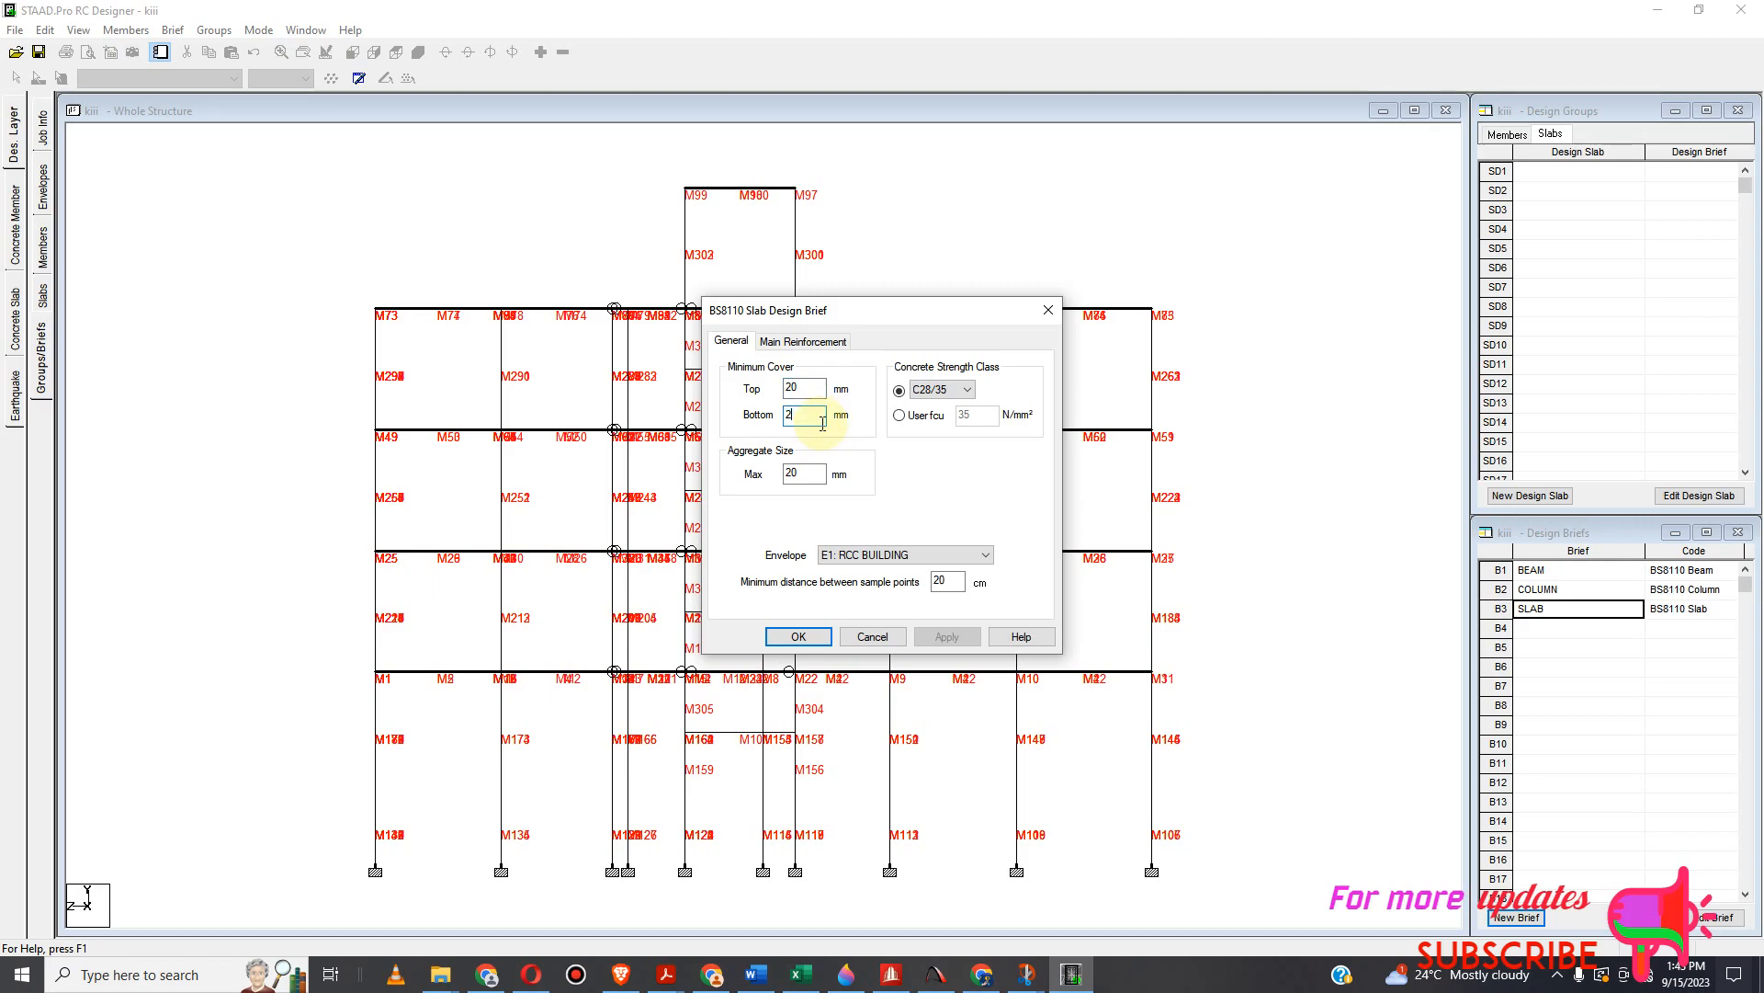
{"action": "left_click", "coordinate": [956, 391]}
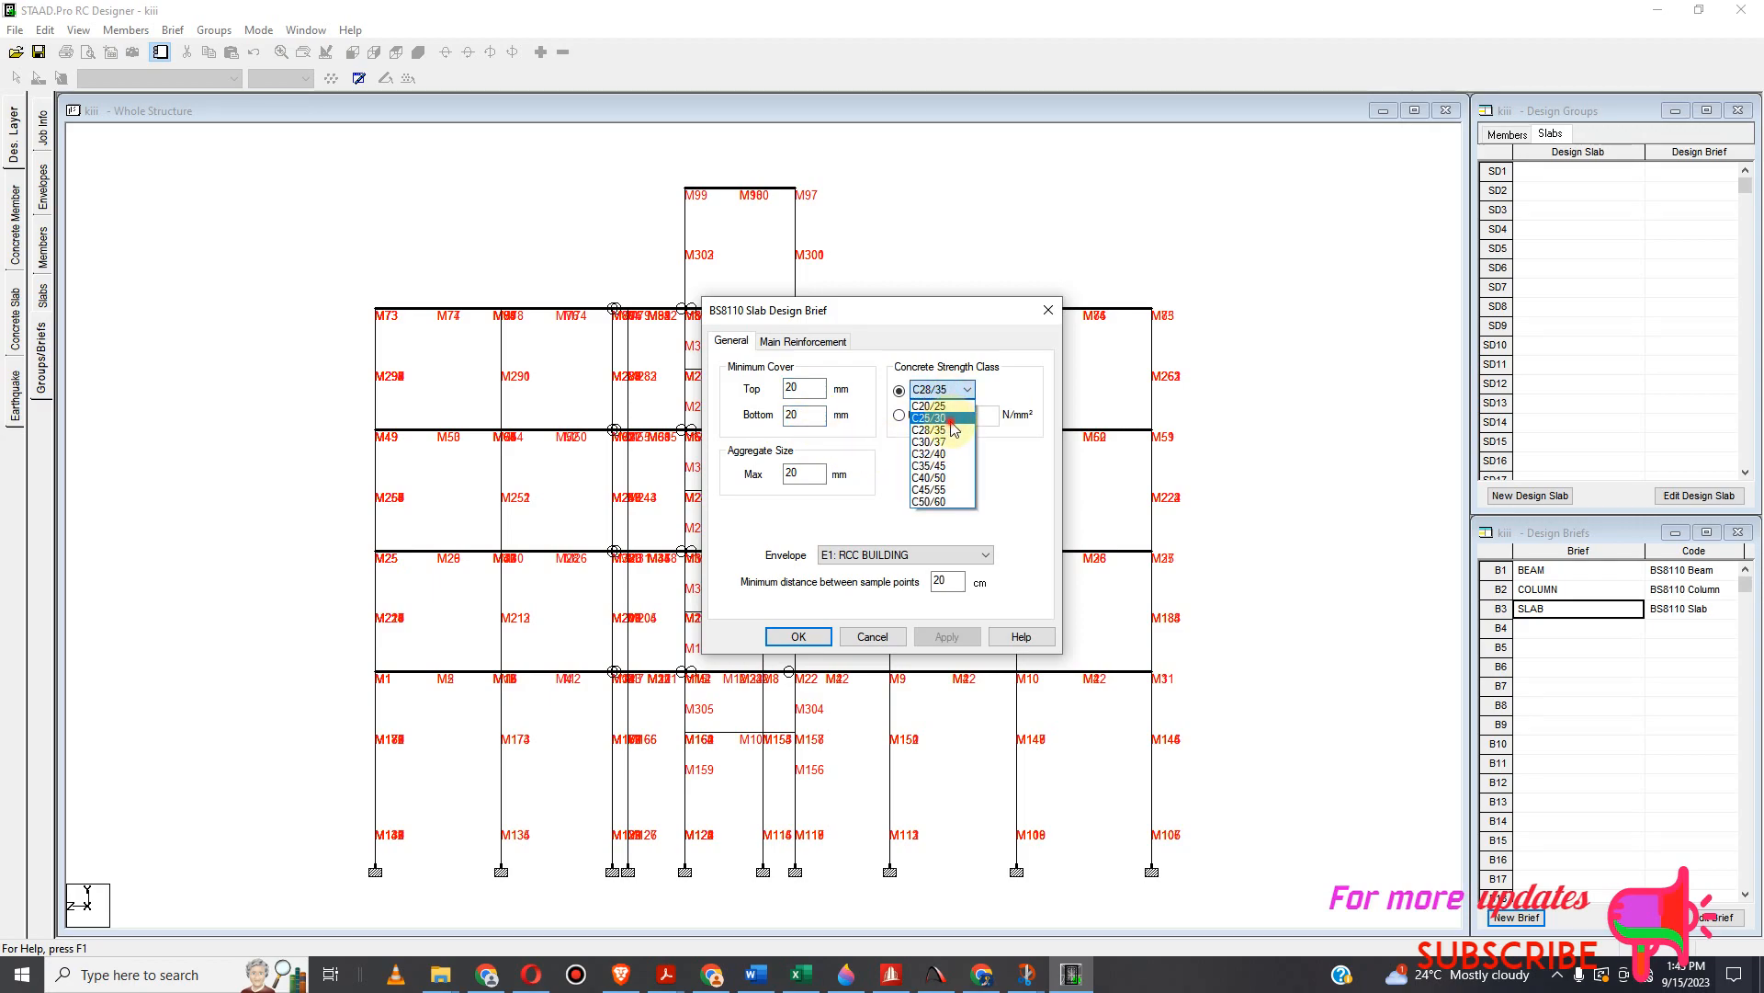
{"action": "left_click", "coordinate": [928, 418]}
Set the slab brief's main reinforcement design to fixed spacing, with 200 mm X and Y spacing for the top and bottom bars
{"action": "left_click", "coordinate": [799, 341]}
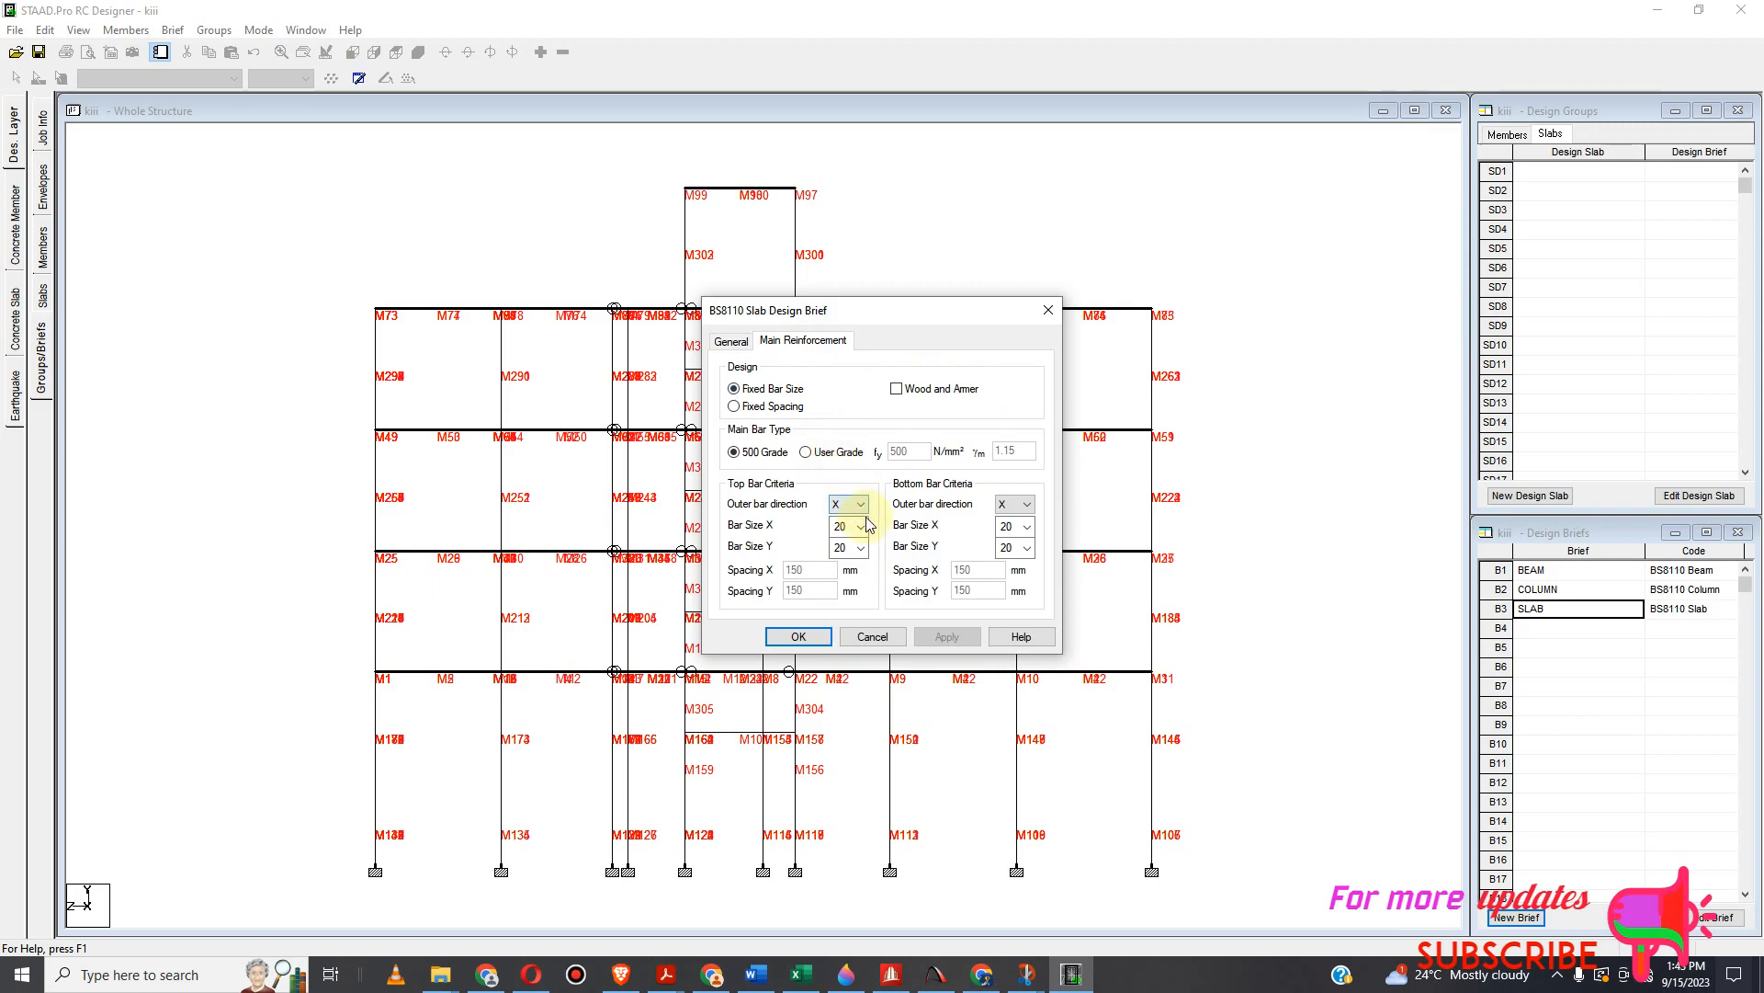
{"action": "left_click", "coordinate": [738, 409]}
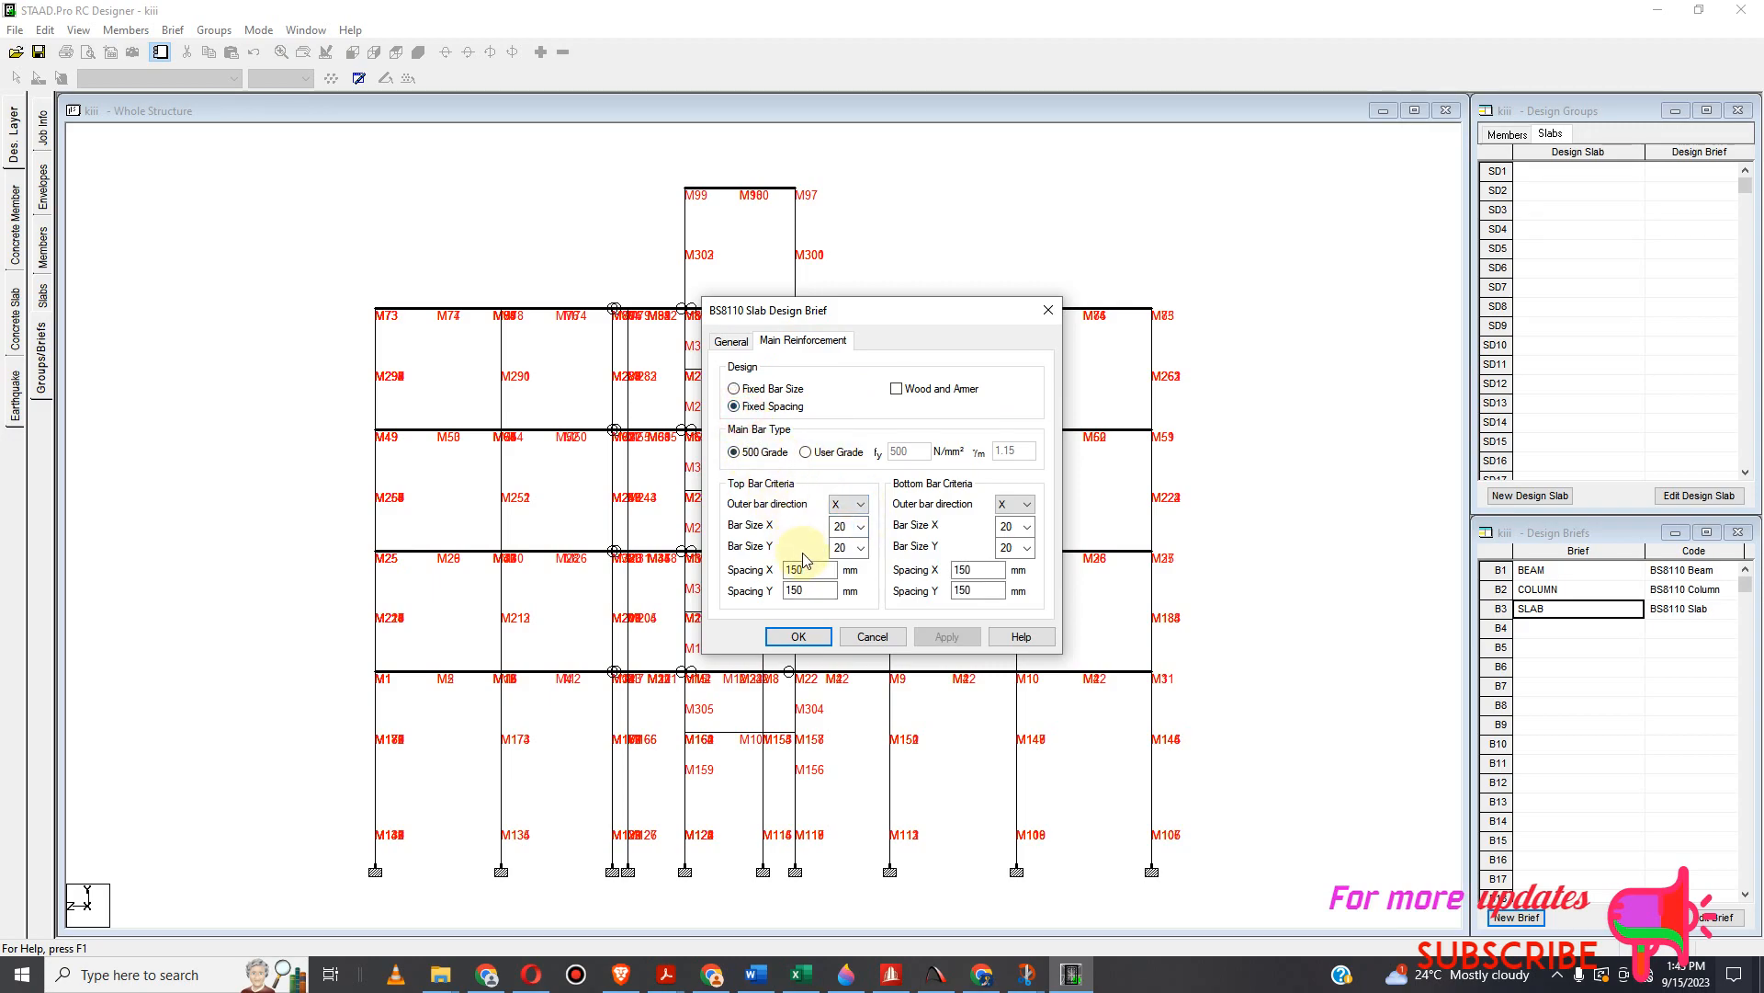
{"action": "type", "text": "200"}
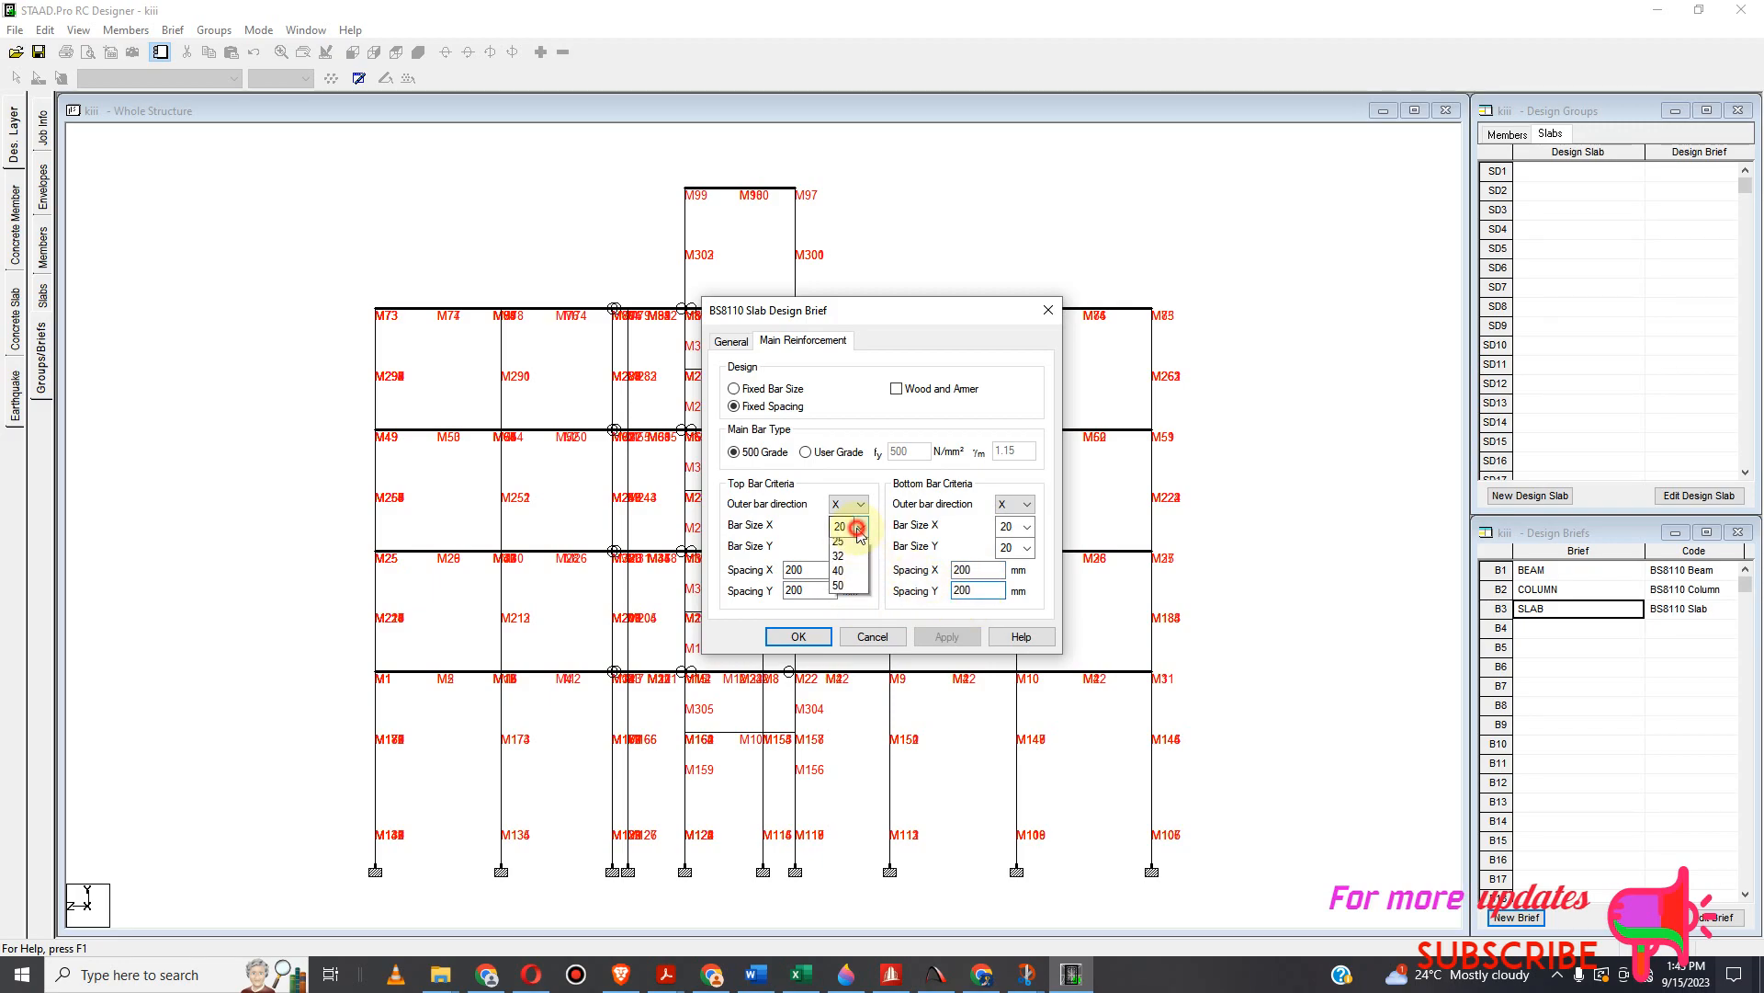
Set the slab brief's top bar sizes in X and Y to 10
{"action": "left_click", "coordinate": [861, 526]}
{"action": "left_click", "coordinate": [865, 565]}
{"action": "left_click", "coordinate": [861, 548]}
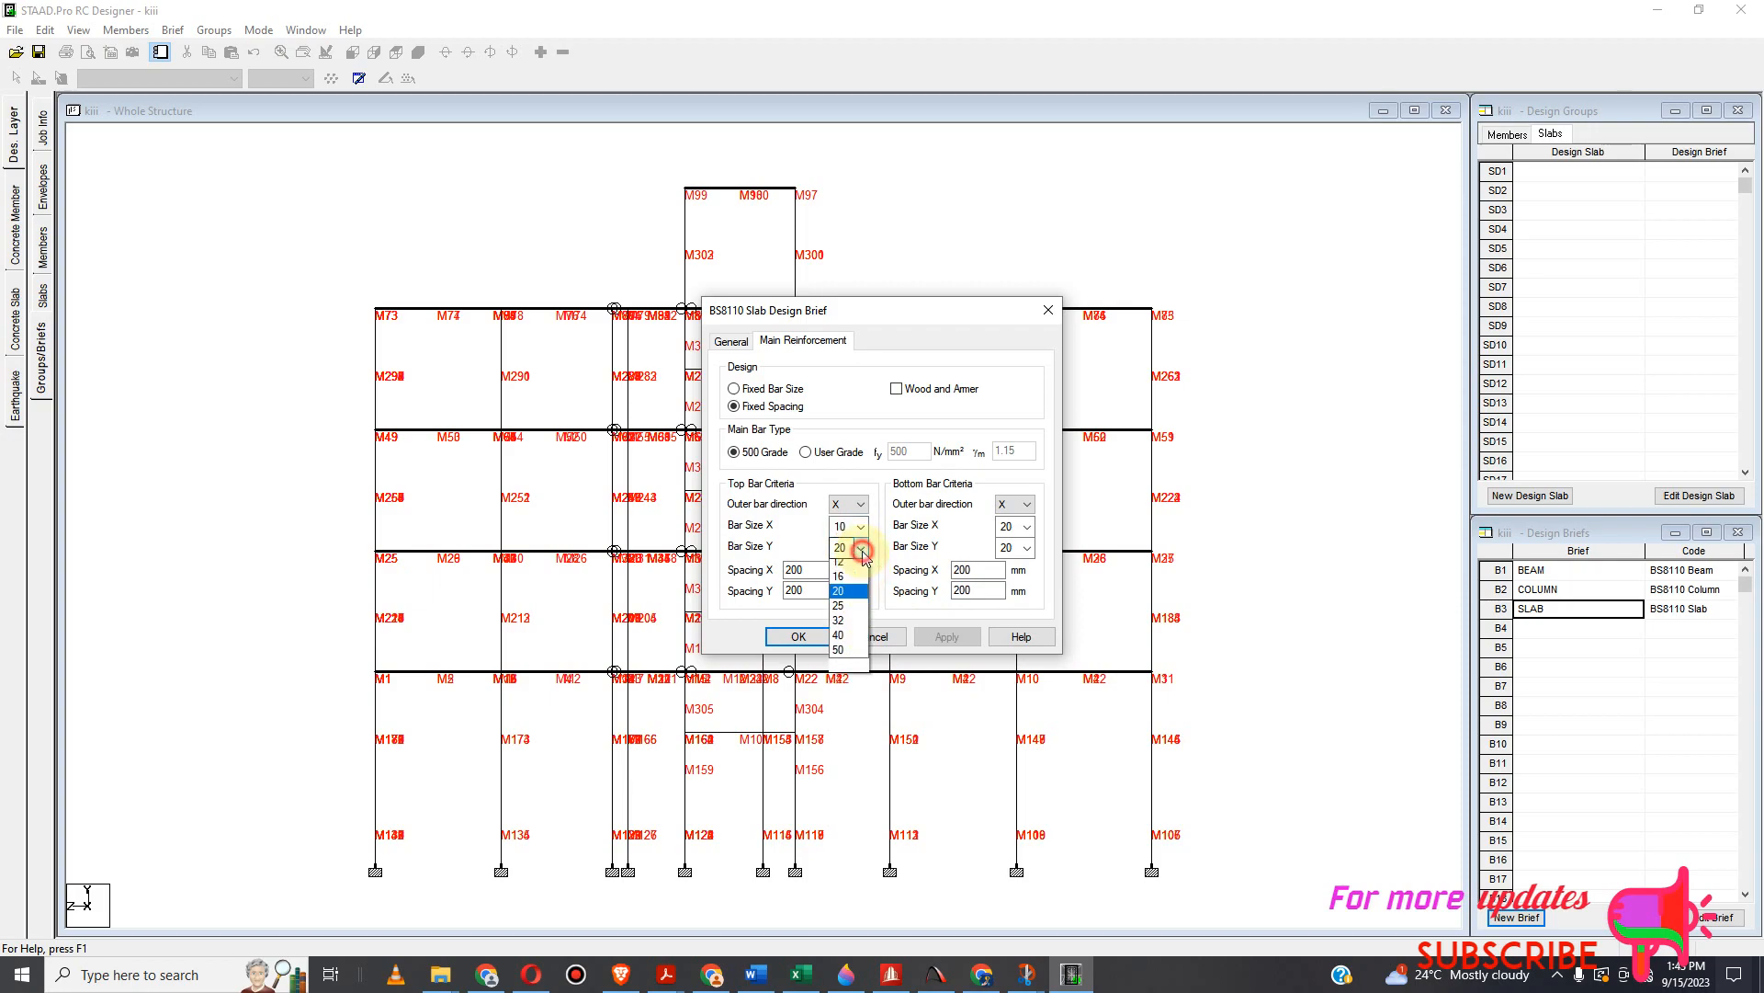
{"action": "left_click", "coordinate": [850, 586]}
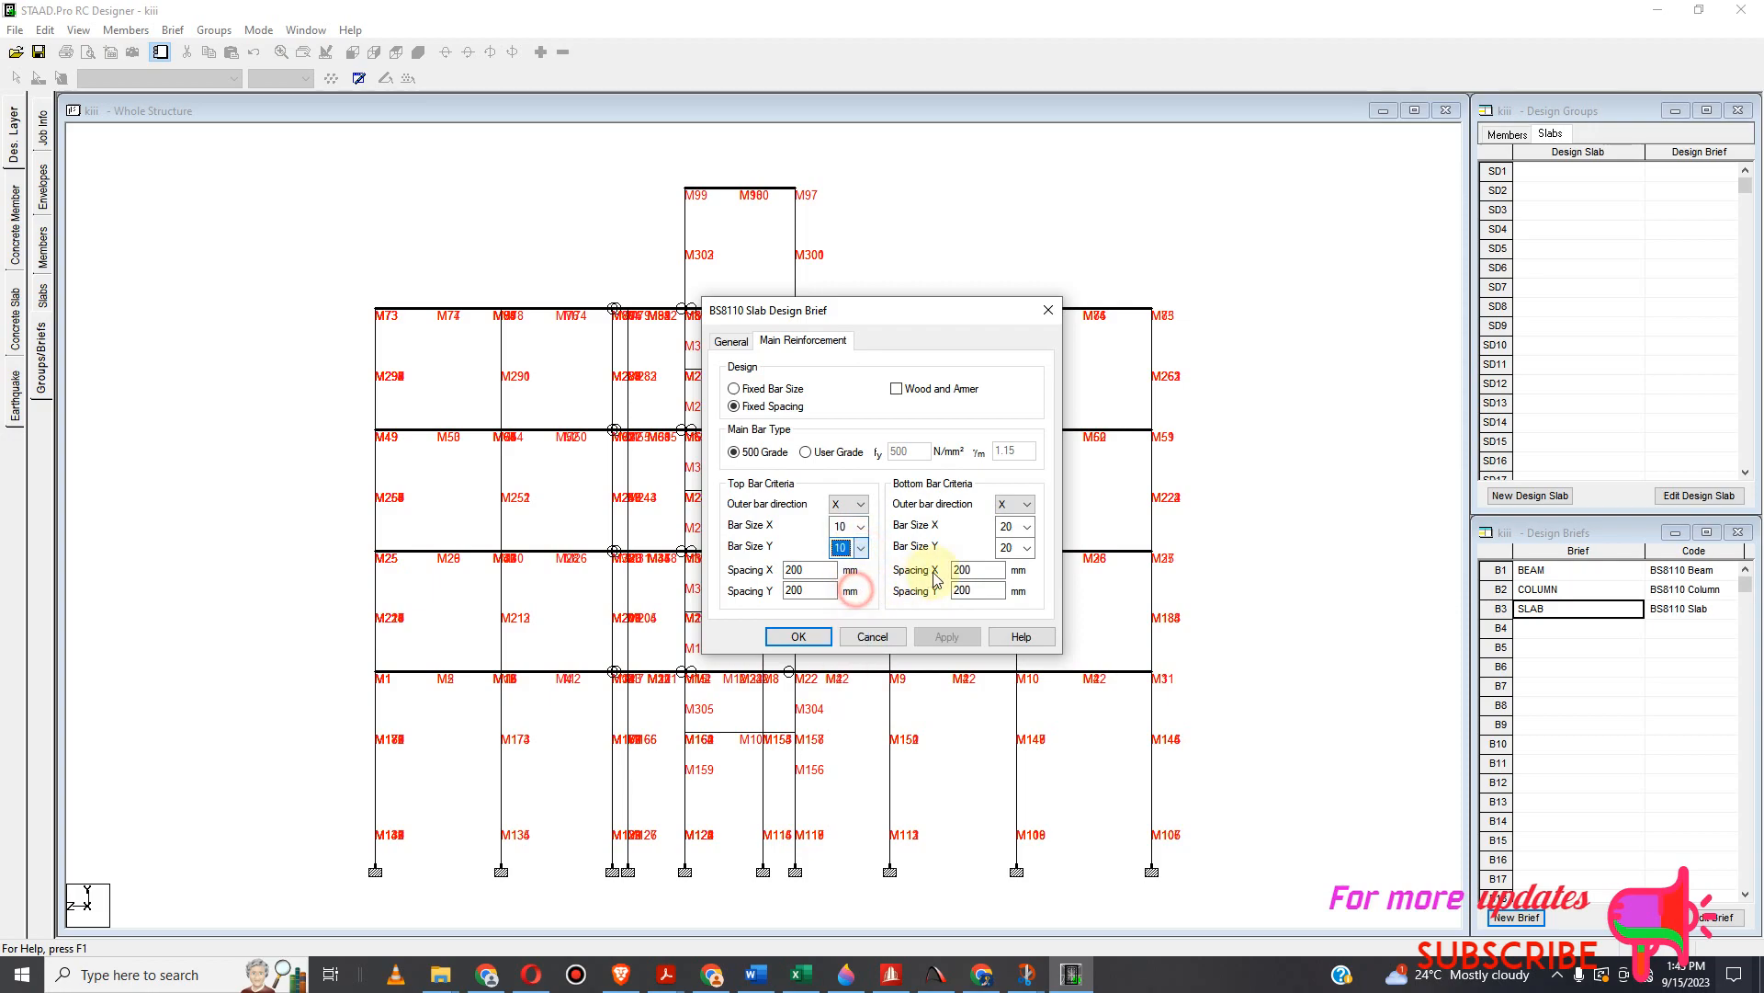
Set the slab brief's bottom bar sizes in X and Y to 10 and accept the brief
{"action": "left_click", "coordinate": [1027, 526]}
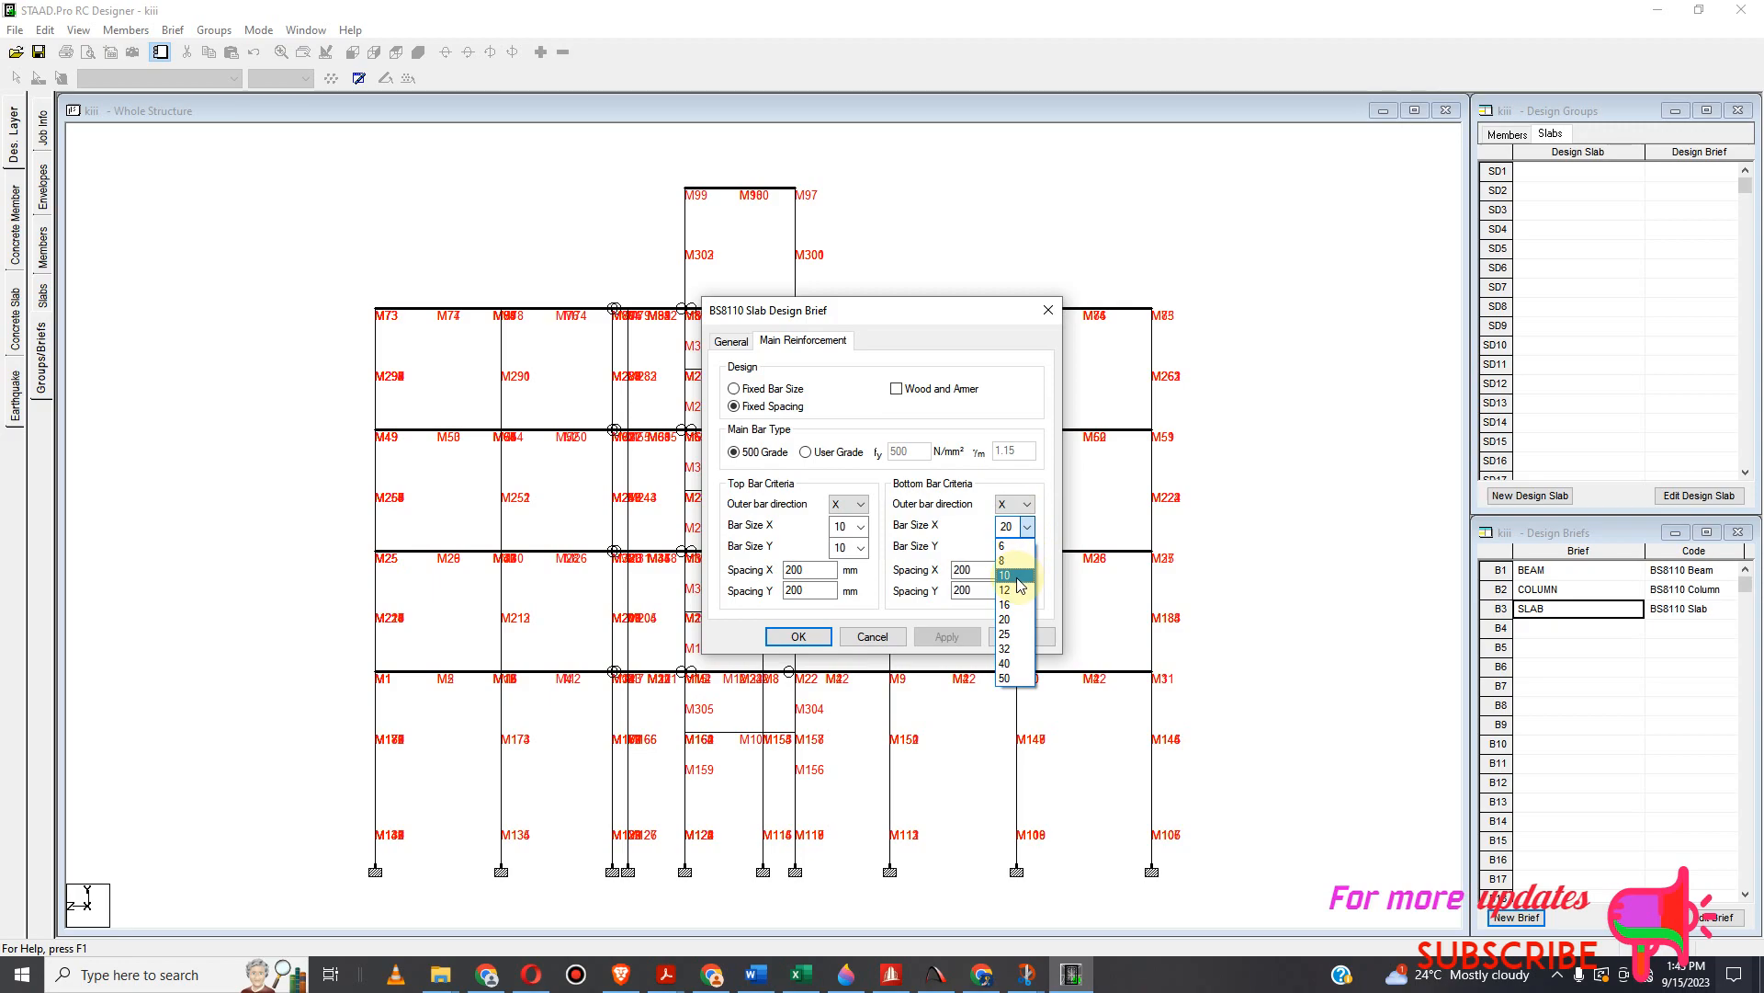
{"action": "left_click", "coordinate": [1016, 575]}
{"action": "left_click", "coordinate": [1028, 527]}
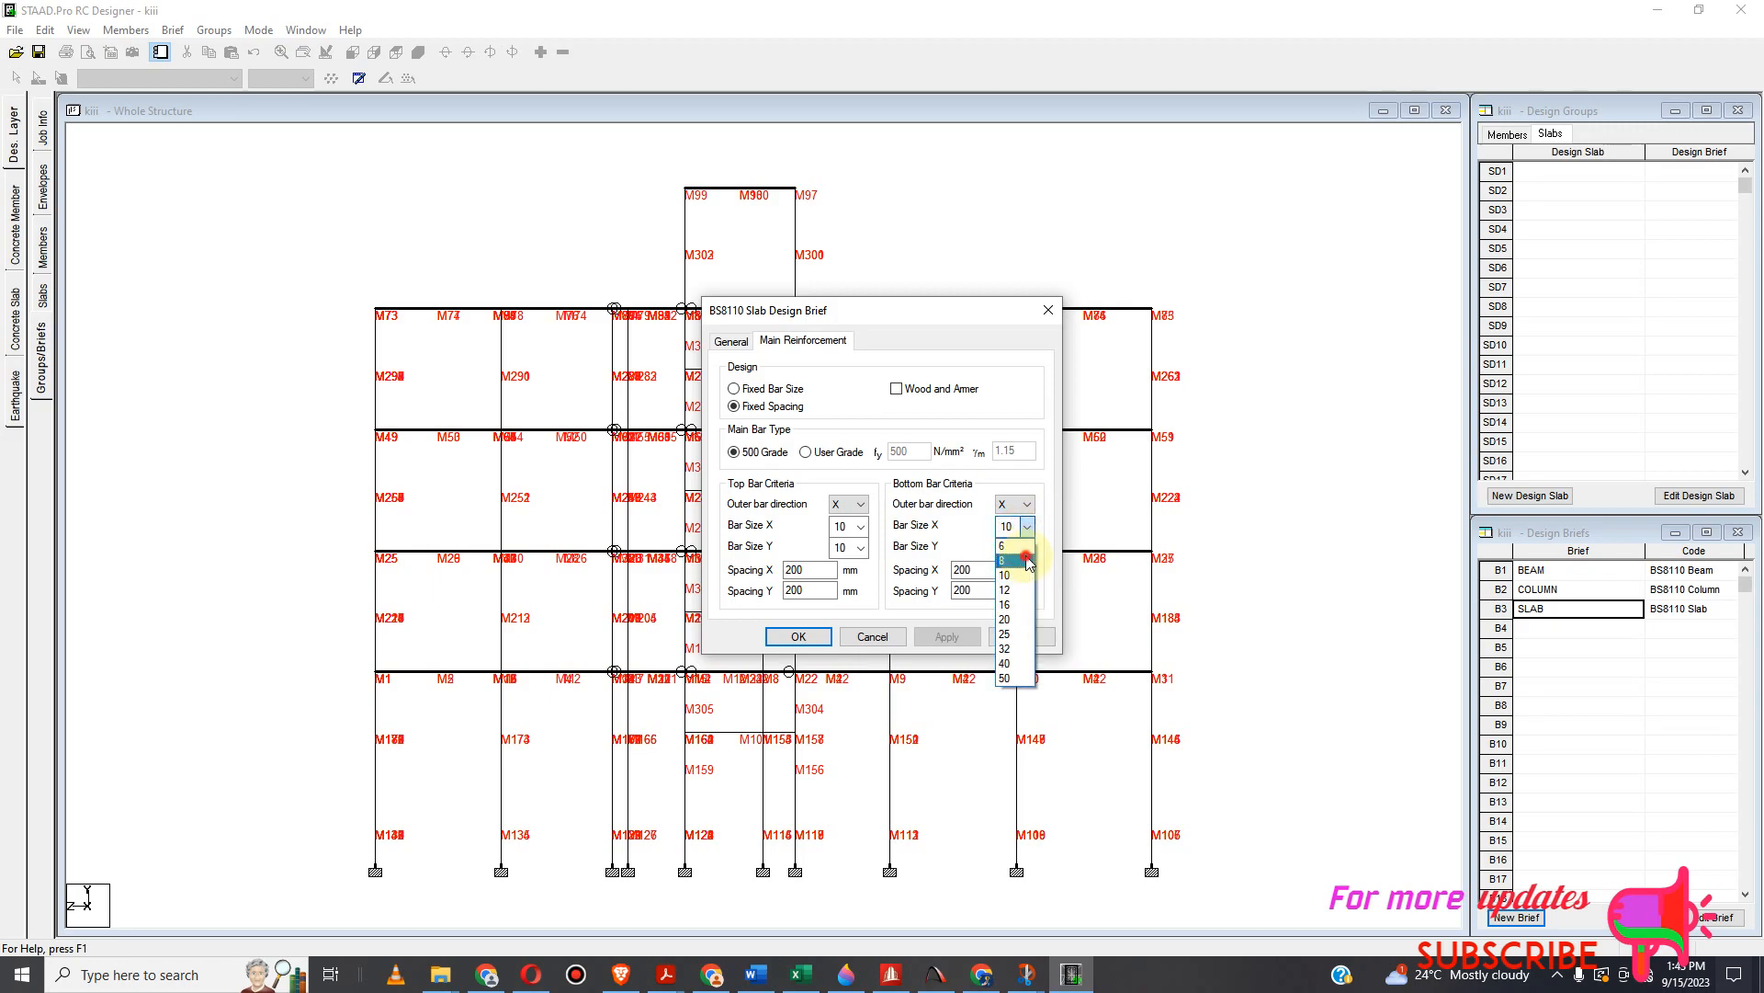
{"action": "left_click", "coordinate": [1006, 560]}
{"action": "left_click", "coordinate": [1027, 549]}
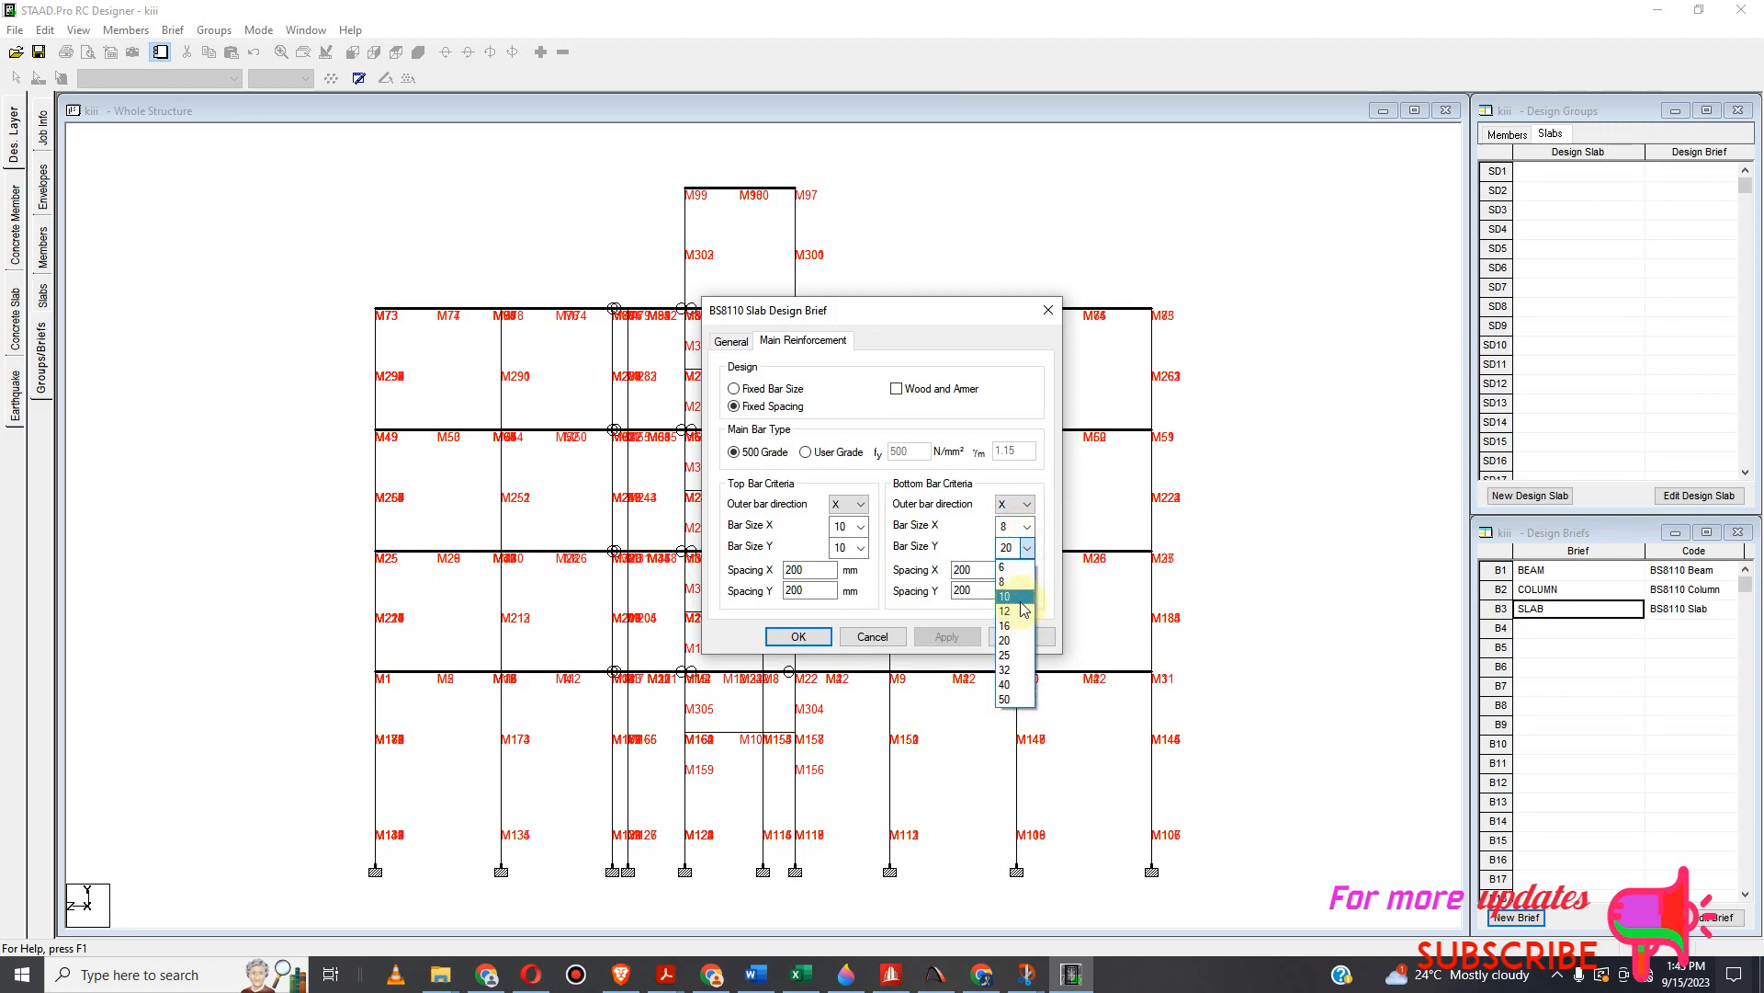
{"action": "left_click", "coordinate": [1017, 598]}
{"action": "left_click", "coordinate": [1027, 527]}
{"action": "left_click", "coordinate": [1016, 576]}
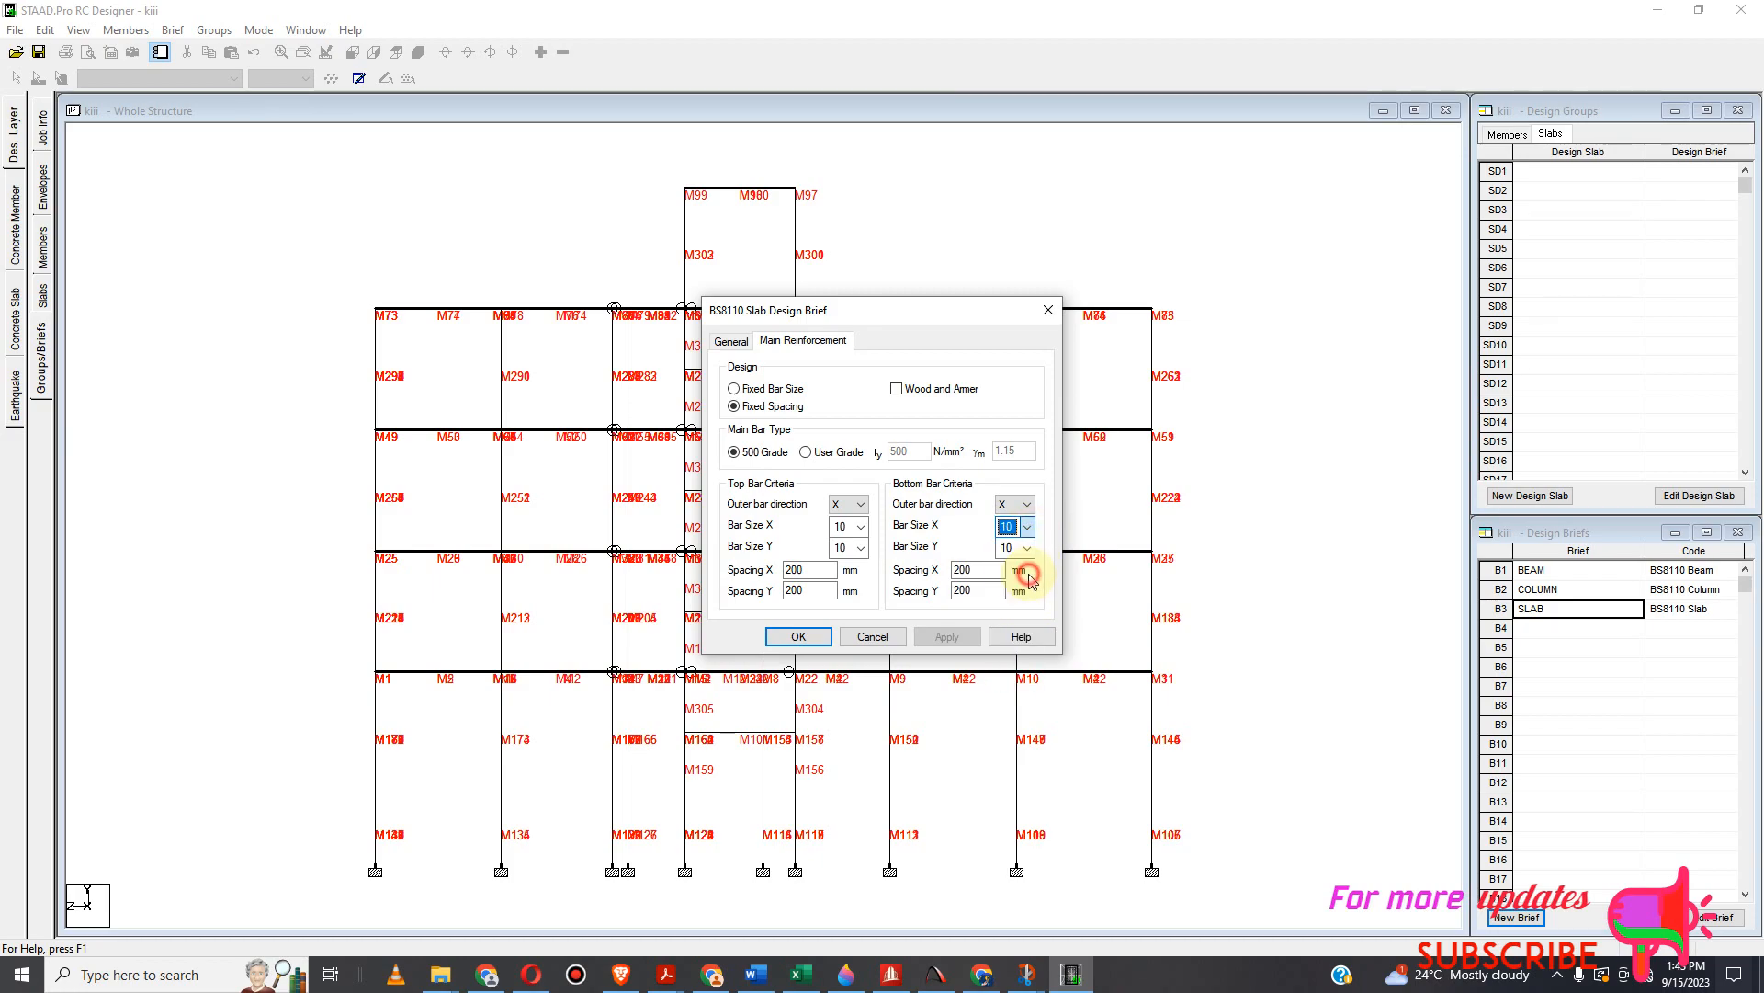
{"action": "left_click", "coordinate": [796, 637]}
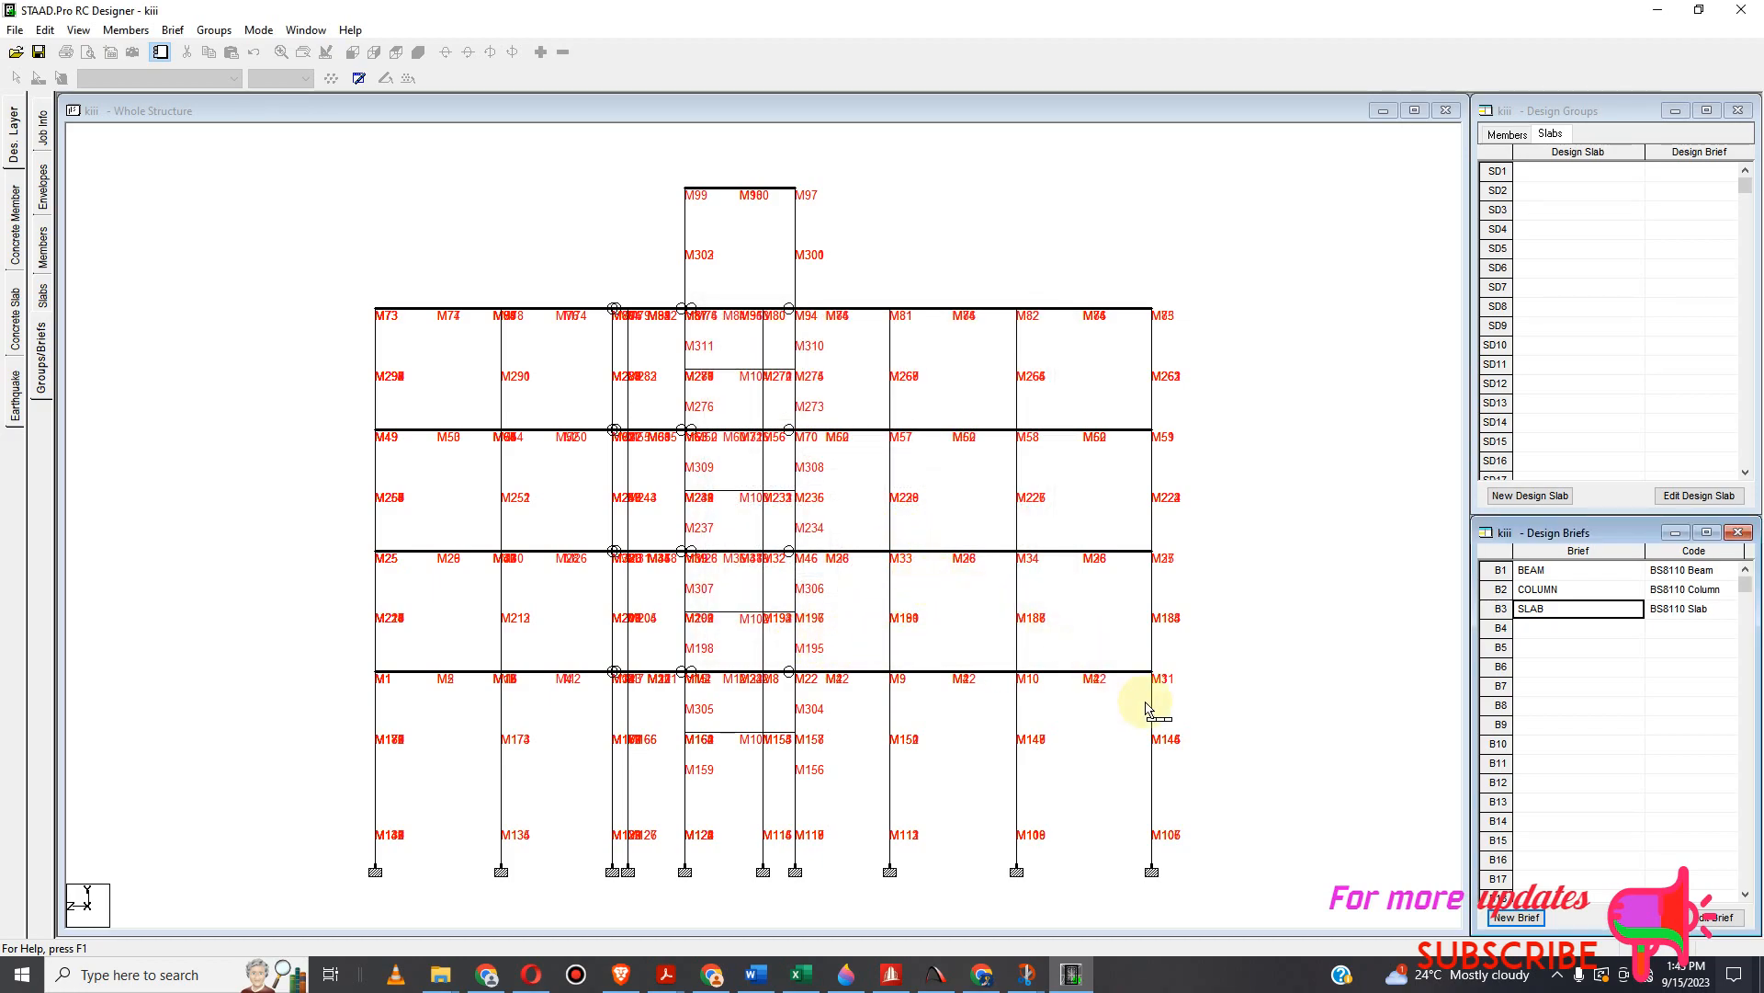
Edit the SLAB design brief to use the fixed bar size reinforcement design and accept it
{"action": "left_click", "coordinate": [1499, 608]}
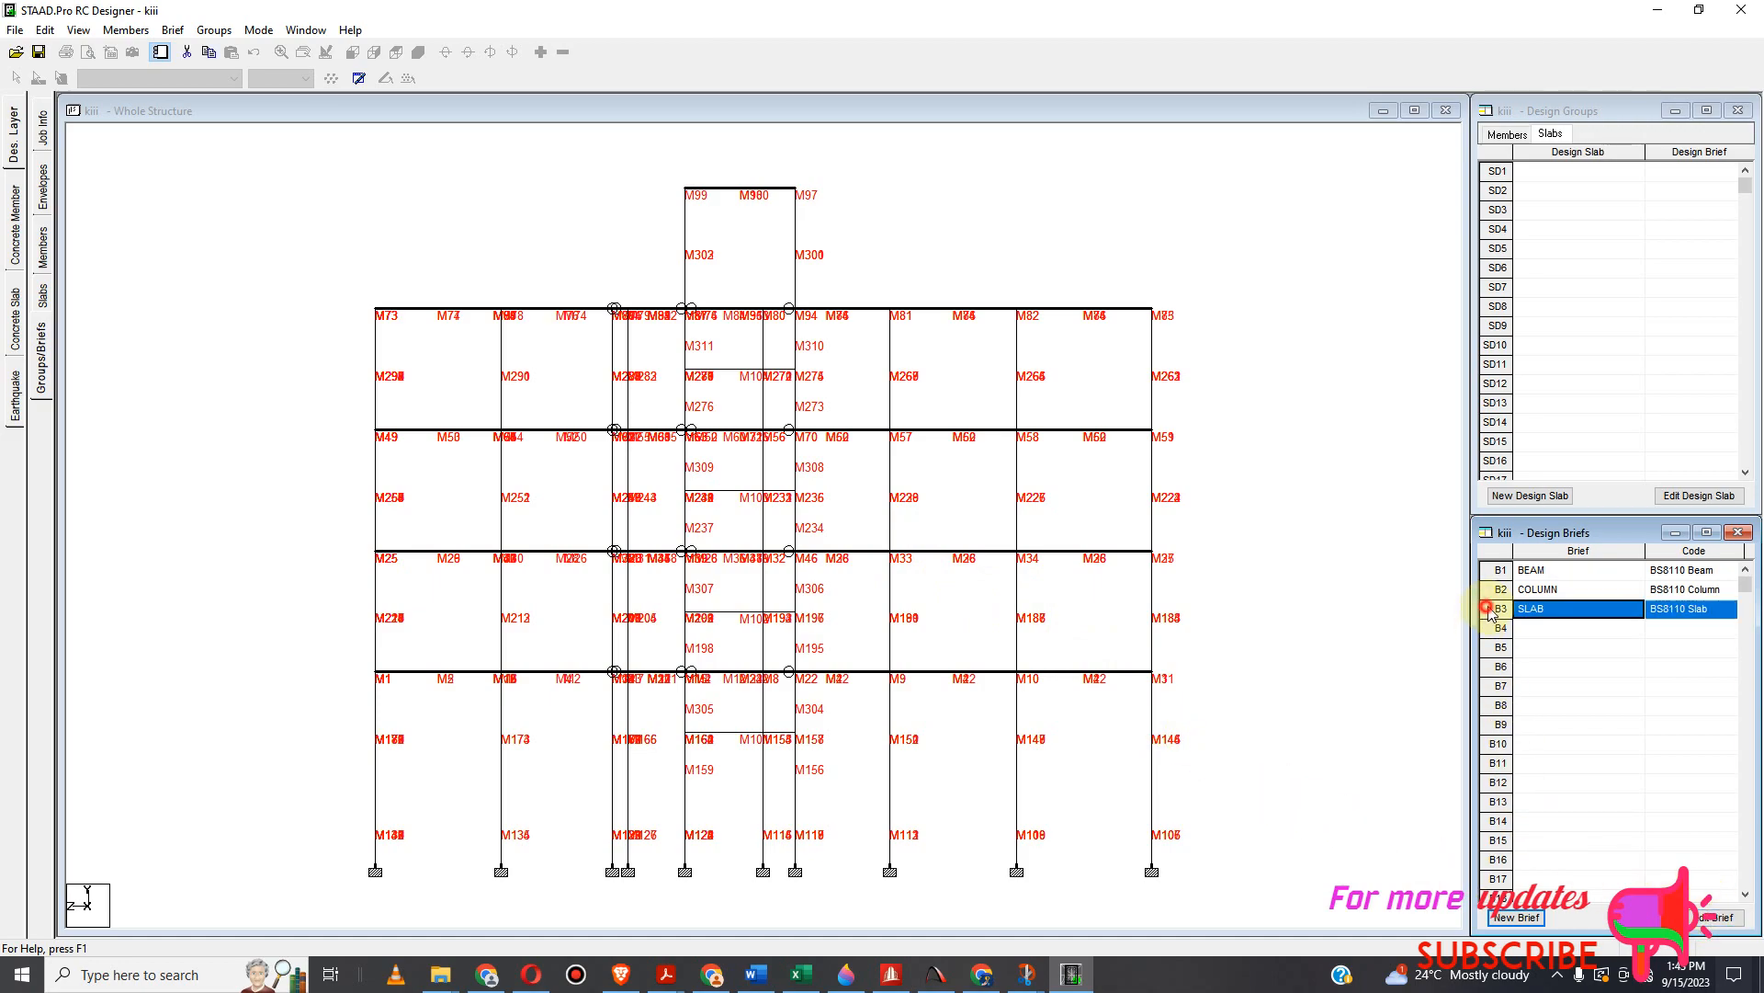
{"action": "left_click", "coordinate": [1715, 917]}
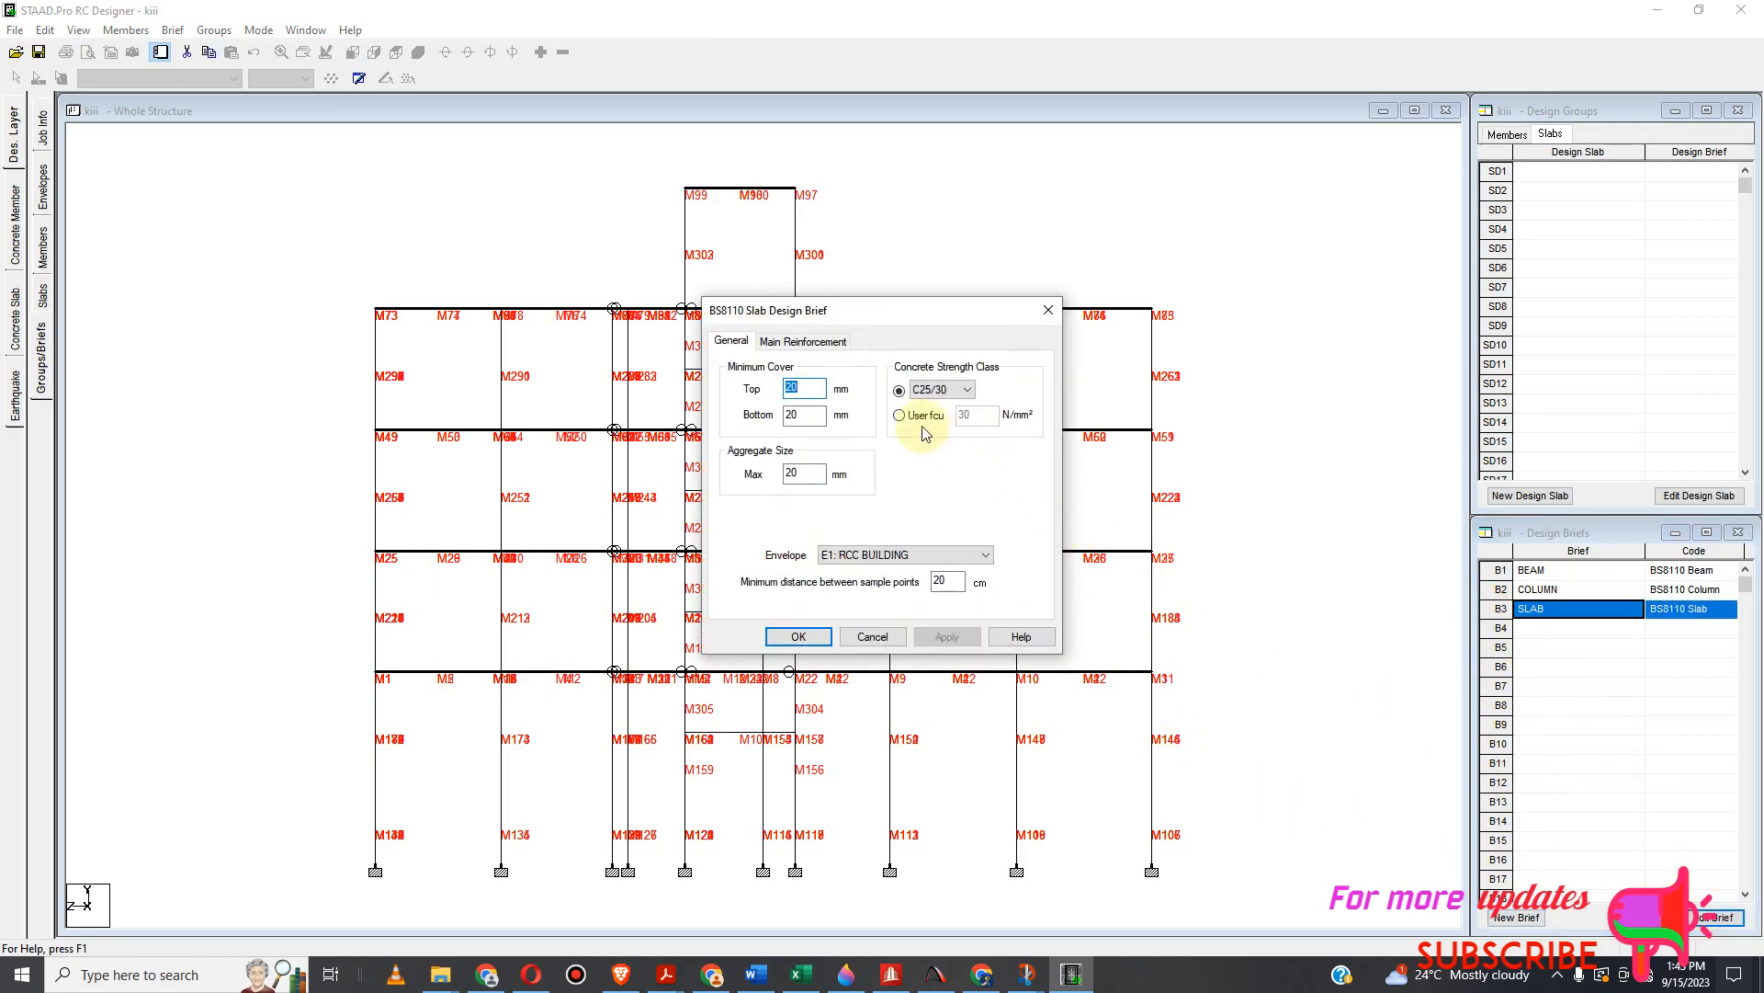
{"action": "left_click", "coordinate": [803, 340]}
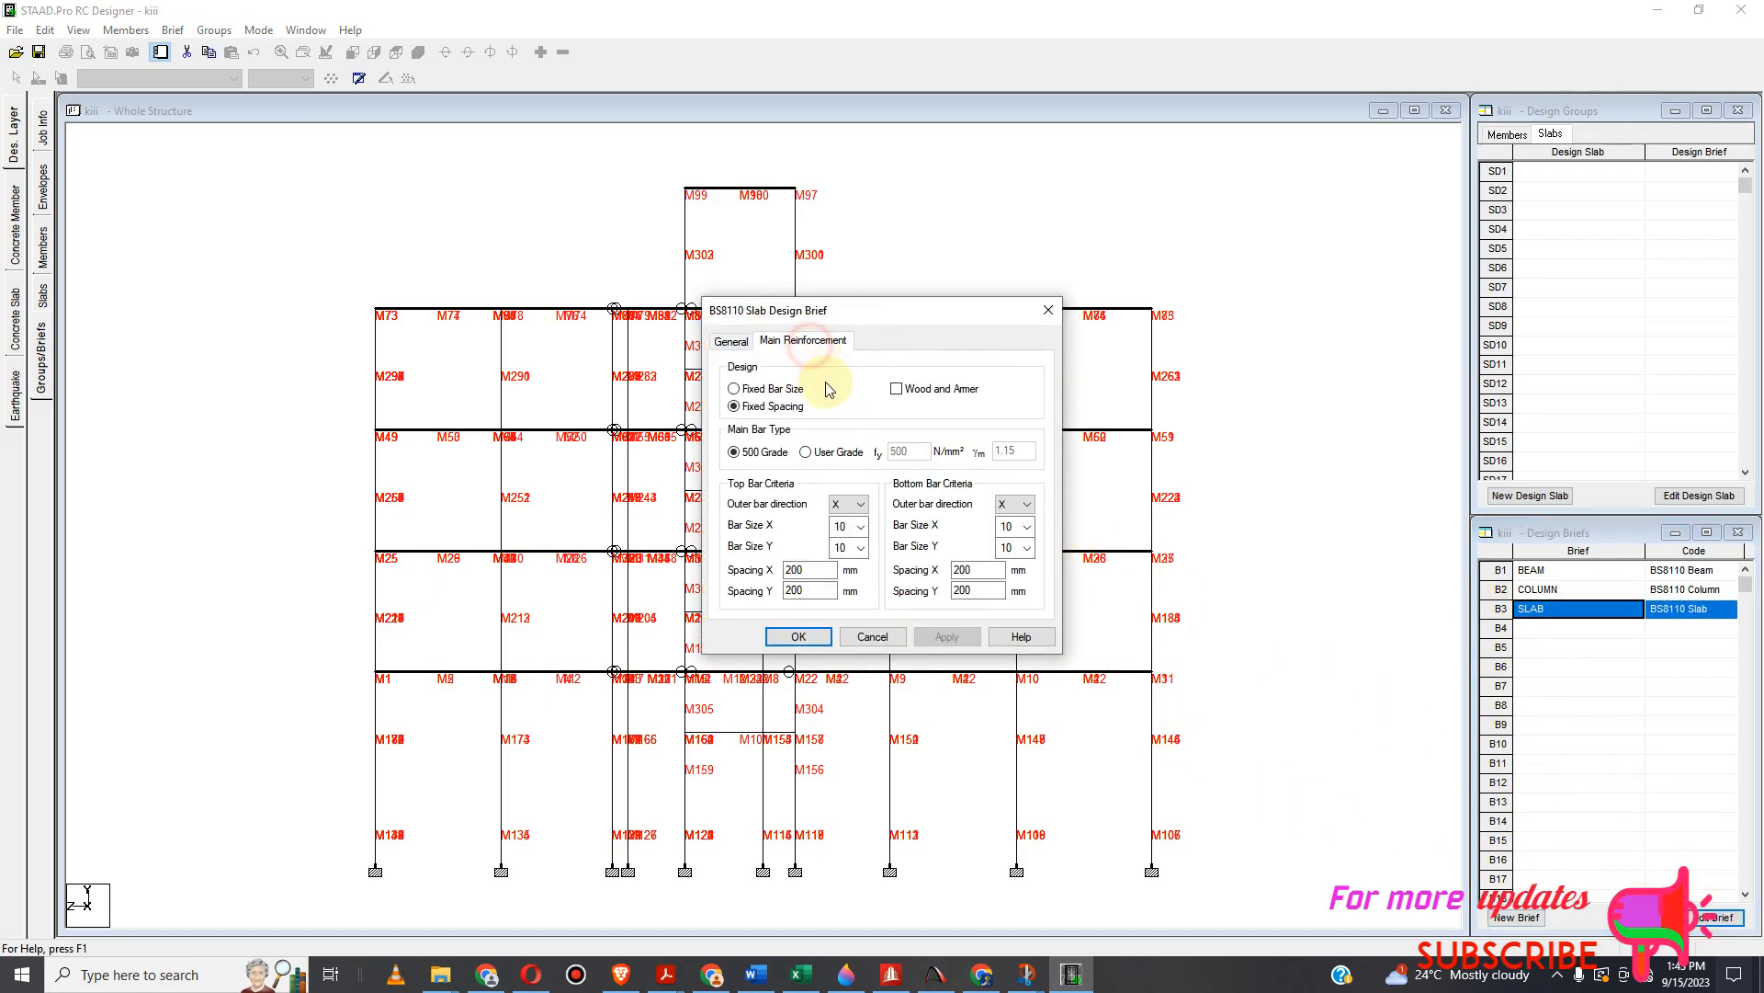
{"action": "left_click", "coordinate": [738, 391]}
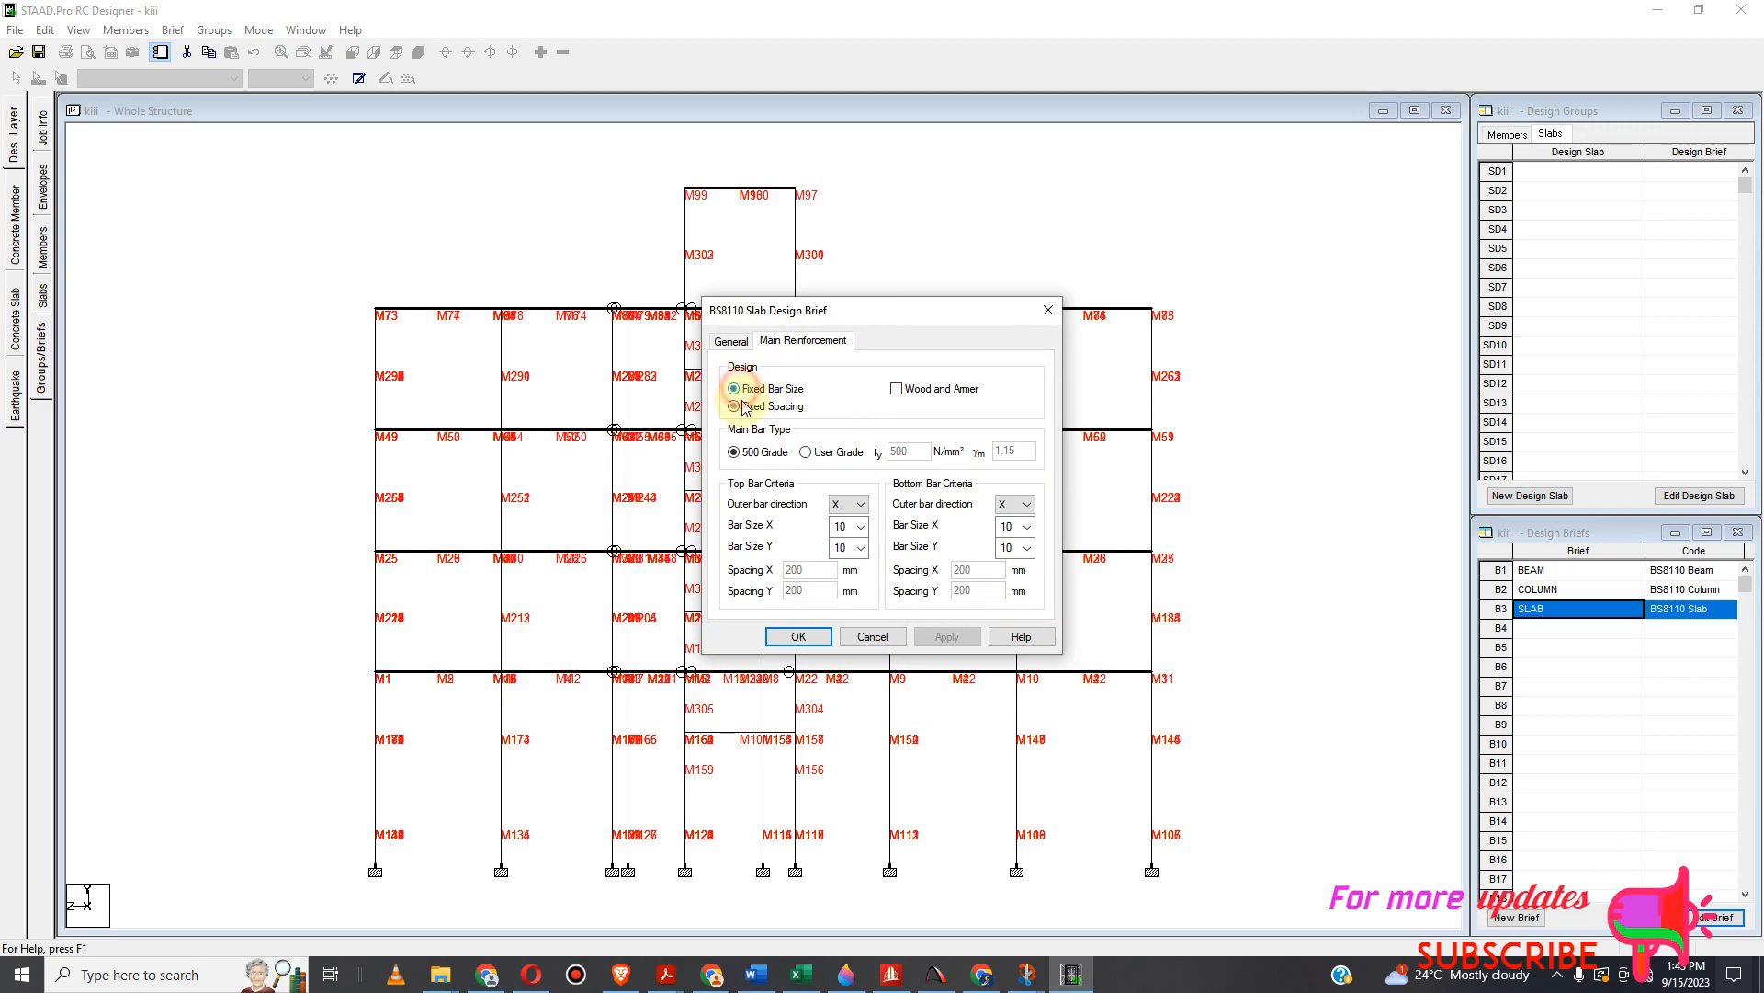
{"action": "left_click", "coordinate": [808, 640]}
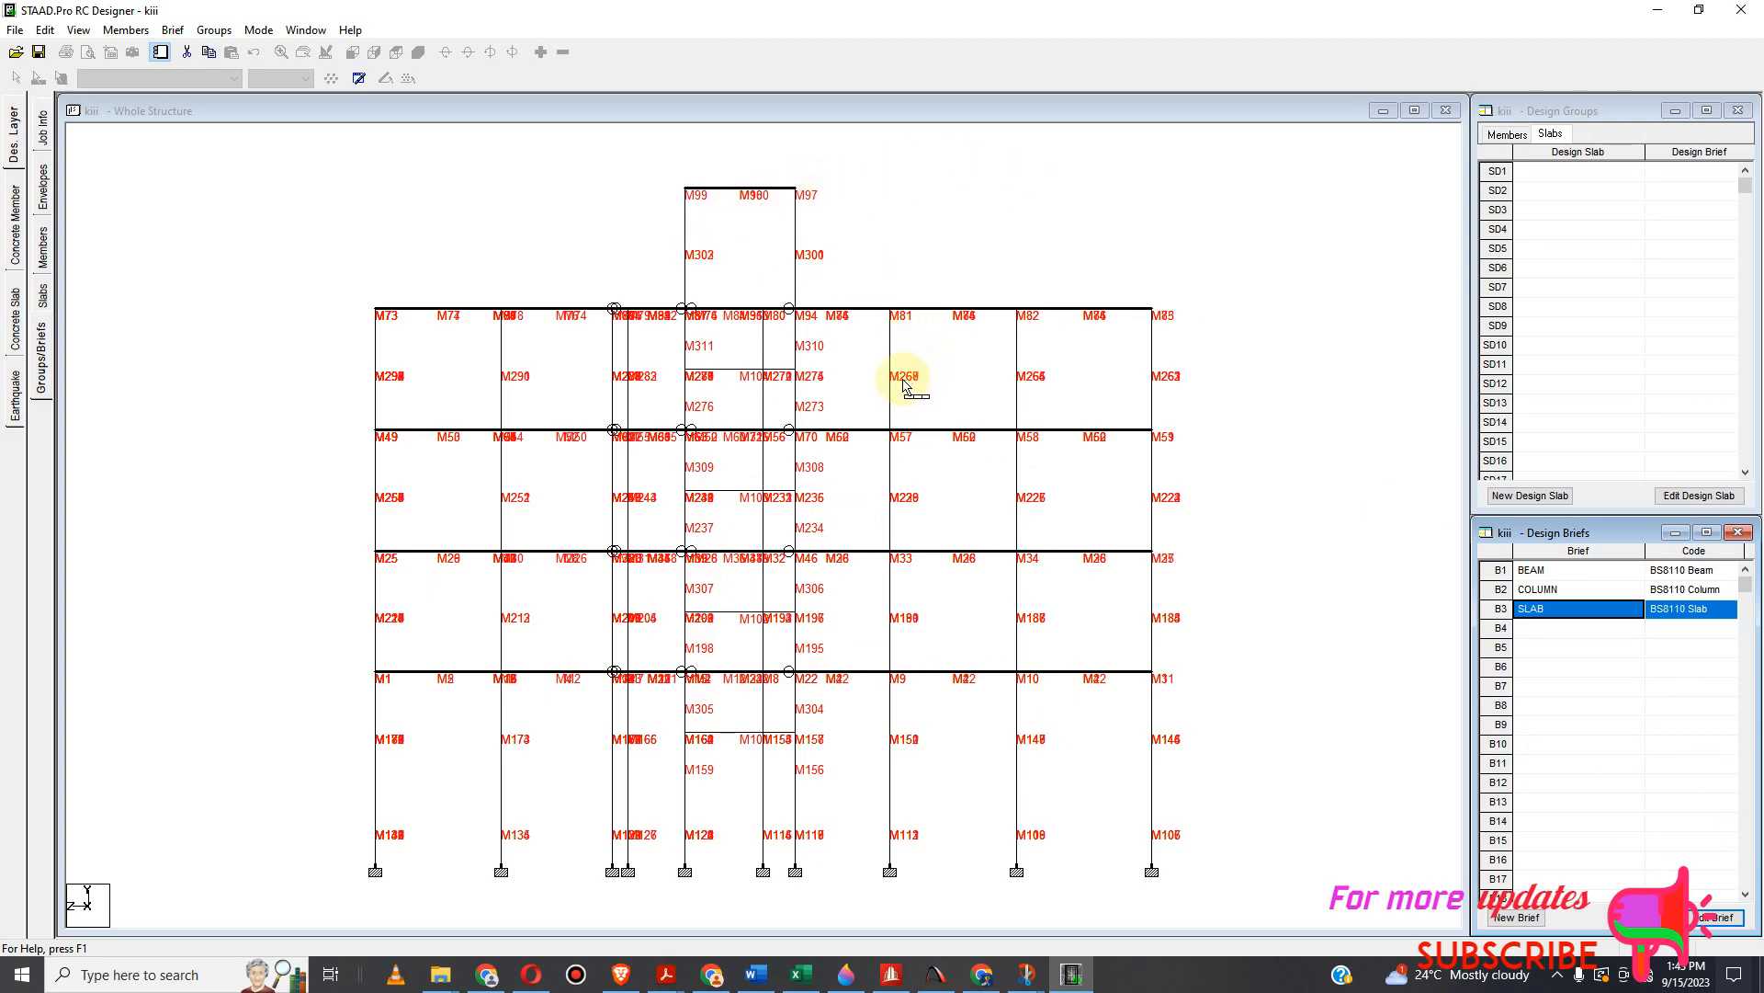
In plan view of the whole structure, select the columns along the outer edge of the small projecting block
{"action": "left_click", "coordinate": [462, 267]}
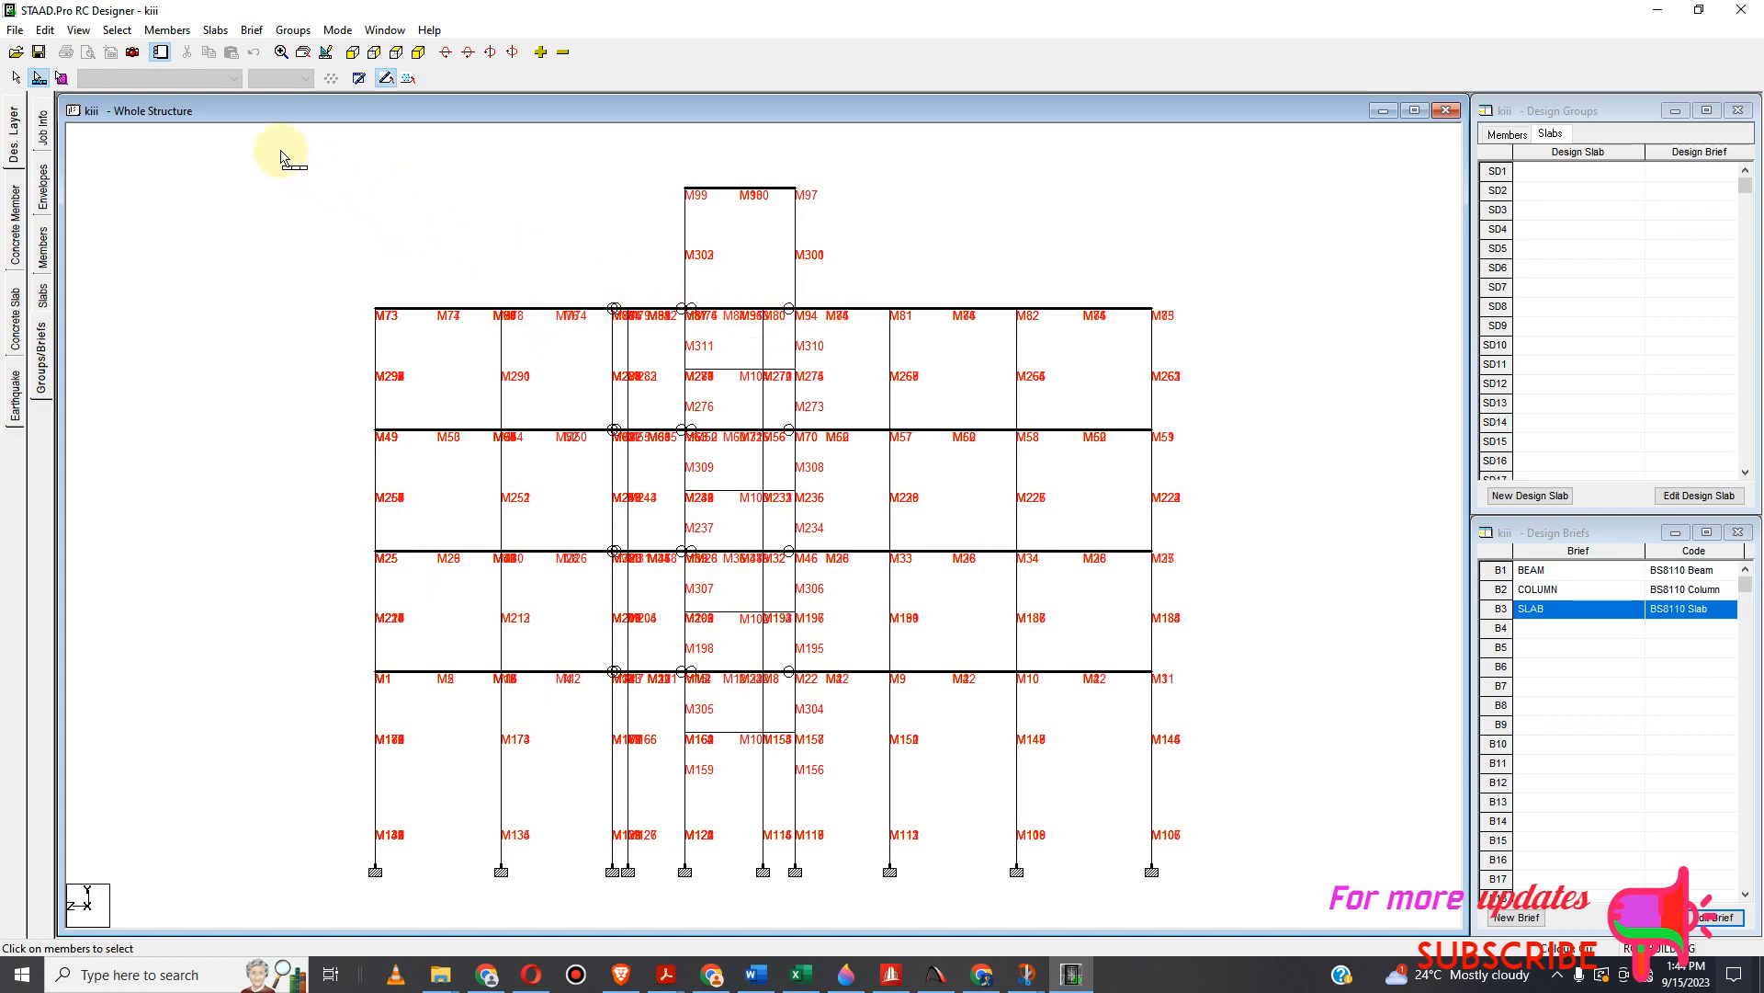
{"action": "left_click", "coordinate": [396, 54]}
{"action": "left_click", "coordinate": [507, 243]}
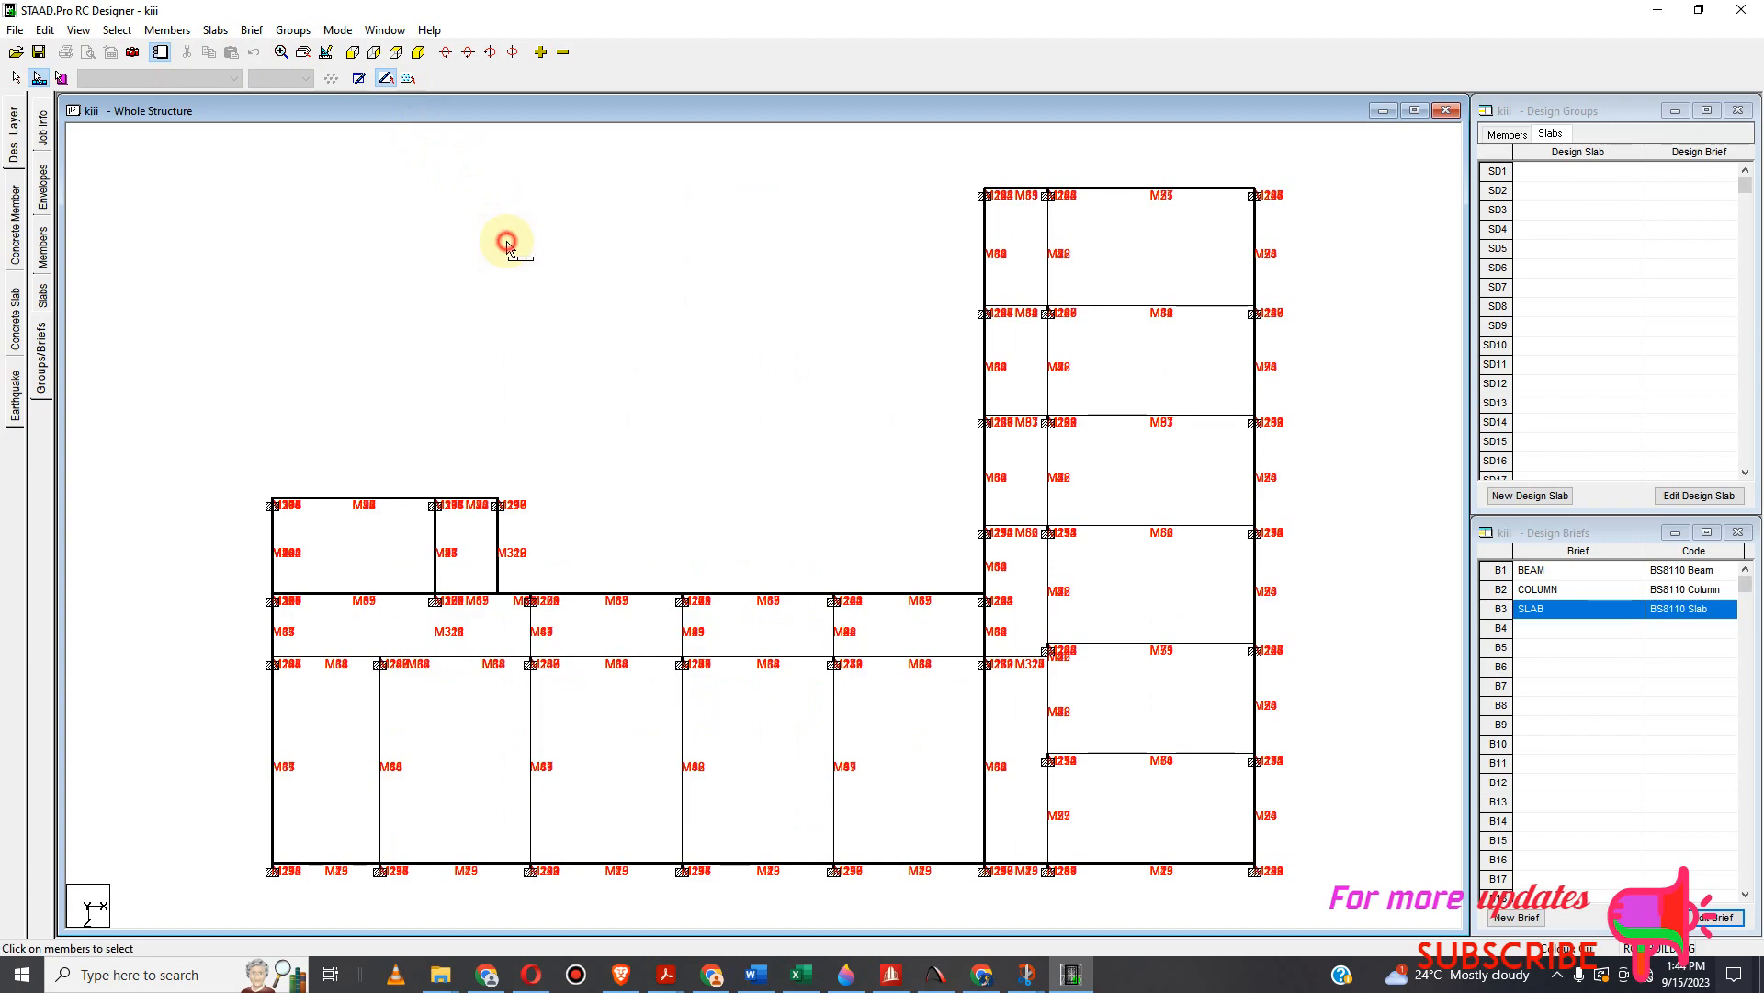
{"action": "left_click", "coordinate": [118, 30]}
{"action": "left_click", "coordinate": [147, 68]}
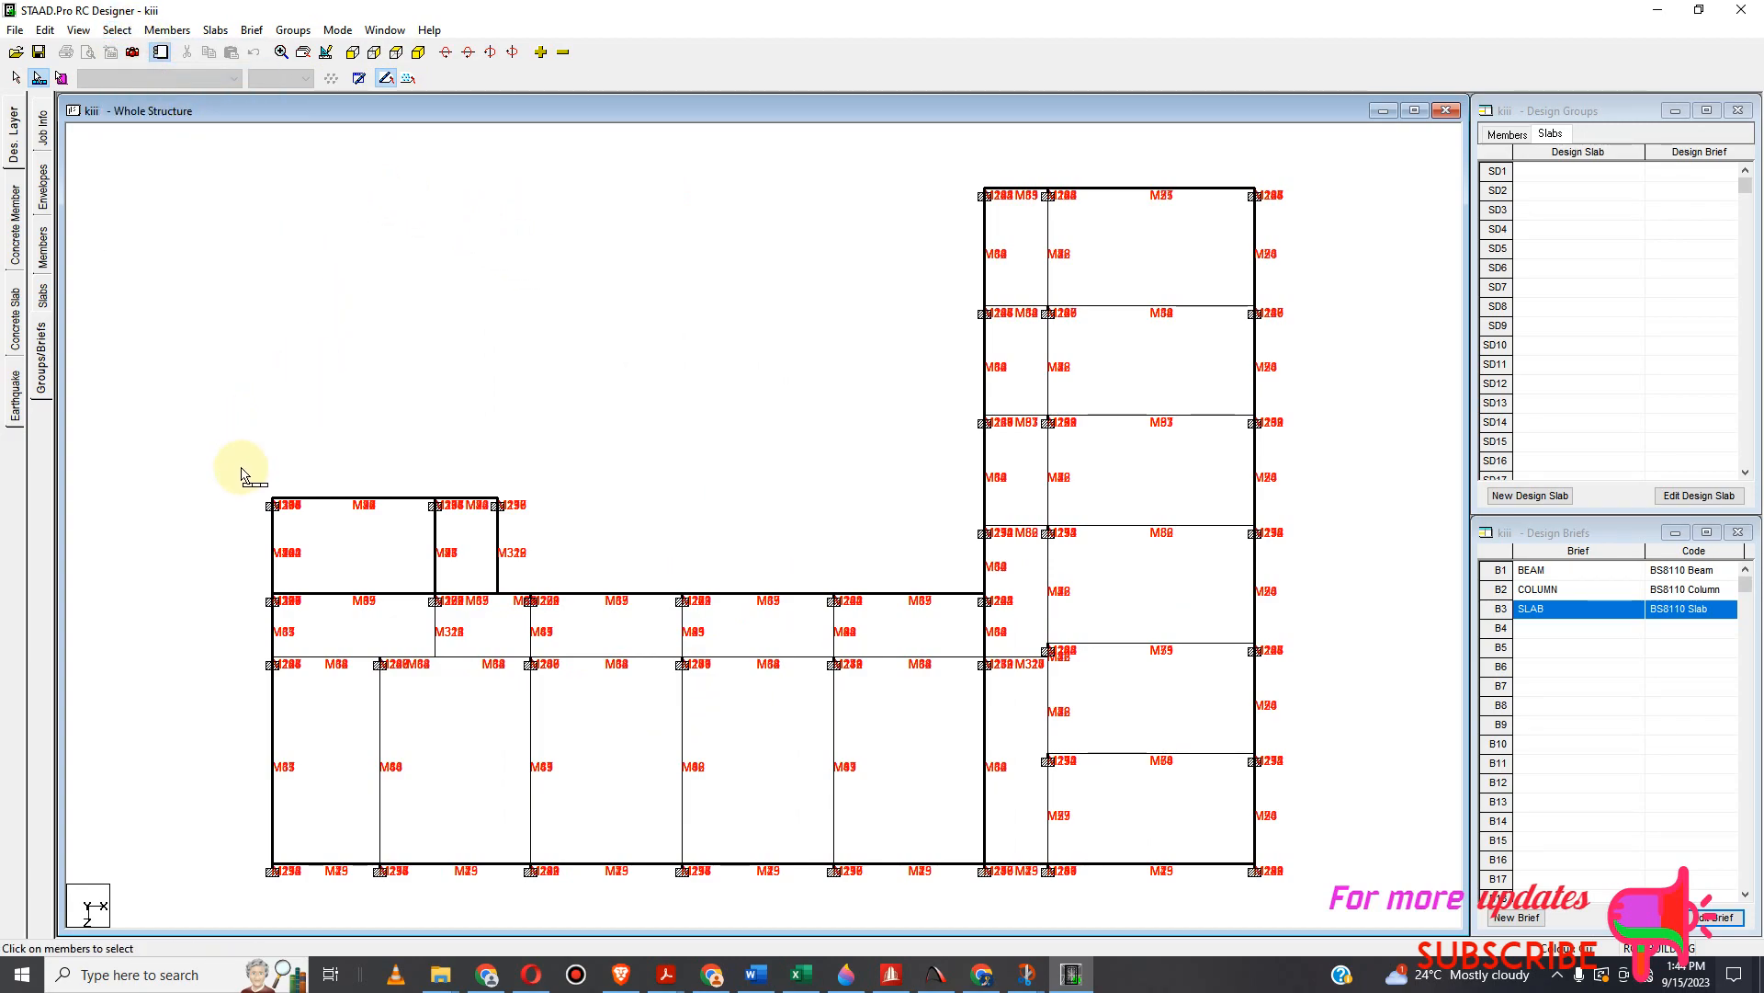
{"action": "left_click_drag", "start_coordinate": [407, 484], "coordinate": [467, 527]}
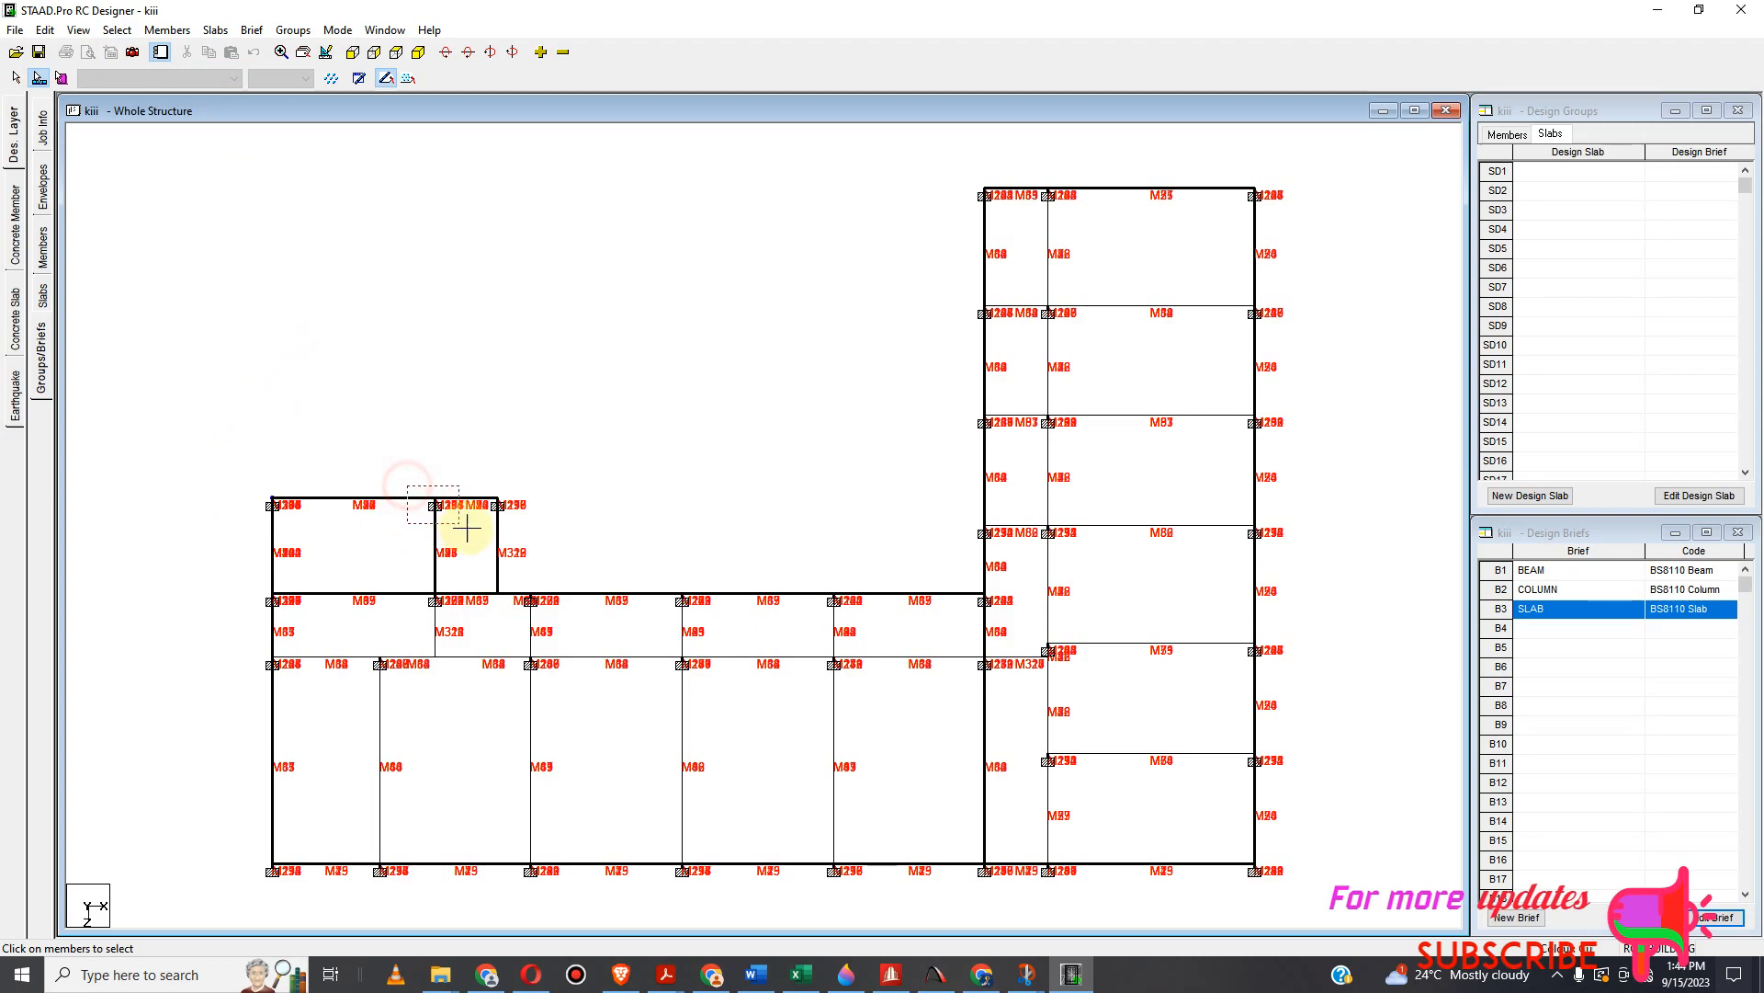
{"action": "left_click", "coordinate": [383, 496]}
{"action": "left_click_drag", "start_coordinate": [274, 506], "coordinate": [280, 512]}
{"action": "left_click_drag", "start_coordinate": [429, 482], "coordinate": [506, 513]}
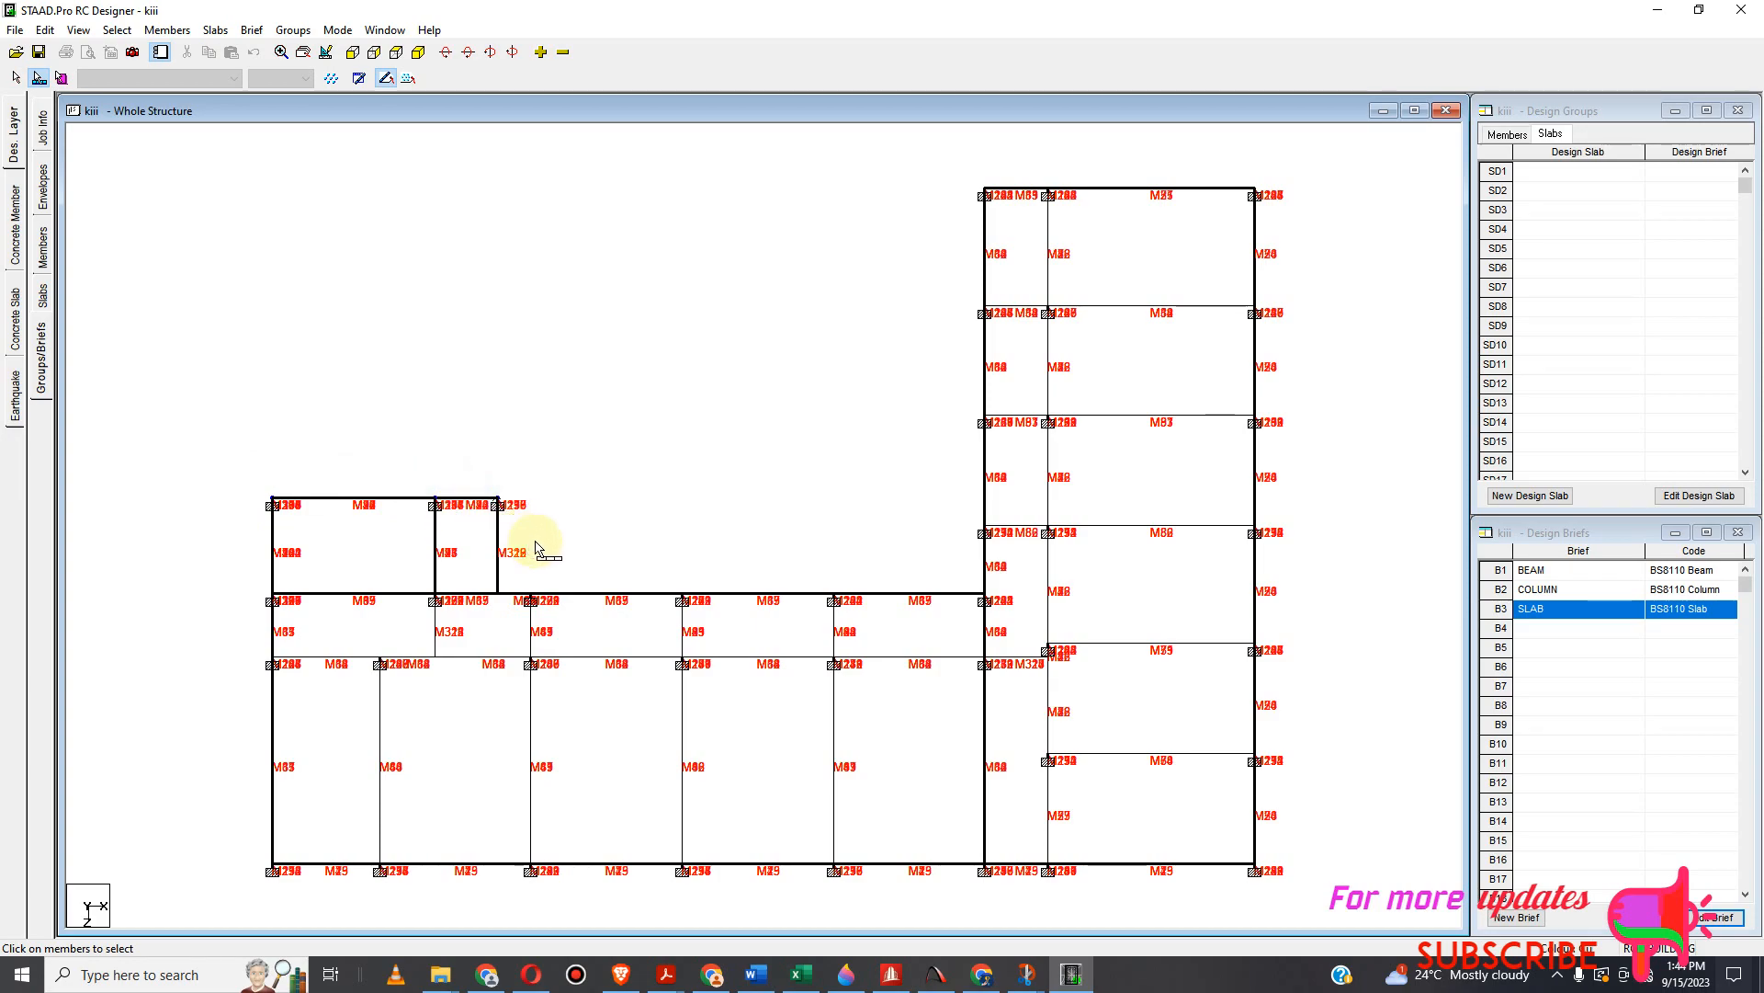
Add the columns on the upper four grid lines of the tall wing to the selection in plan
{"action": "left_click_drag", "start_coordinate": [948, 182], "coordinate": [1055, 207]}
{"action": "left_click_drag", "start_coordinate": [1249, 169], "coordinate": [1277, 219]}
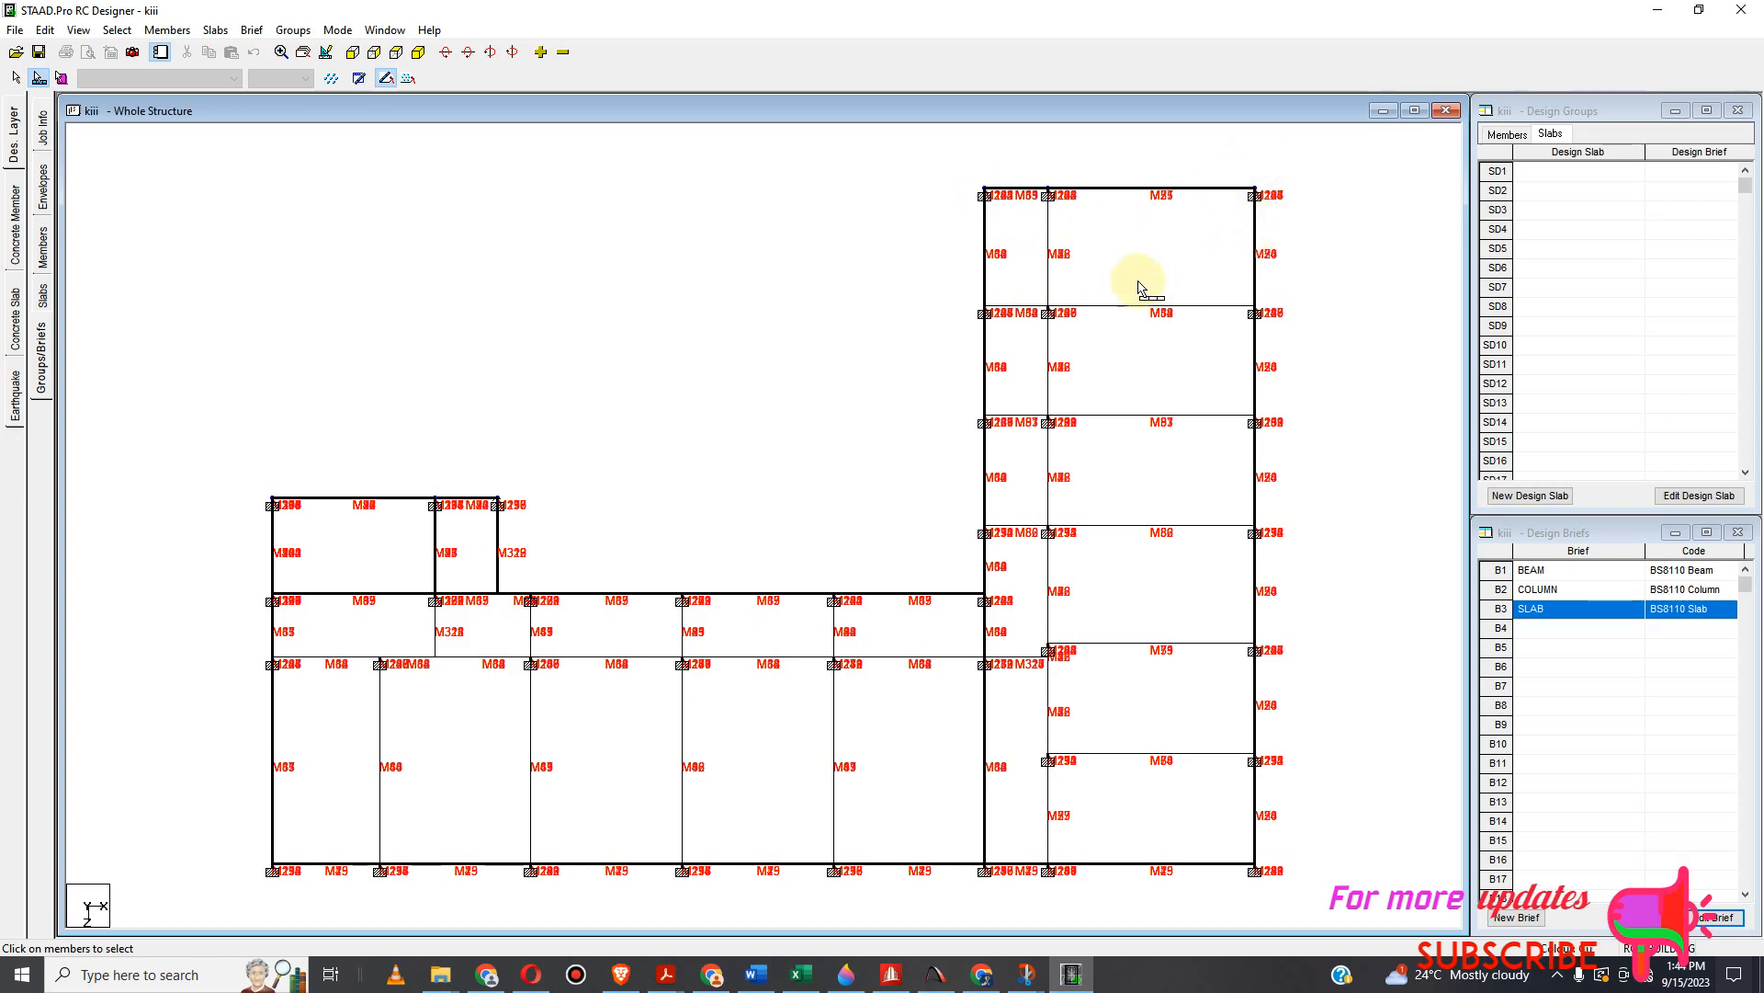
{"action": "left_click_drag", "start_coordinate": [1064, 327], "coordinate": [1066, 329]}
{"action": "left_click_drag", "start_coordinate": [1263, 328], "coordinate": [1264, 329]}
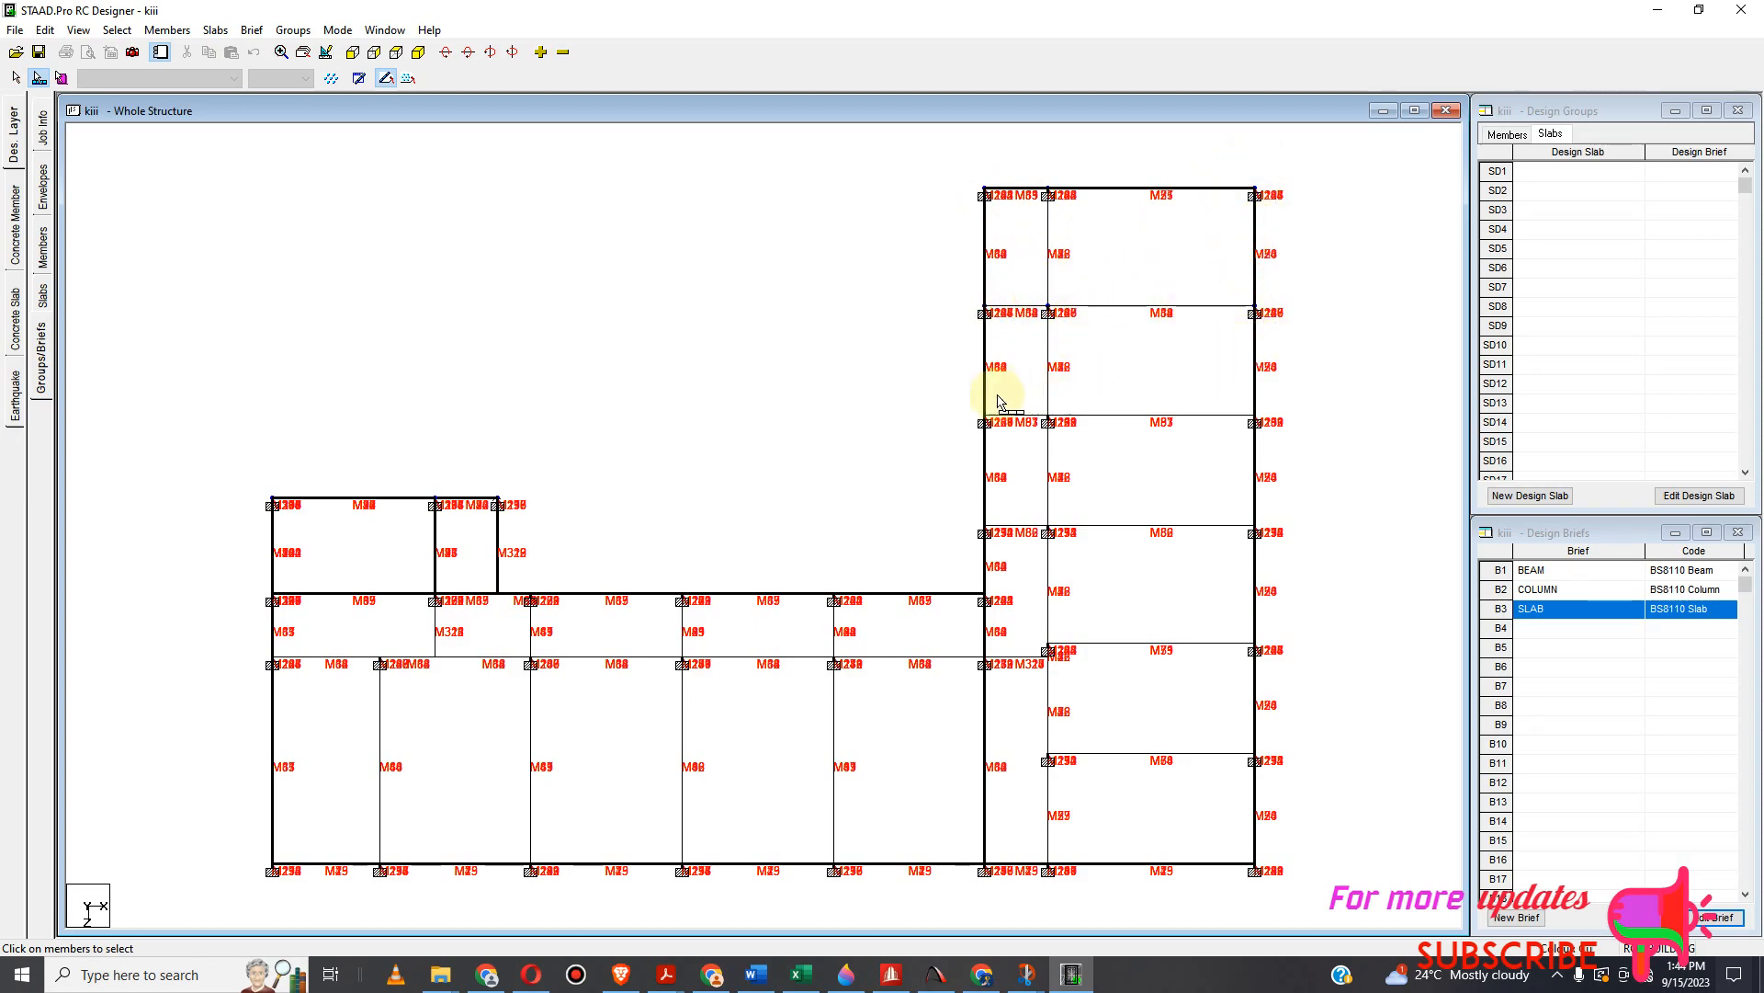
{"action": "left_click_drag", "start_coordinate": [995, 429], "coordinate": [1066, 439]}
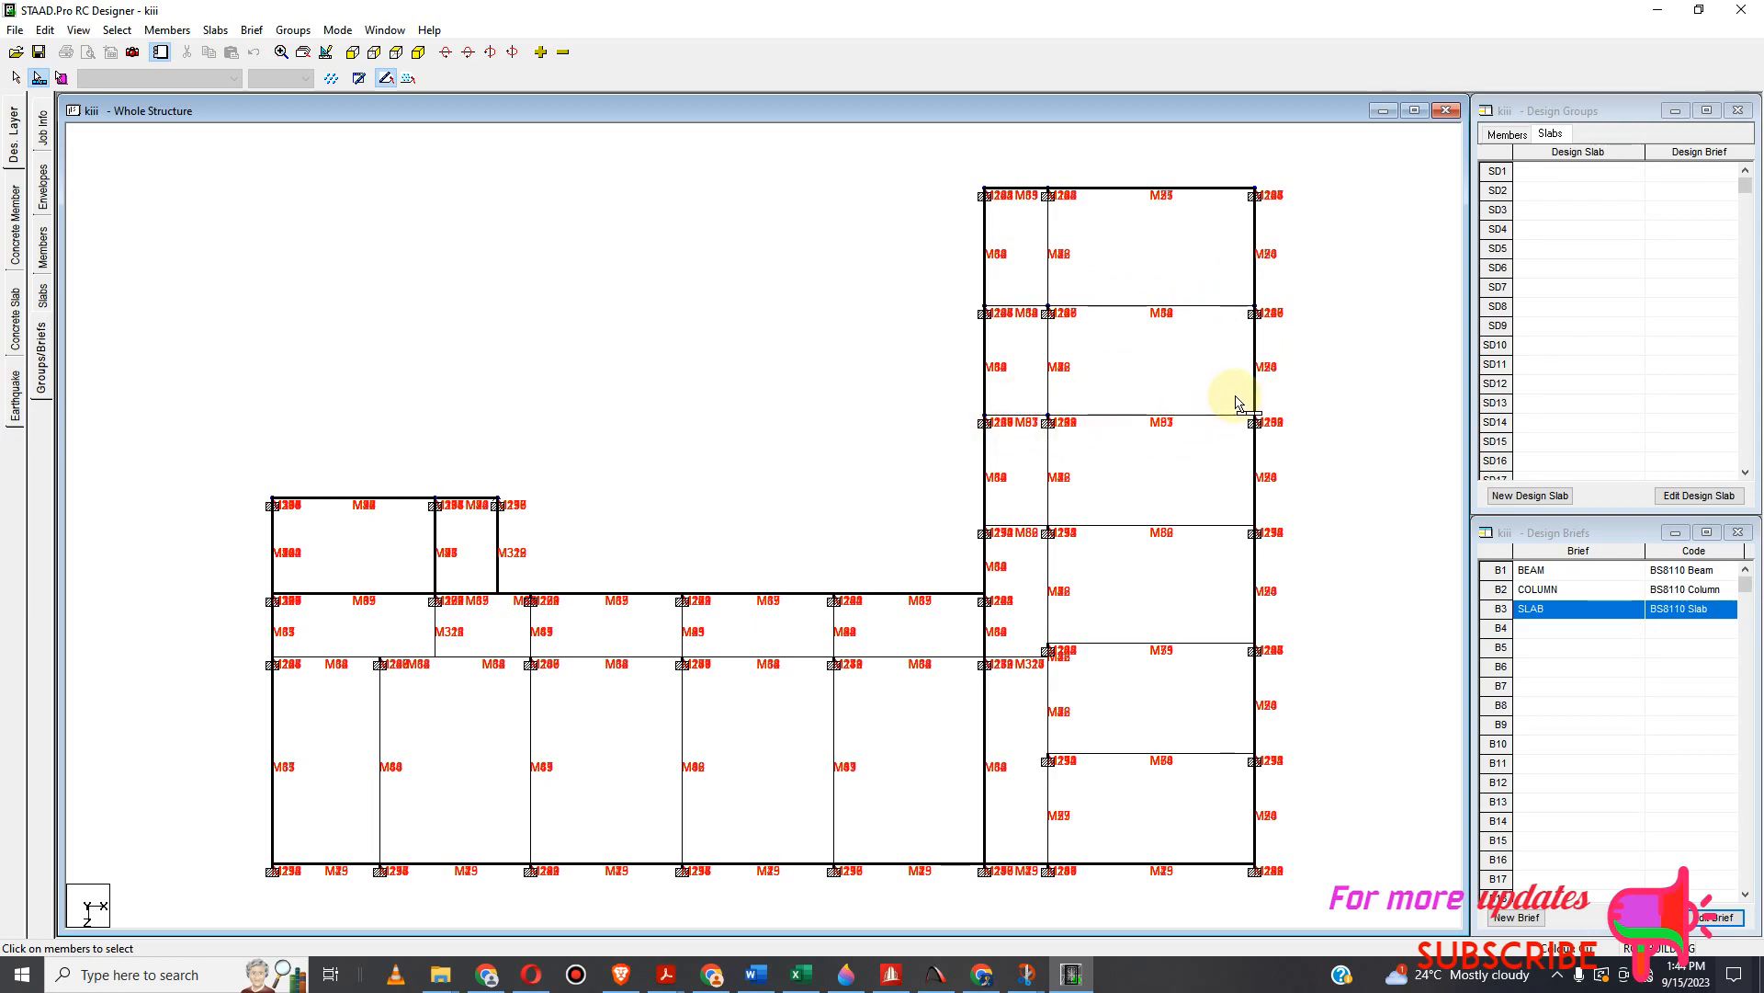
{"action": "left_click_drag", "start_coordinate": [1233, 394], "coordinate": [1249, 441]}
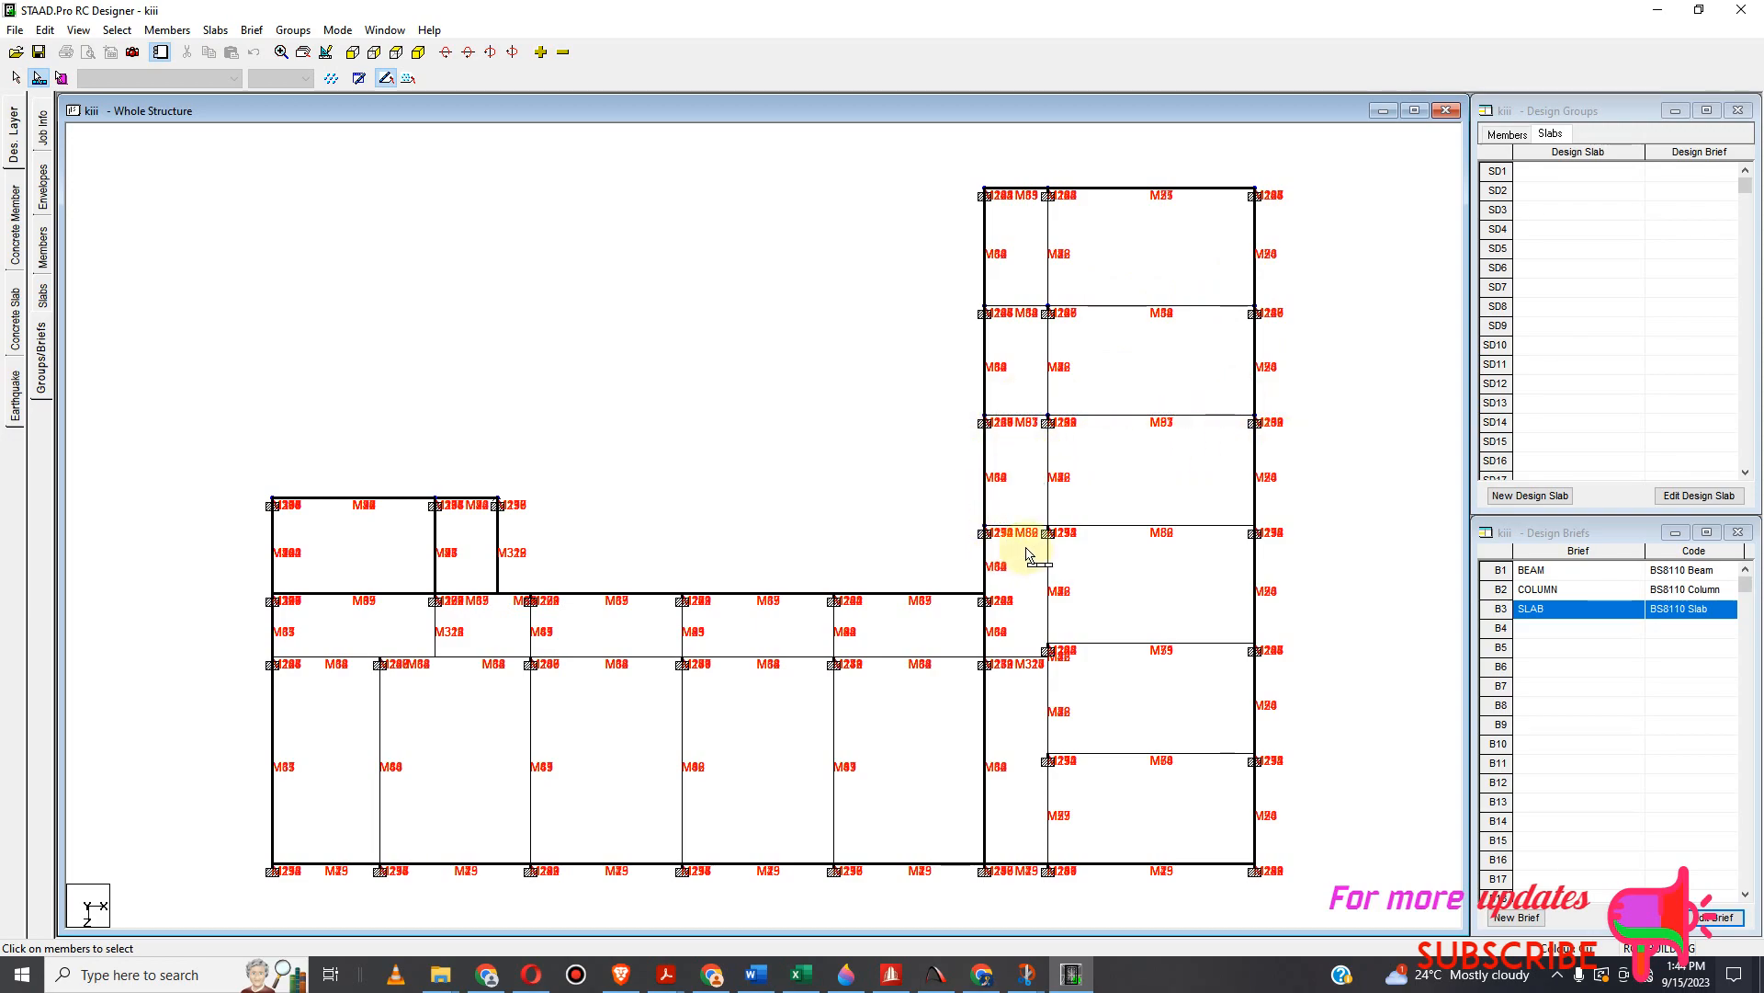
{"action": "left_click_drag", "start_coordinate": [1067, 549], "coordinate": [1070, 548]}
{"action": "left_click_drag", "start_coordinate": [1230, 520], "coordinate": [1296, 548]}
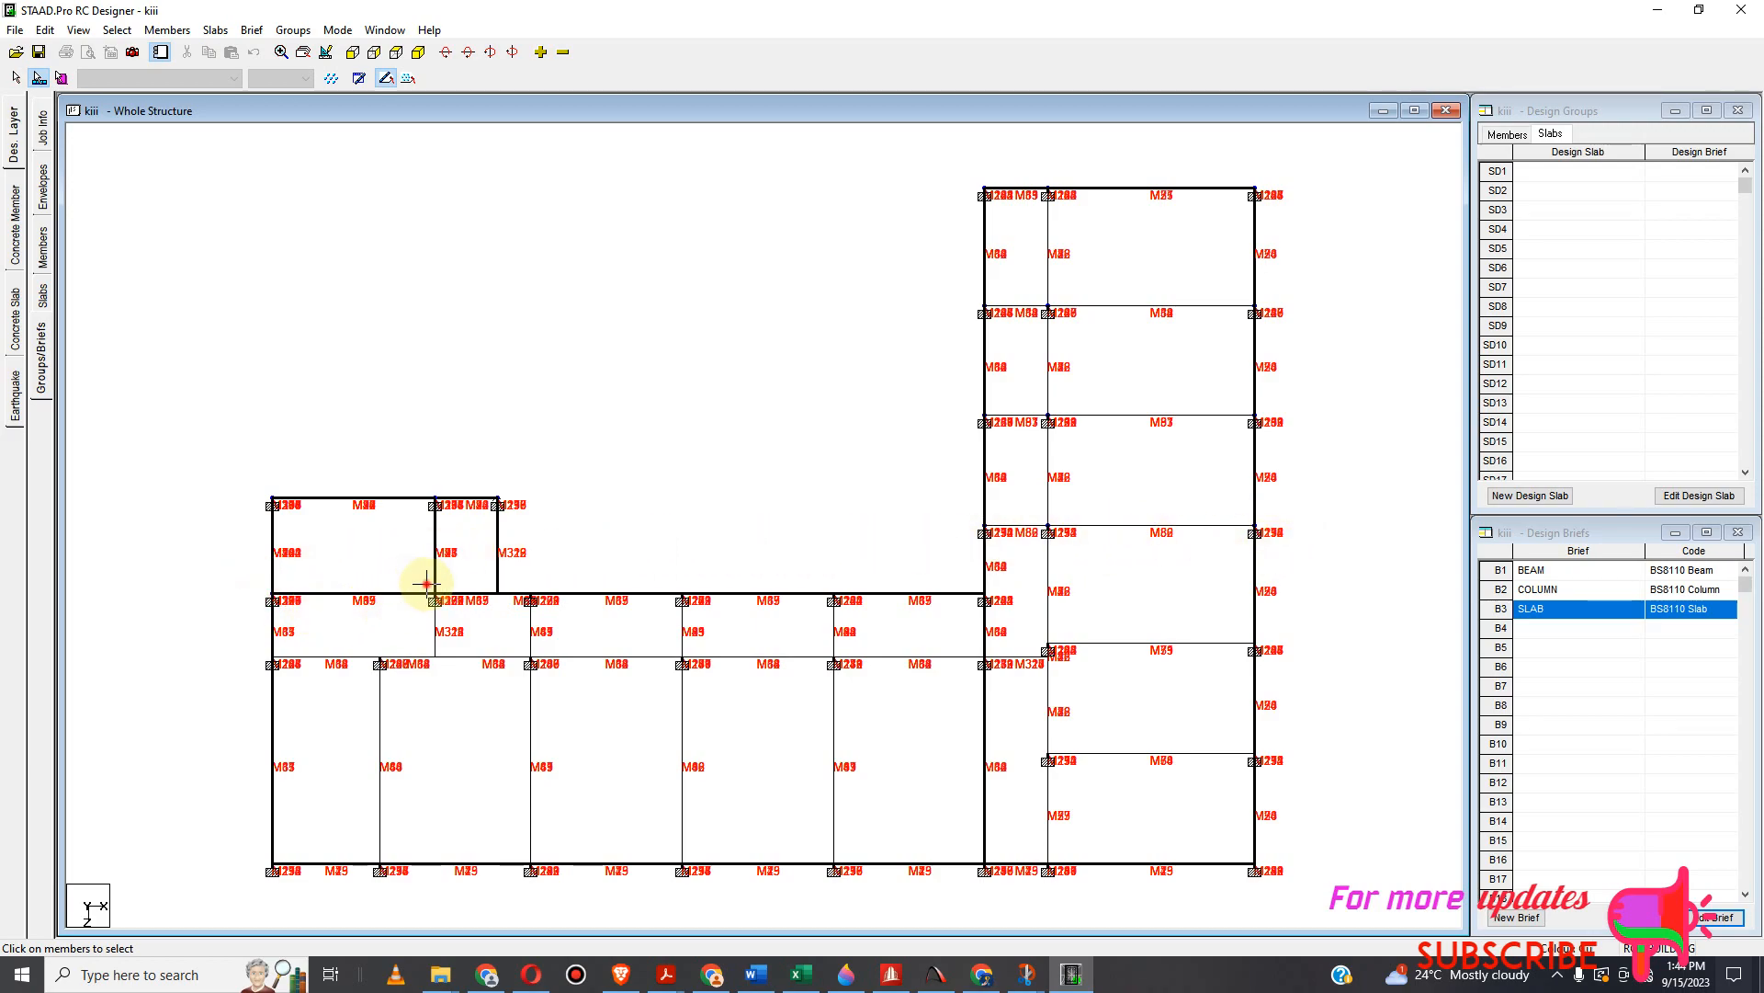
Add the columns along the long wing's upper beam line to the selection, without selecting the beams
{"action": "left_click", "coordinate": [518, 599]}
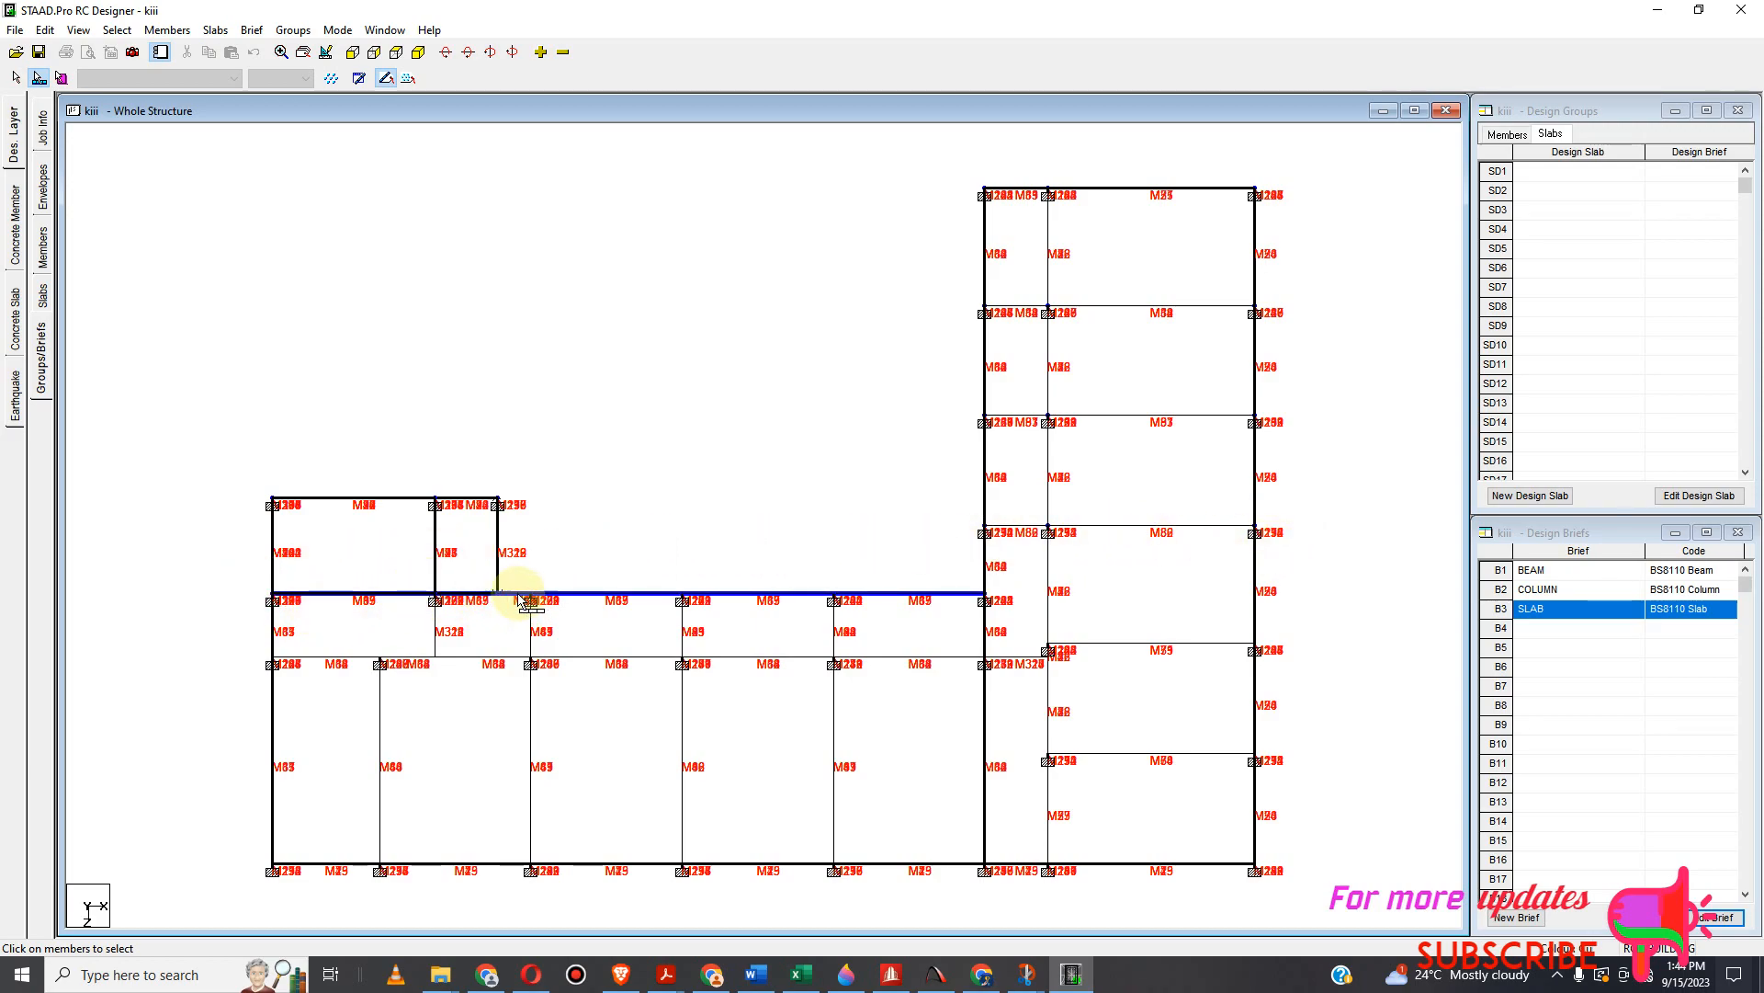
{"action": "left_click_drag", "start_coordinate": [240, 582], "coordinate": [304, 611]}
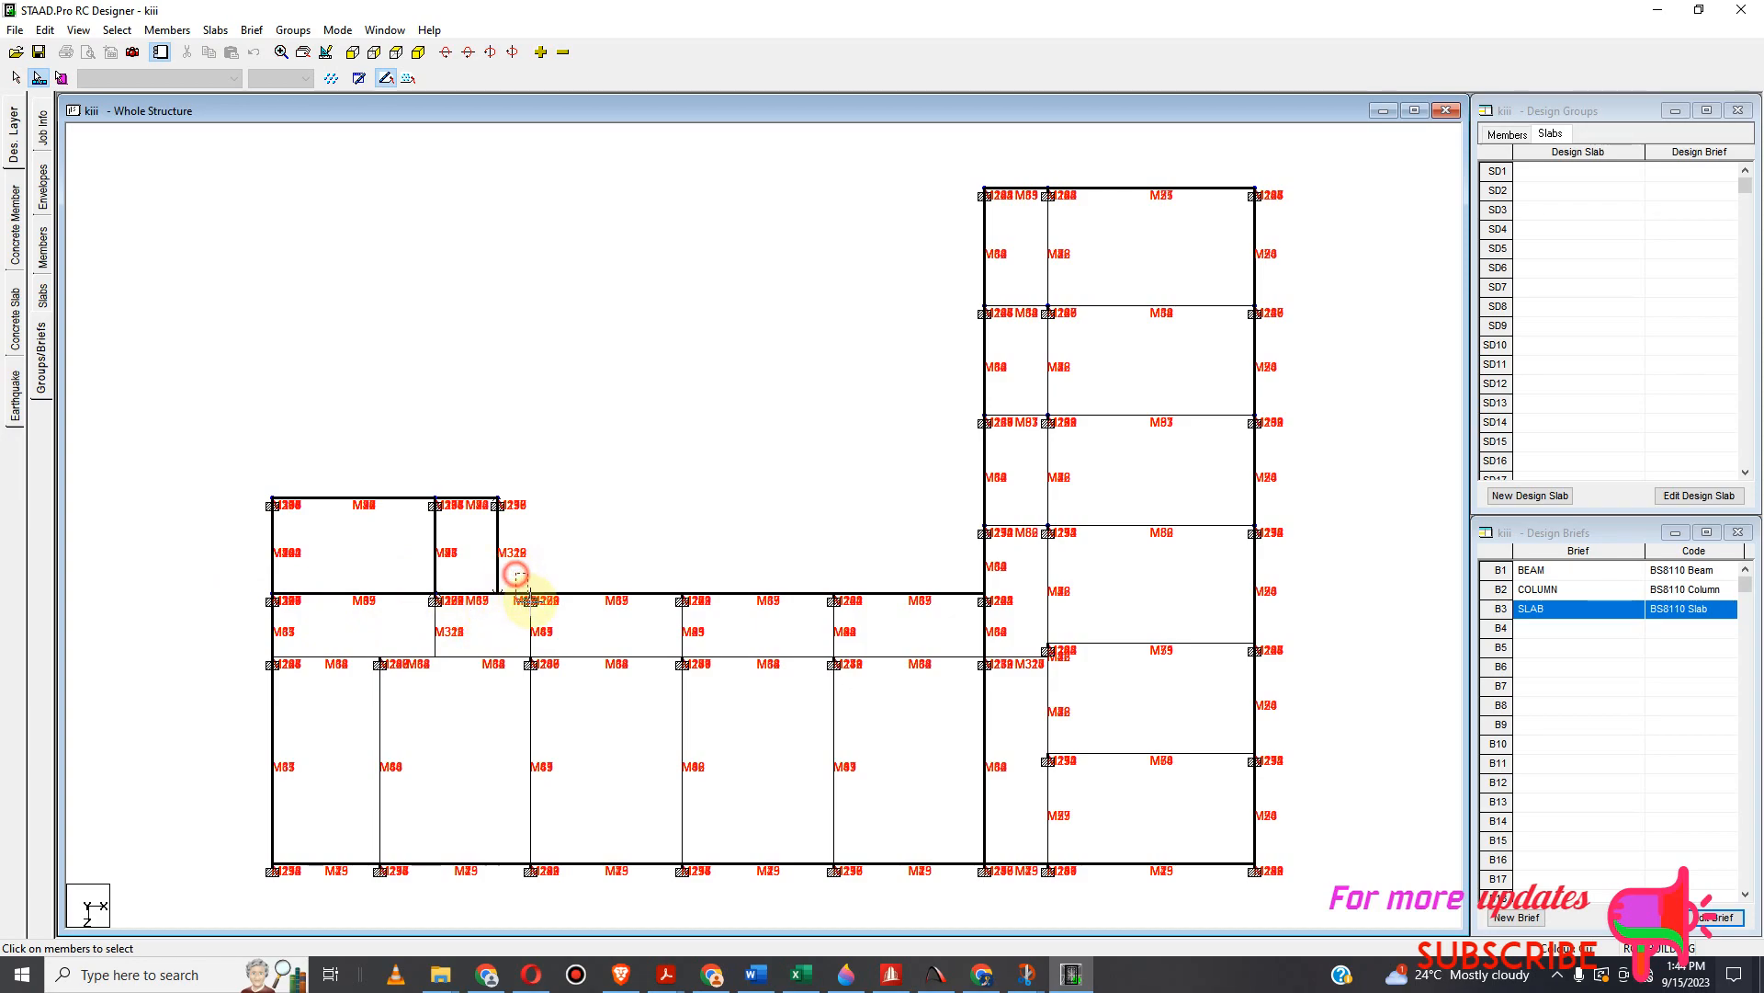
{"action": "left_click_drag", "start_coordinate": [674, 578], "coordinate": [704, 611]}
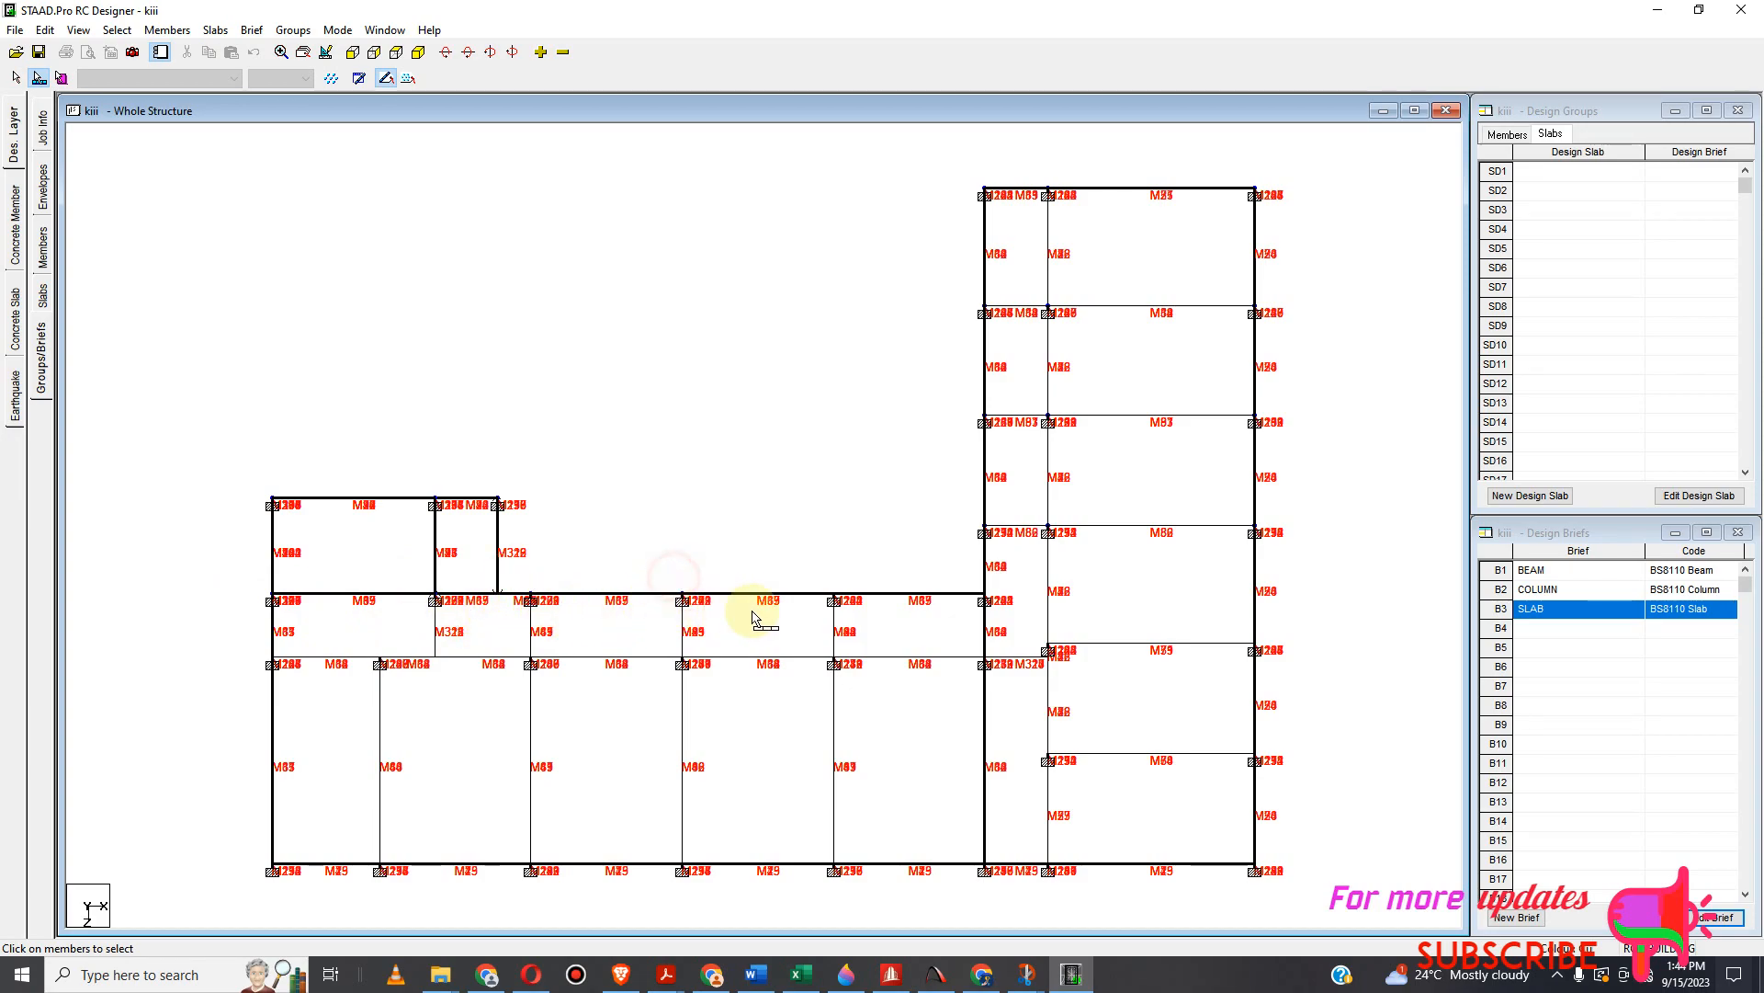
{"action": "left_click_drag", "start_coordinate": [962, 582], "coordinate": [1020, 622]}
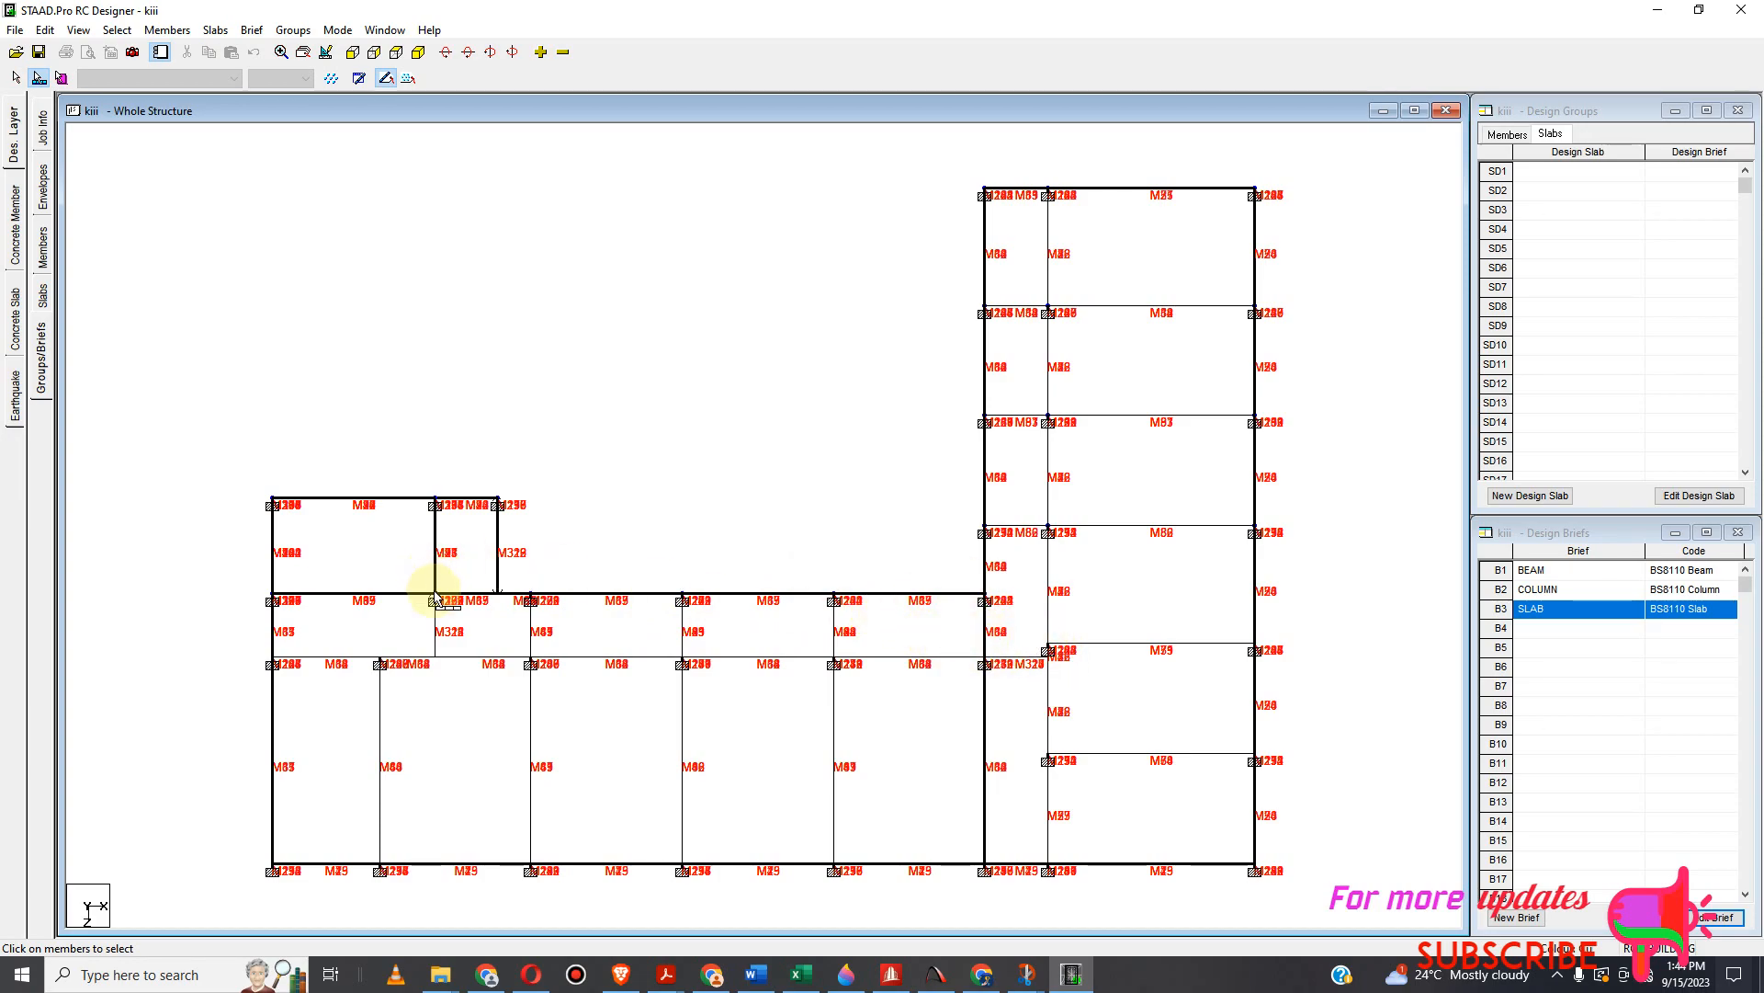
Add the columns on the tall wing's fifth grid line and along the long wing's inner beam line to the selection
{"action": "mouse_move", "coordinate": [1034, 646]}
{"action": "left_mouse_down"}
{"action": "mouse_move", "coordinate": [1070, 661]}
{"action": "mouse_move", "coordinate": [1055, 660]}
{"action": "left_mouse_up"}
{"action": "left_click", "coordinate": [1044, 634]}
{"action": "left_click", "coordinate": [1048, 636]}
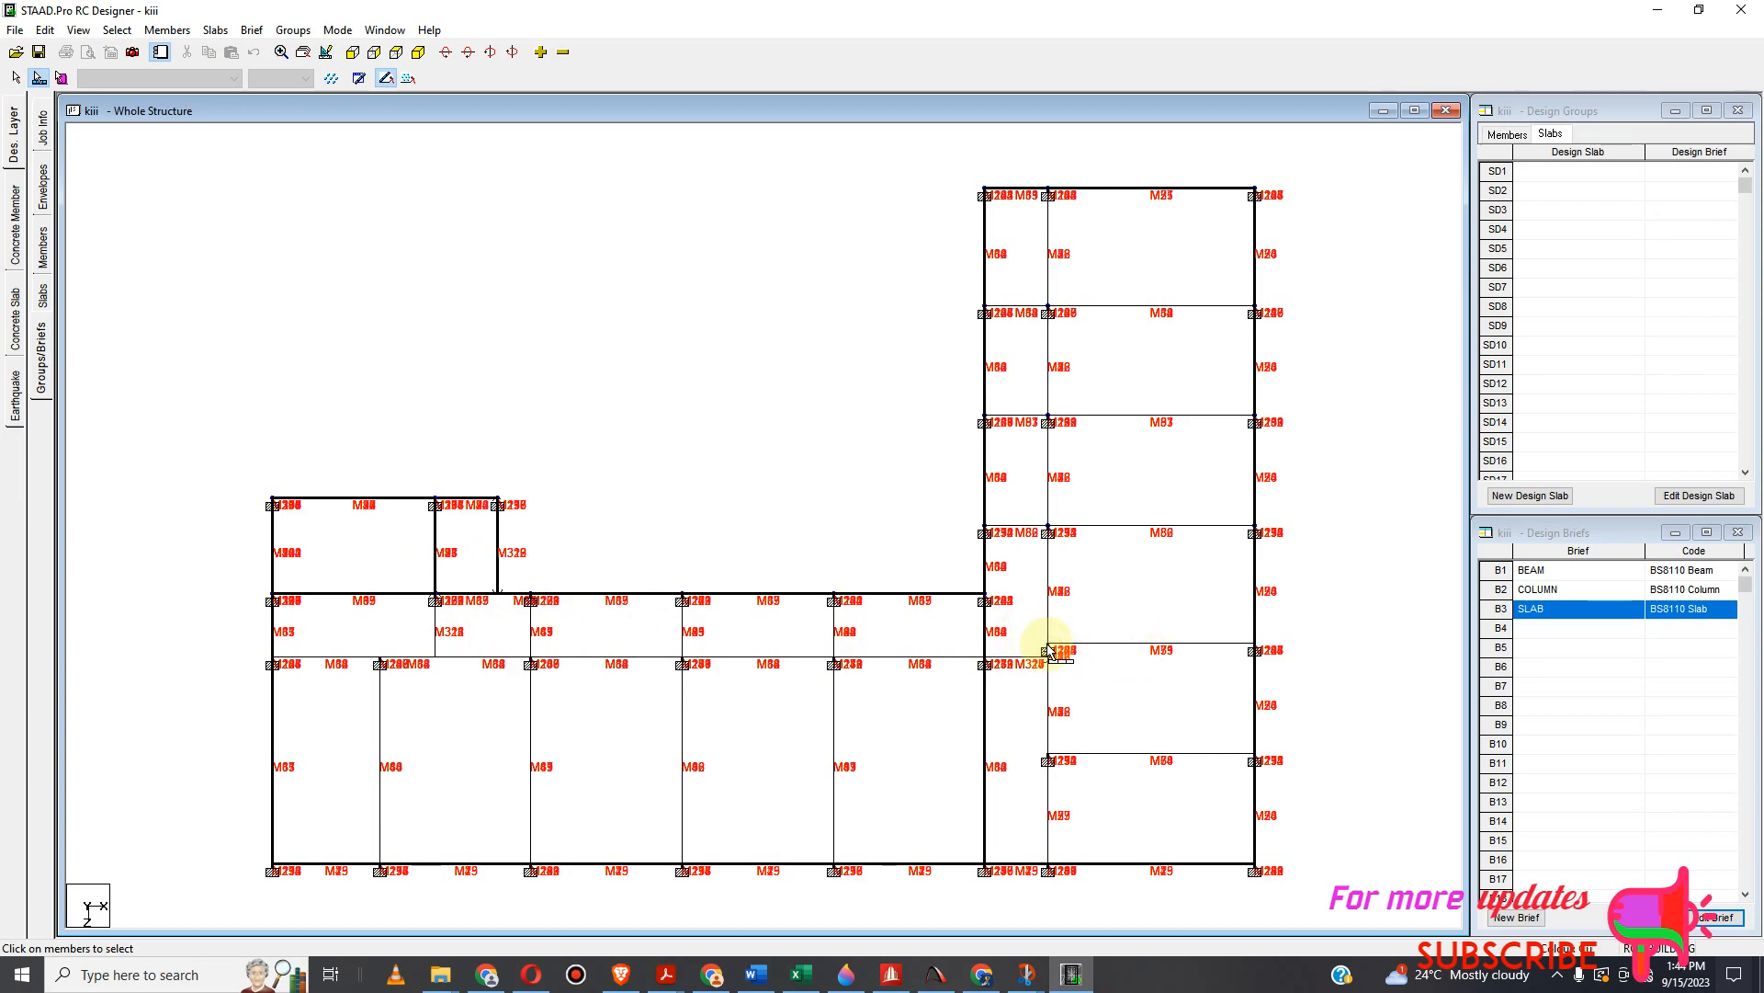
{"action": "left_click_drag", "start_coordinate": [1038, 636], "coordinate": [1066, 658]}
{"action": "left_click", "coordinate": [1054, 628]}
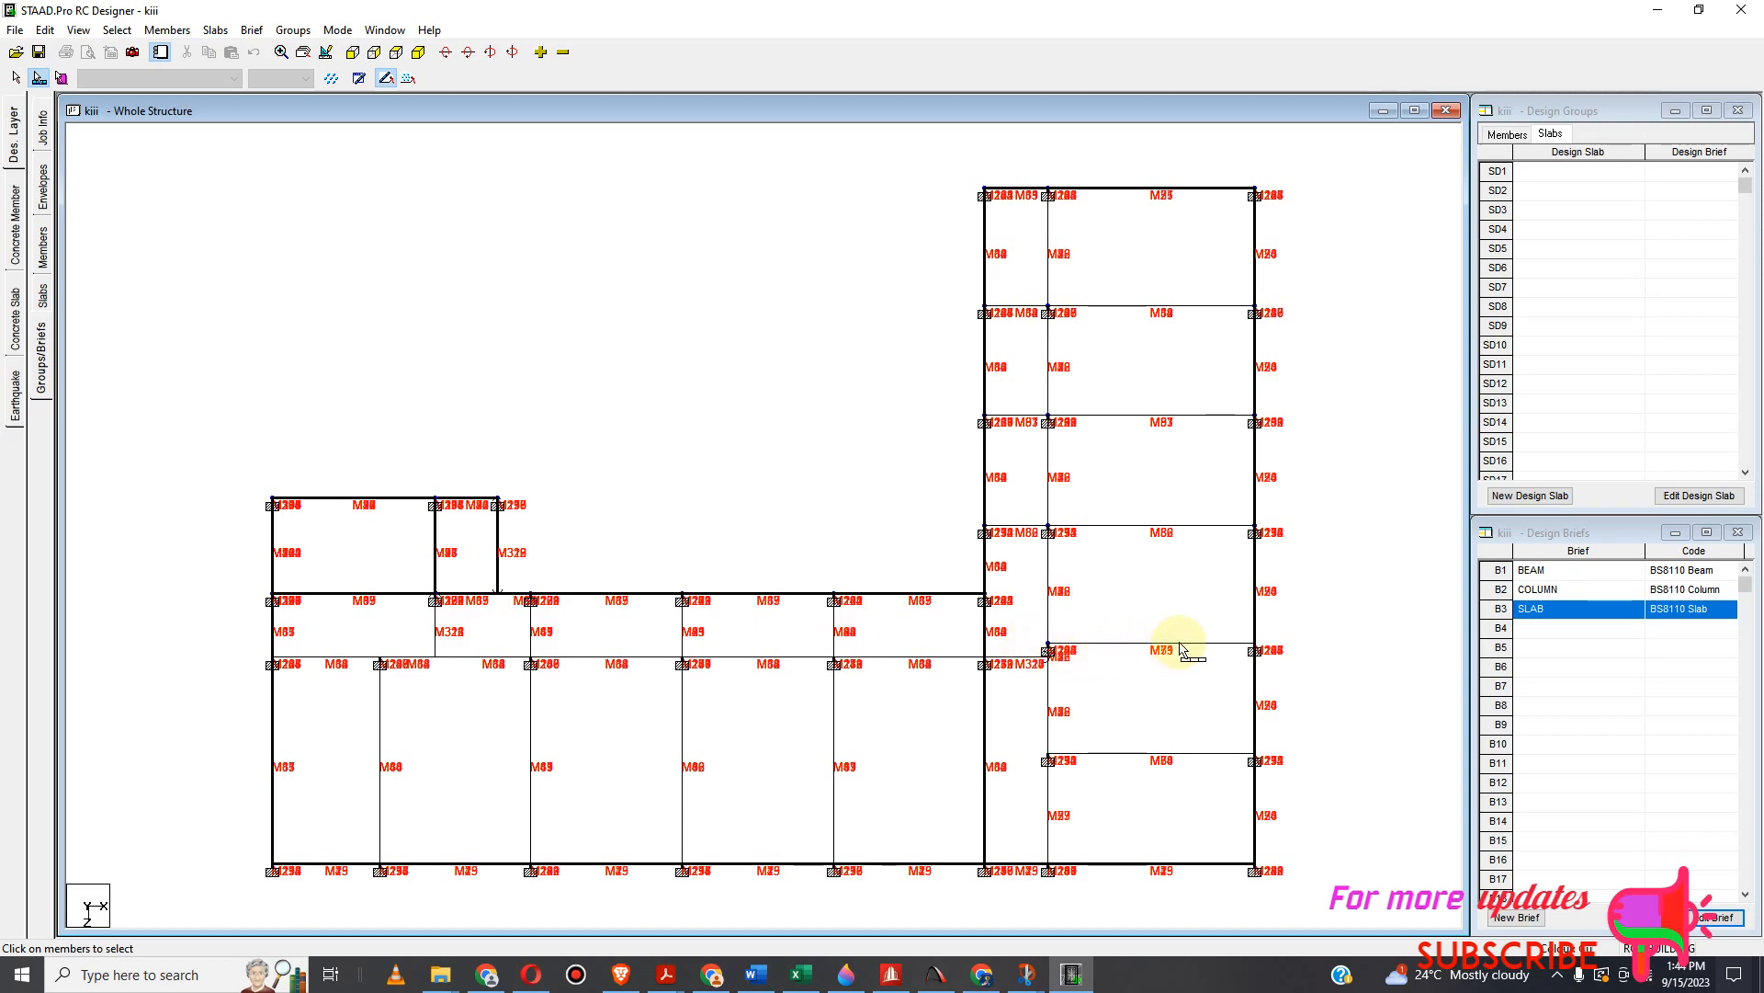
{"action": "left_click_drag", "start_coordinate": [1248, 626], "coordinate": [1273, 655]}
{"action": "left_click_drag", "start_coordinate": [958, 651], "coordinate": [996, 675]}
{"action": "left_click", "coordinate": [947, 663]}
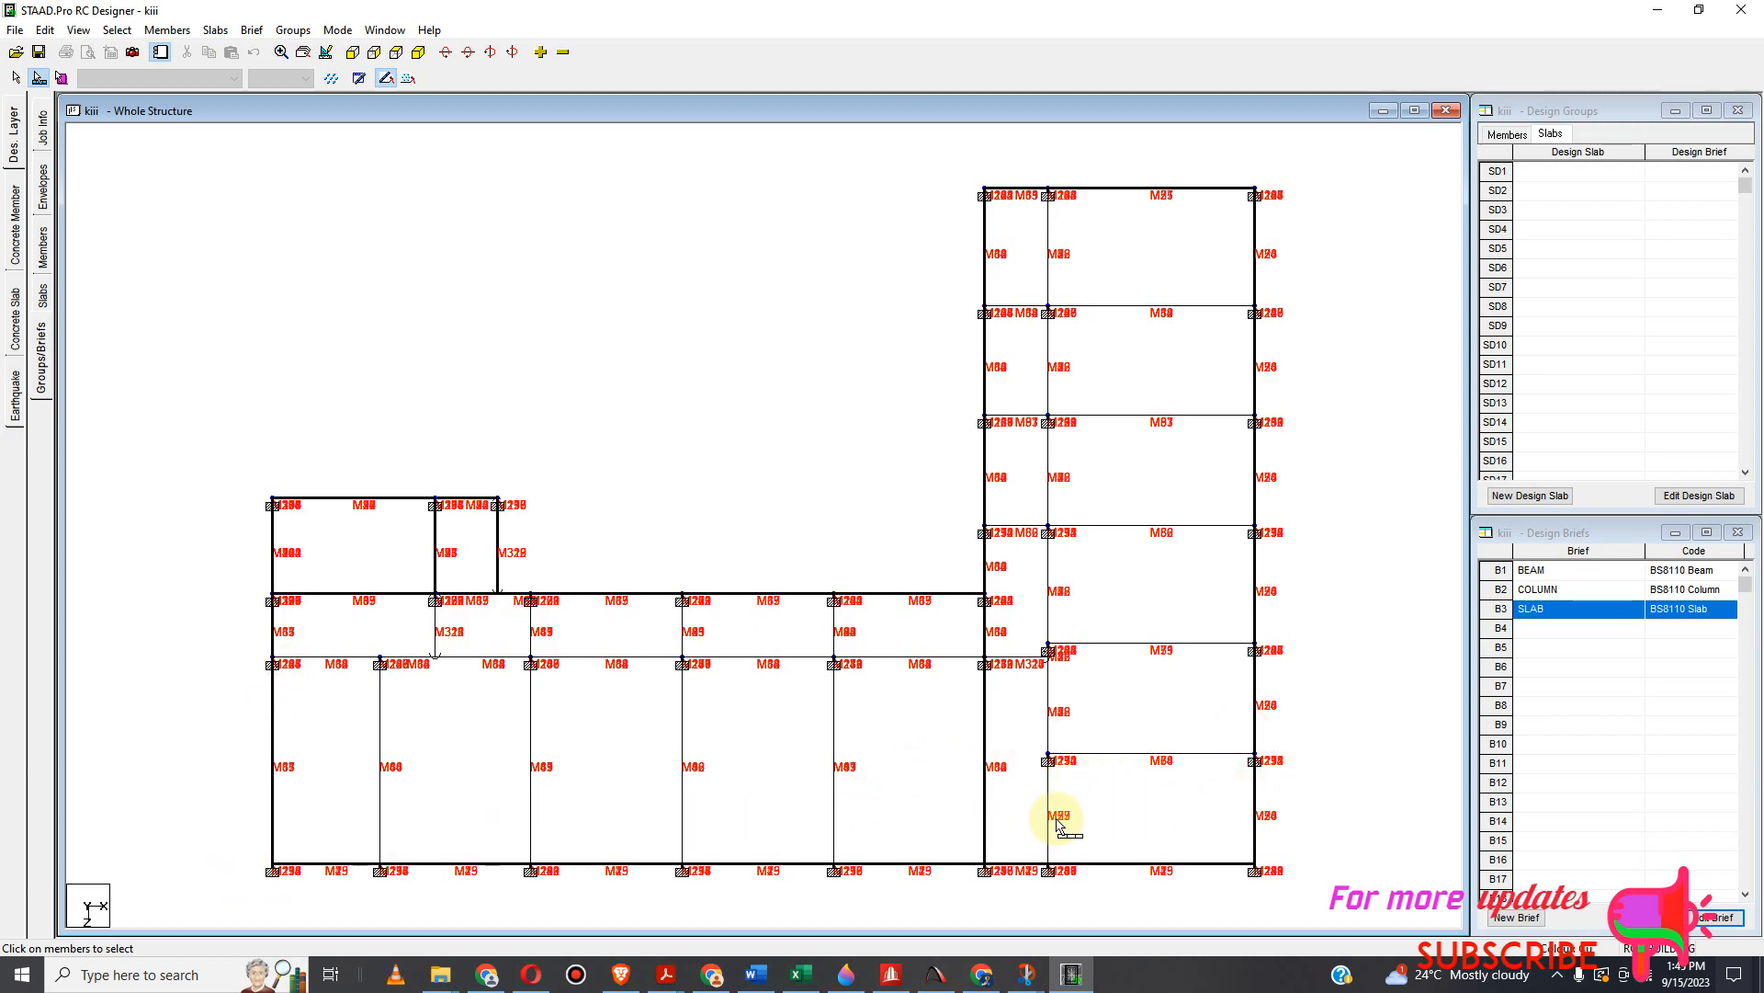
Add the remaining columns along the plan's lower edge to the selection and display the structure isometrically
{"action": "left_click", "coordinate": [379, 845]}
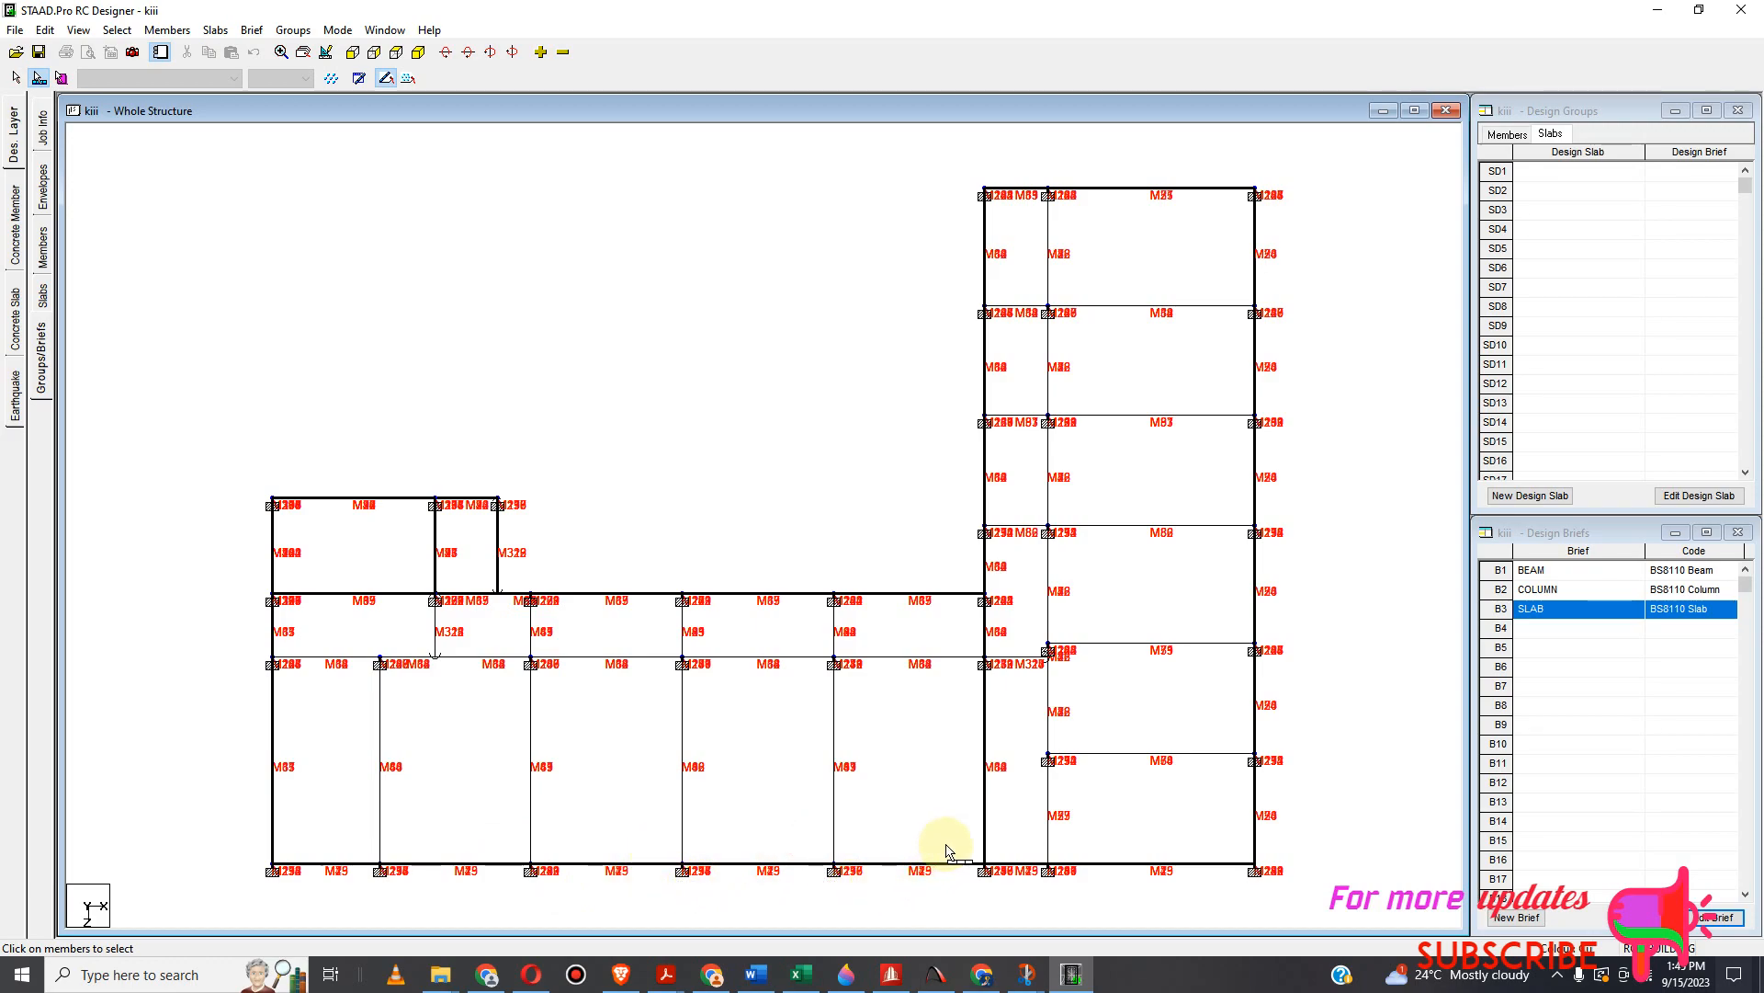
{"action": "left_click_drag", "start_coordinate": [1038, 847], "coordinate": [1064, 894]}
{"action": "left_click_drag", "start_coordinate": [1232, 844], "coordinate": [1278, 888]}
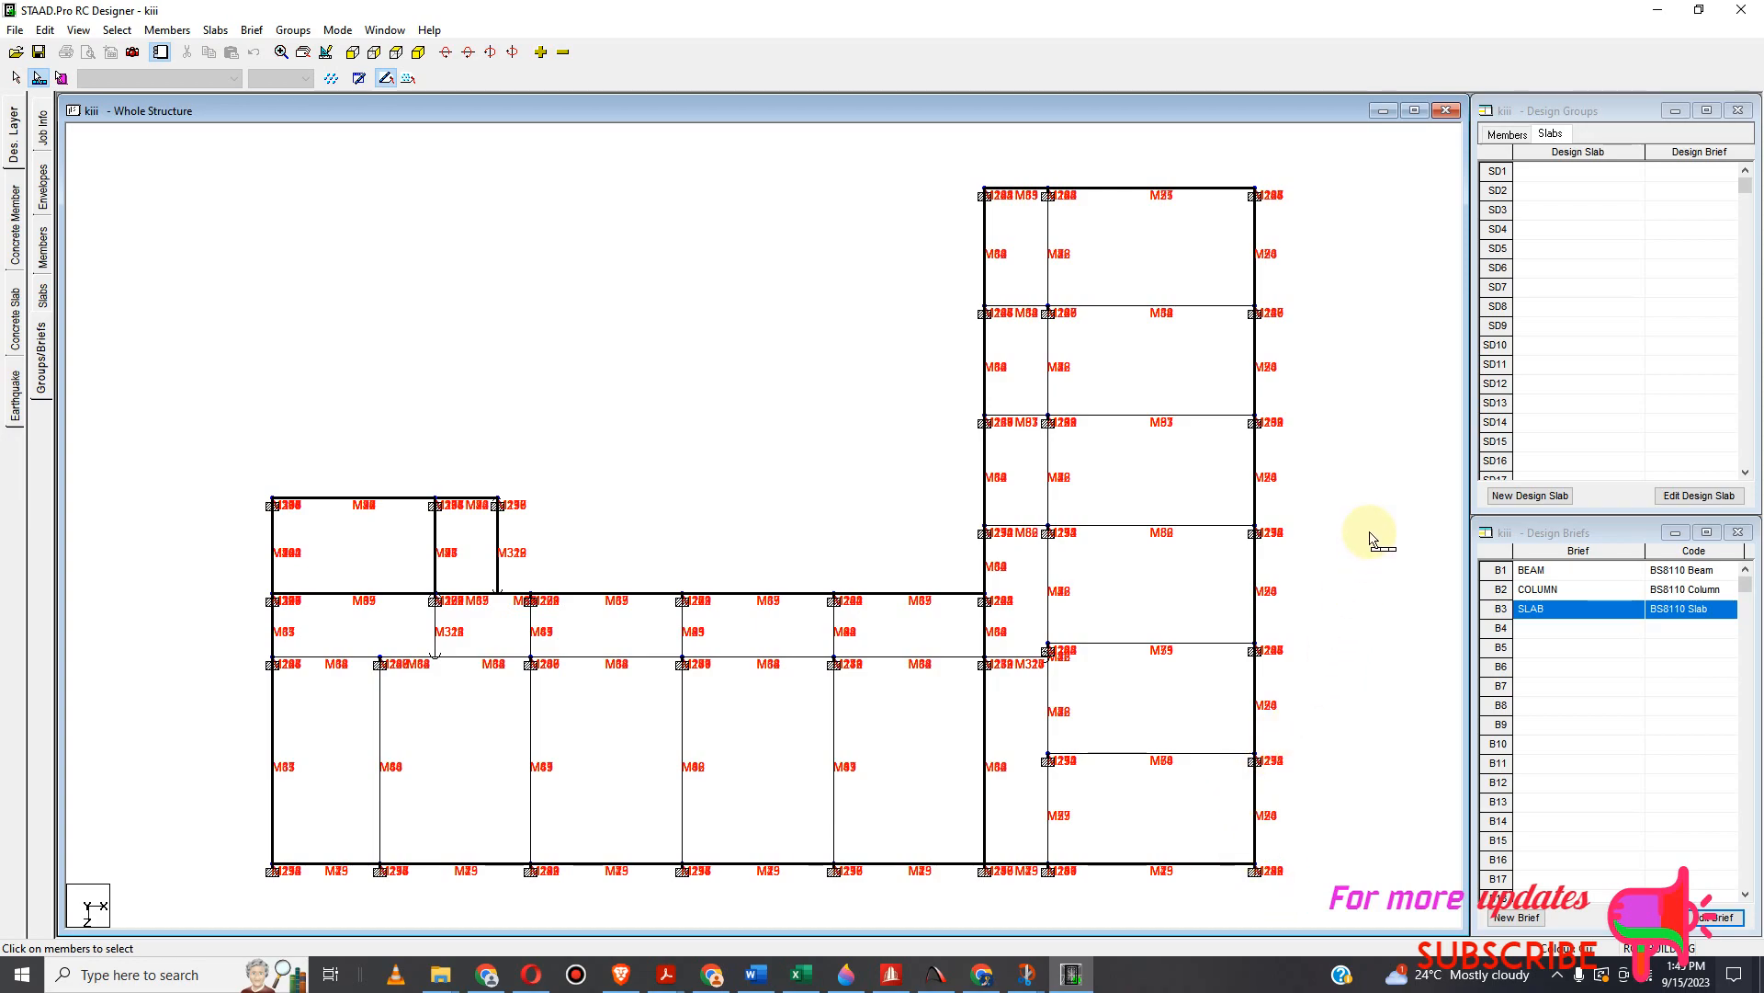
{"action": "left_click", "coordinate": [422, 53]}
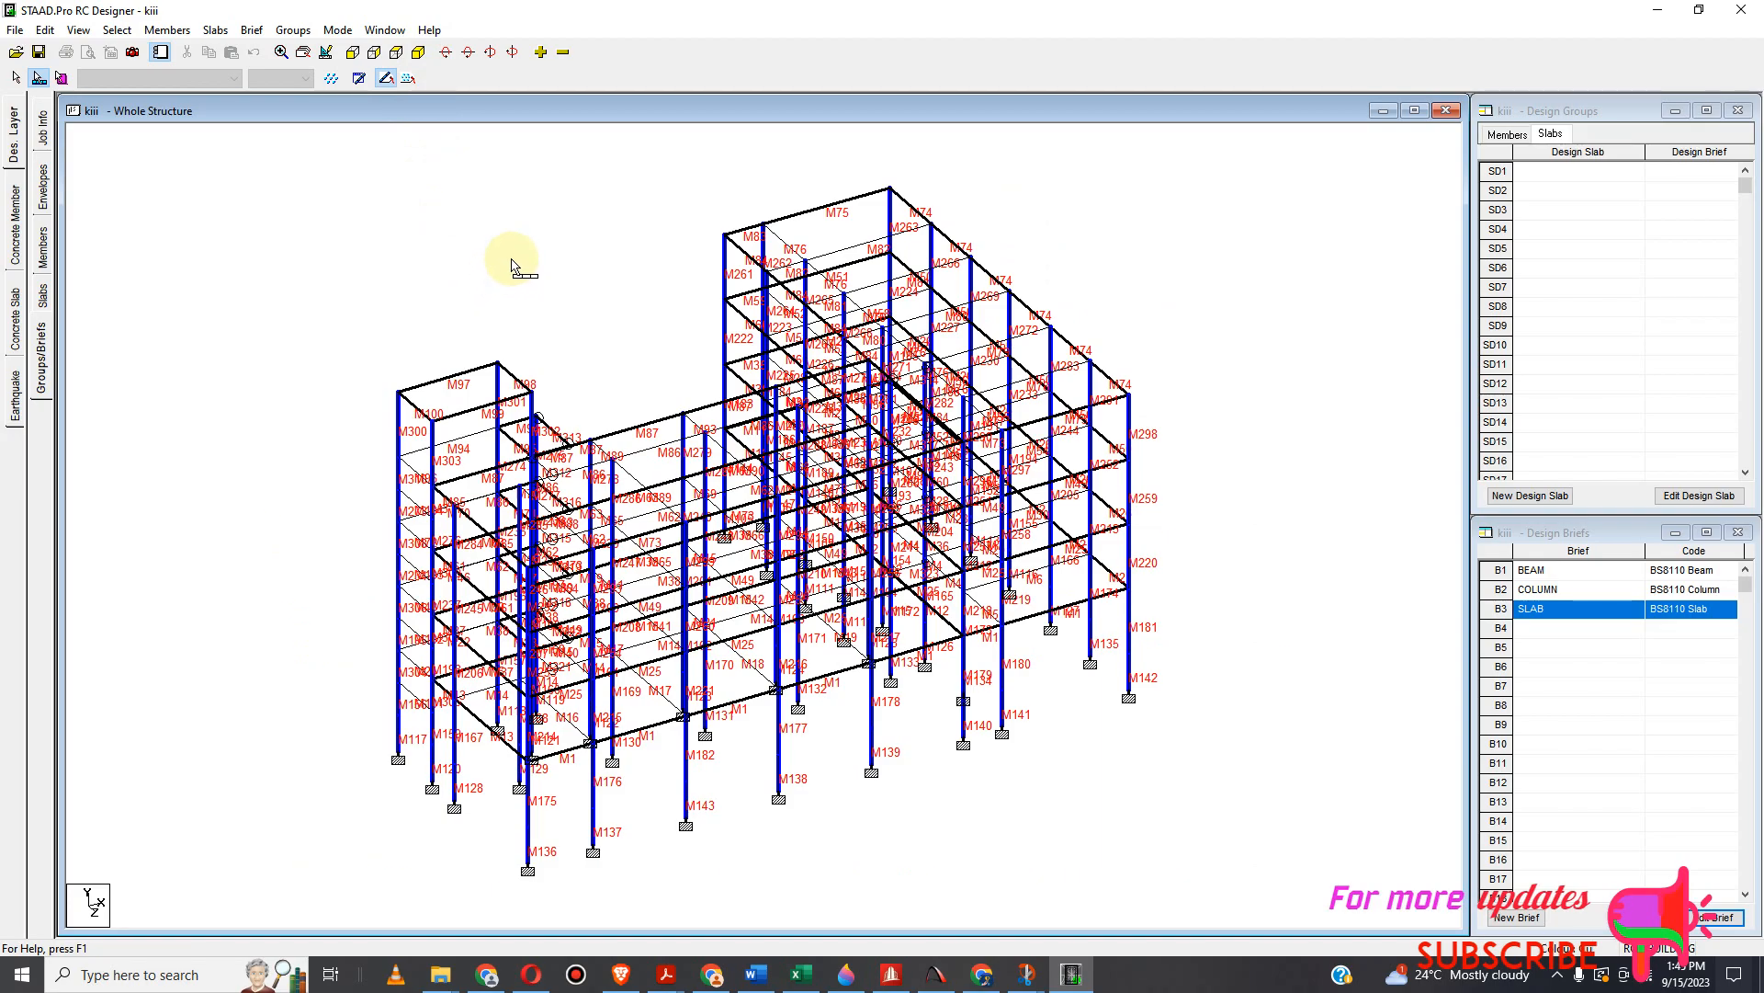
Rotate the isometric structure to check the selected columns from all sides
{"action": "left_click", "coordinate": [489, 54]}
{"action": "left_click", "coordinate": [489, 53]}
{"action": "left_click", "coordinate": [490, 53]}
{"action": "left_click", "coordinate": [490, 54]}
{"action": "left_click", "coordinate": [490, 53]}
{"action": "left_click", "coordinate": [490, 53]}
{"action": "left_click", "coordinate": [490, 53]}
{"action": "left_click", "coordinate": [490, 53]}
{"action": "left_click", "coordinate": [489, 53]}
{"action": "left_click", "coordinate": [490, 54]}
{"action": "left_click", "coordinate": [490, 54]}
{"action": "left_click", "coordinate": [490, 53]}
{"action": "left_click", "coordinate": [490, 53]}
{"action": "left_click", "coordinate": [490, 54]}
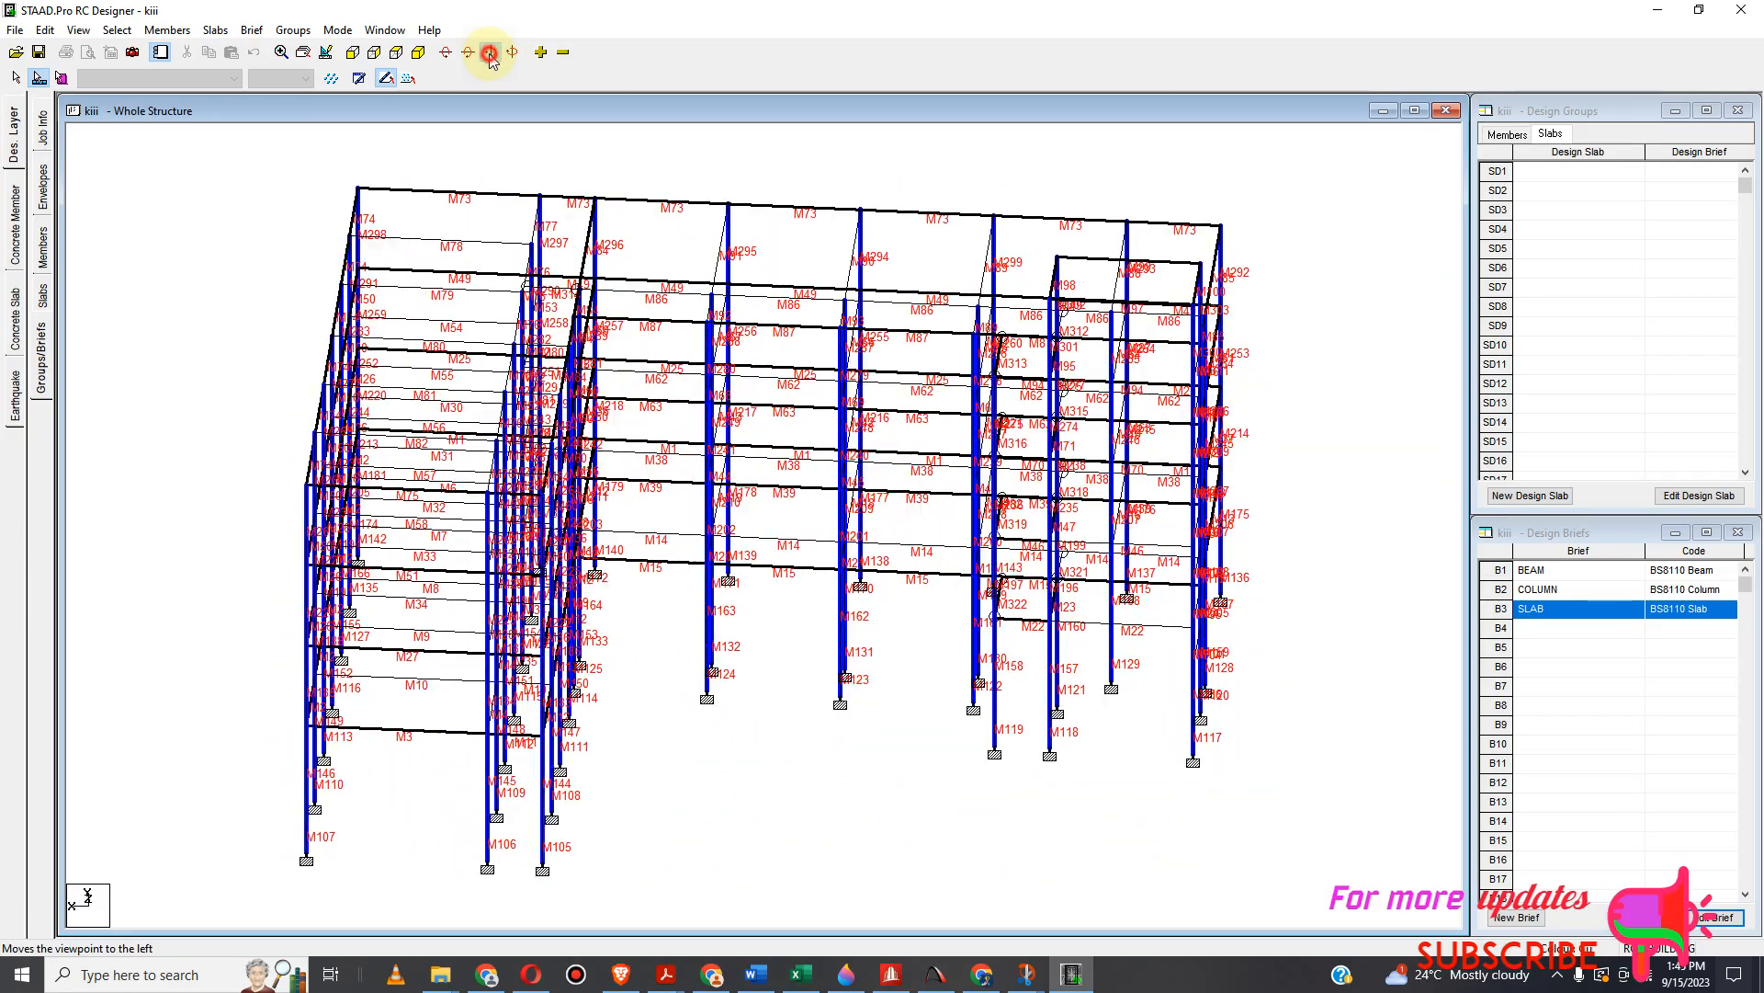
{"action": "left_click", "coordinate": [490, 53]}
{"action": "left_click", "coordinate": [490, 53]}
{"action": "left_click", "coordinate": [490, 54]}
{"action": "left_click", "coordinate": [490, 53]}
{"action": "left_click", "coordinate": [489, 54]}
{"action": "left_click", "coordinate": [490, 54]}
Create a design group named COLUMNS from the selected columns with the COLUMN design brief, and show the member design groups
{"action": "right_click", "coordinate": [1163, 368]}
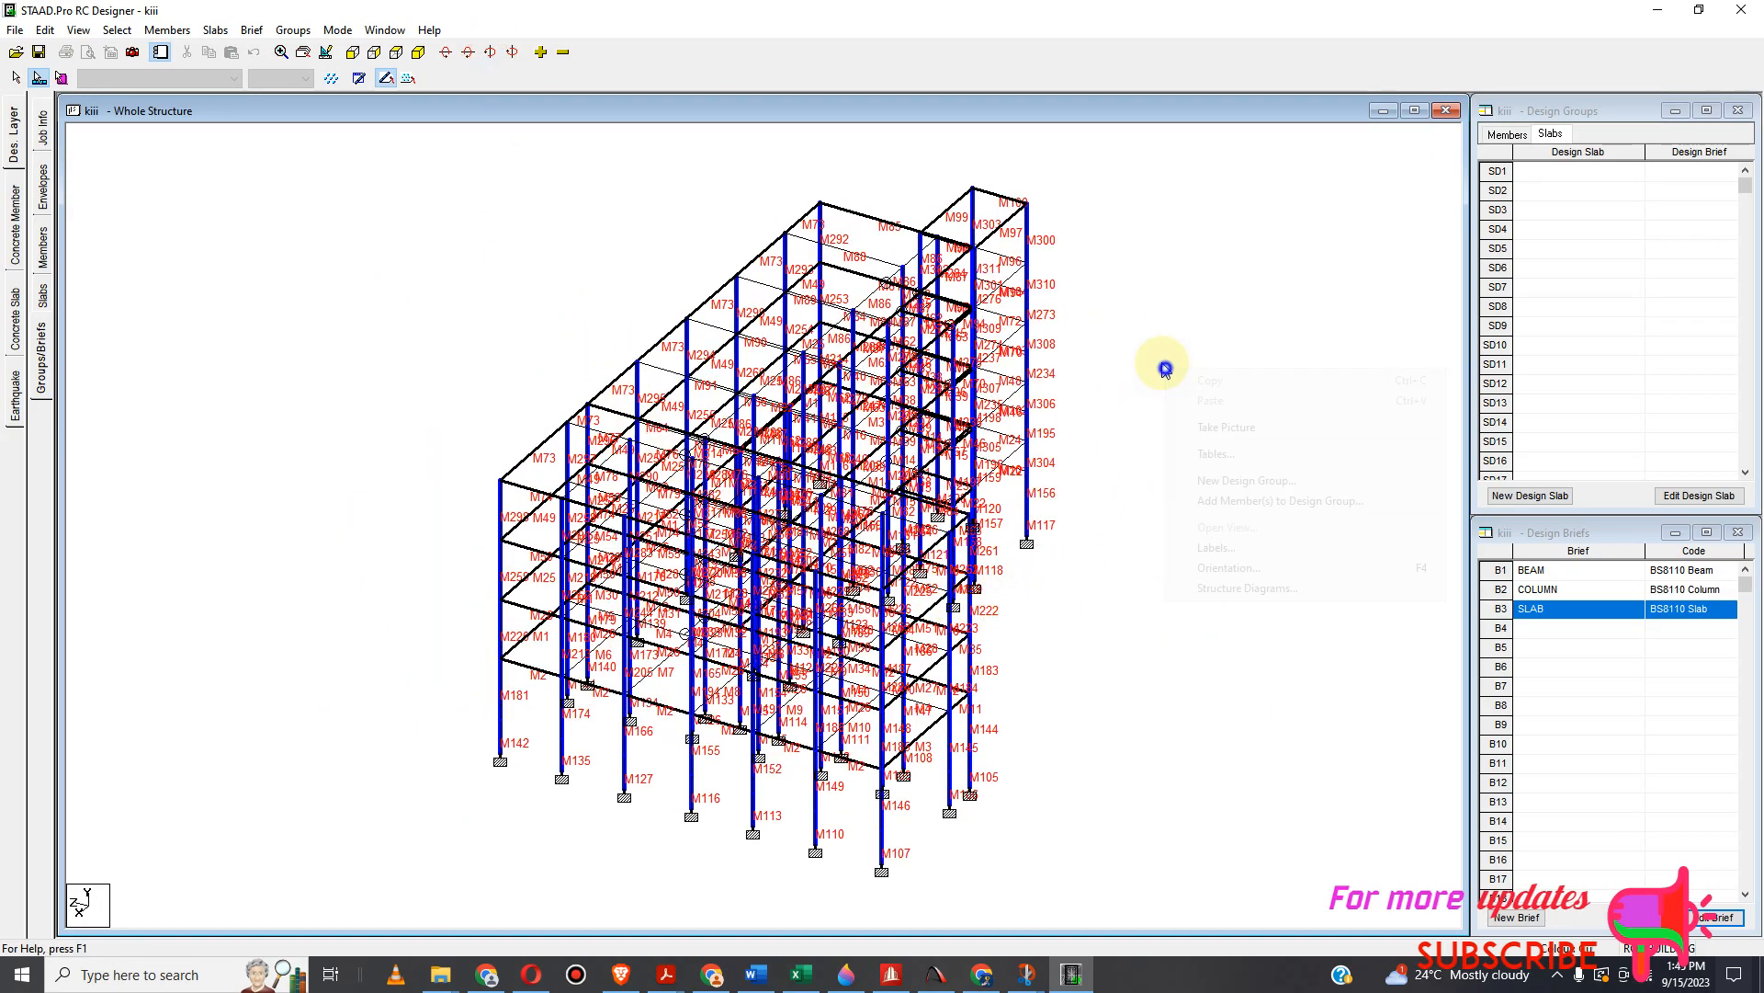
{"action": "left_click", "coordinate": [1176, 481]}
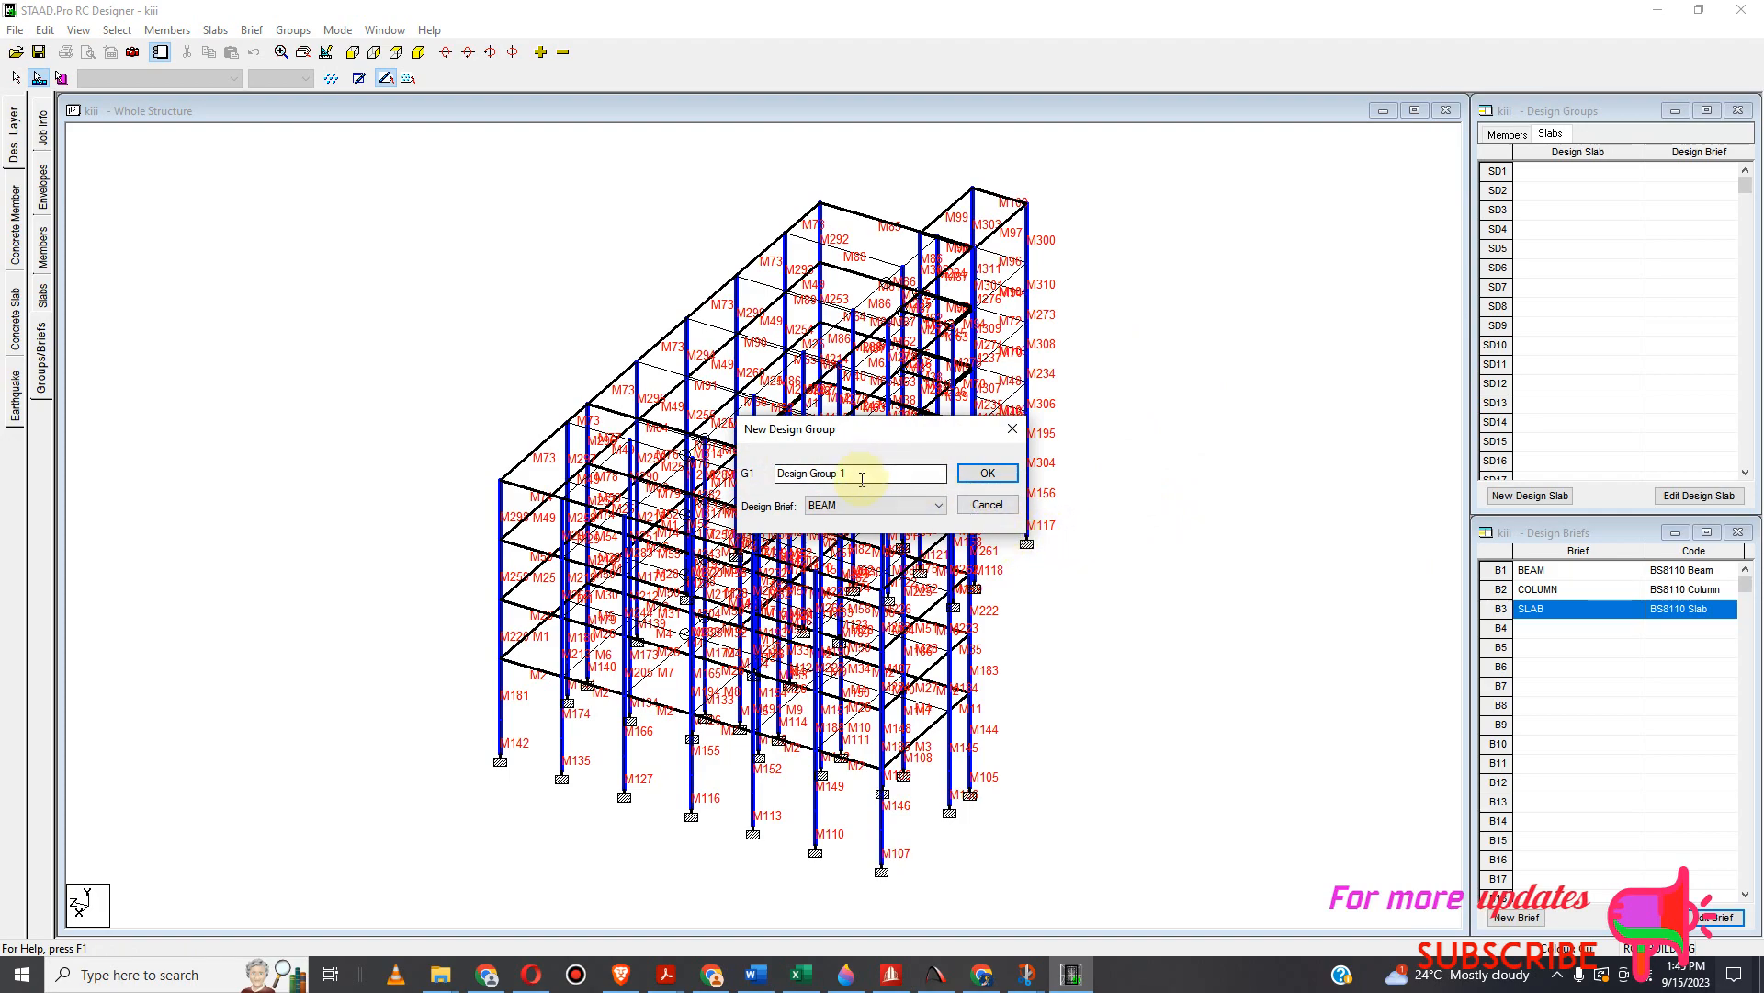
{"action": "left_click_drag", "start_coordinate": [860, 471], "coordinate": [723, 475]}
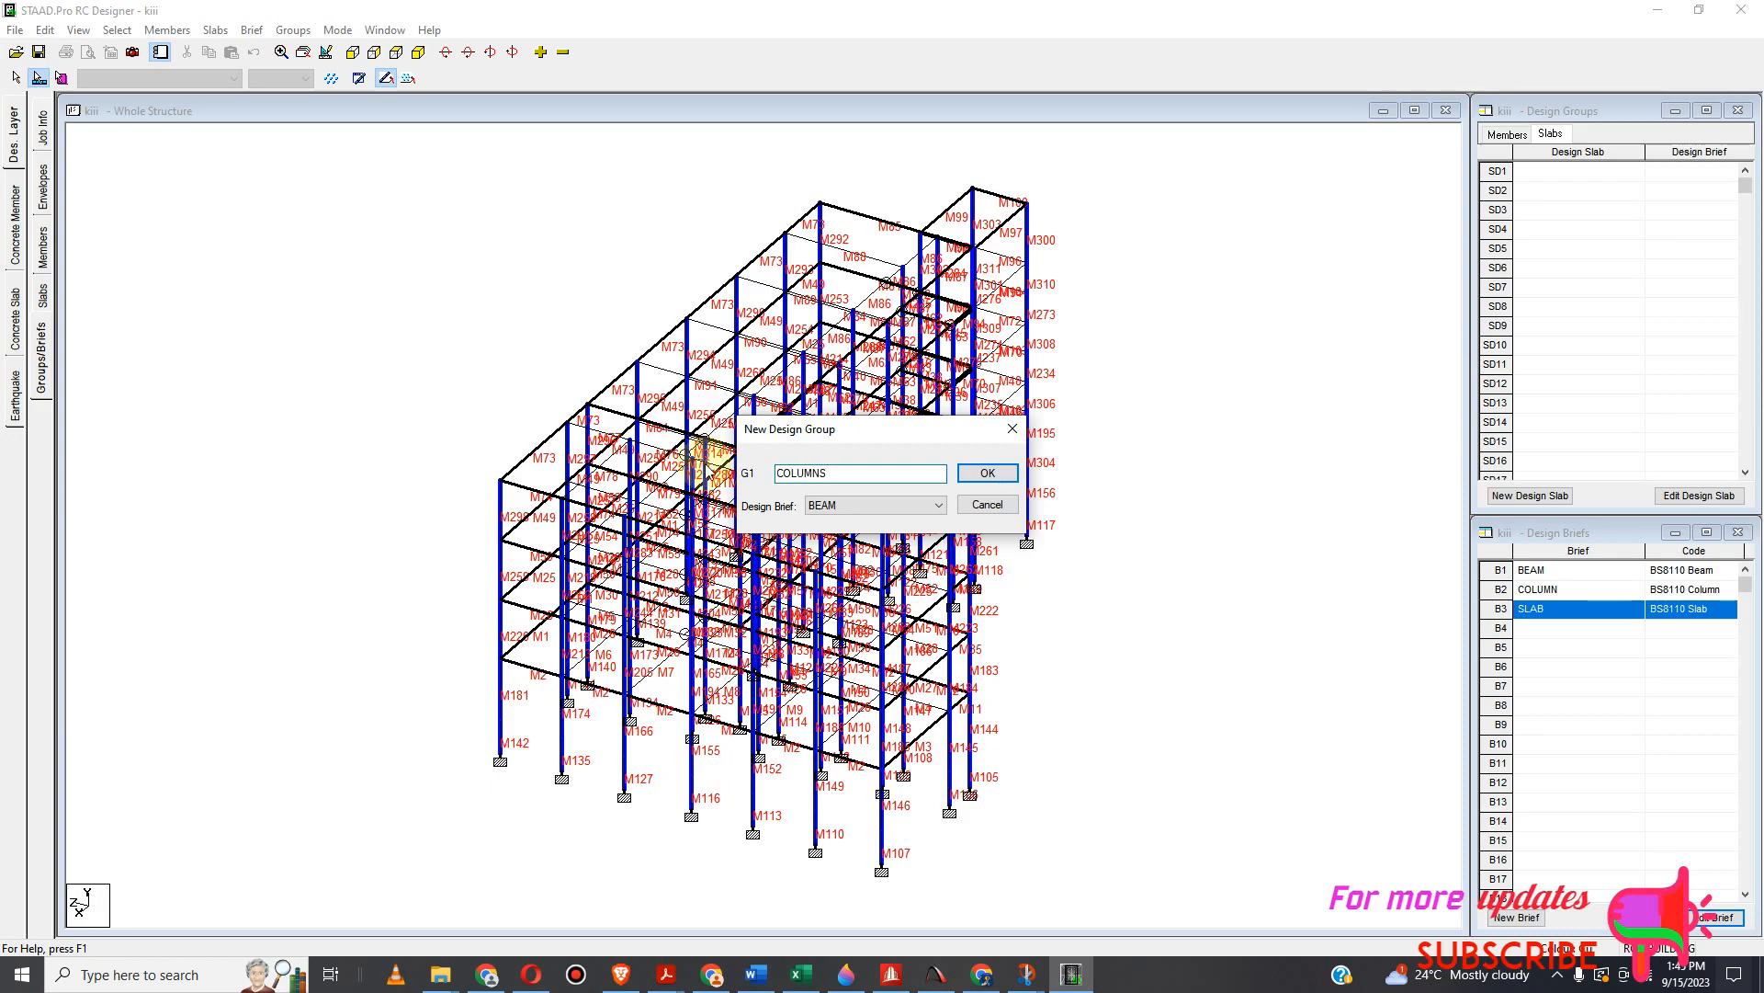
{"action": "left_click", "coordinate": [905, 502]}
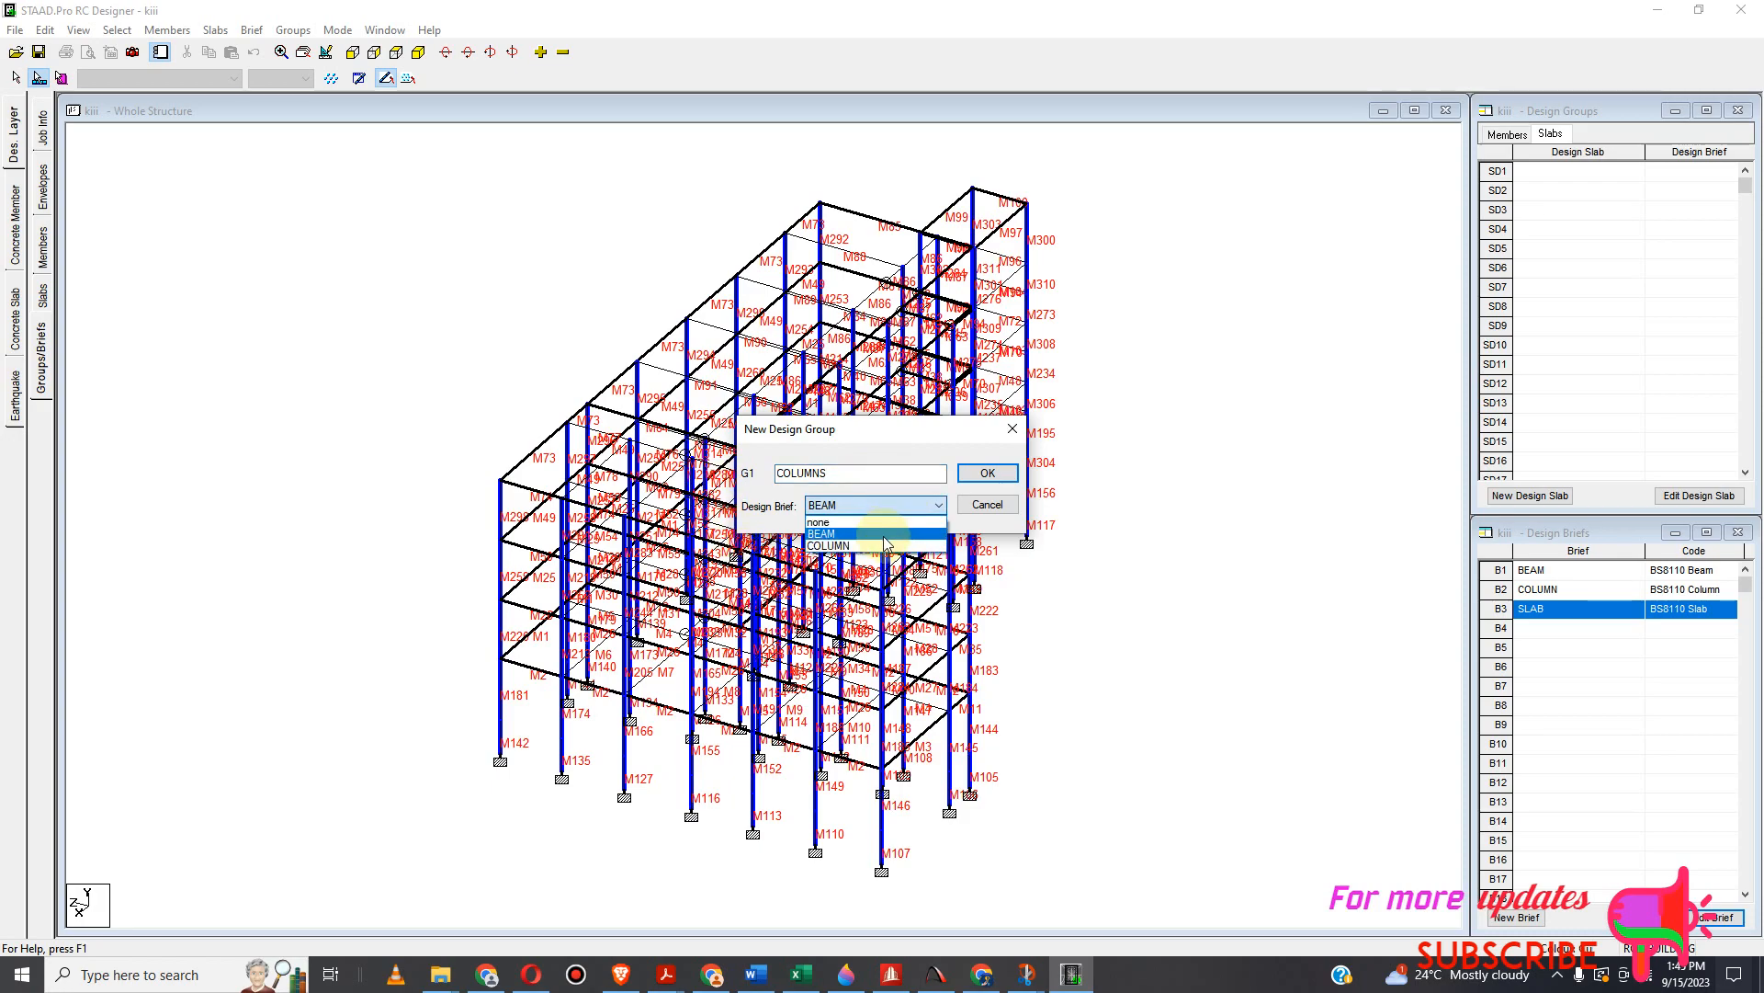
{"action": "left_click", "coordinate": [884, 545]}
{"action": "left_click", "coordinate": [987, 474]}
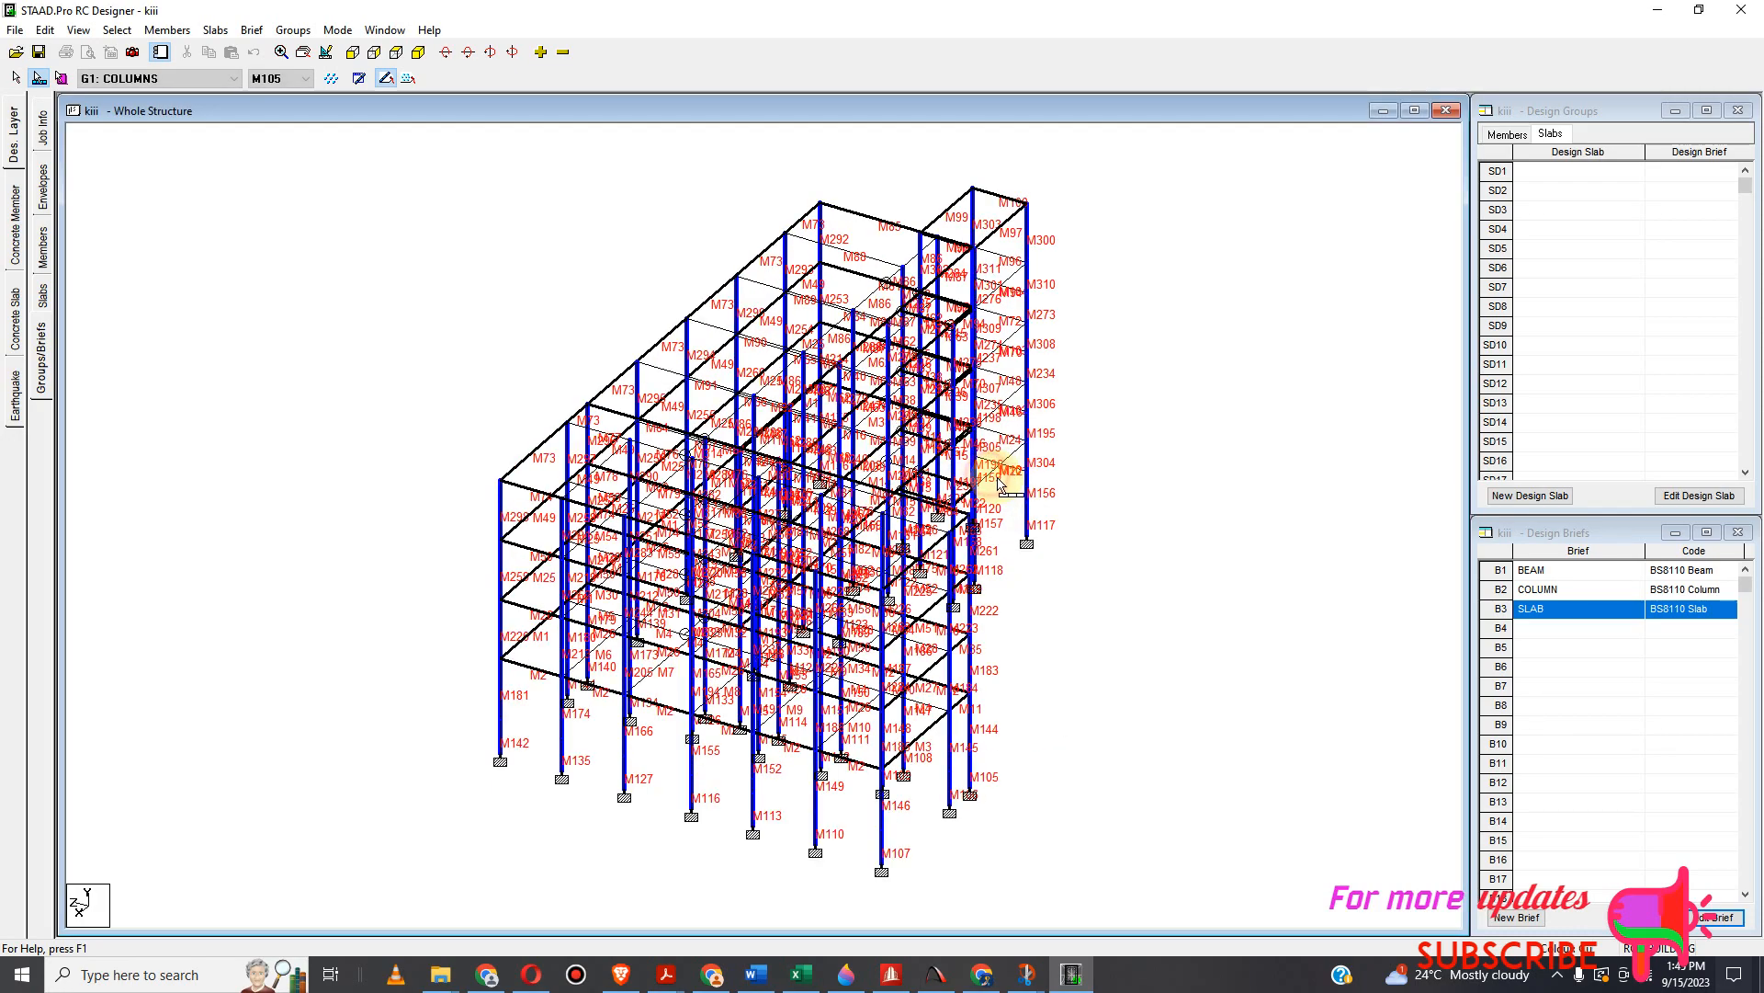
{"action": "left_click", "coordinate": [1745, 191]}
{"action": "left_click", "coordinate": [1496, 134]}
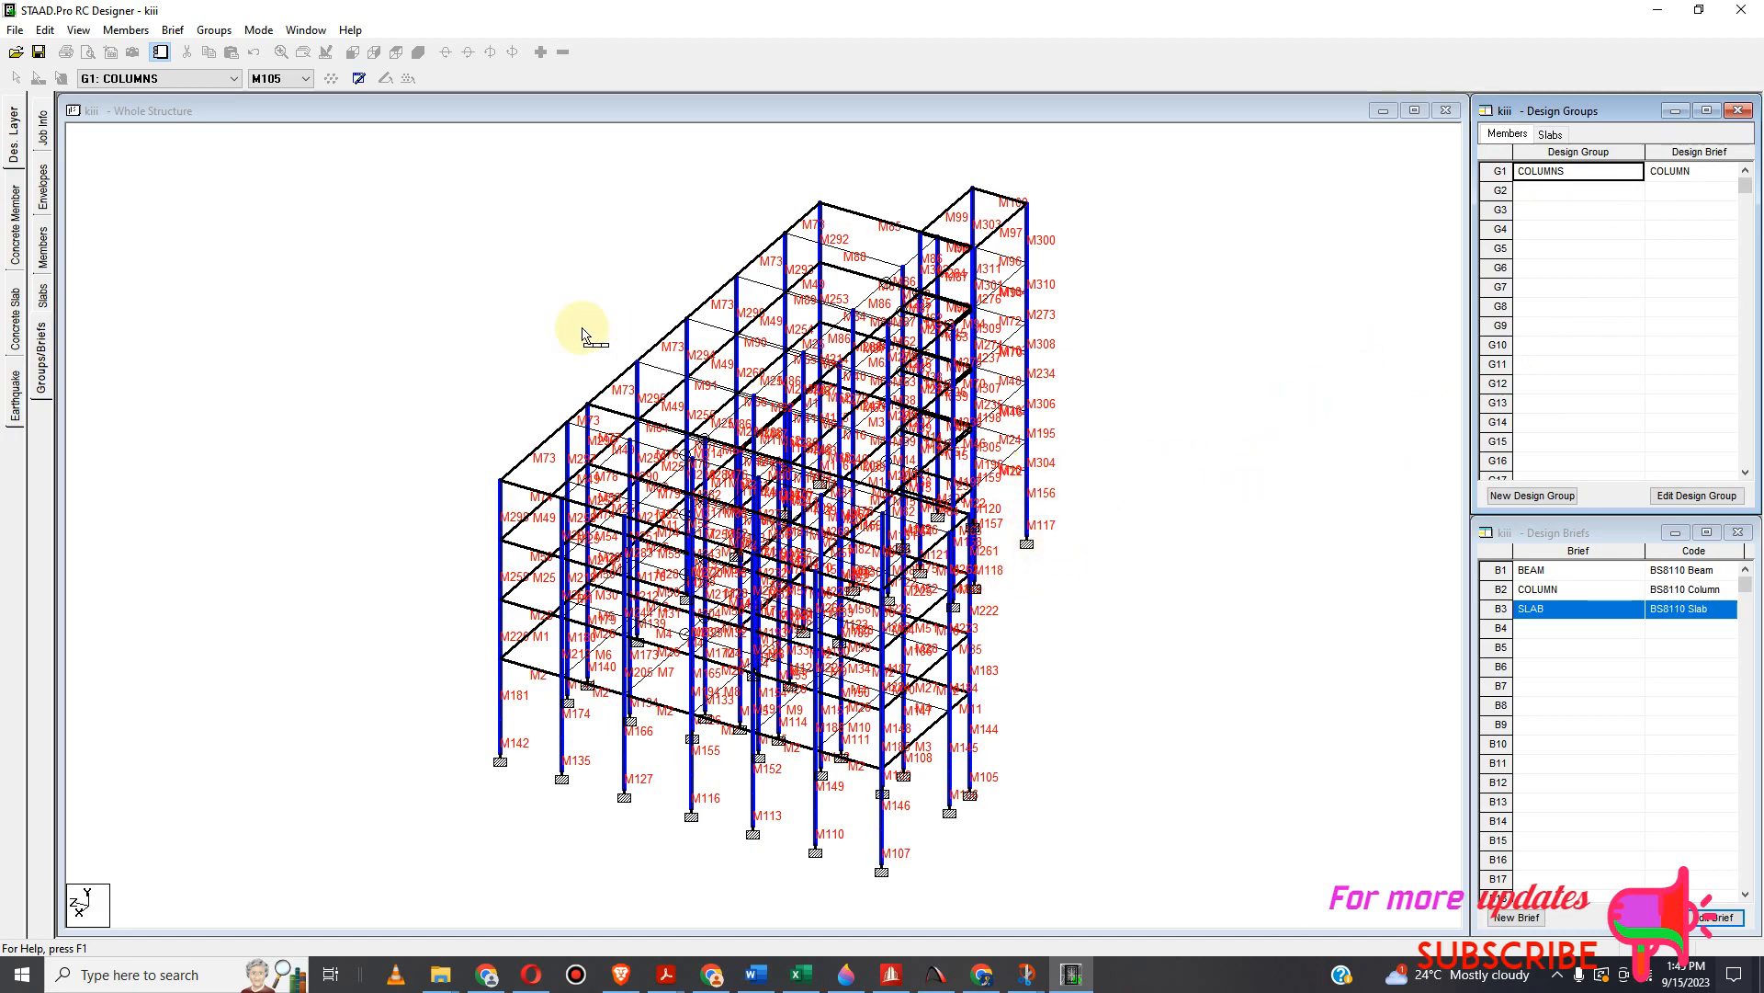
Clear the column selection, display the structure in elevation and consult the members table
{"action": "left_click", "coordinate": [79, 29]}
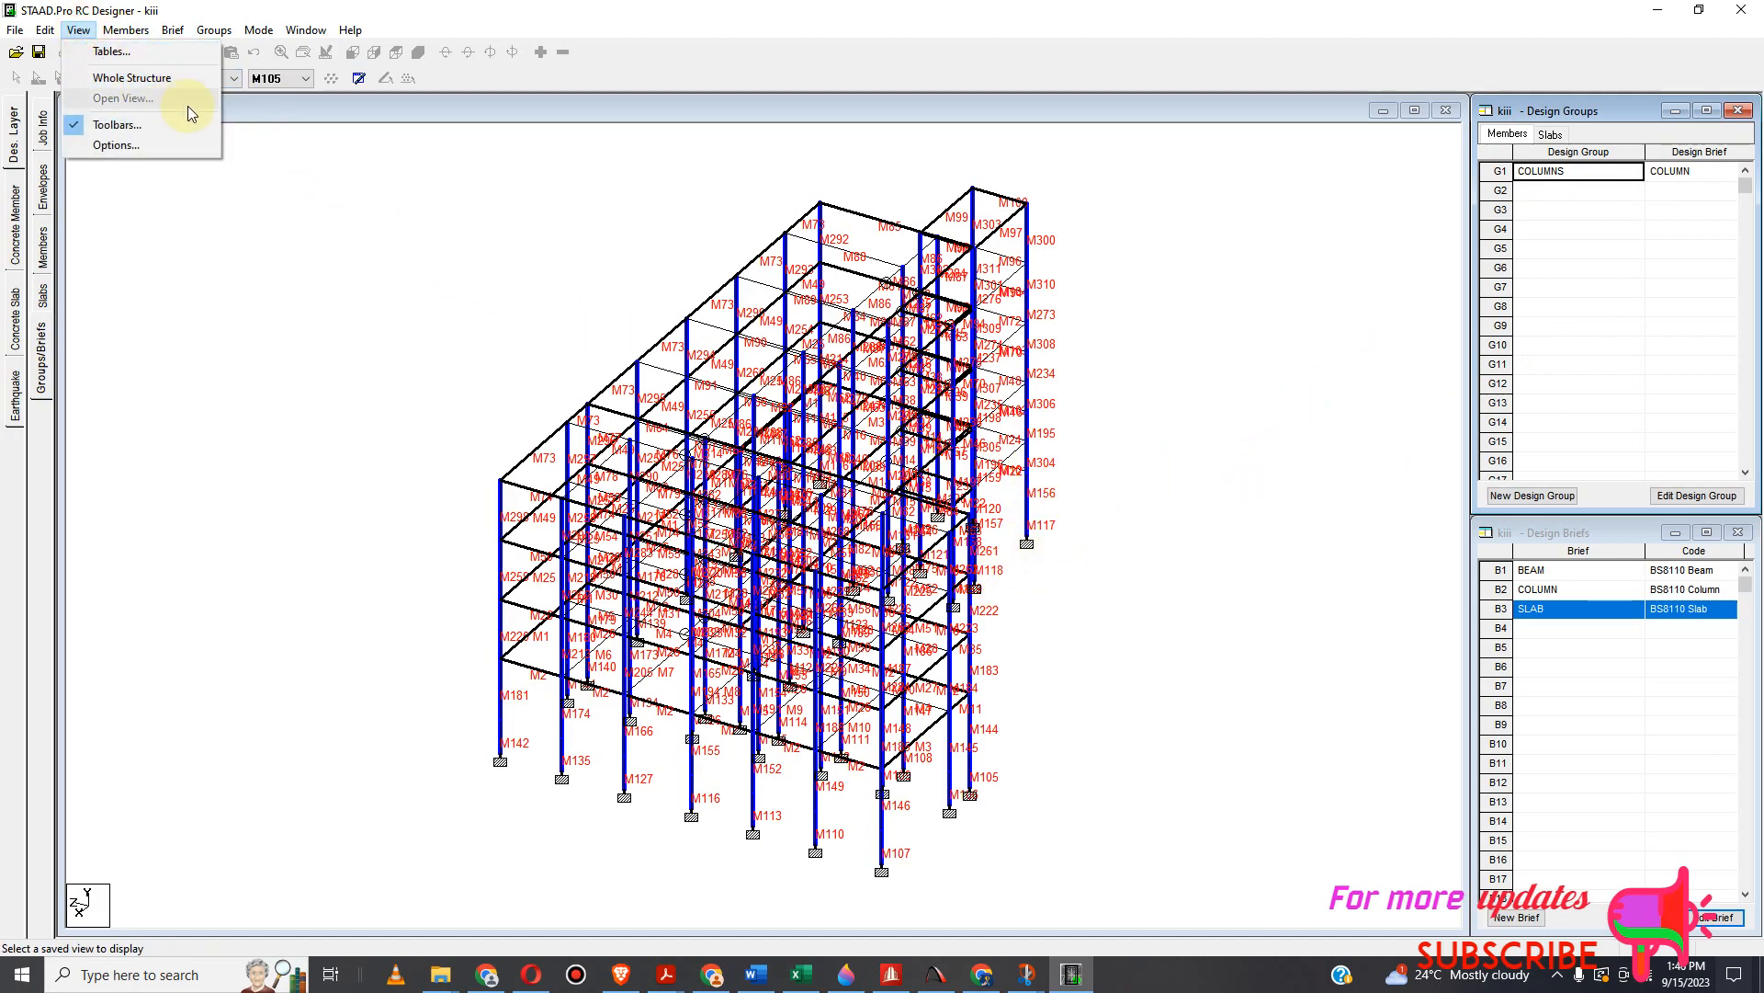
{"action": "left_click", "coordinate": [185, 111]}
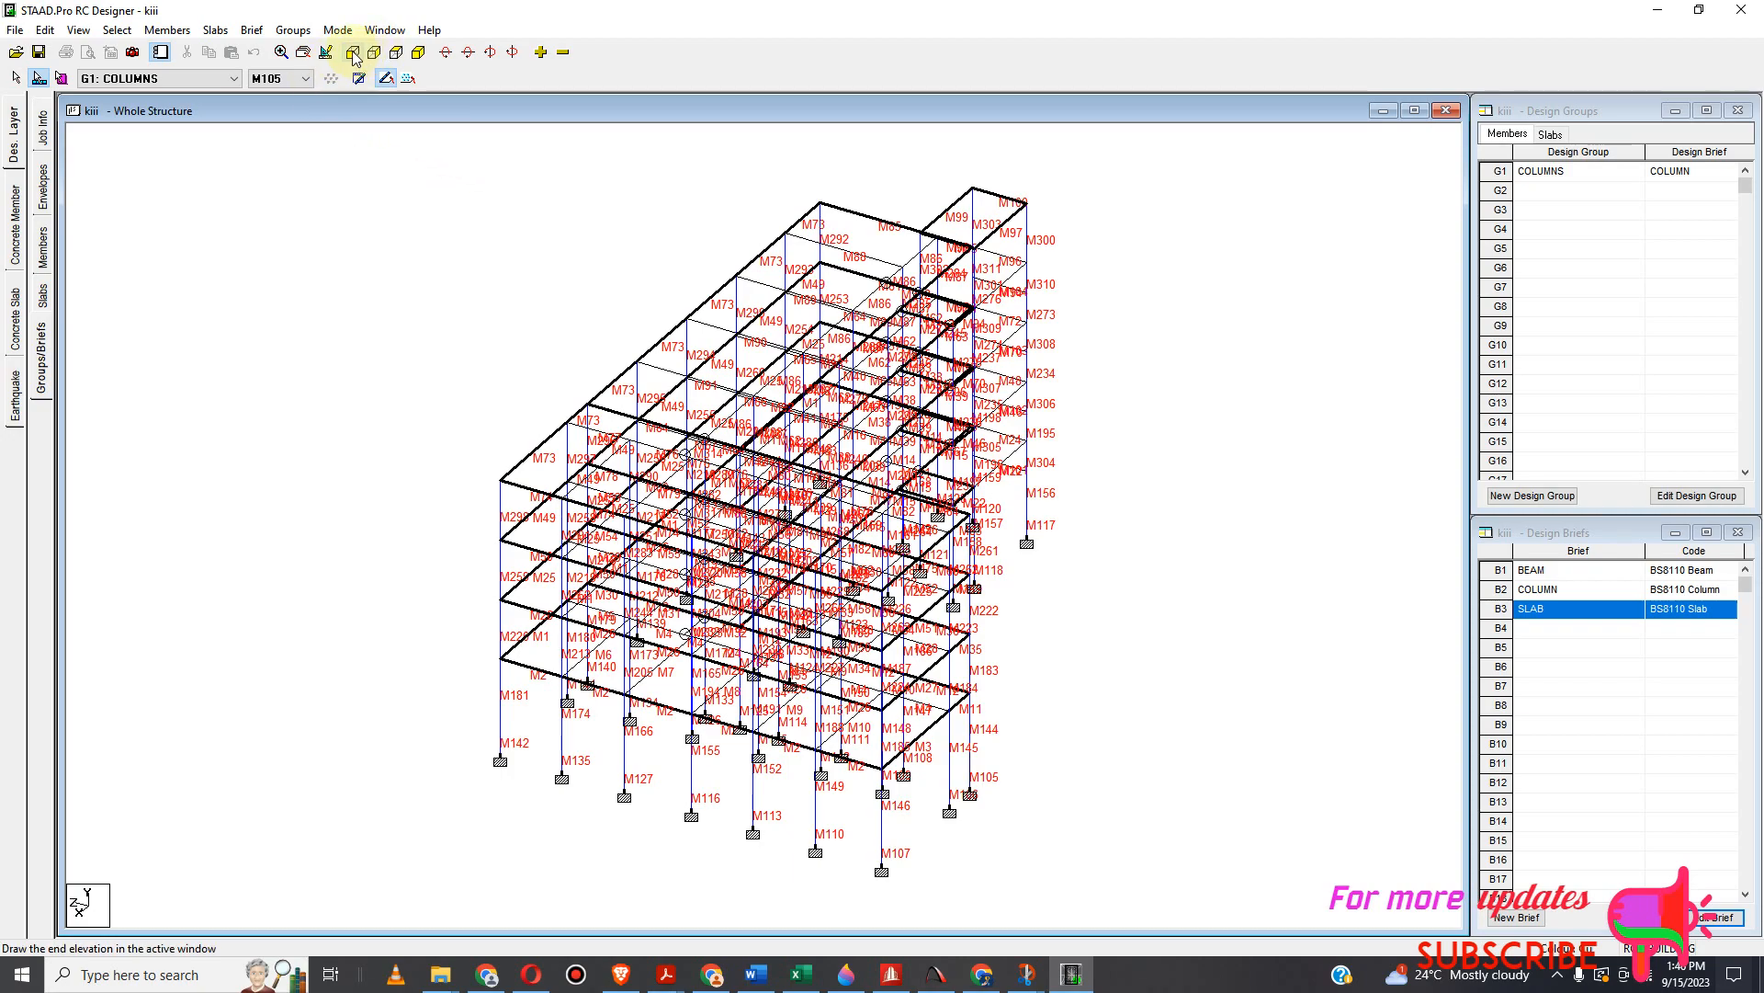
{"action": "left_click", "coordinate": [375, 55]}
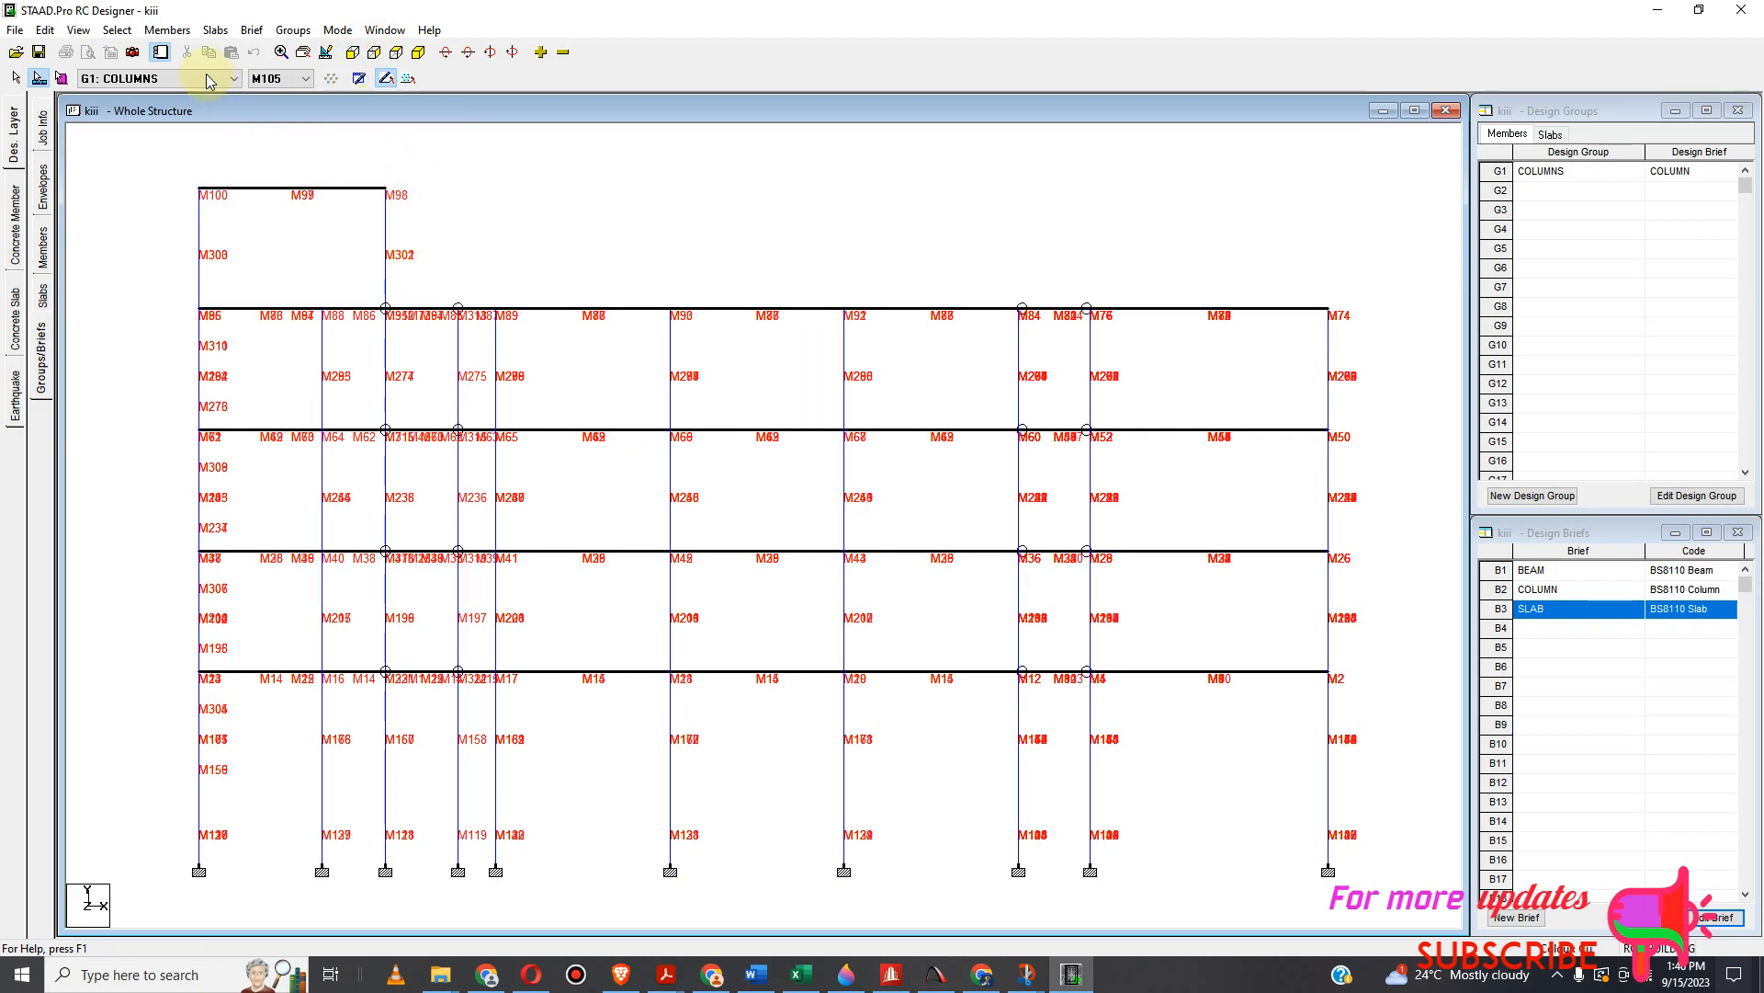
{"action": "left_click", "coordinate": [168, 29]}
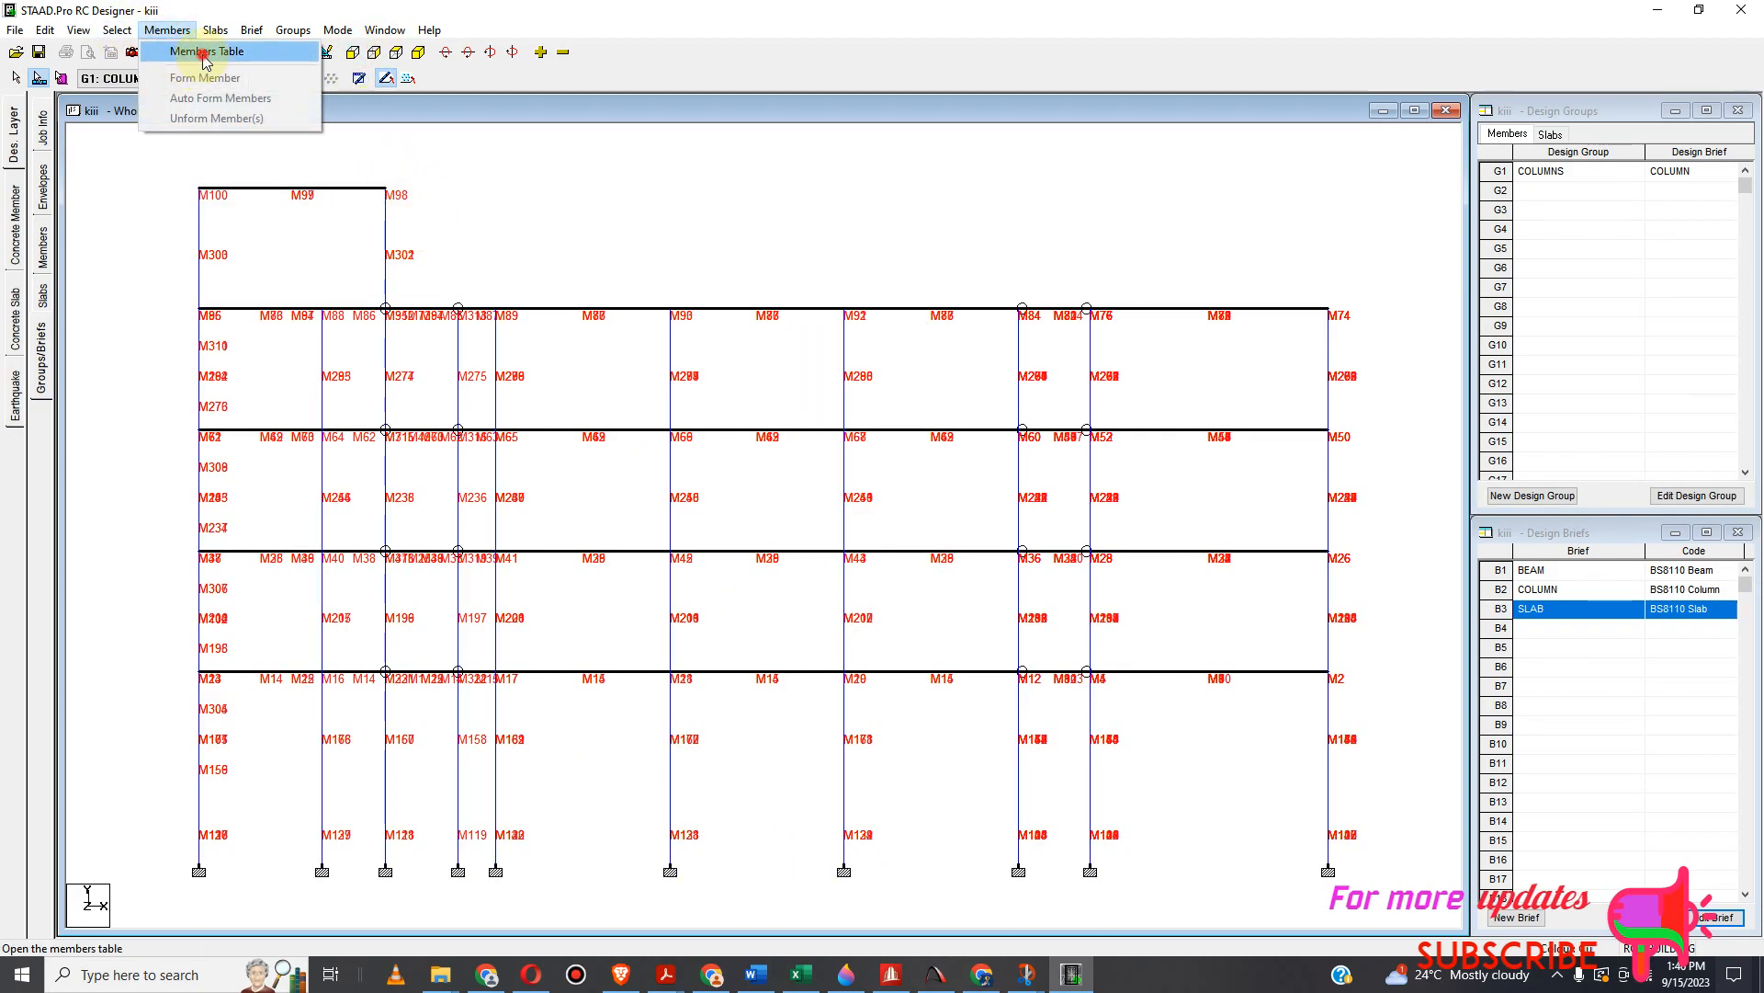
{"action": "left_click", "coordinate": [188, 49]}
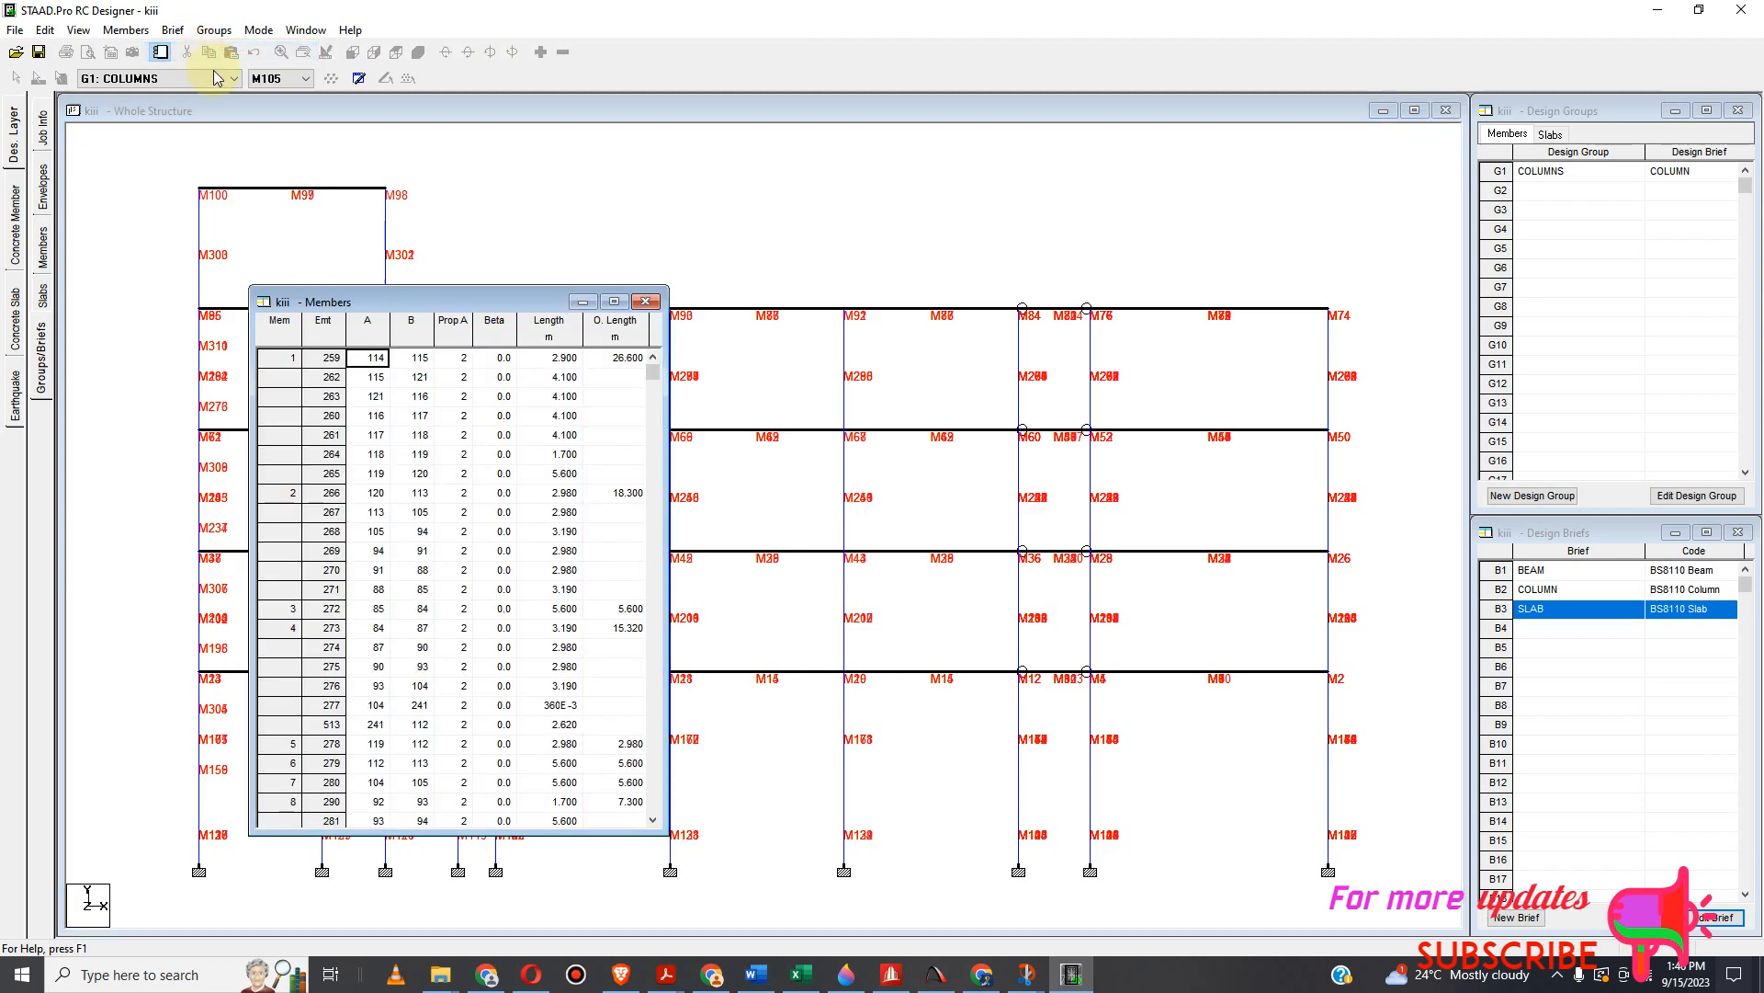
{"action": "left_click", "coordinate": [588, 302]}
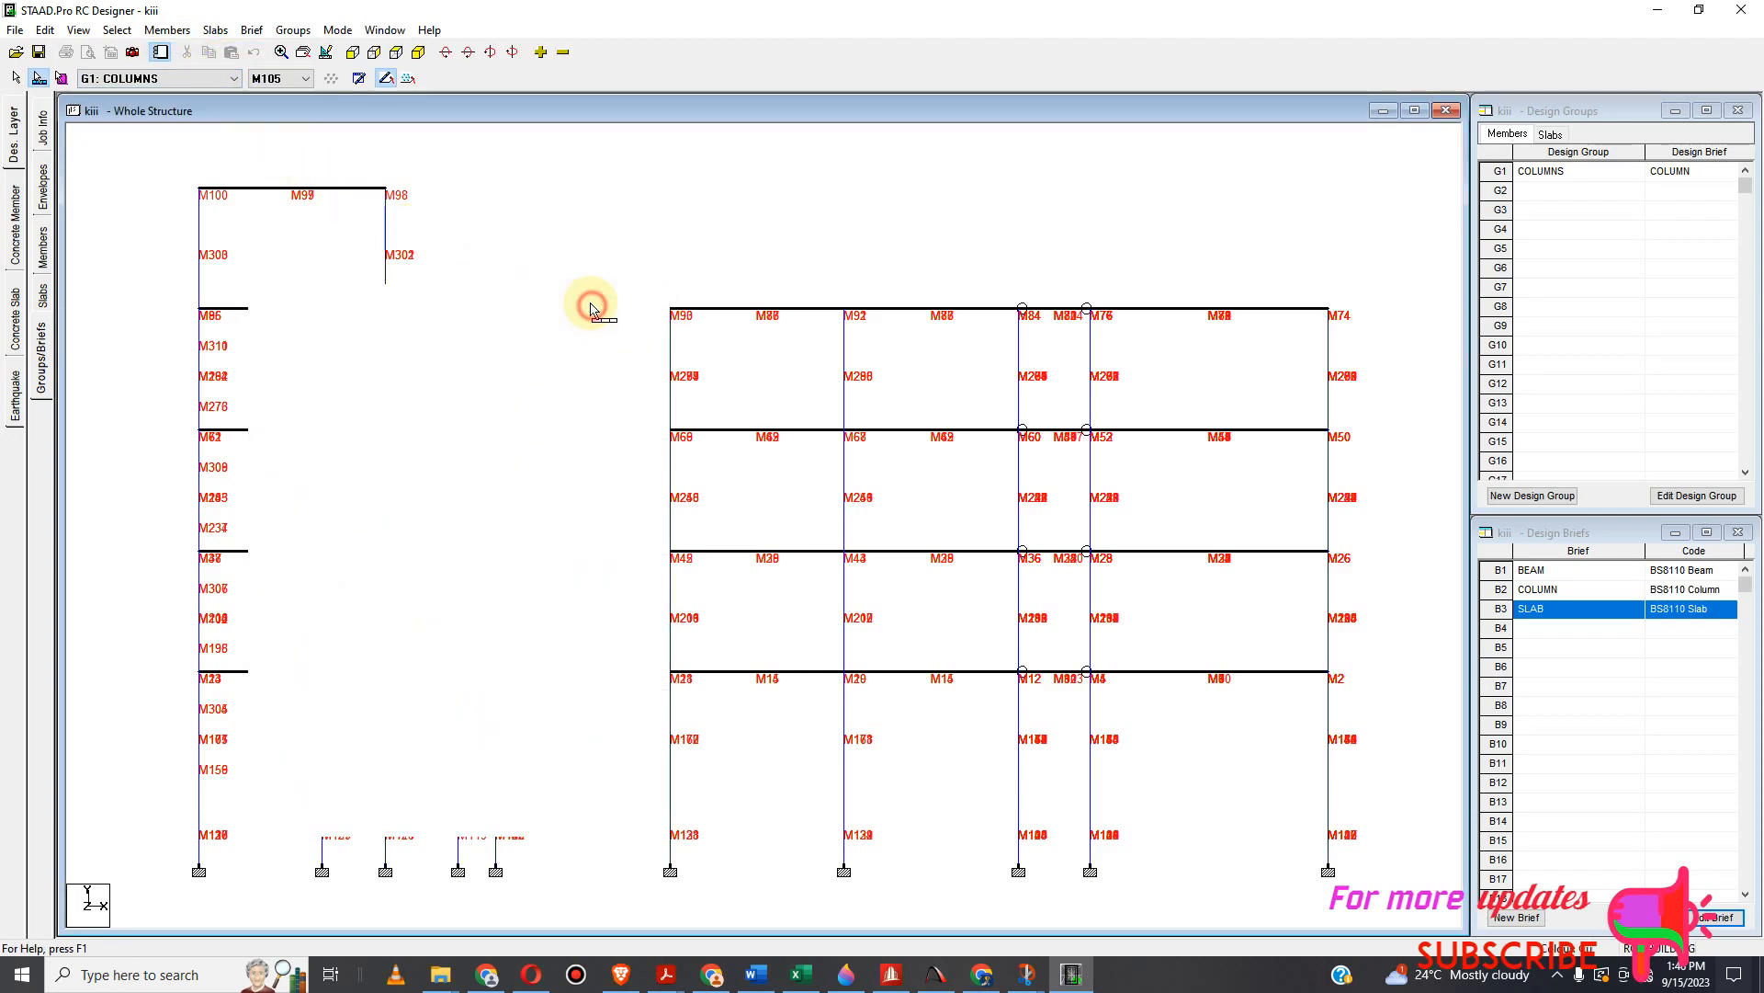
Select the beams of the top frame and the four floor levels in elevation, leaving out the columns
{"action": "left_click", "coordinate": [120, 31]}
{"action": "left_click", "coordinate": [236, 230]}
{"action": "left_click_drag", "start_coordinate": [178, 151], "coordinate": [382, 272]}
{"action": "left_click_drag", "start_coordinate": [163, 301], "coordinate": [1360, 320]}
{"action": "left_click_drag", "start_coordinate": [157, 427], "coordinate": [1376, 444]}
{"action": "left_click_drag", "start_coordinate": [135, 540], "coordinate": [1378, 570]}
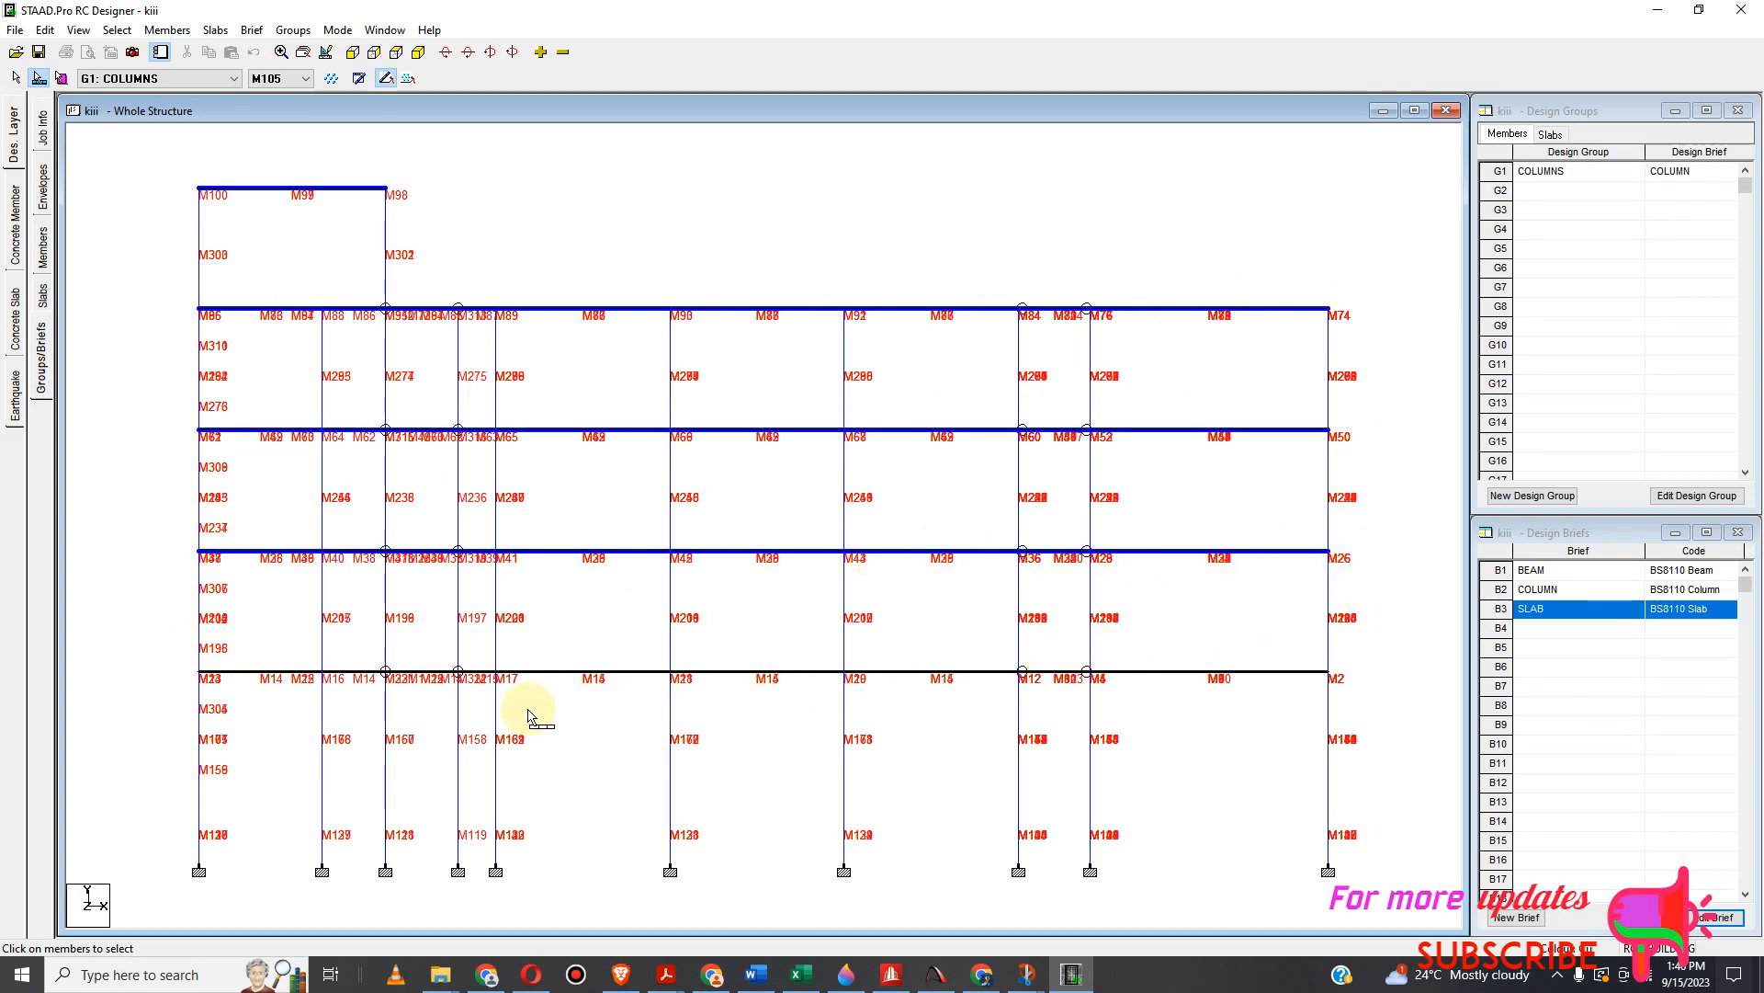
{"action": "left_click_drag", "start_coordinate": [223, 678], "coordinate": [1342, 685]}
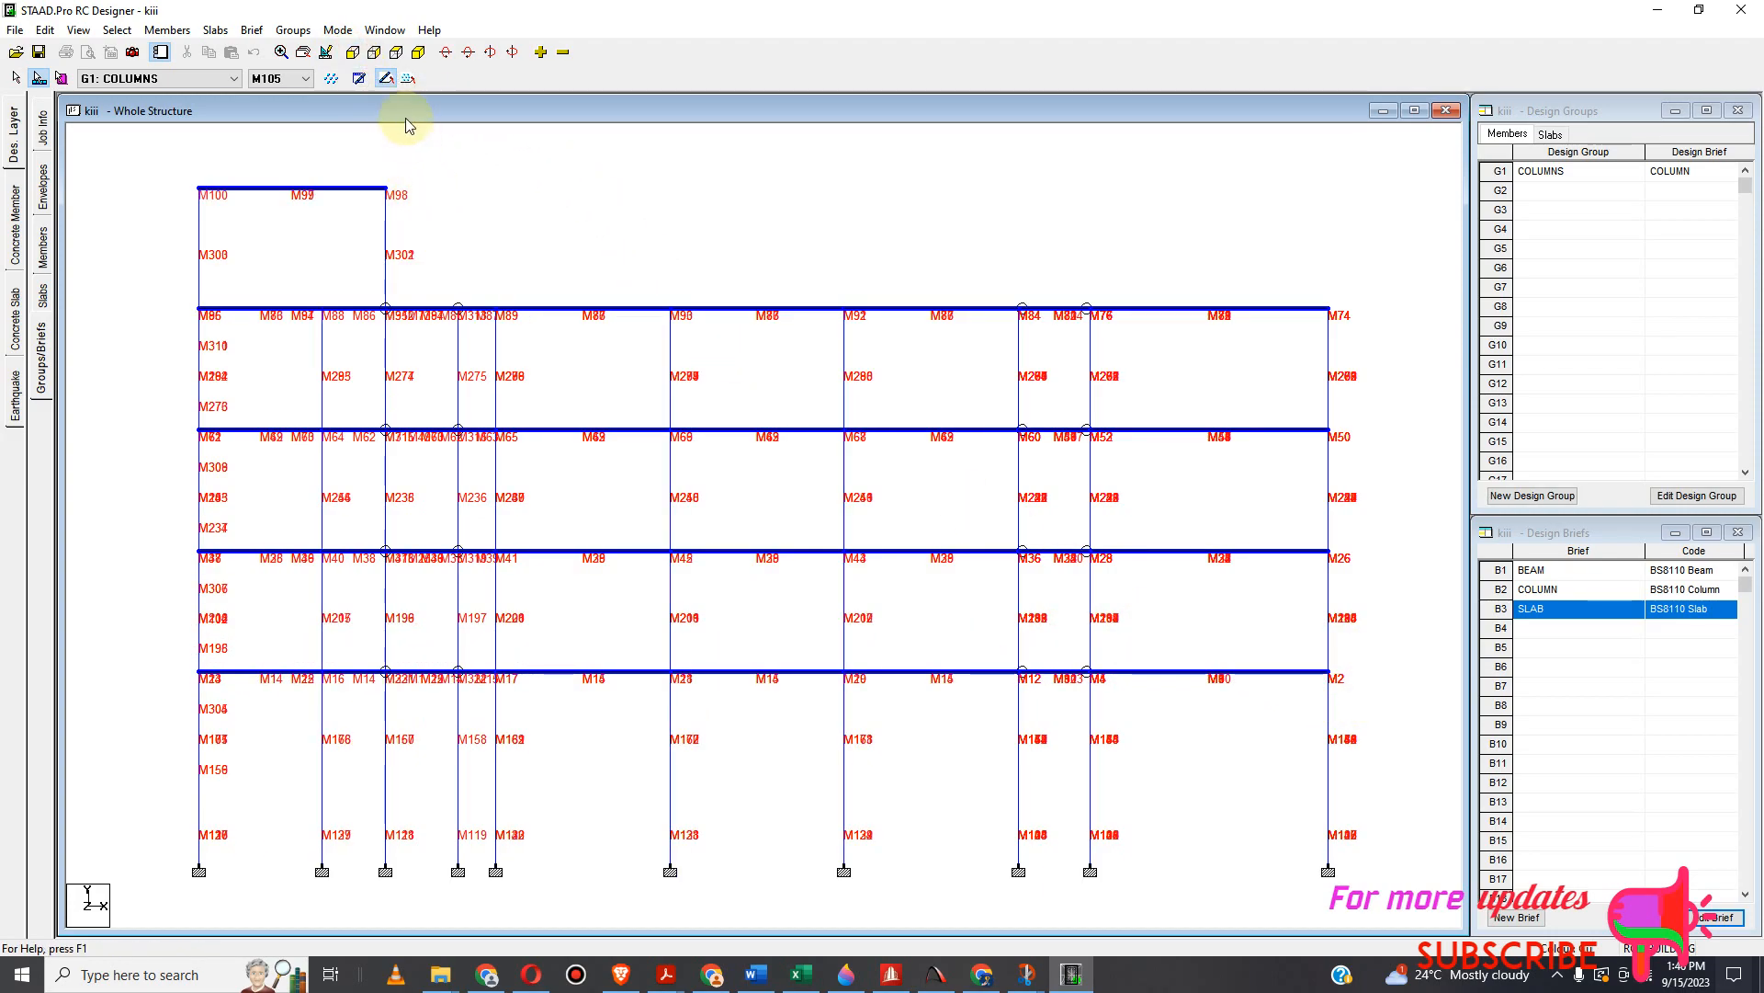
Try to add the mid-storey beams of the central tower in the other elevation, restarting the beam selection from the top
{"action": "left_click", "coordinate": [376, 54]}
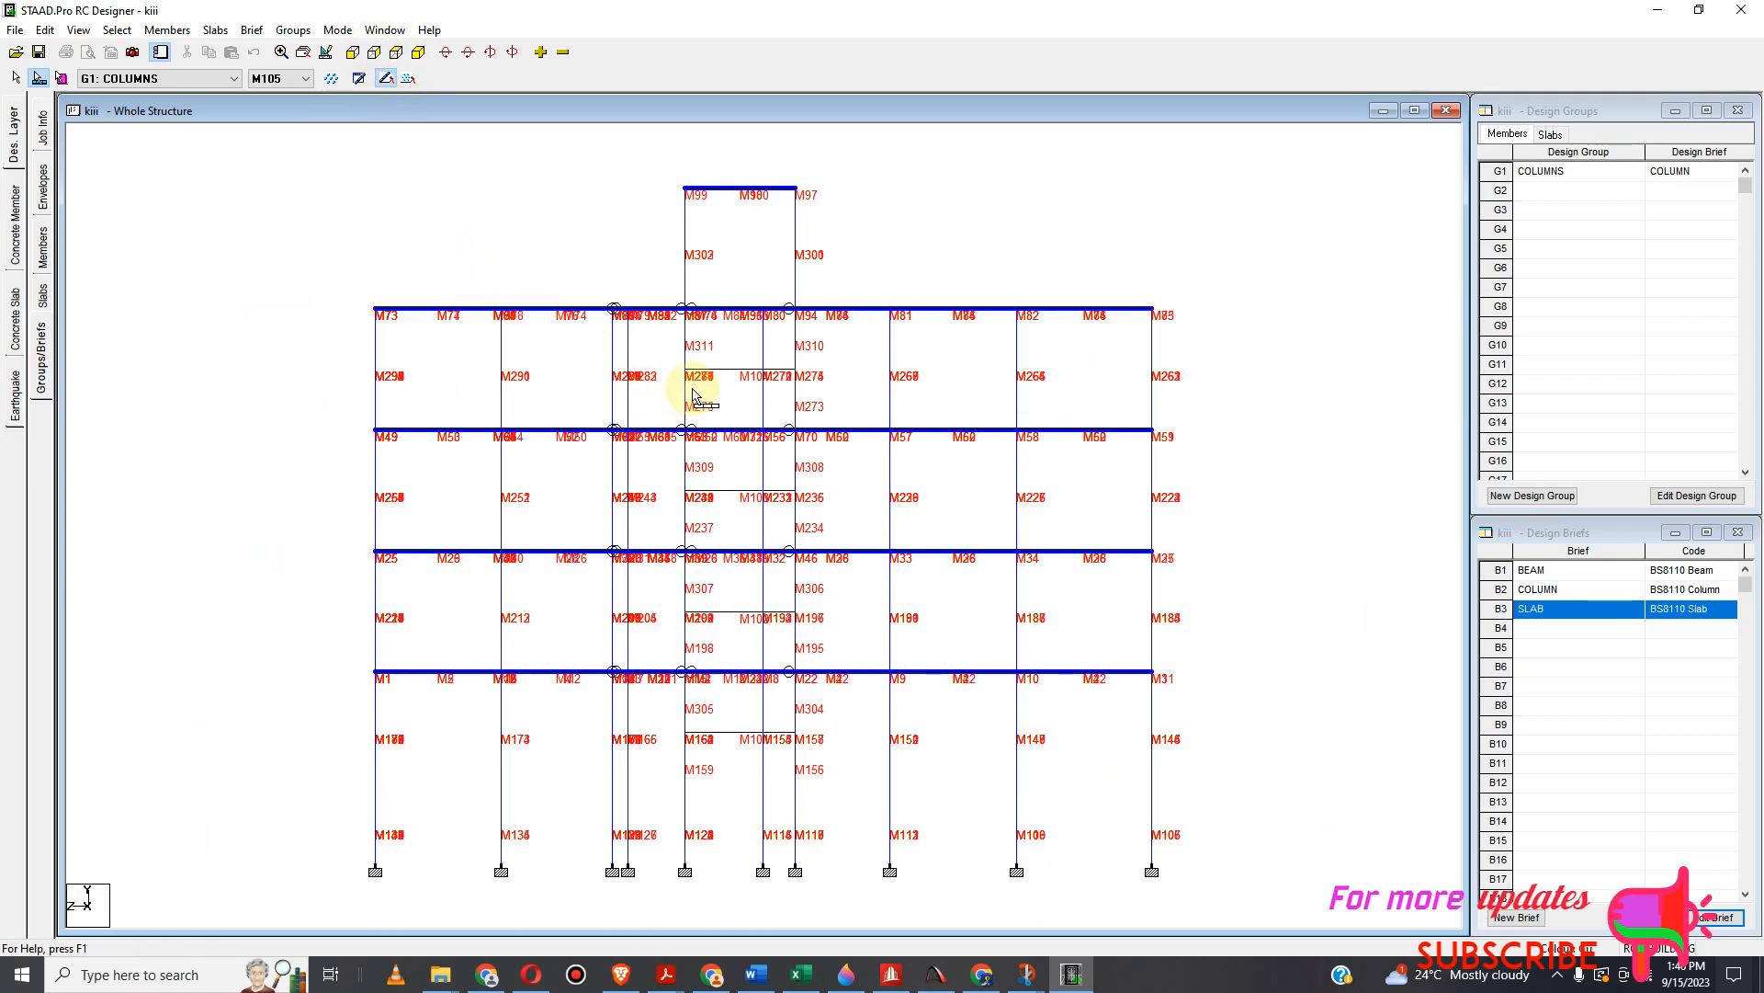
{"action": "left_click", "coordinate": [826, 389]}
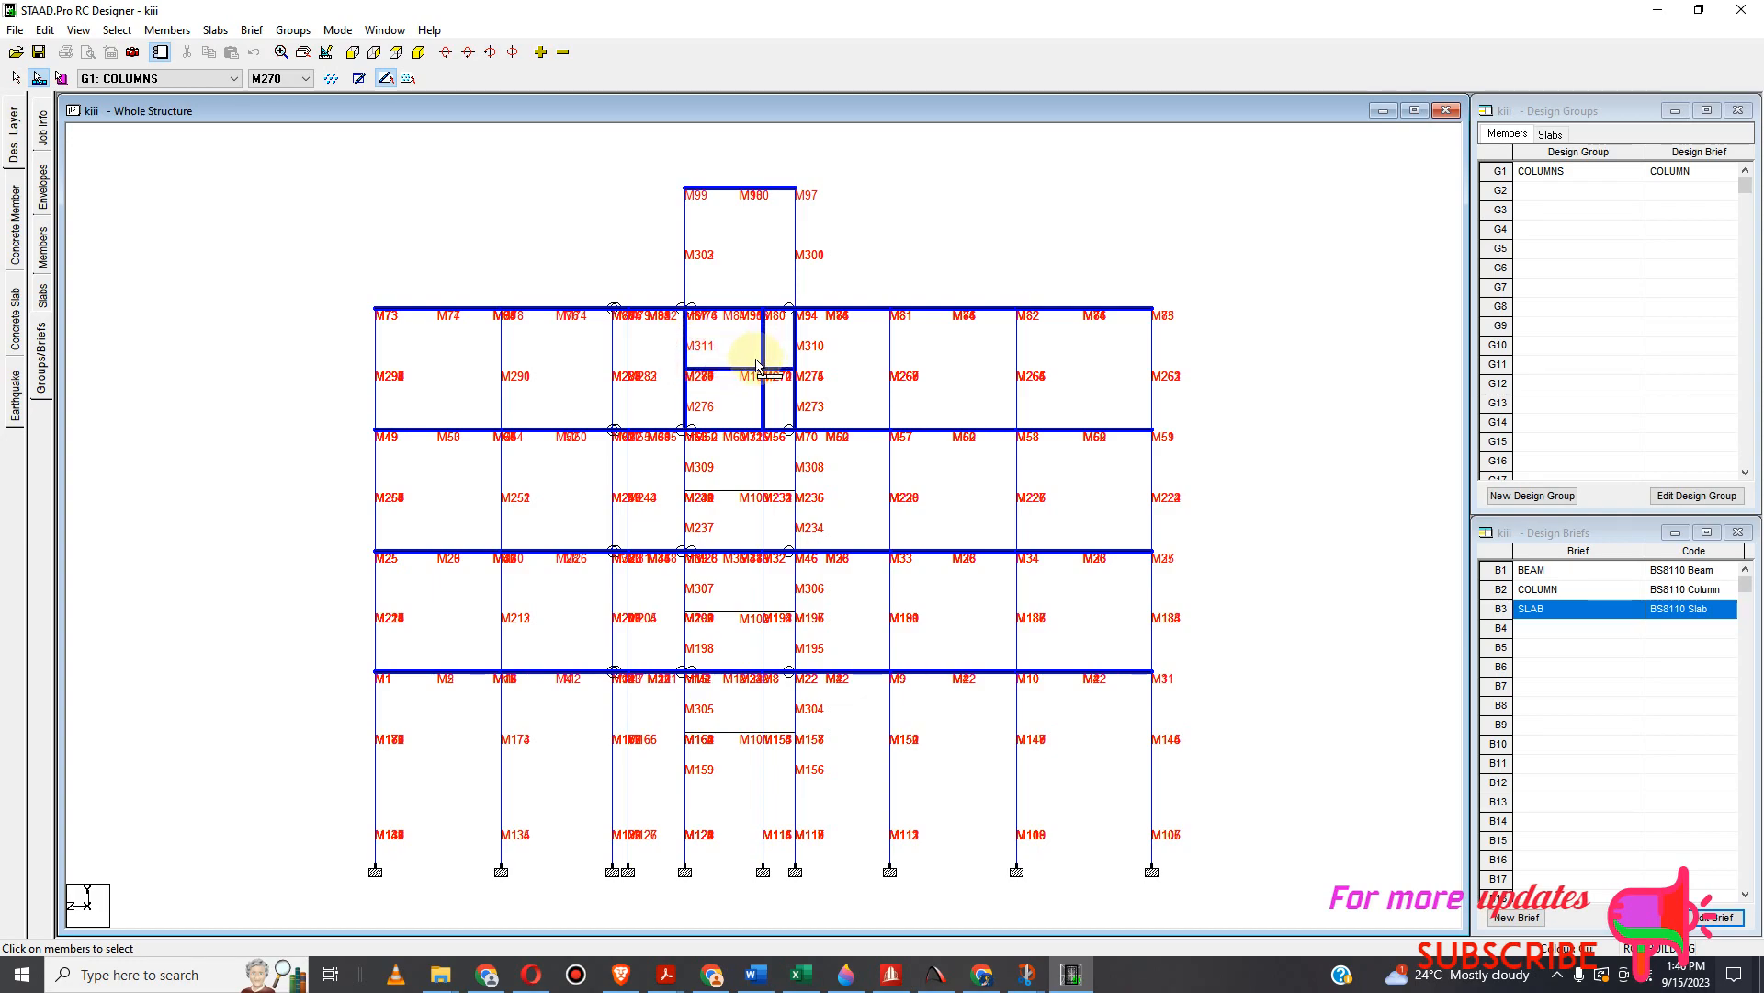
{"action": "left_click", "coordinate": [634, 174]}
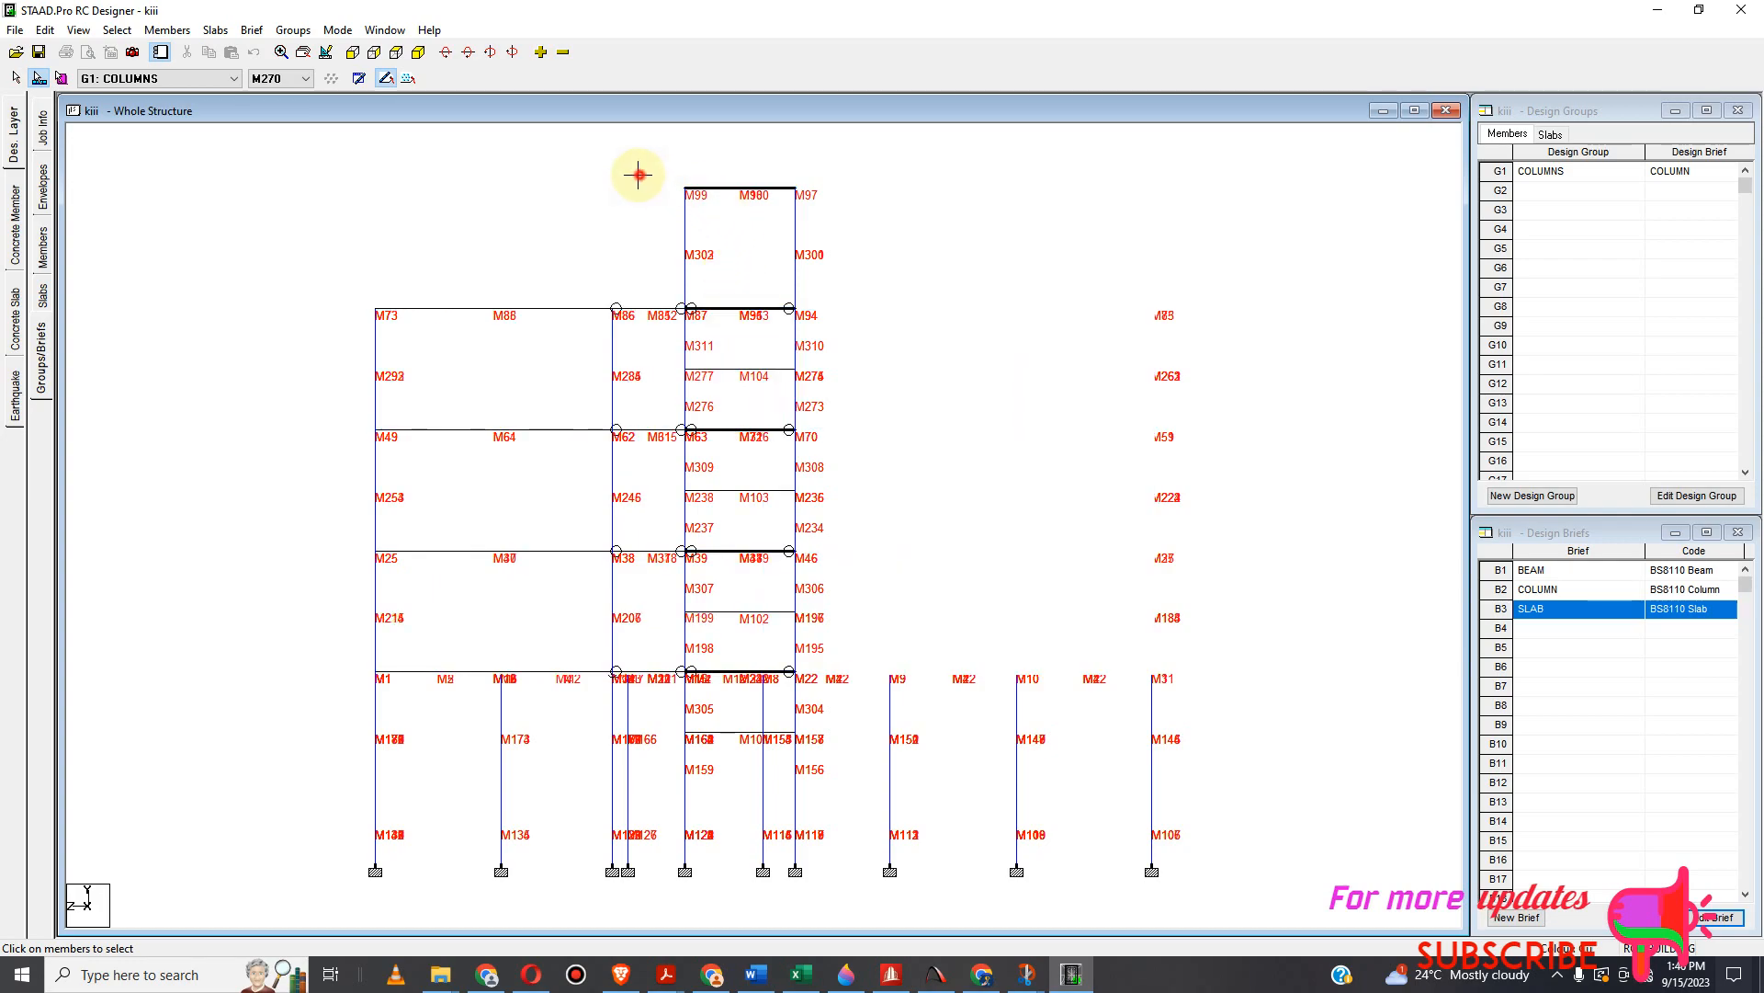
{"action": "left_click_drag", "start_coordinate": [616, 175], "coordinate": [890, 222]}
{"action": "left_click_drag", "start_coordinate": [285, 276], "coordinate": [1260, 334], "text": "ctrl"}
{"action": "left_click_drag", "start_coordinate": [657, 358], "coordinate": [802, 396], "text": "ctrl"}
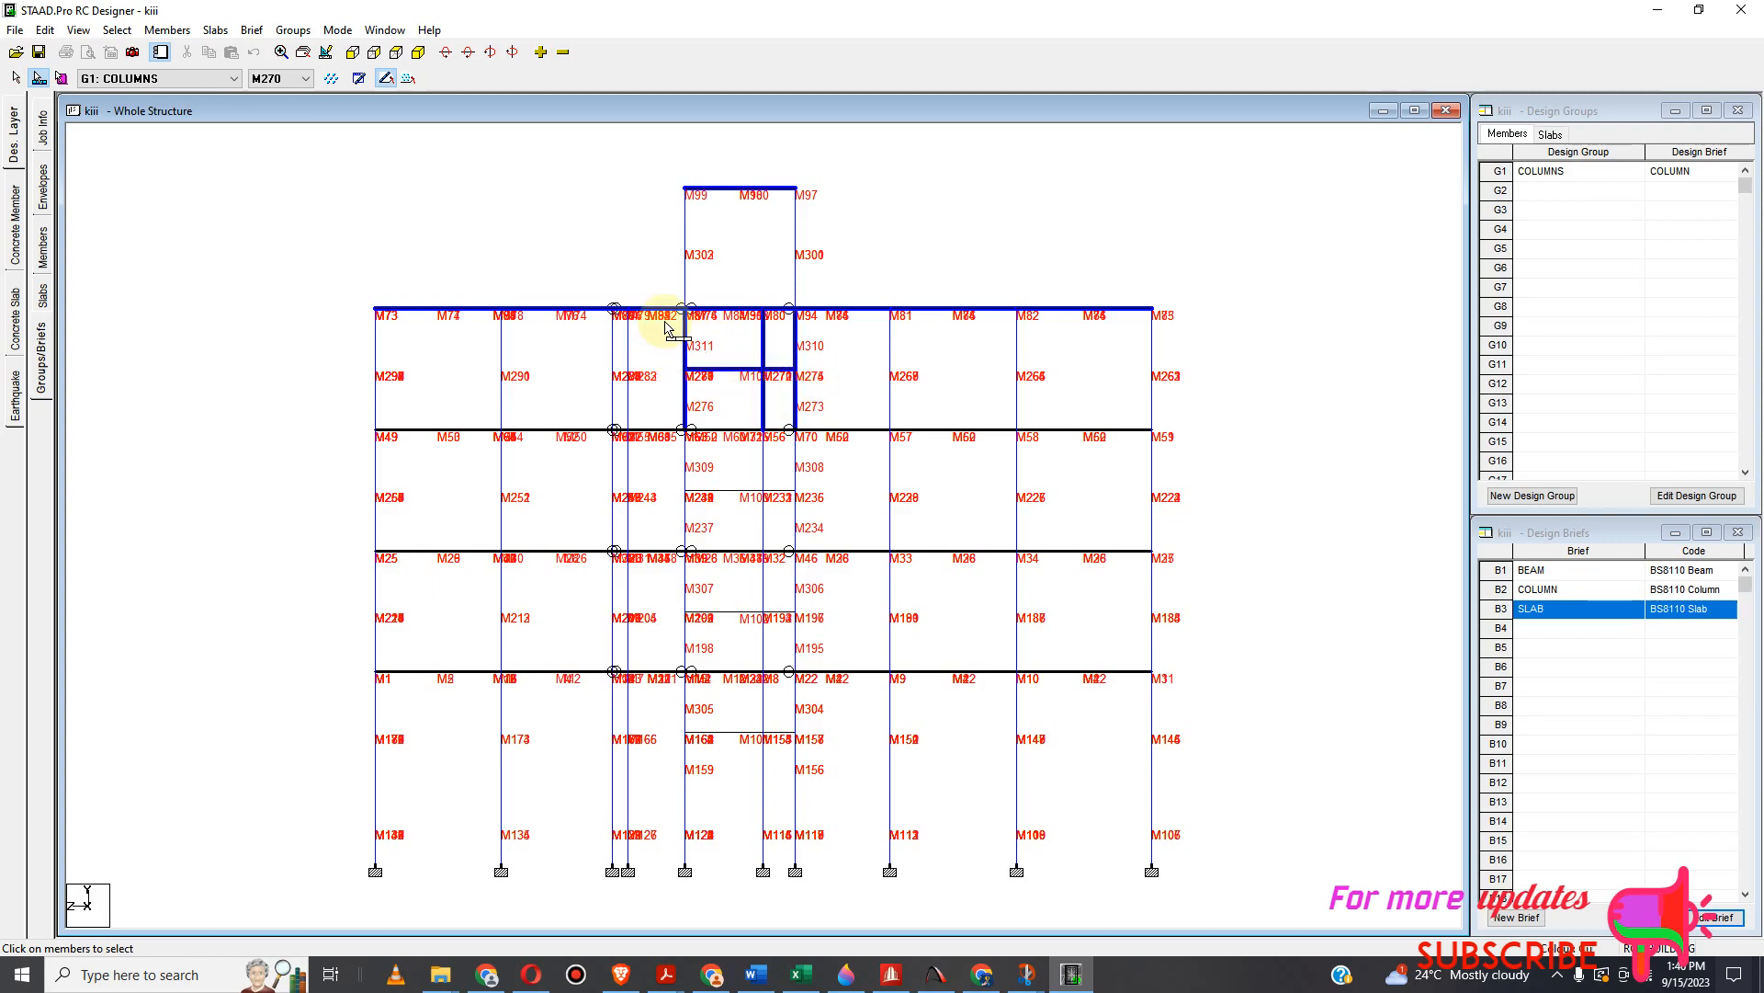
{"action": "left_click", "coordinate": [568, 172]}
Select the top frame beams, the beams of the four floor levels and the central tower's short mid-storey beams, without columns
{"action": "left_click_drag", "start_coordinate": [615, 166], "coordinate": [923, 225]}
{"action": "left_click_drag", "start_coordinate": [315, 295], "coordinate": [1227, 313], "text": "ctrl"}
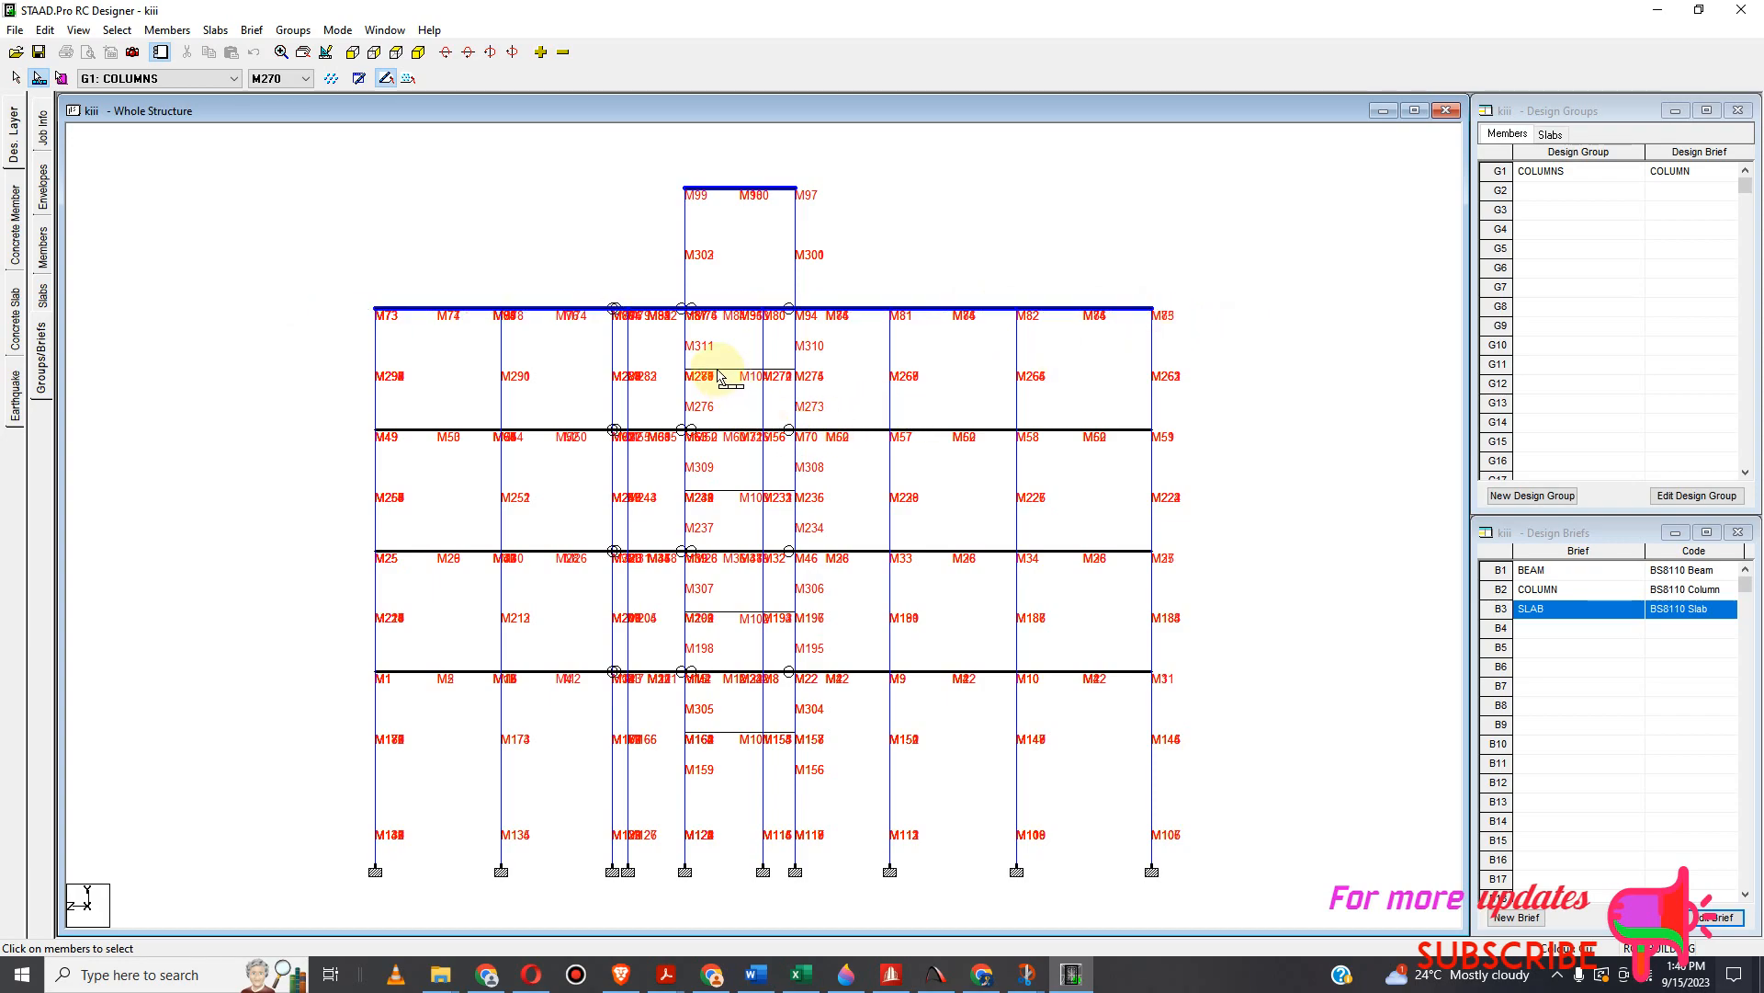
{"action": "left_click_drag", "start_coordinate": [323, 434], "coordinate": [1303, 423], "text": "ctrl"}
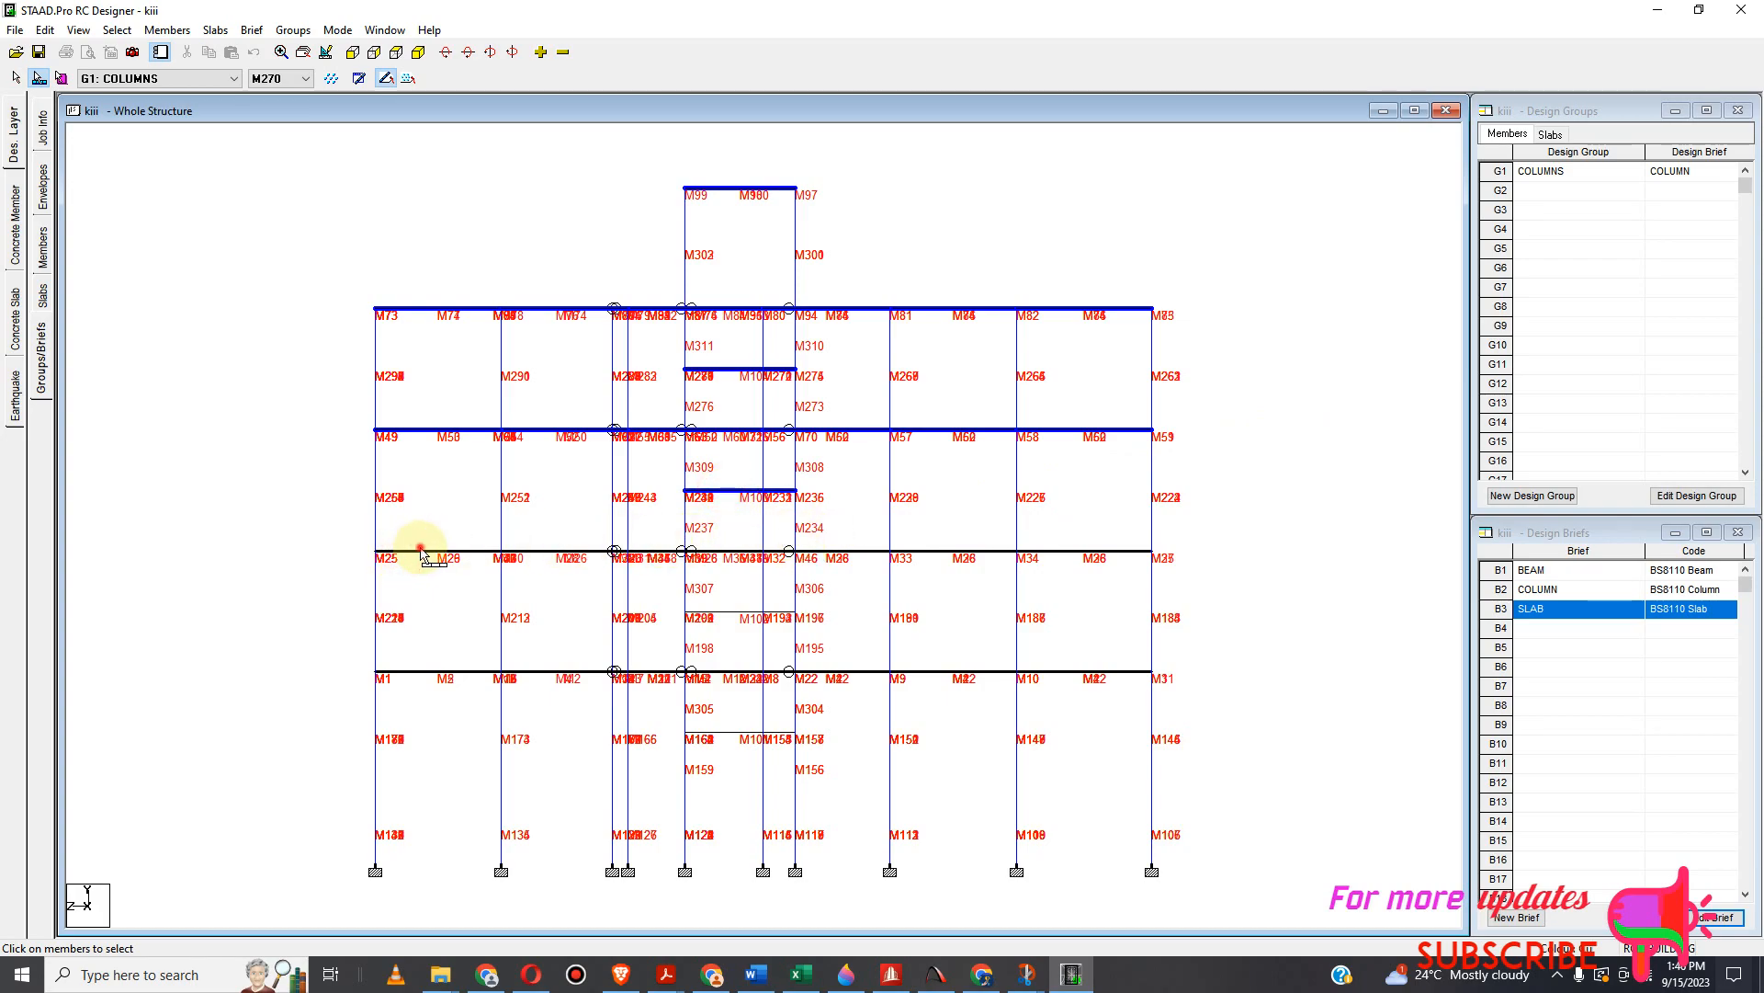
{"action": "left_click_drag", "start_coordinate": [297, 530], "coordinate": [1221, 560], "text": "ctrl"}
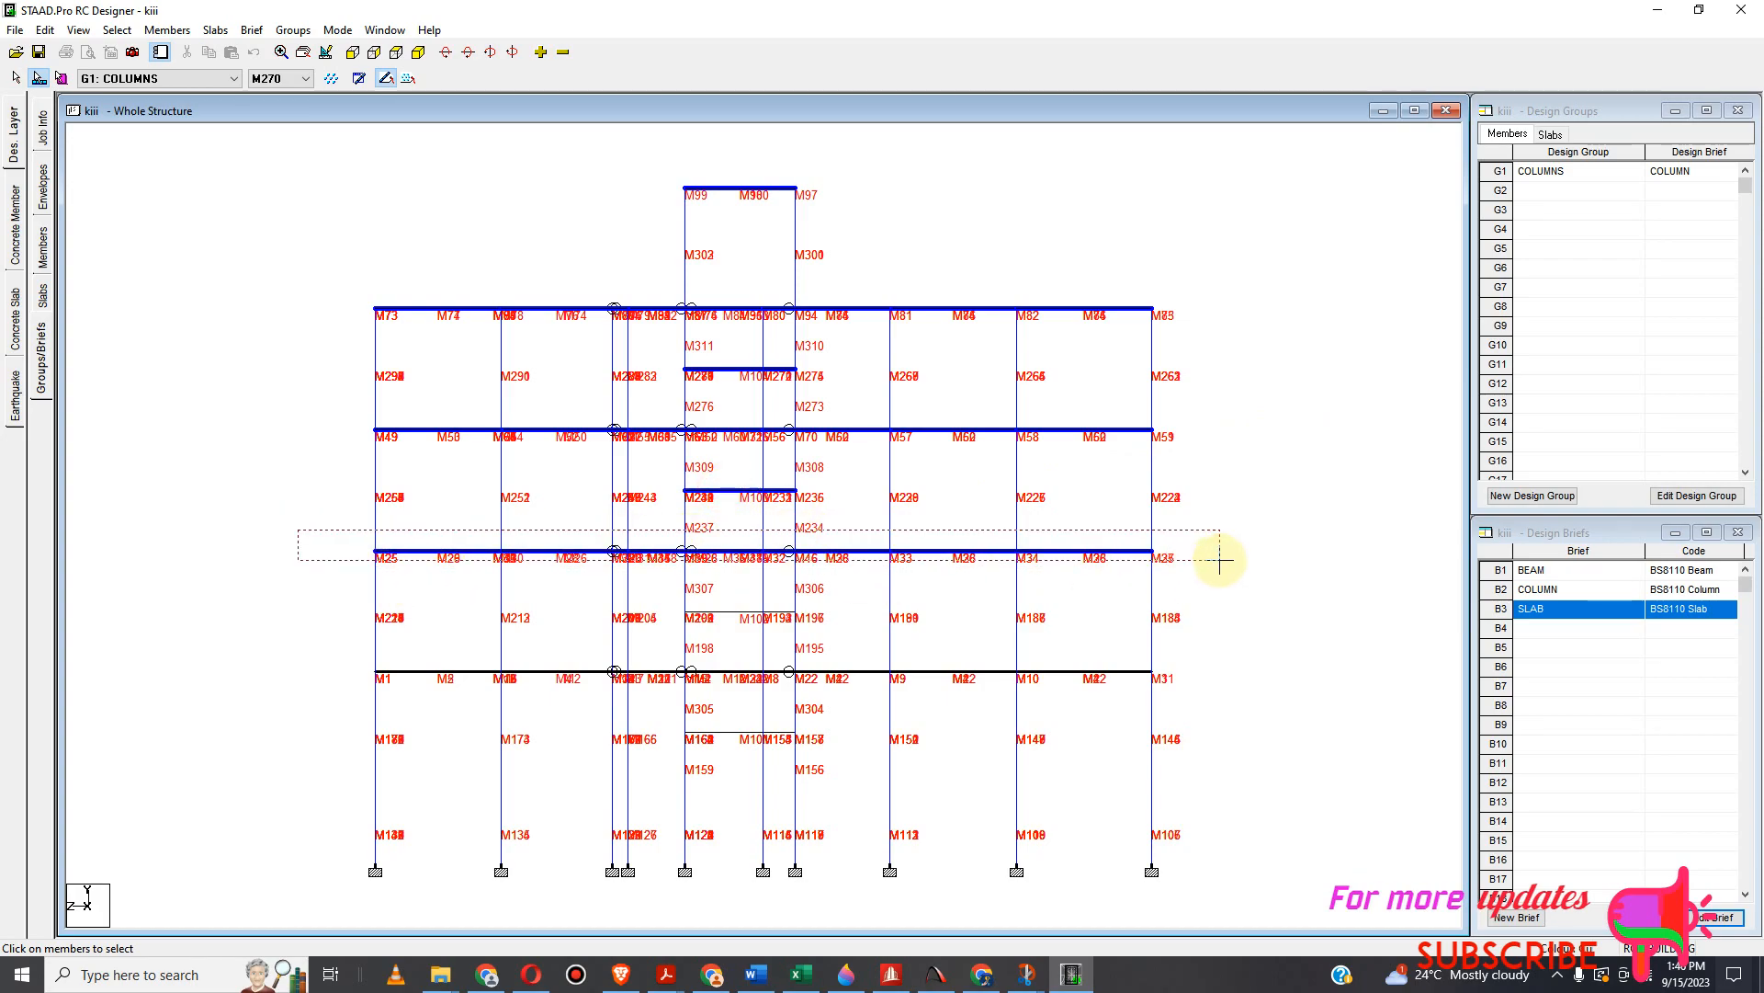
{"action": "left_click_drag", "start_coordinate": [331, 653], "coordinate": [1225, 701], "text": "ctrl"}
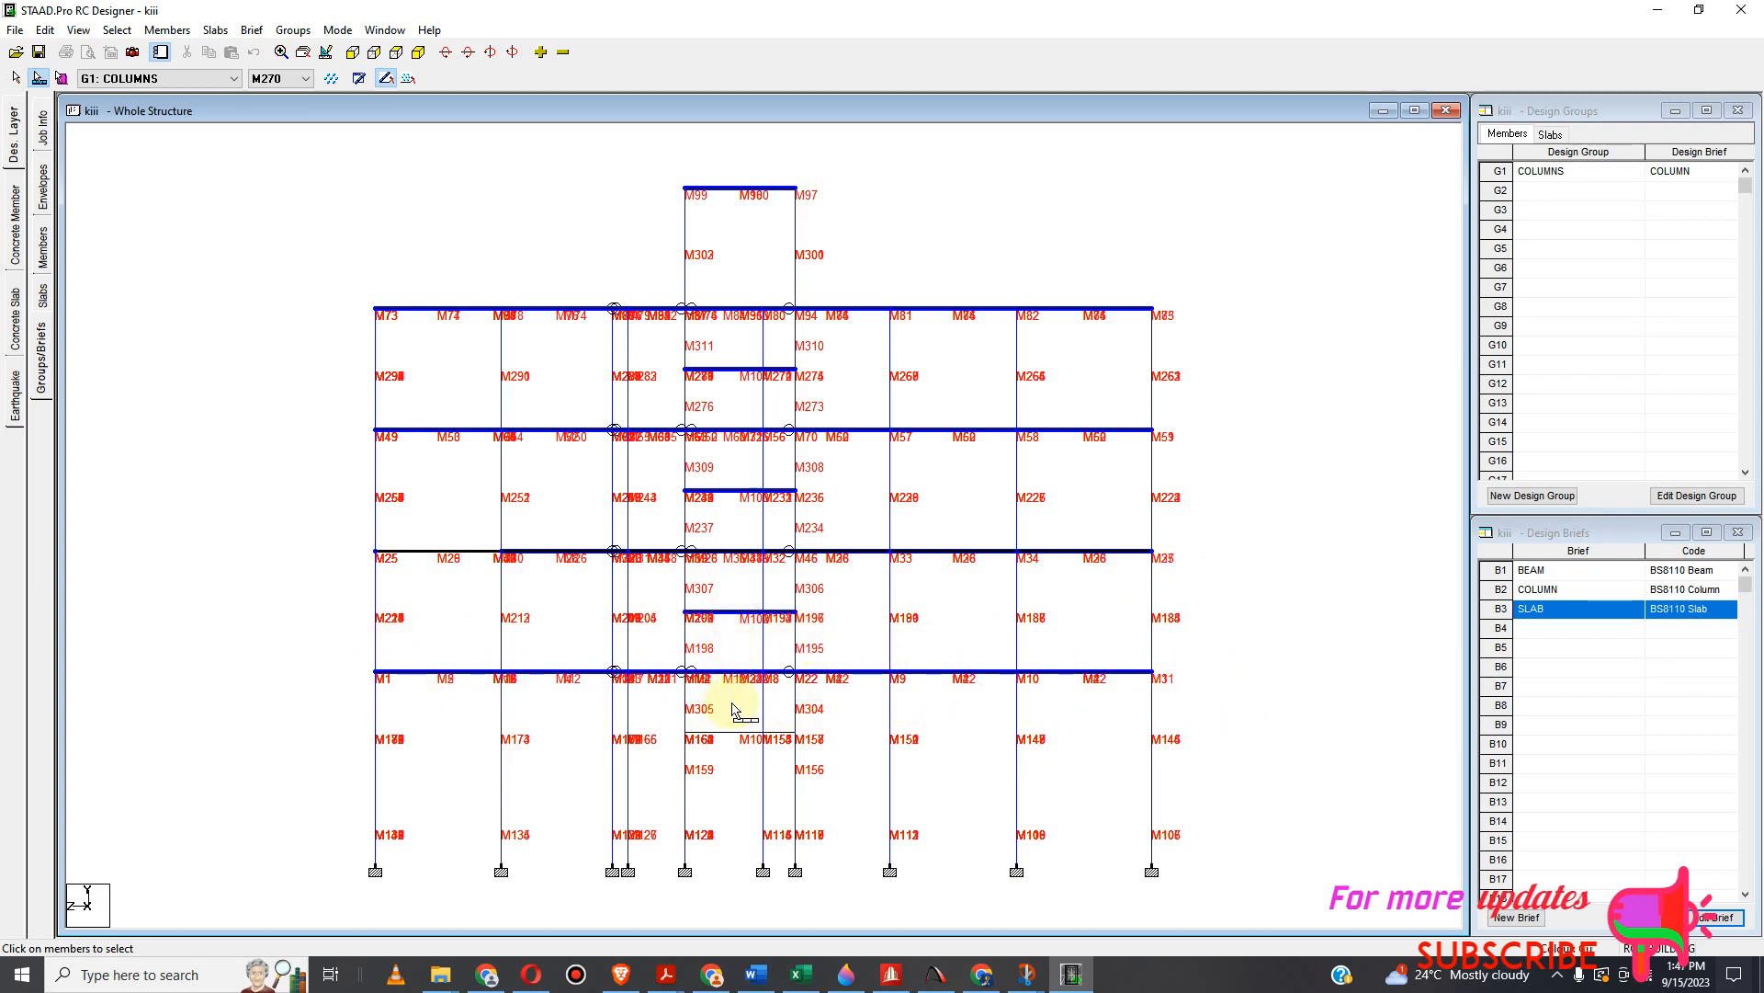
{"action": "left_click", "coordinate": [731, 734], "text": "ctrl"}
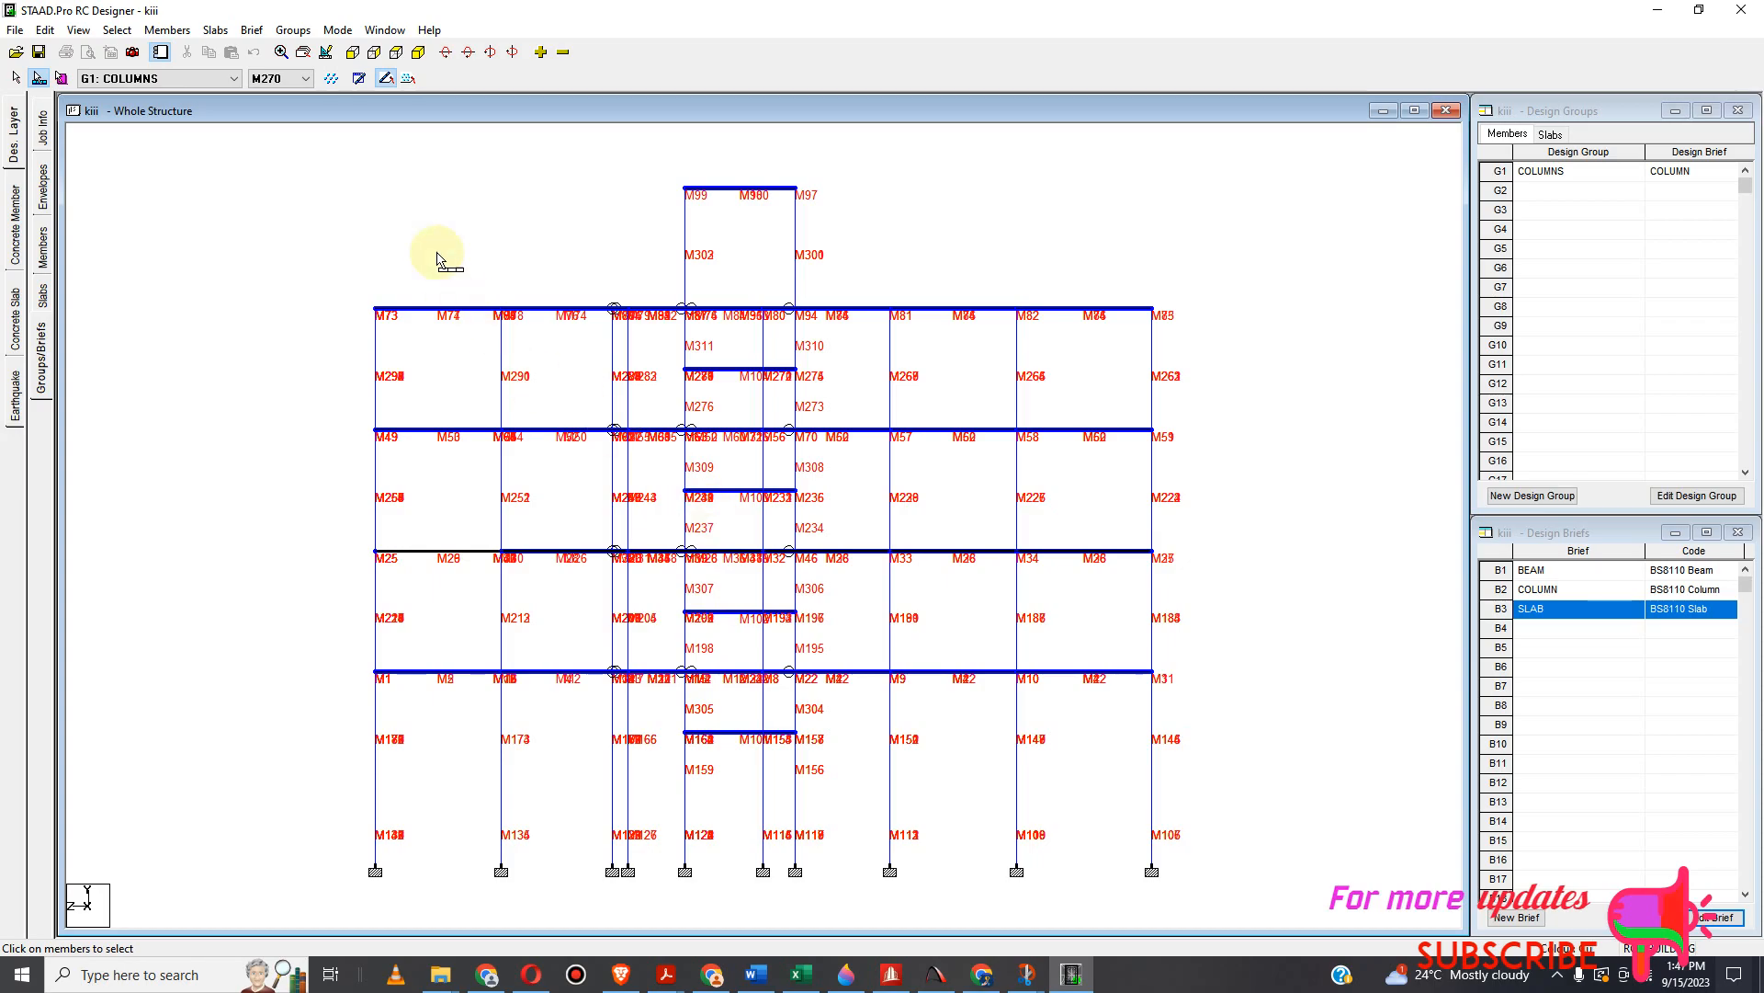
Create a design group named BEAMS from the selected beams with the BEAM design brief
{"action": "left_click", "coordinate": [421, 53]}
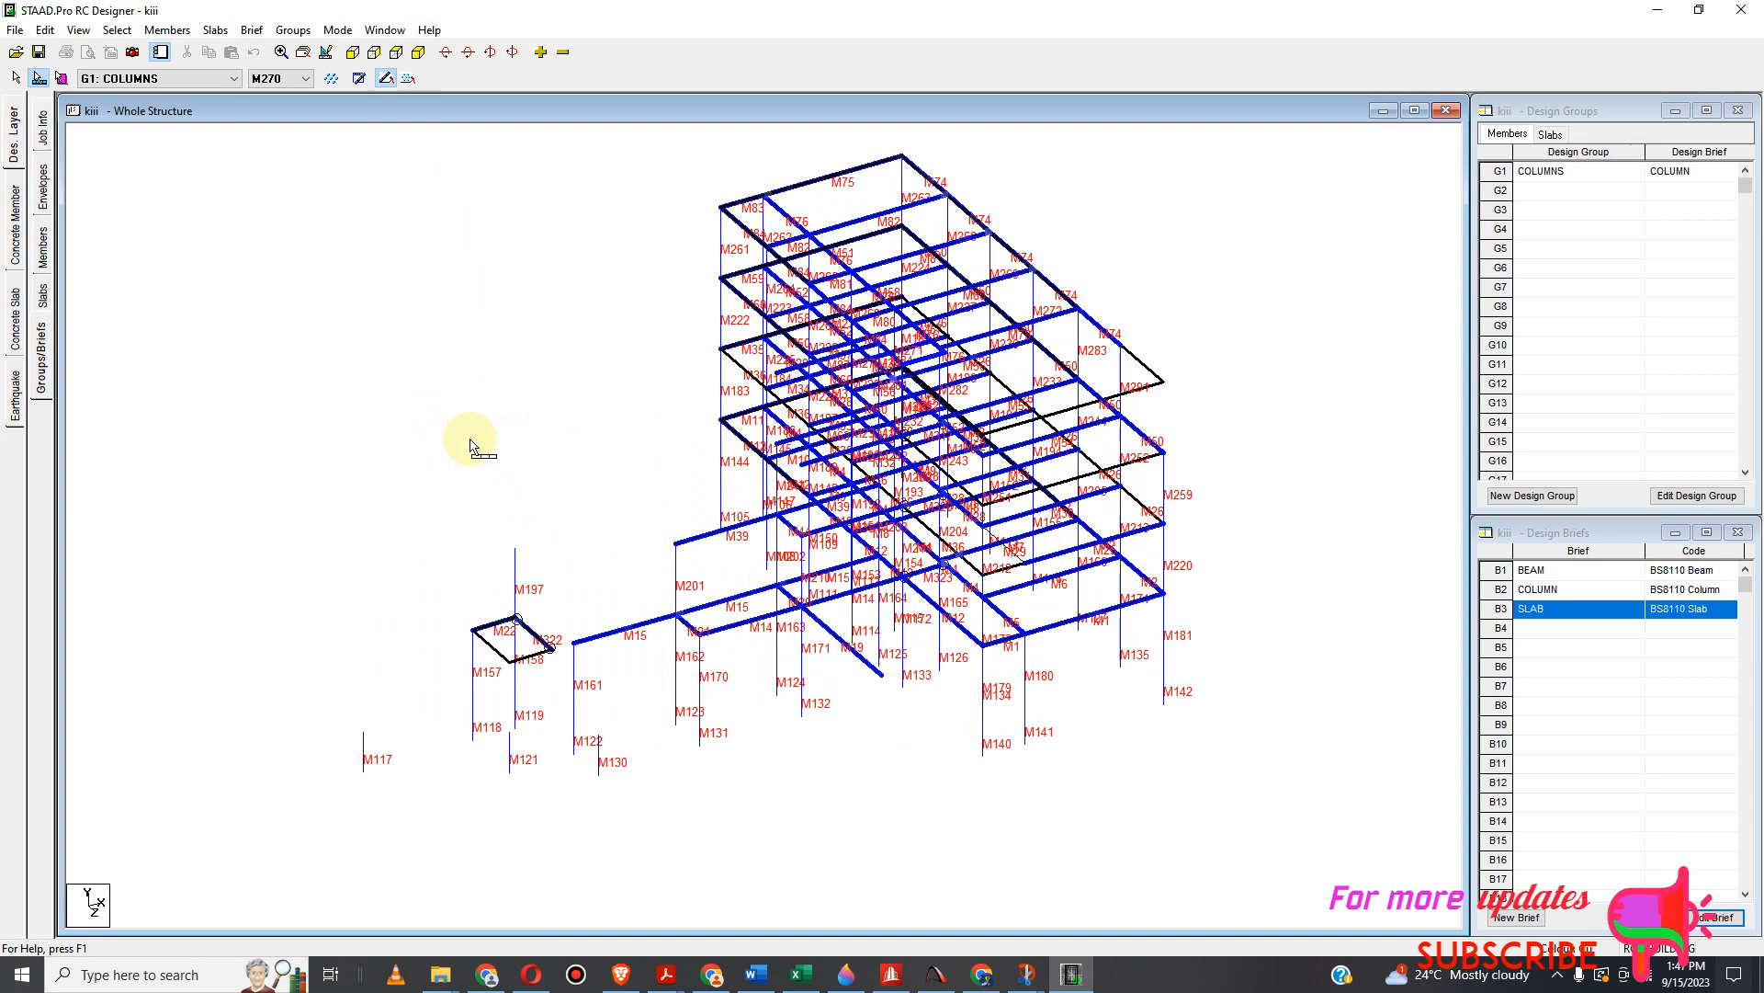
{"action": "left_click", "coordinate": [492, 52]}
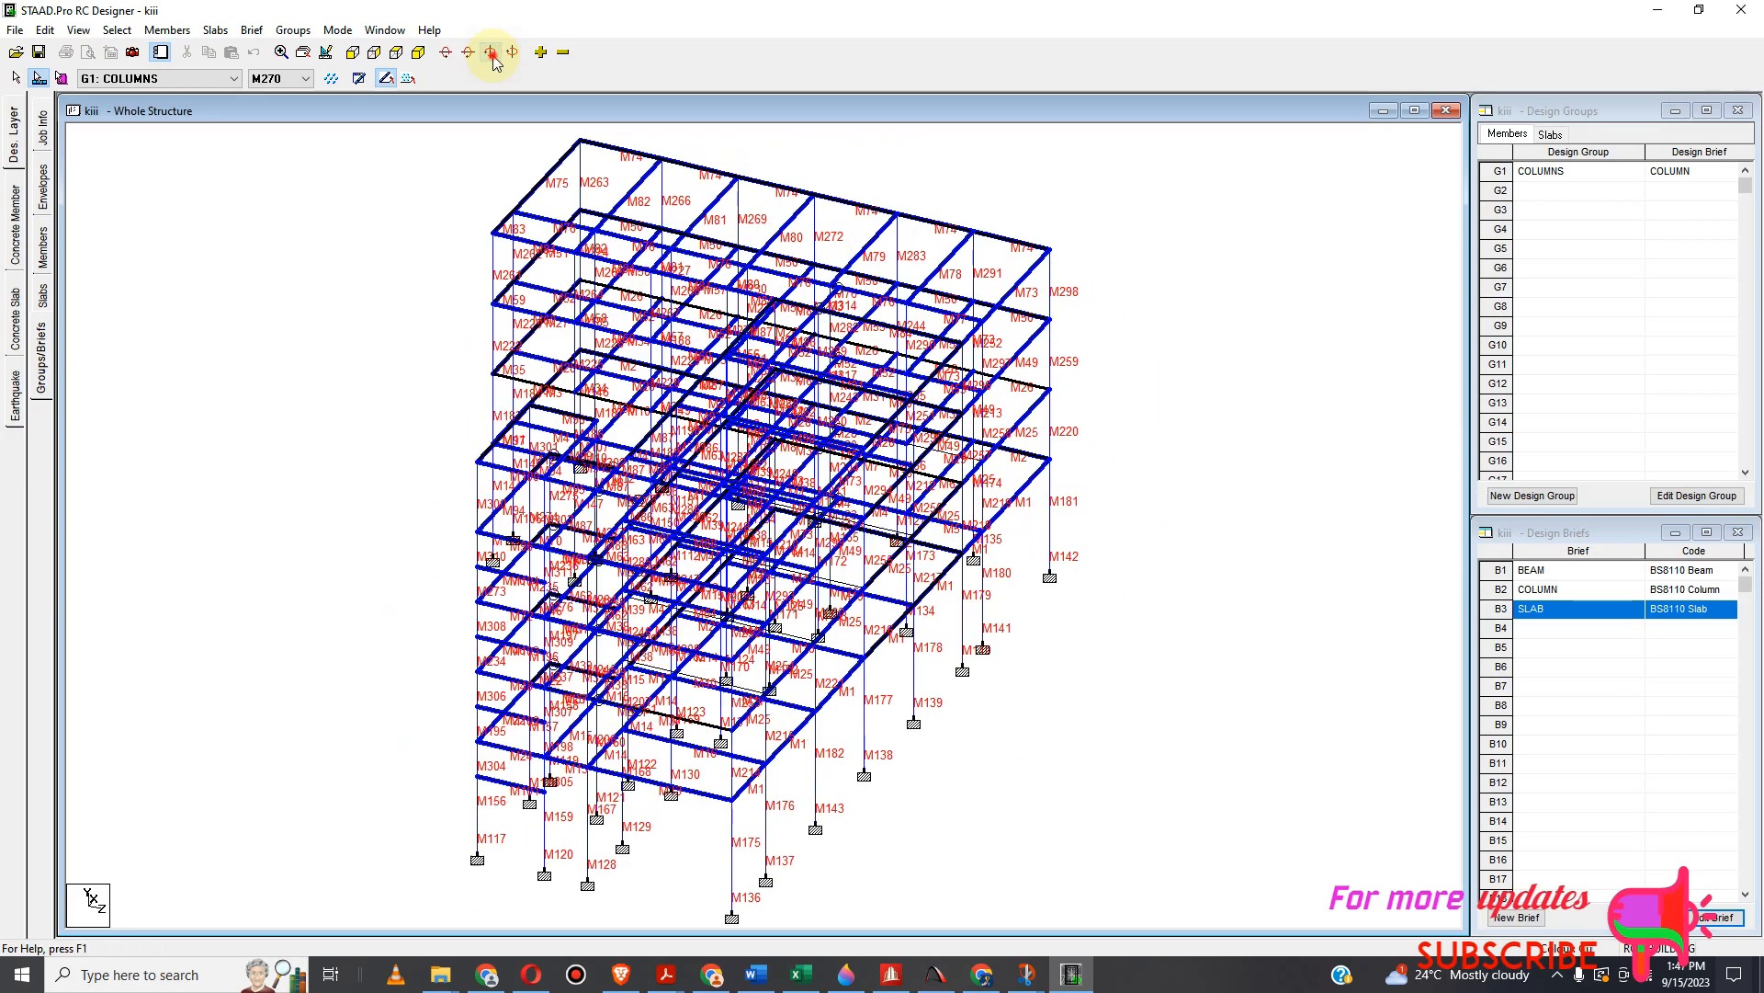
{"action": "right_click", "coordinate": [1280, 339]}
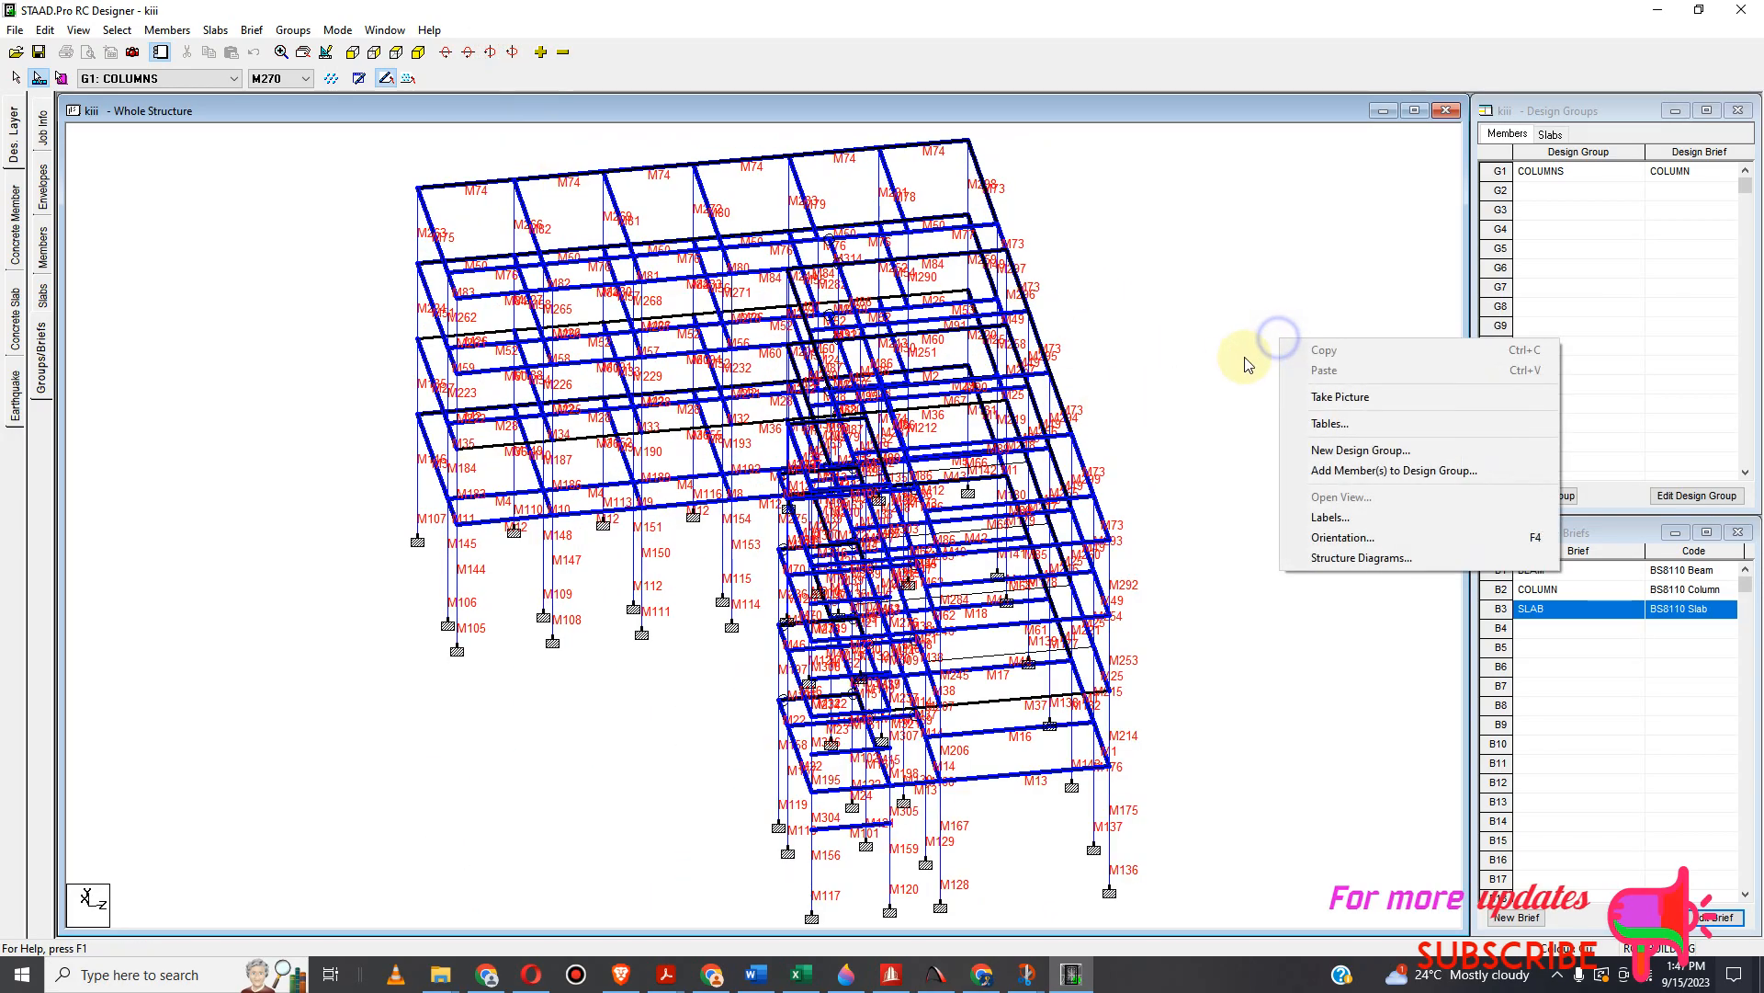
{"action": "left_click", "coordinate": [1370, 450]}
{"action": "left_click_drag", "start_coordinate": [845, 472], "coordinate": [722, 472]}
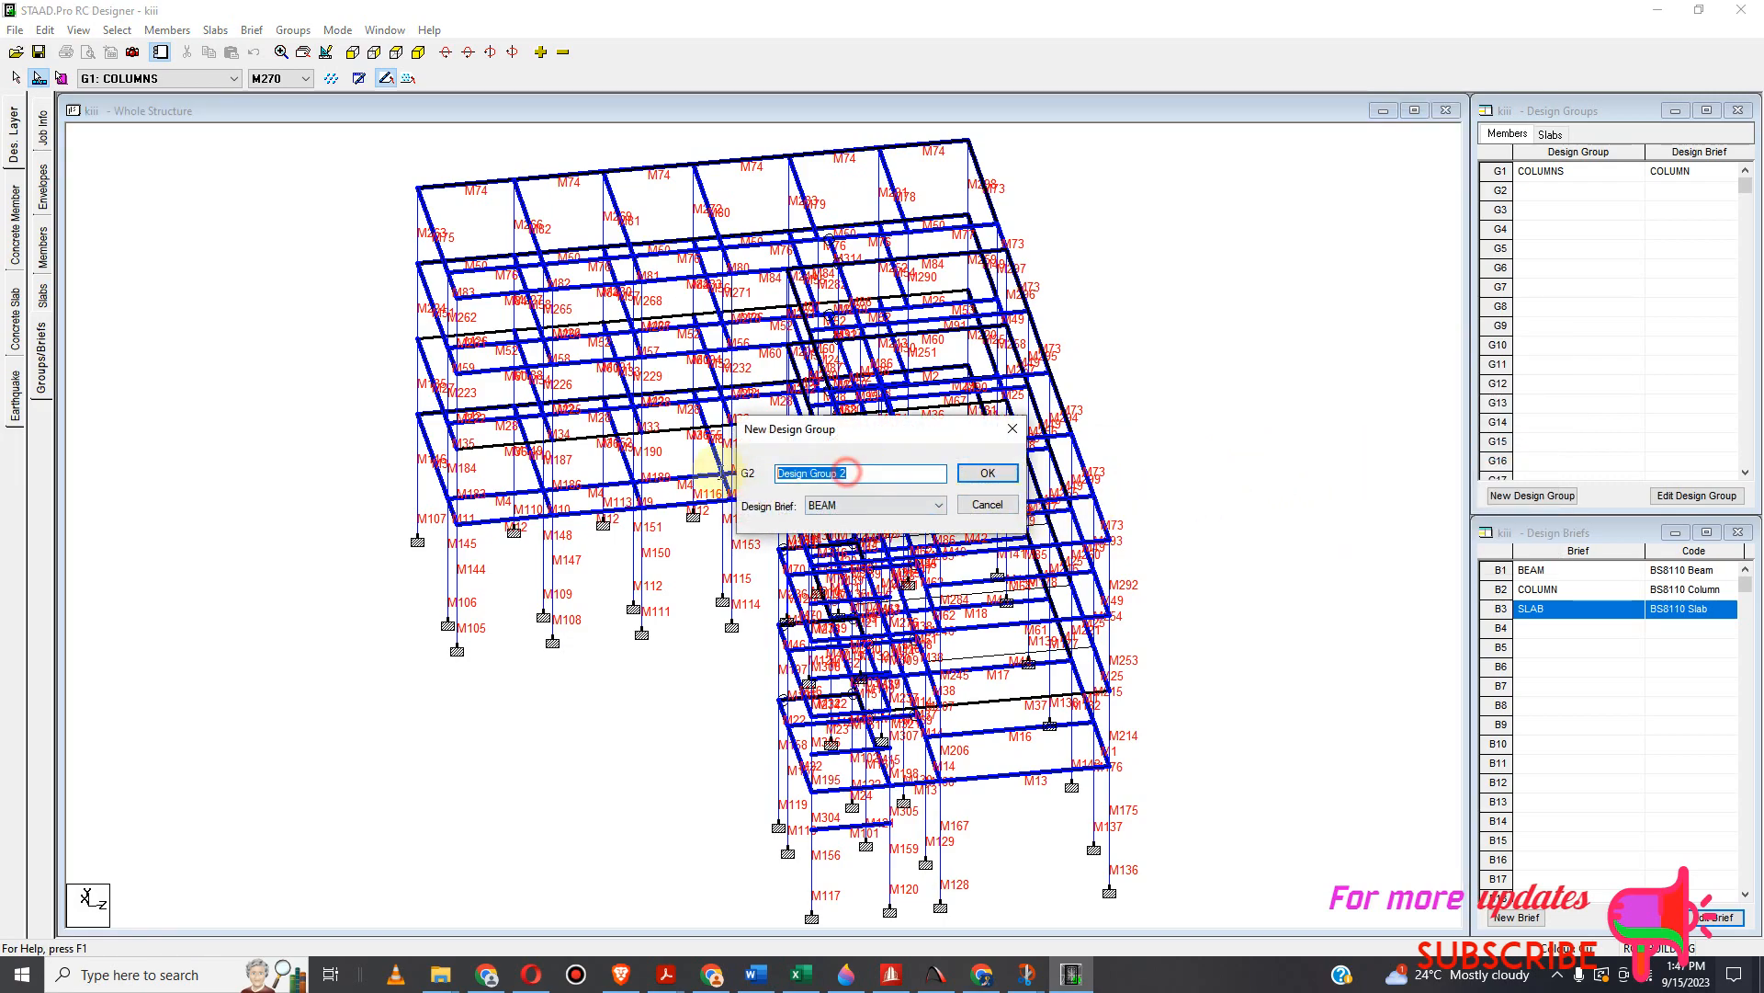
{"action": "type", "text": "BEAMS"}
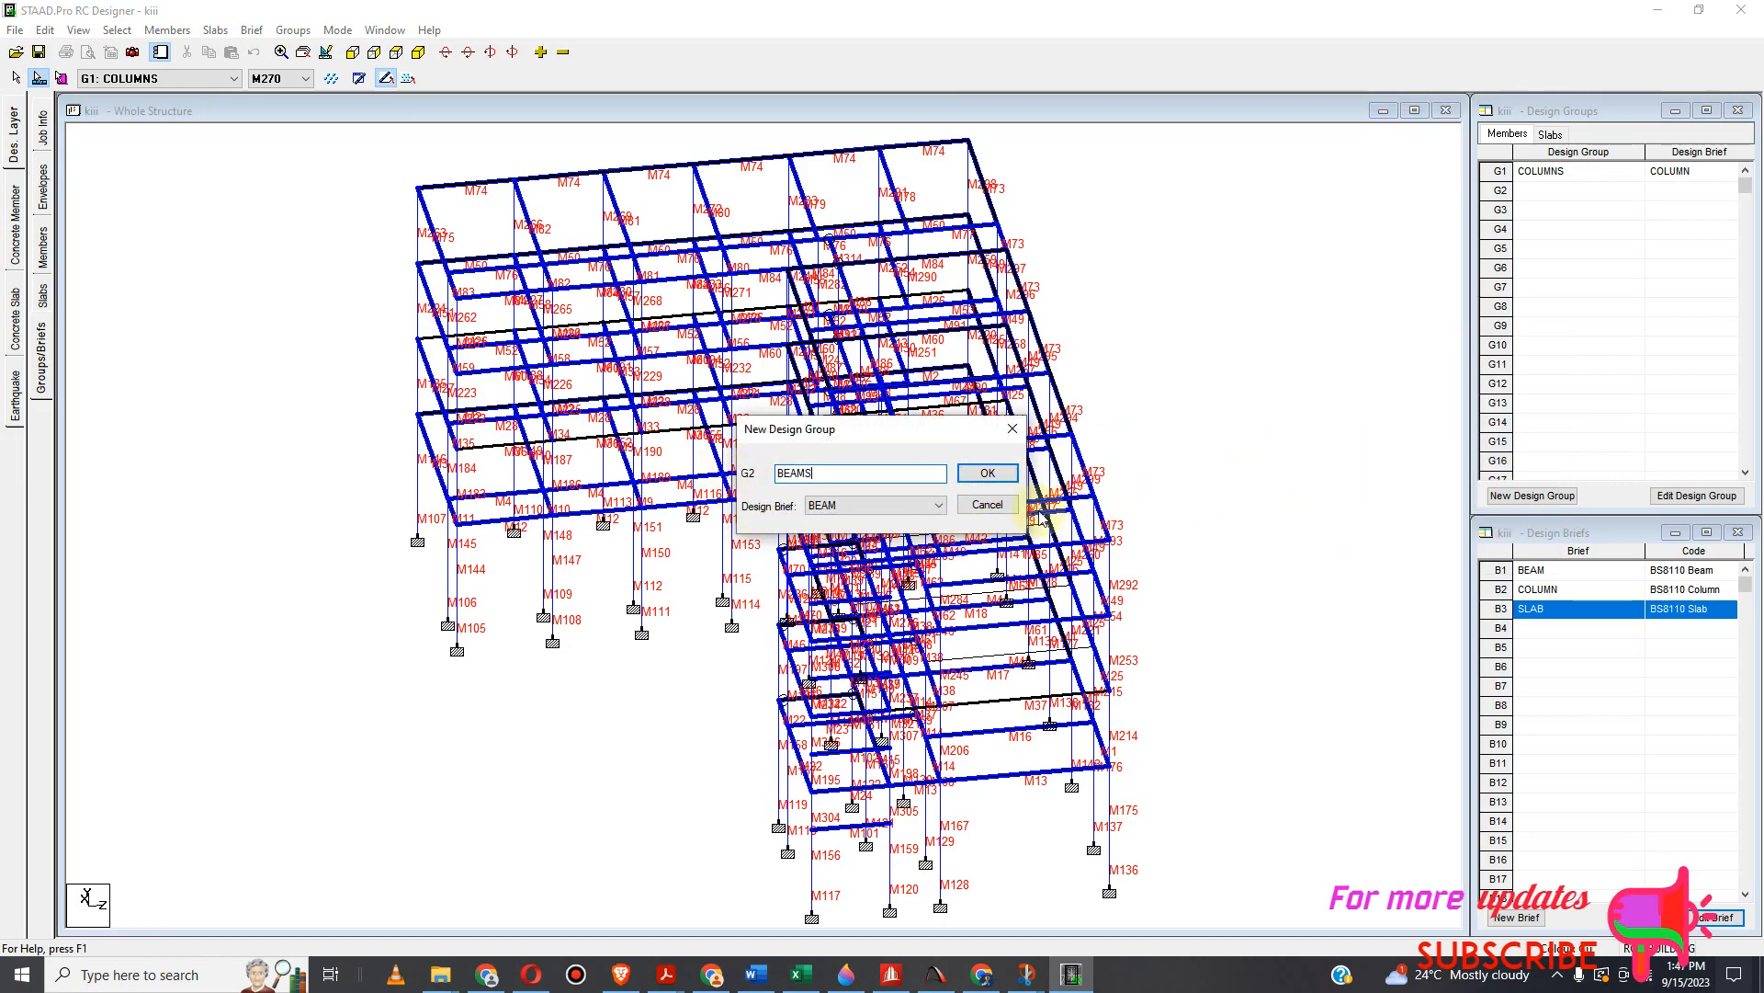
{"action": "left_click", "coordinate": [987, 472]}
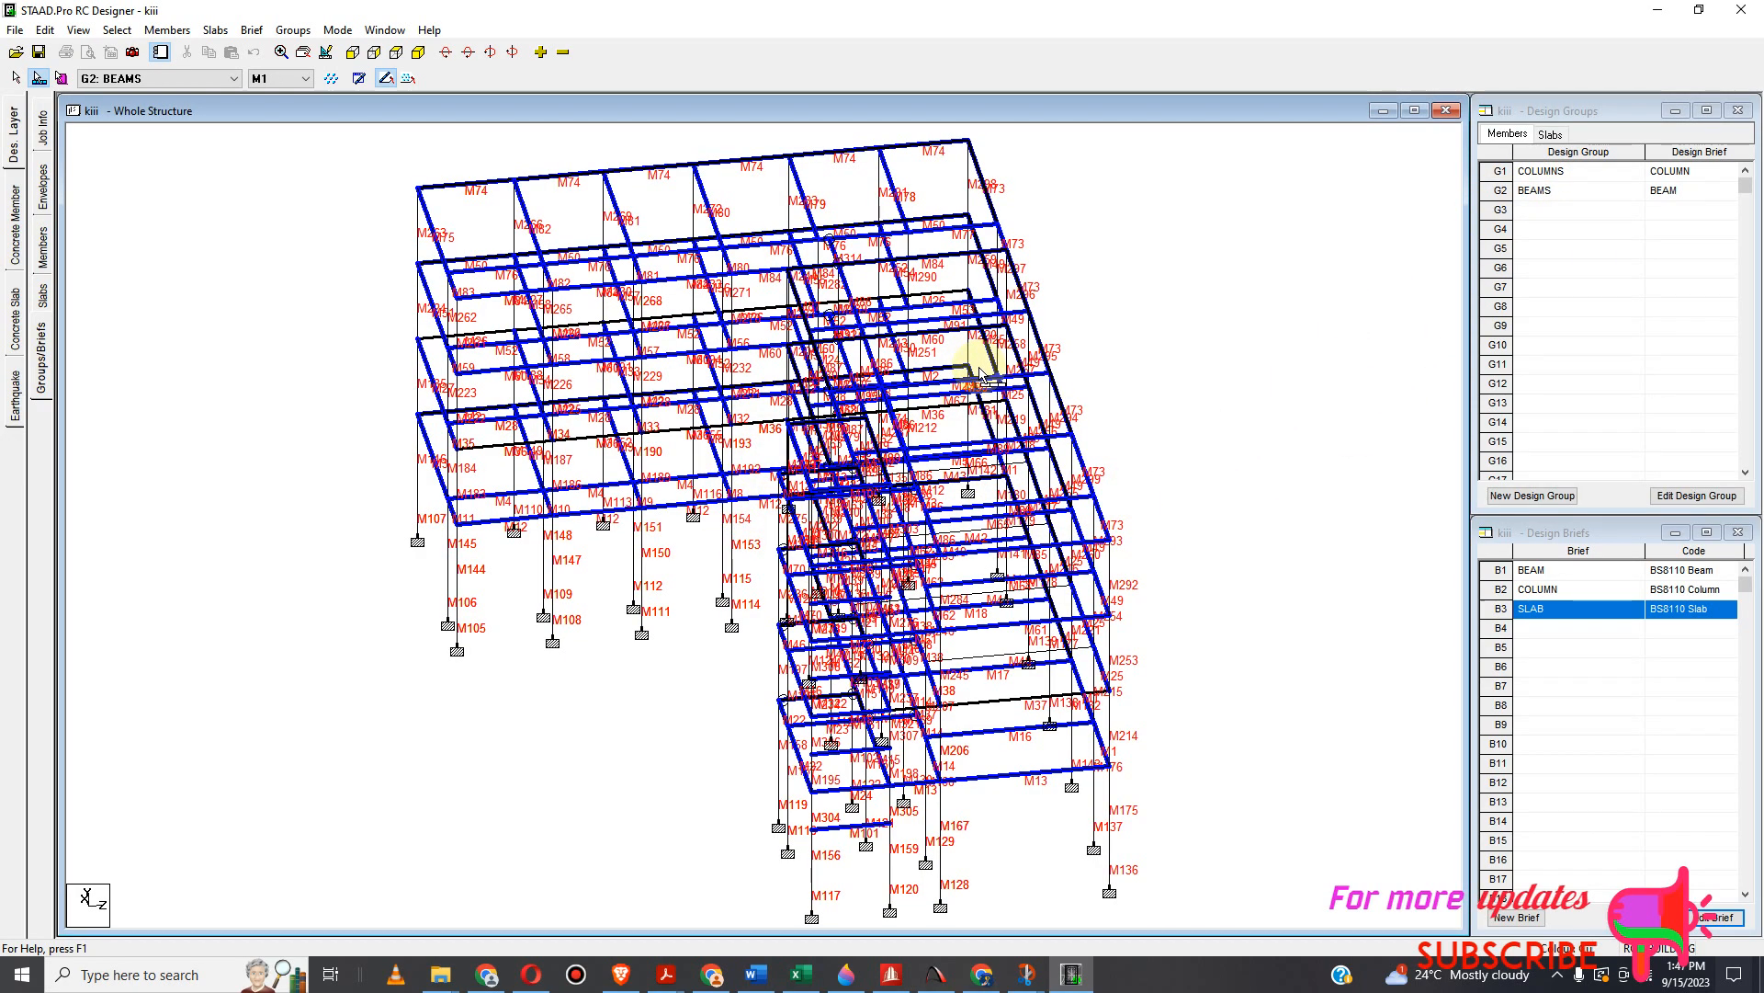
Review the member lists of the BEAMS and COLUMNS design groups
{"action": "left_click", "coordinate": [299, 80]}
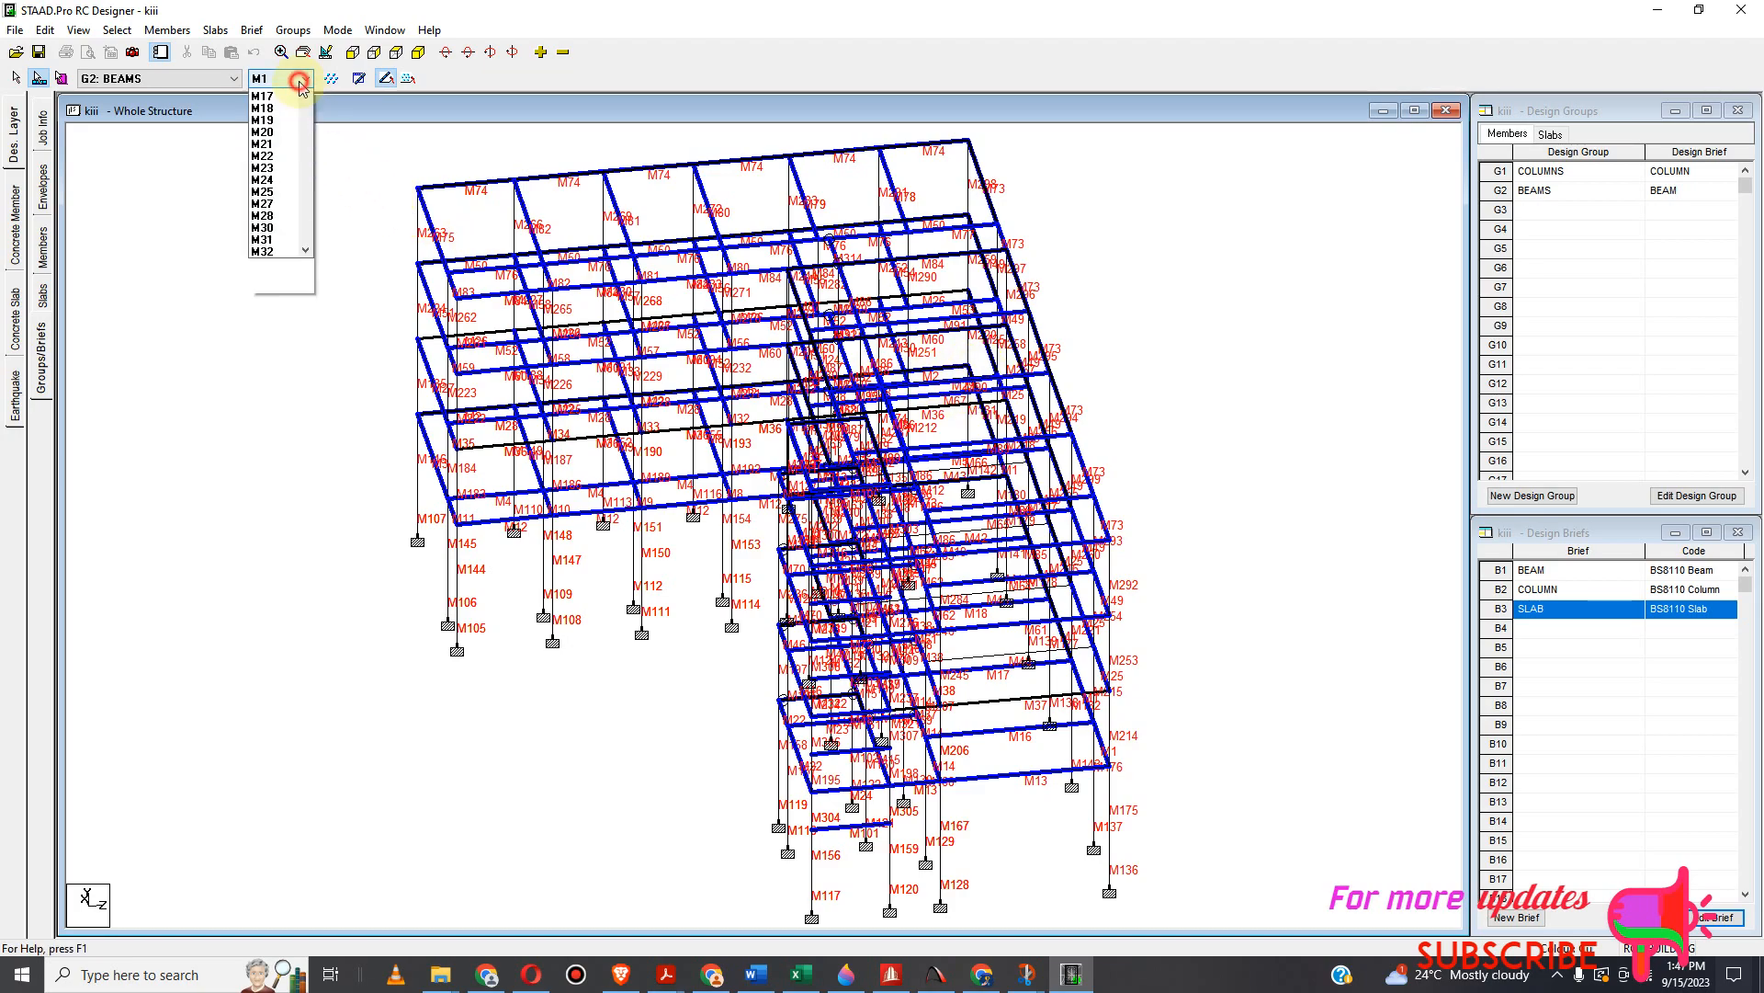
{"action": "left_click_drag", "start_coordinate": [295, 208], "coordinate": [317, 380]}
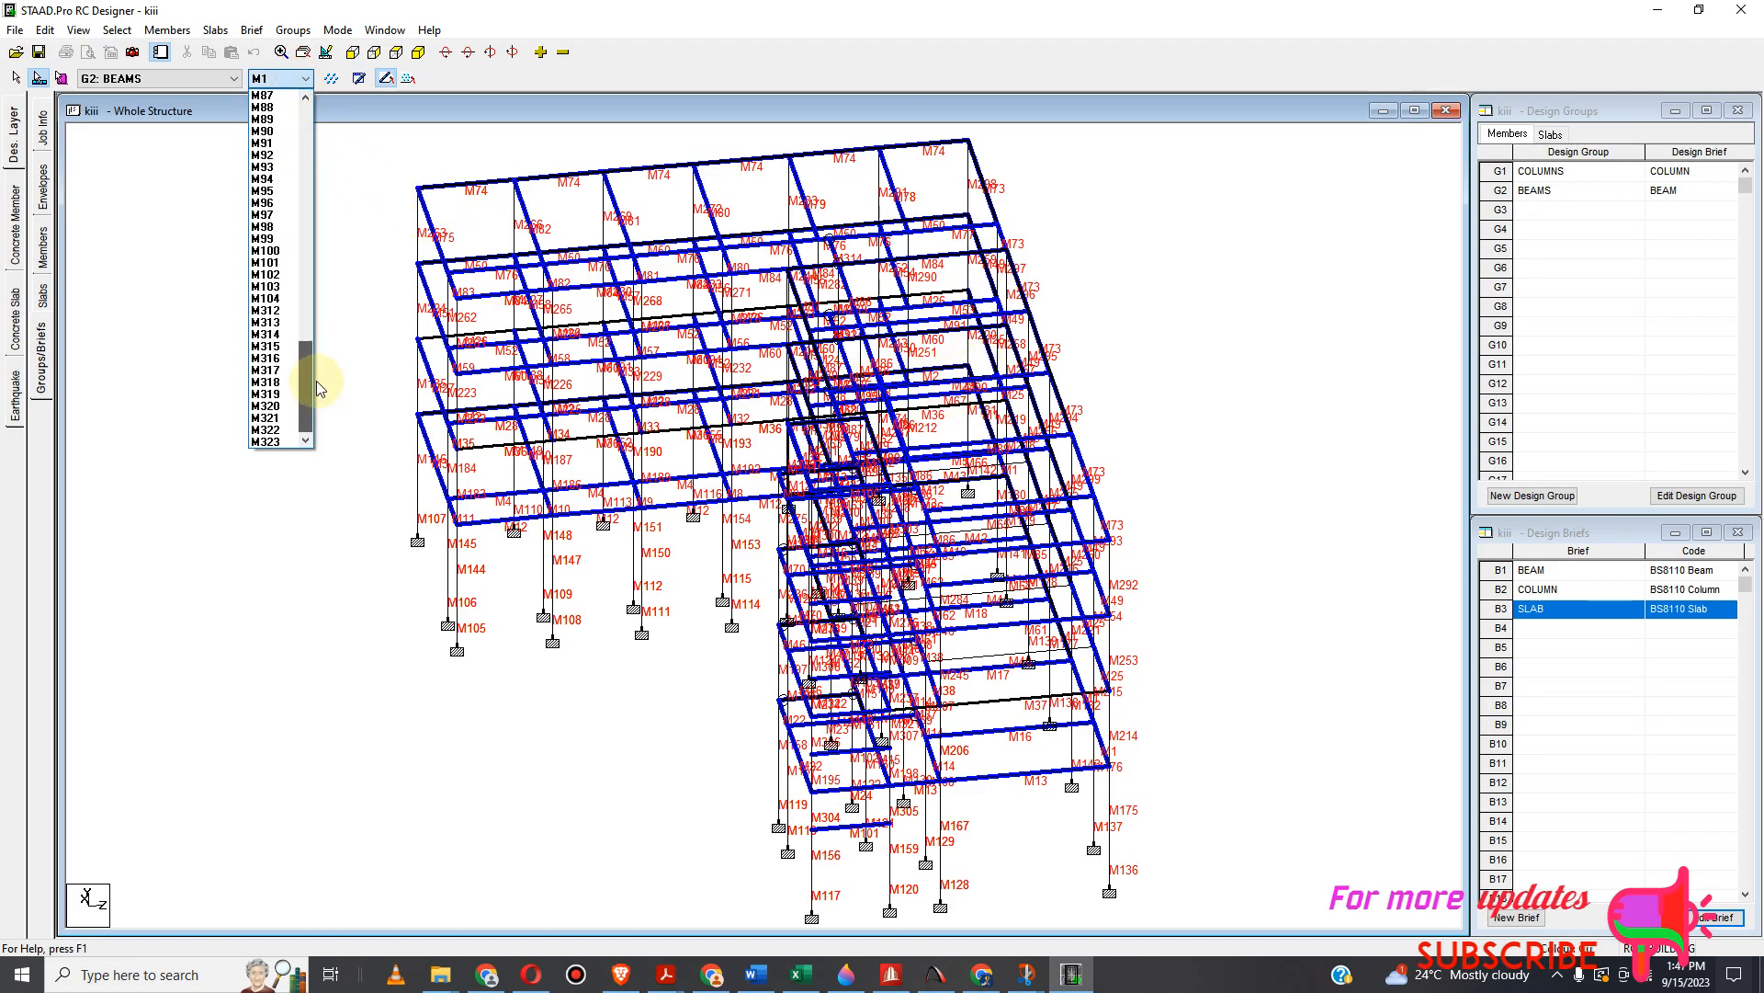
{"action": "left_click", "coordinate": [236, 77]}
{"action": "left_click", "coordinate": [236, 77]}
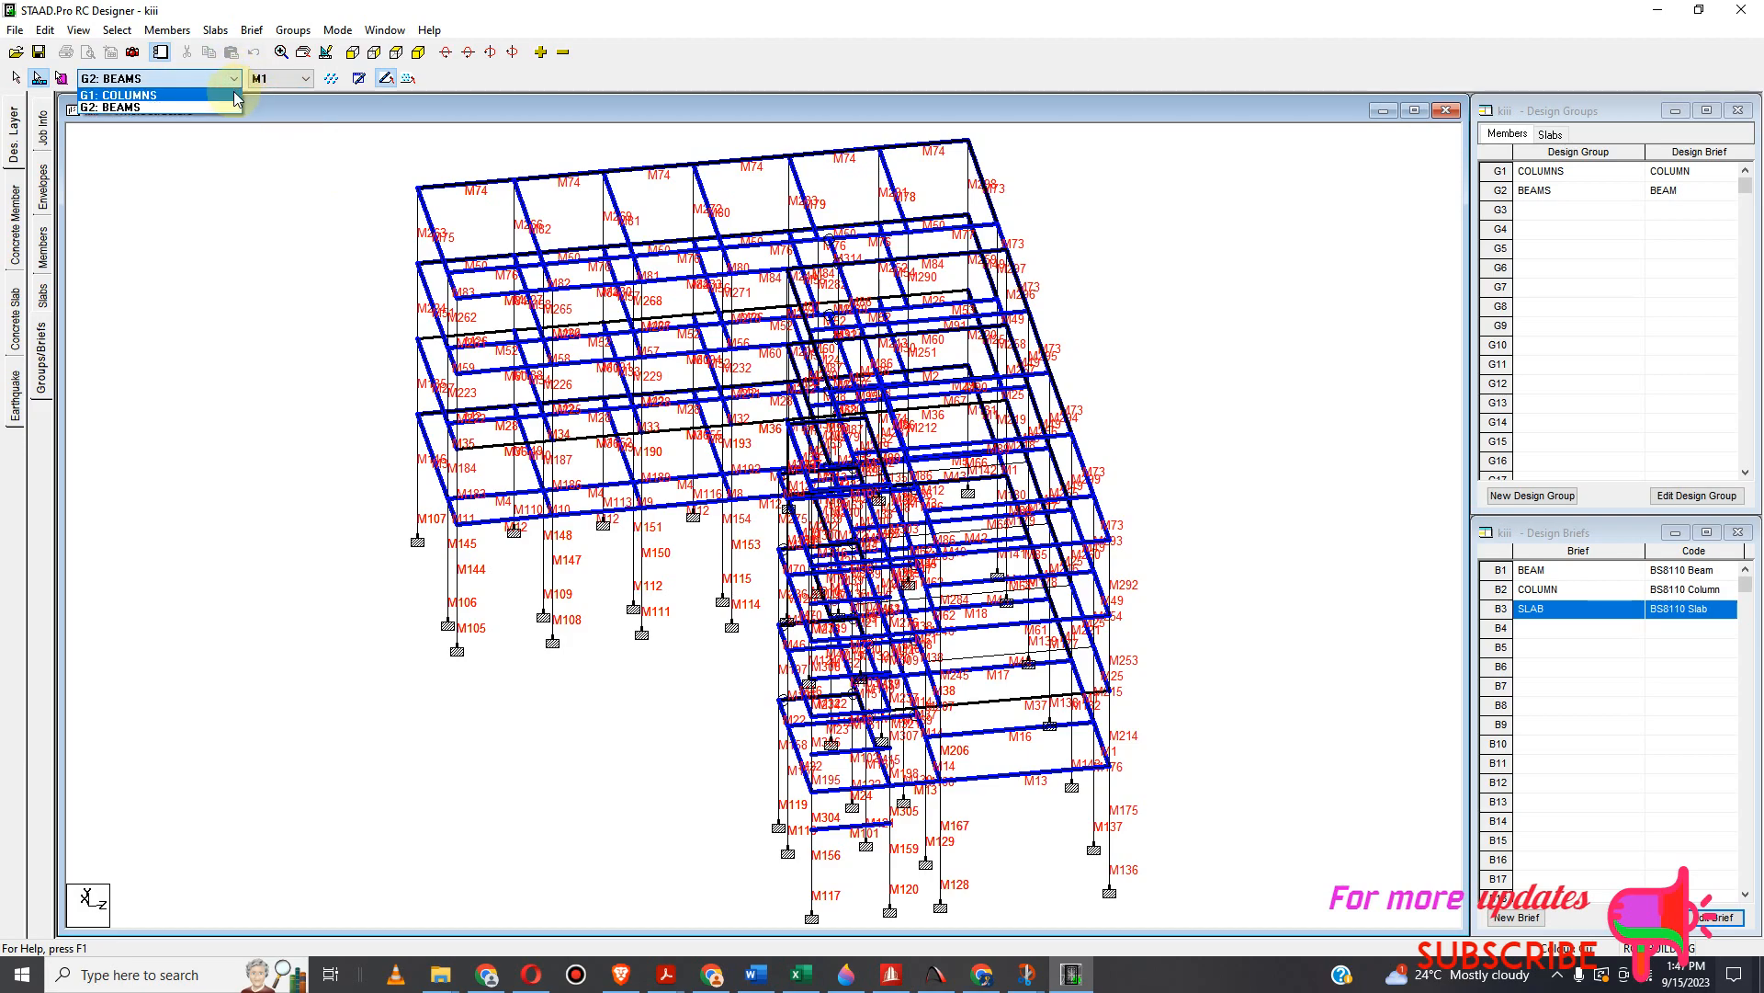
{"action": "left_click", "coordinate": [237, 92]}
{"action": "left_click", "coordinate": [304, 78]}
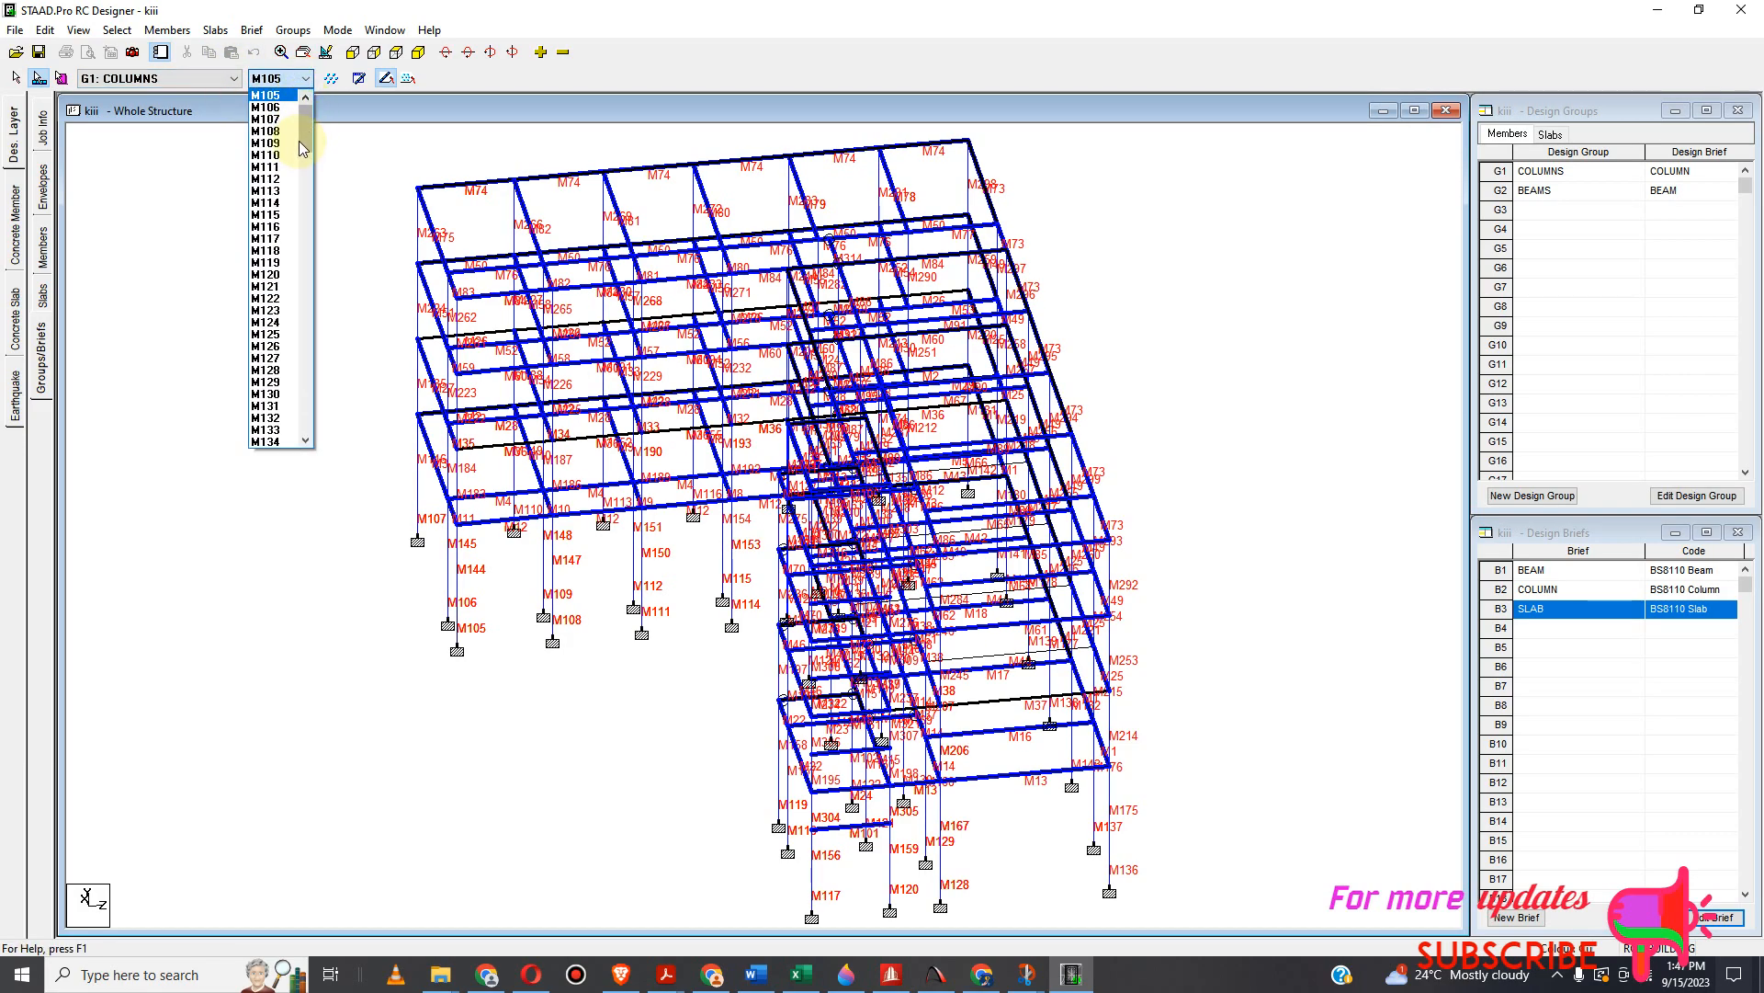
{"action": "left_click", "coordinate": [364, 533]}
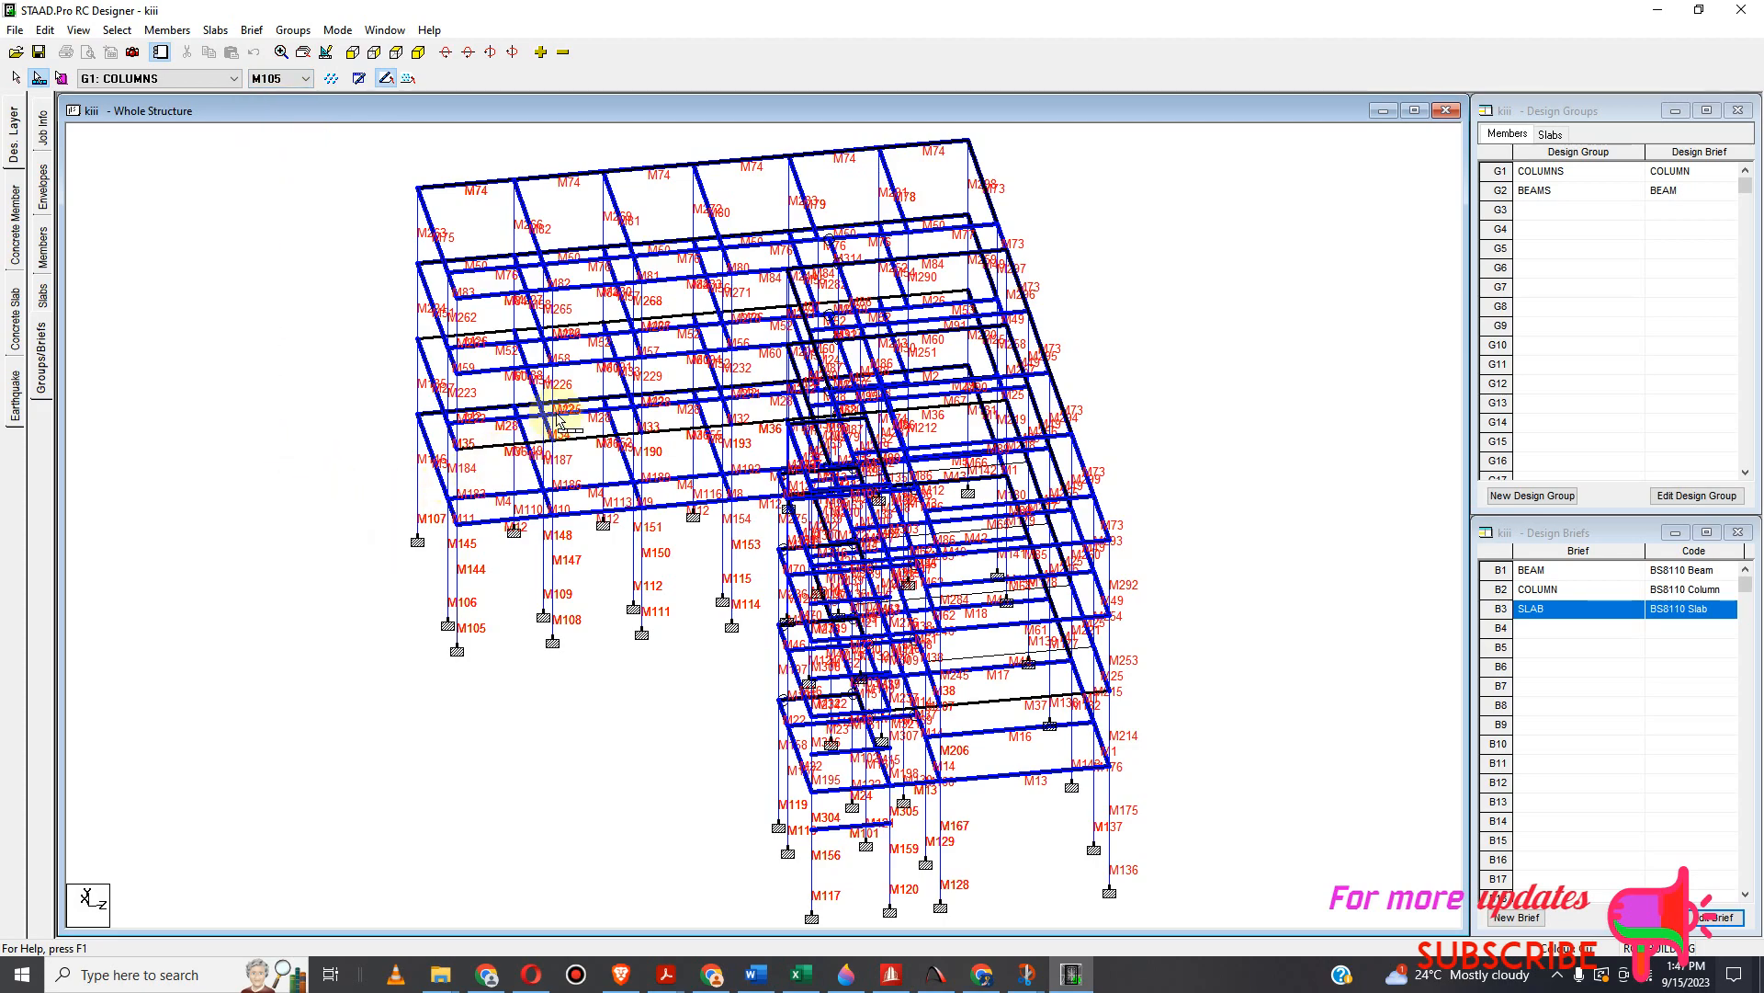
In the side elevation, select the tower's top slab and create Slab Design 1 for slab 6 with the SLAB design brief
{"action": "left_click", "coordinate": [1189, 276]}
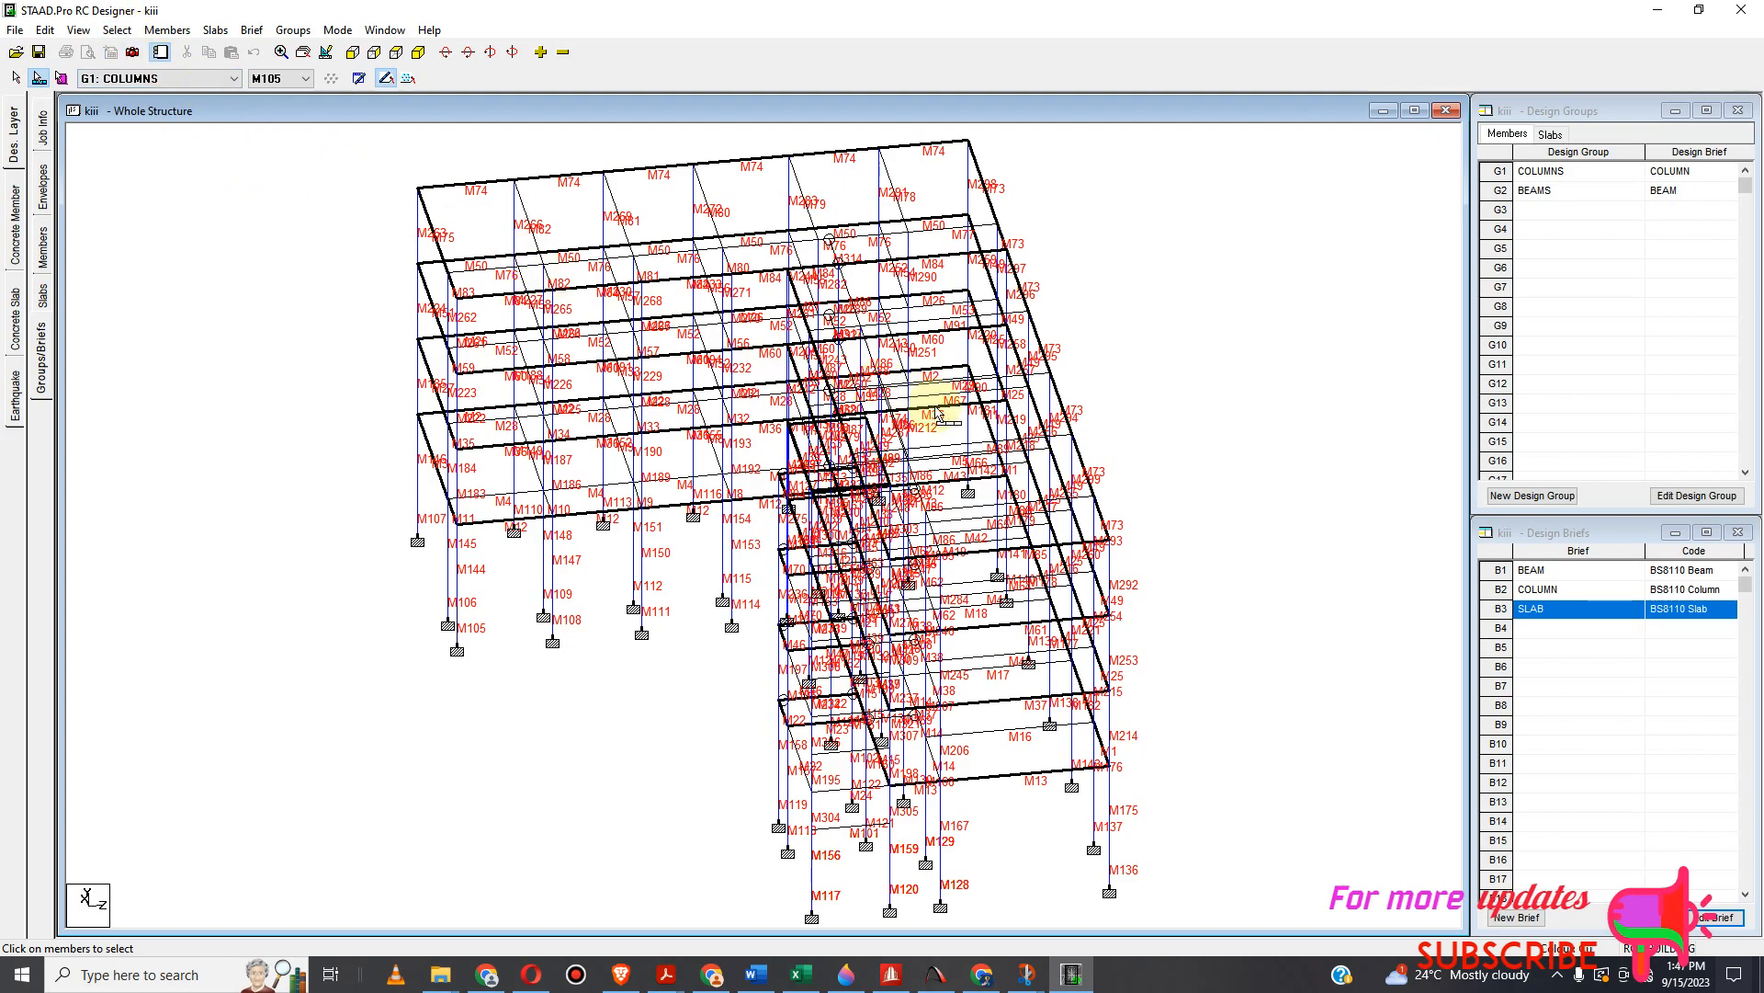
{"action": "left_click", "coordinate": [375, 52]}
{"action": "left_click", "coordinate": [122, 30]}
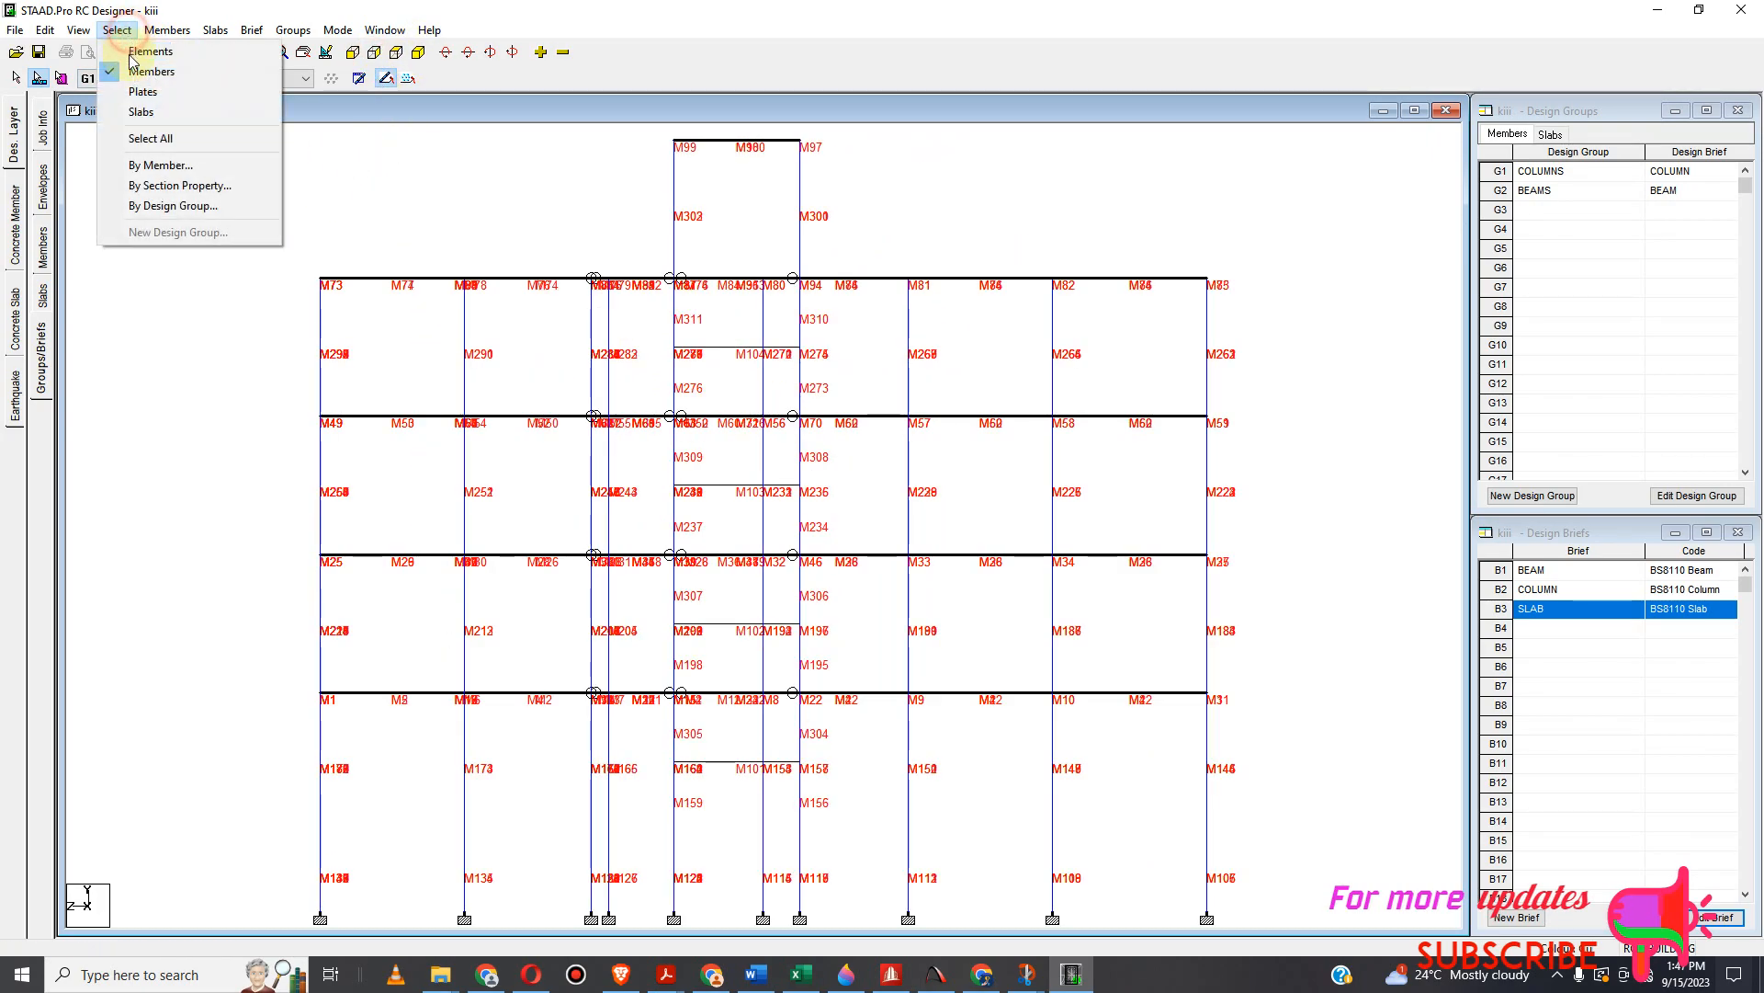
{"action": "left_click", "coordinate": [138, 115]}
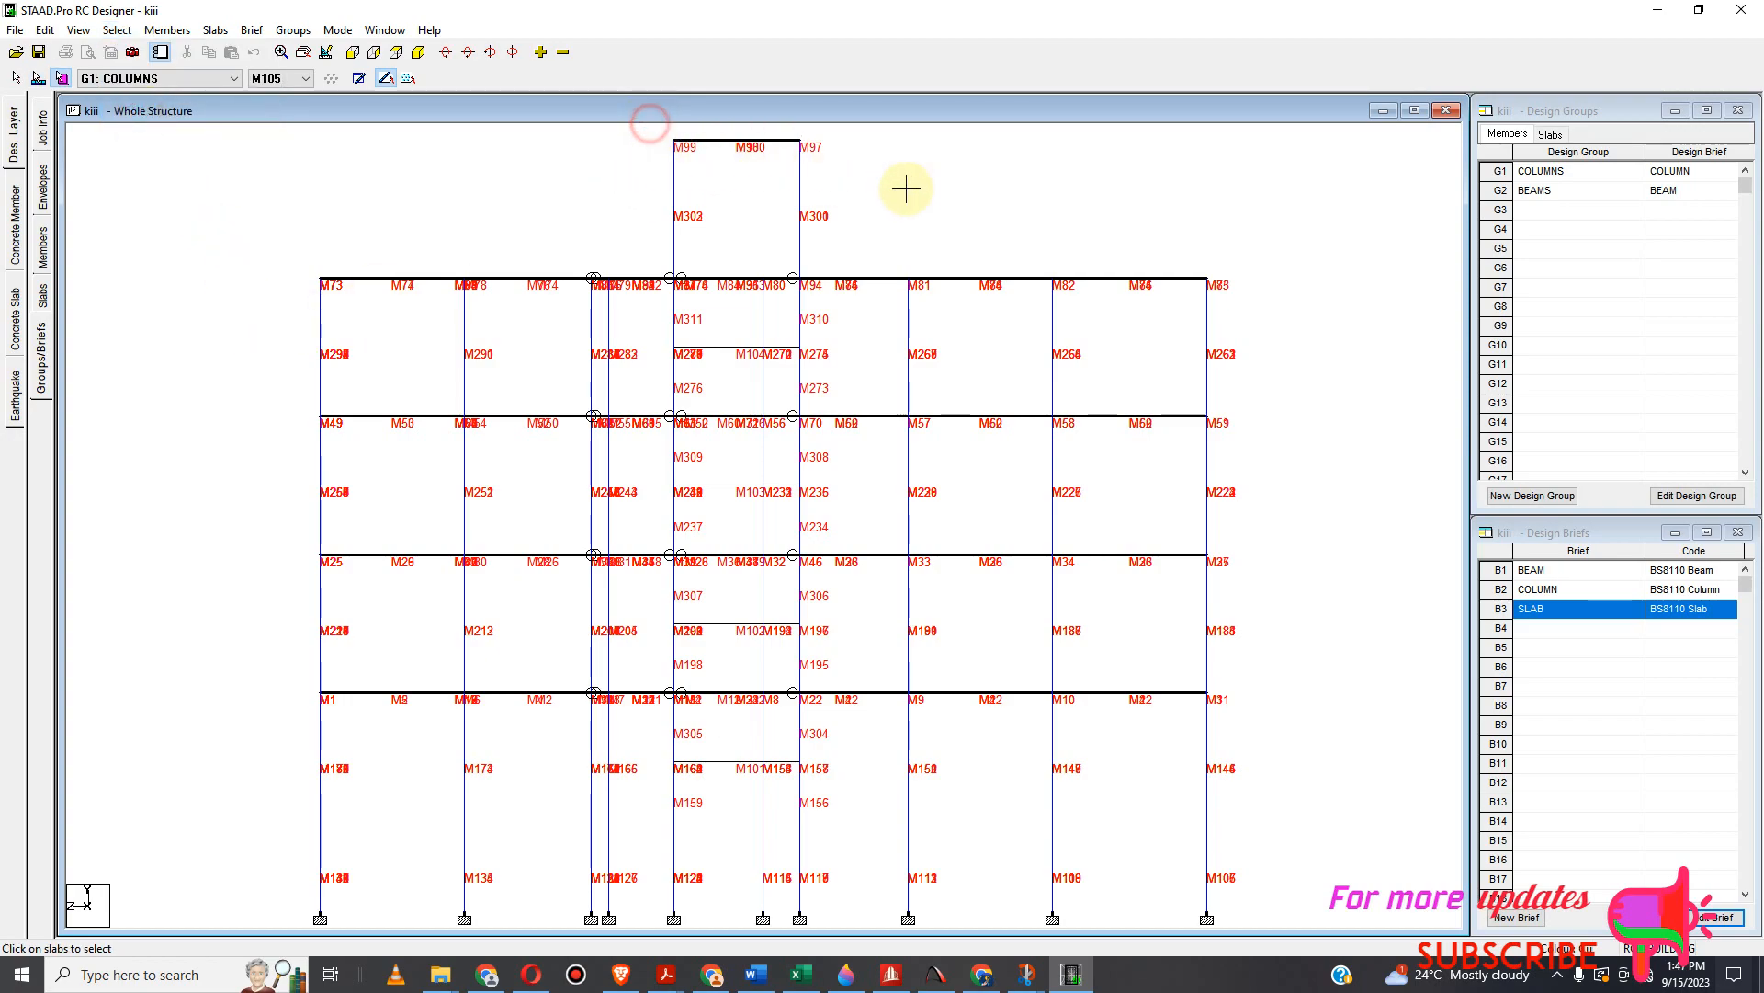
{"action": "right_click", "coordinate": [1037, 175]}
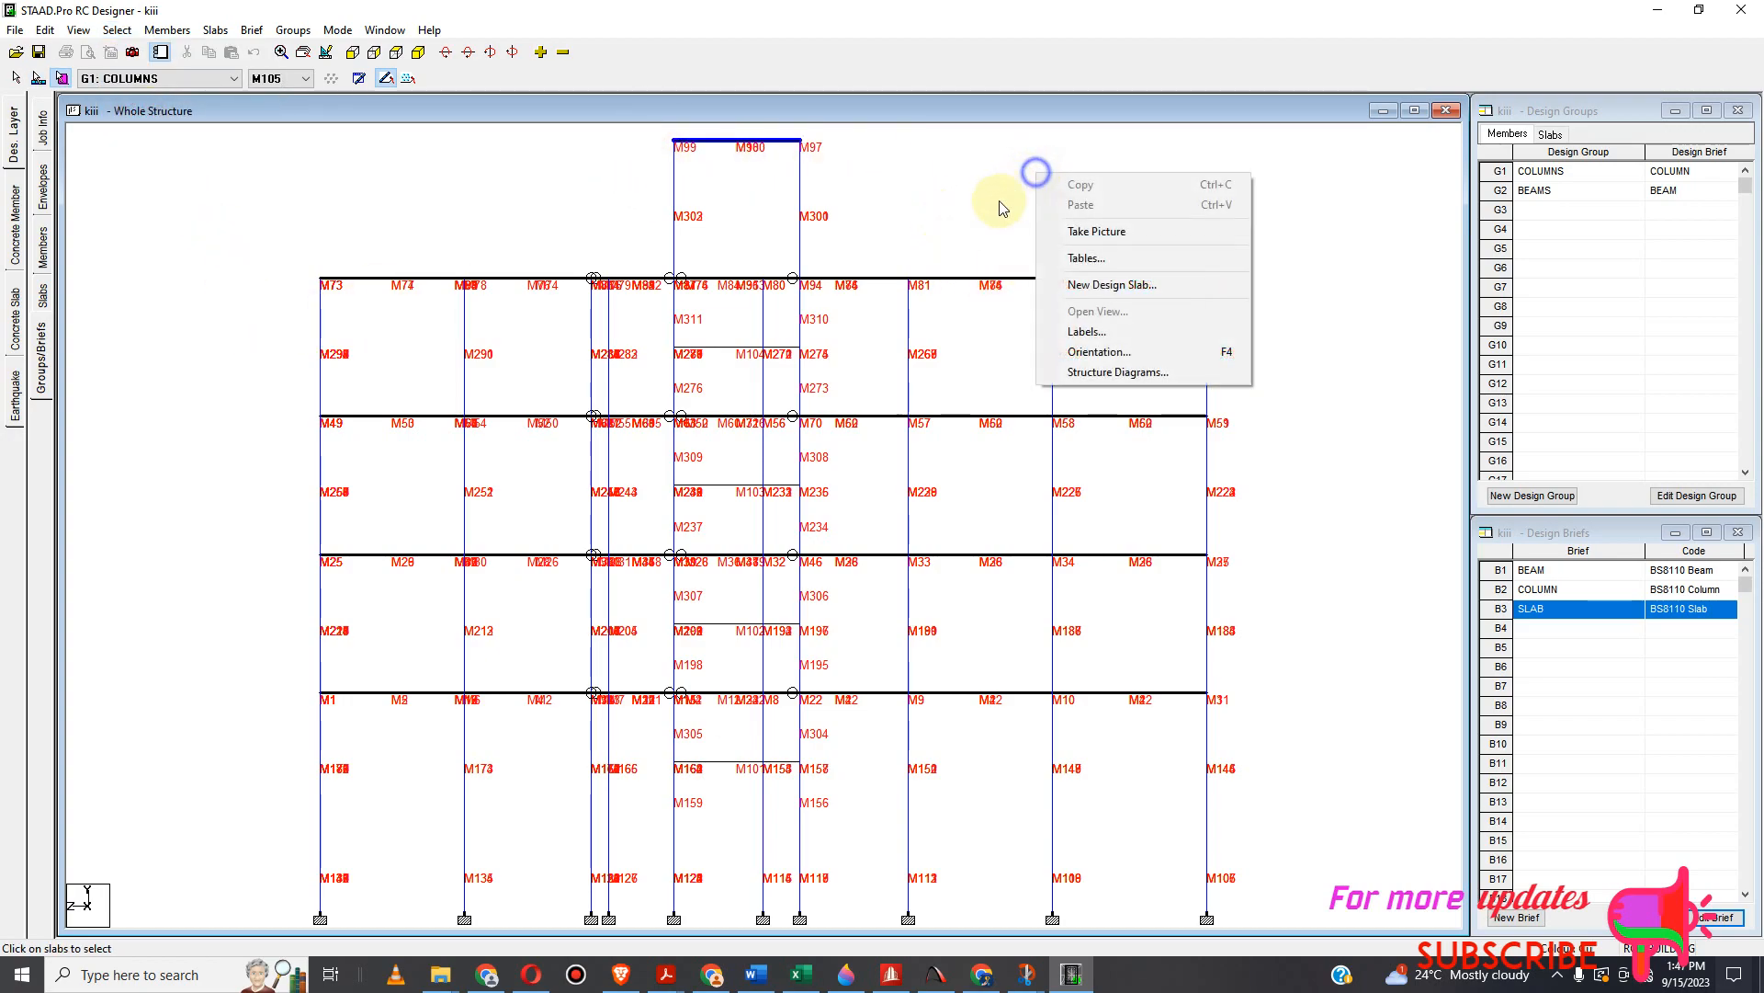
{"action": "left_click", "coordinate": [1112, 285]}
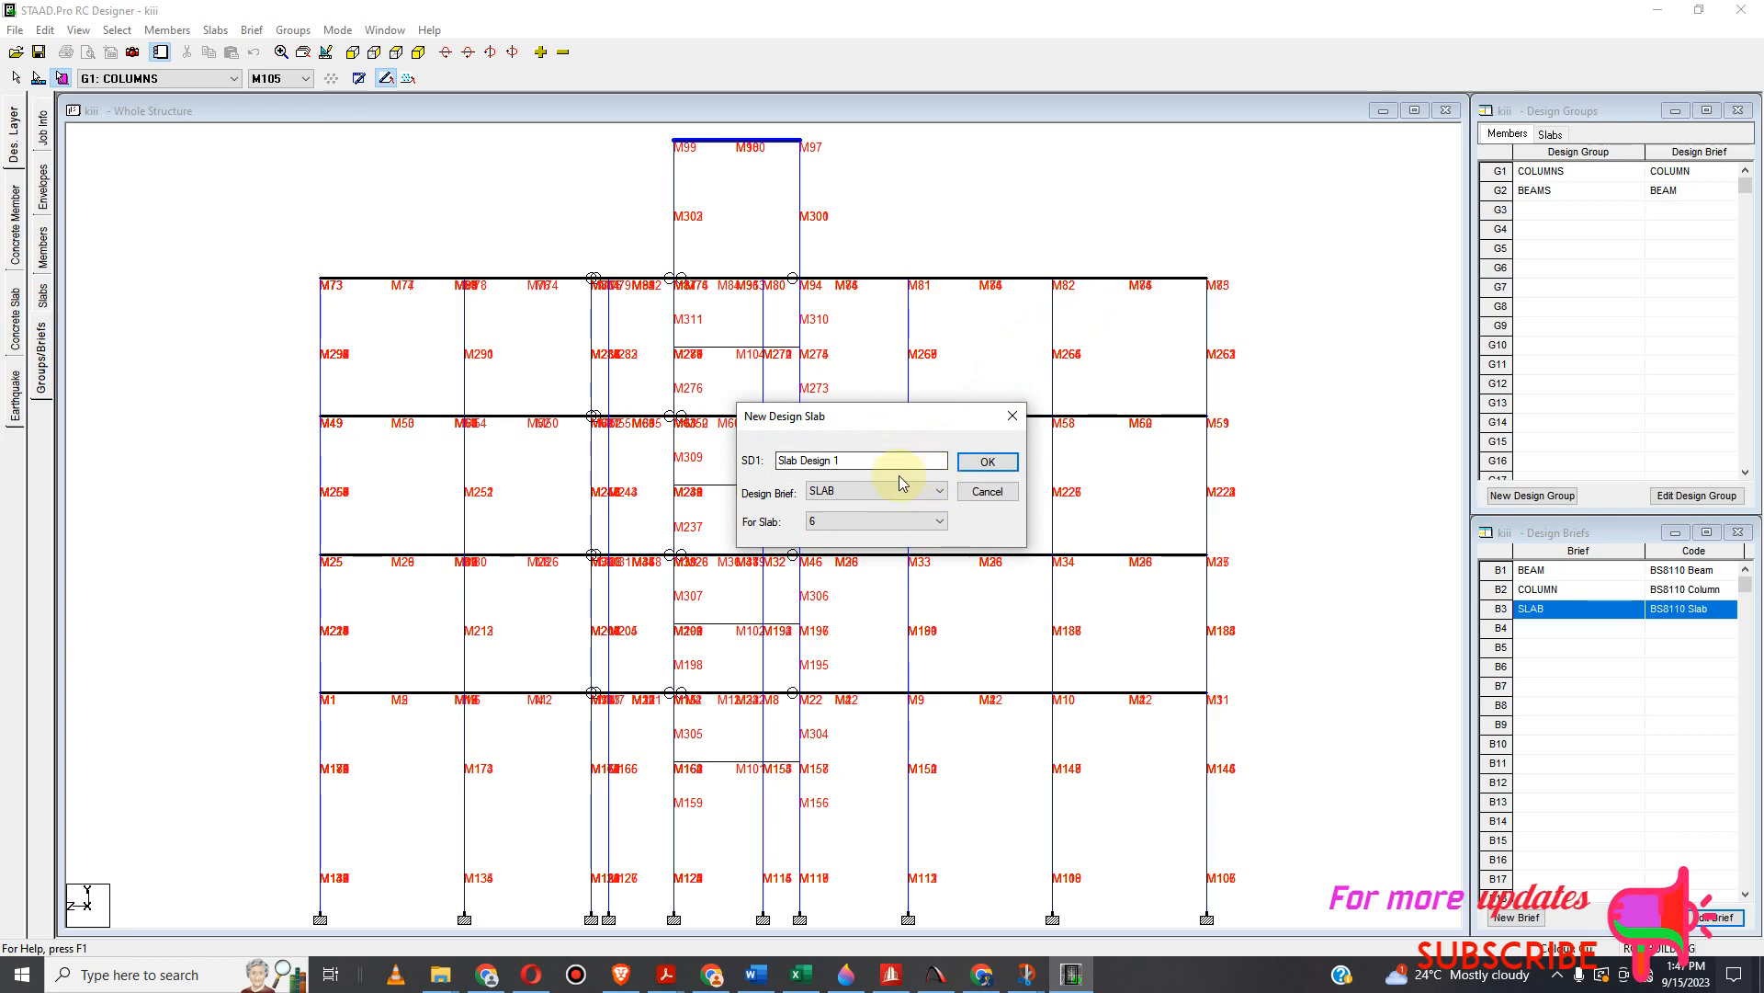
{"action": "left_click", "coordinate": [987, 462]}
Select the slabs of the four floor levels and create Slab Design 2 for slab 1 with the SLAB design brief
{"action": "left_click_drag", "start_coordinate": [290, 247], "coordinate": [1251, 719]}
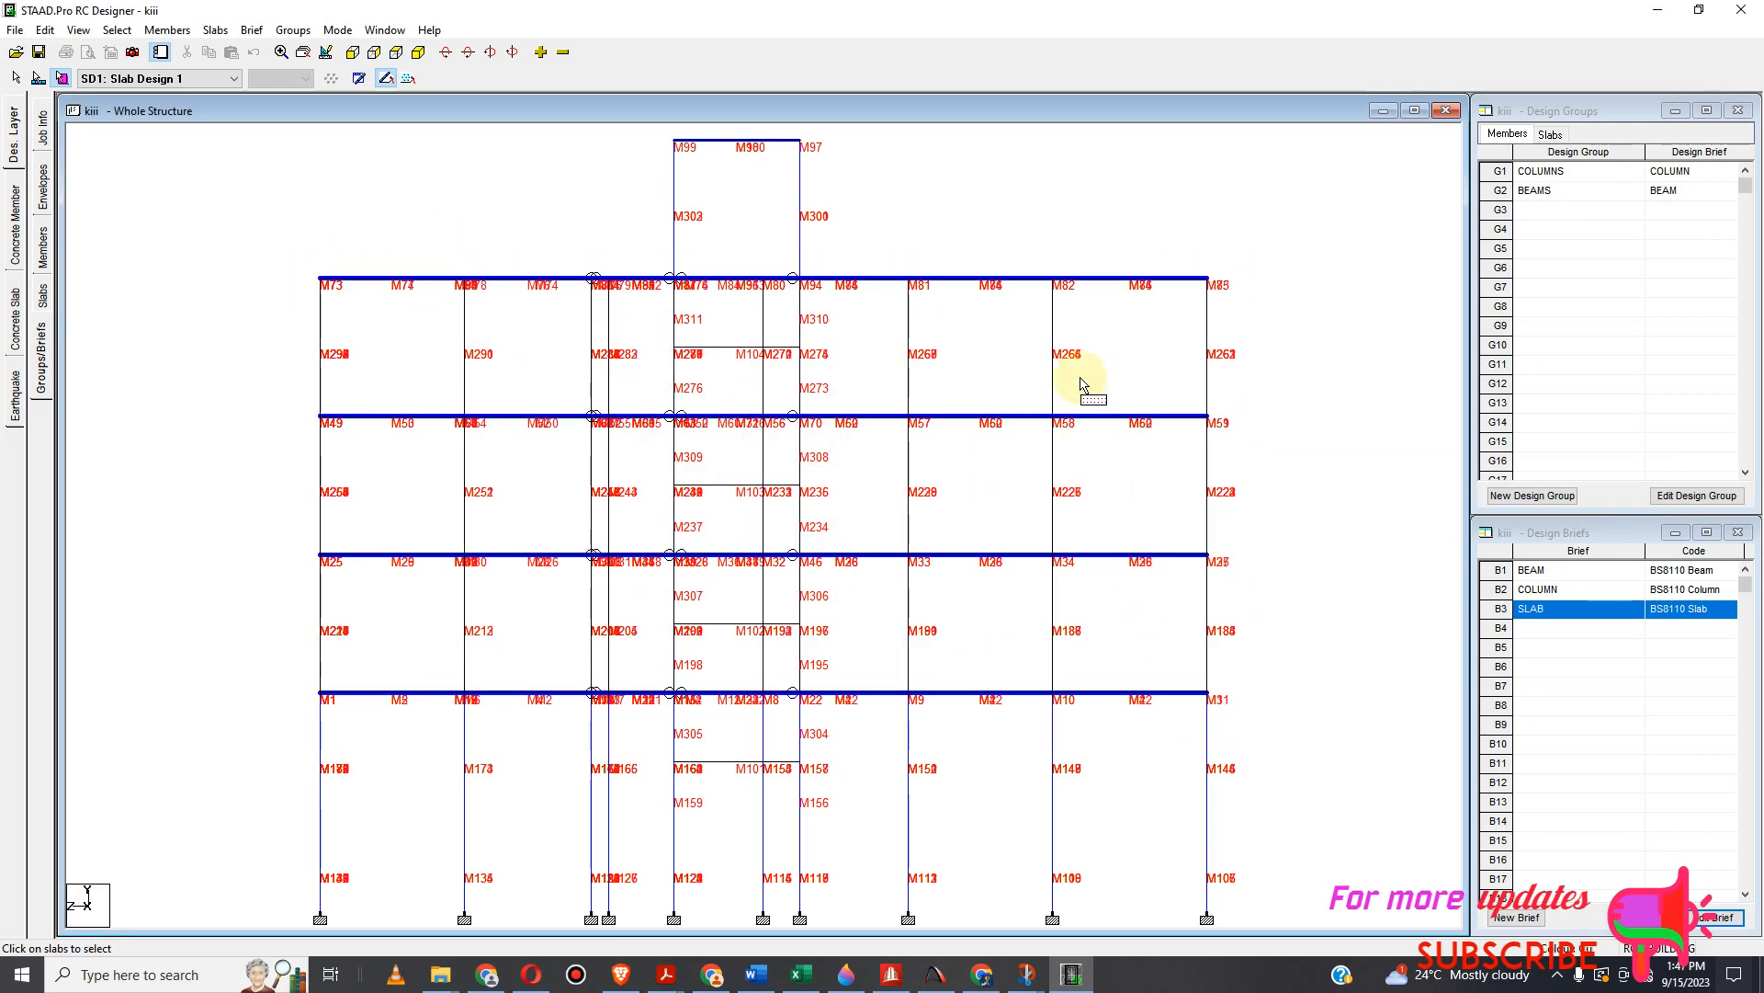
{"action": "right_click", "coordinate": [1015, 174]}
{"action": "left_click", "coordinate": [886, 218]}
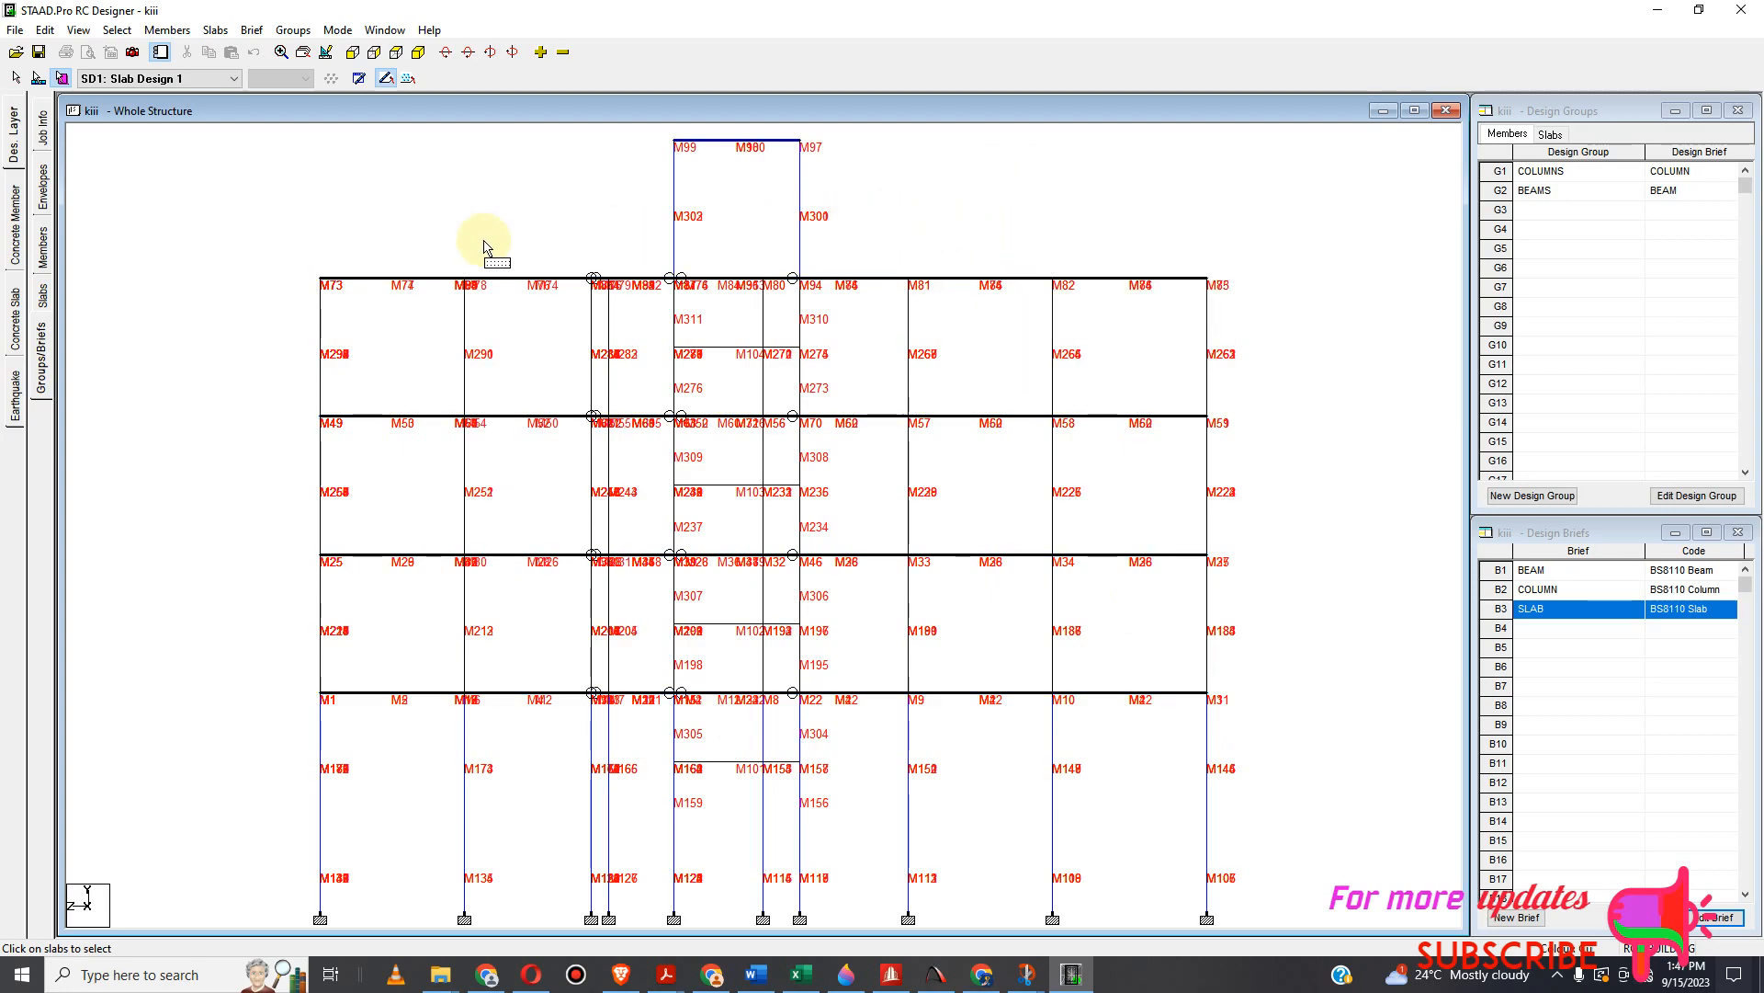
{"action": "left_click_drag", "start_coordinate": [264, 281], "coordinate": [1299, 772]}
{"action": "right_click", "coordinate": [1291, 358]}
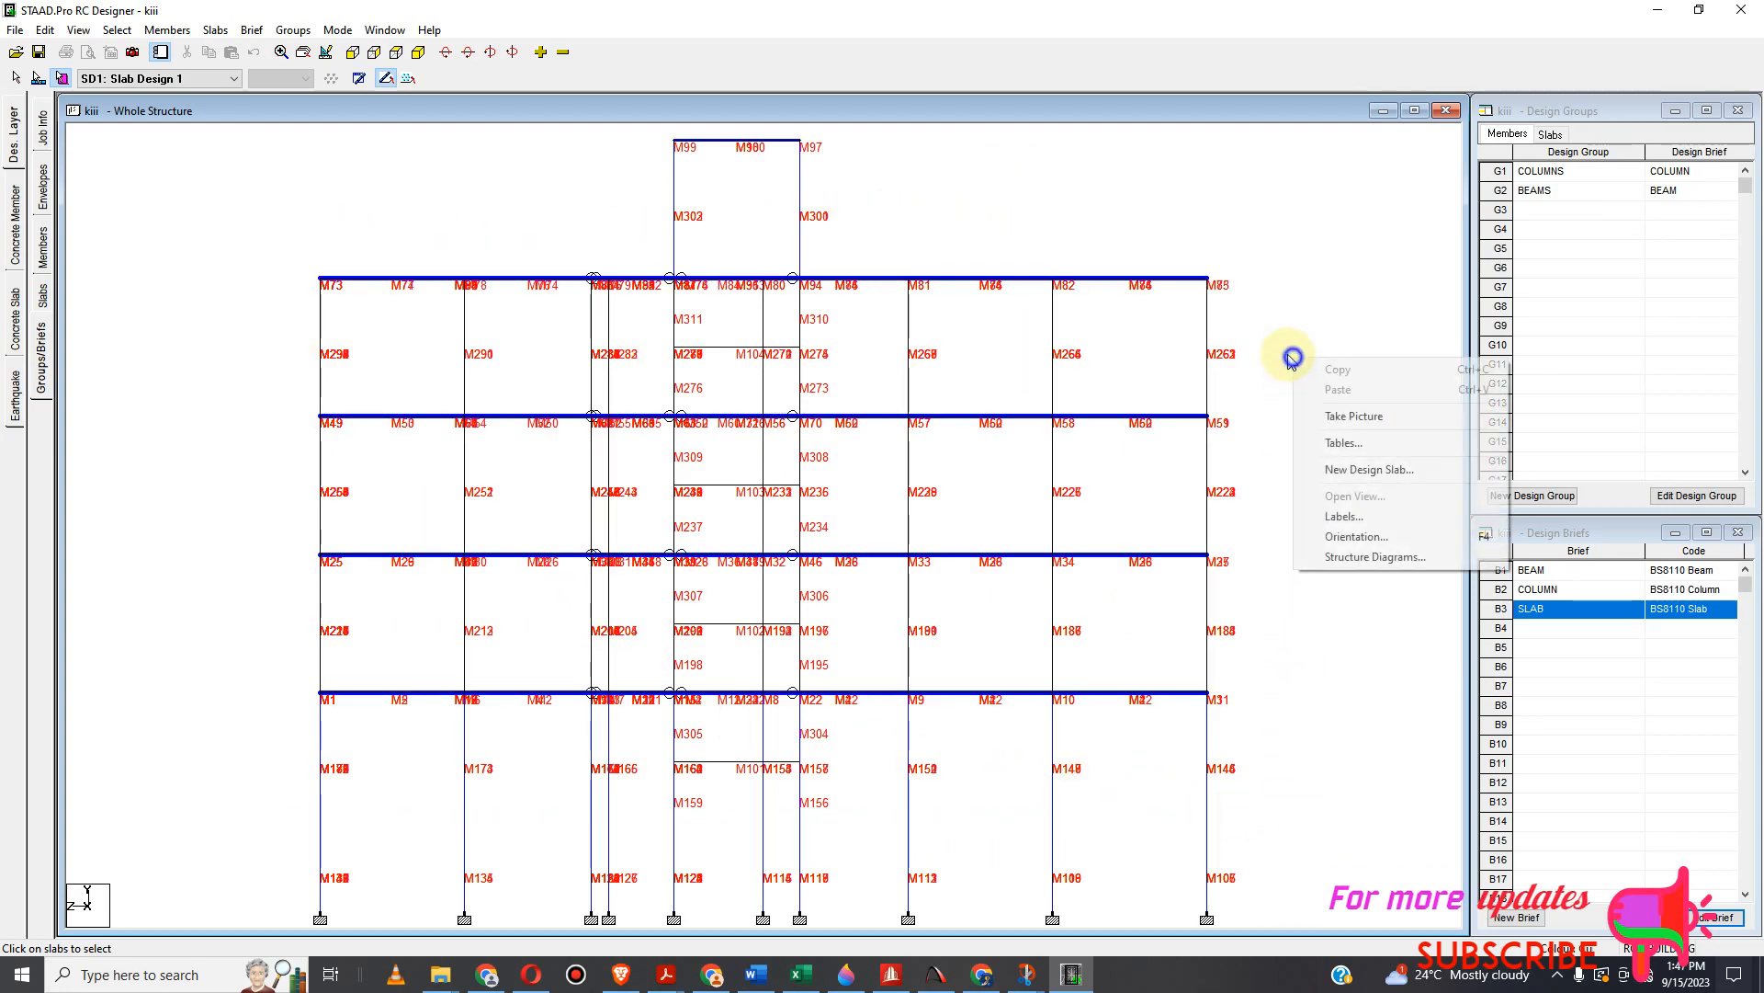
{"action": "left_click", "coordinate": [1328, 467]}
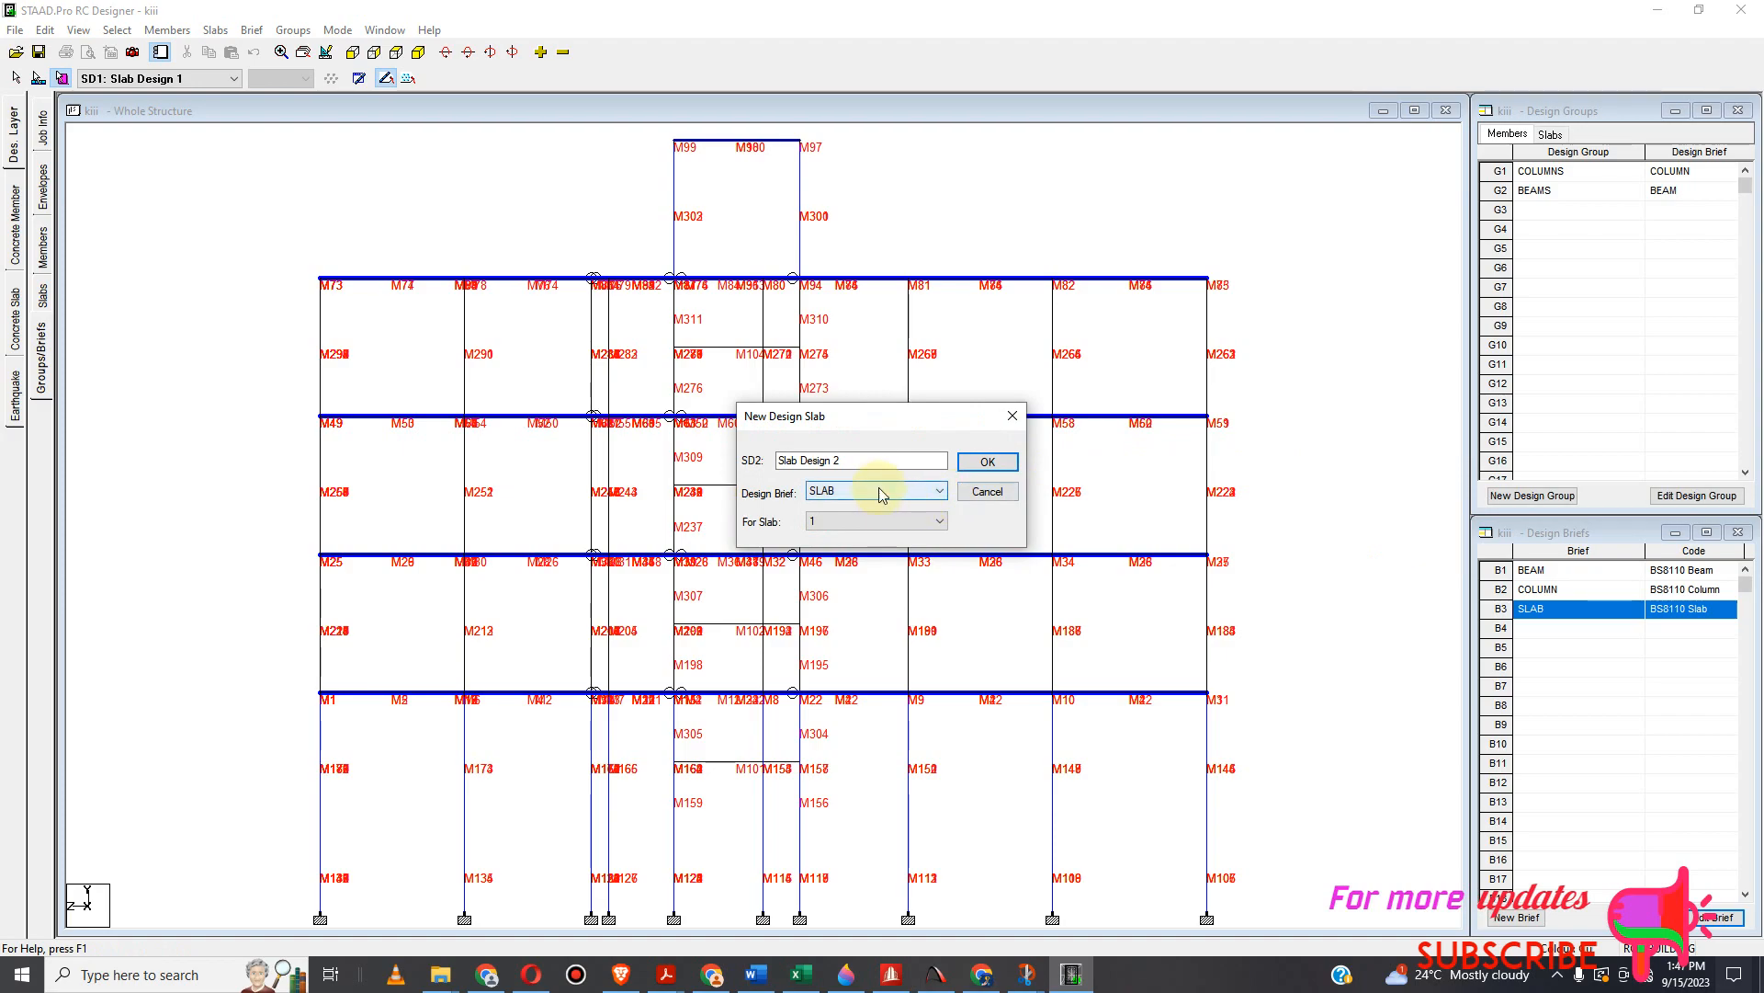
{"action": "left_click", "coordinate": [988, 461]}
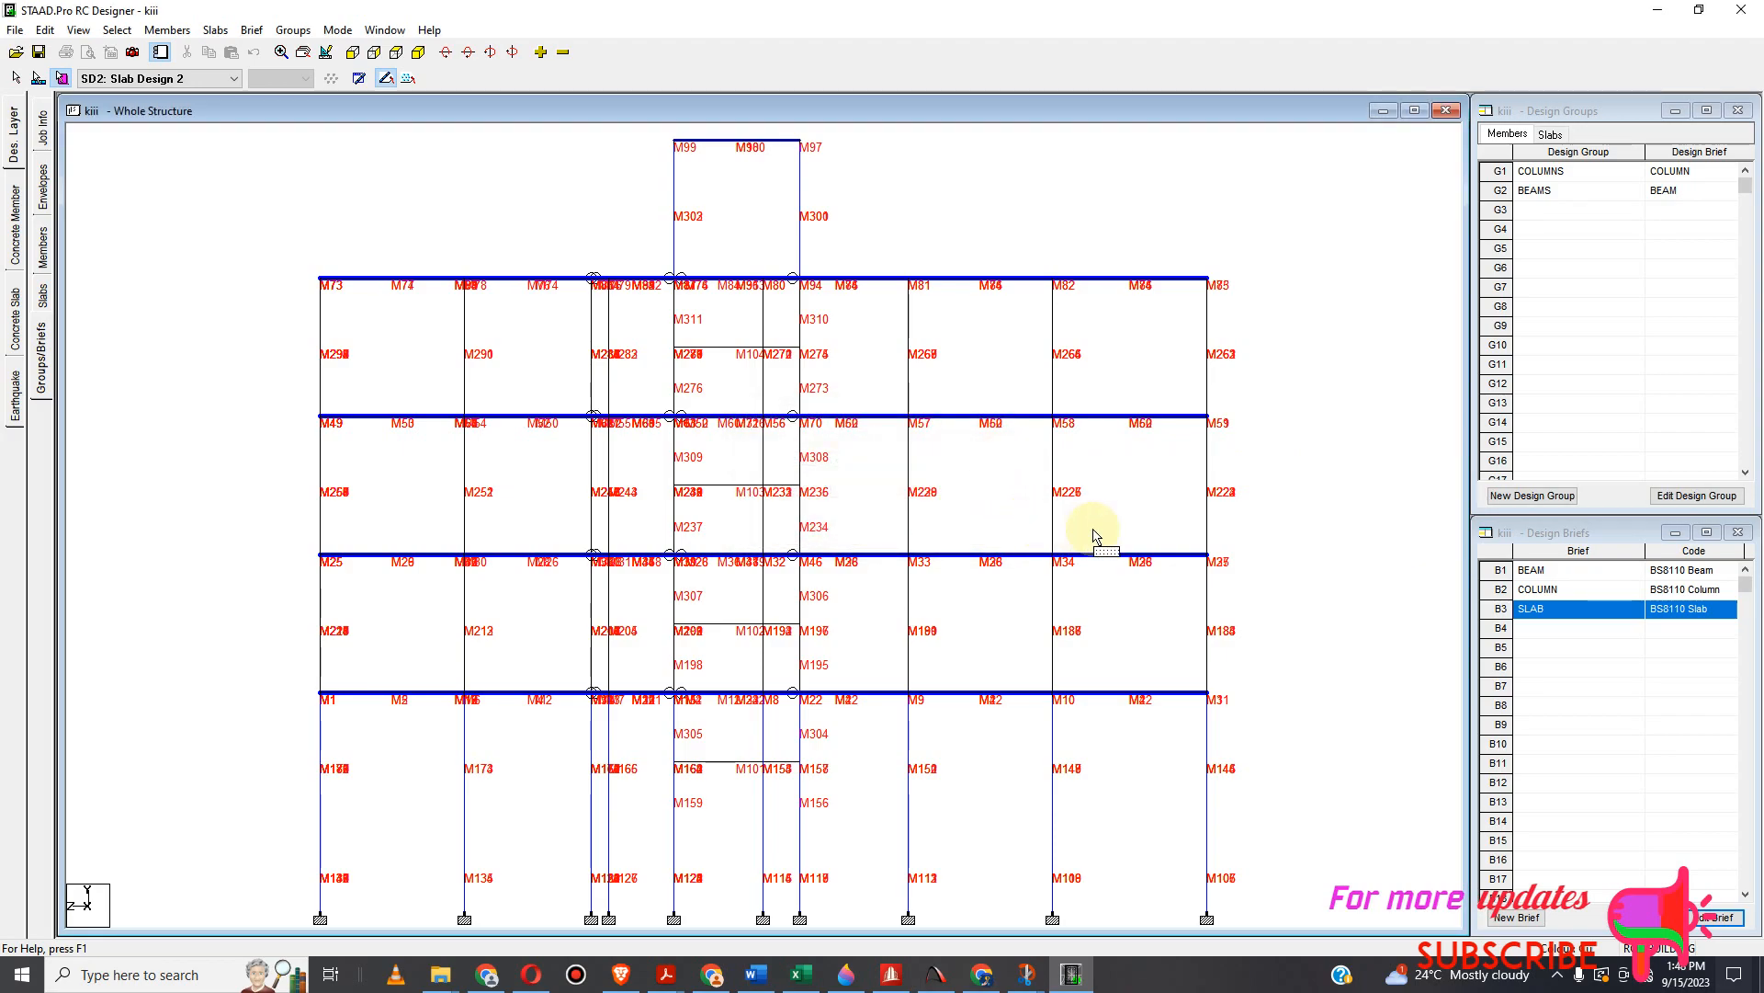
Review the list of design slabs and the list of member design groups
{"action": "left_click", "coordinate": [1551, 134]}
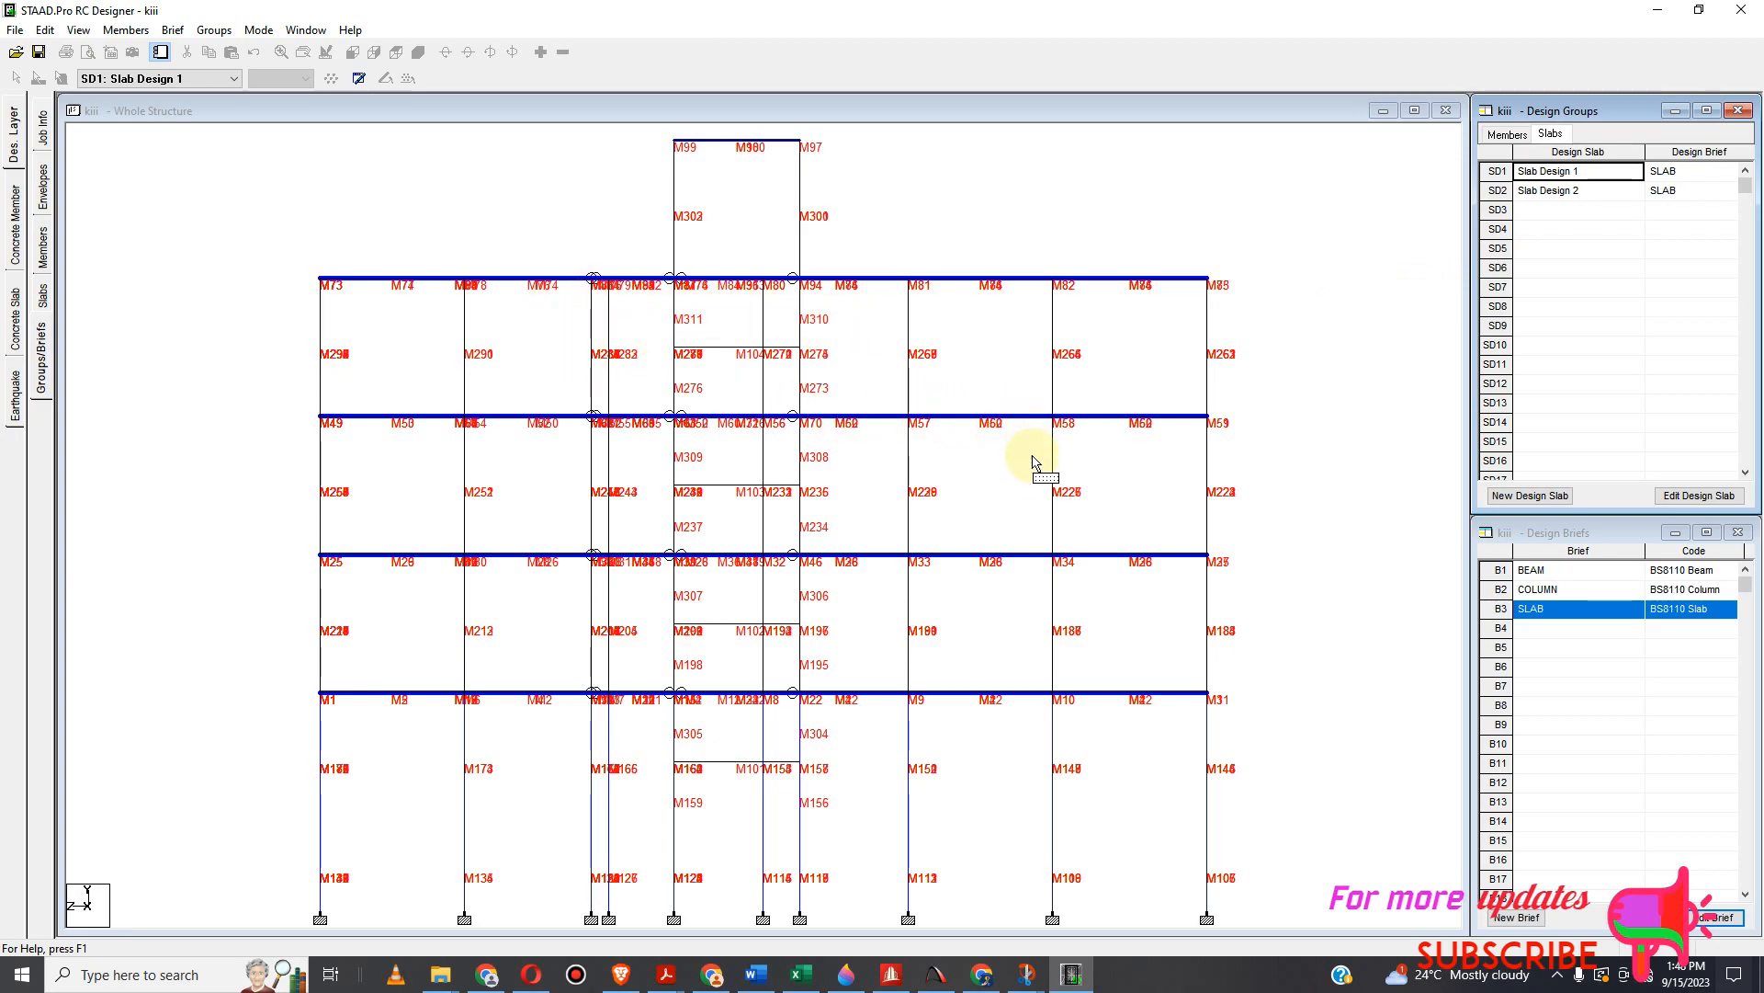
{"action": "scroll", "coordinate": [1017, 500], "scroll_direction": "down", "scroll_amount": 1}
{"action": "scroll", "coordinate": [993, 521], "scroll_direction": "down", "scroll_amount": 1}
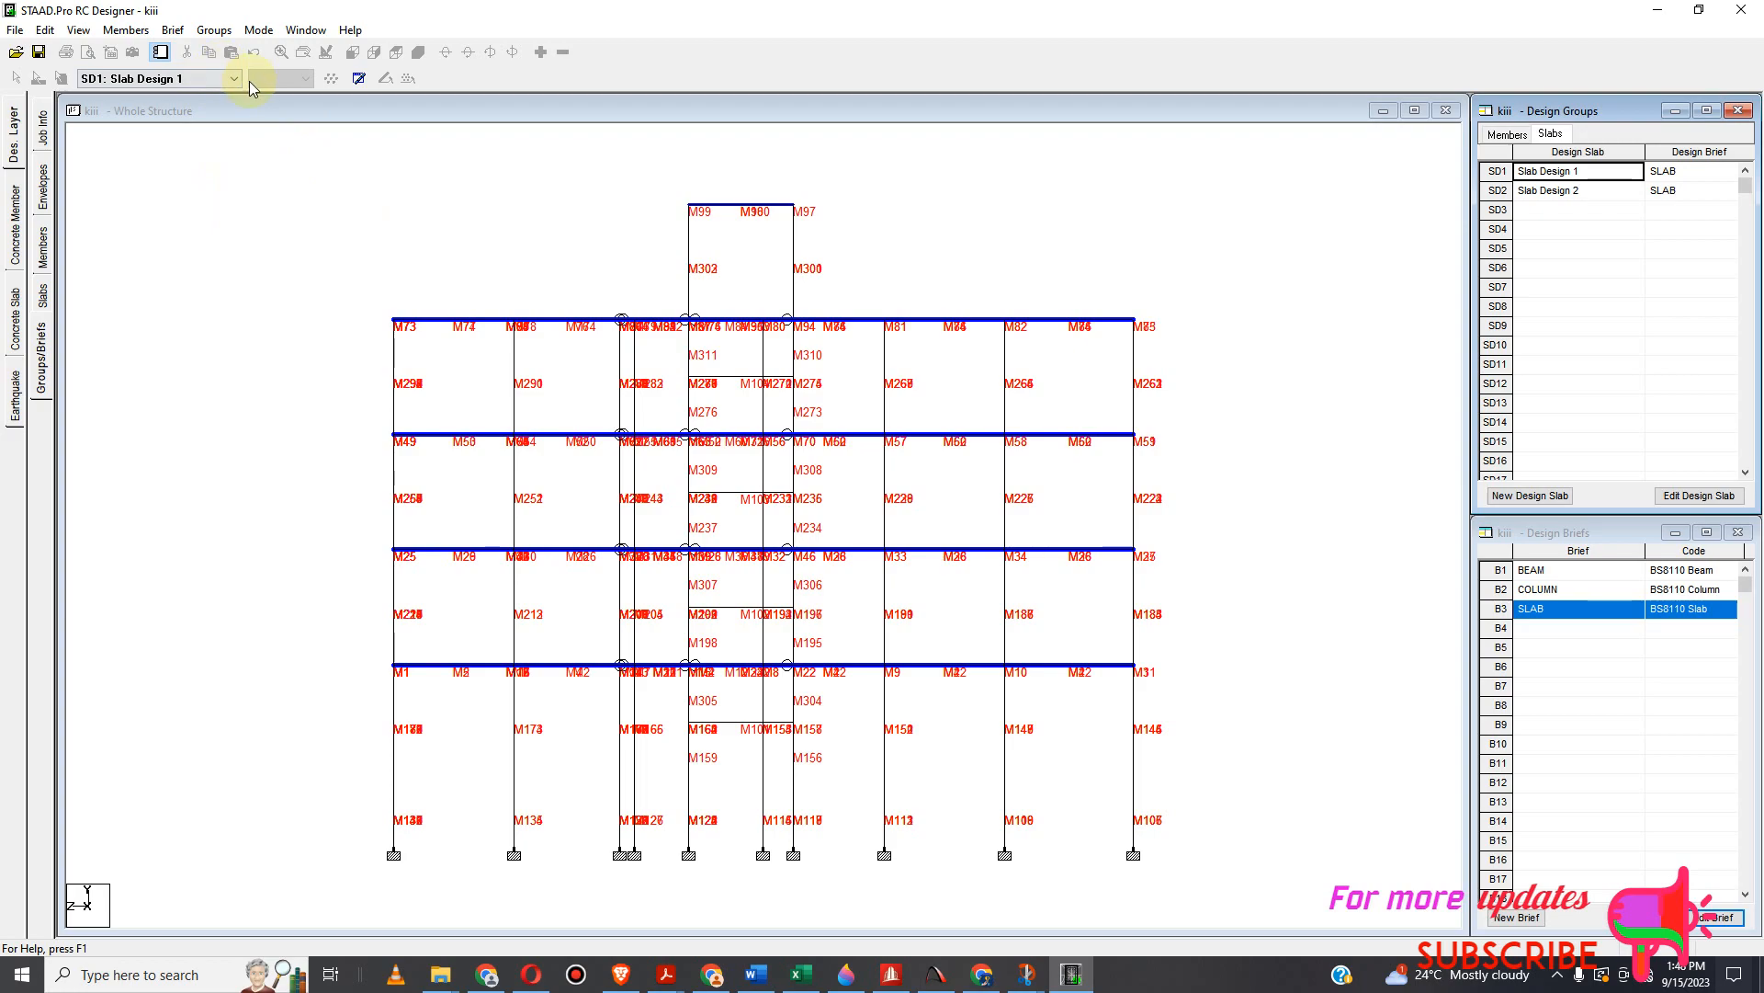
{"action": "left_click", "coordinate": [1508, 135]}
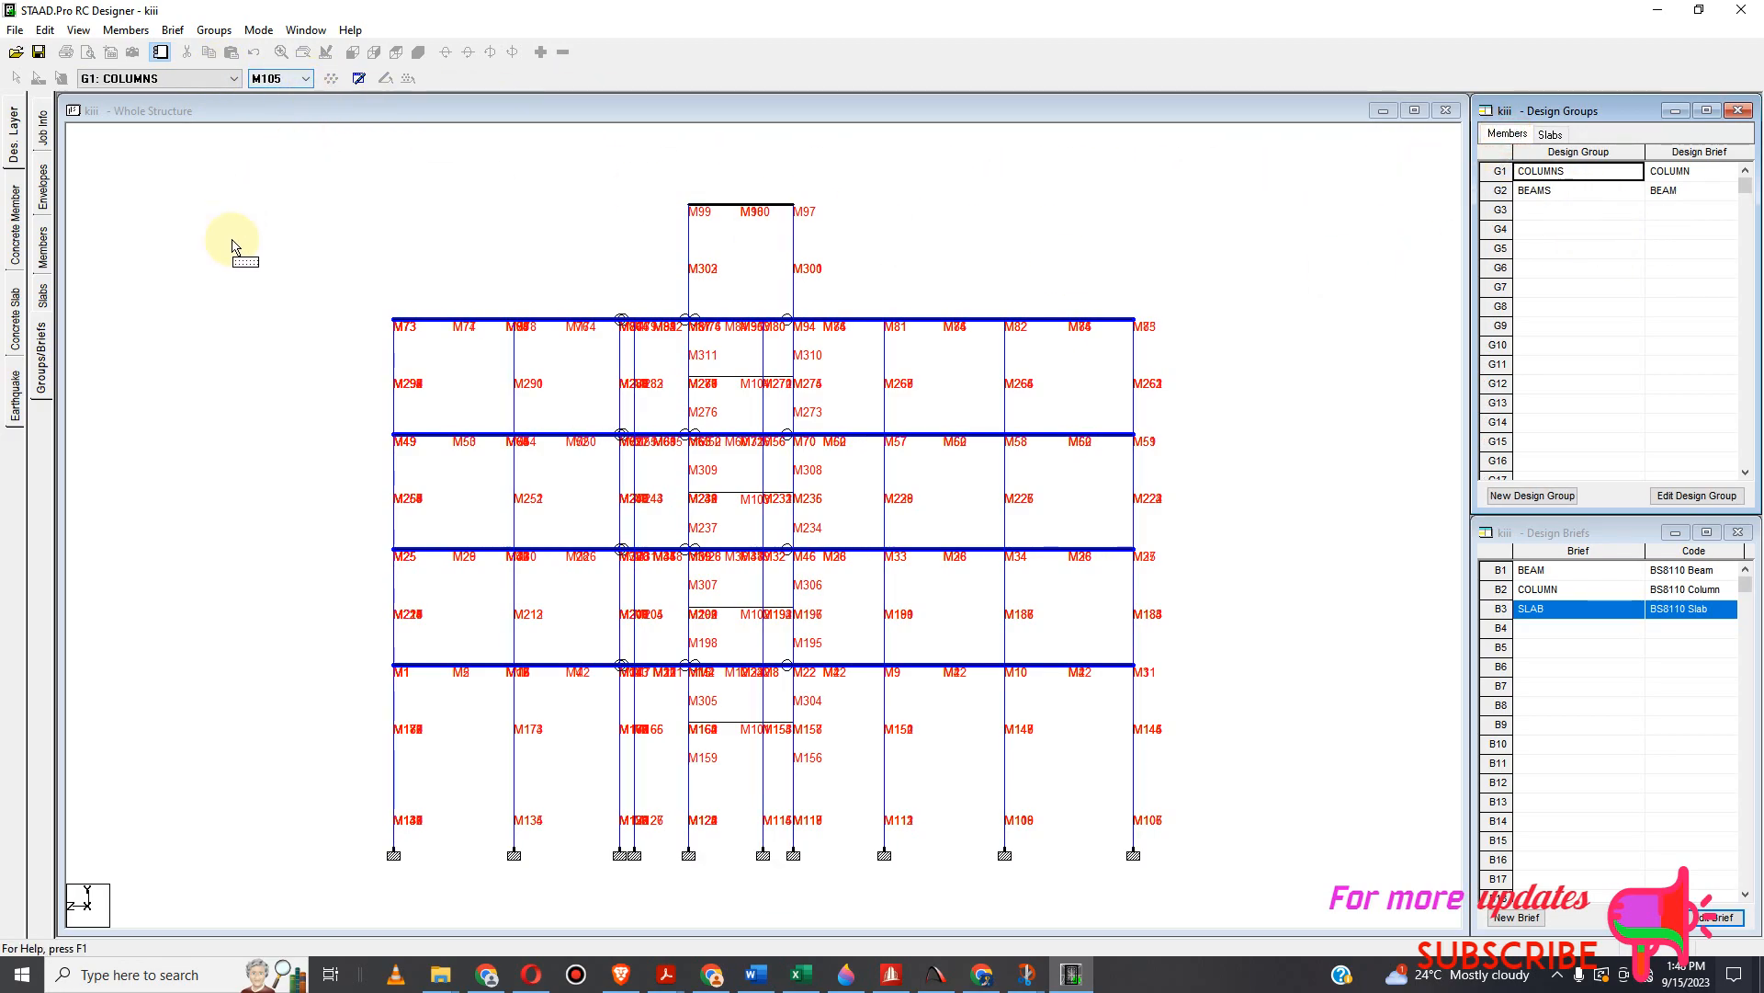
Run the concrete member design for all members of the COLUMNS group and read through the design messages
{"action": "left_click", "coordinate": [15, 225]}
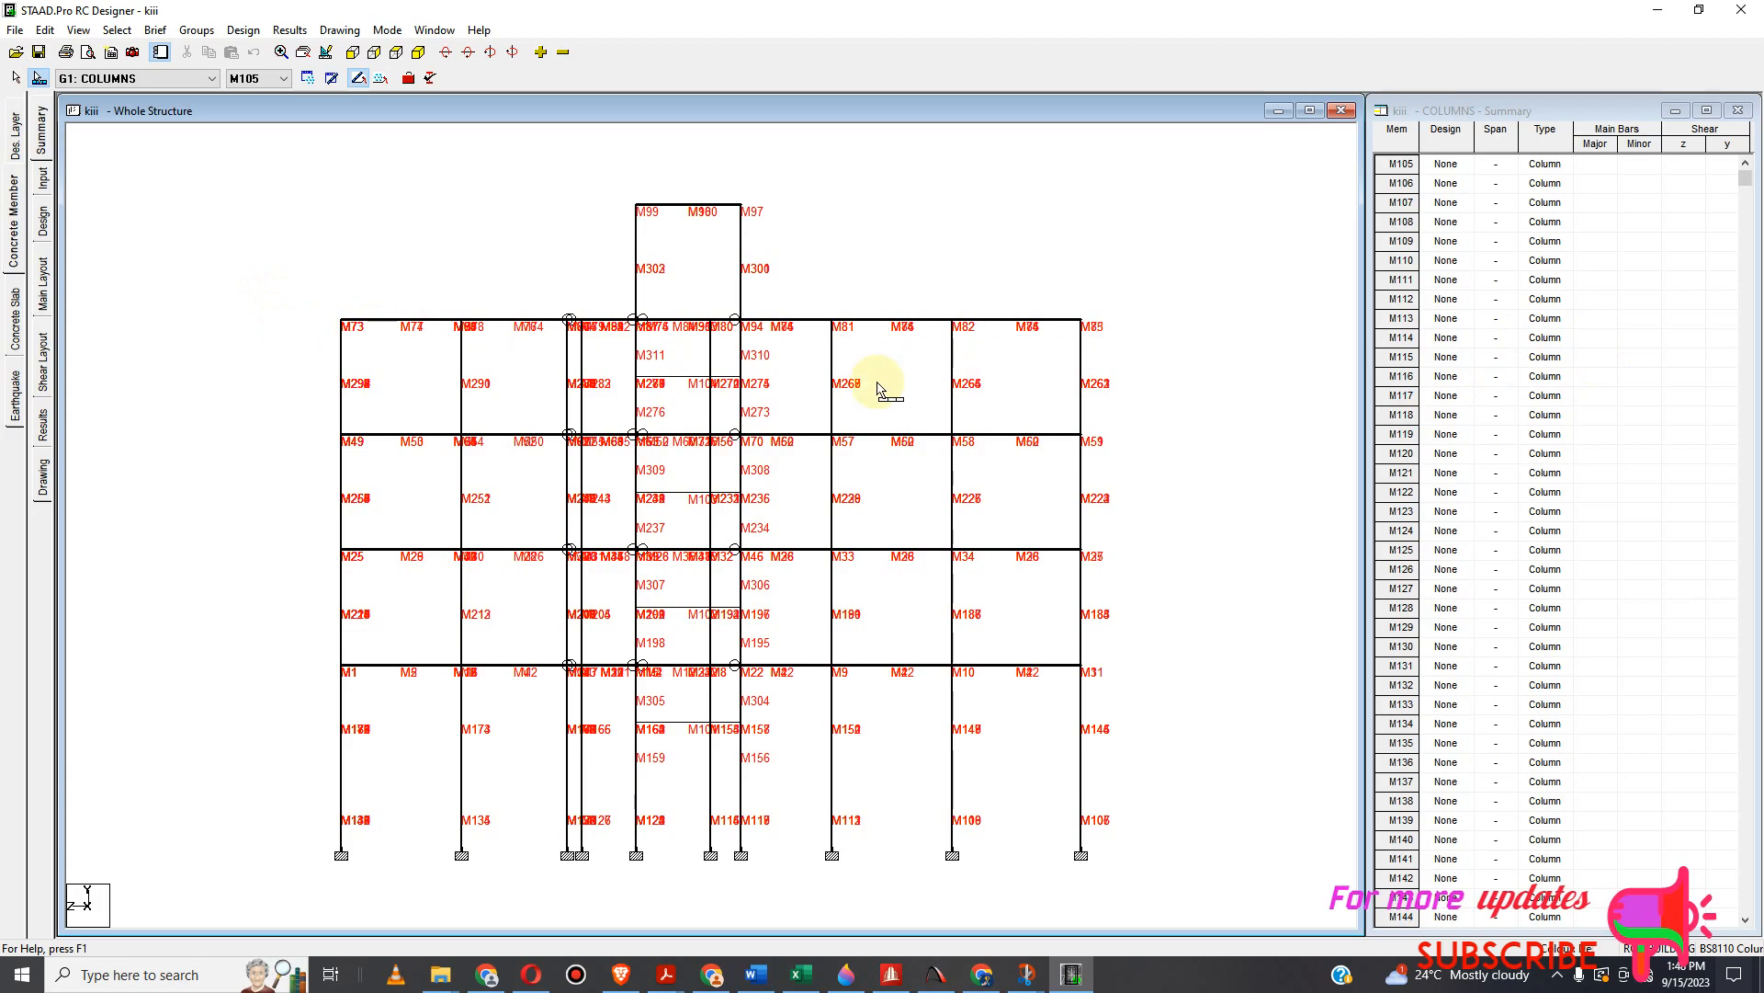
{"action": "left_click", "coordinate": [43, 224]}
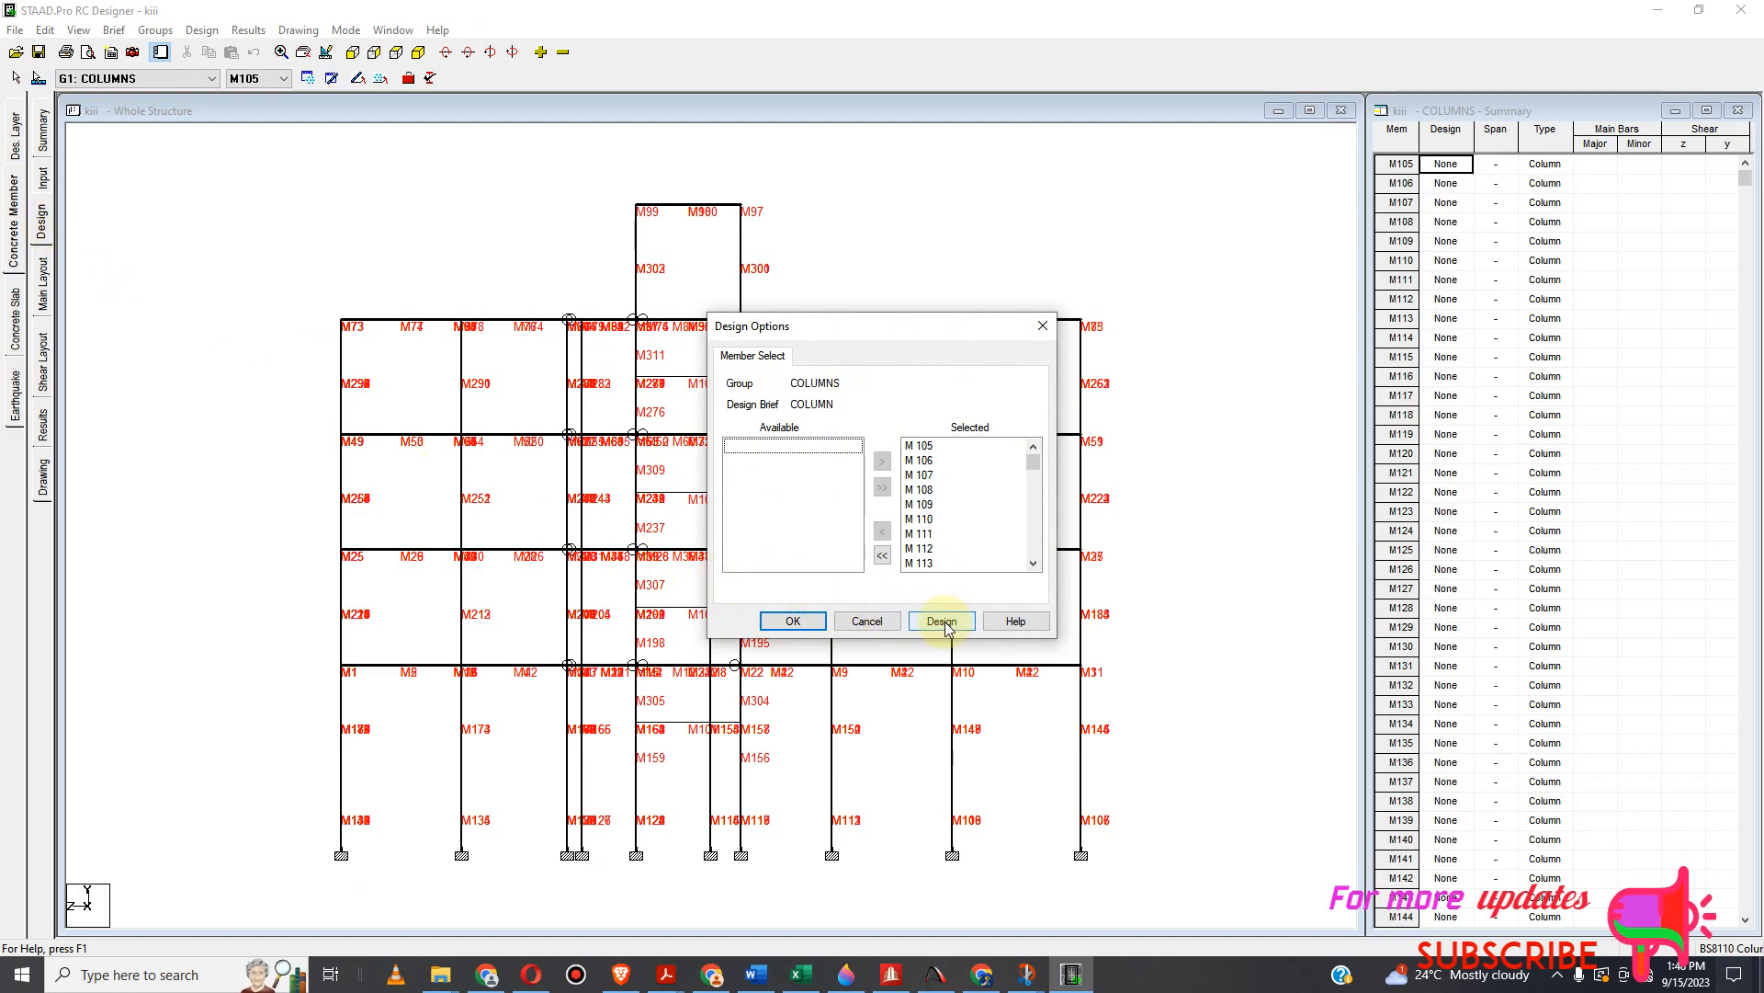
{"action": "left_click", "coordinate": [950, 626]}
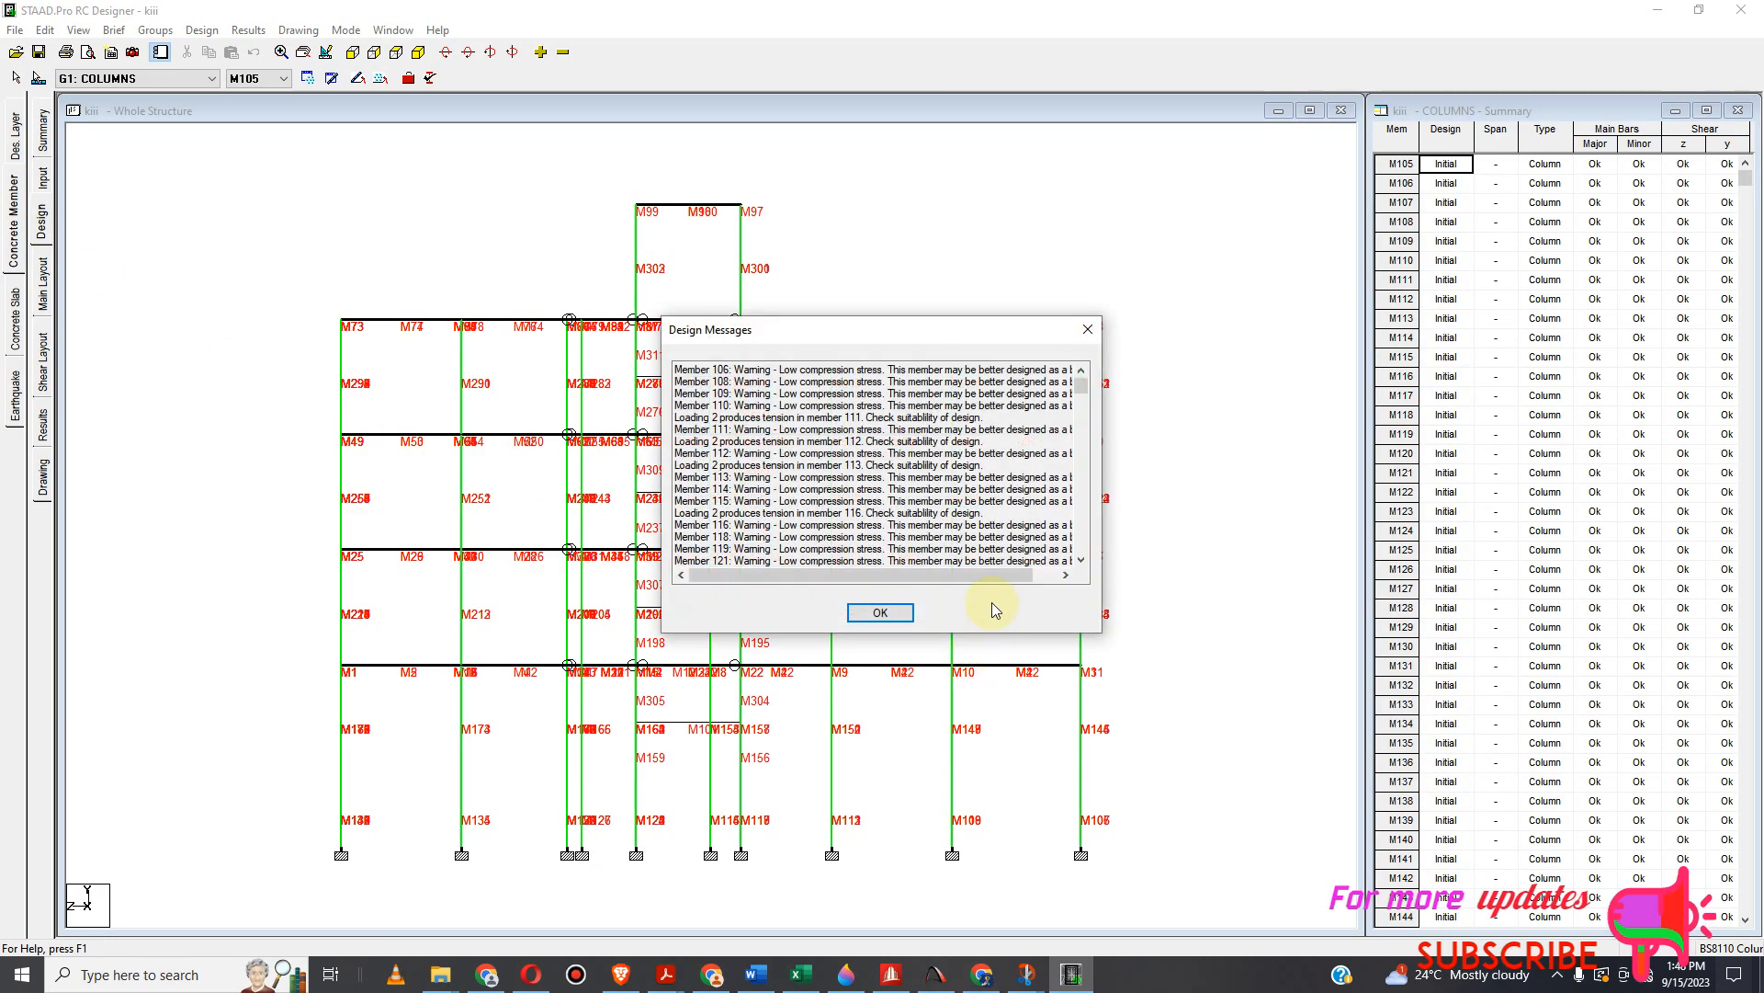
{"action": "left_click_drag", "start_coordinate": [936, 572], "coordinate": [1035, 575]}
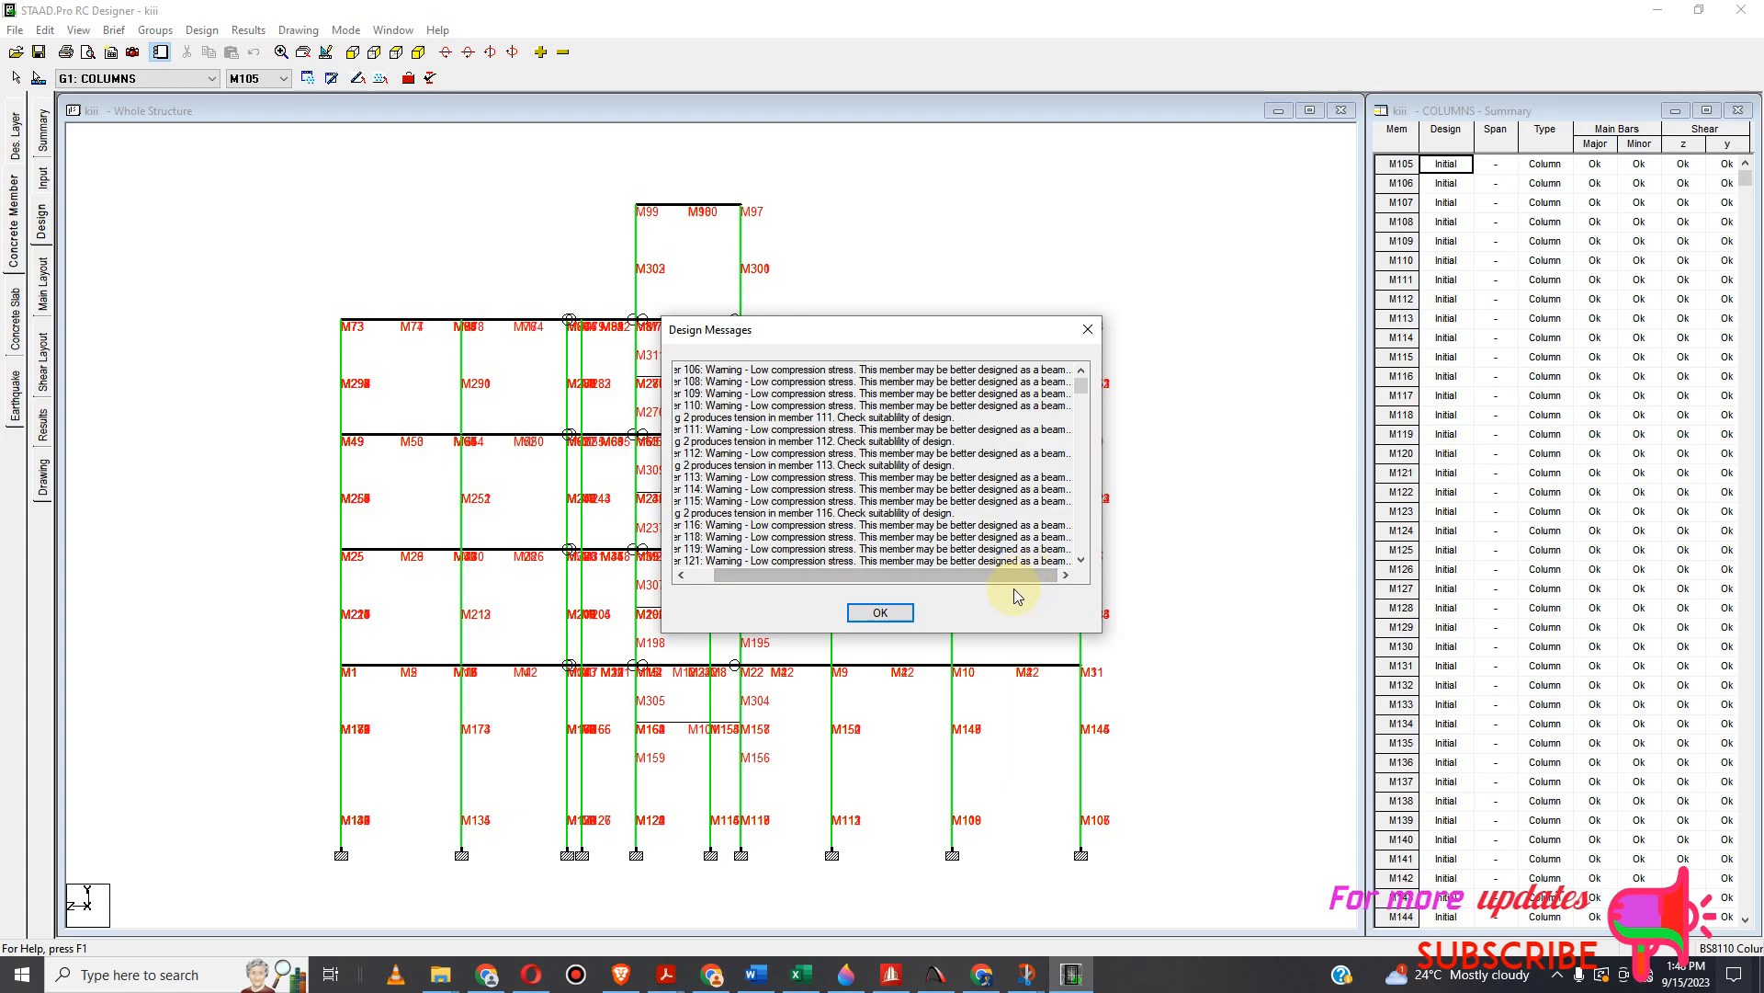
{"action": "left_click_drag", "start_coordinate": [902, 574], "coordinate": [839, 562]}
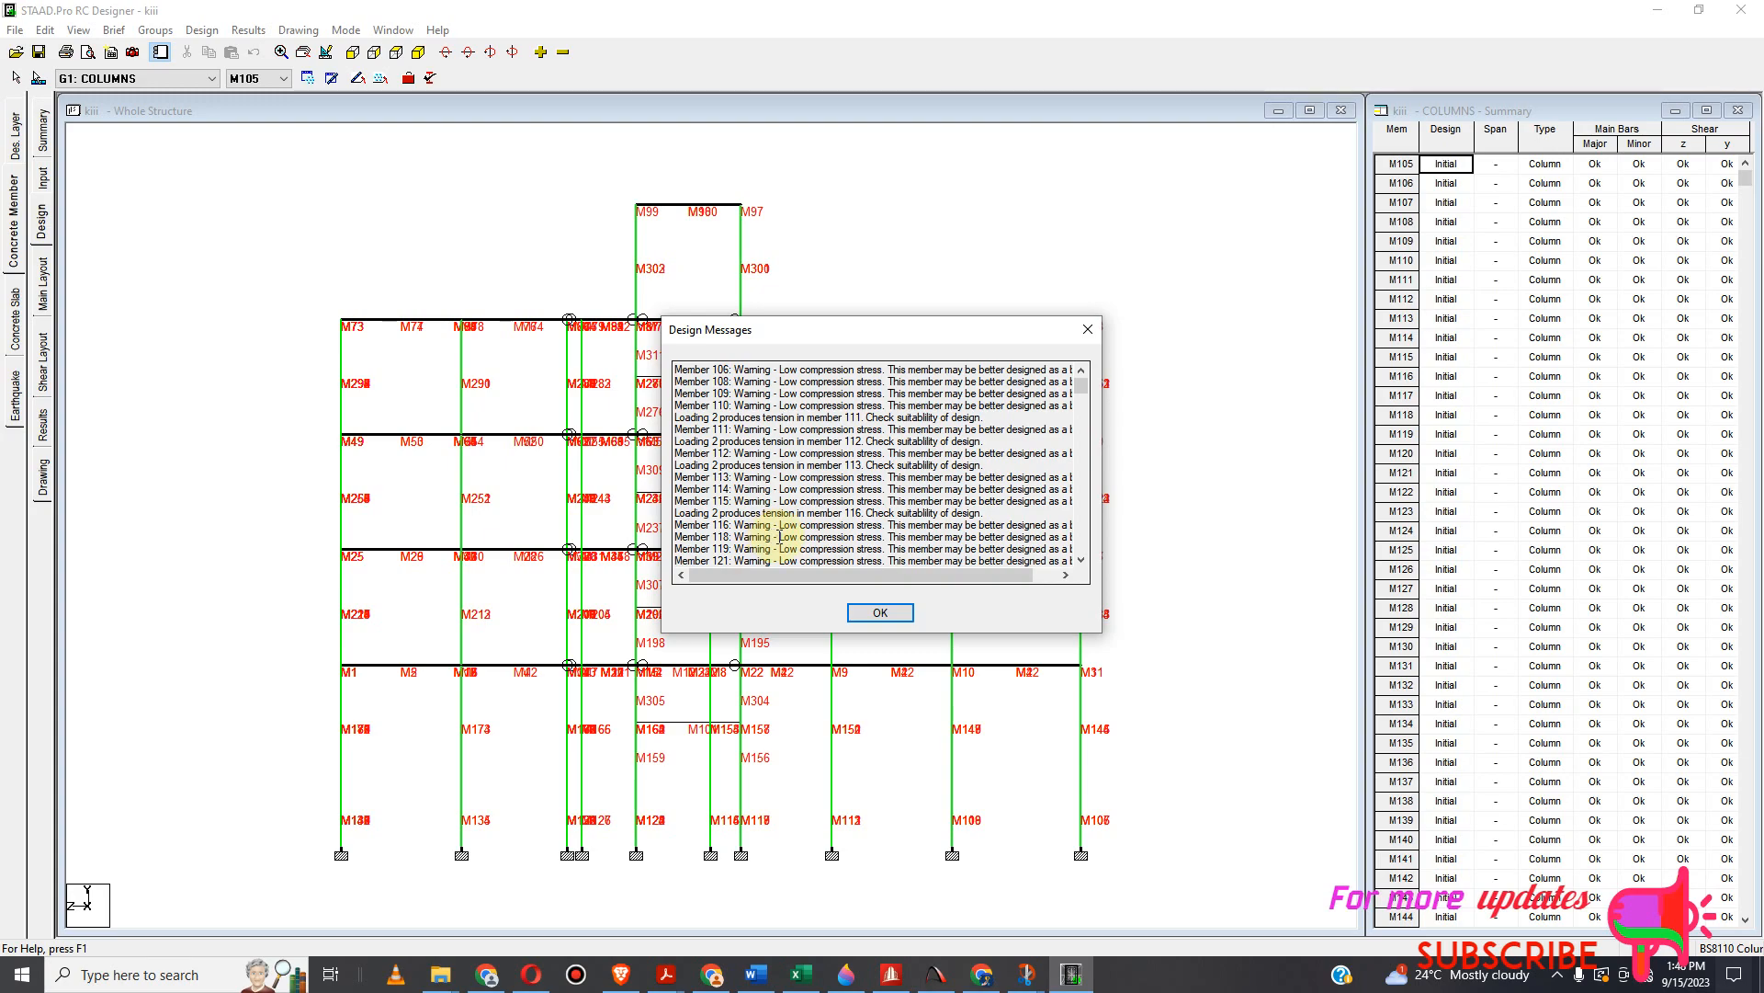
{"action": "left_click_drag", "start_coordinate": [873, 570], "coordinate": [956, 583]}
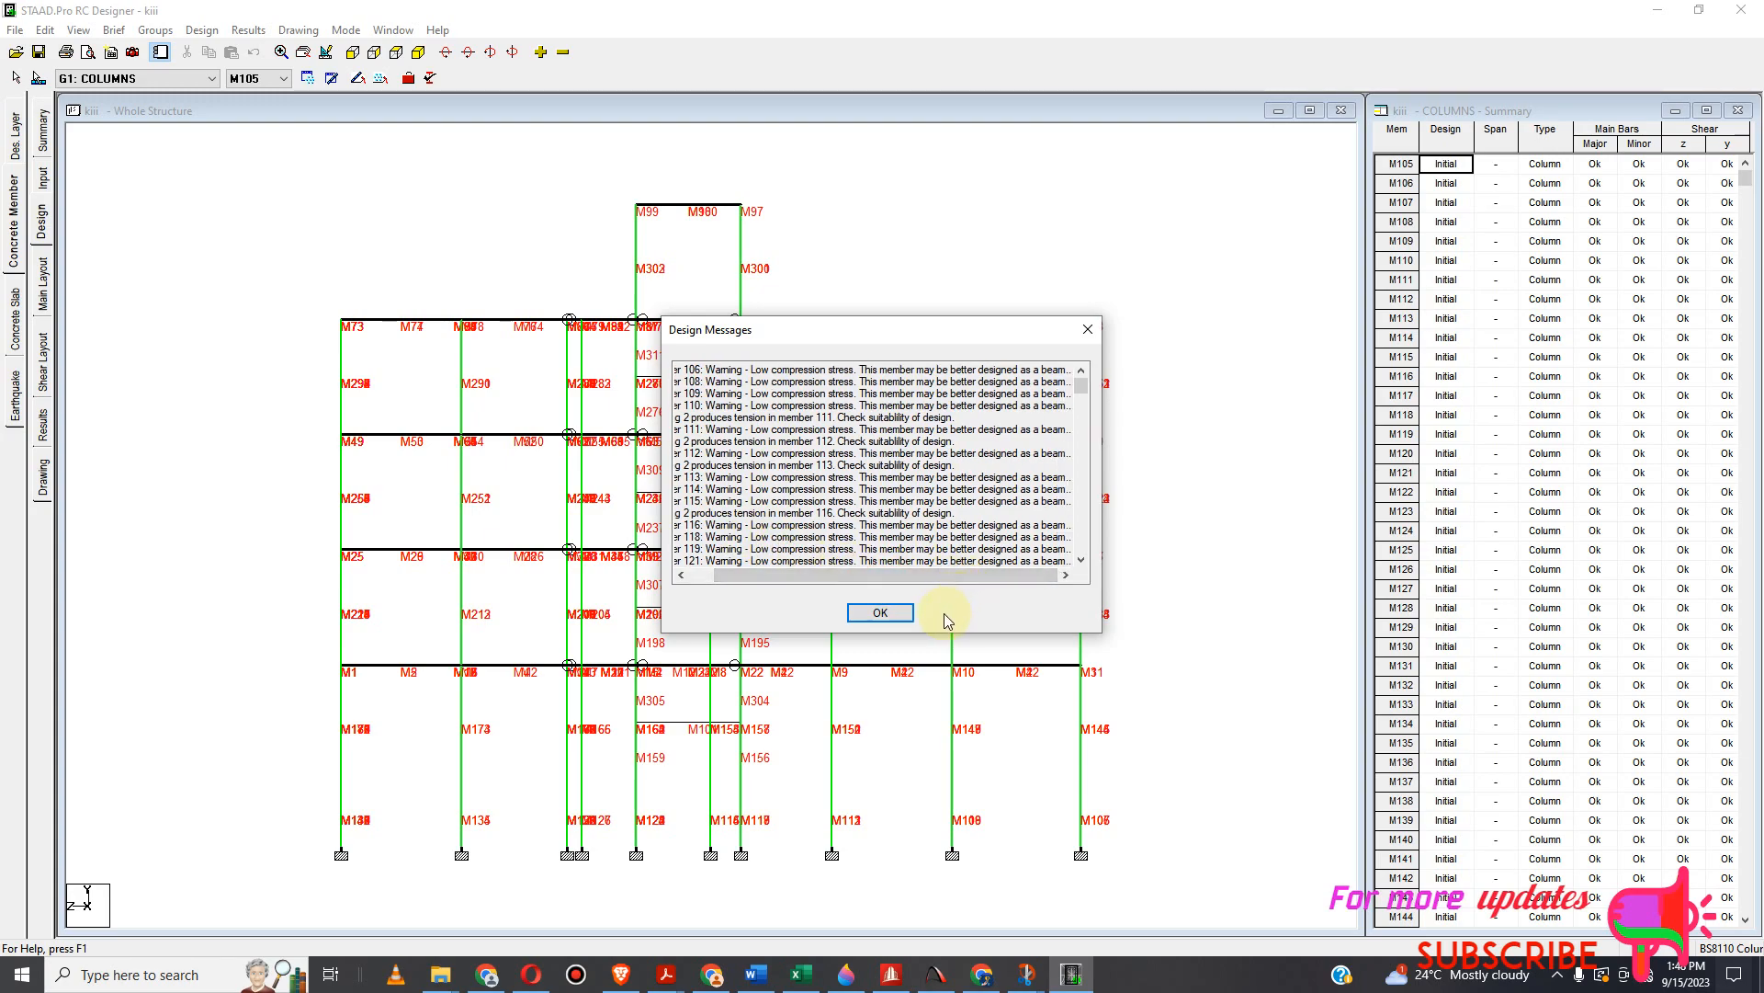
{"action": "left_click", "coordinate": [880, 613]}
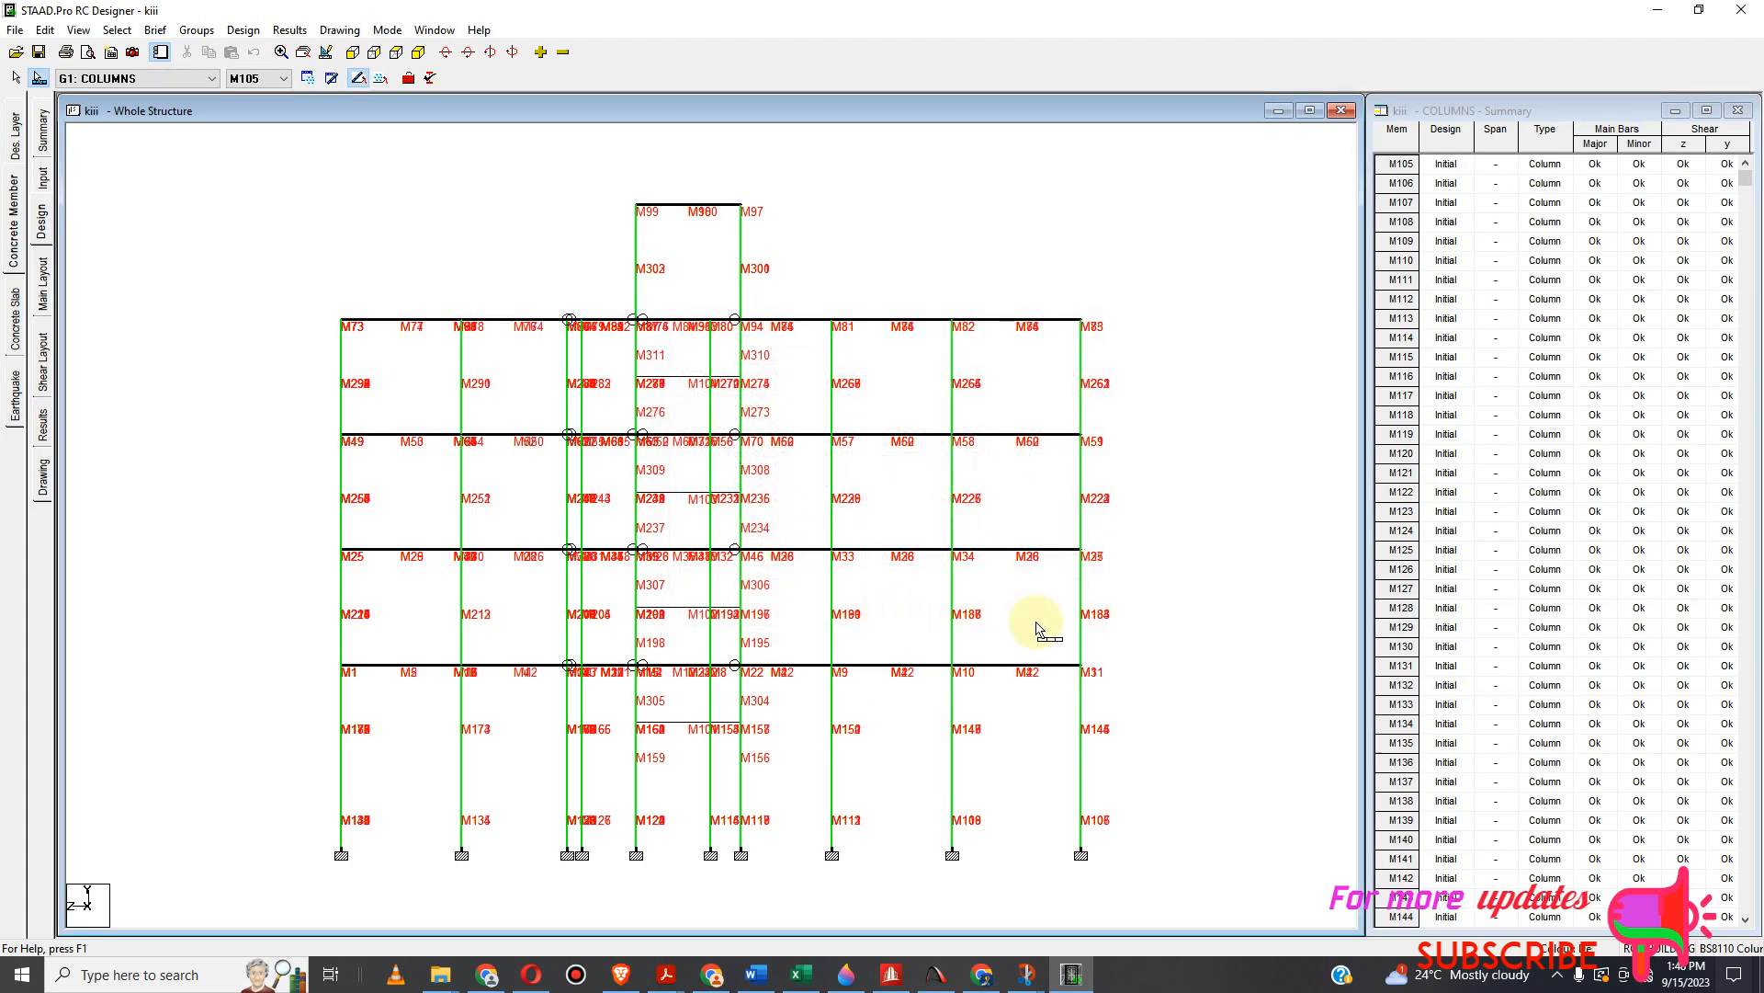
View the scheduled bars and the drawing export options of column M189, without exporting
{"action": "left_click", "coordinate": [831, 621]}
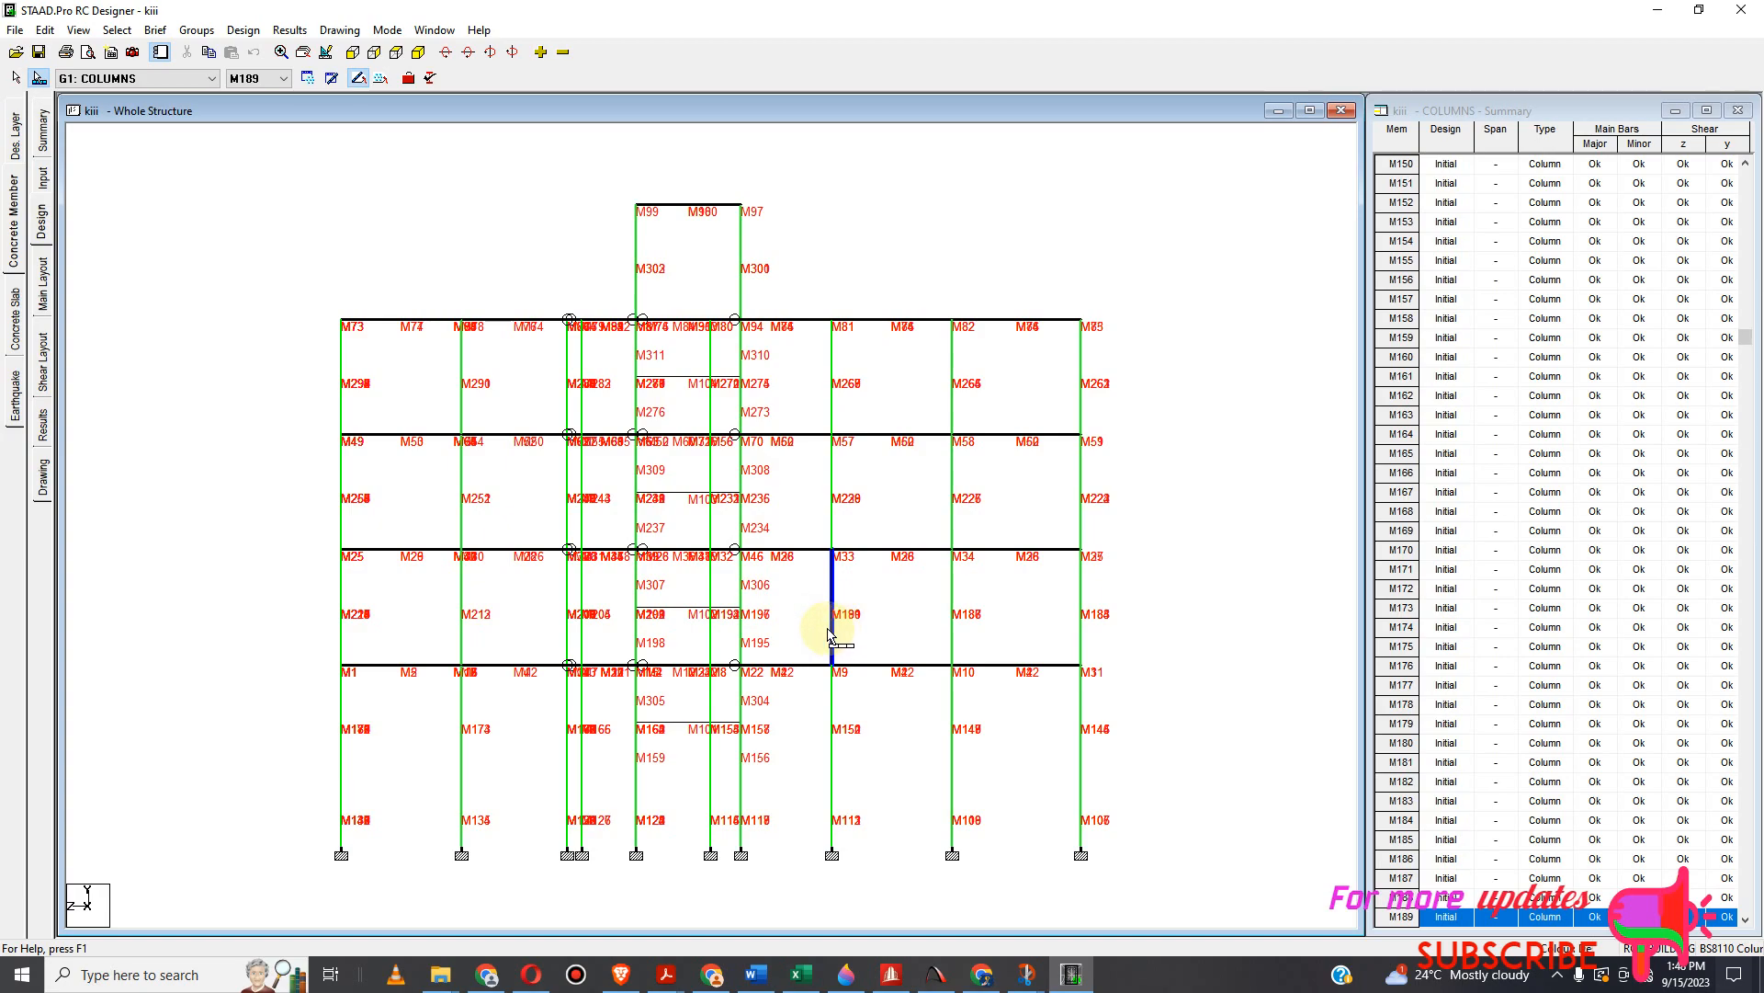
{"action": "left_click", "coordinate": [50, 487]}
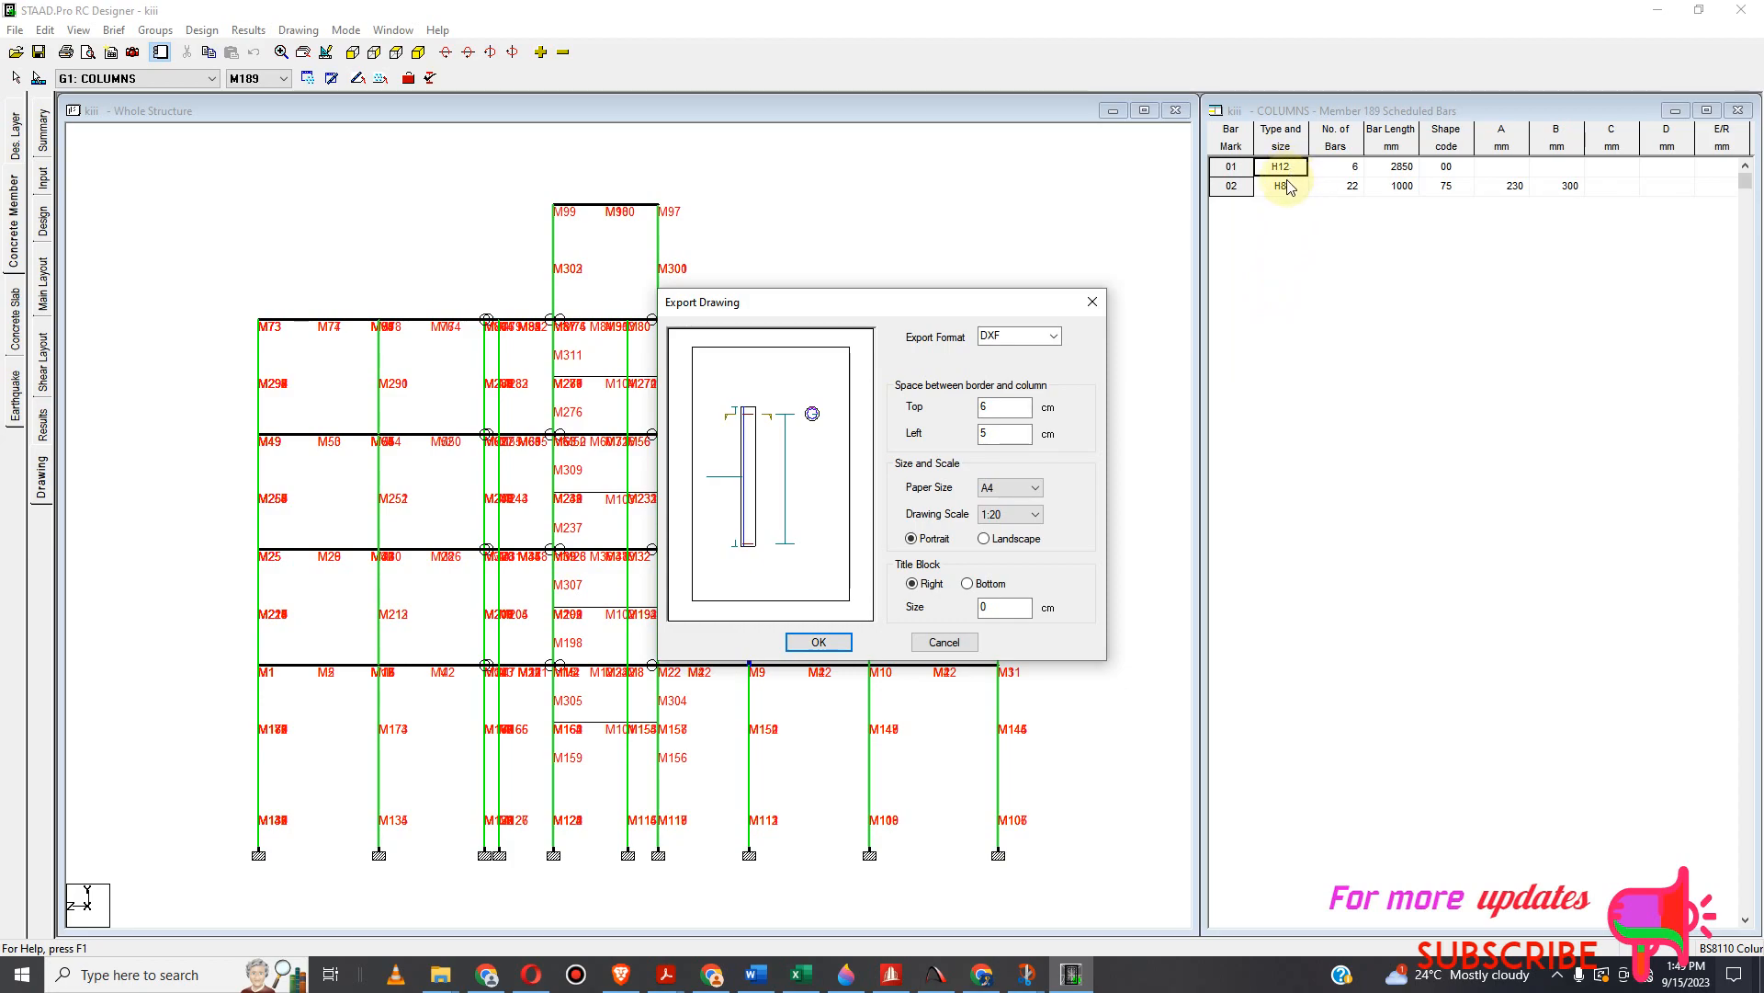
{"action": "left_click", "coordinate": [944, 641]}
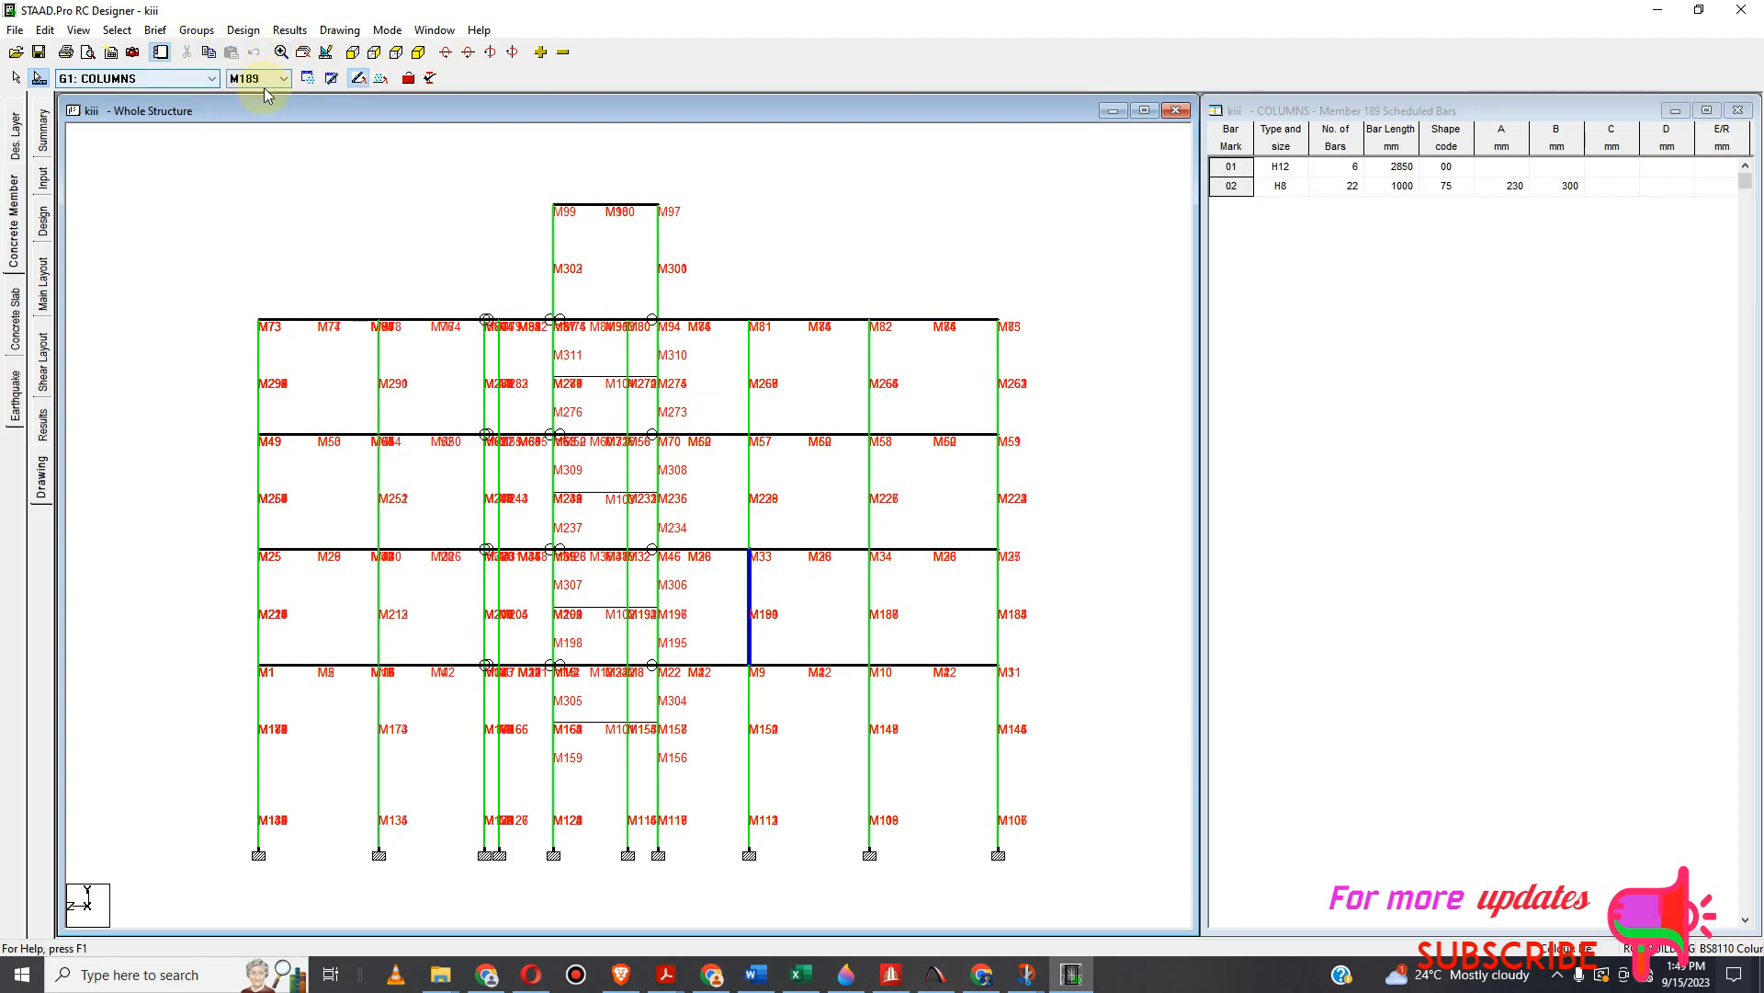
Show the whole structure in isometric view and clear the column selection
{"action": "left_click", "coordinate": [417, 54]}
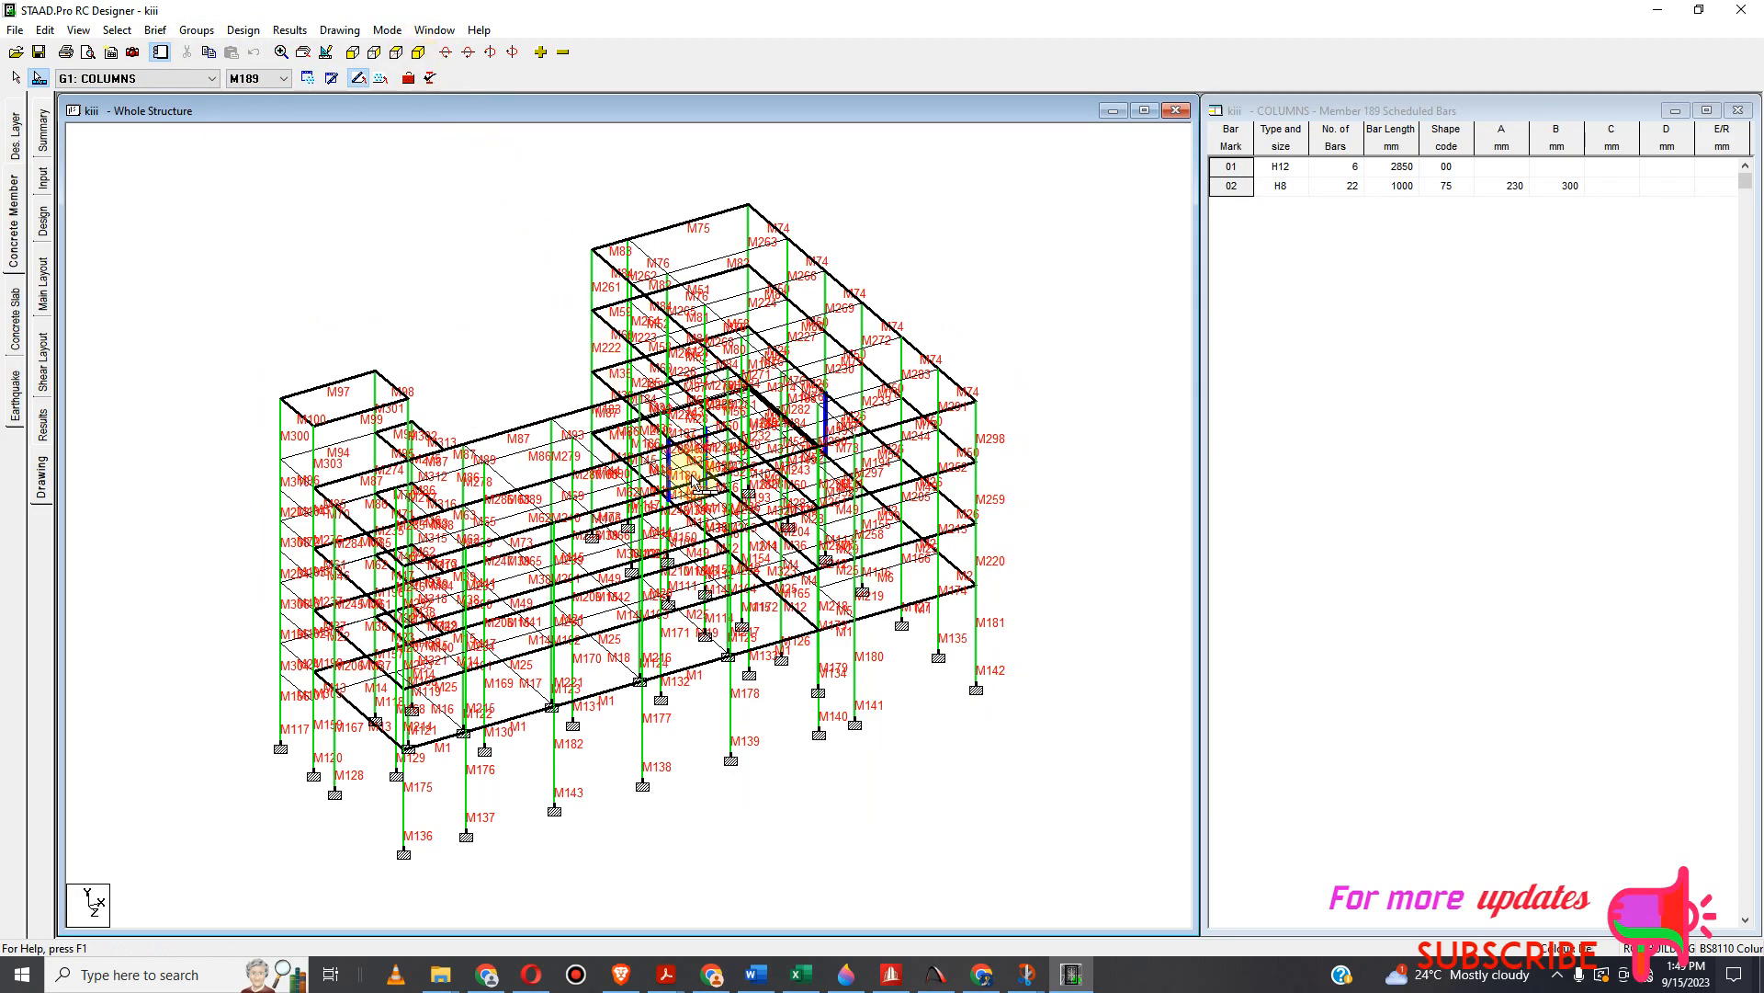
{"action": "scroll", "coordinate": [694, 476], "scroll_direction": "up", "scroll_amount": 5}
{"action": "scroll", "coordinate": [956, 432], "scroll_direction": "down", "scroll_amount": 5}
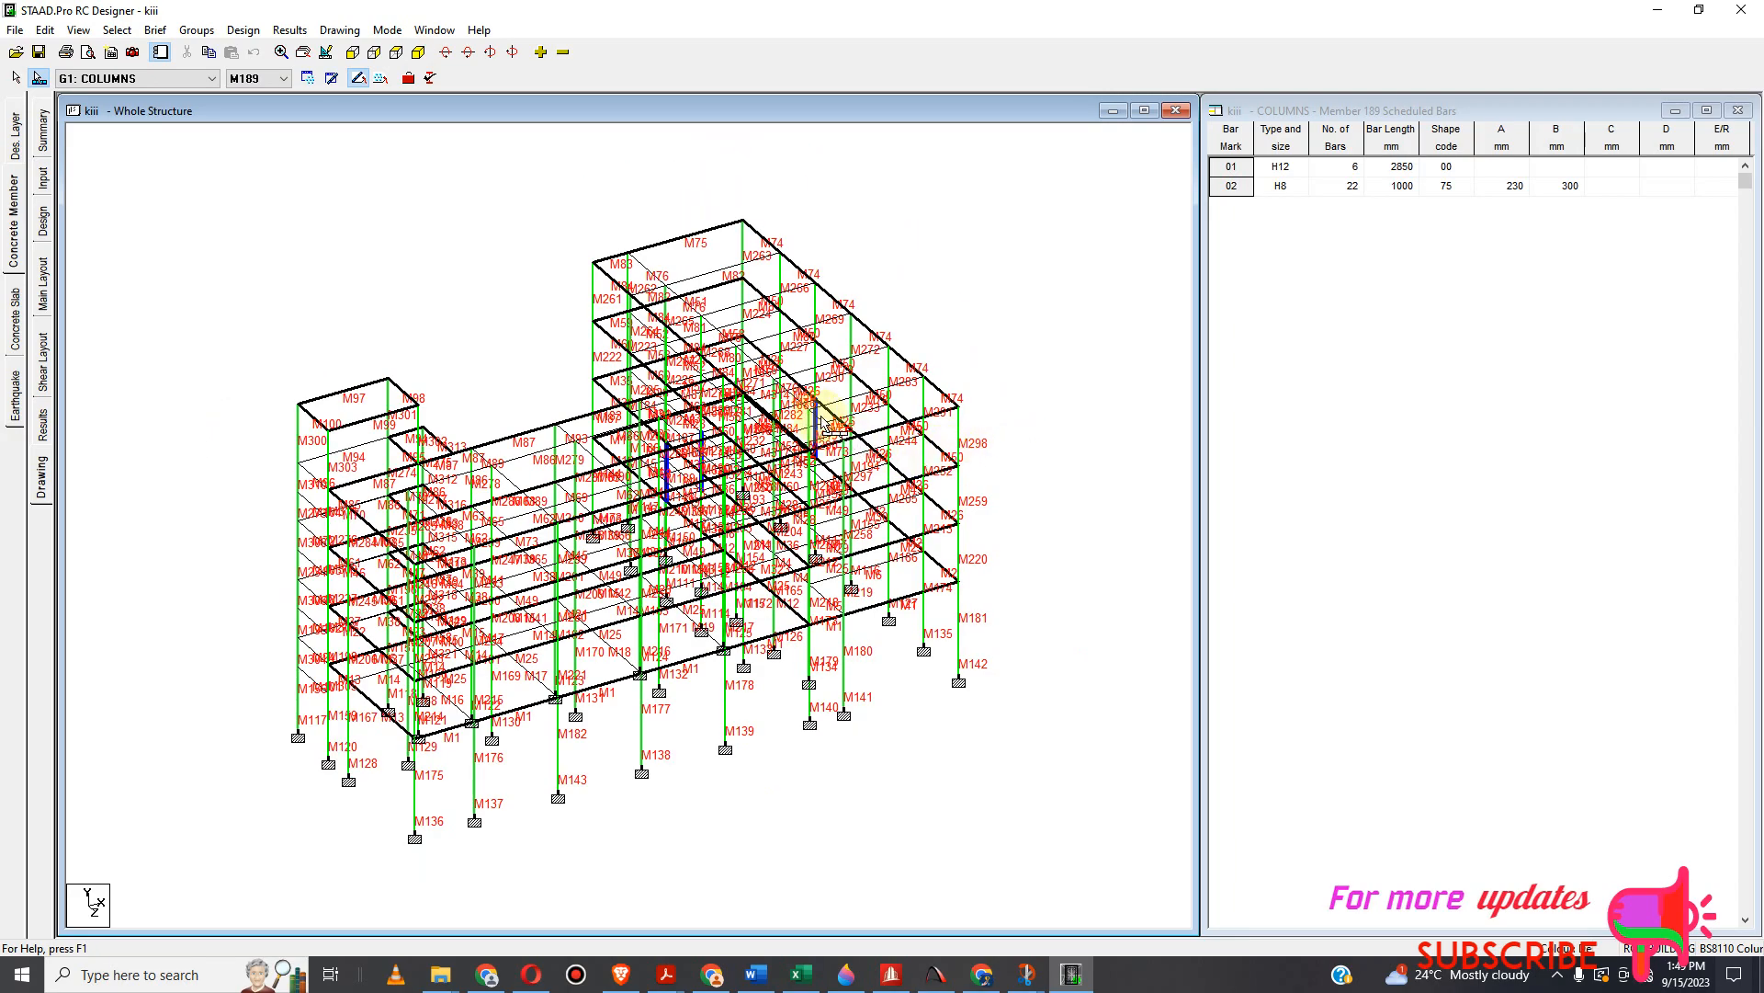
{"action": "left_click", "coordinate": [878, 542]}
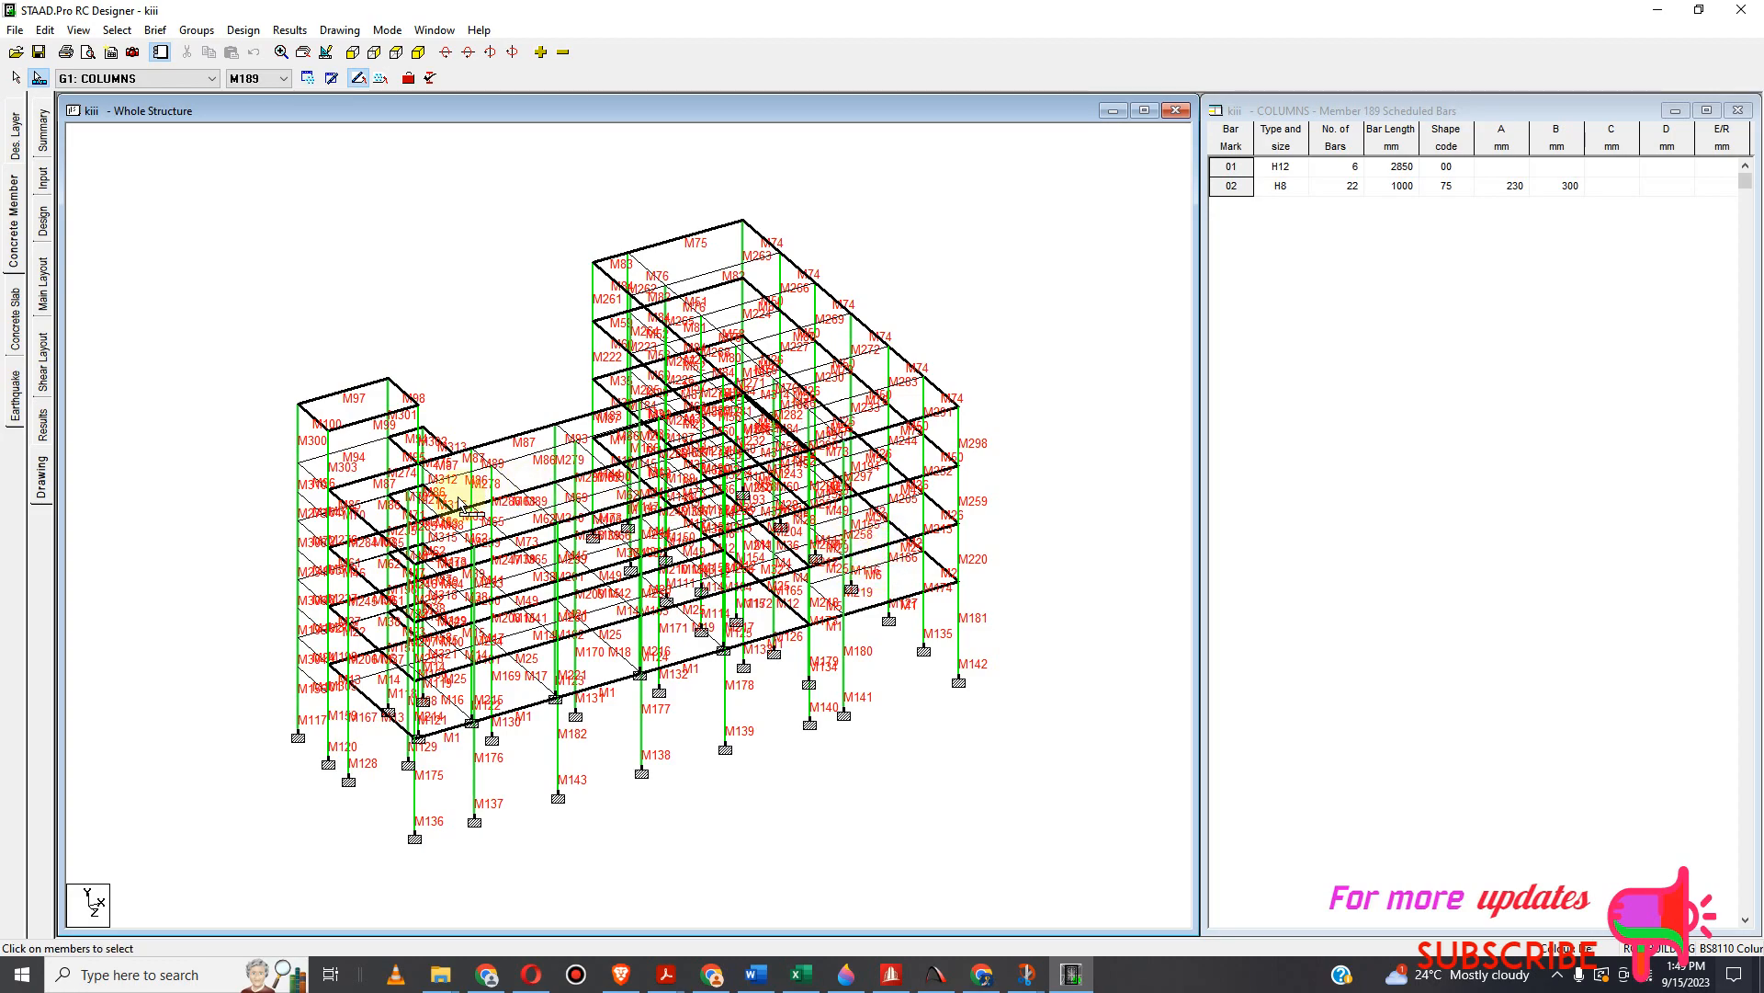
{"action": "left_click", "coordinate": [211, 79]}
{"action": "left_click", "coordinate": [399, 200]}
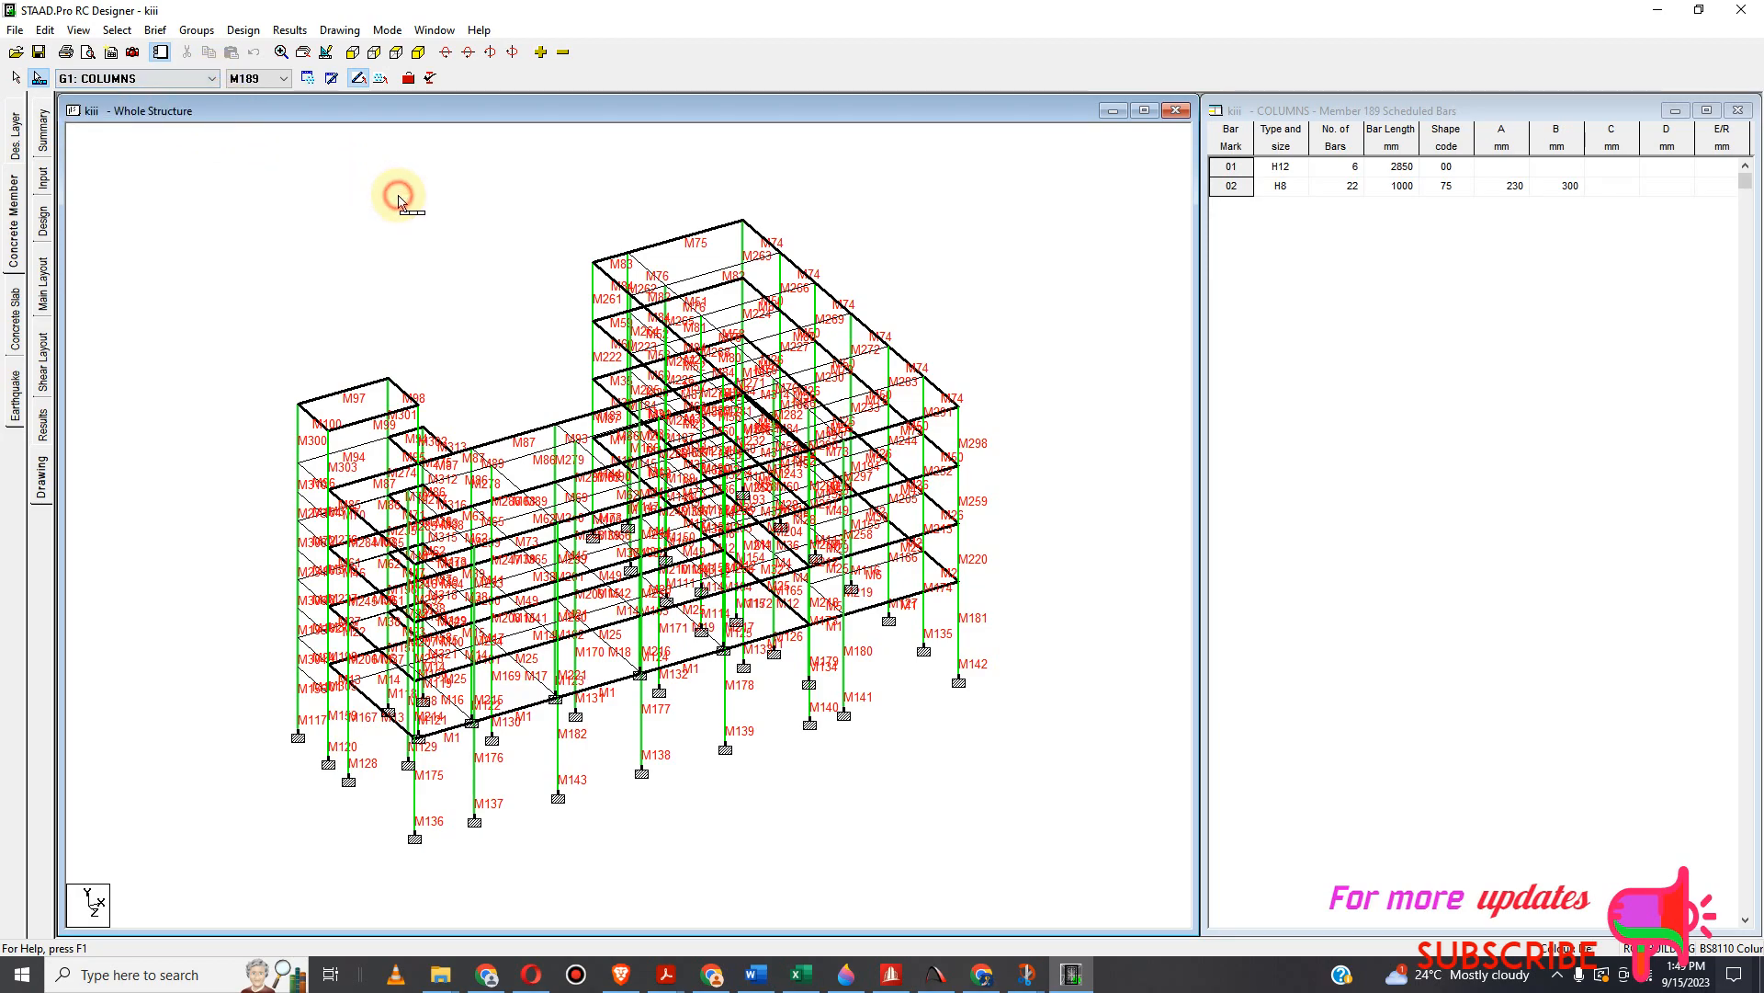
{"action": "left_click", "coordinate": [213, 80]}
{"action": "left_click", "coordinate": [263, 150]}
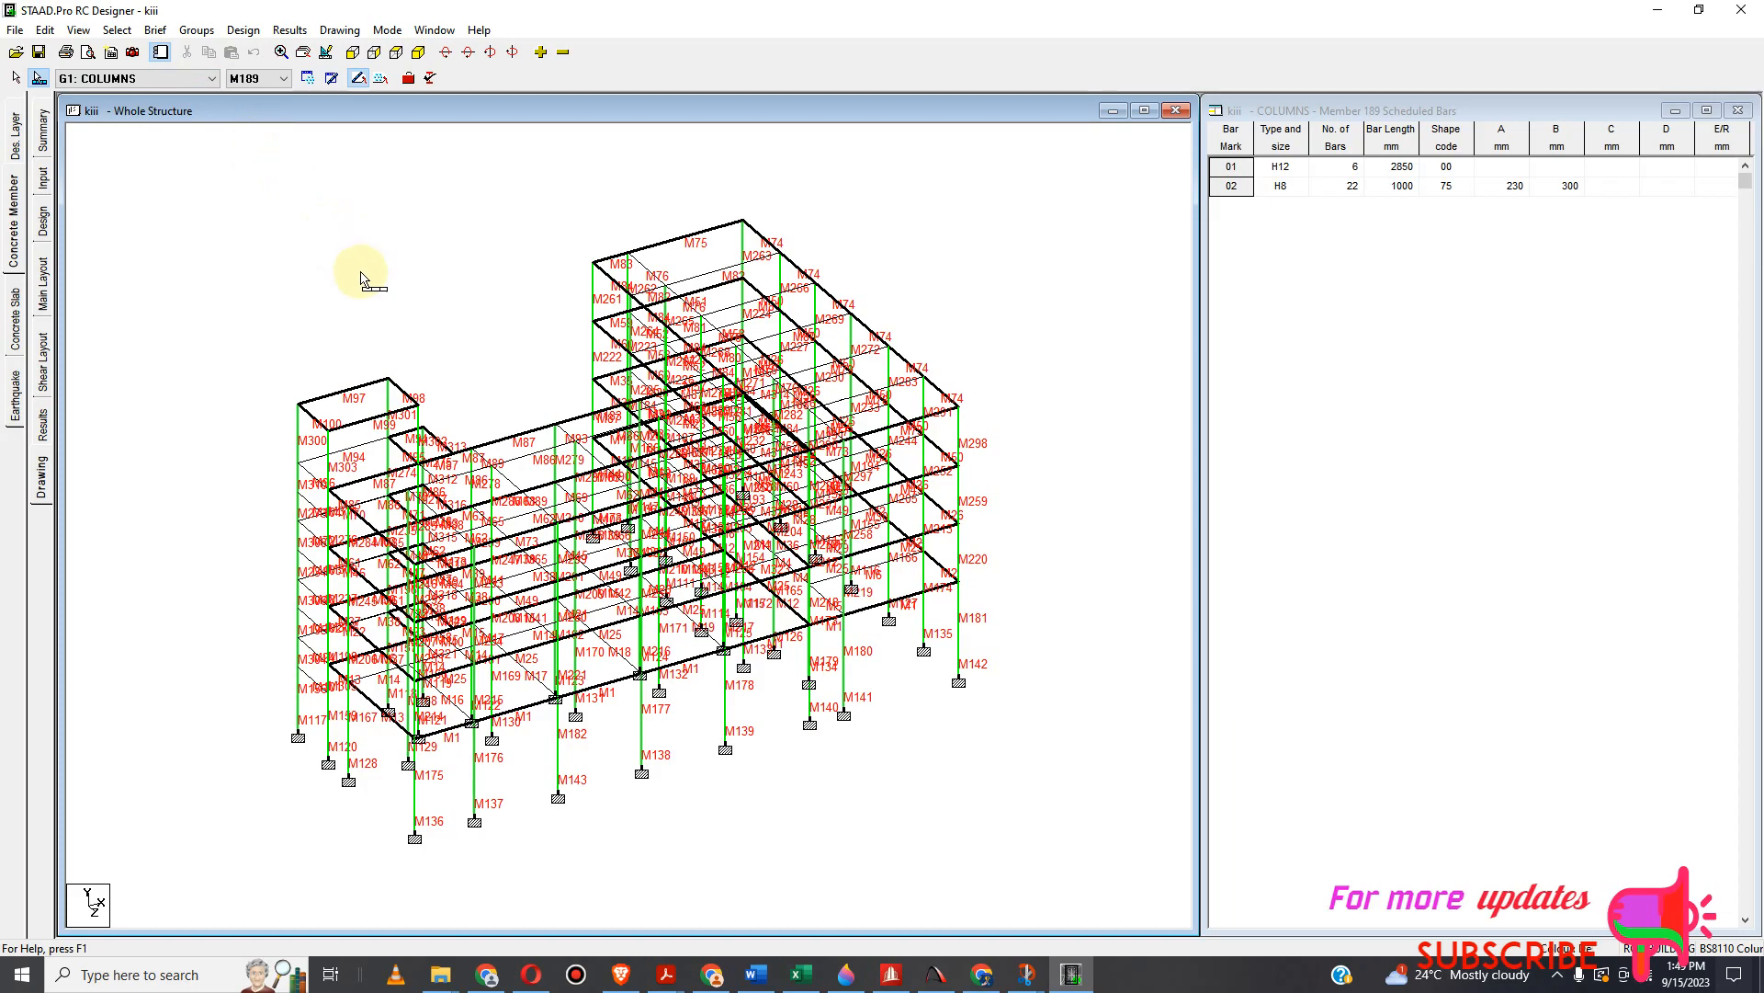
{"action": "scroll", "coordinate": [658, 621], "scroll_direction": "up", "scroll_amount": 3}
{"action": "scroll", "coordinate": [742, 609], "scroll_direction": "down", "scroll_amount": 2}
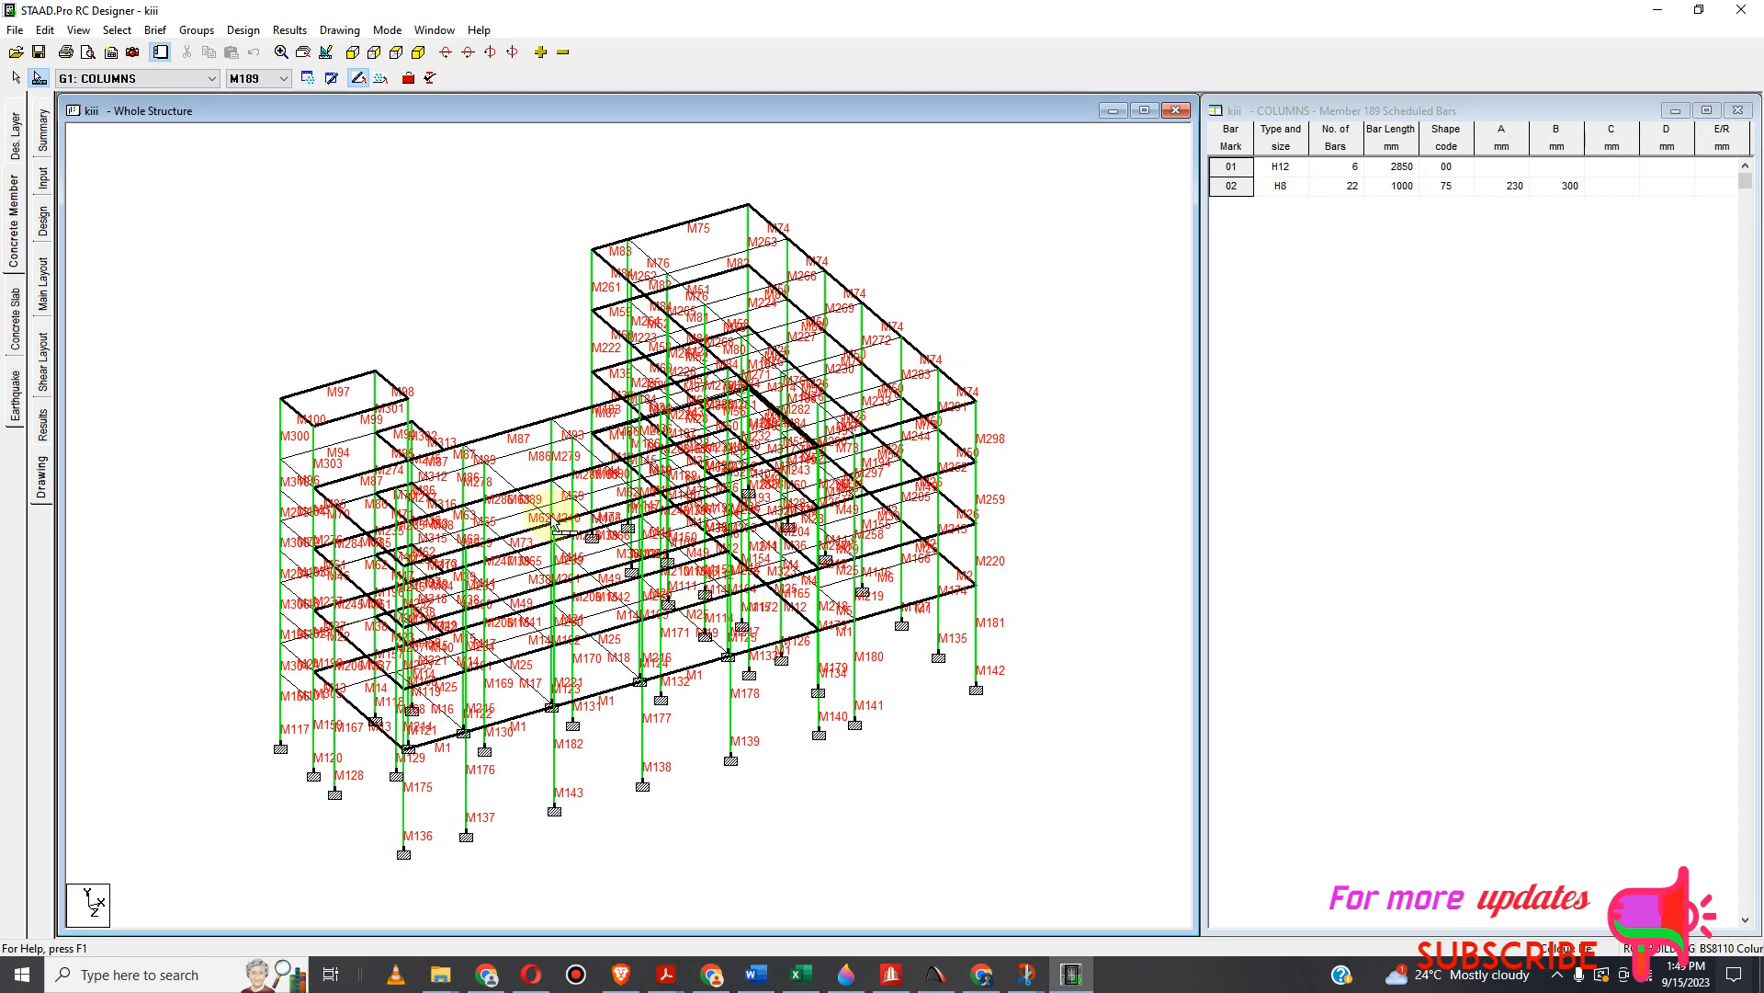
Switch to the BEAMS design group and run the design for all its members
{"action": "left_click", "coordinate": [203, 85]}
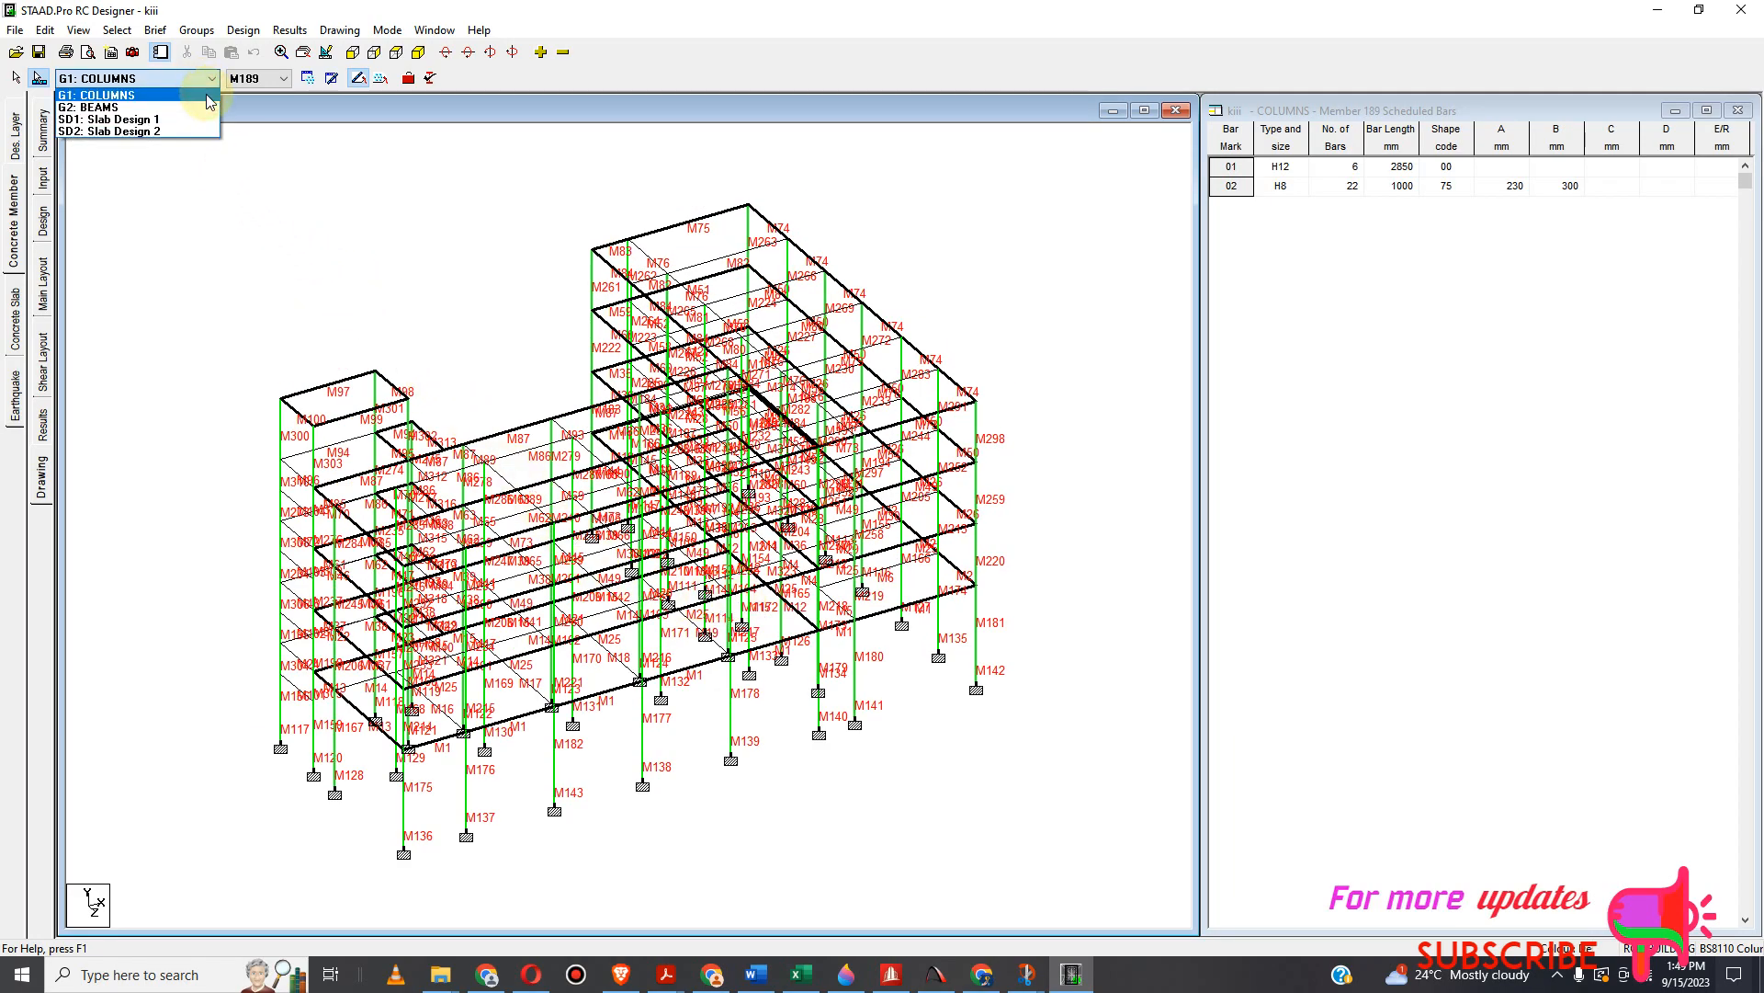
{"action": "left_click", "coordinate": [192, 102]}
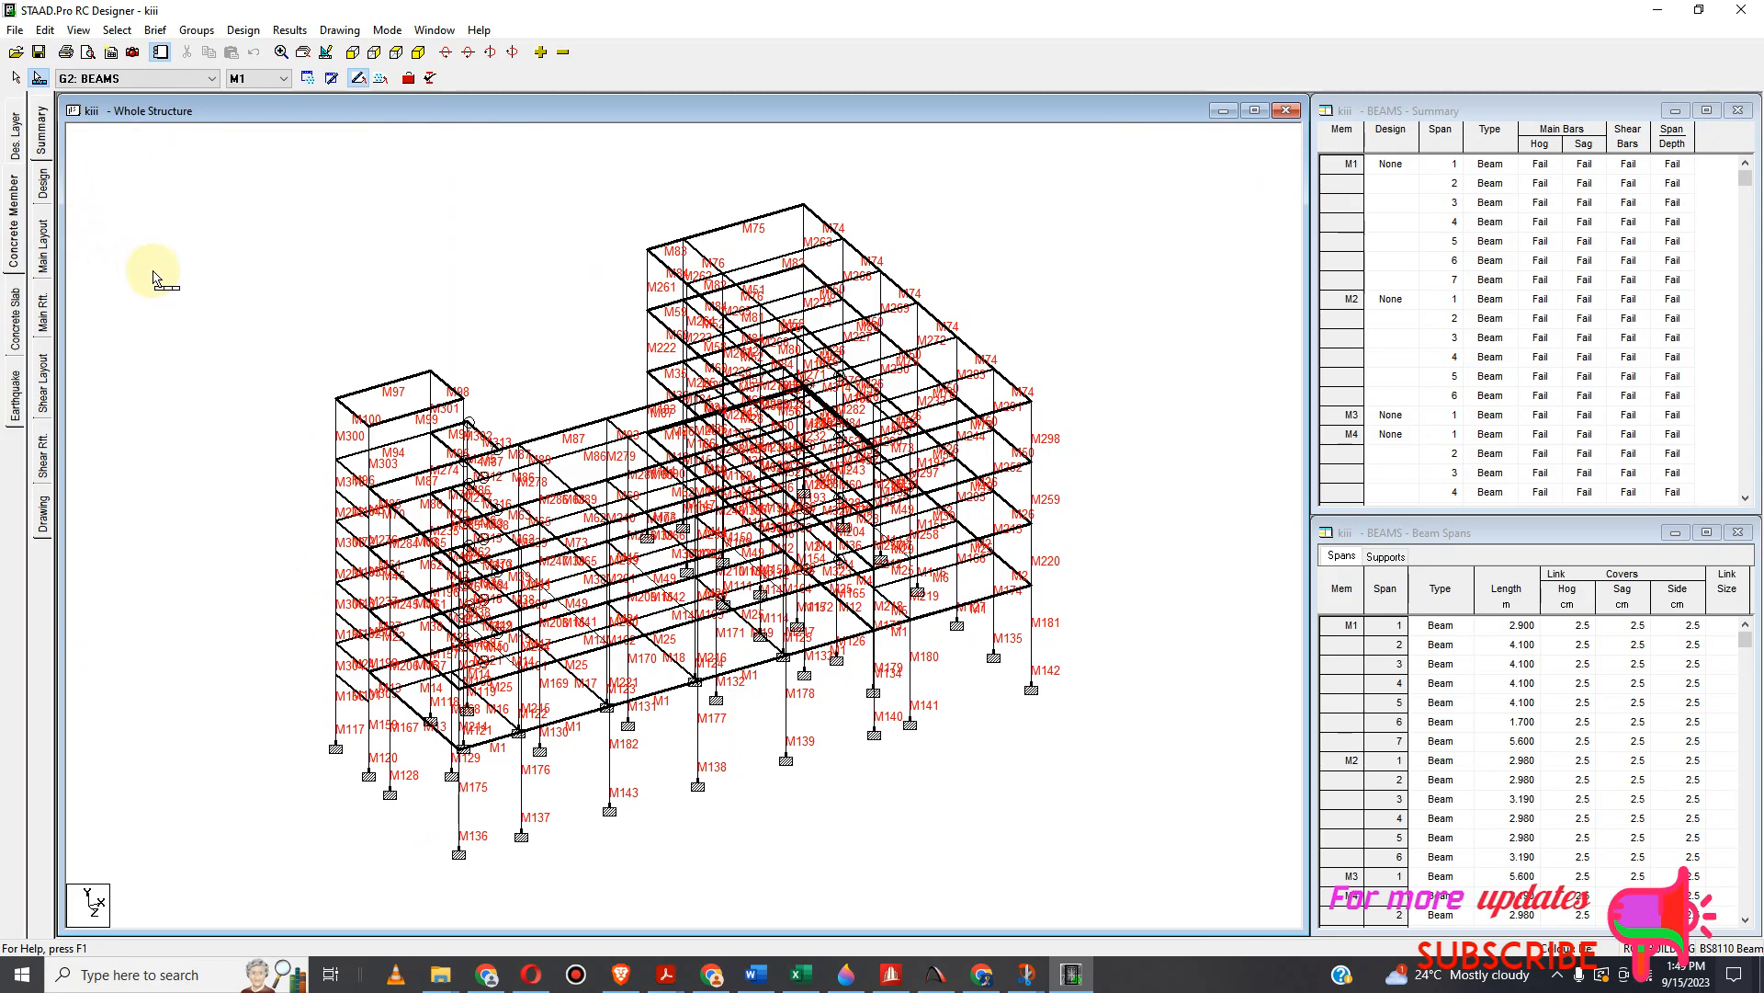
{"action": "left_click", "coordinate": [36, 187]}
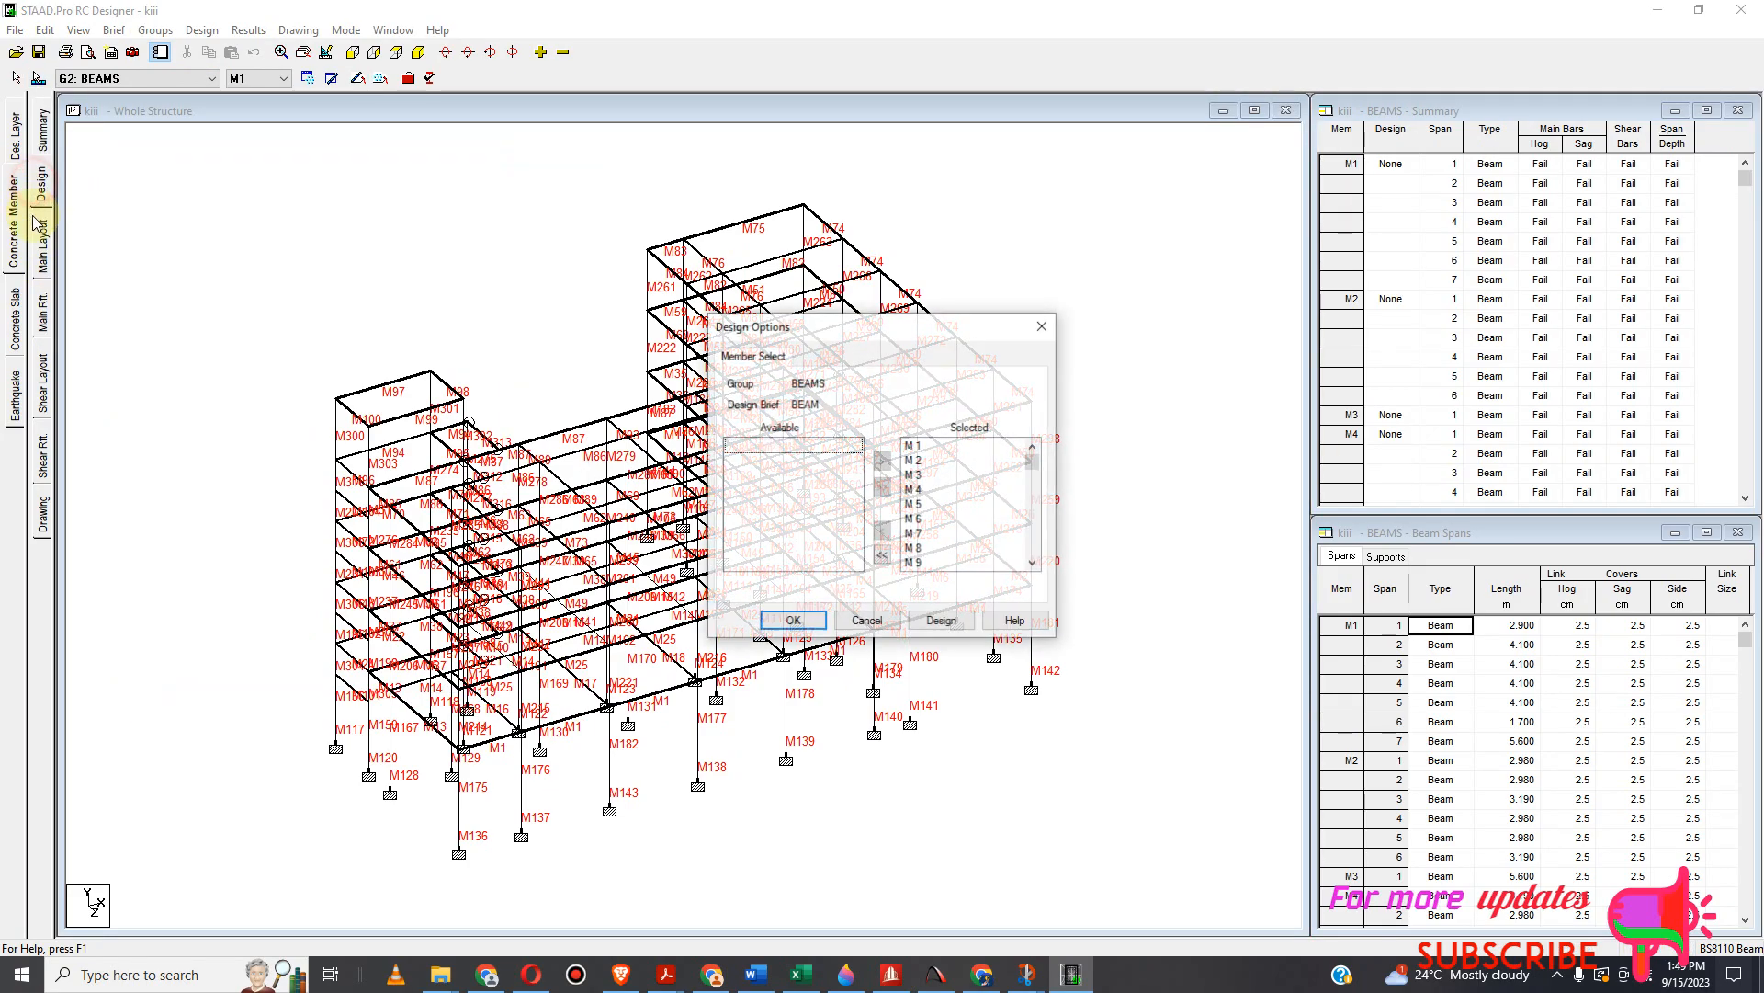
{"action": "left_click", "coordinate": [965, 622]}
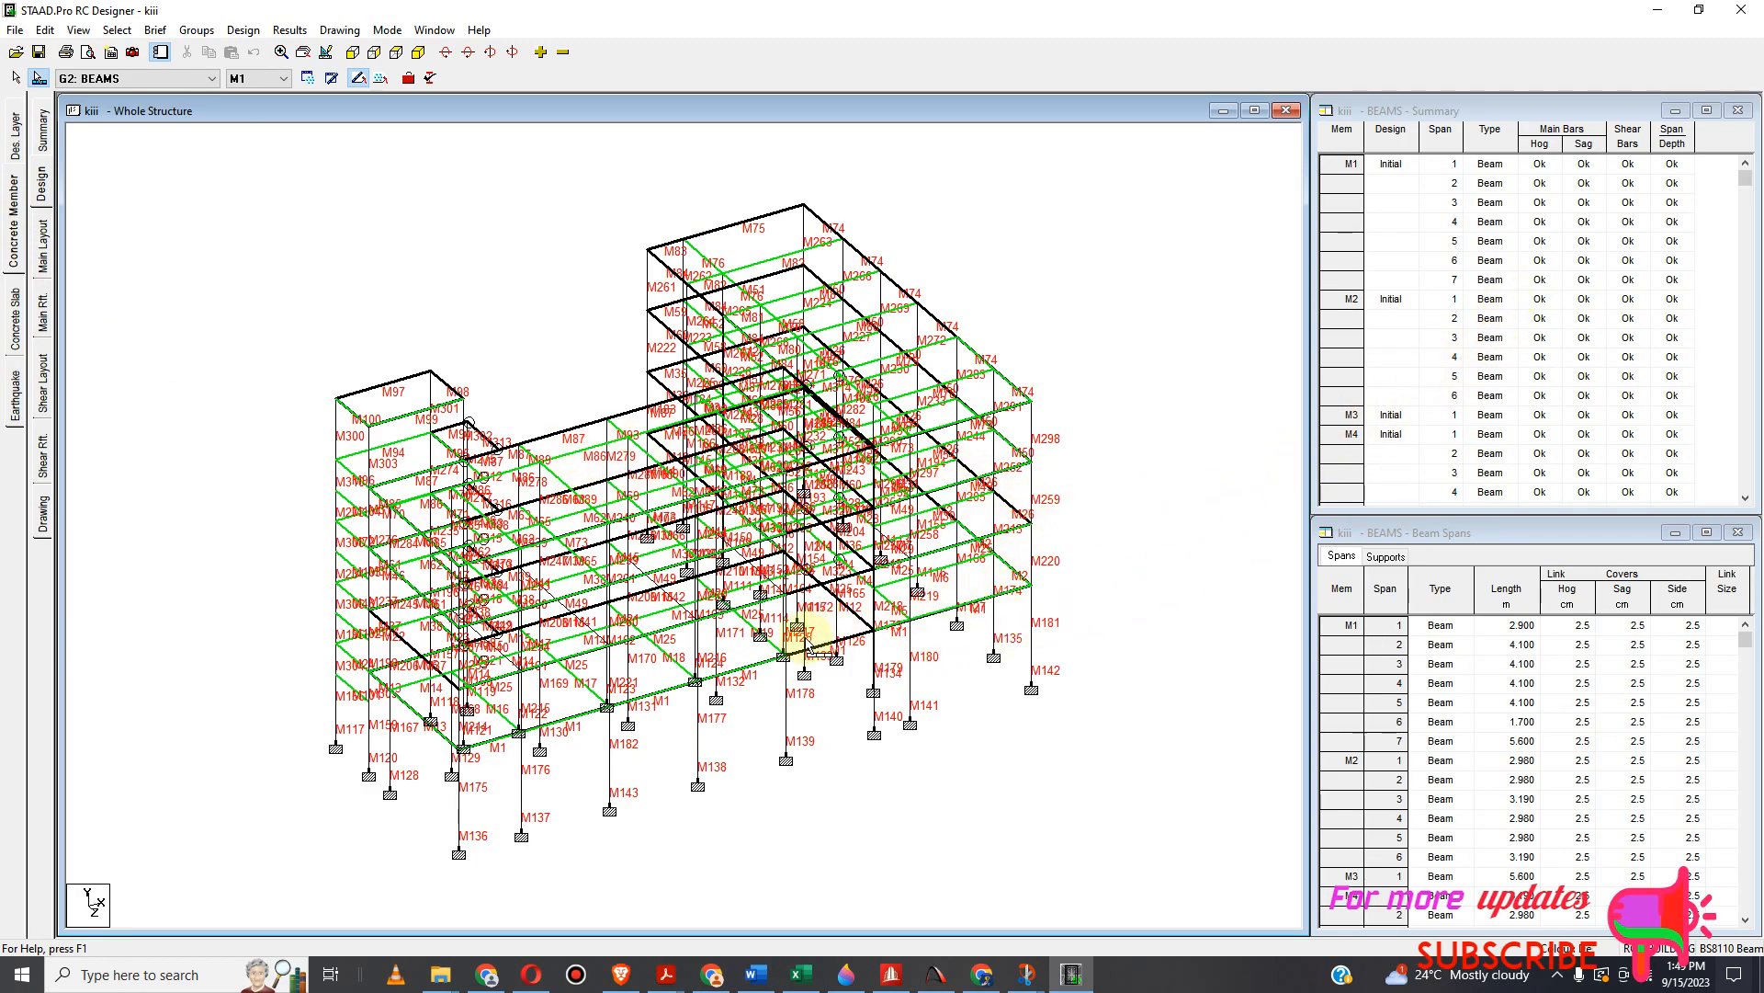
Select beam M1 along the building's lowest front edge and open its scheduled bars and drawing export options
{"action": "left_click", "coordinate": [634, 699]}
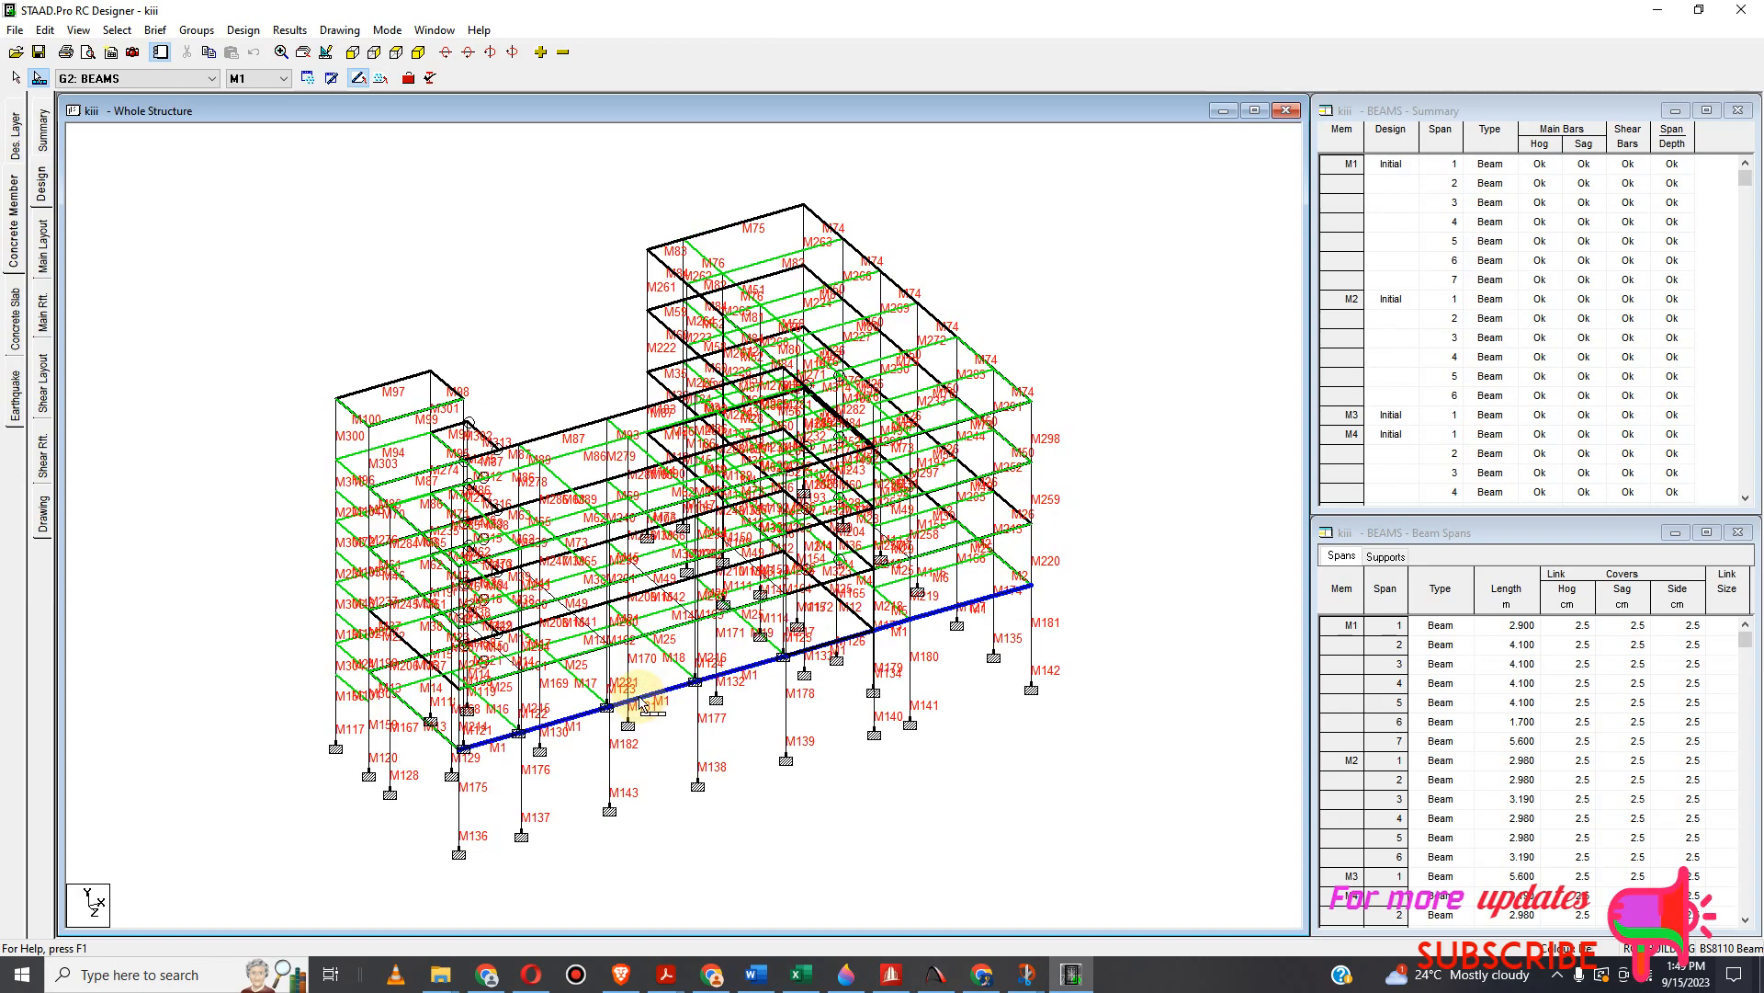
{"action": "left_click", "coordinate": [42, 515]}
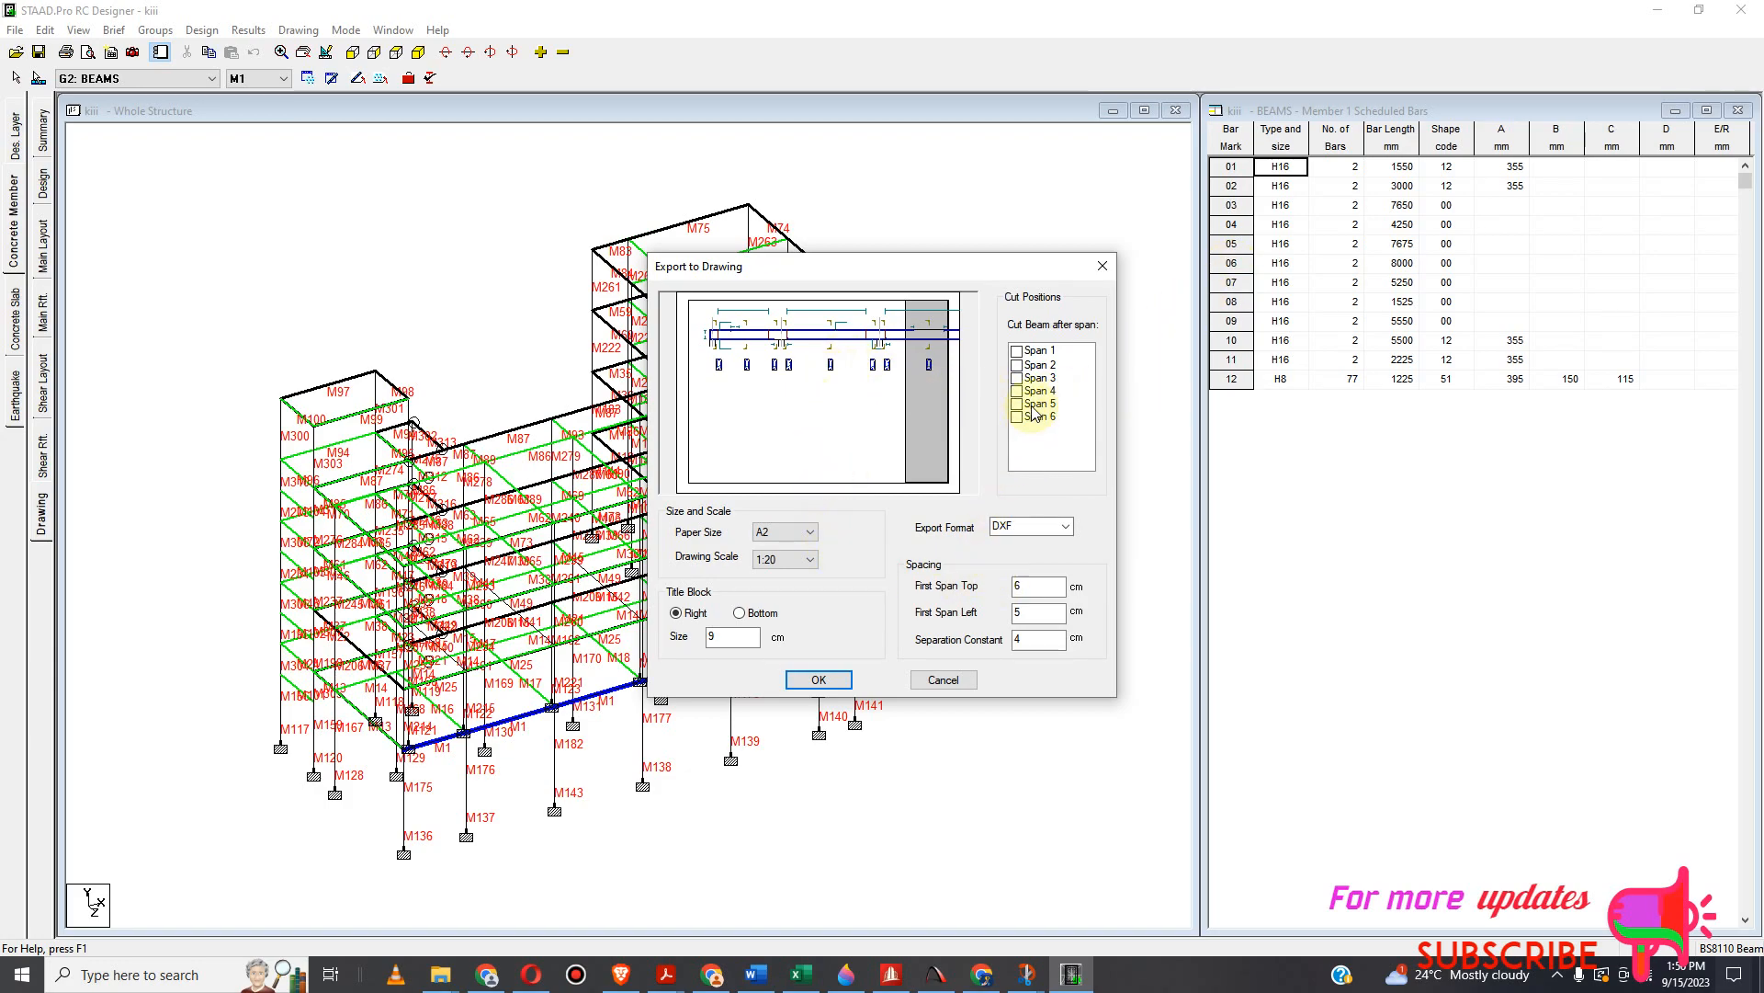
Try cutting the beam drawing after different spans, and clear all the cut positions
{"action": "left_click", "coordinate": [1017, 350]}
{"action": "left_click", "coordinate": [1016, 363]}
{"action": "left_click", "coordinate": [1017, 377]}
{"action": "left_click", "coordinate": [1016, 363]}
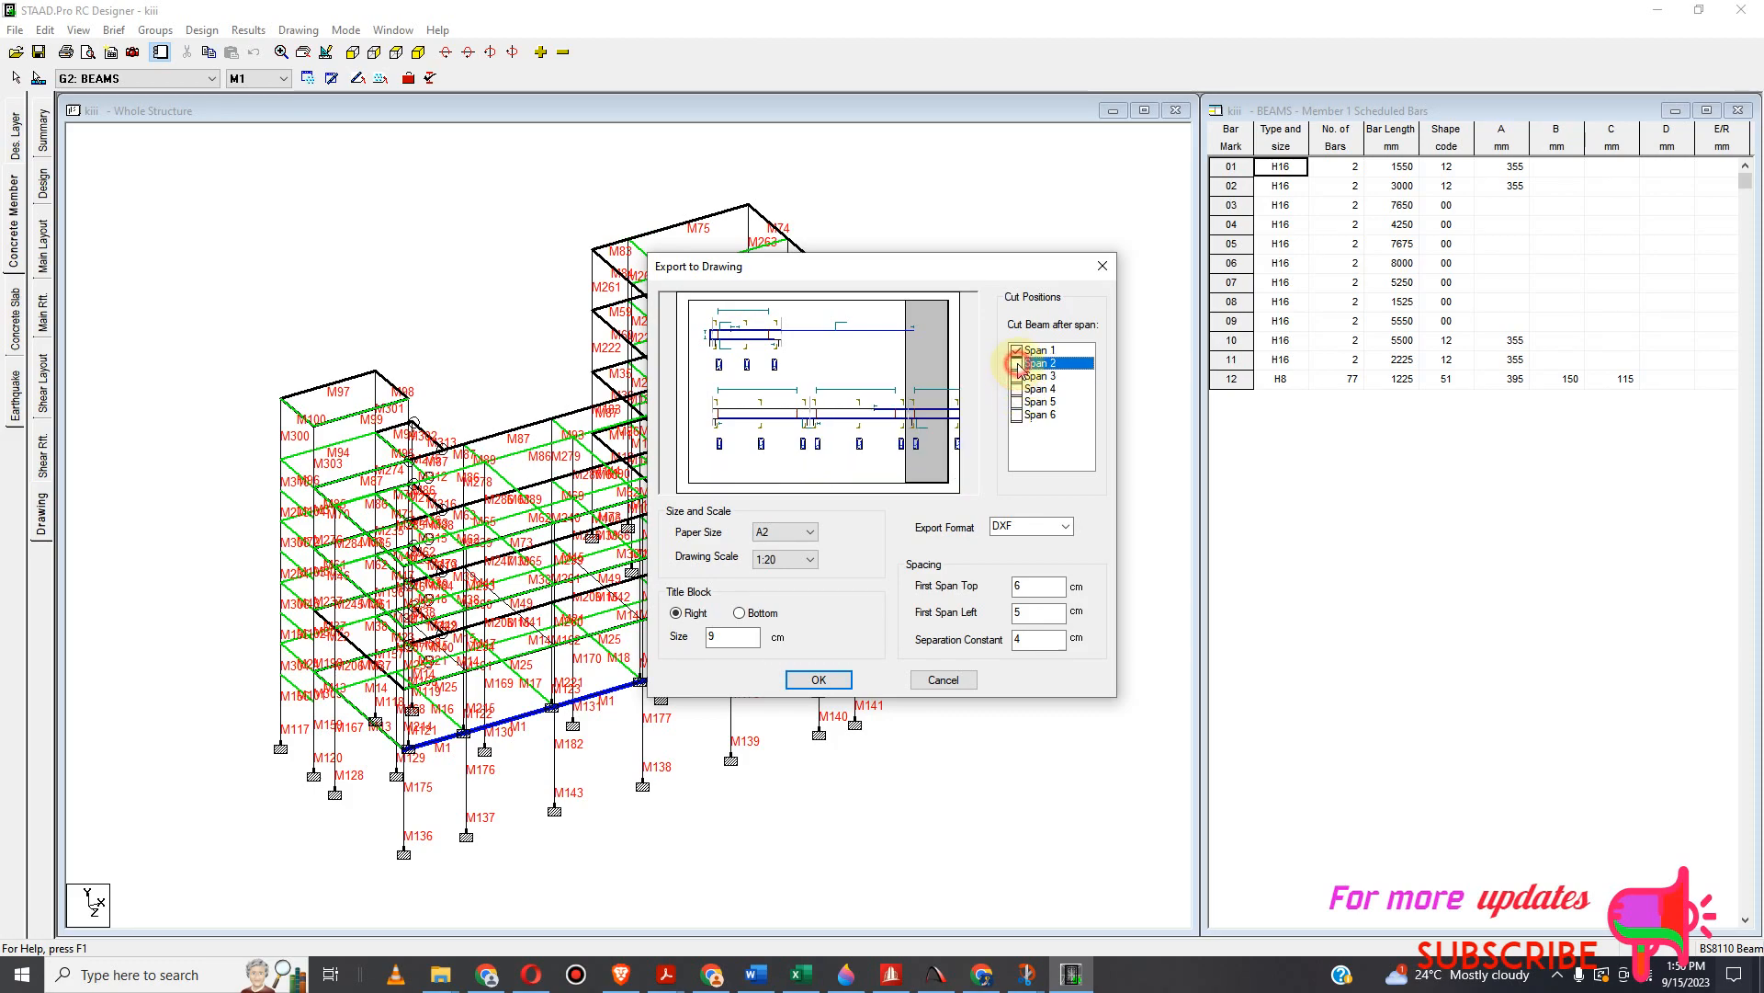
{"action": "left_click", "coordinate": [1017, 350]}
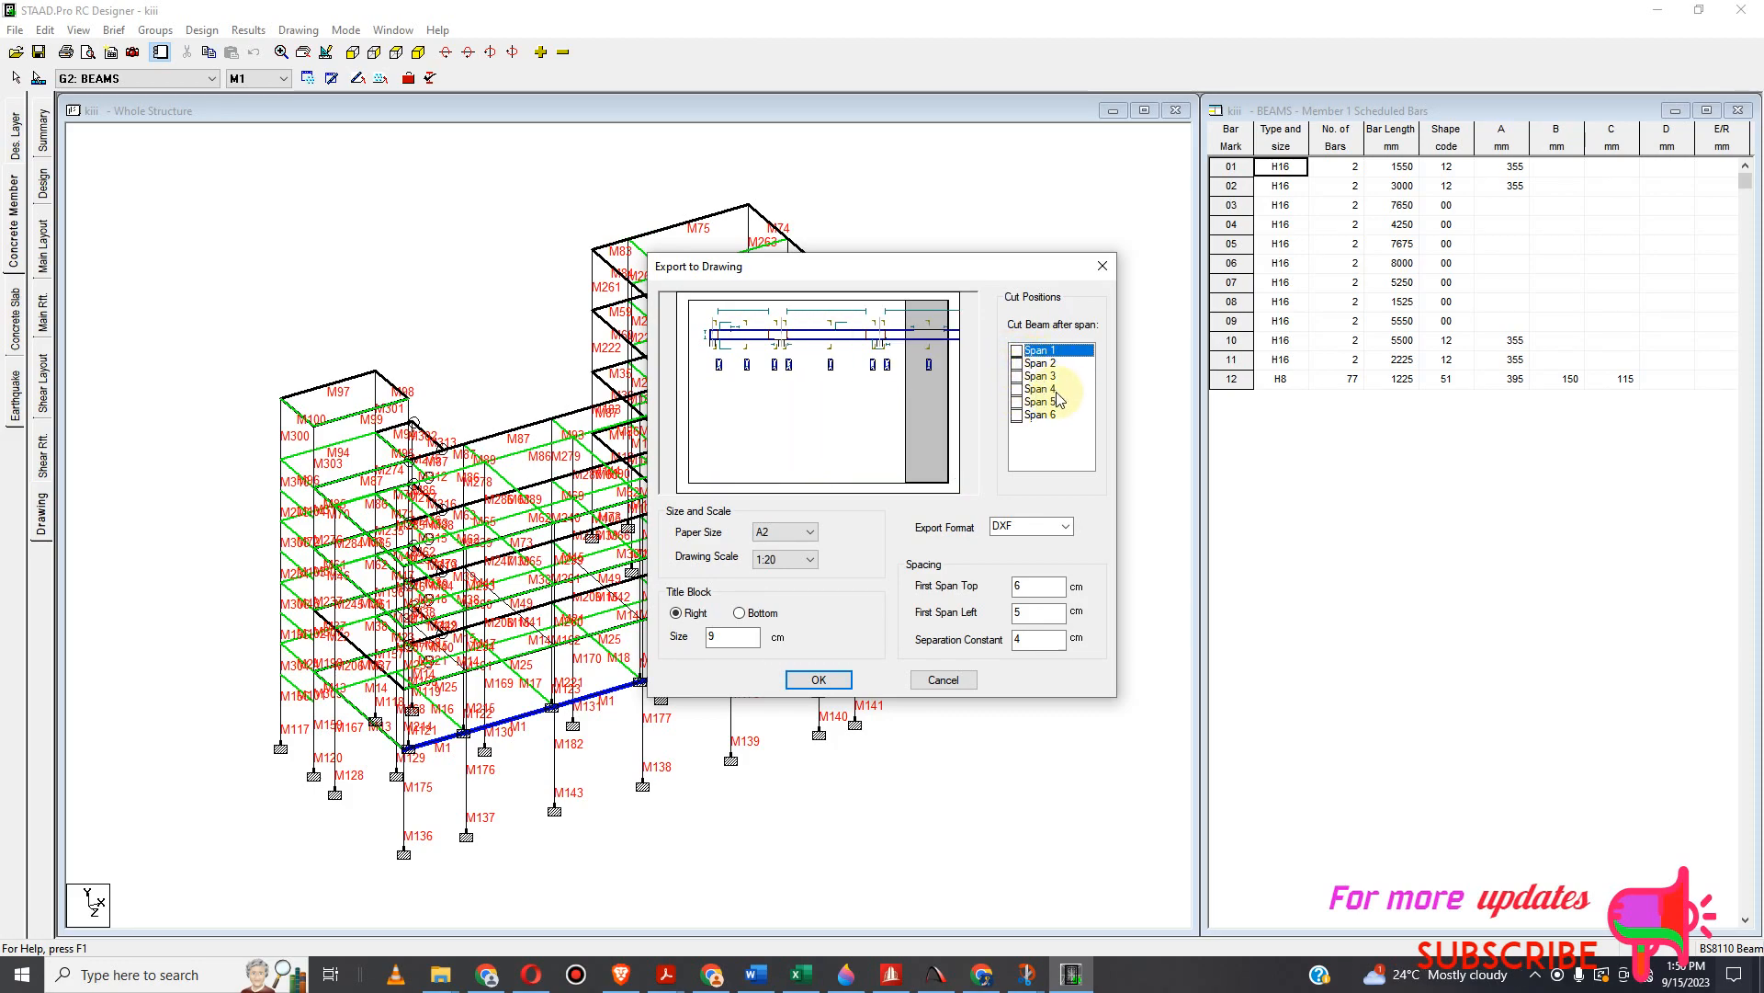
{"action": "left_click", "coordinate": [1016, 402]}
{"action": "left_click", "coordinate": [1016, 389]}
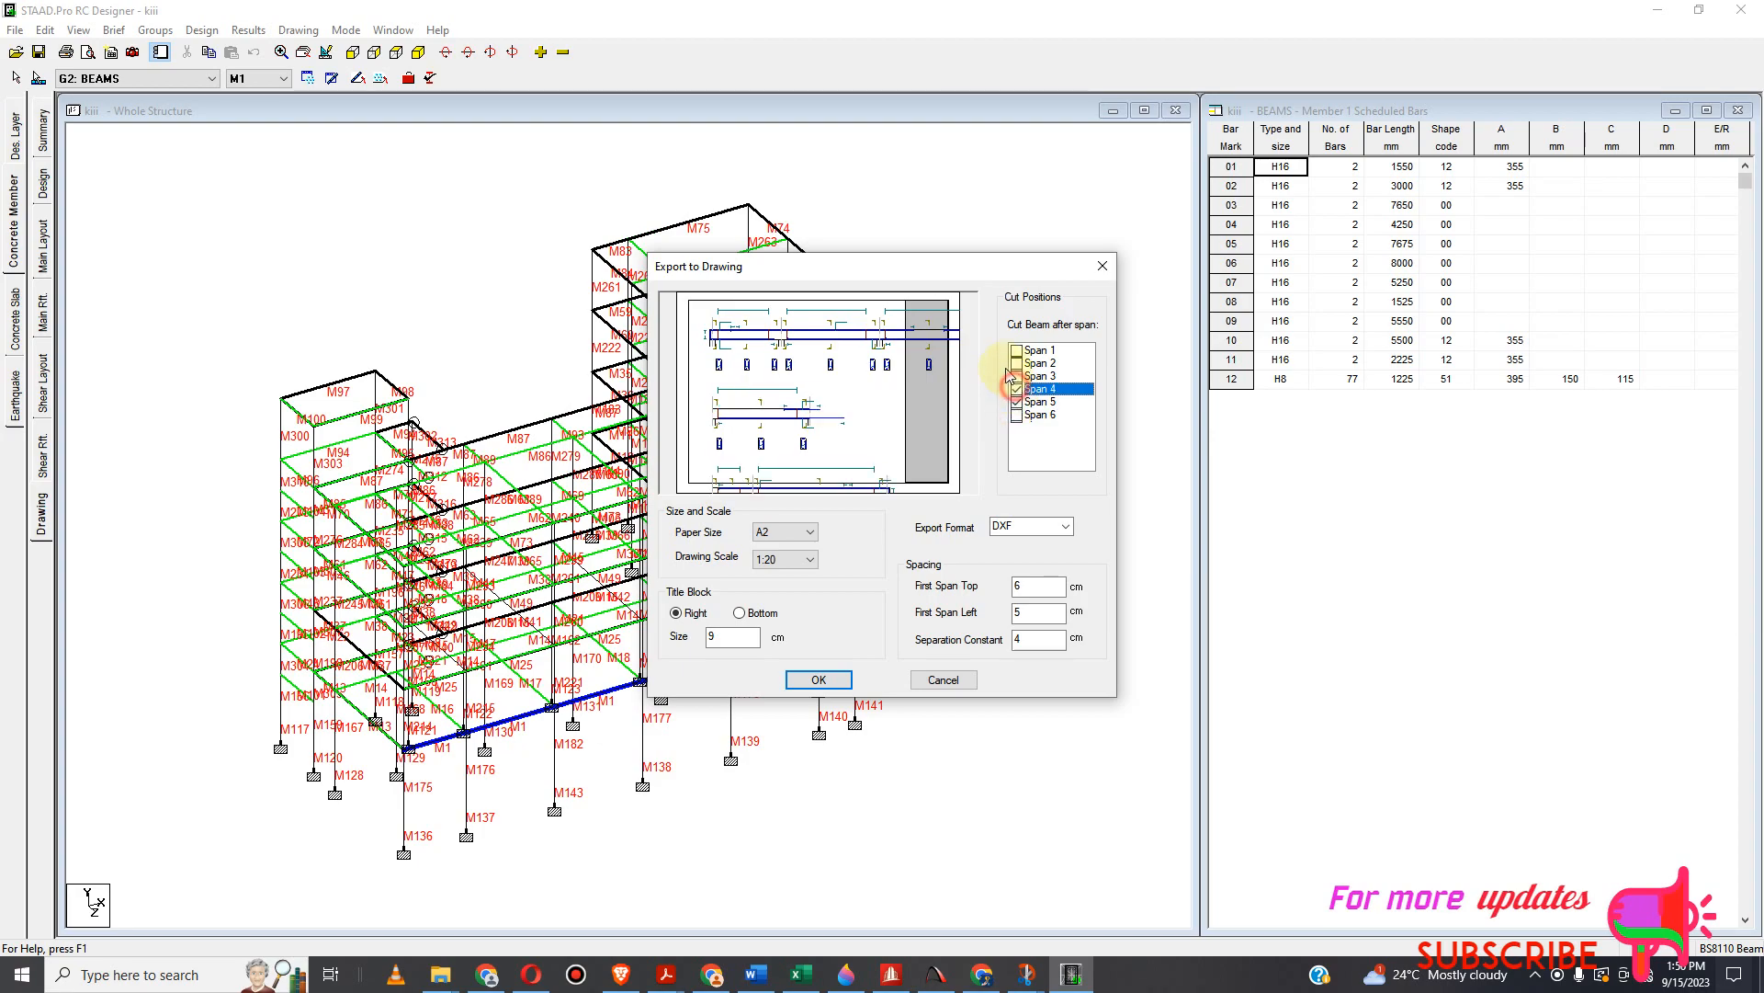
{"action": "left_click", "coordinate": [1017, 350]}
{"action": "left_click", "coordinate": [1016, 363]}
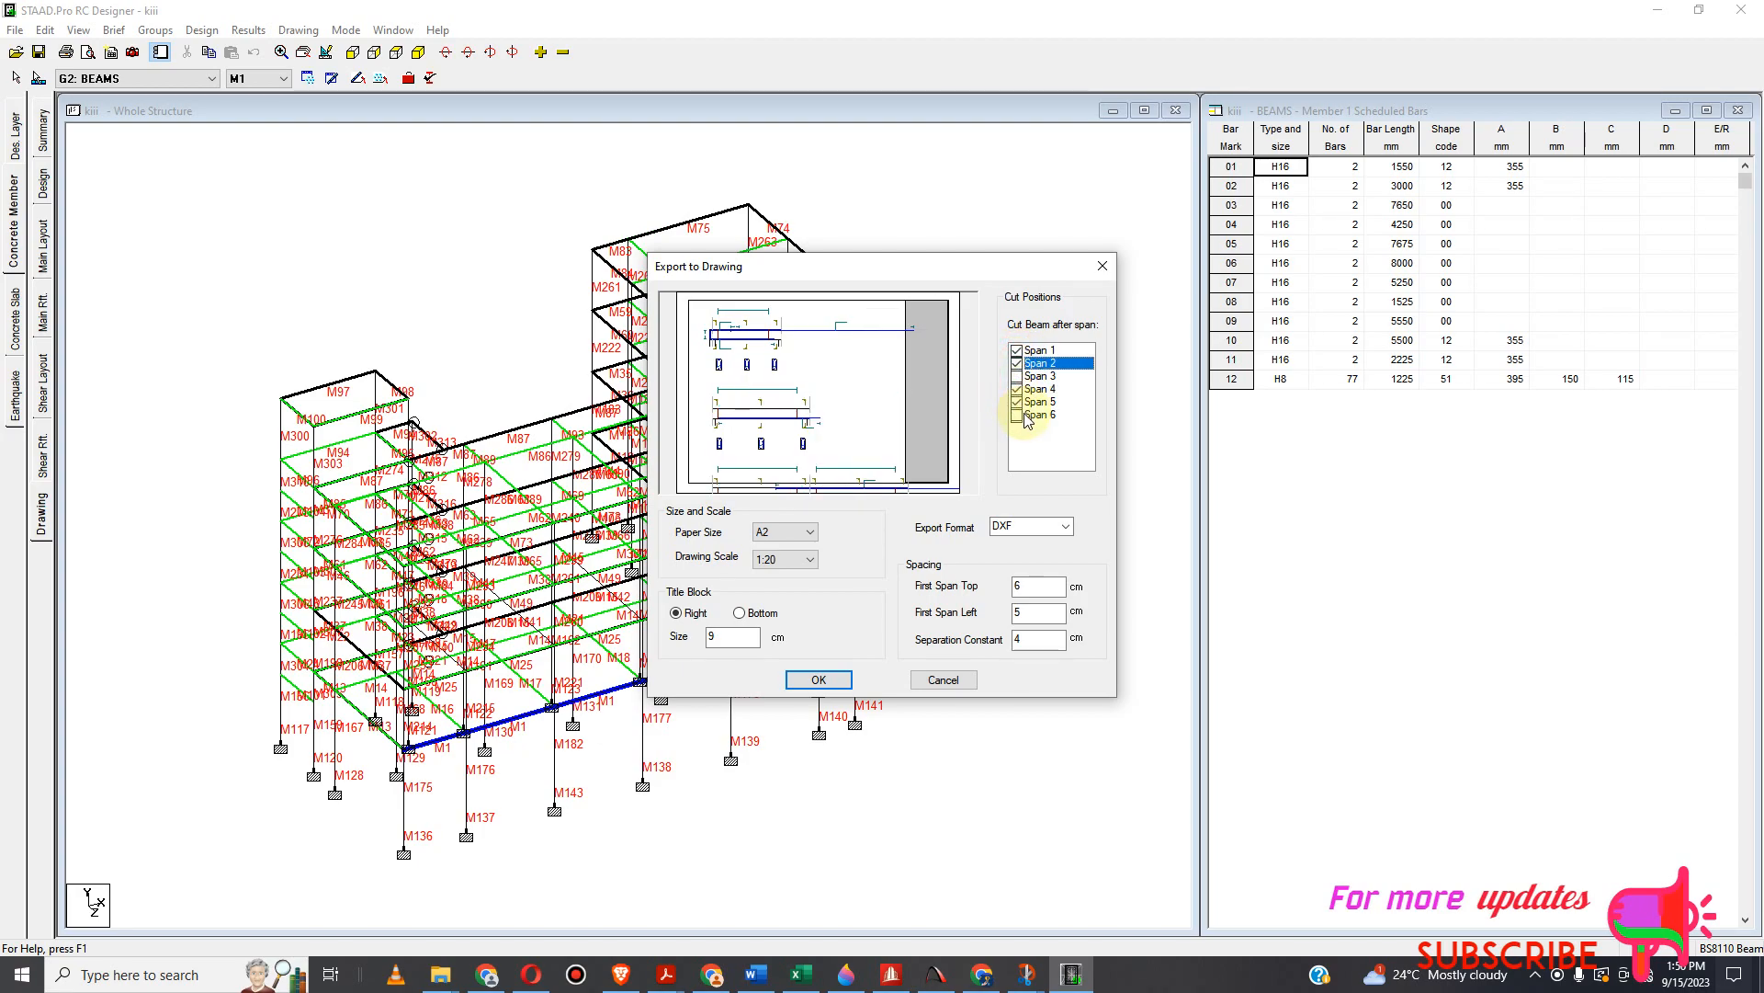
{"action": "left_click", "coordinate": [1017, 389]}
{"action": "left_click", "coordinate": [1016, 402]}
{"action": "left_click", "coordinate": [1016, 363]}
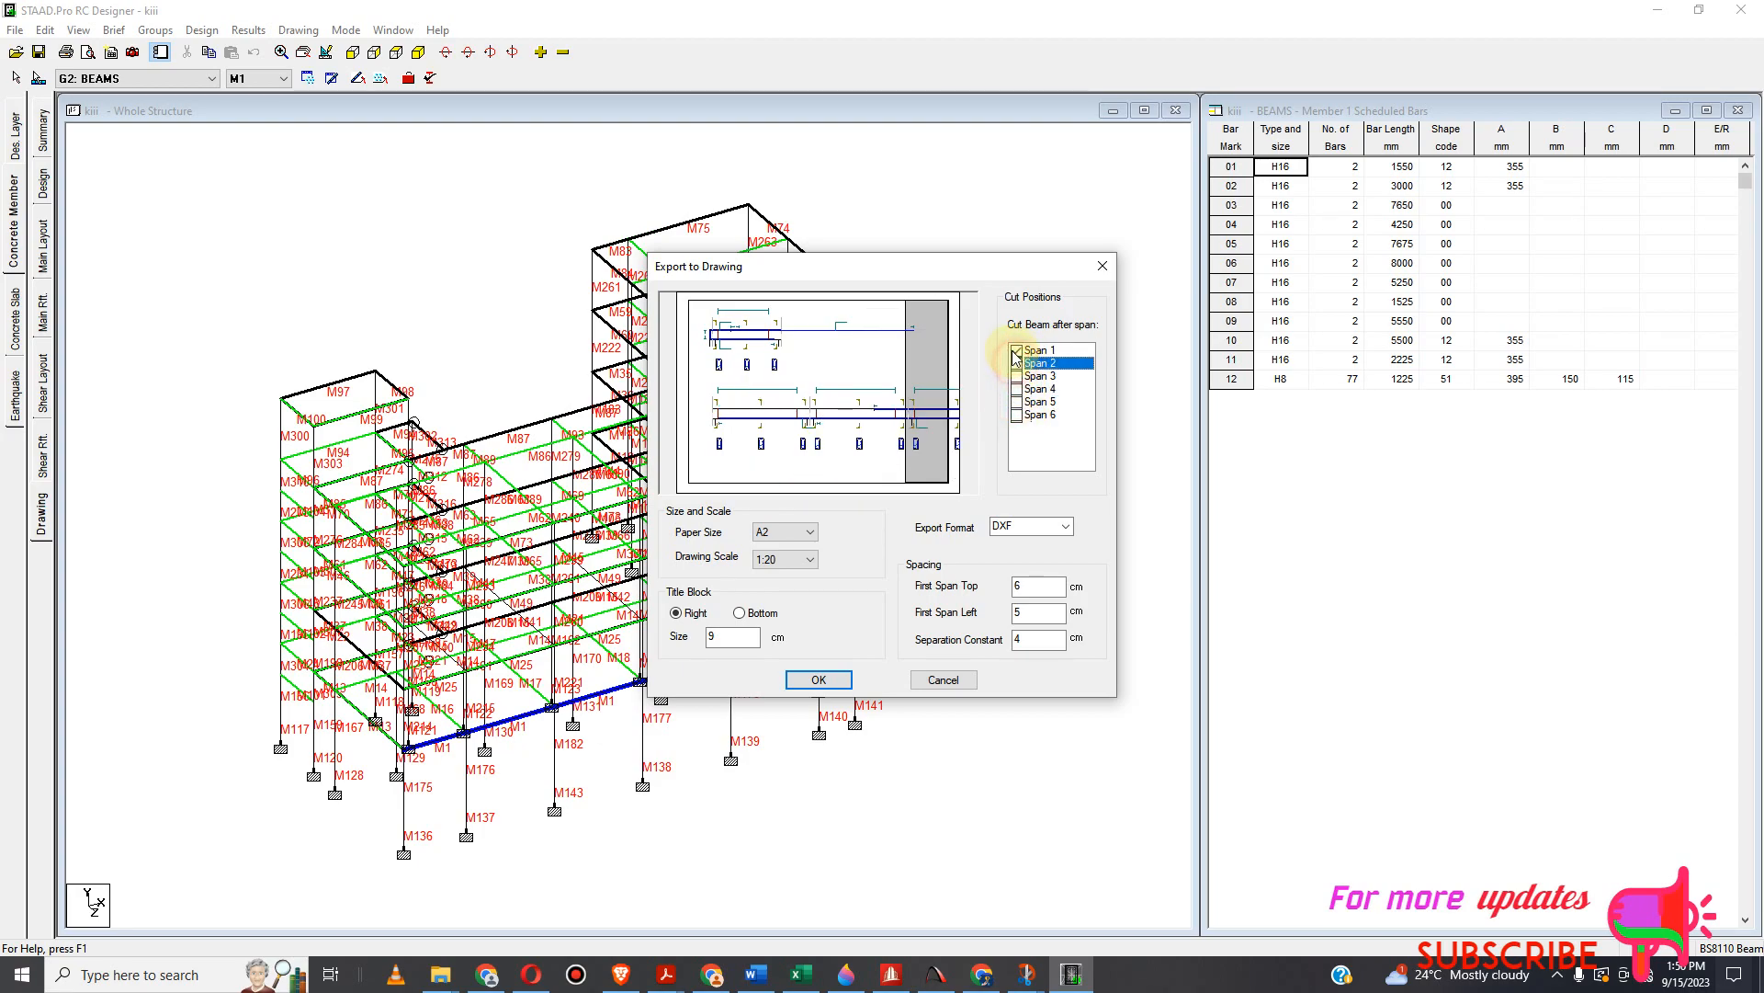
{"action": "left_click", "coordinate": [1016, 350]}
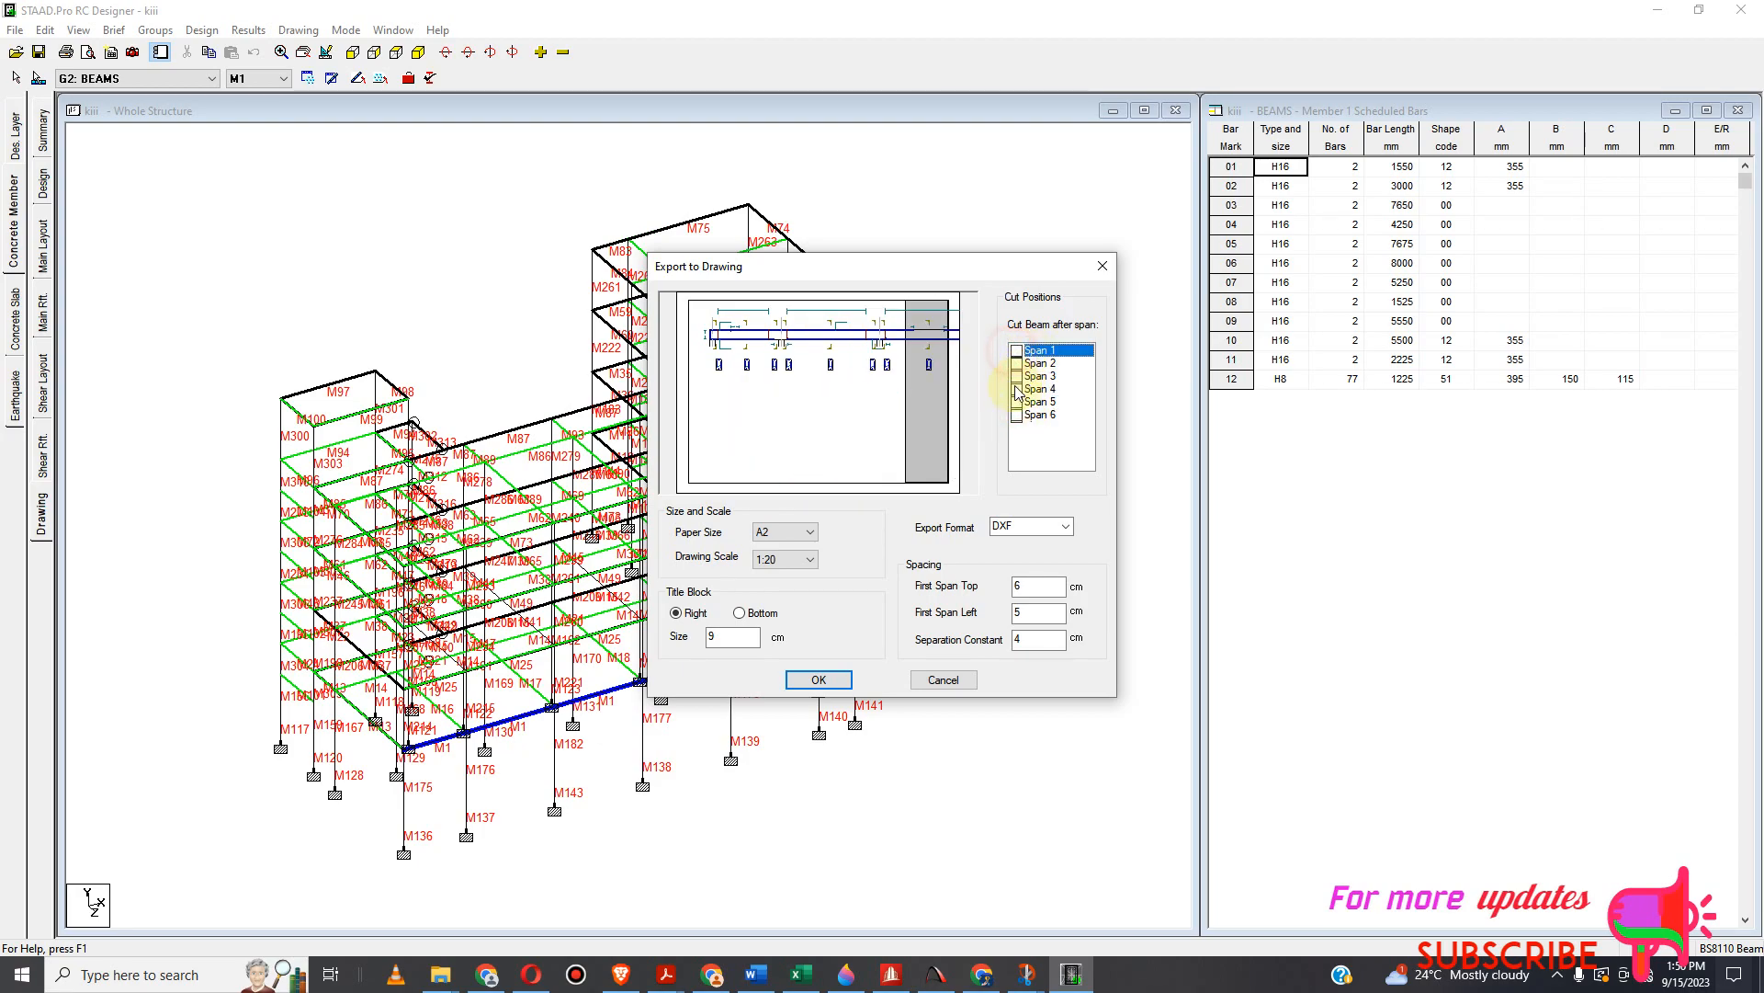
Export beam M1's drawing to the desktop as a DXF file named BEAM
{"action": "left_click", "coordinate": [831, 680]}
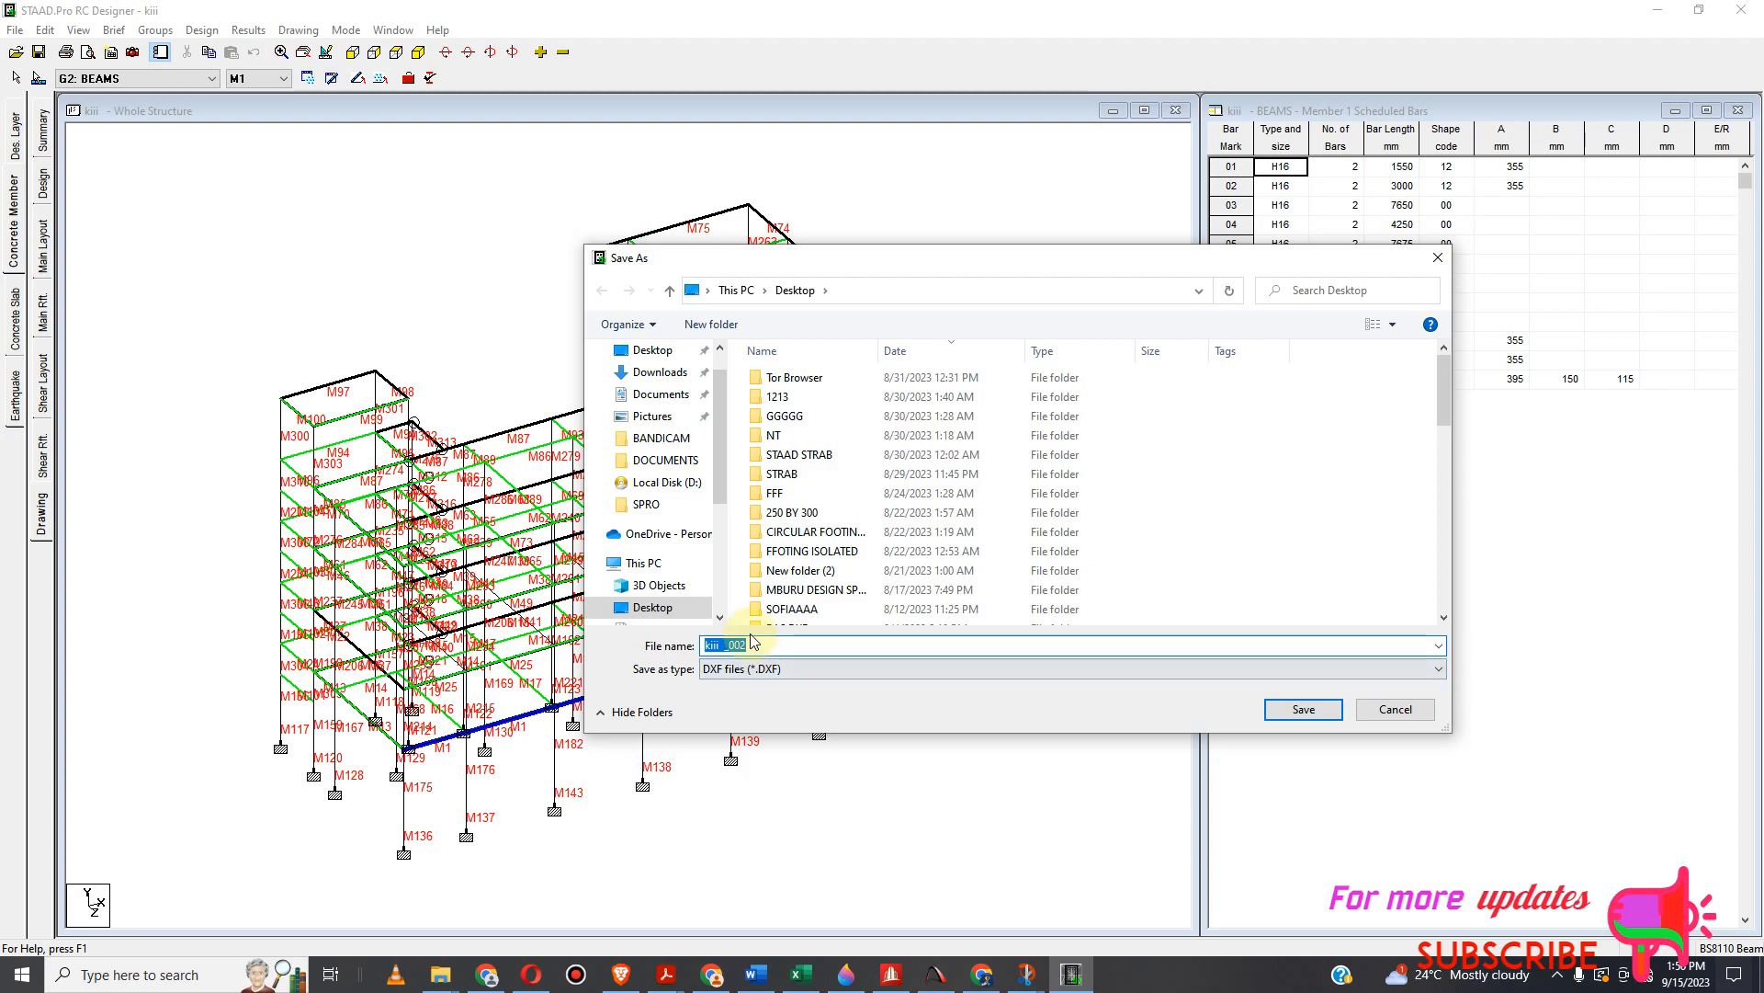
{"action": "type", "text": "BEAM"}
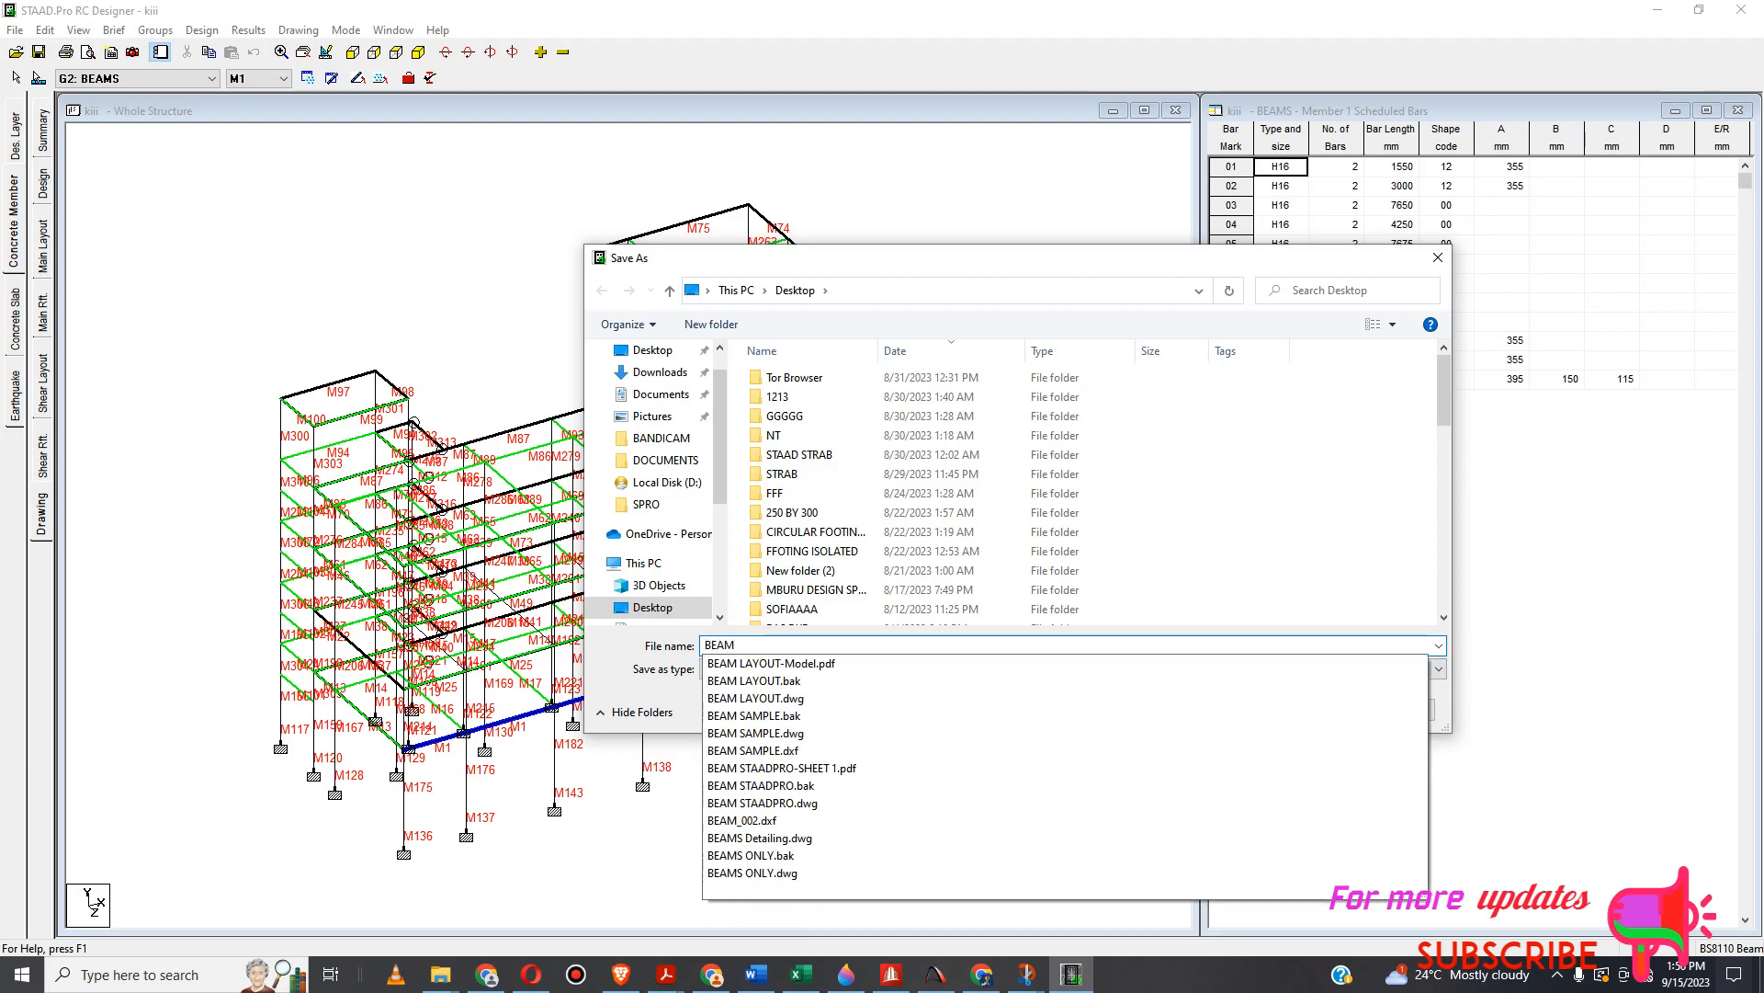
{"action": "left_click", "coordinate": [1577, 636]}
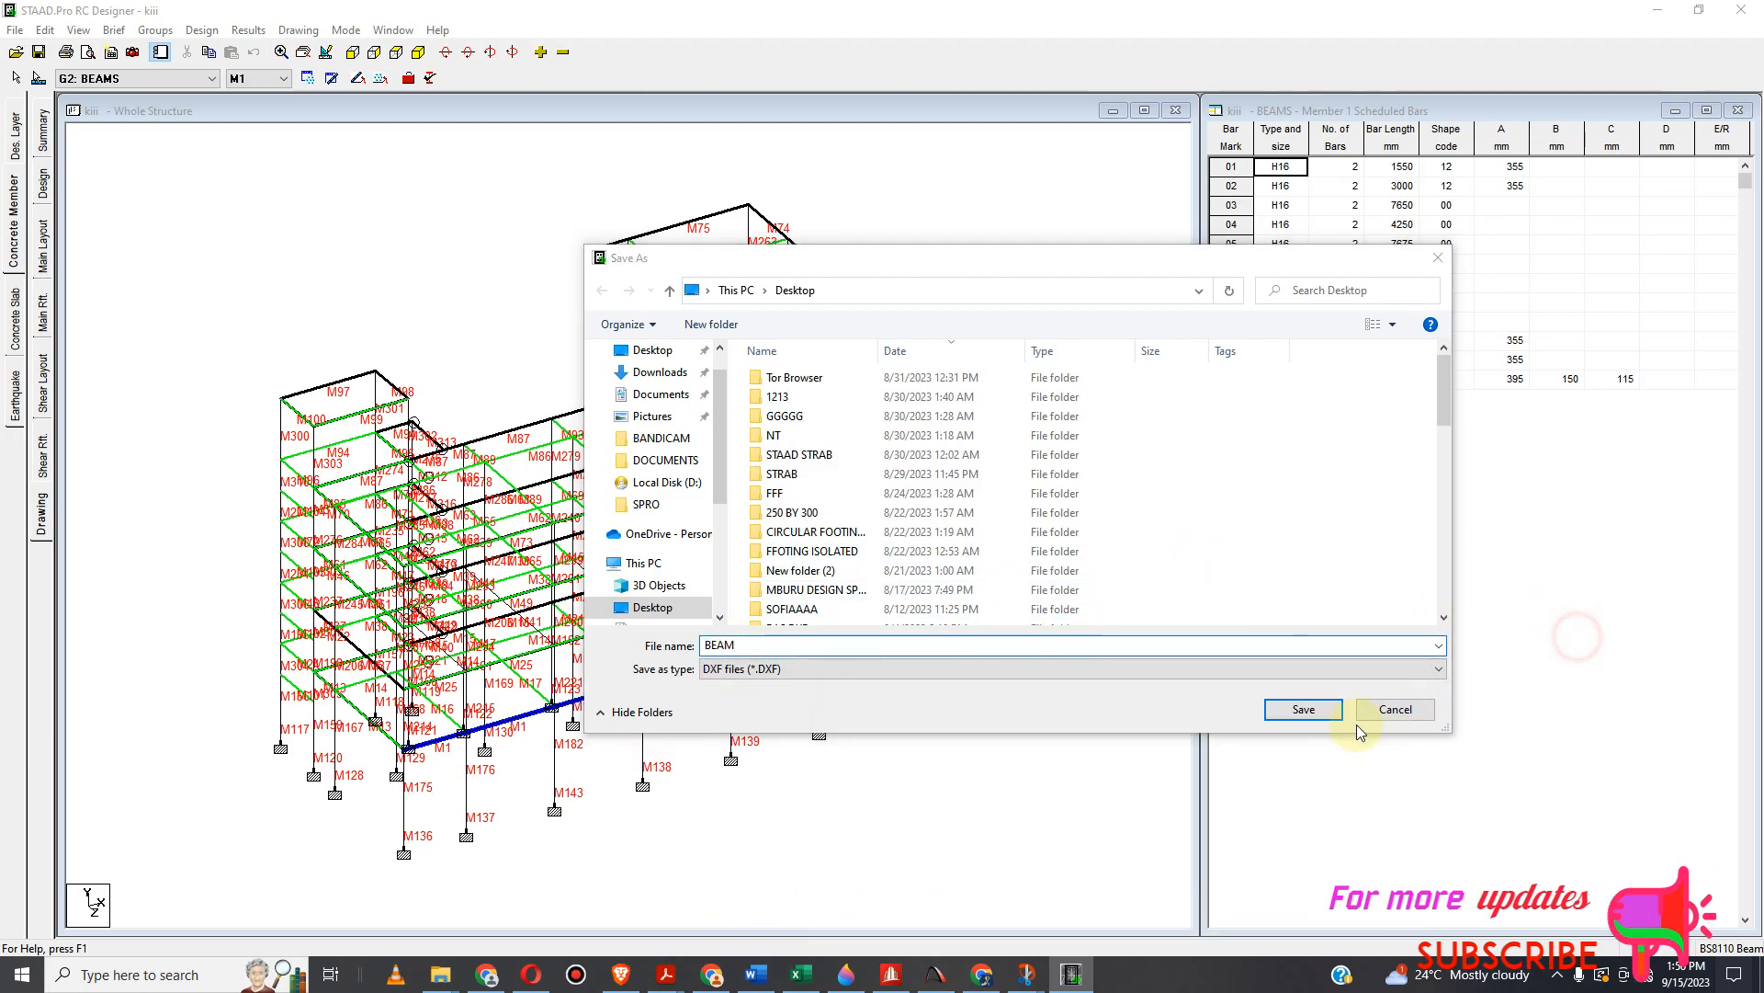
{"action": "left_click", "coordinate": [1305, 712]}
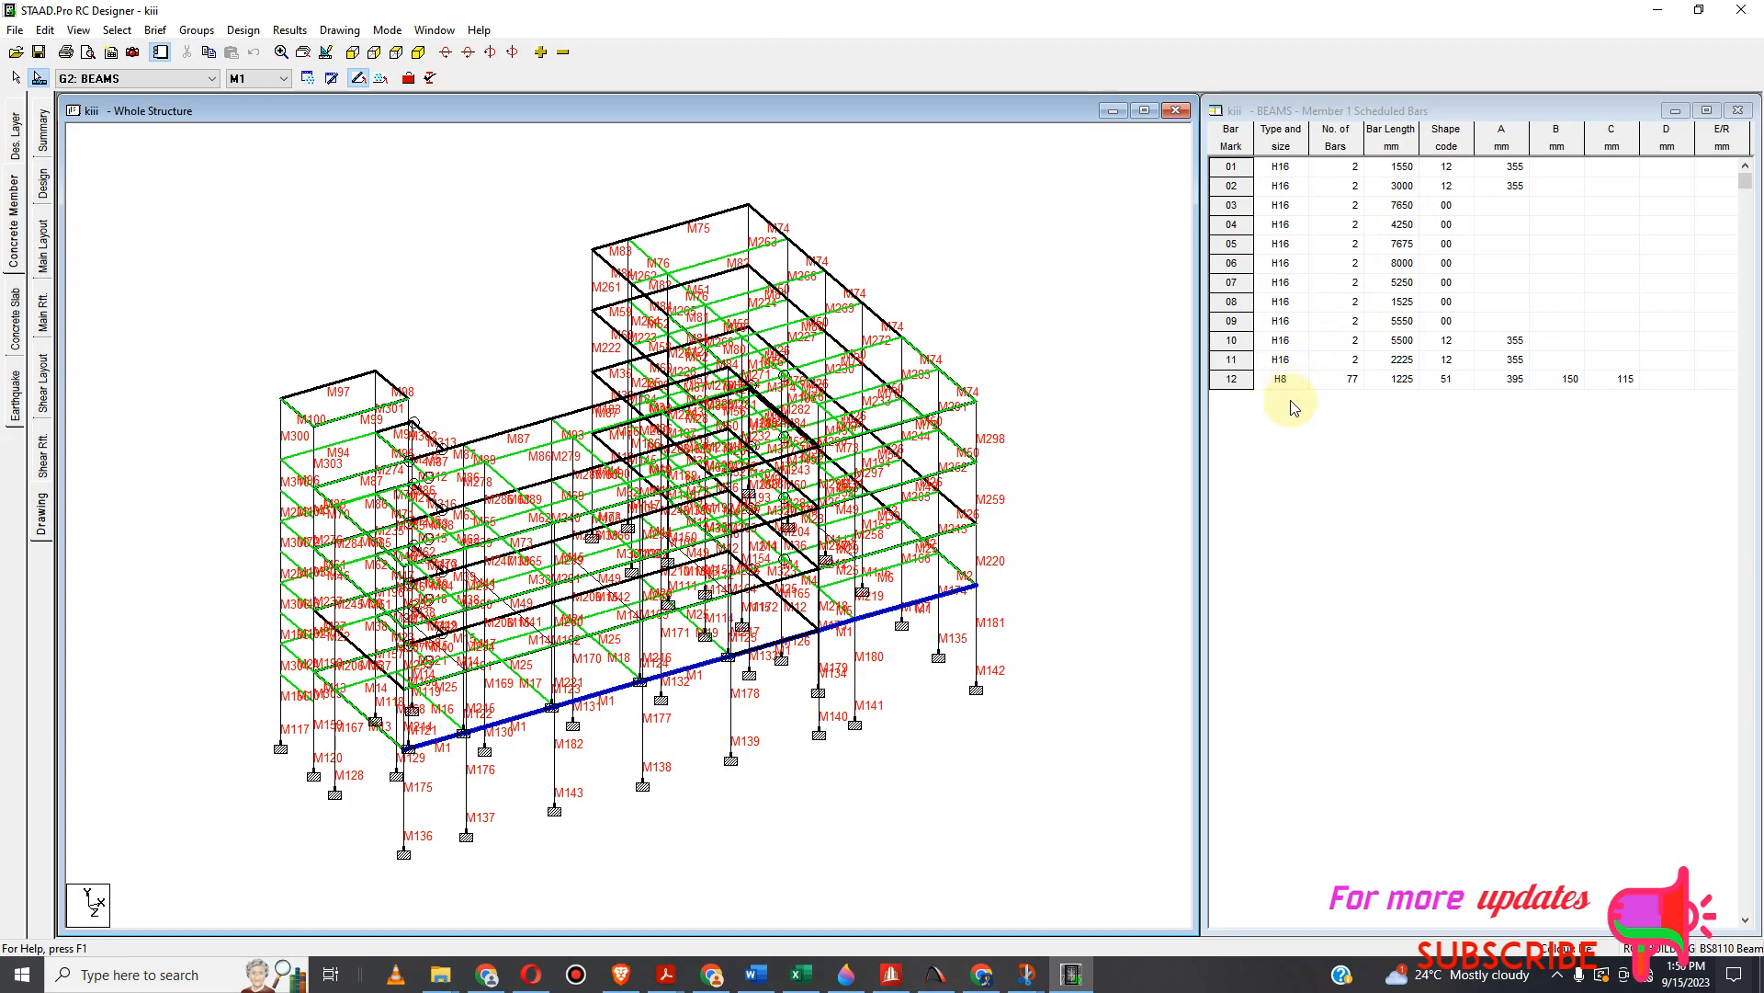
Launch the exported BEAM drawing from the desktop and return to STAAD.Pro RC Designer
{"action": "left_click", "coordinate": [1296, 385]}
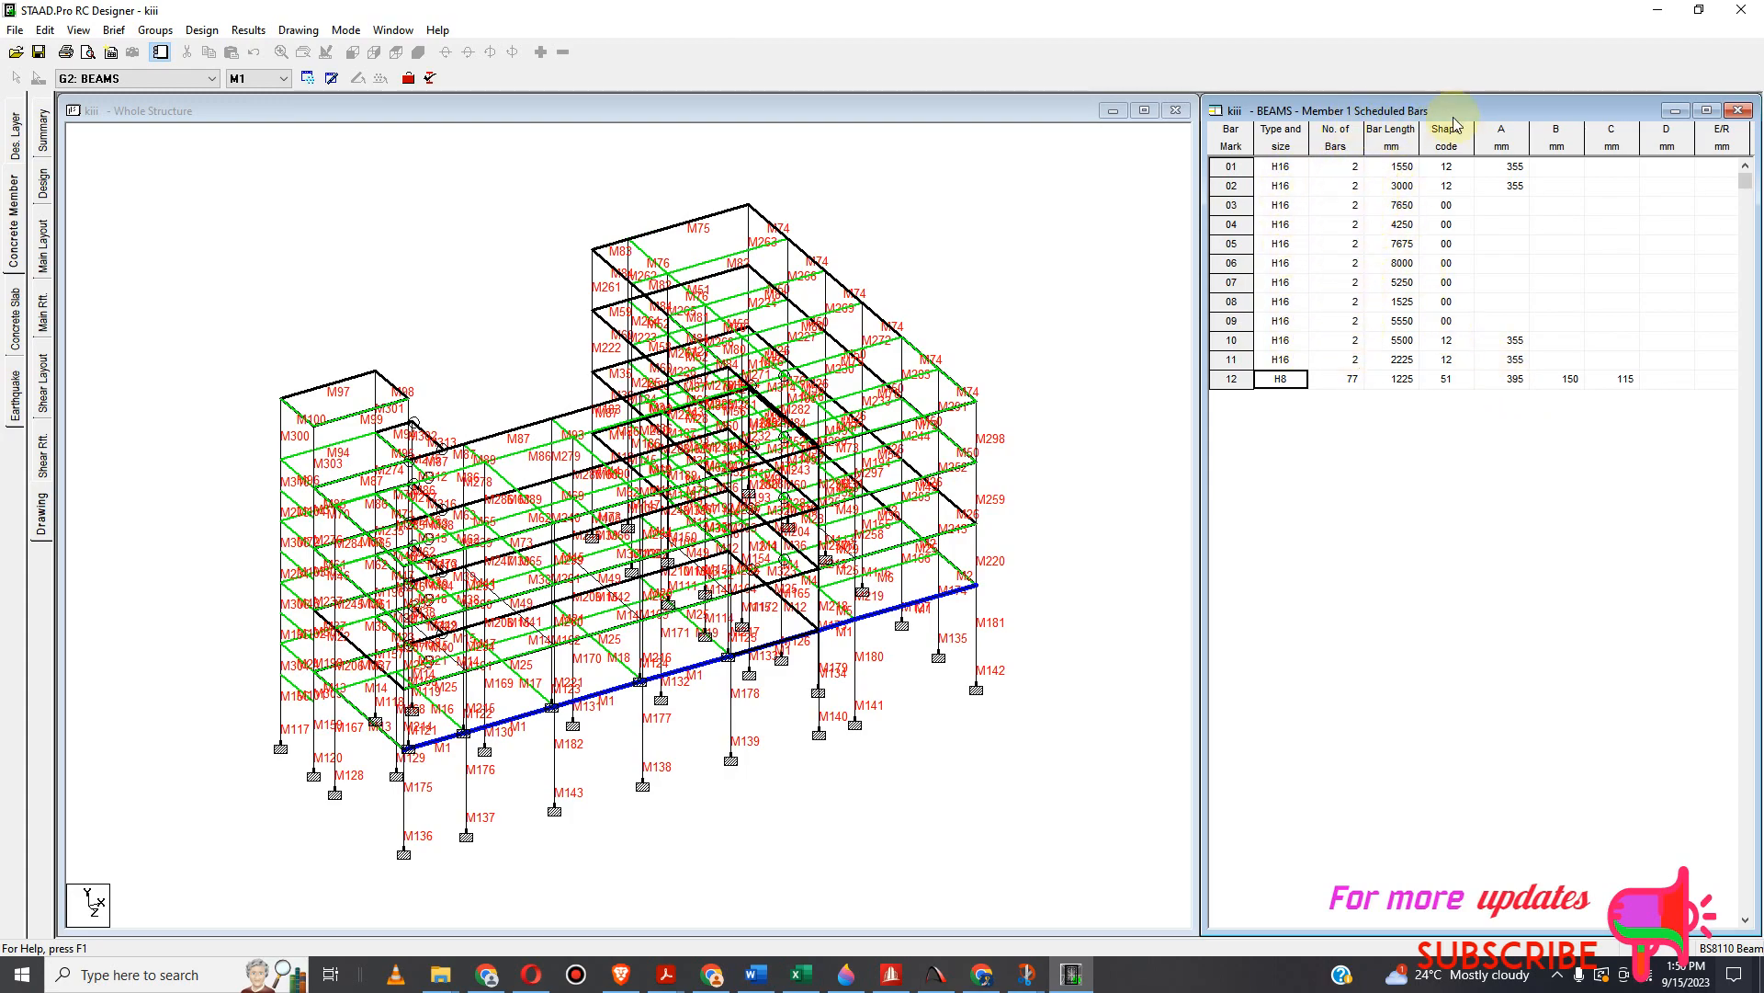
{"action": "left_click", "coordinate": [1656, 13]}
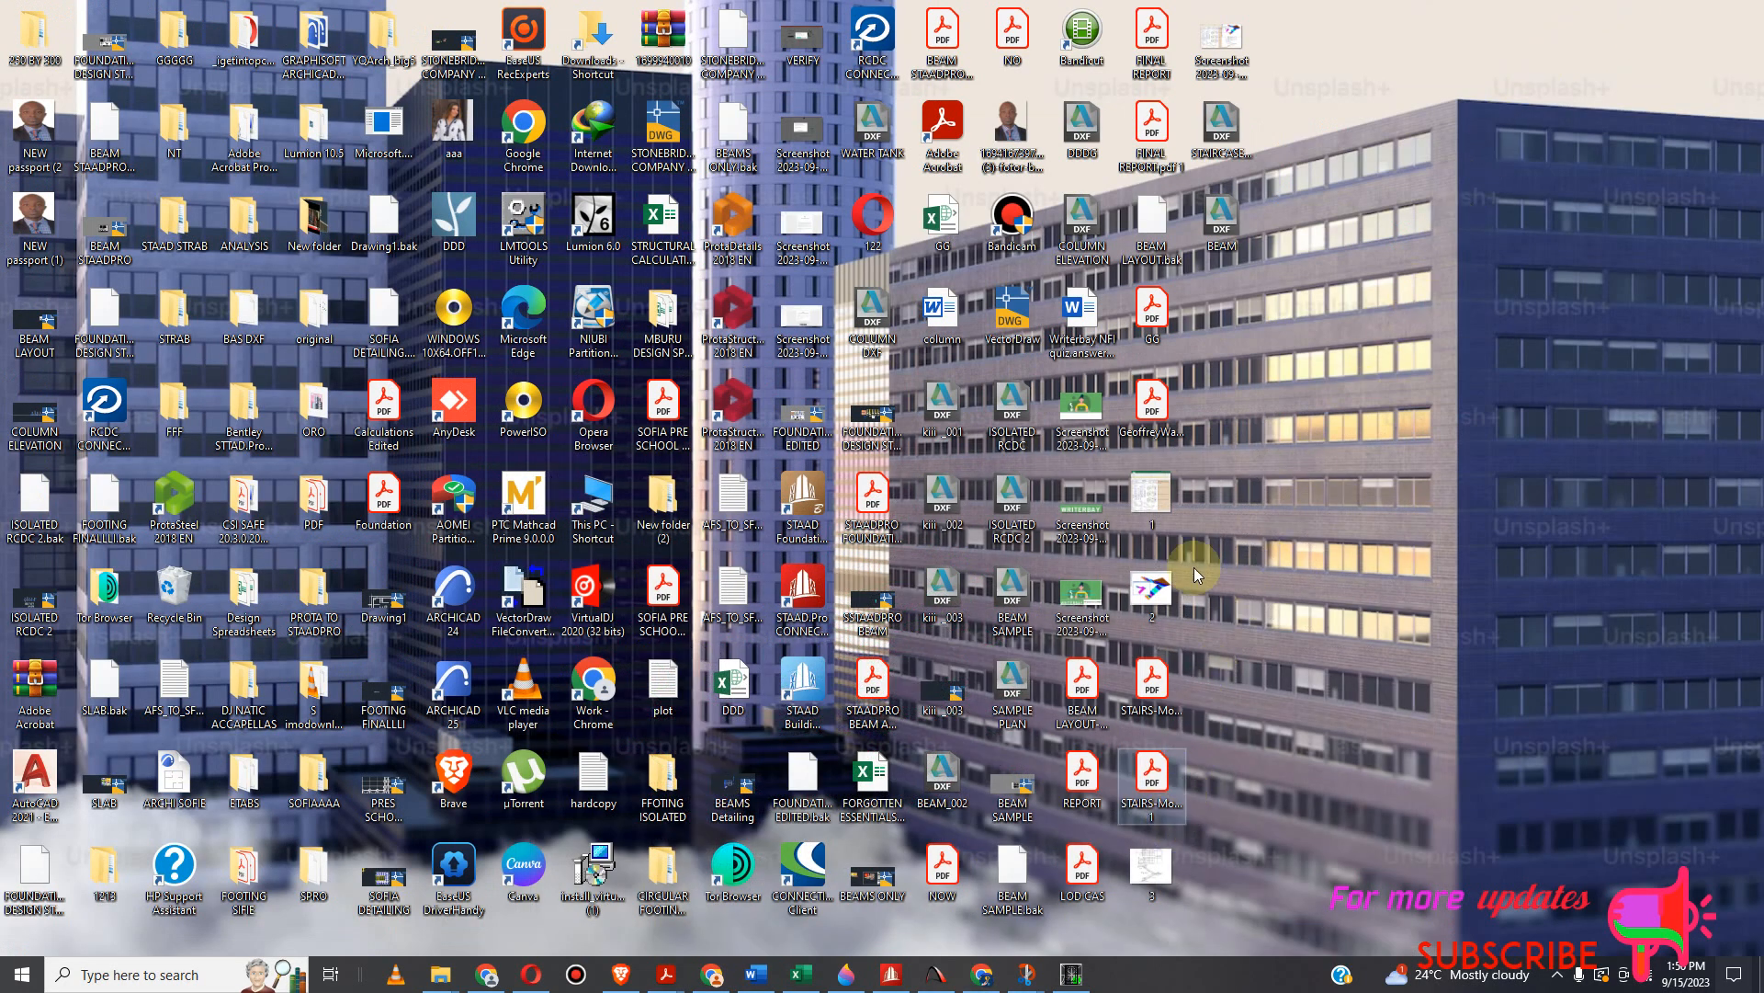
{"action": "left_click", "coordinate": [1226, 217]}
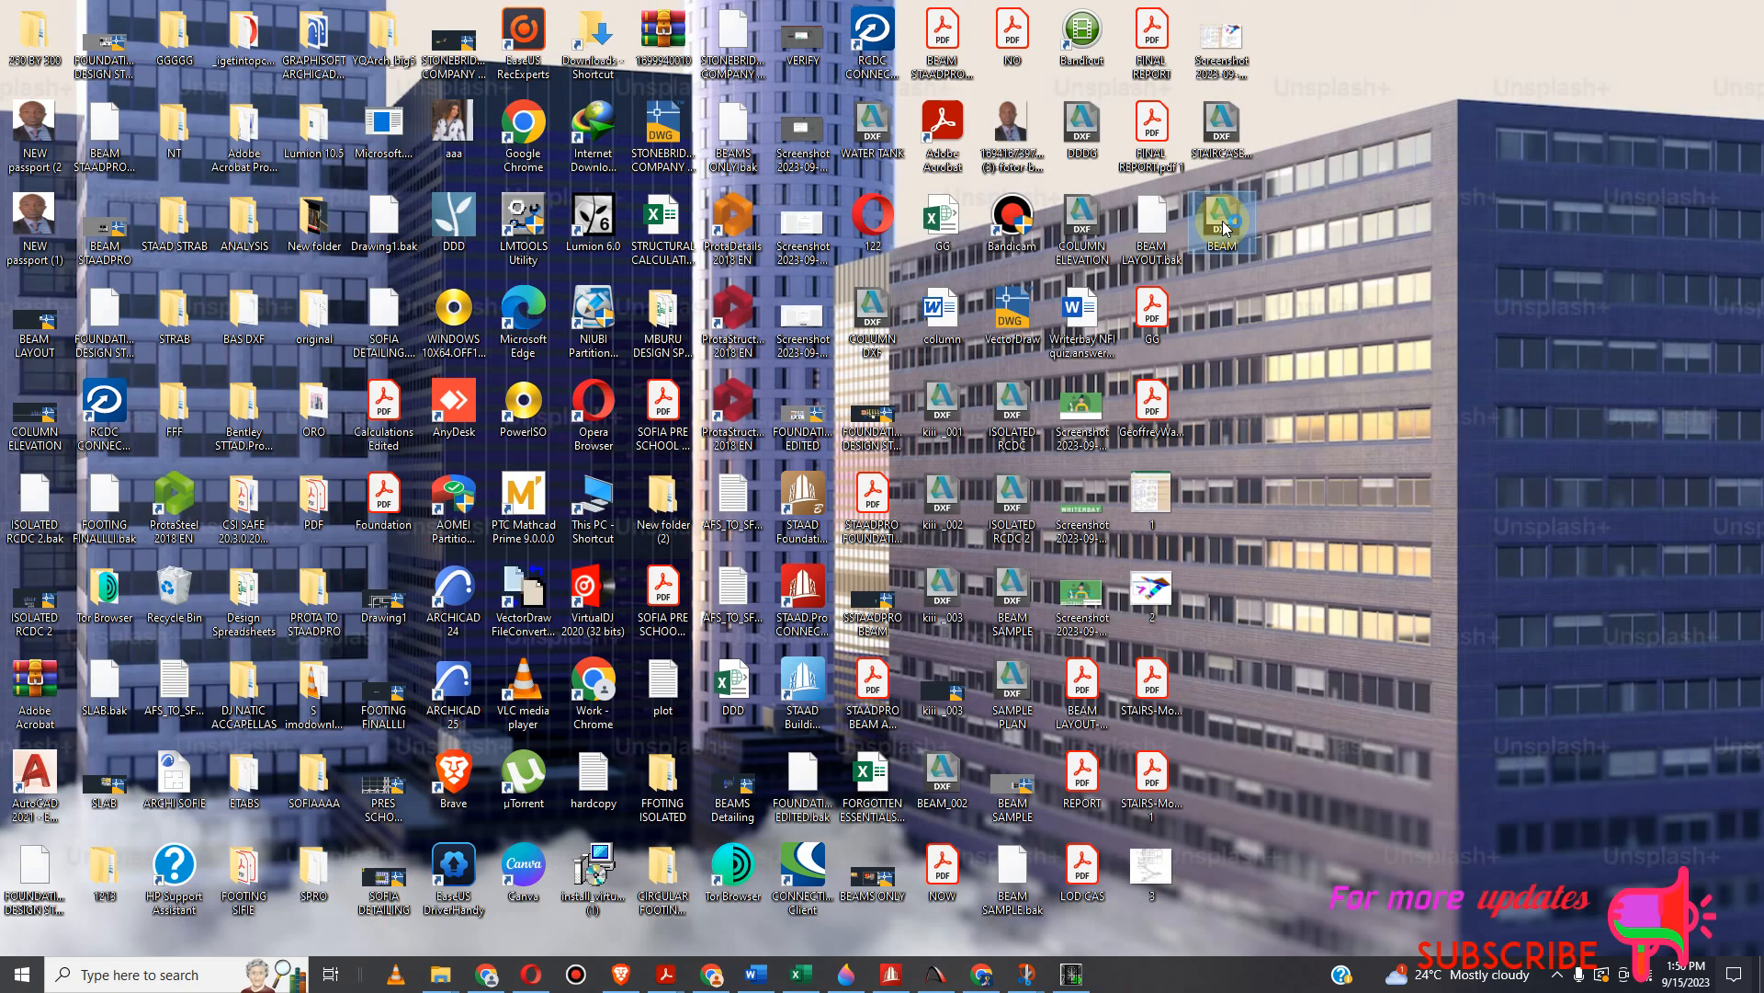
{"action": "left_click", "coordinate": [1066, 974]}
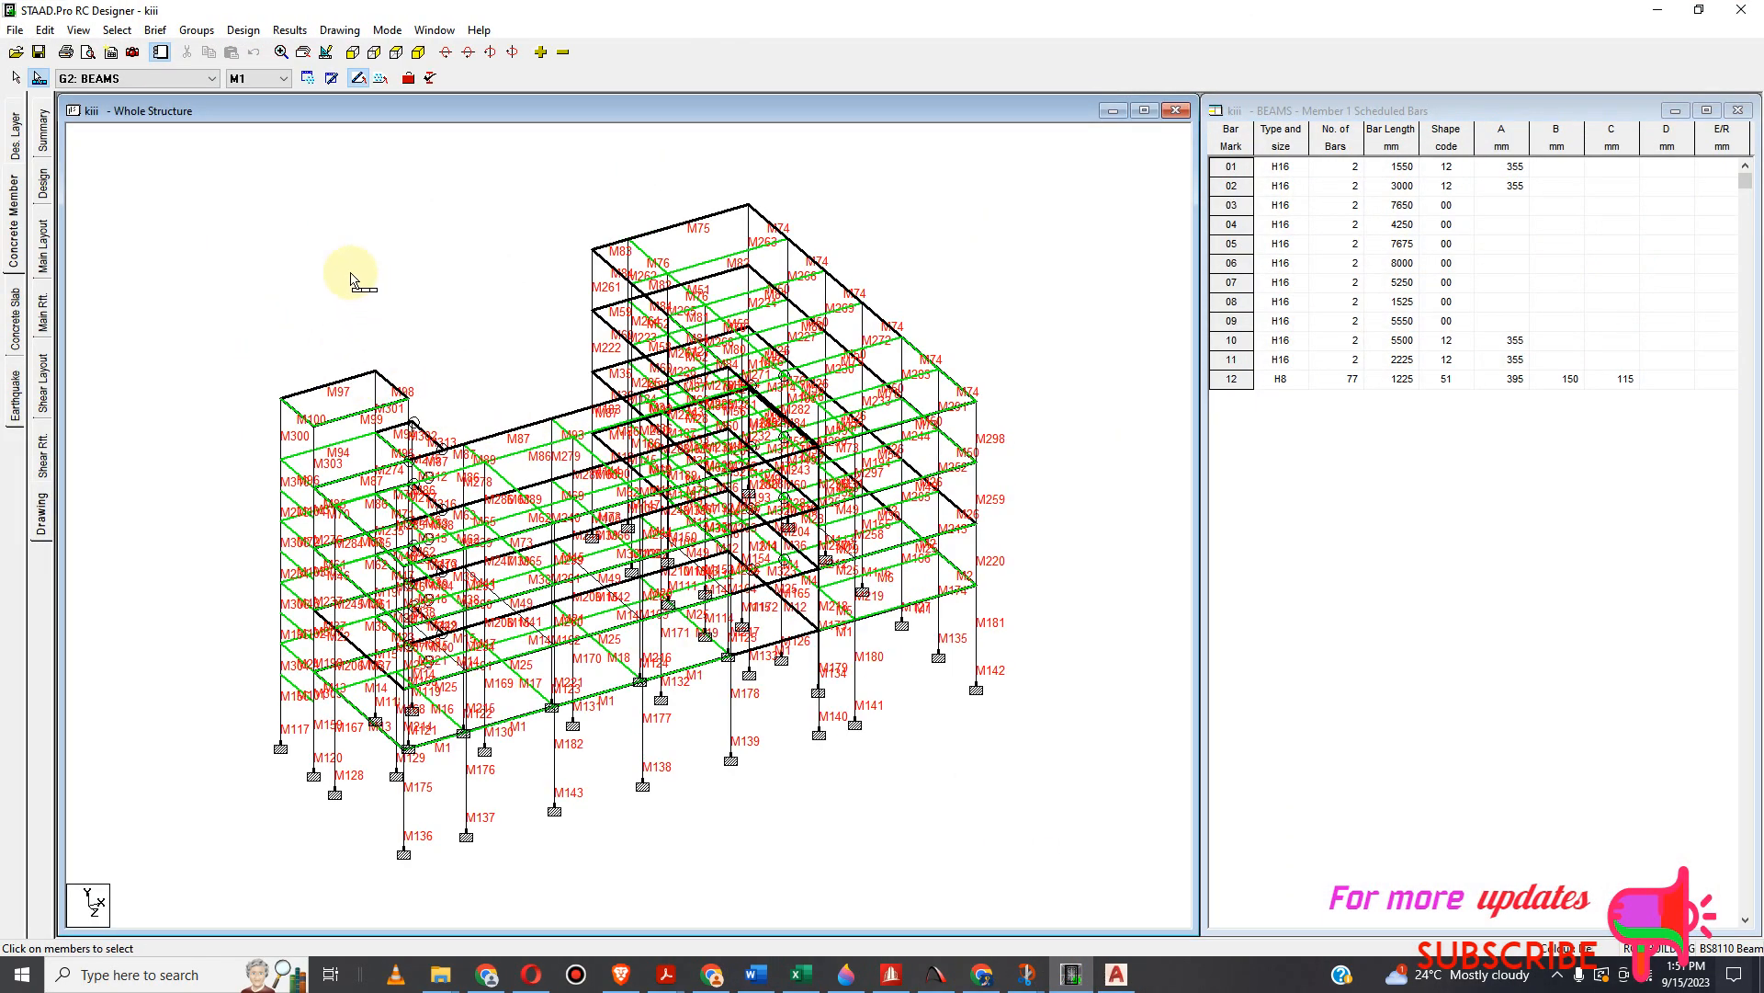
Switch to concrete slab mode and run the design for Region 1 of Slab Design 2
{"action": "left_click", "coordinate": [203, 80]}
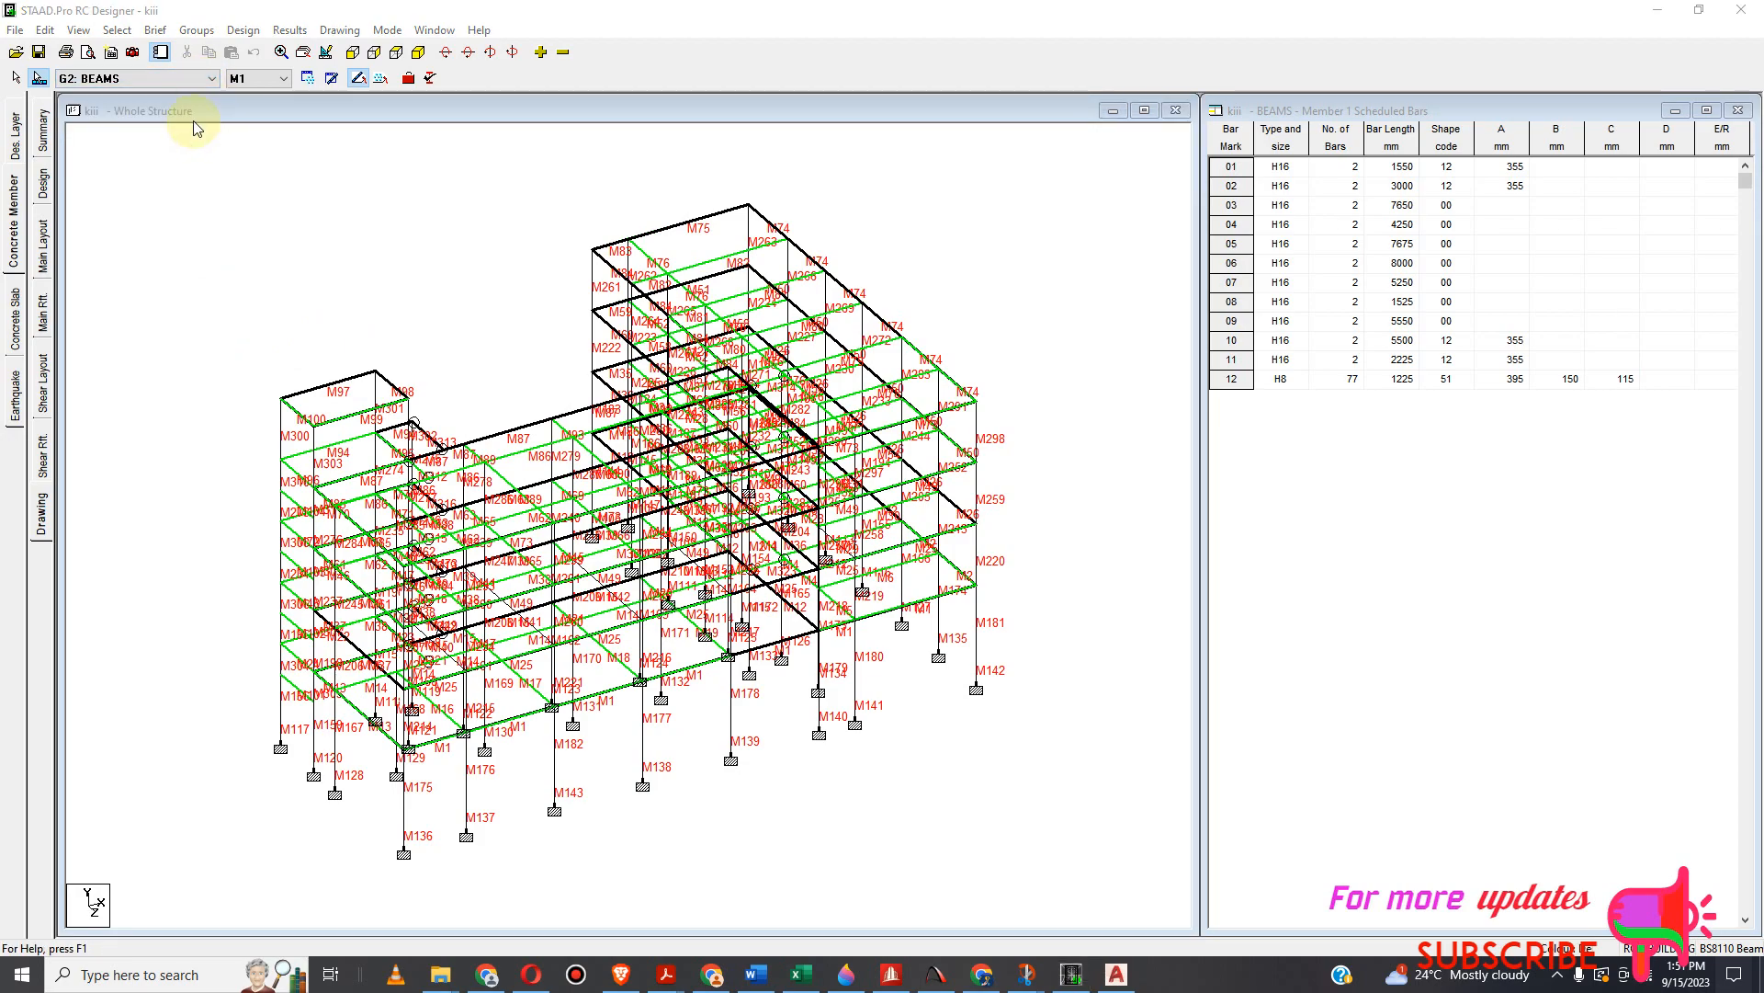
{"action": "left_click", "coordinate": [210, 79]}
{"action": "left_click", "coordinate": [195, 130]}
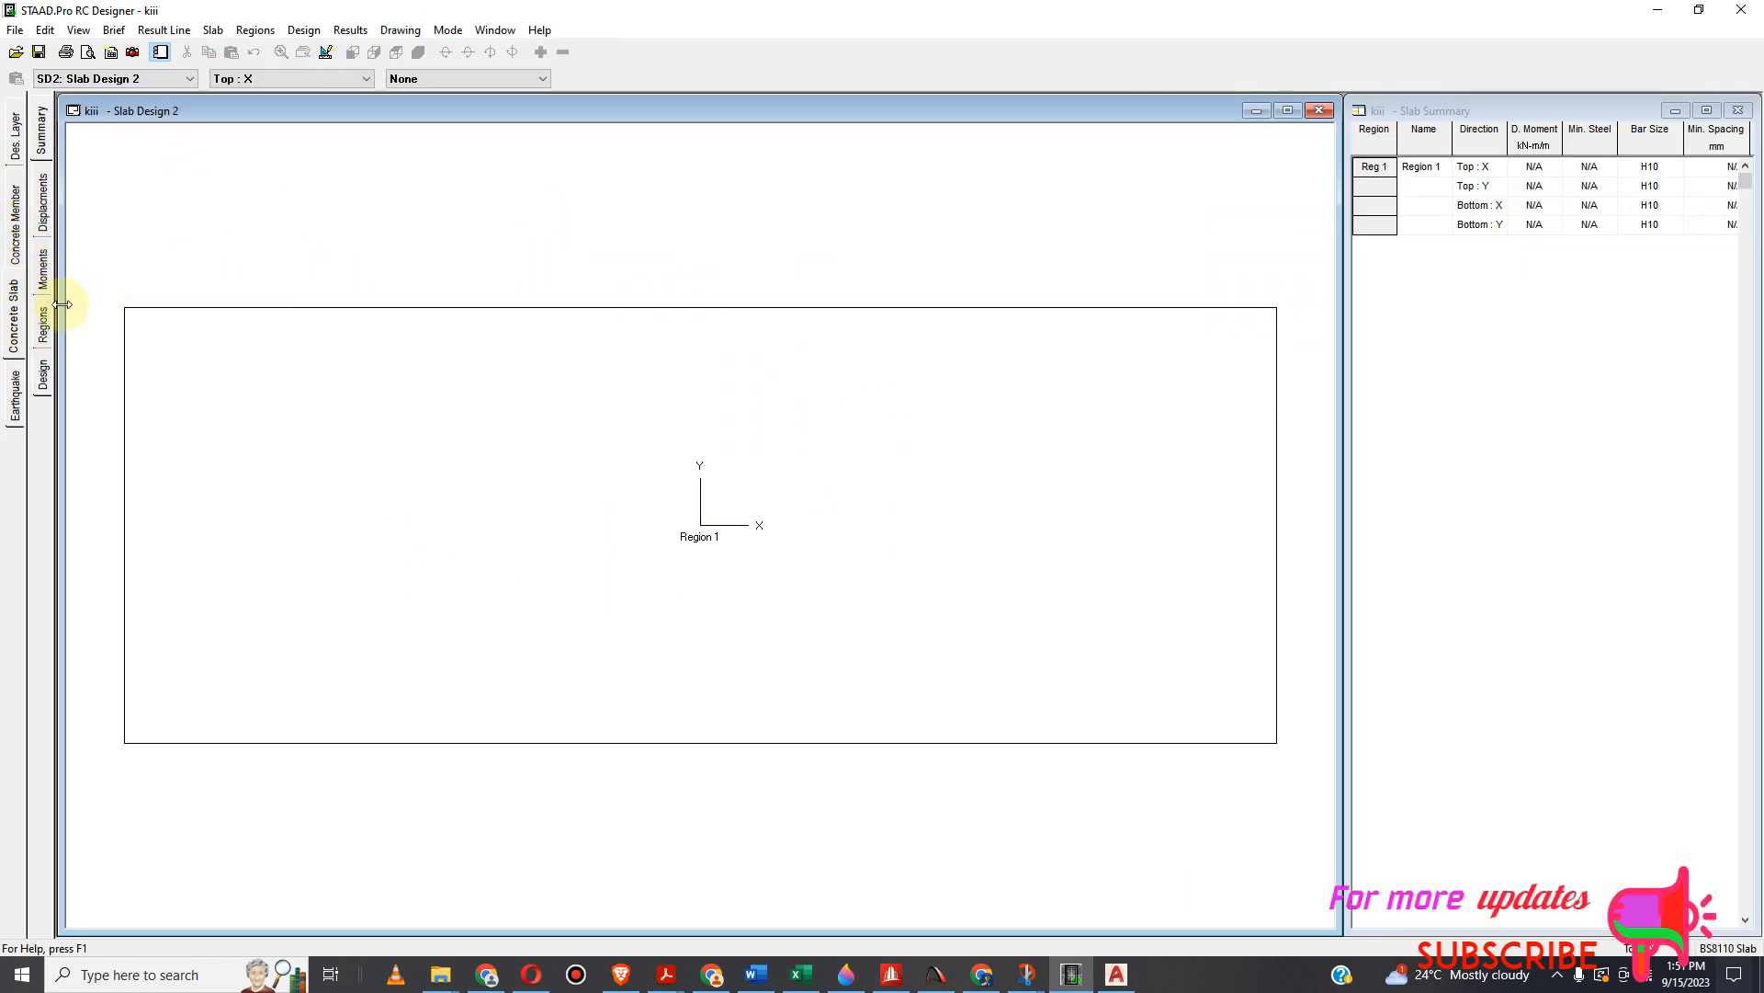
{"action": "left_click", "coordinate": [43, 375]}
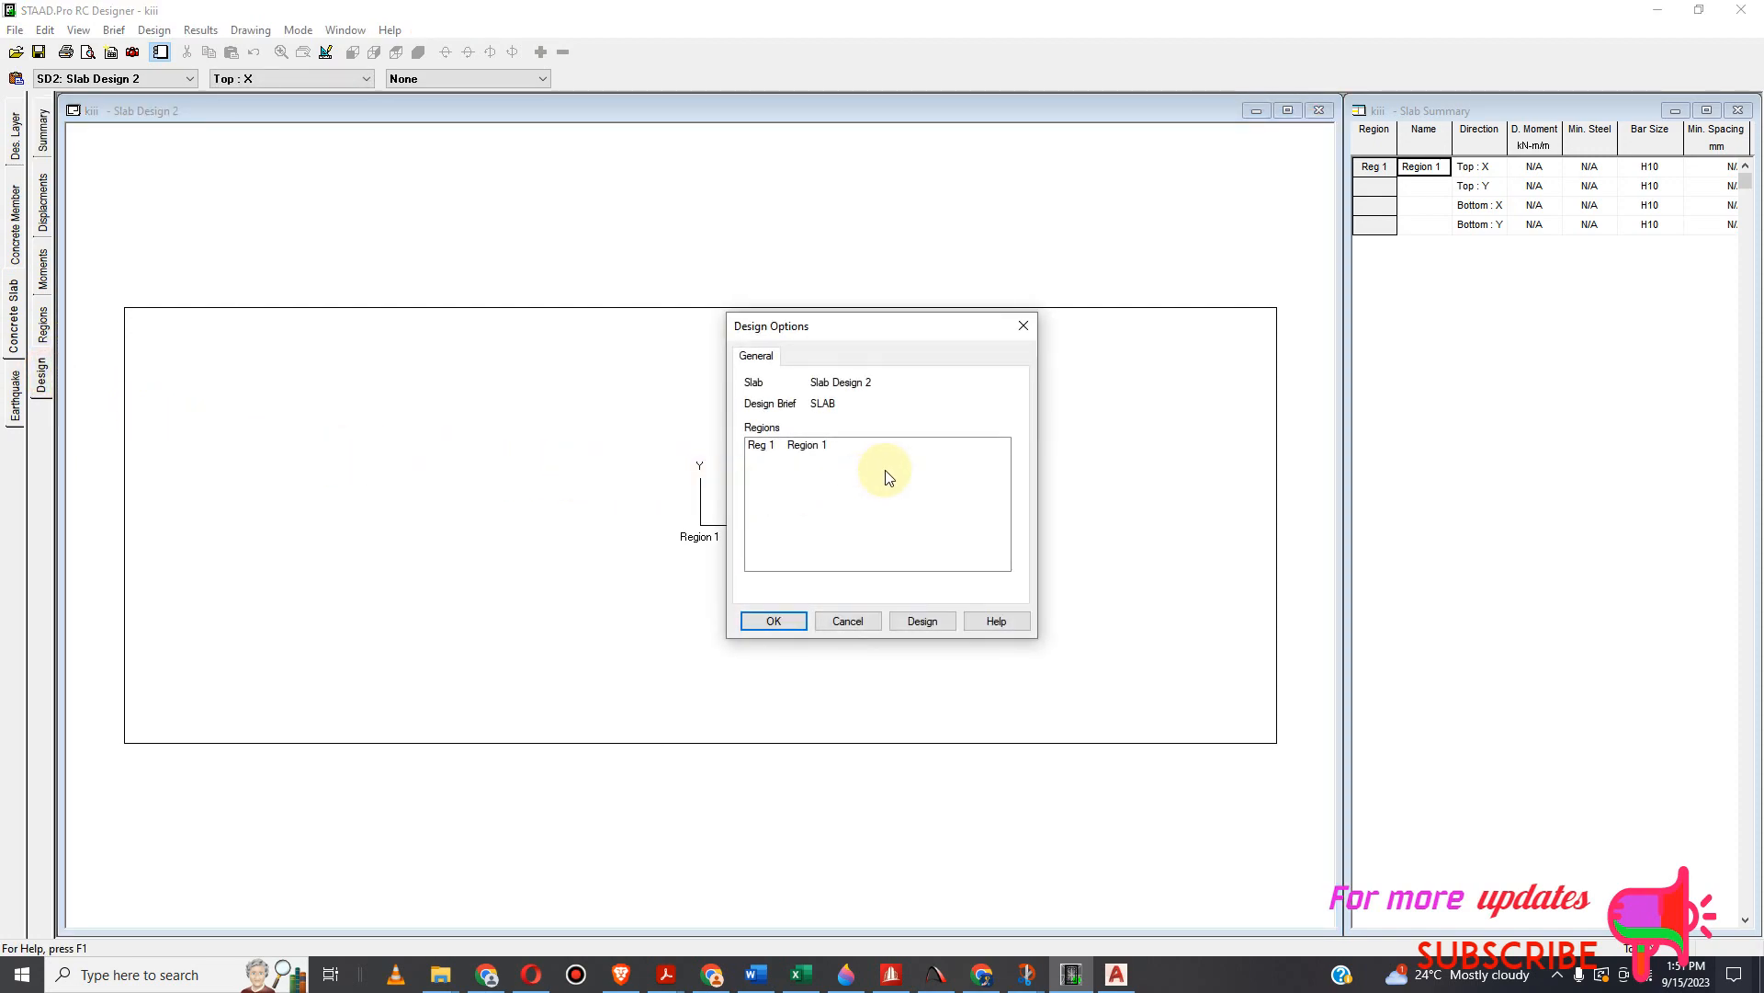
{"action": "left_click", "coordinate": [924, 621]}
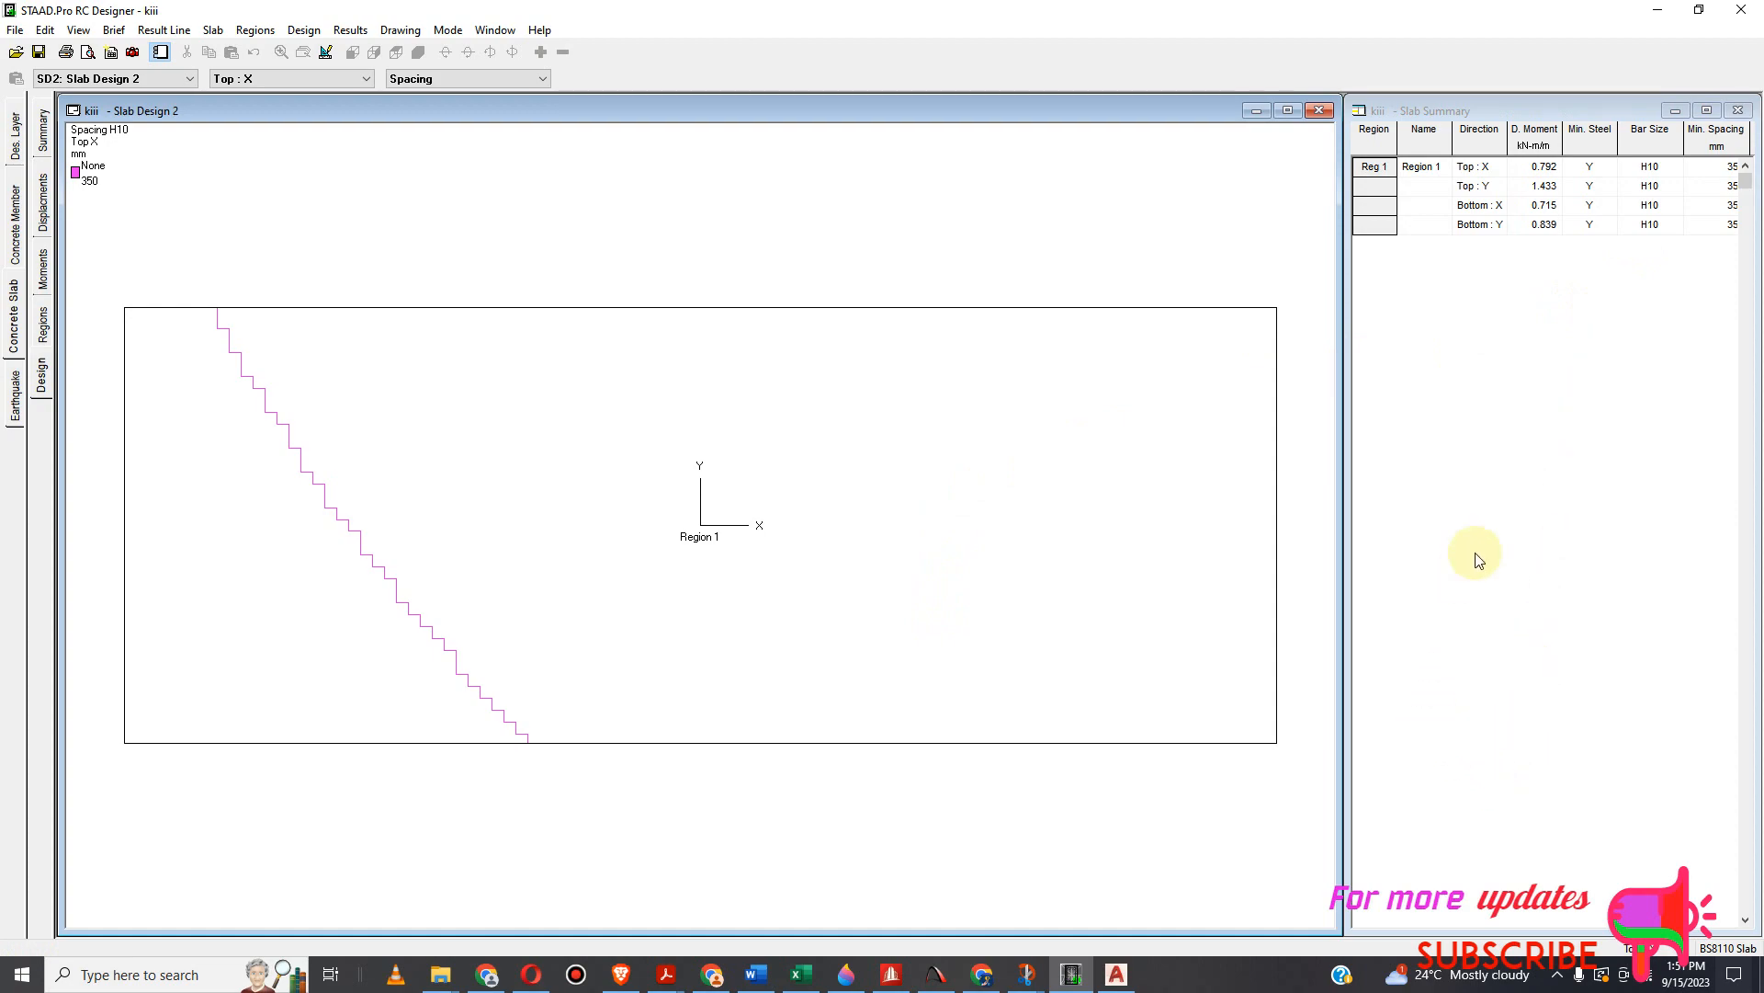
Widen the slab summary to read the bar size and minimum spacing for each direction of Region 1
{"action": "scroll", "coordinate": [1560, 223], "scroll_direction": "down", "scroll_amount": 1}
{"action": "scroll", "coordinate": [1563, 198], "scroll_direction": "up", "scroll_amount": 1}
{"action": "left_click_drag", "start_coordinate": [1341, 378], "coordinate": [1226, 381]}
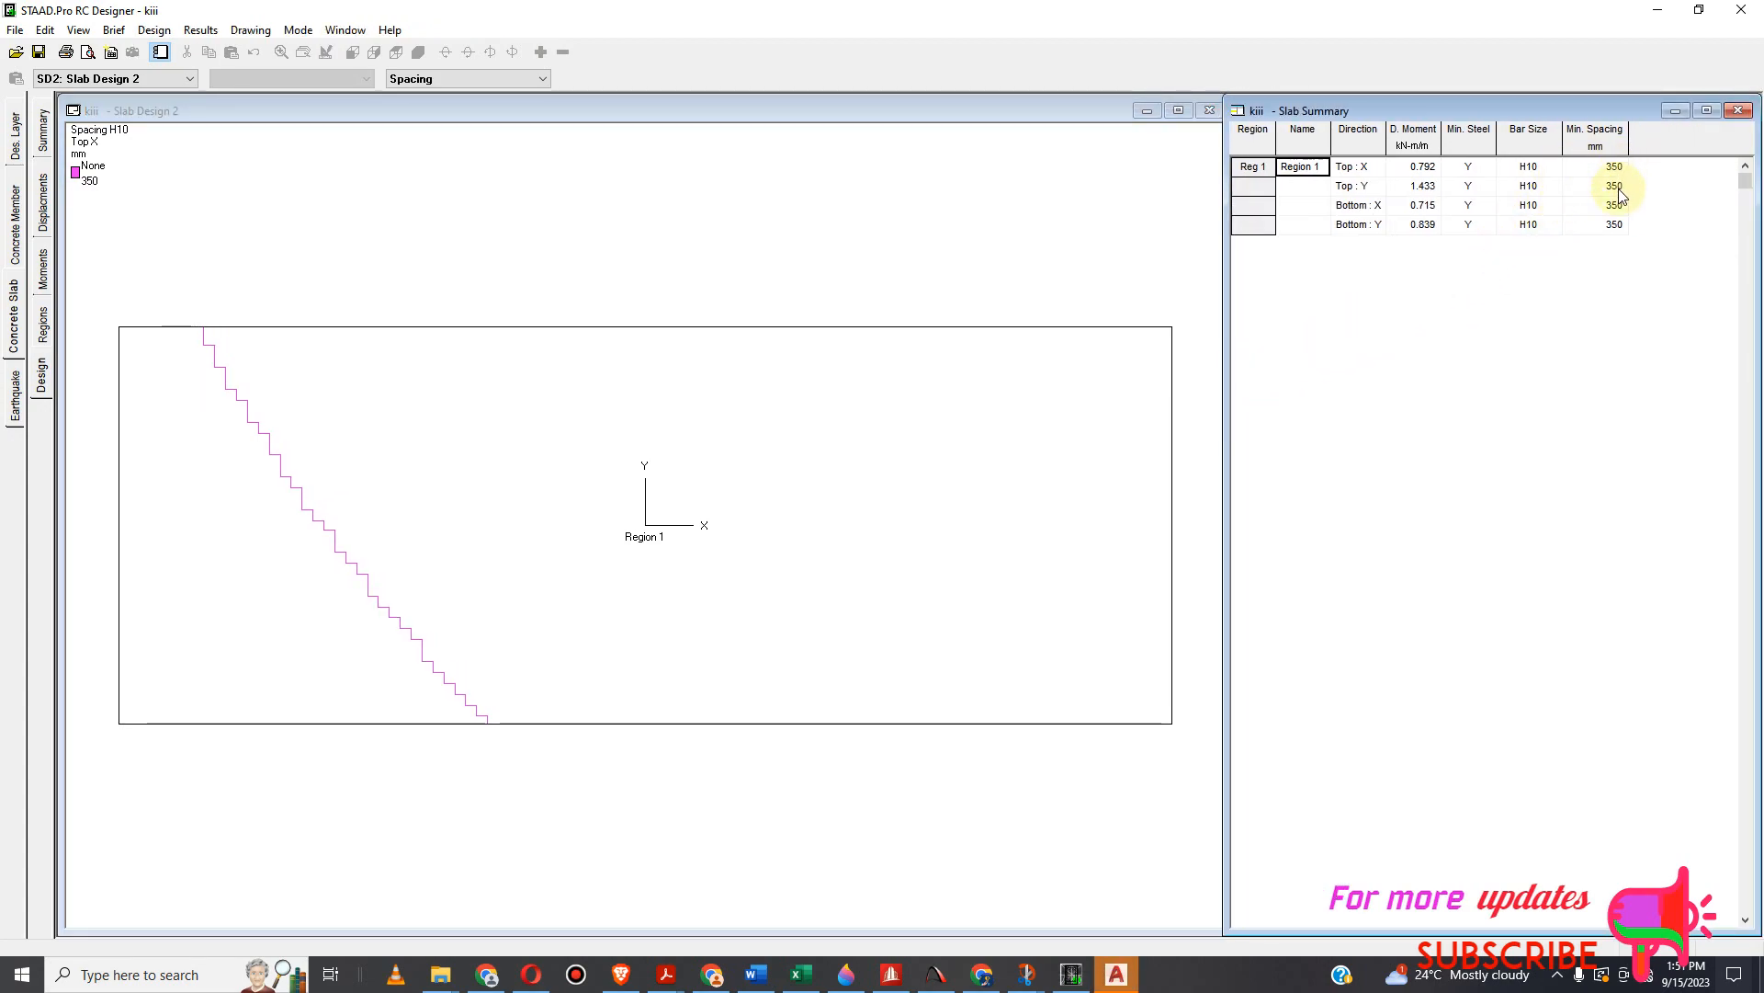
Switch to AutoCAD, dismiss the shortcut warning and open BEAM.dxf as read-only
{"action": "left_click", "coordinate": [1117, 974]}
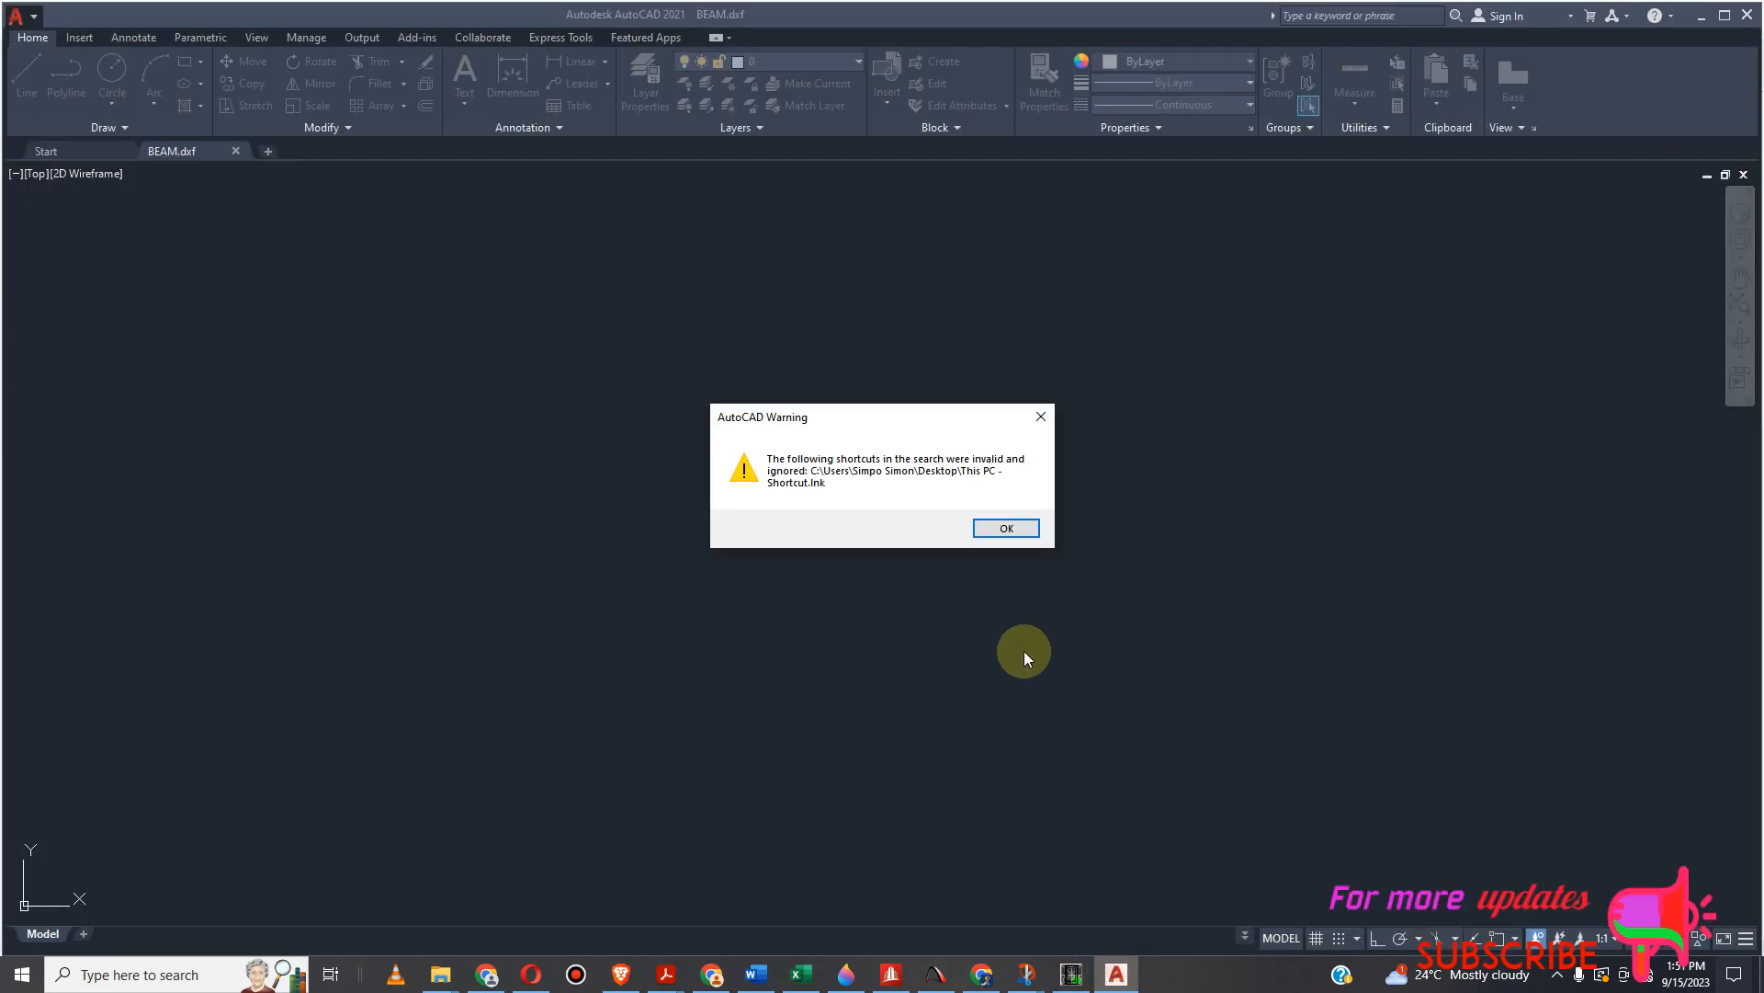
{"action": "left_click", "coordinate": [1011, 532]}
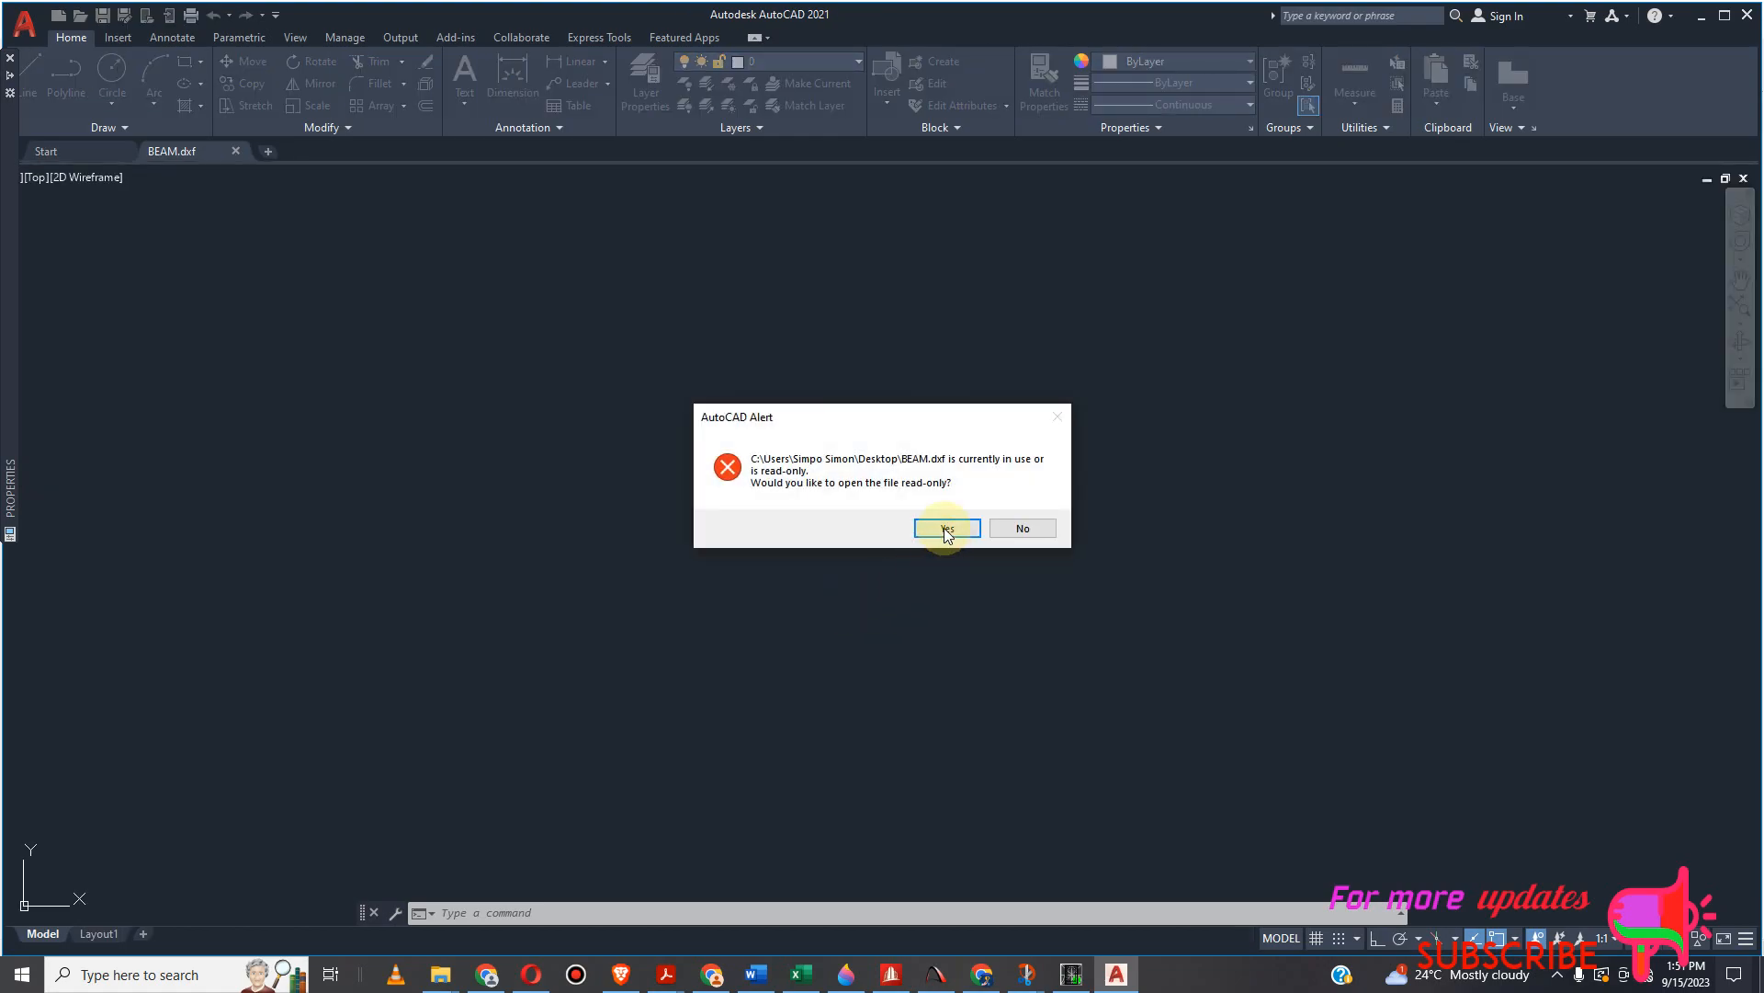
{"action": "left_click", "coordinate": [947, 531]}
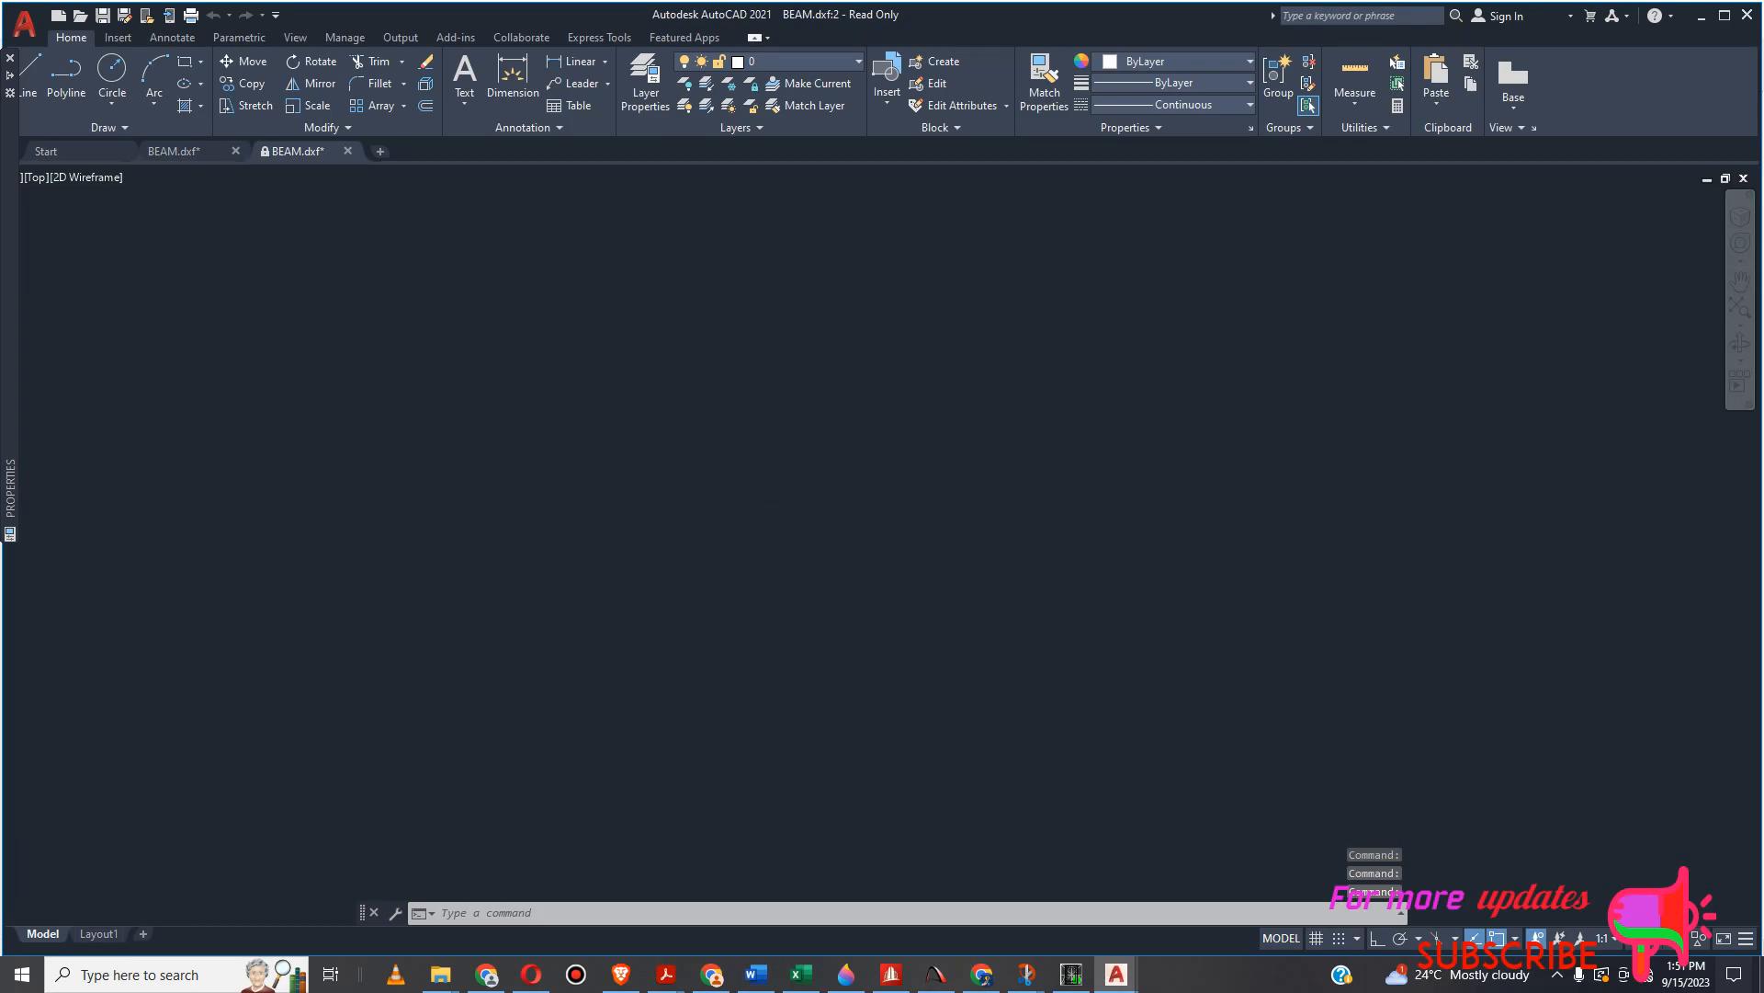
Bring the full exported beam reinforcement drawing into view in model space
{"action": "left_click", "coordinate": [660, 305]}
{"action": "scroll", "coordinate": [791, 395], "scroll_direction": "down", "scroll_amount": 4}
{"action": "left_click", "coordinate": [791, 414]}
{"action": "scroll", "coordinate": [772, 532], "scroll_direction": "down", "scroll_amount": 5}
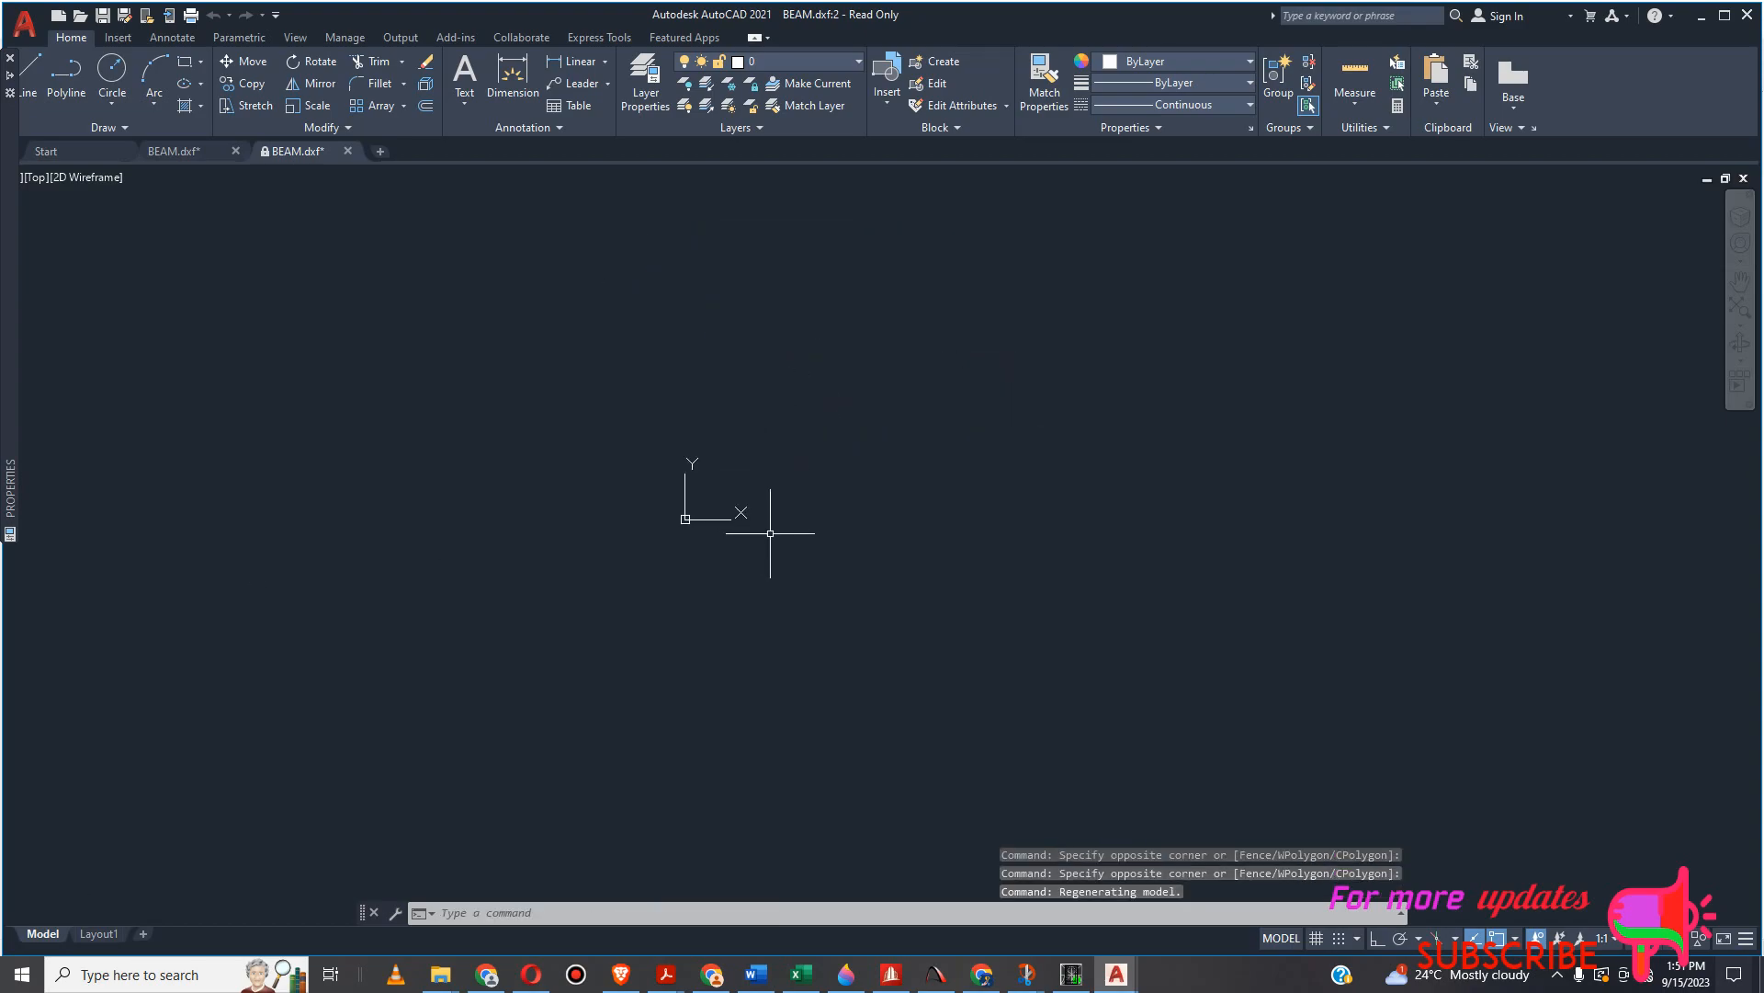
{"action": "scroll", "coordinate": [1236, 521], "scroll_direction": "up", "scroll_amount": 2}
{"action": "scroll", "coordinate": [915, 395], "scroll_direction": "down", "scroll_amount": 8}
{"action": "scroll", "coordinate": [710, 571], "scroll_direction": "down", "scroll_amount": 3}
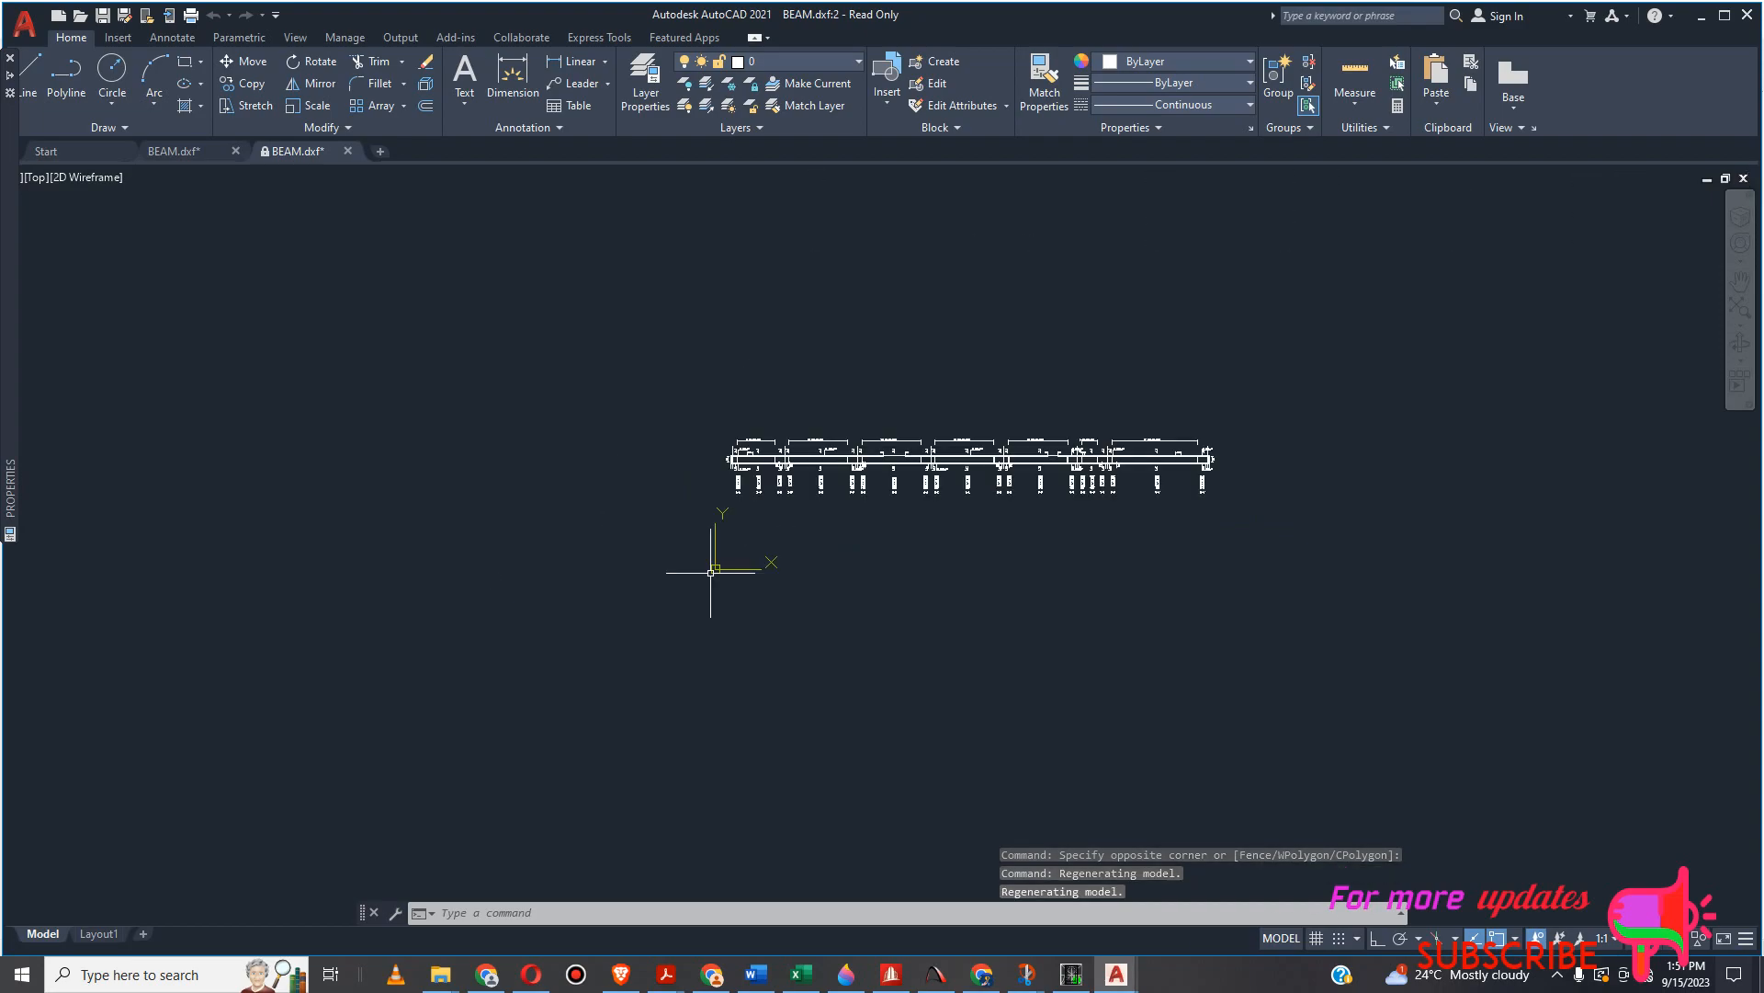
Examine the beam elevation span by span, reading its main bar marks and link labels
{"action": "scroll", "coordinate": [930, 496], "scroll_direction": "up", "scroll_amount": 7}
{"action": "scroll", "coordinate": [956, 460], "scroll_direction": "down", "scroll_amount": 4}
{"action": "scroll", "coordinate": [976, 427], "scroll_direction": "up", "scroll_amount": 3}
{"action": "scroll", "coordinate": [787, 531], "scroll_direction": "up", "scroll_amount": 5}
{"action": "scroll", "coordinate": [799, 531], "scroll_direction": "down", "scroll_amount": 5}
{"action": "scroll", "coordinate": [814, 399], "scroll_direction": "up", "scroll_amount": 4}
{"action": "scroll", "coordinate": [813, 400], "scroll_direction": "down", "scroll_amount": 5}
{"action": "scroll", "coordinate": [433, 424], "scroll_direction": "up", "scroll_amount": 5}
{"action": "scroll", "coordinate": [433, 424], "scroll_direction": "down", "scroll_amount": 5}
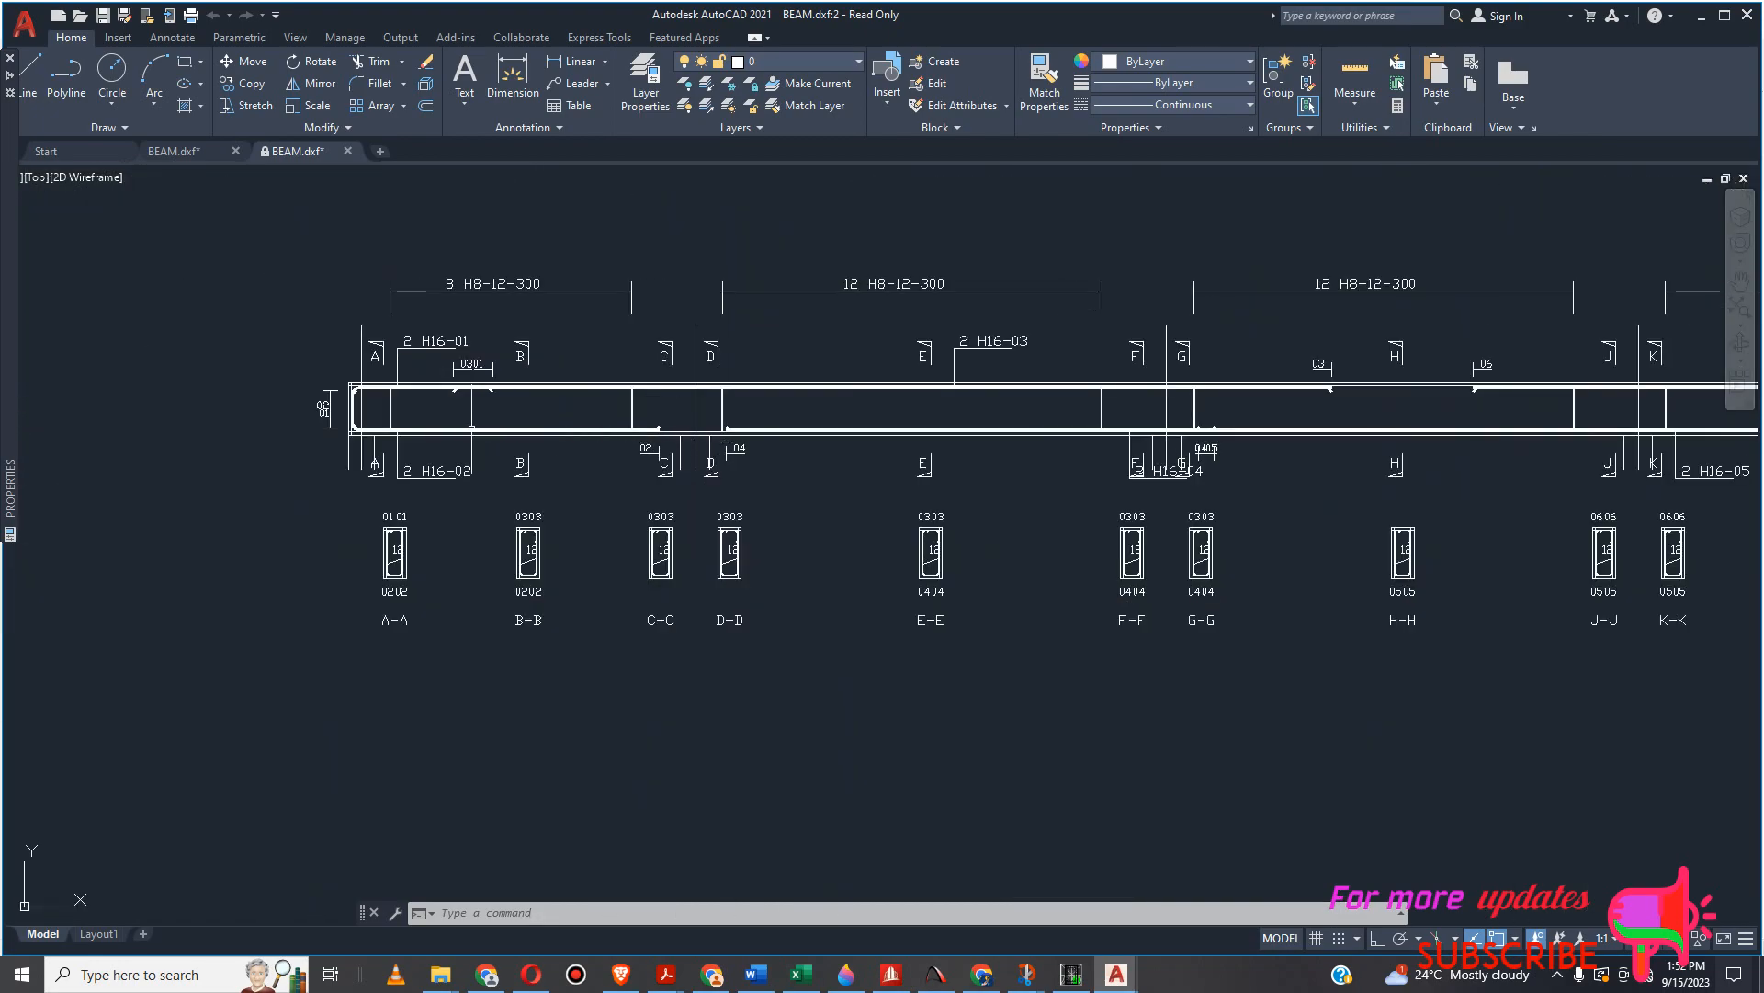
{"action": "scroll", "coordinate": [454, 427], "scroll_direction": "up", "scroll_amount": 5}
{"action": "scroll", "coordinate": [464, 429], "scroll_direction": "down", "scroll_amount": 4}
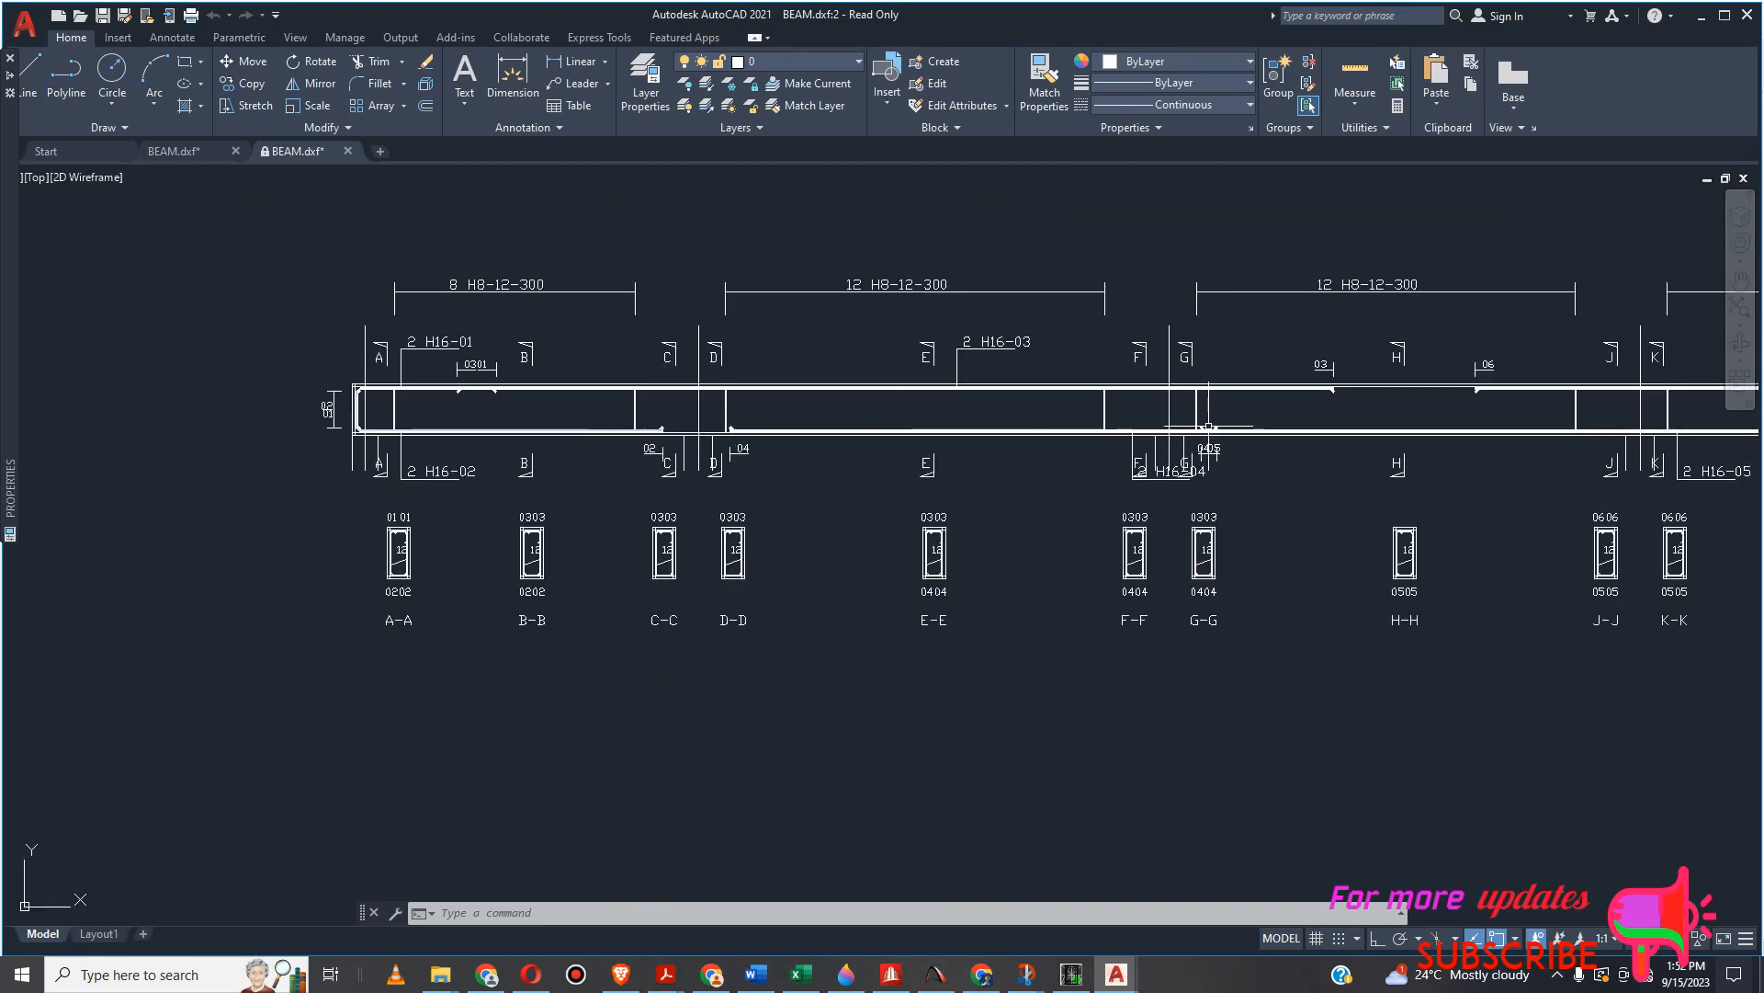
{"action": "scroll", "coordinate": [1209, 427], "scroll_direction": "up", "scroll_amount": 4}
{"action": "scroll", "coordinate": [729, 395], "scroll_direction": "down", "scroll_amount": 4}
{"action": "scroll", "coordinate": [772, 366], "scroll_direction": "down", "scroll_amount": 5}
{"action": "scroll", "coordinate": [985, 371], "scroll_direction": "up", "scroll_amount": 7}
{"action": "scroll", "coordinate": [984, 370], "scroll_direction": "down", "scroll_amount": 2}
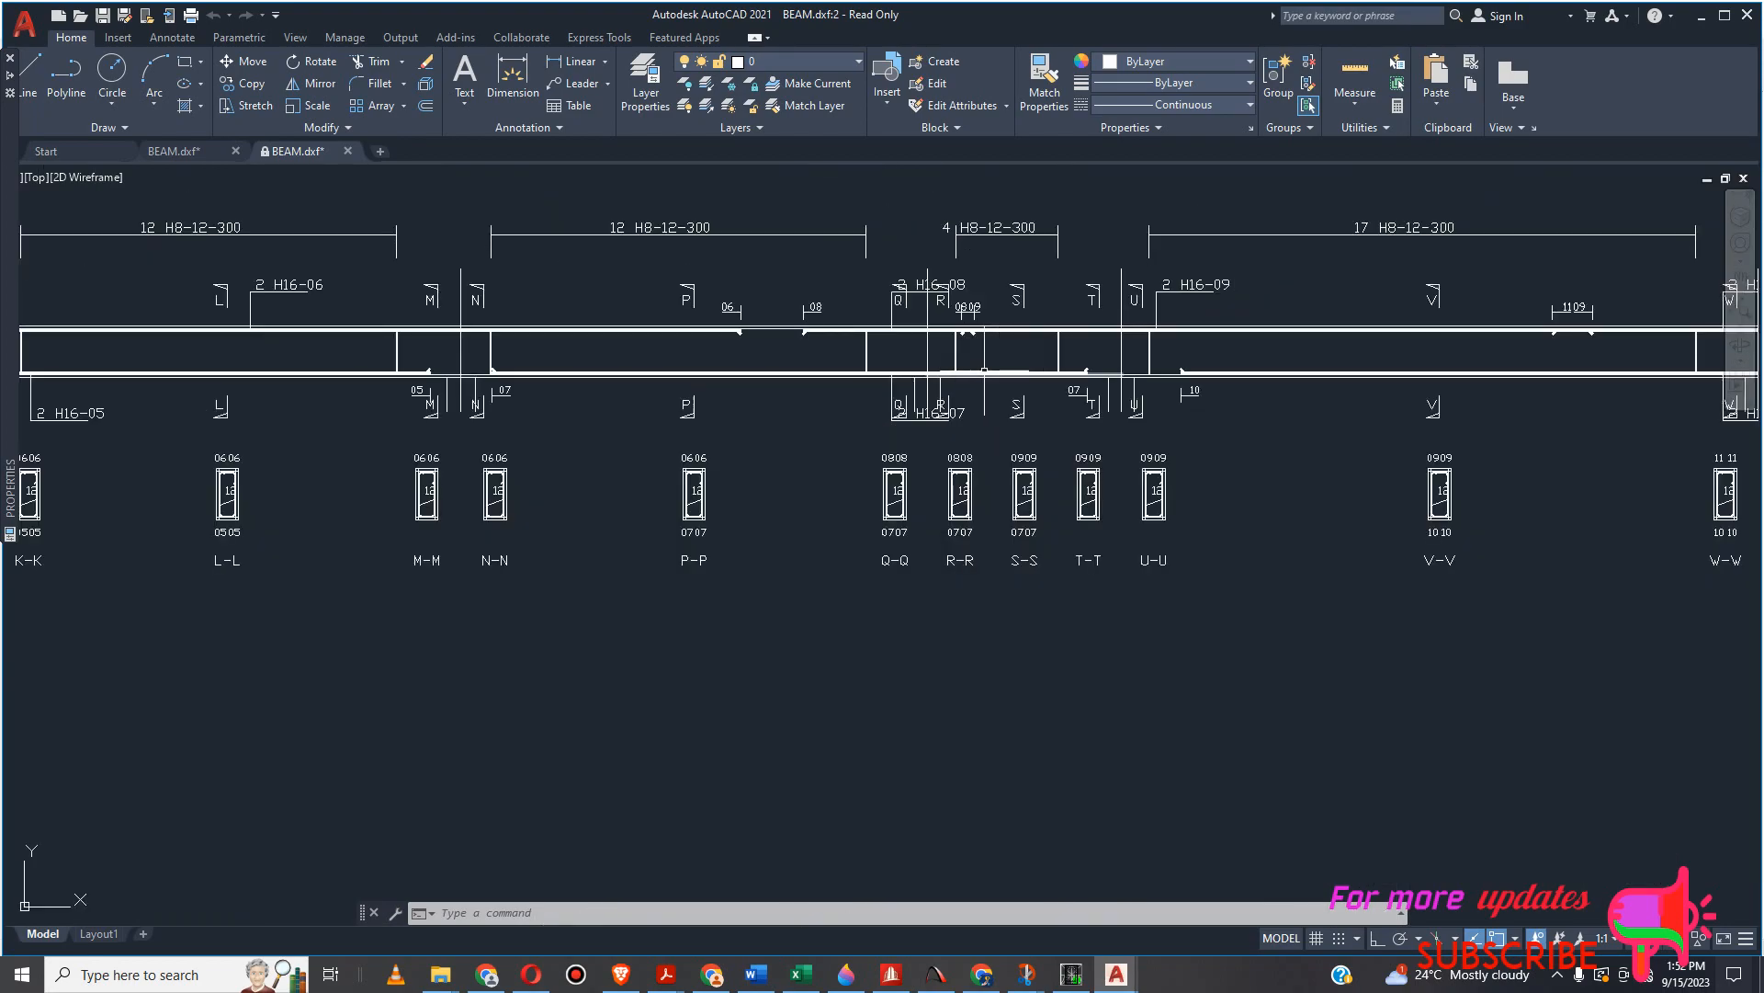
Examine cross-sections Q-Q to U-U and the beam's end span up to section W-W
{"action": "scroll", "coordinate": [1089, 504], "scroll_direction": "up", "scroll_amount": 5}
{"action": "scroll", "coordinate": [892, 444], "scroll_direction": "down", "scroll_amount": 3}
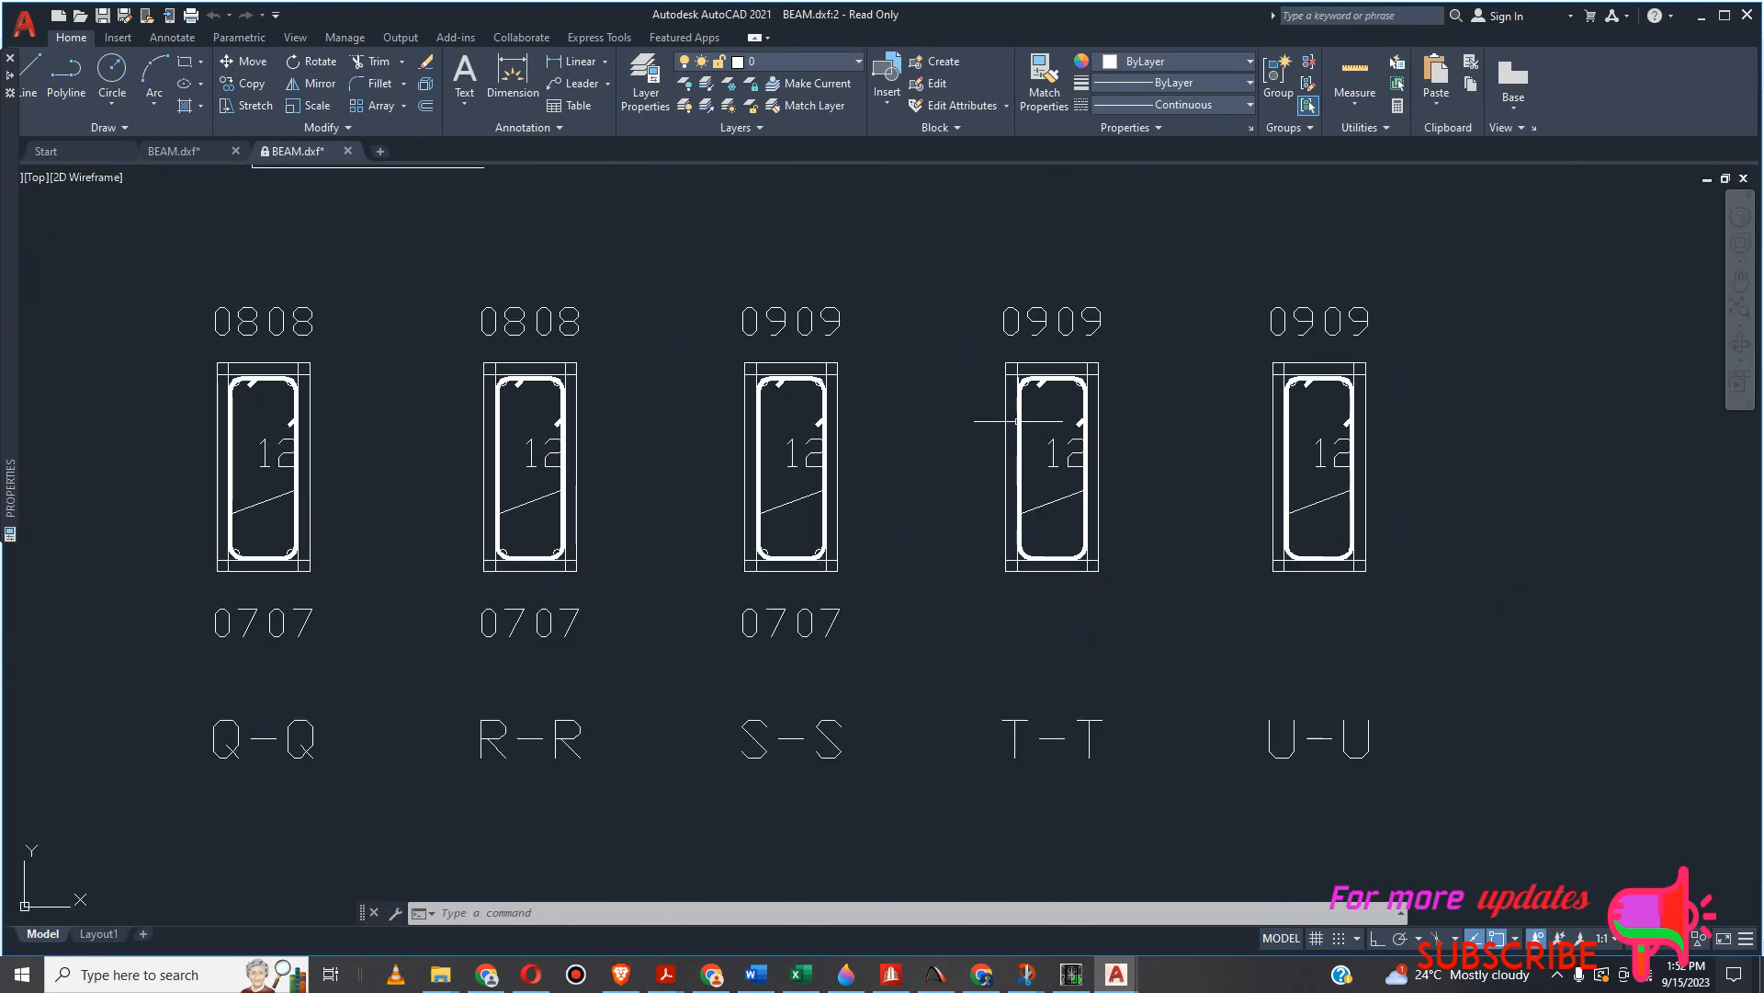
{"action": "scroll", "coordinate": [893, 443], "scroll_direction": "down", "scroll_amount": 4}
{"action": "scroll", "coordinate": [913, 466], "scroll_direction": "up", "scroll_amount": 6}
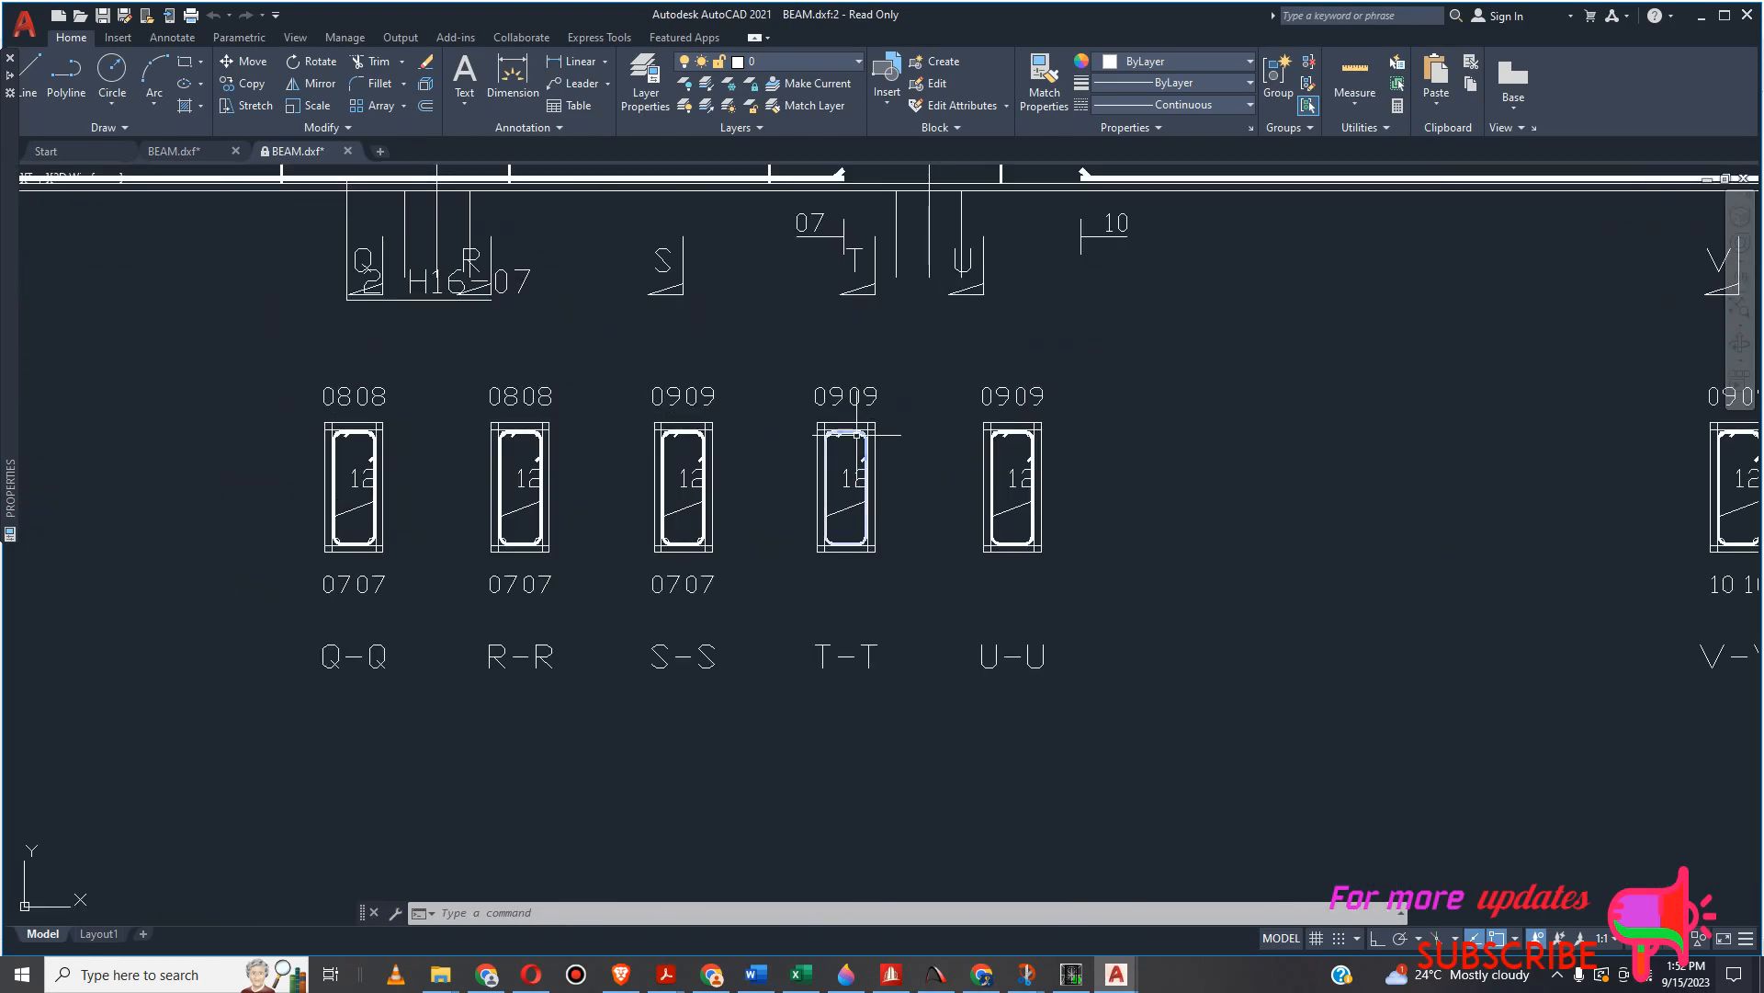
{"action": "scroll", "coordinate": [854, 430], "scroll_direction": "down", "scroll_amount": 5}
{"action": "scroll", "coordinate": [1254, 407], "scroll_direction": "up", "scroll_amount": 3}
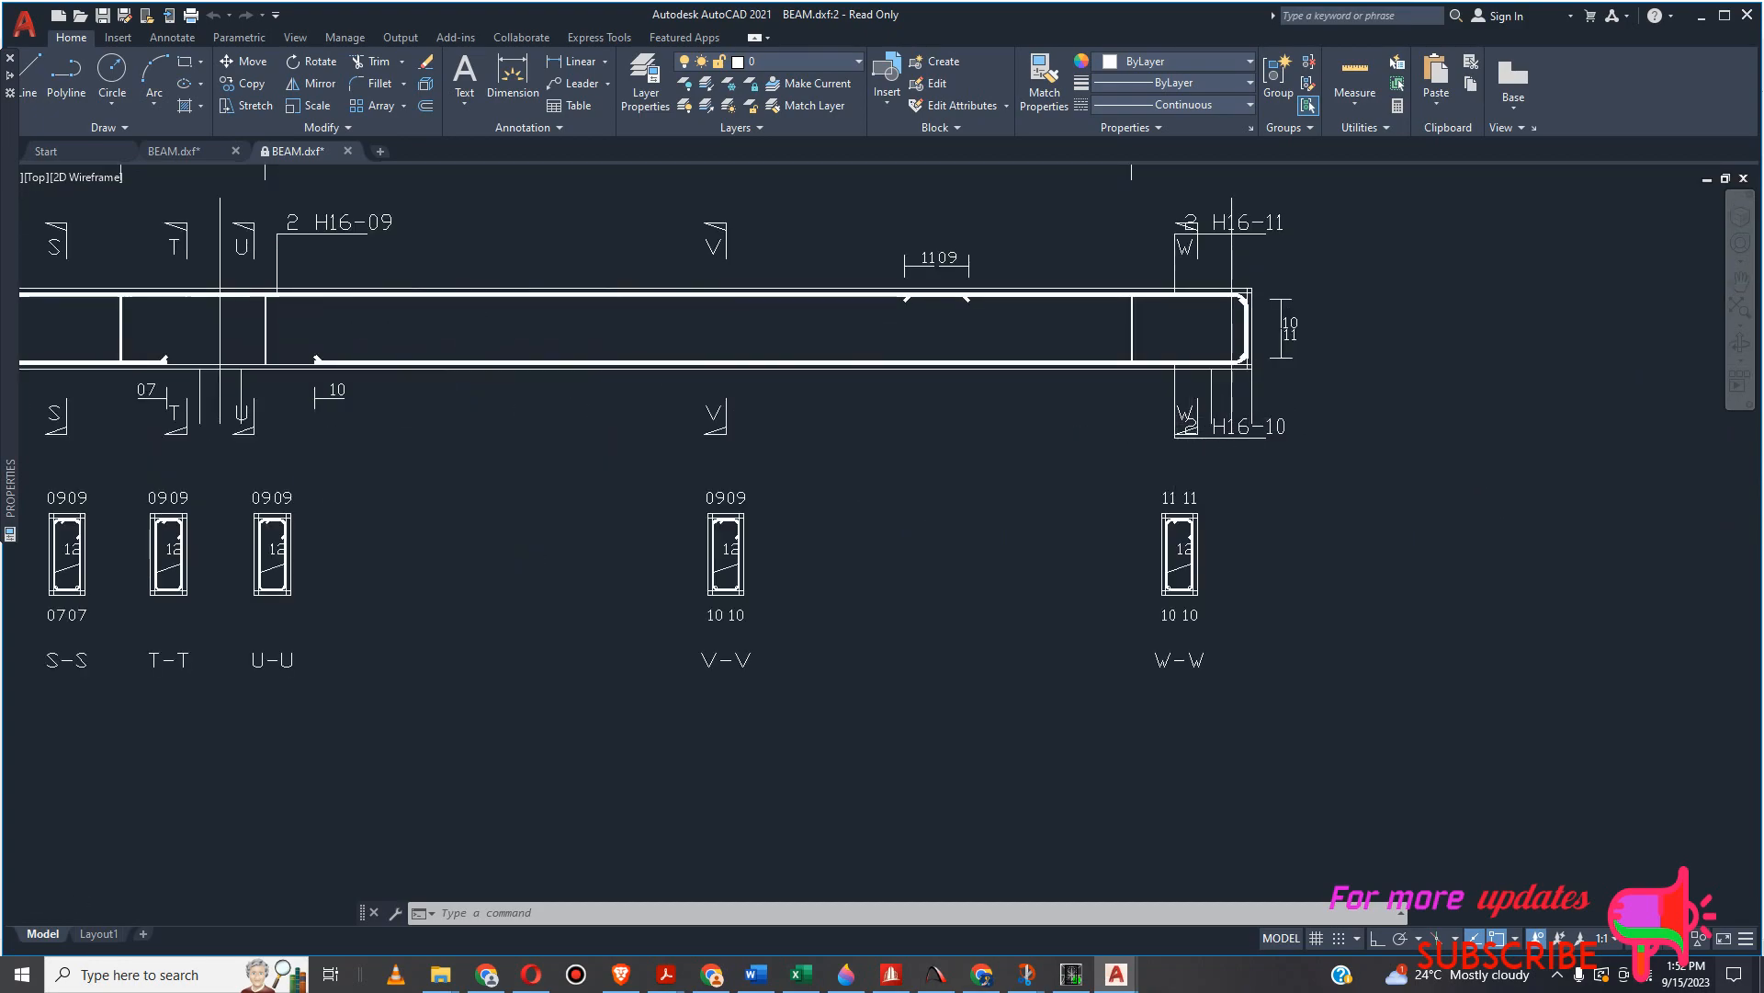
{"action": "scroll", "coordinate": [1194, 372], "scroll_direction": "down", "scroll_amount": 4}
{"action": "scroll", "coordinate": [758, 273], "scroll_direction": "up", "scroll_amount": 6}
{"action": "scroll", "coordinate": [838, 359], "scroll_direction": "down", "scroll_amount": 4}
{"action": "scroll", "coordinate": [847, 367], "scroll_direction": "down", "scroll_amount": 4}
{"action": "scroll", "coordinate": [525, 359], "scroll_direction": "up", "scroll_amount": 5}
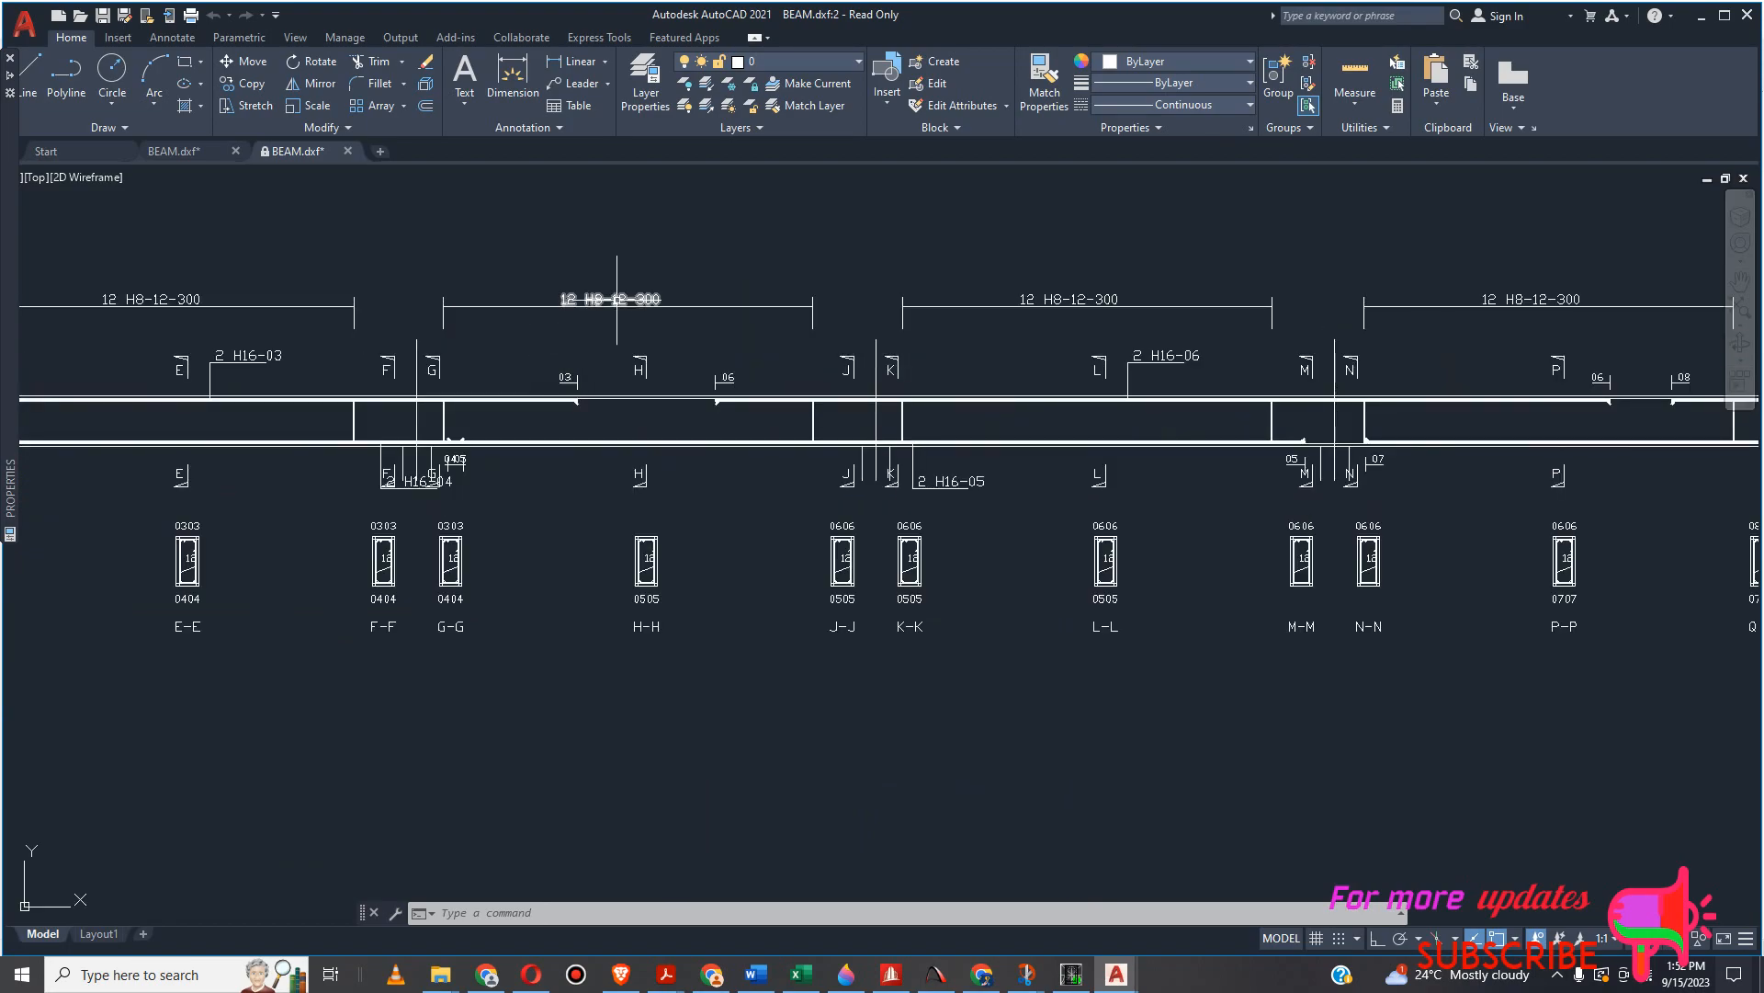
Inspect the bars and links in cross-section B-B, and return to an overview of the beam
{"action": "scroll", "coordinate": [617, 299], "scroll_direction": "up", "scroll_amount": 2}
{"action": "scroll", "coordinate": [642, 330], "scroll_direction": "down", "scroll_amount": 5}
{"action": "scroll", "coordinate": [561, 386], "scroll_direction": "up", "scroll_amount": 4}
{"action": "scroll", "coordinate": [579, 473], "scroll_direction": "up", "scroll_amount": 2}
{"action": "scroll", "coordinate": [579, 473], "scroll_direction": "down", "scroll_amount": 3}
{"action": "scroll", "coordinate": [760, 591], "scroll_direction": "up", "scroll_amount": 6}
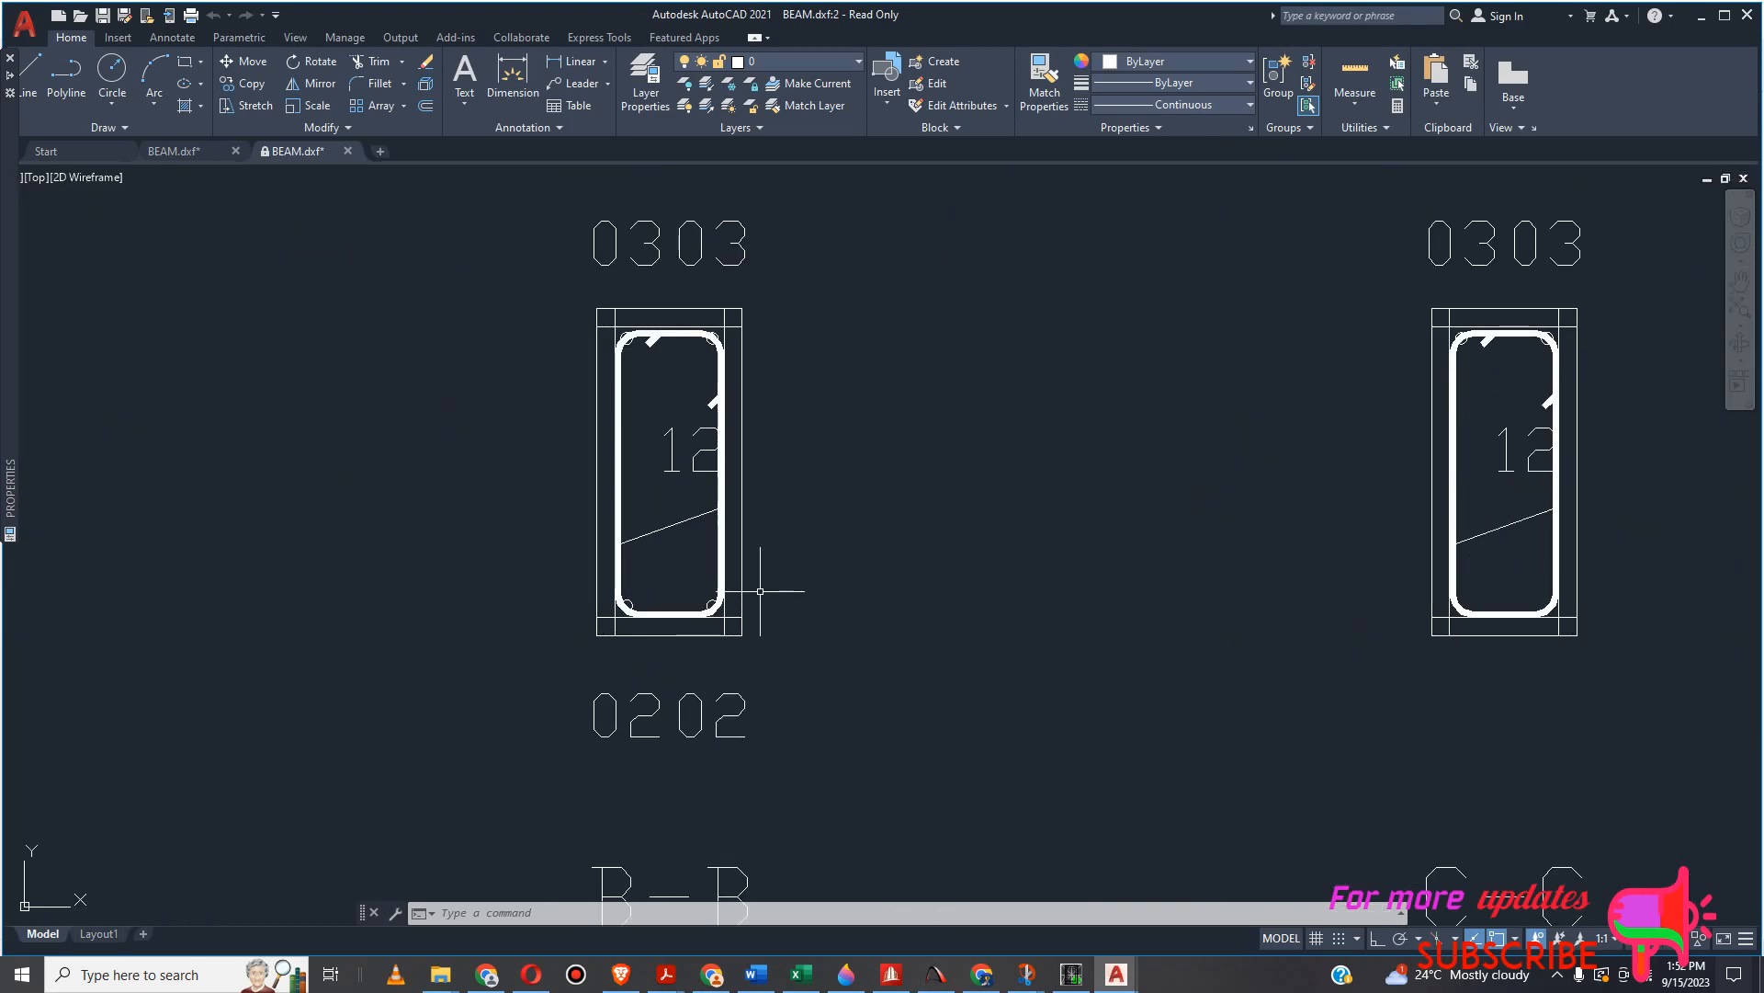
{"action": "scroll", "coordinate": [760, 590], "scroll_direction": "down", "scroll_amount": 6}
{"action": "scroll", "coordinate": [644, 515], "scroll_direction": "up", "scroll_amount": 4}
{"action": "scroll", "coordinate": [588, 478], "scroll_direction": "down", "scroll_amount": 3}
{"action": "scroll", "coordinate": [588, 478], "scroll_direction": "up", "scroll_amount": 3}
{"action": "scroll", "coordinate": [735, 368], "scroll_direction": "down", "scroll_amount": 2}
{"action": "scroll", "coordinate": [787, 481], "scroll_direction": "up", "scroll_amount": 4}
{"action": "scroll", "coordinate": [788, 480], "scroll_direction": "down", "scroll_amount": 4}
{"action": "scroll", "coordinate": [831, 501], "scroll_direction": "down", "scroll_amount": 4}
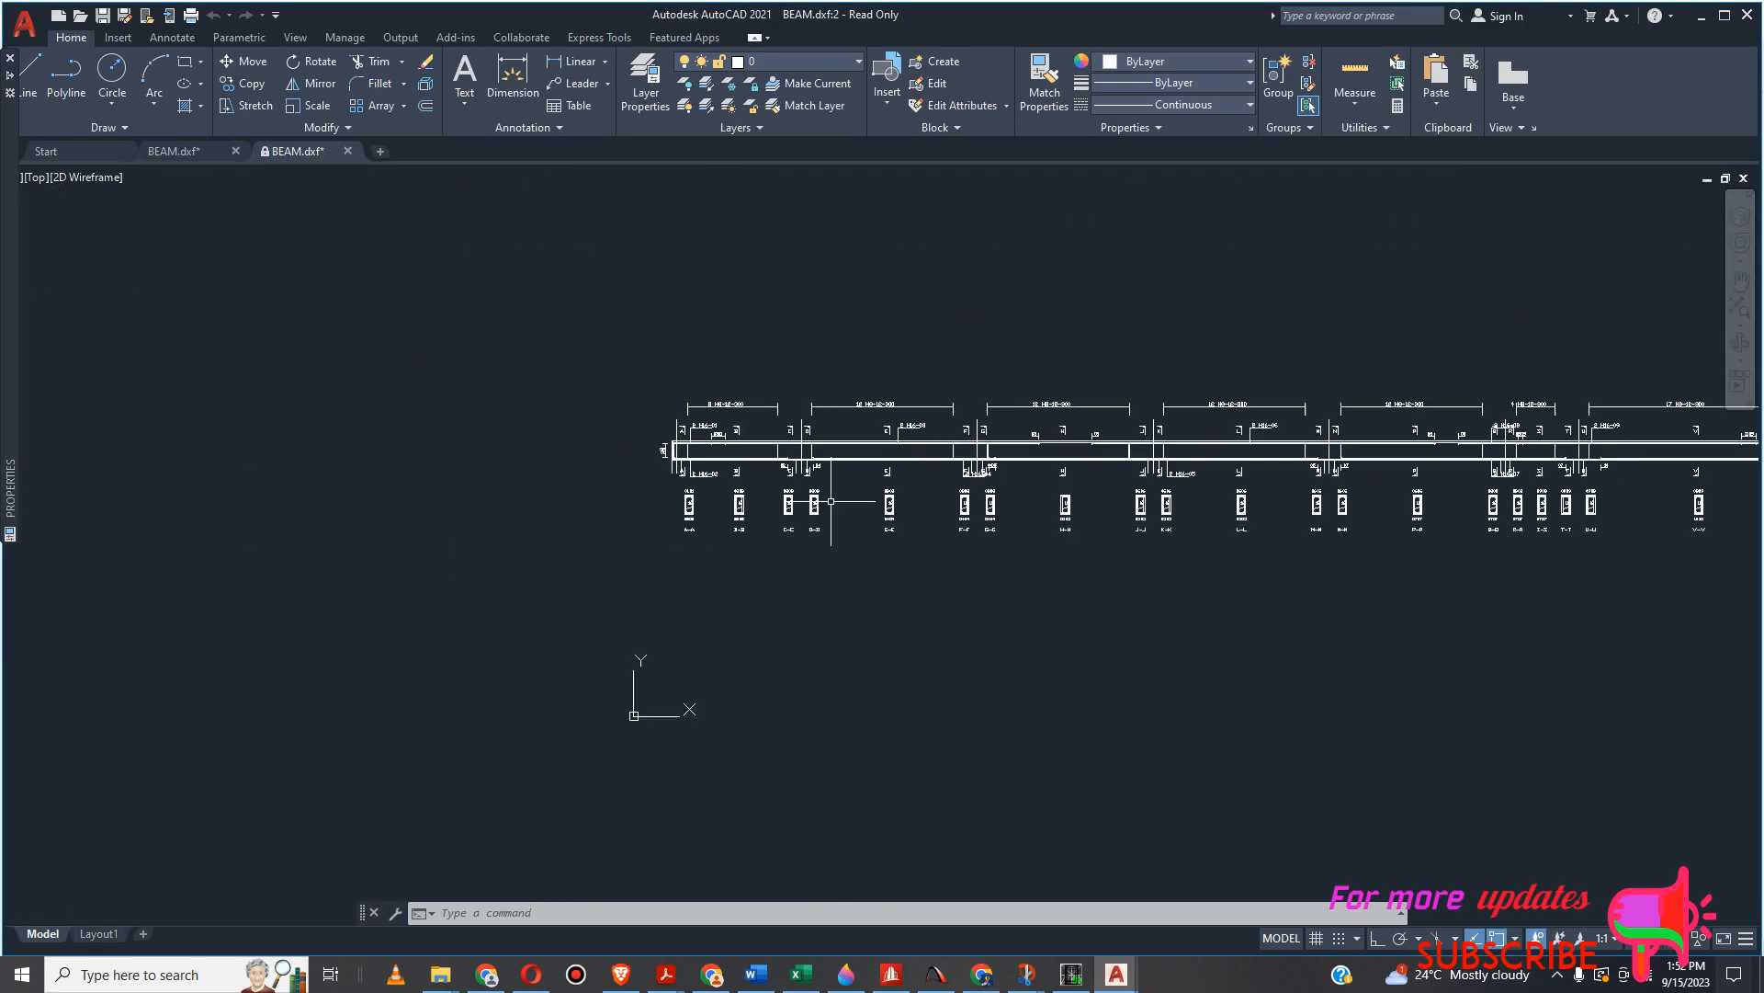
Examine the row of beam cross-sections from L-L to V-V and their bar marks
{"action": "scroll", "coordinate": [831, 501], "scroll_direction": "down", "scroll_amount": 1}
{"action": "scroll", "coordinate": [1305, 559], "scroll_direction": "up", "scroll_amount": 6}
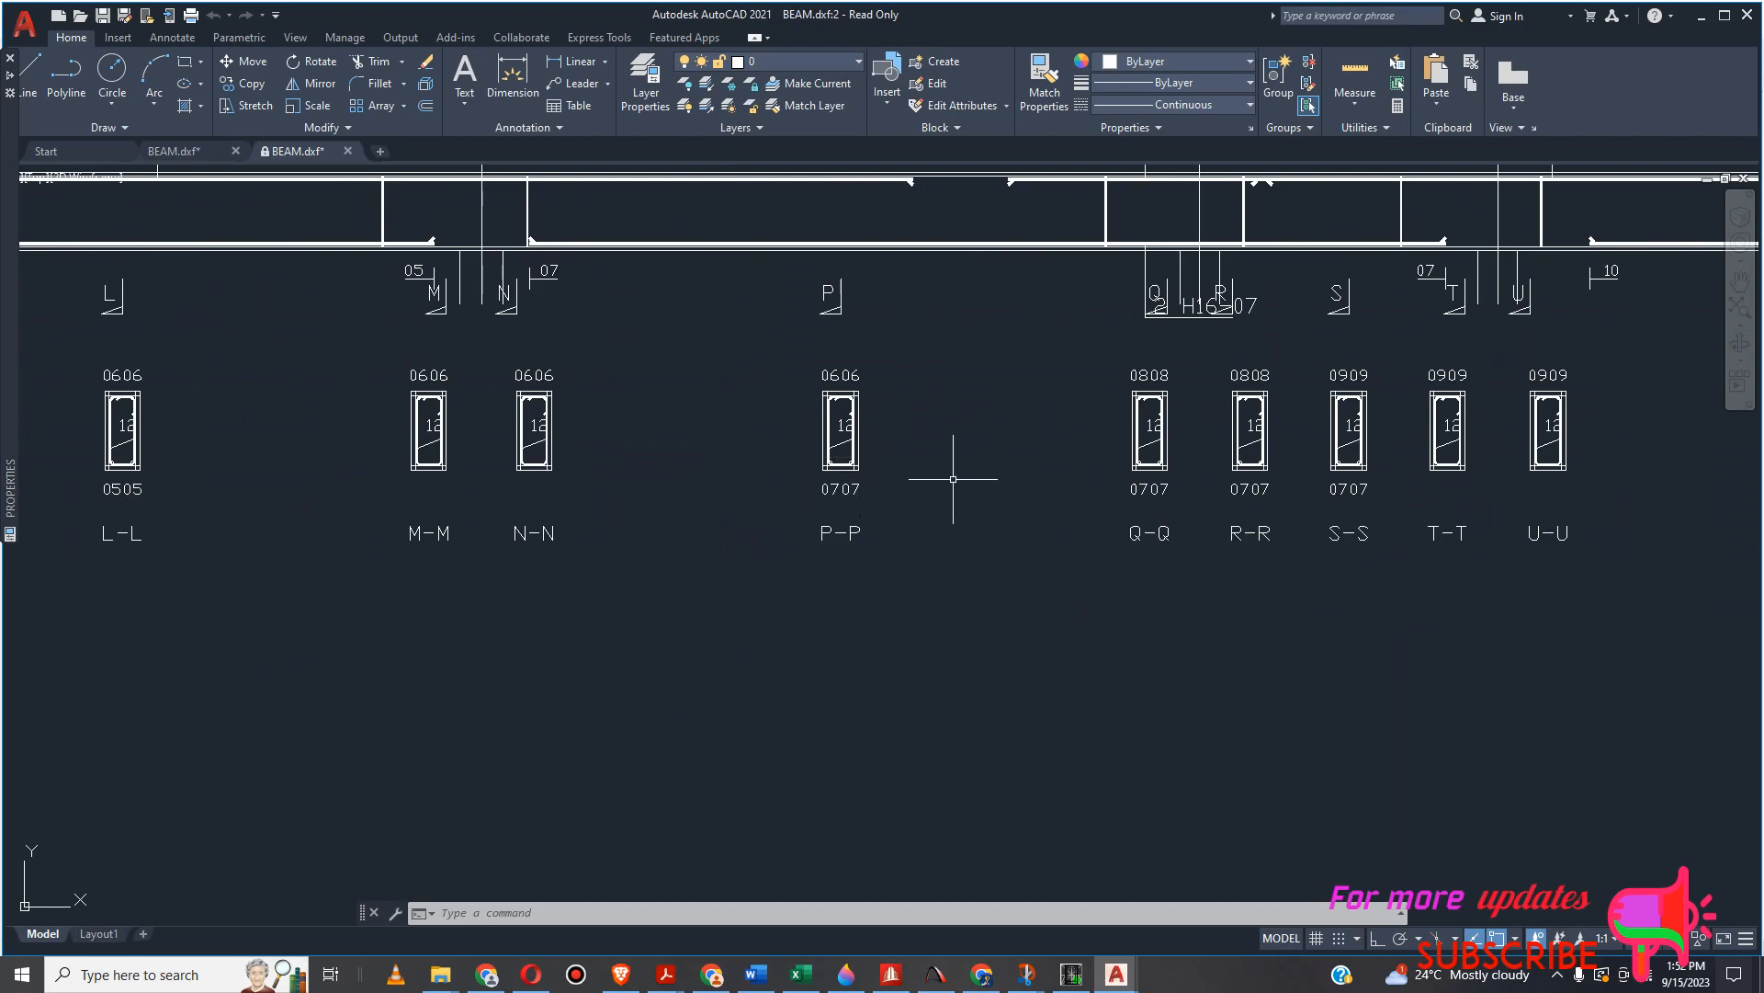
{"action": "scroll", "coordinate": [1208, 444], "scroll_direction": "up", "scroll_amount": 3}
{"action": "scroll", "coordinate": [736, 396], "scroll_direction": "down", "scroll_amount": 4}
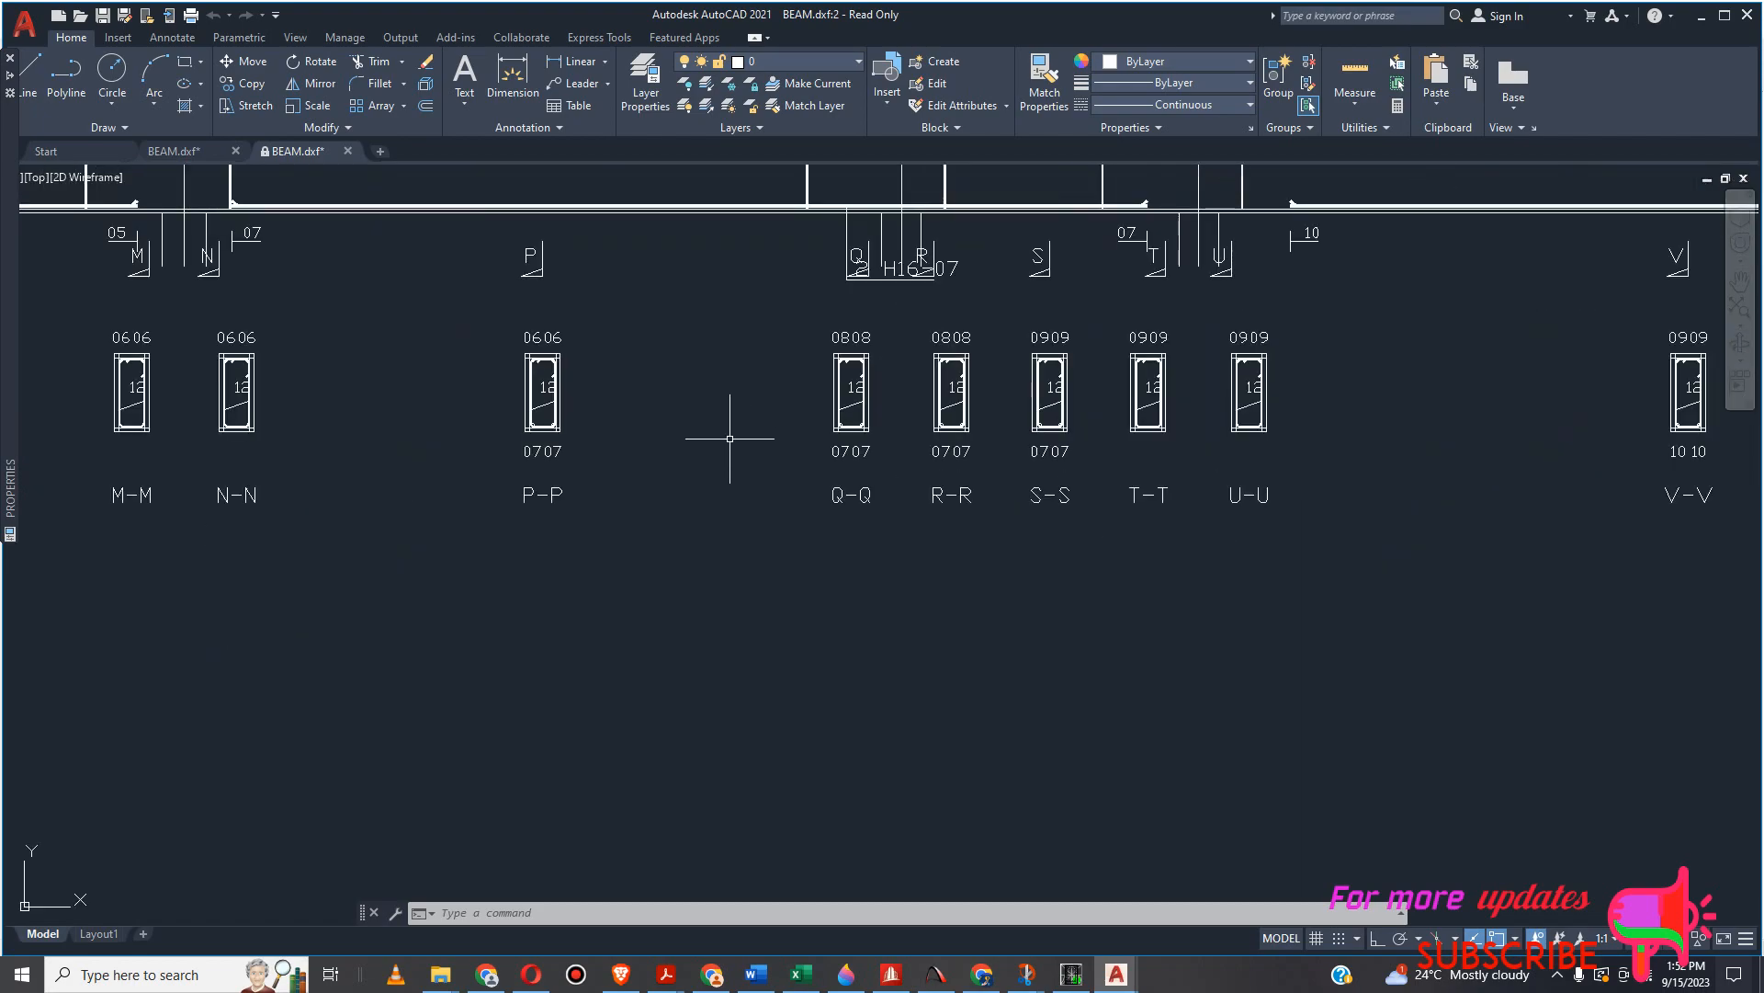
Switch to STAAD.Pro RC Designer and rerun the concrete slab design of Slab Design 2 with the SLAB brief
{"action": "left_click", "coordinate": [1072, 973]}
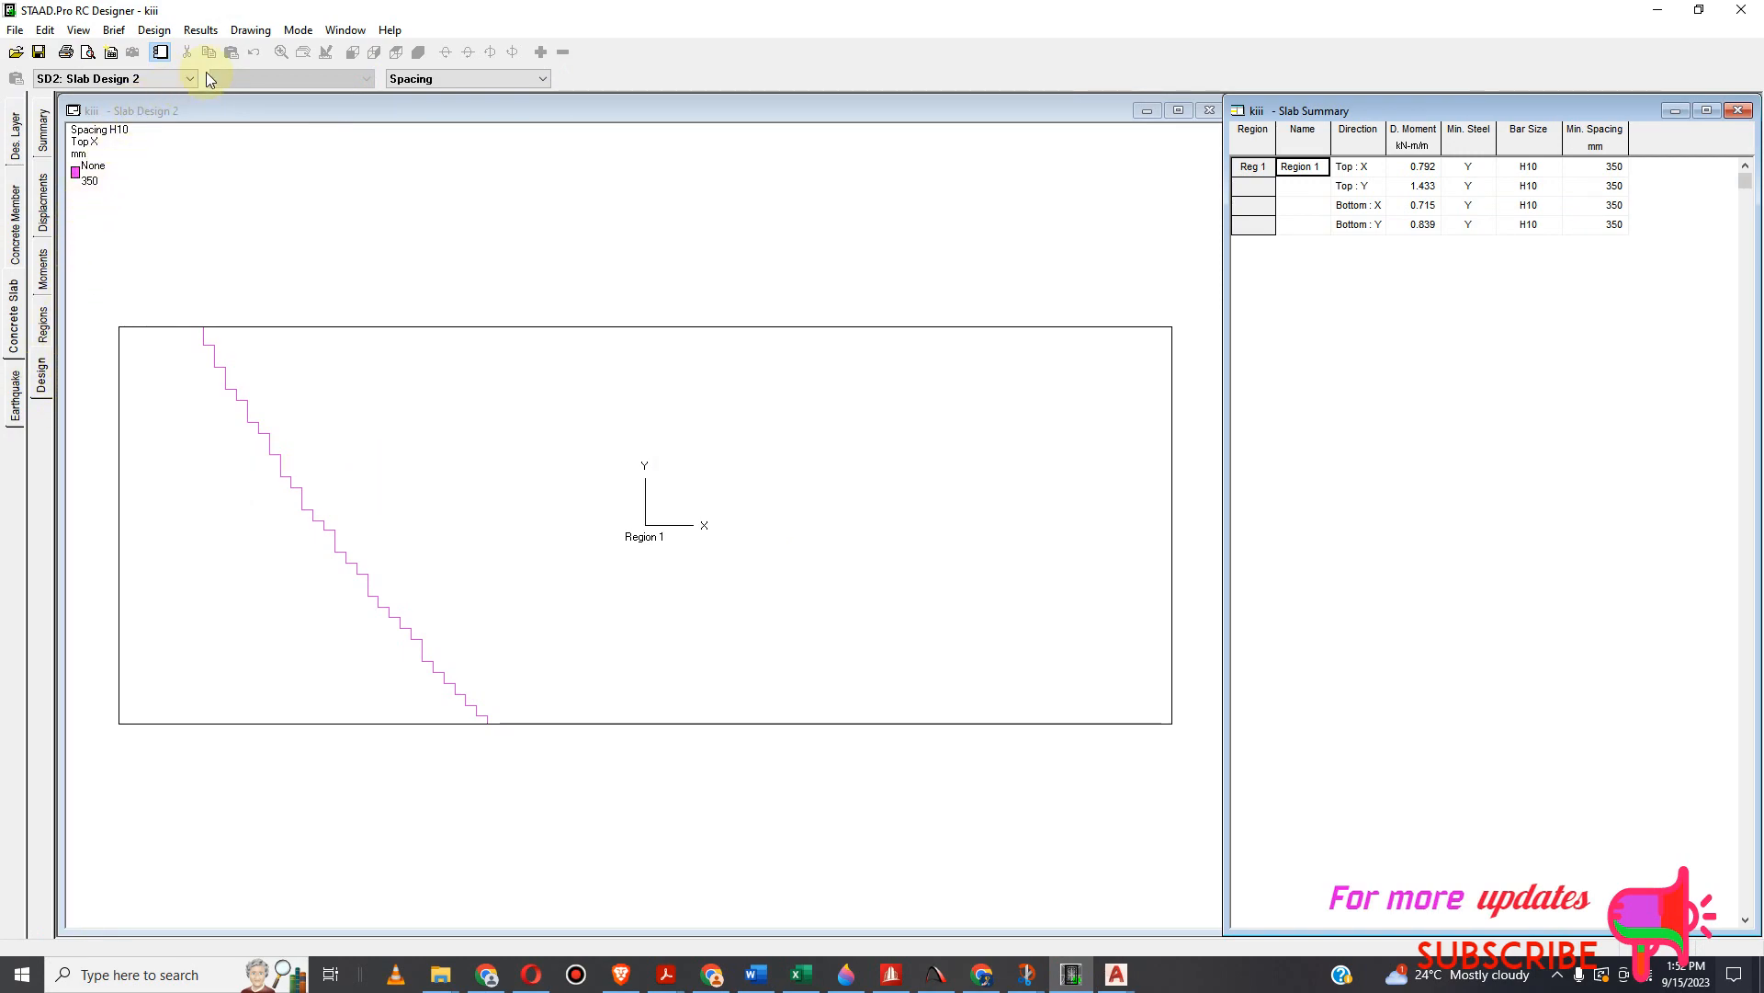
{"action": "left_click", "coordinate": [252, 32]}
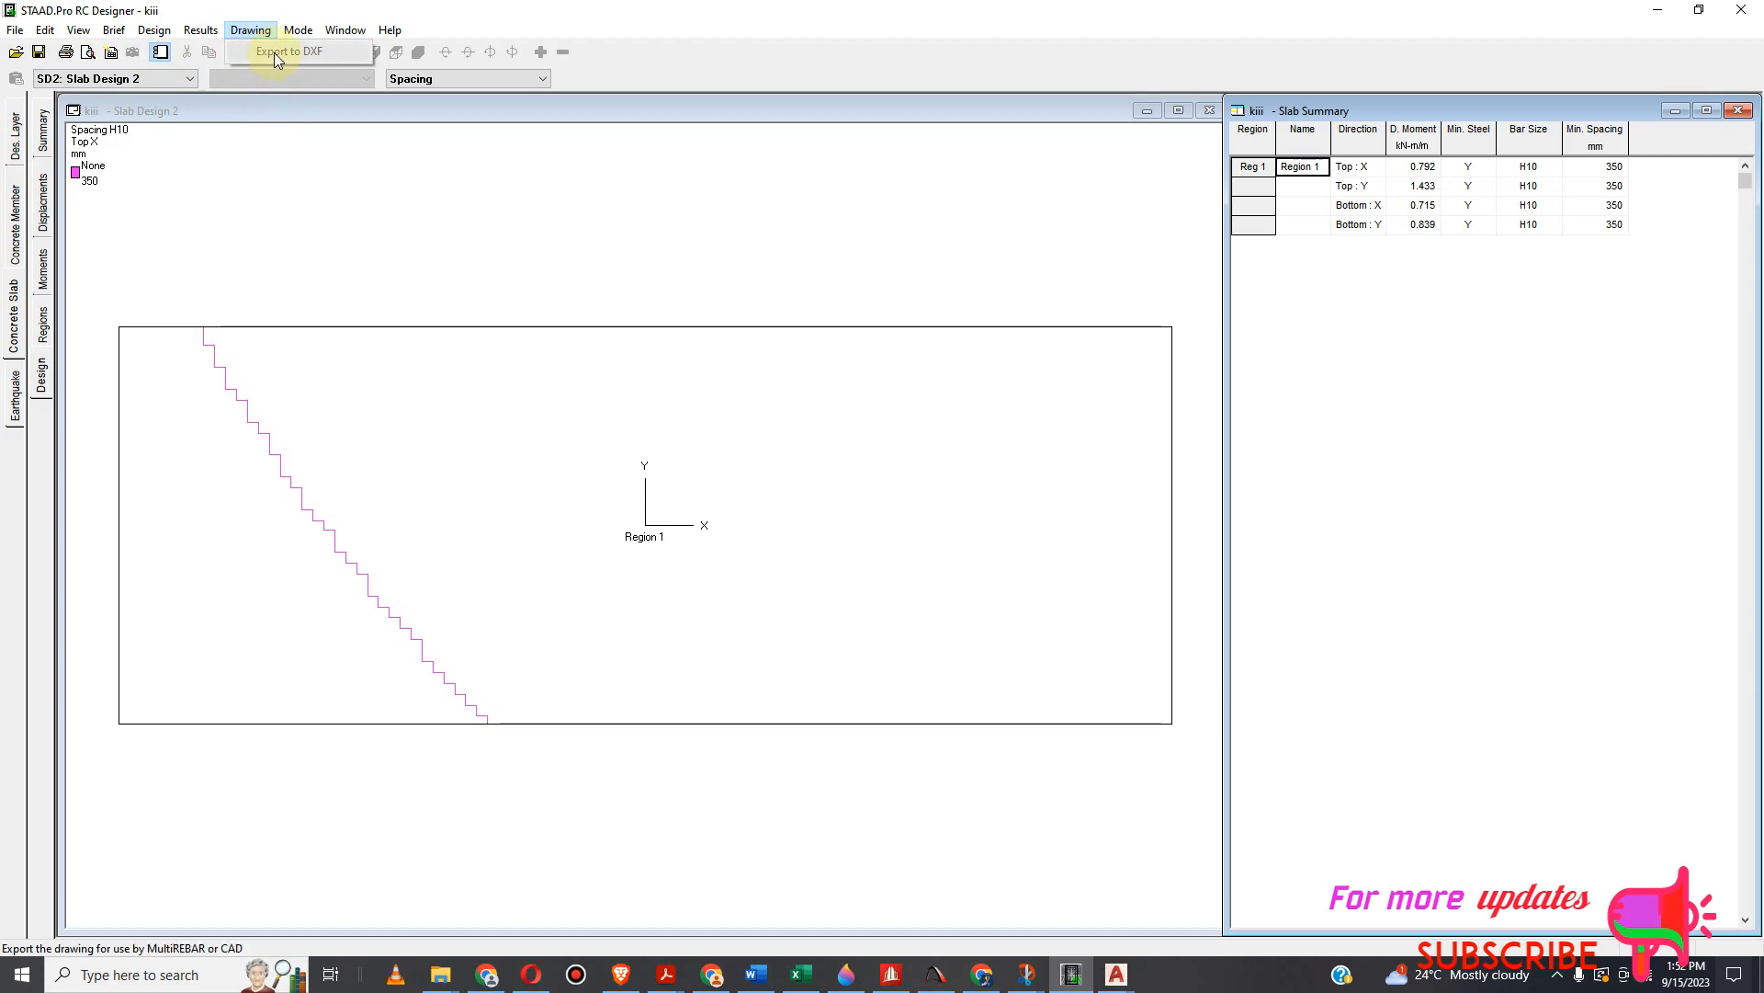
{"action": "left_click", "coordinate": [1467, 204]}
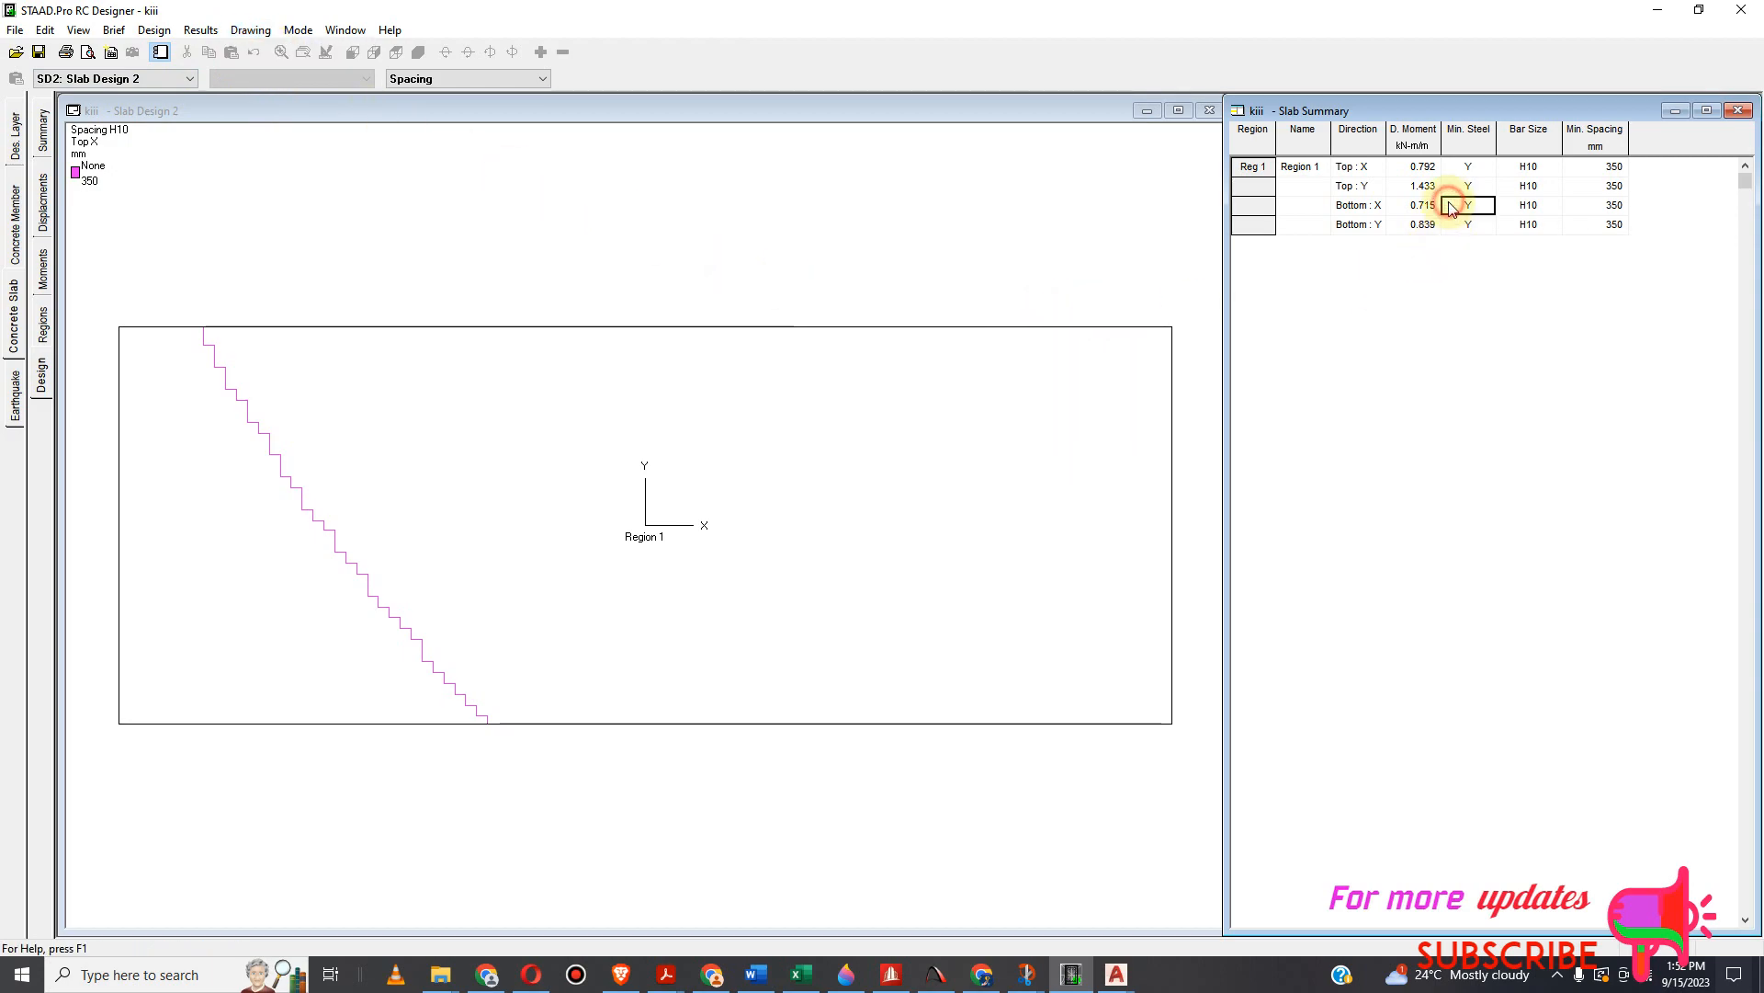
{"action": "left_click", "coordinate": [1541, 187]}
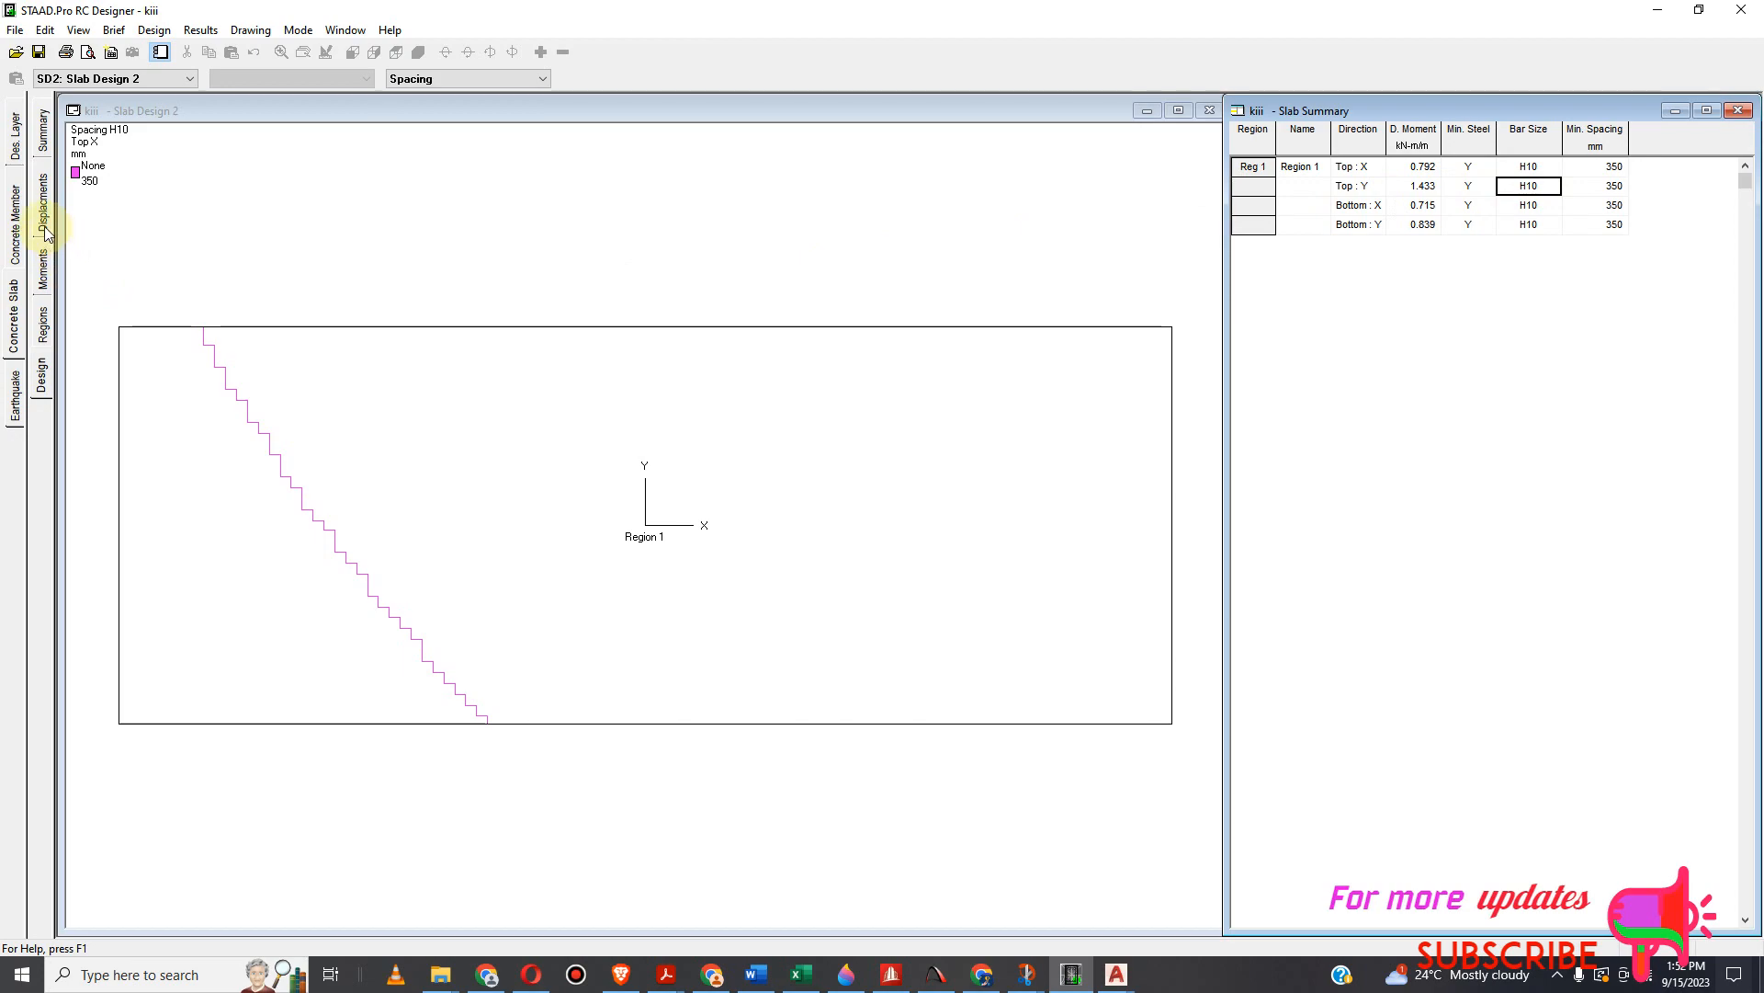
{"action": "left_click", "coordinate": [12, 317]}
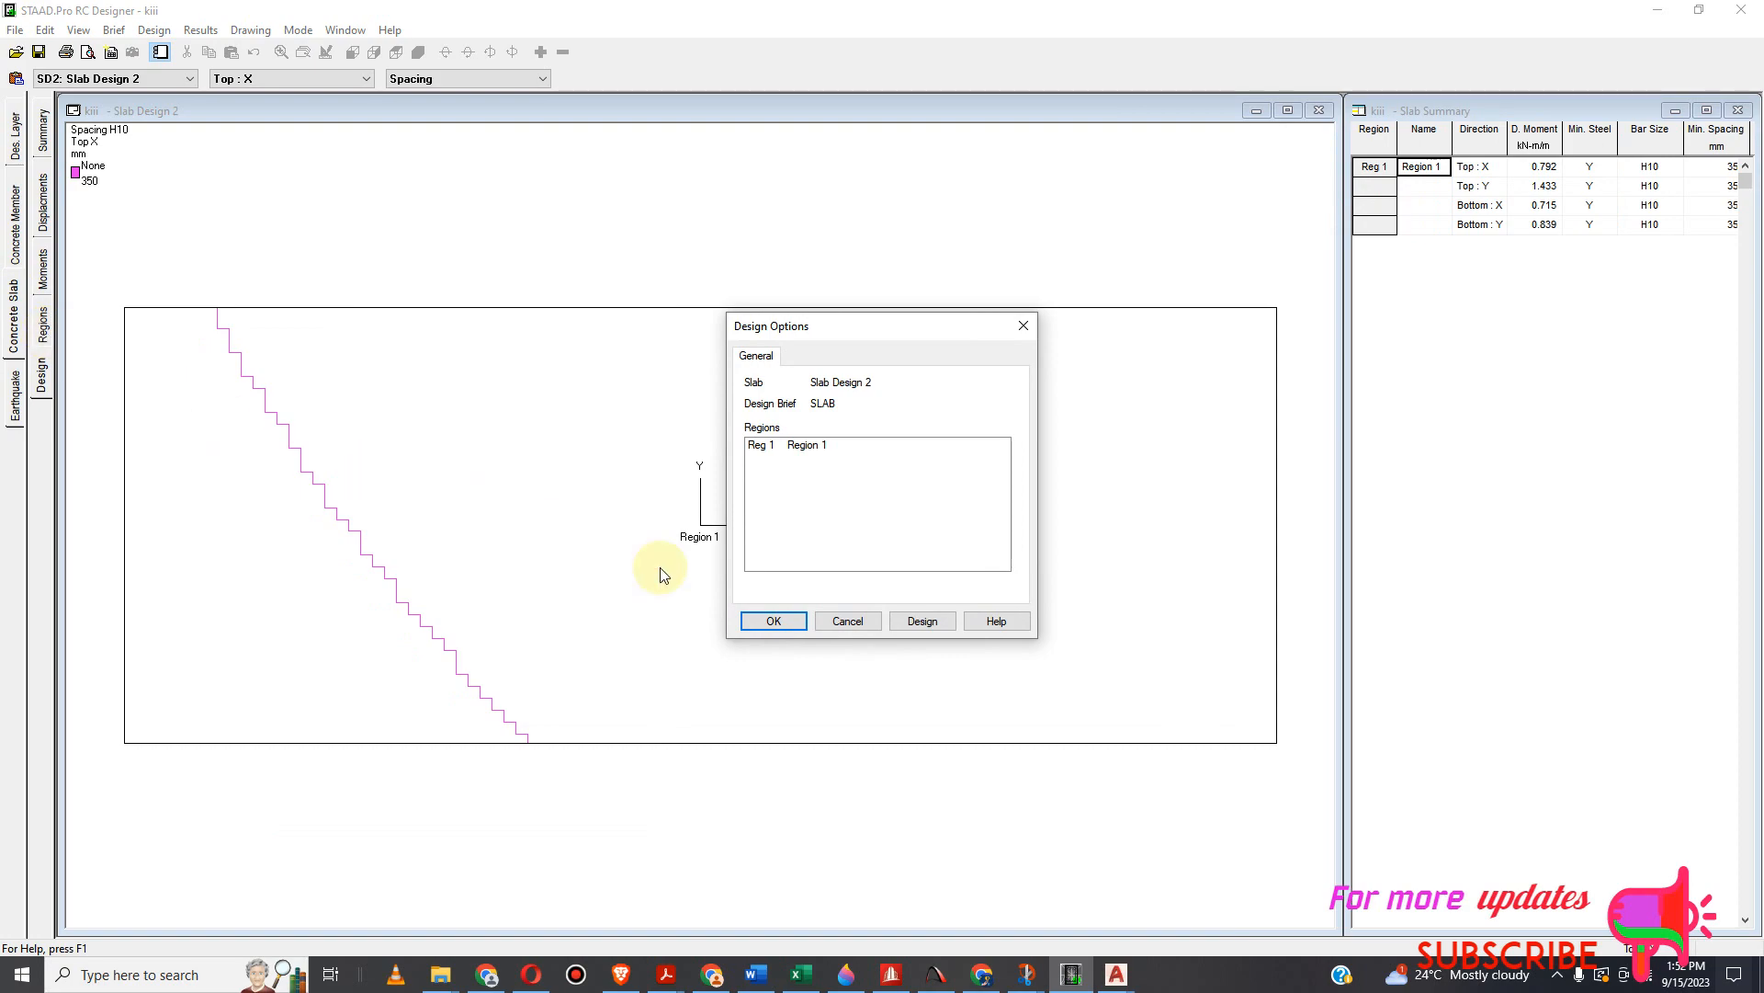
{"action": "left_click", "coordinate": [920, 623]}
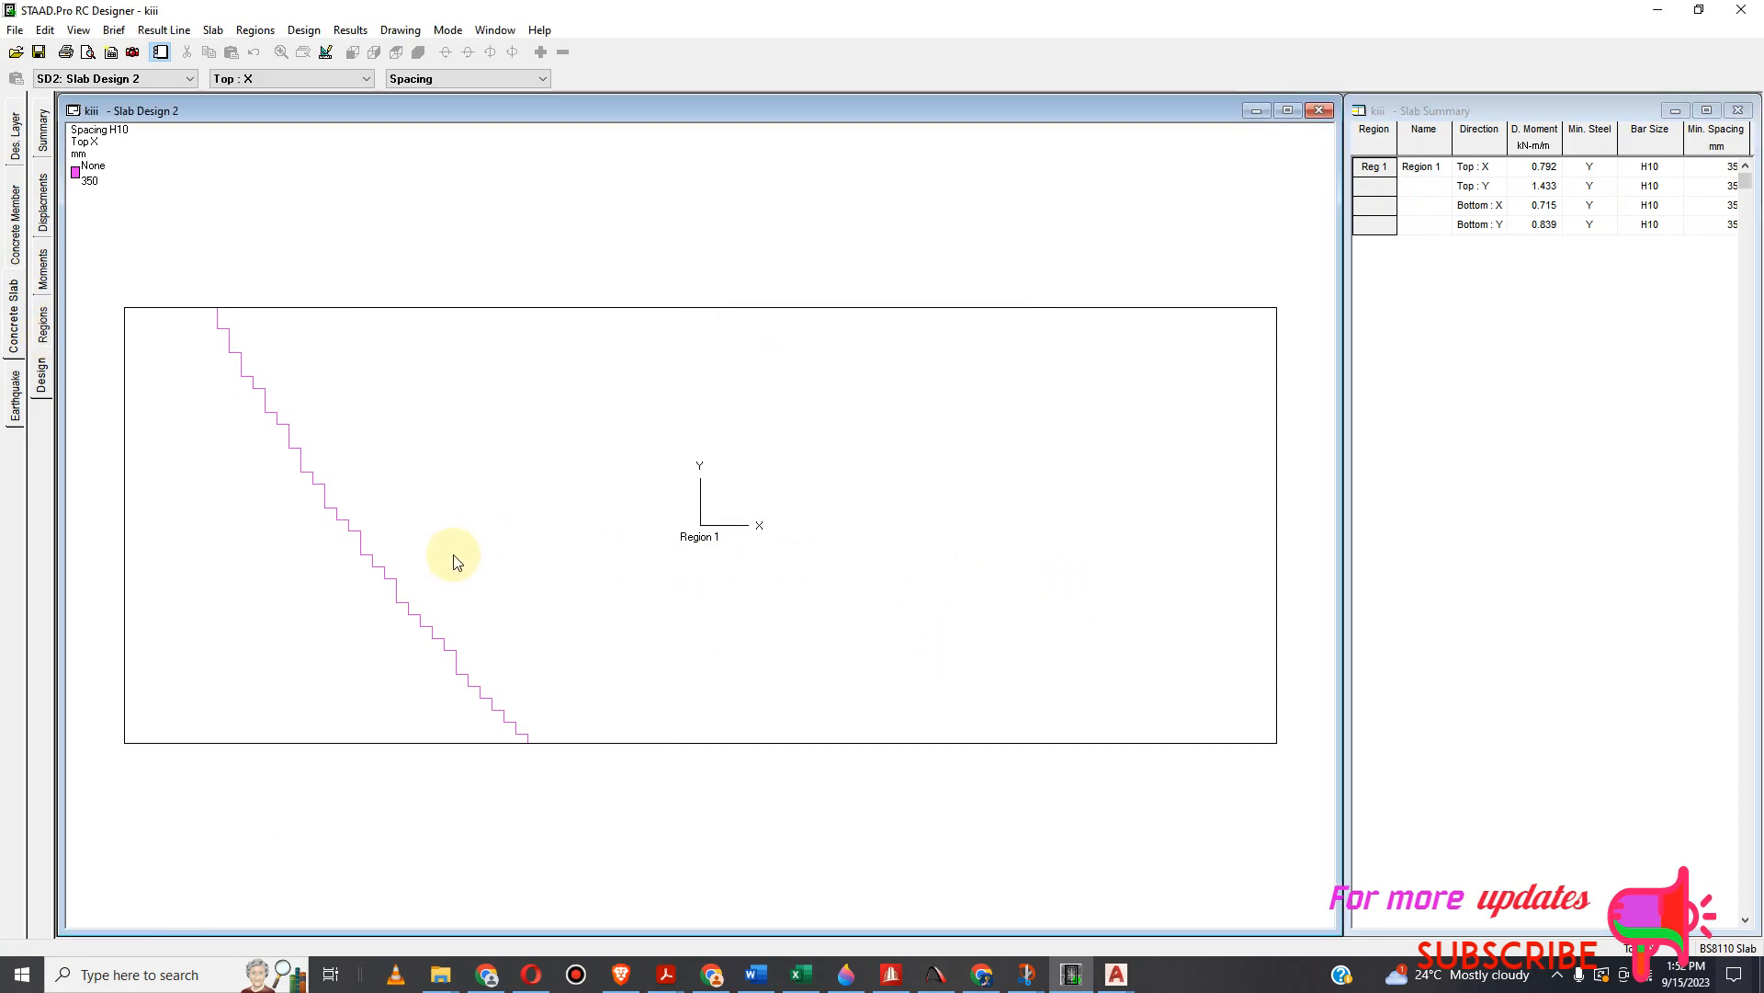
Turn off Page Control for the slab design workspace
{"action": "left_click", "coordinate": [304, 30]}
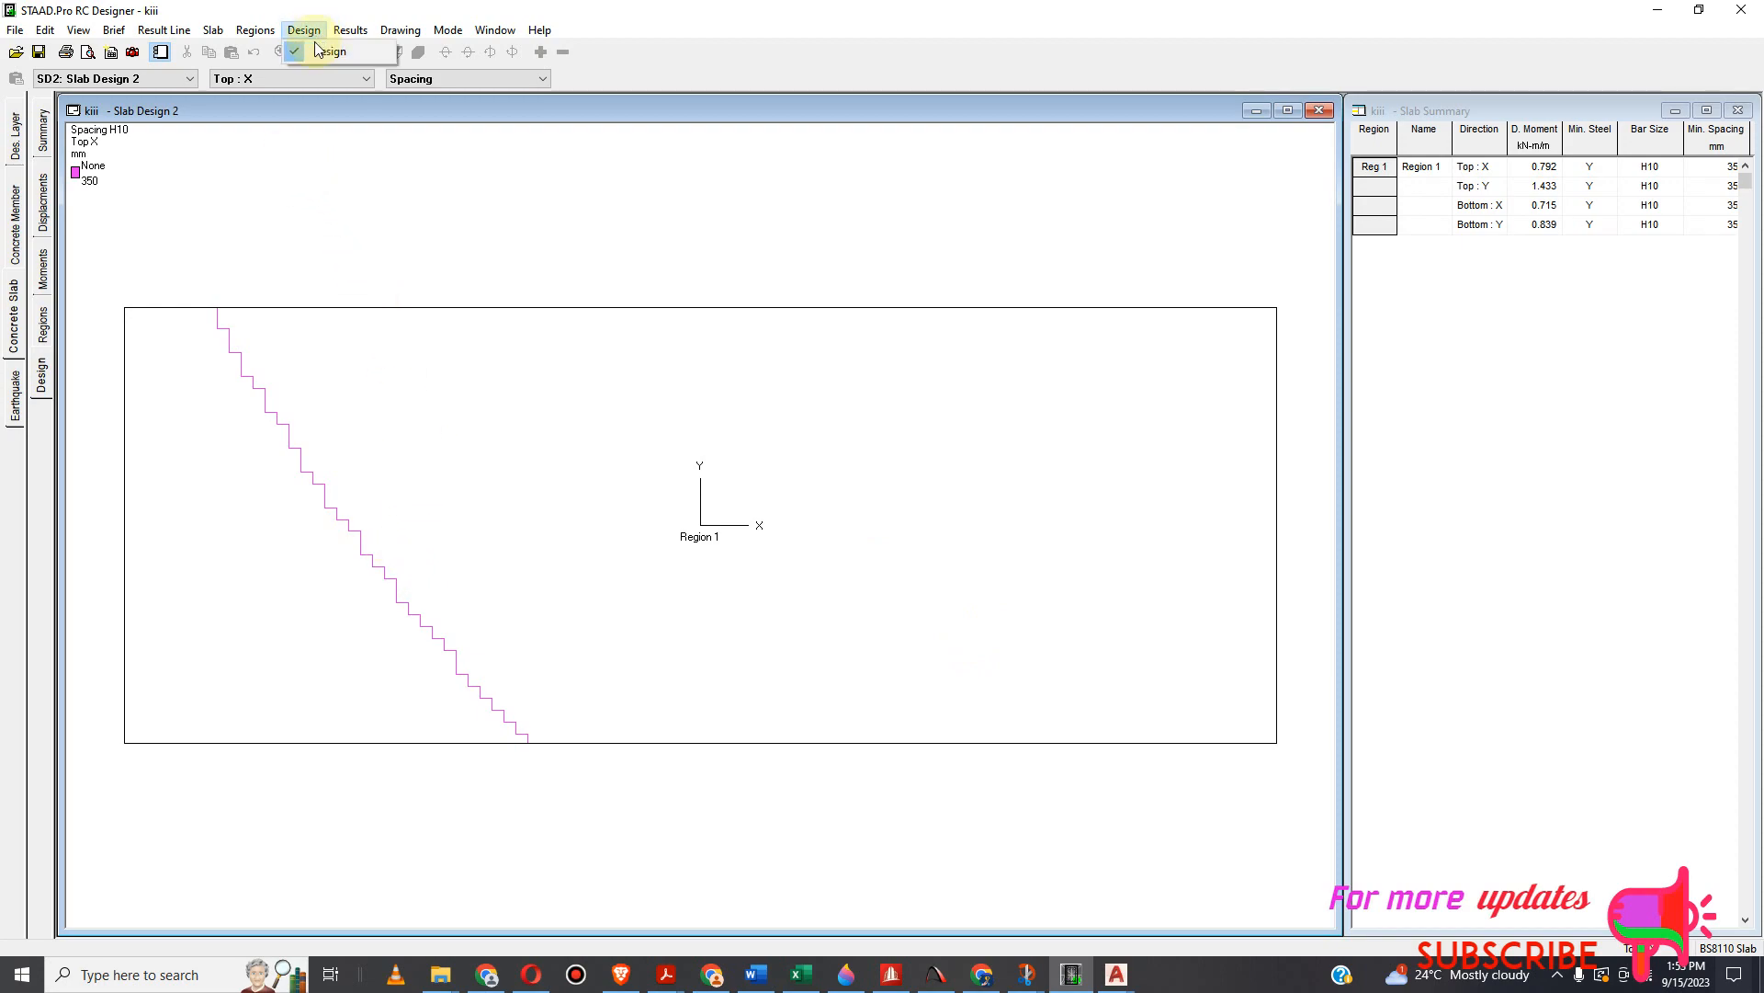
{"action": "mouse_move", "coordinate": [411, 32]}
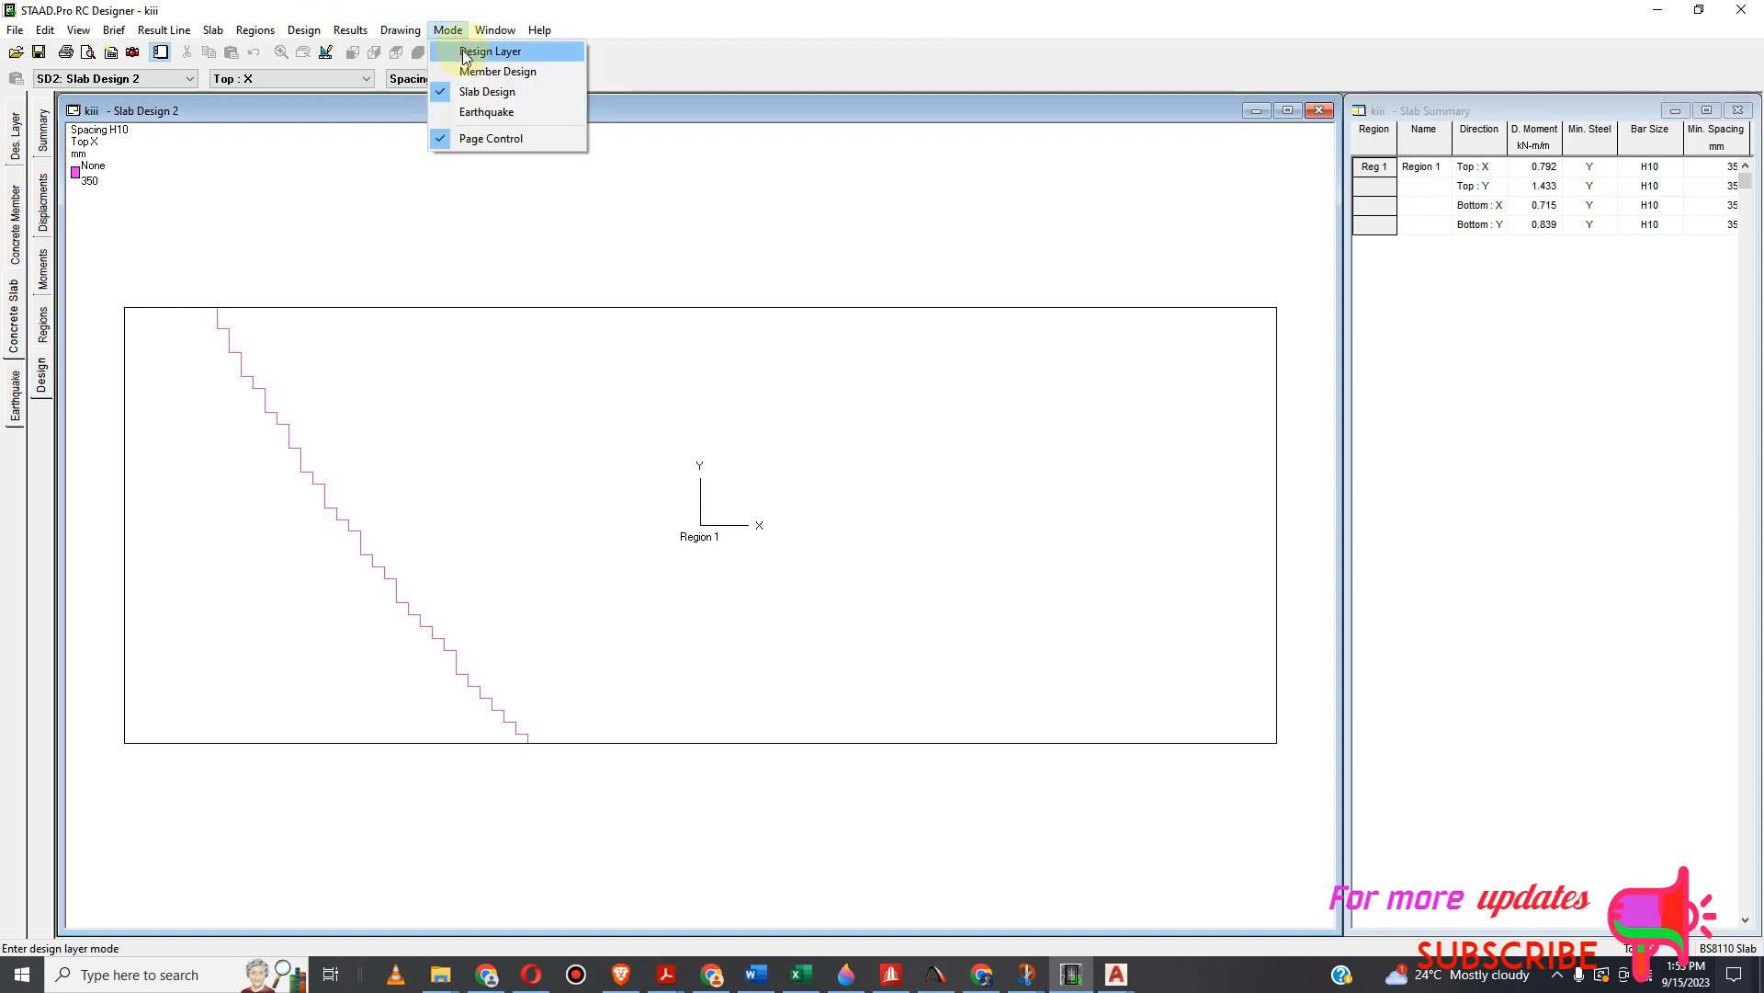
{"action": "left_click", "coordinate": [501, 140]}
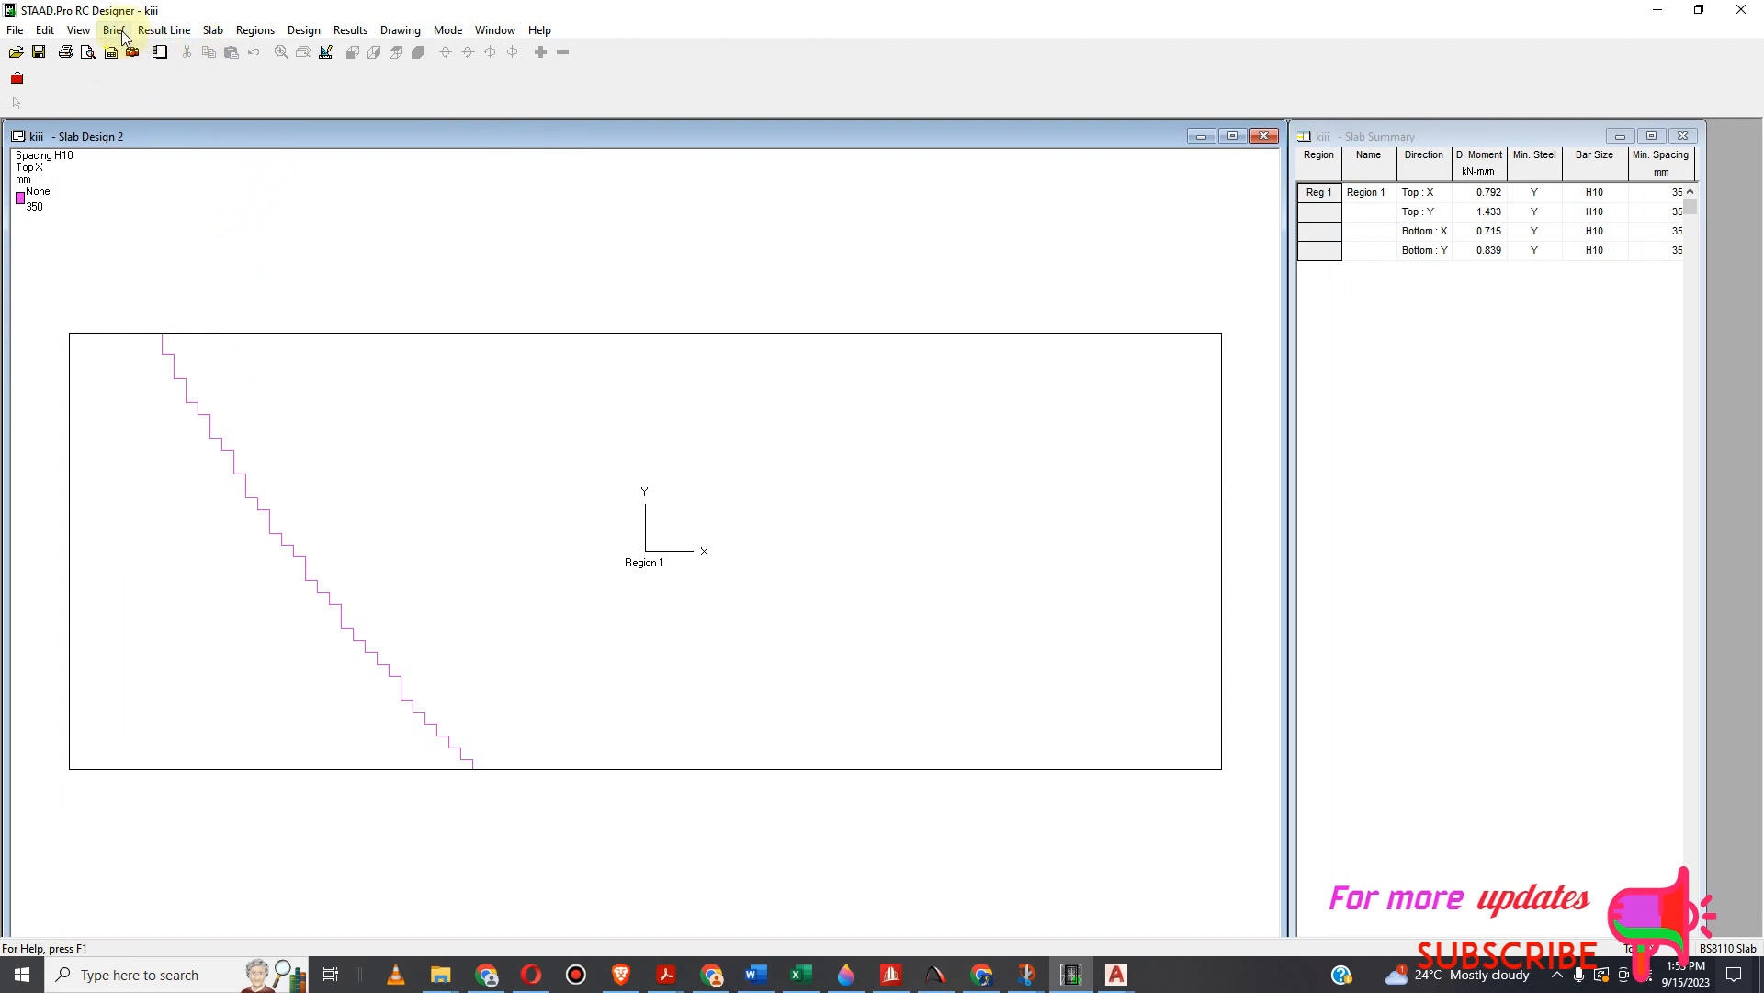
{"action": "left_click", "coordinate": [80, 31]}
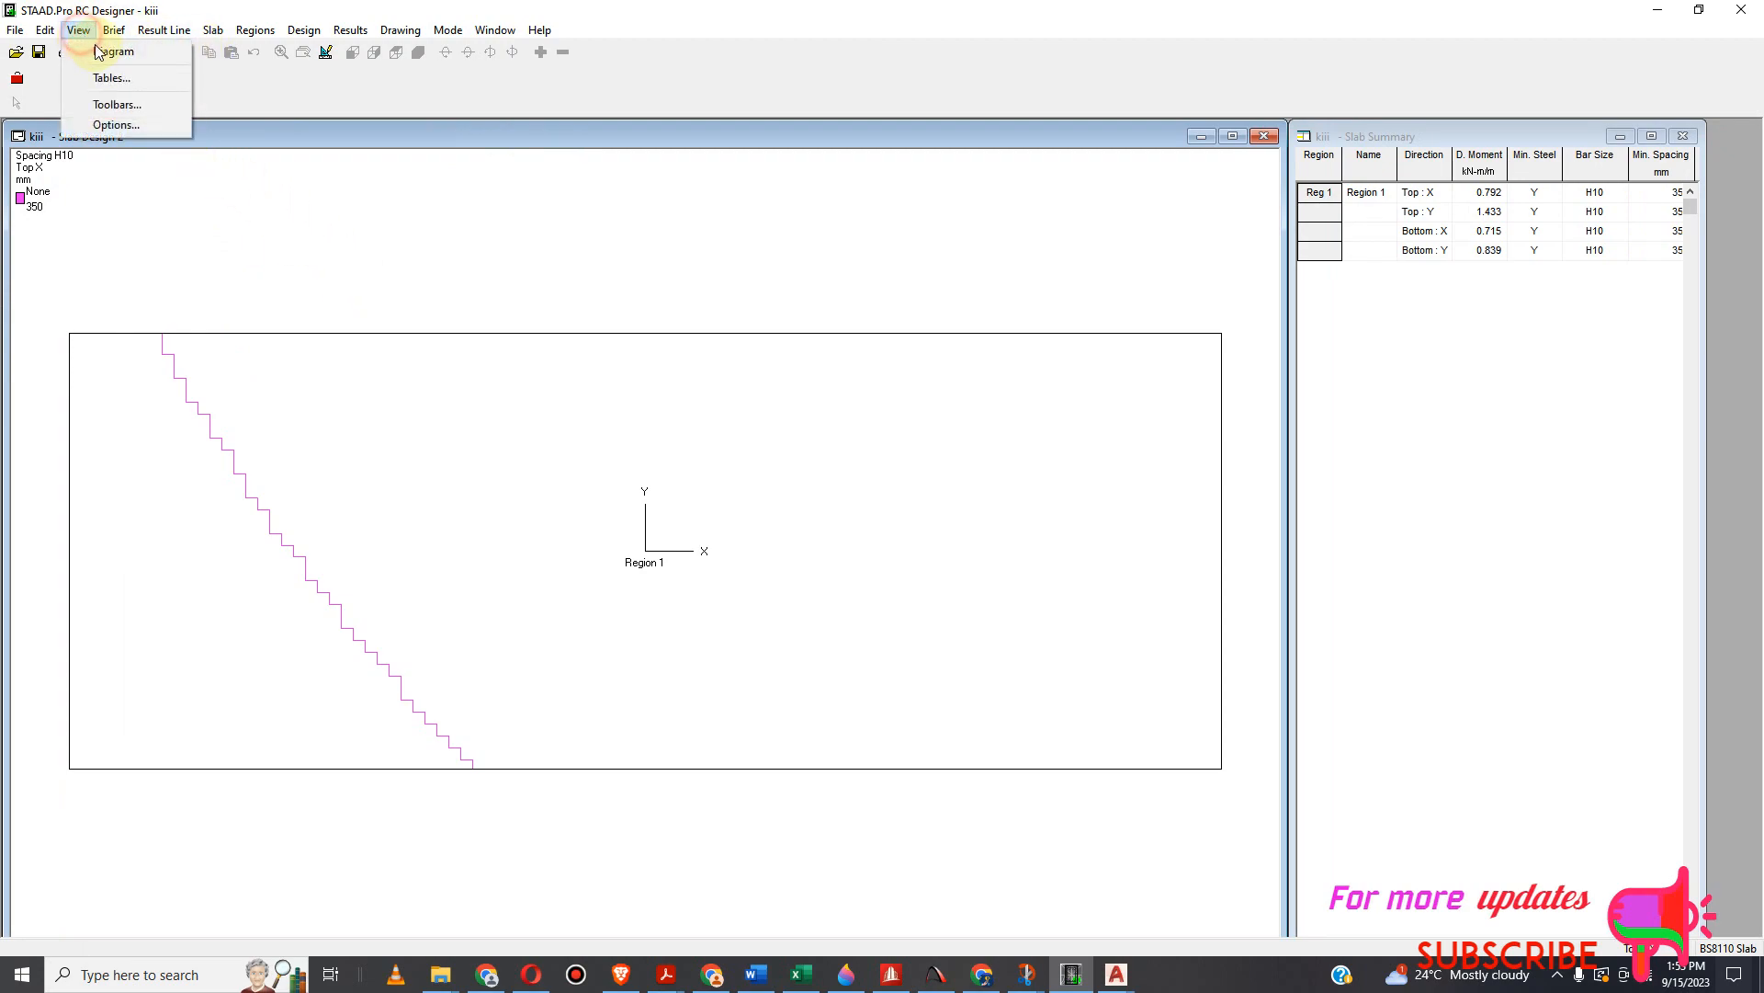
{"action": "left_click", "coordinate": [334, 192]}
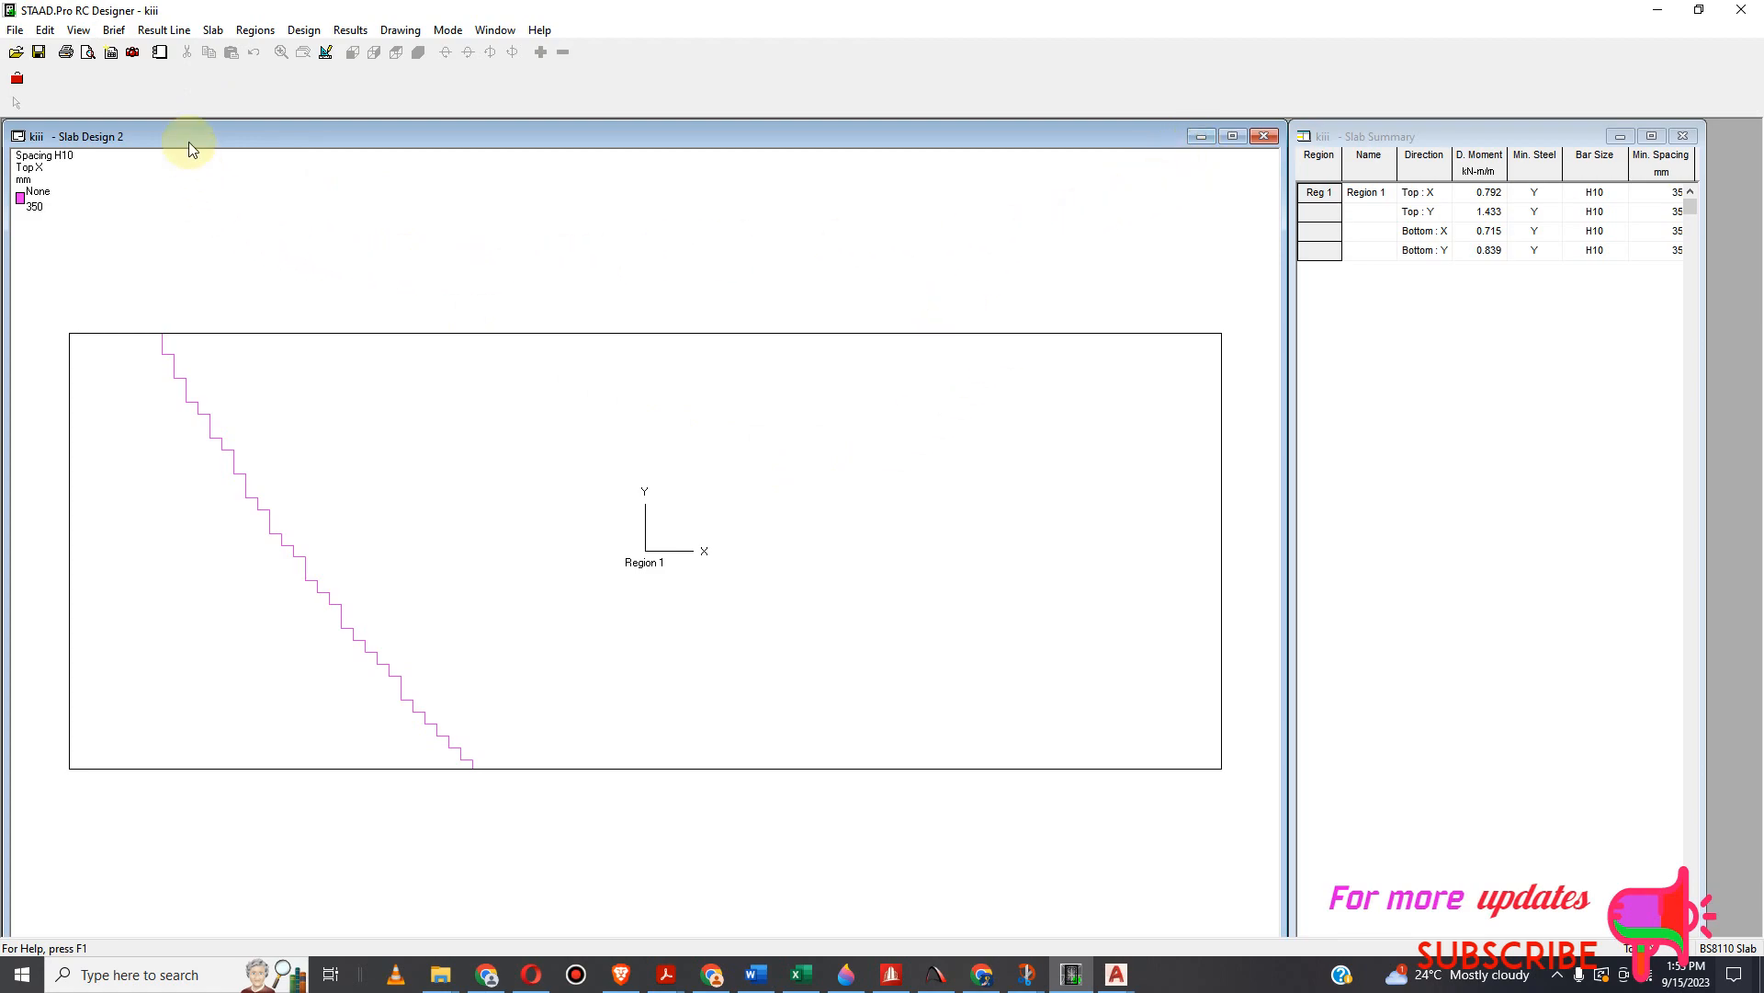
{"action": "left_click", "coordinate": [306, 33]}
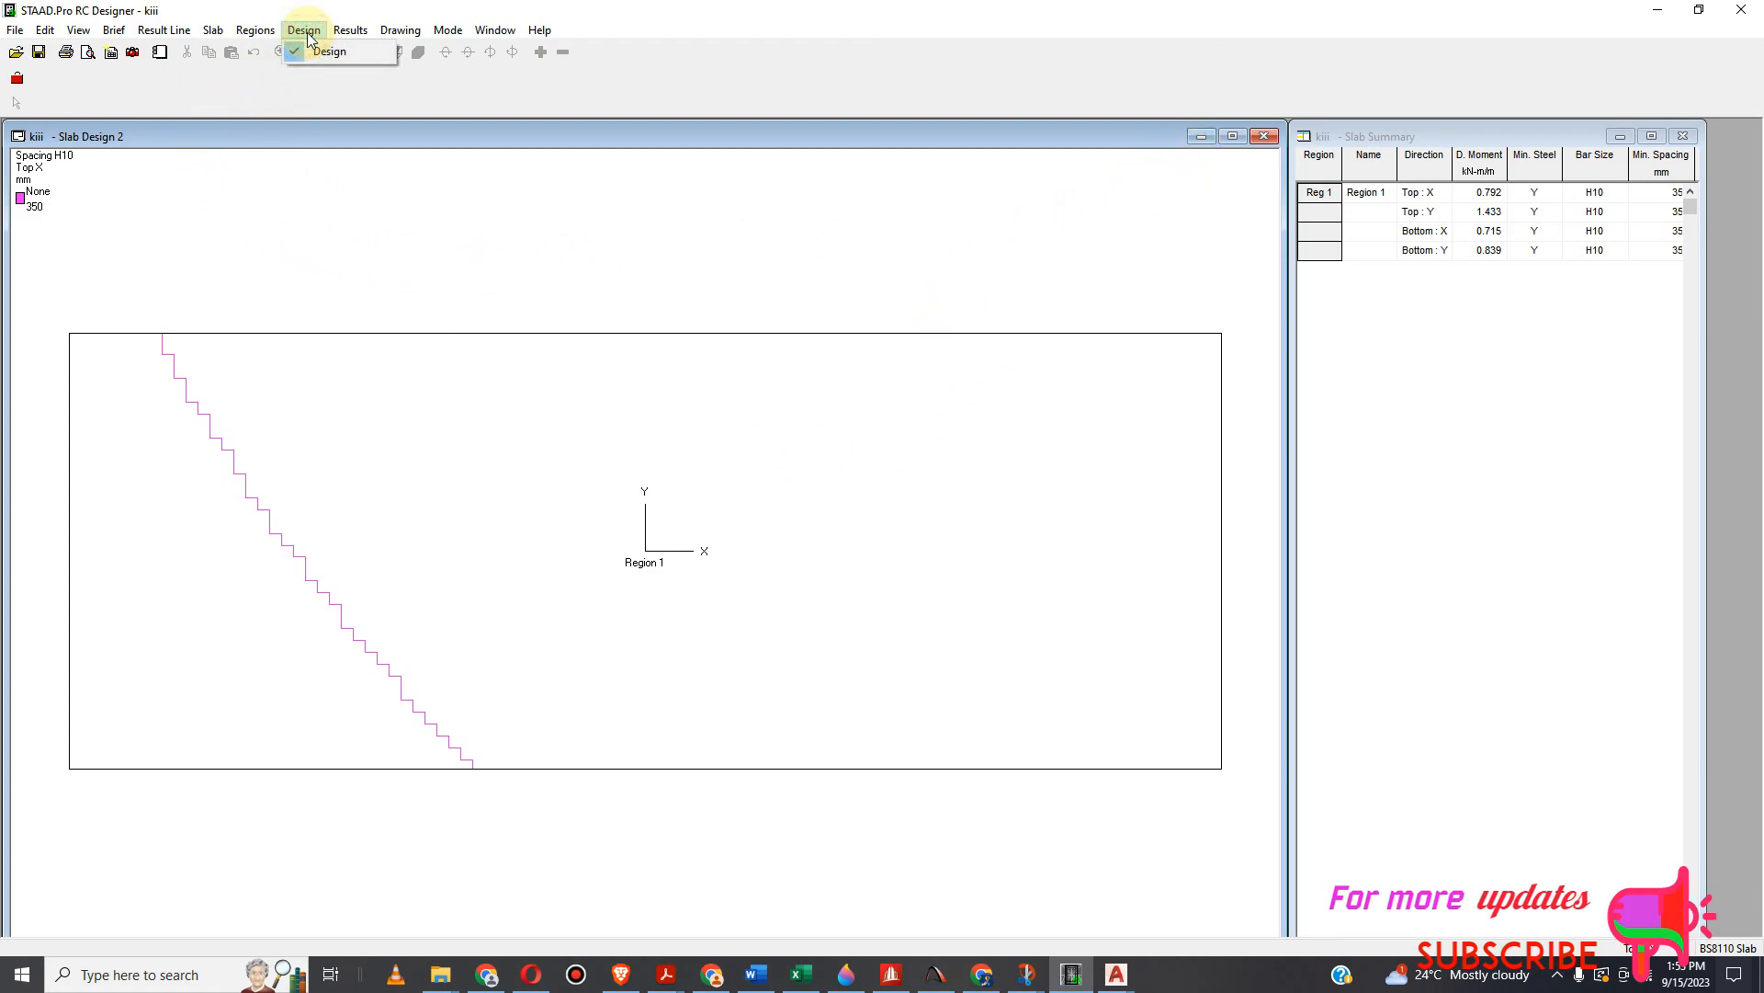
{"action": "left_click", "coordinate": [84, 35]}
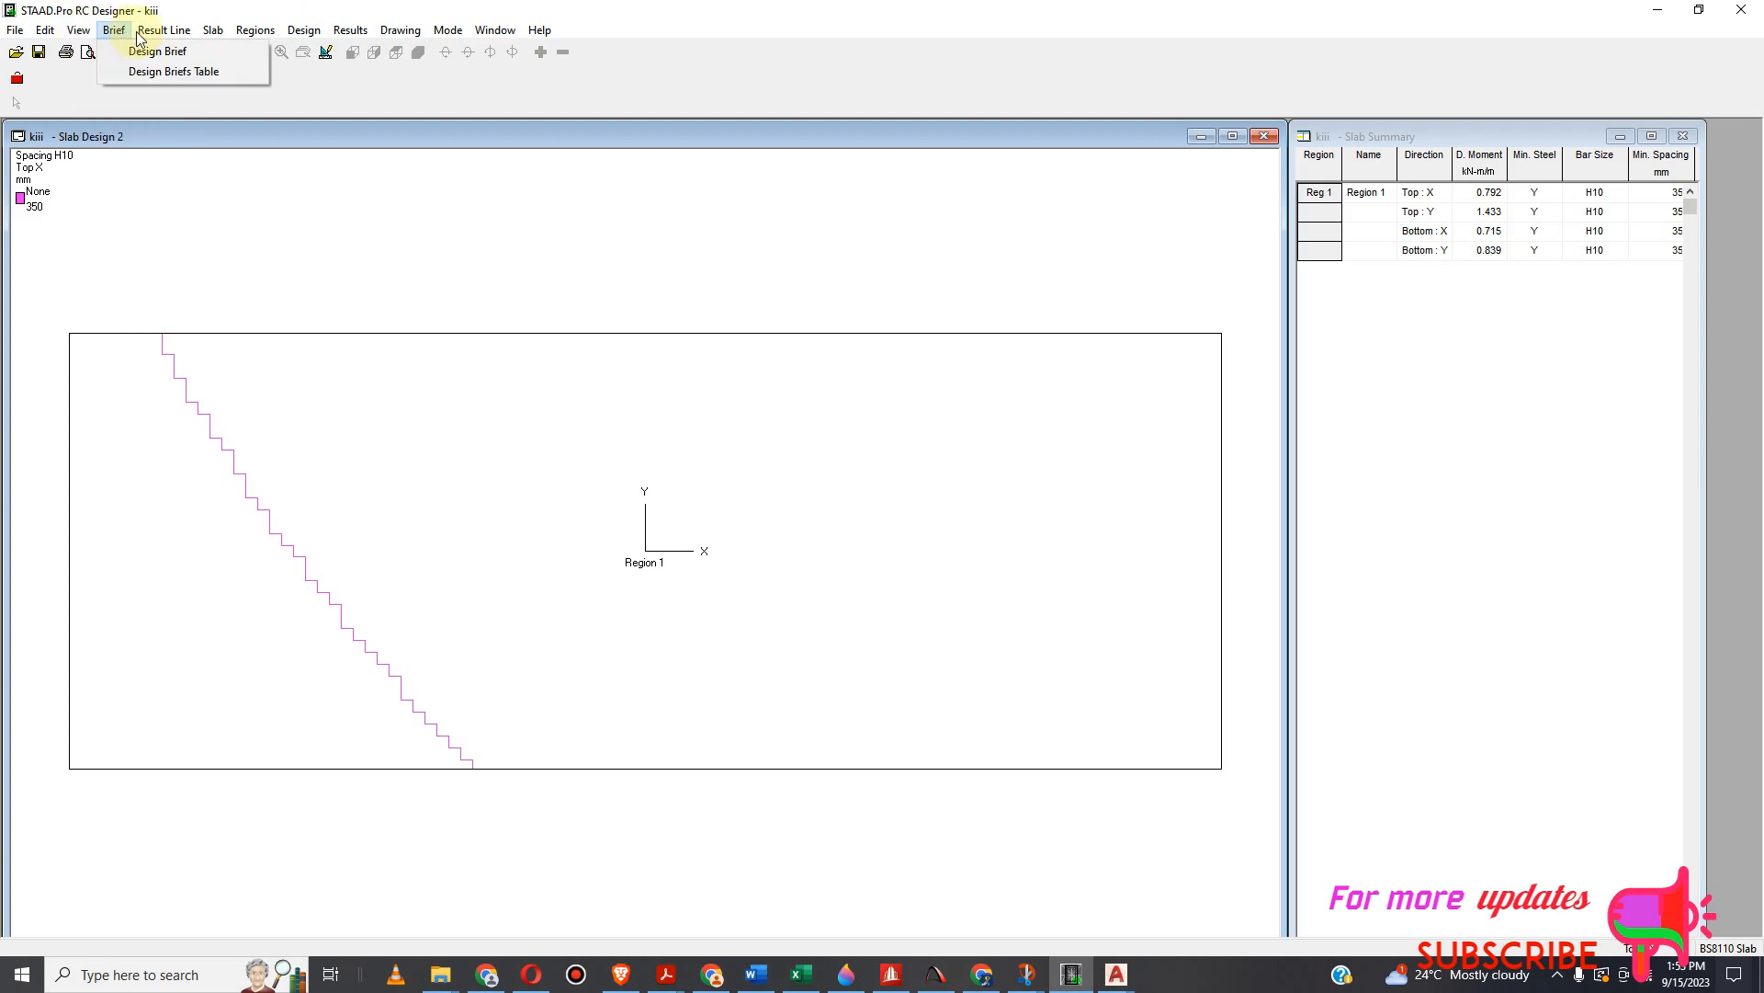
{"action": "mouse_move", "coordinate": [256, 31]}
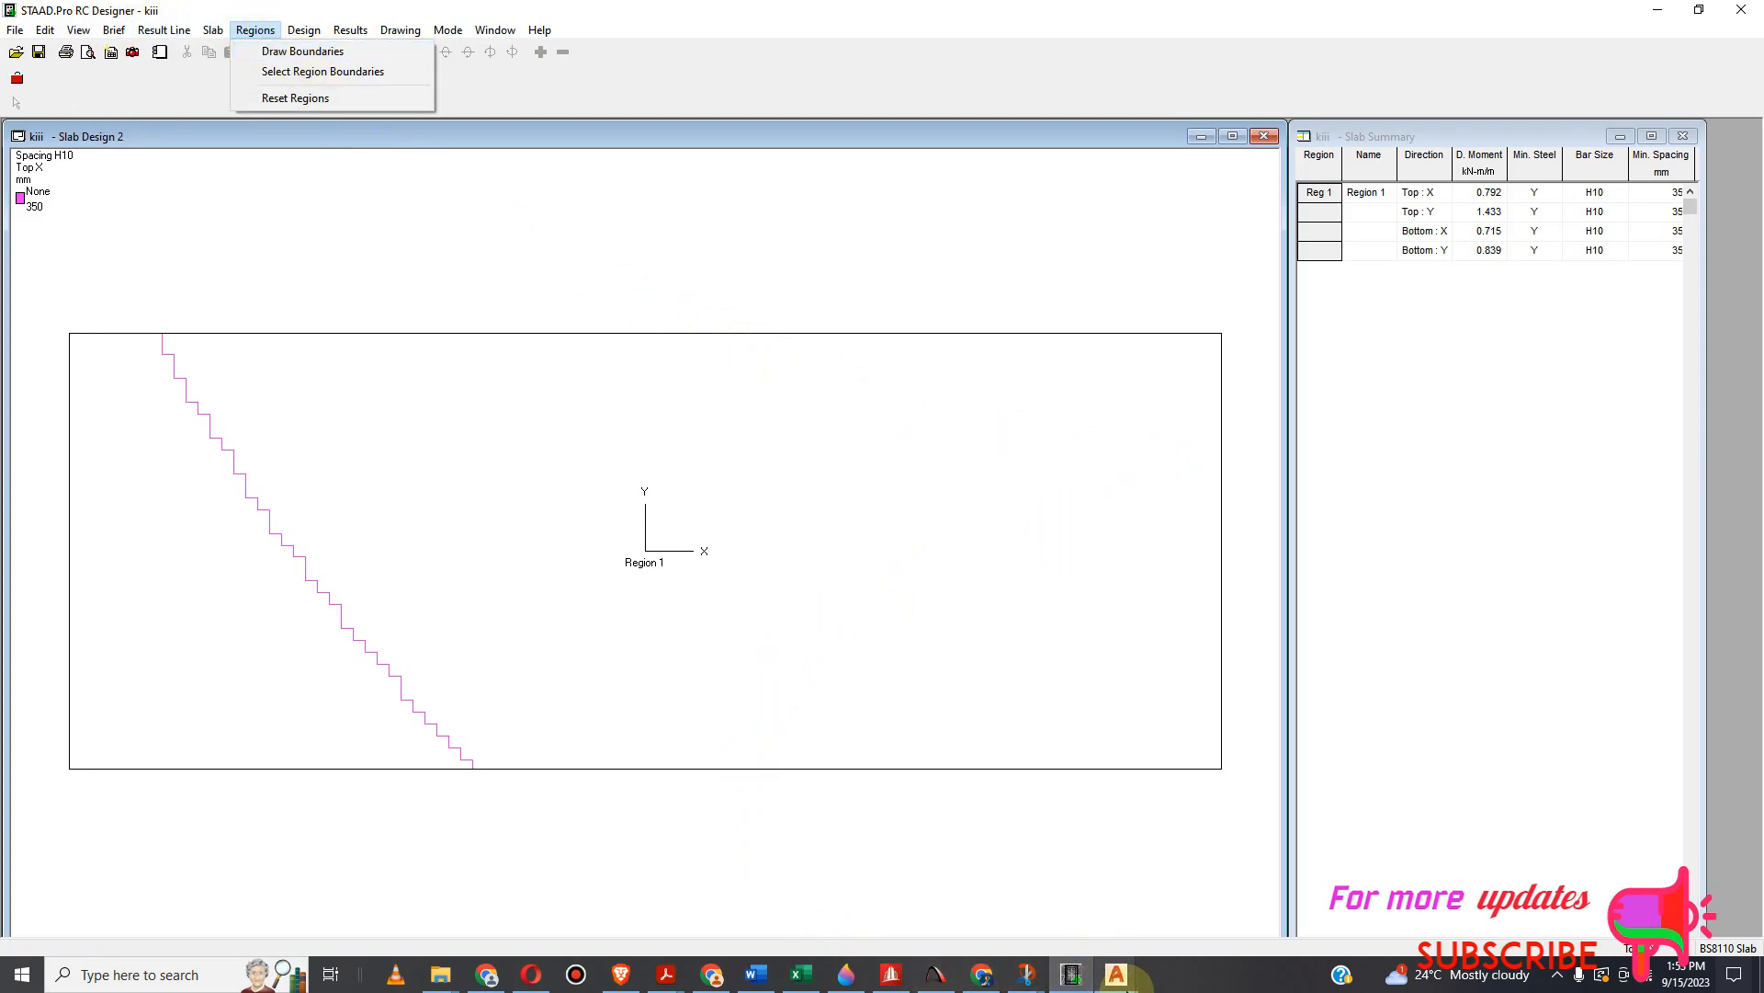
{"action": "left_click", "coordinate": [1121, 981]}
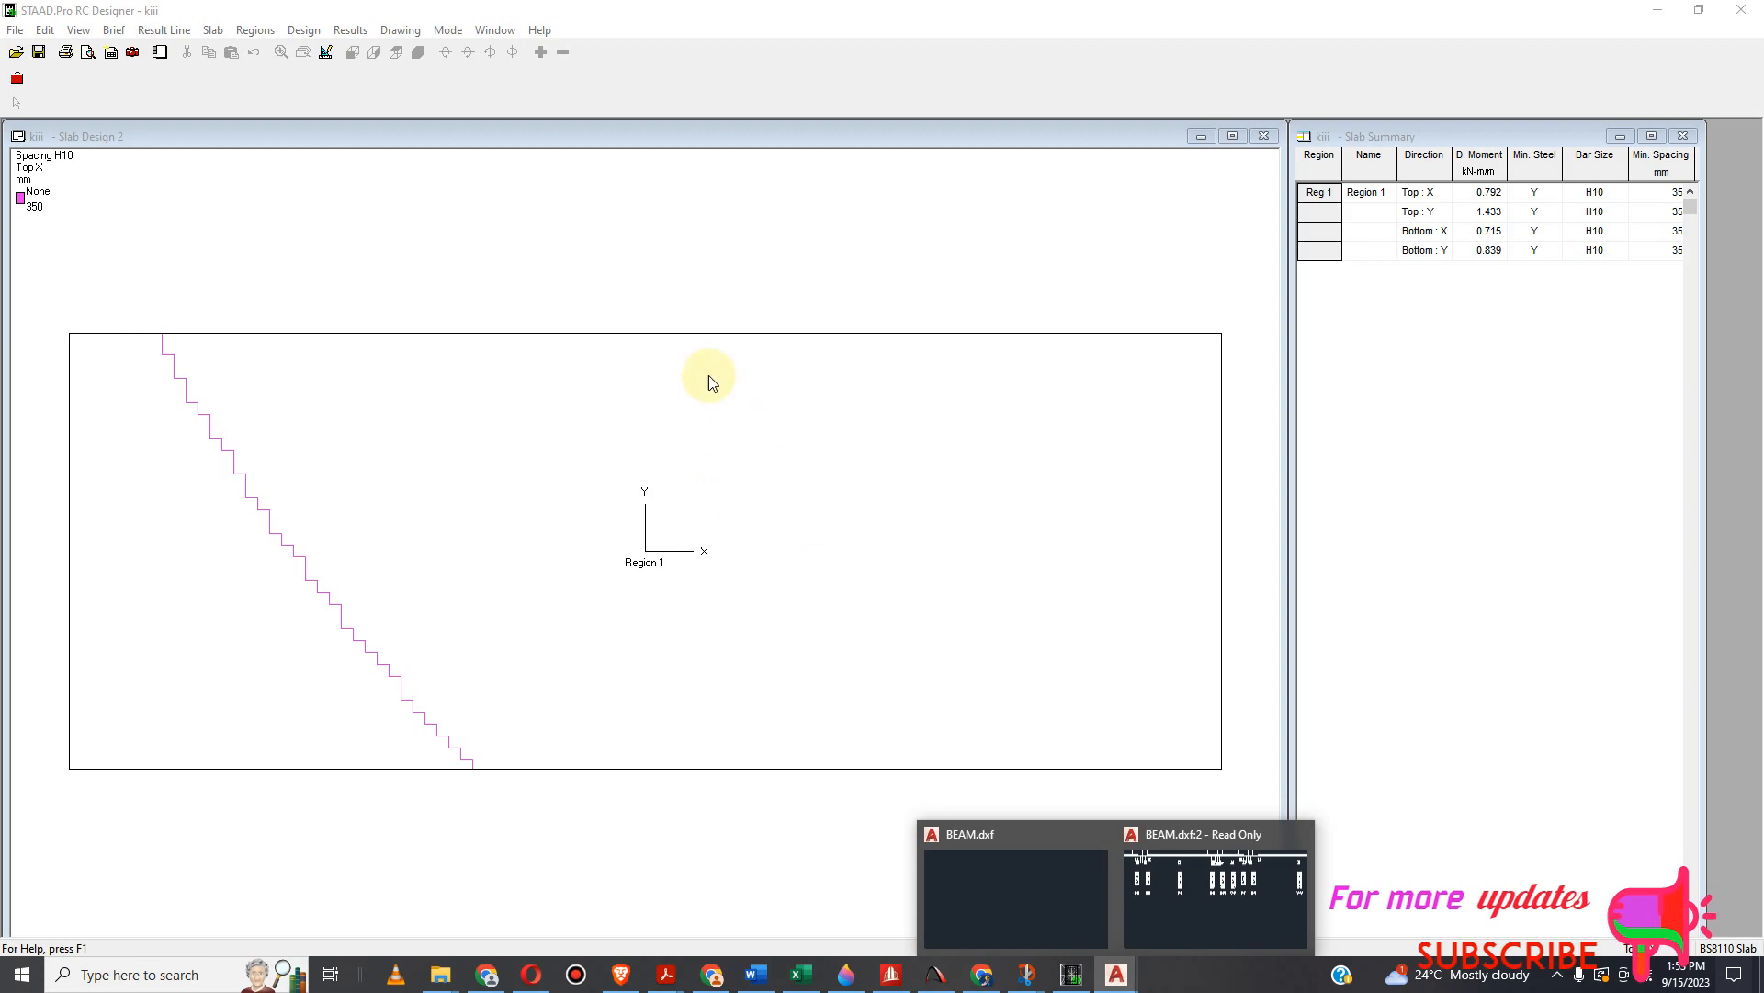
{"action": "left_click", "coordinate": [376, 161]}
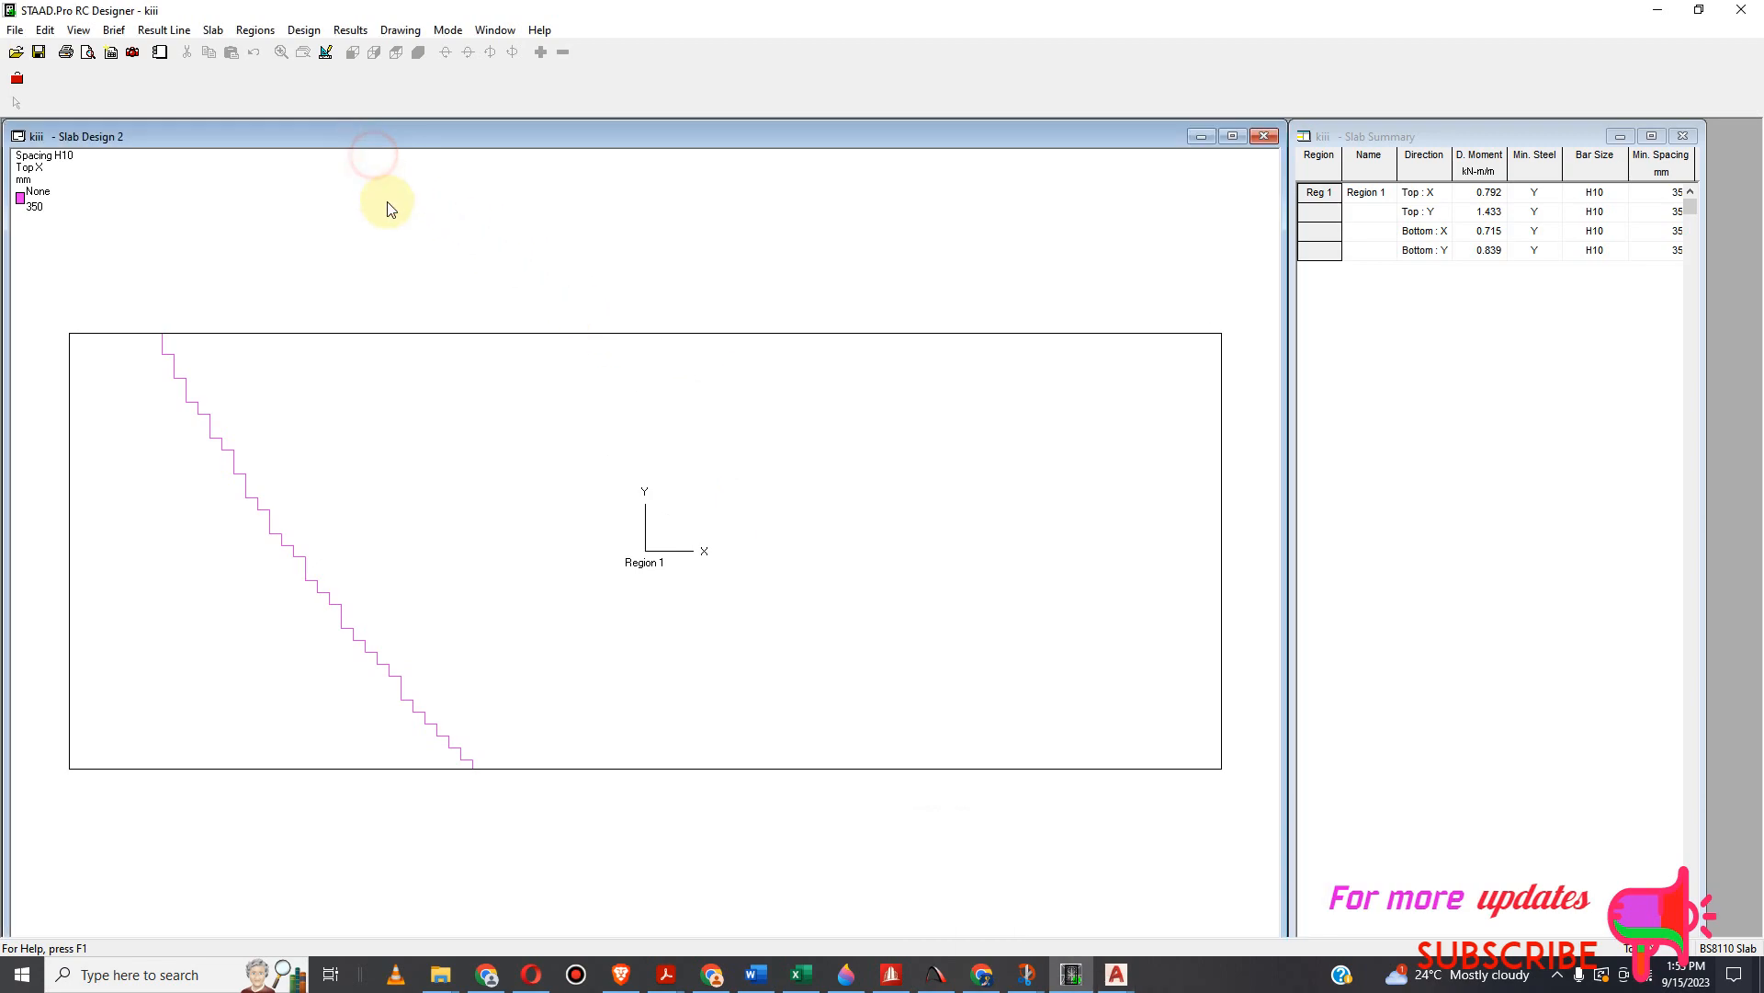
Close the Slab Design 2 diagram and the Slab Summary table, closing the kiii project
{"action": "left_click", "coordinate": [1258, 136]}
{"action": "left_click", "coordinate": [1681, 136]}
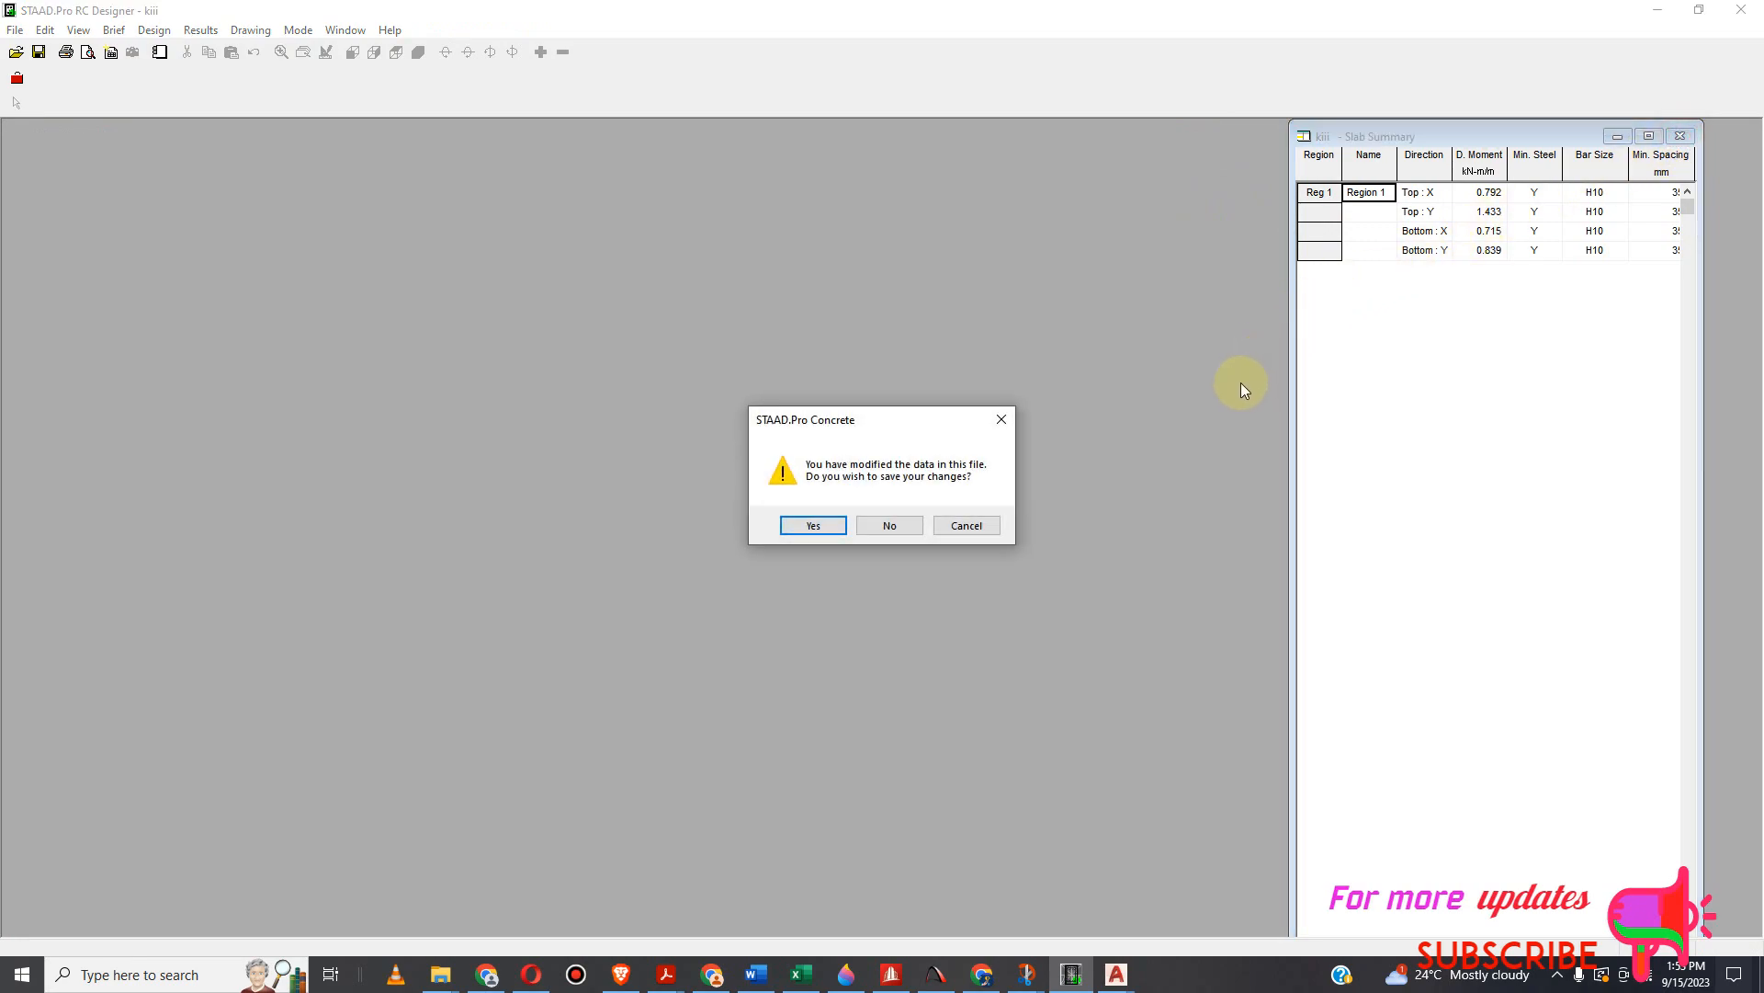
{"action": "left_click", "coordinate": [977, 527]}
{"action": "left_click", "coordinate": [936, 525]}
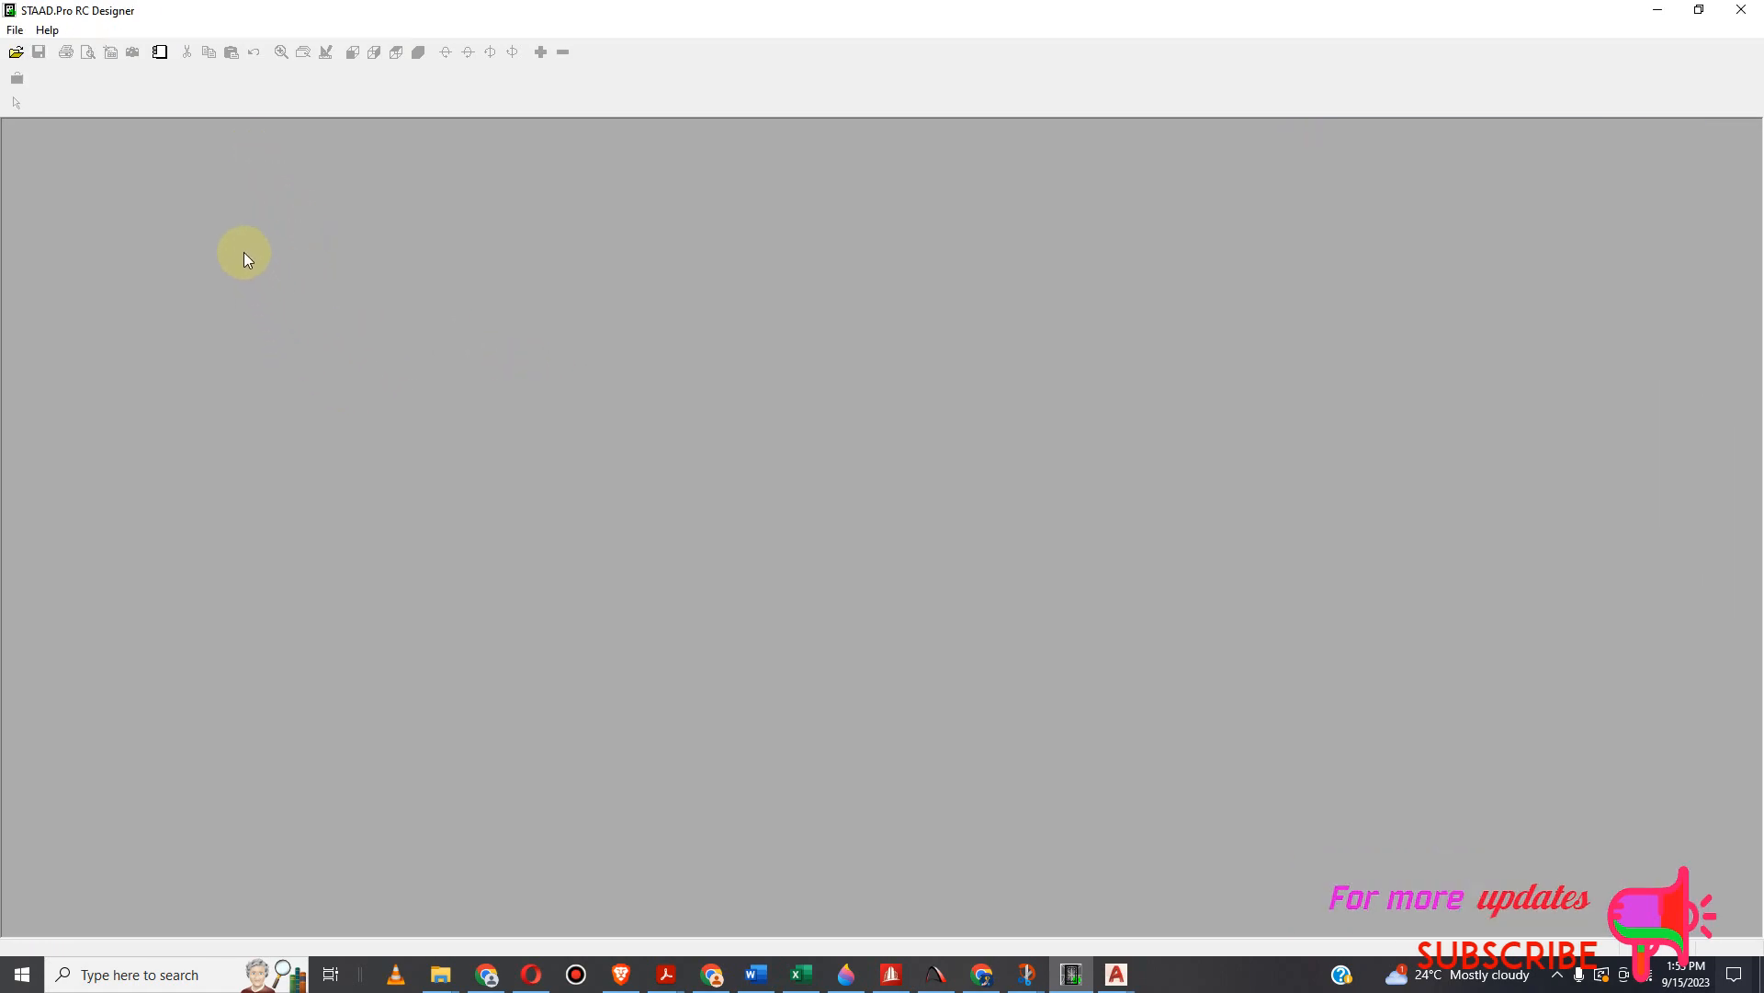
{"action": "left_click", "coordinate": [1073, 974]}
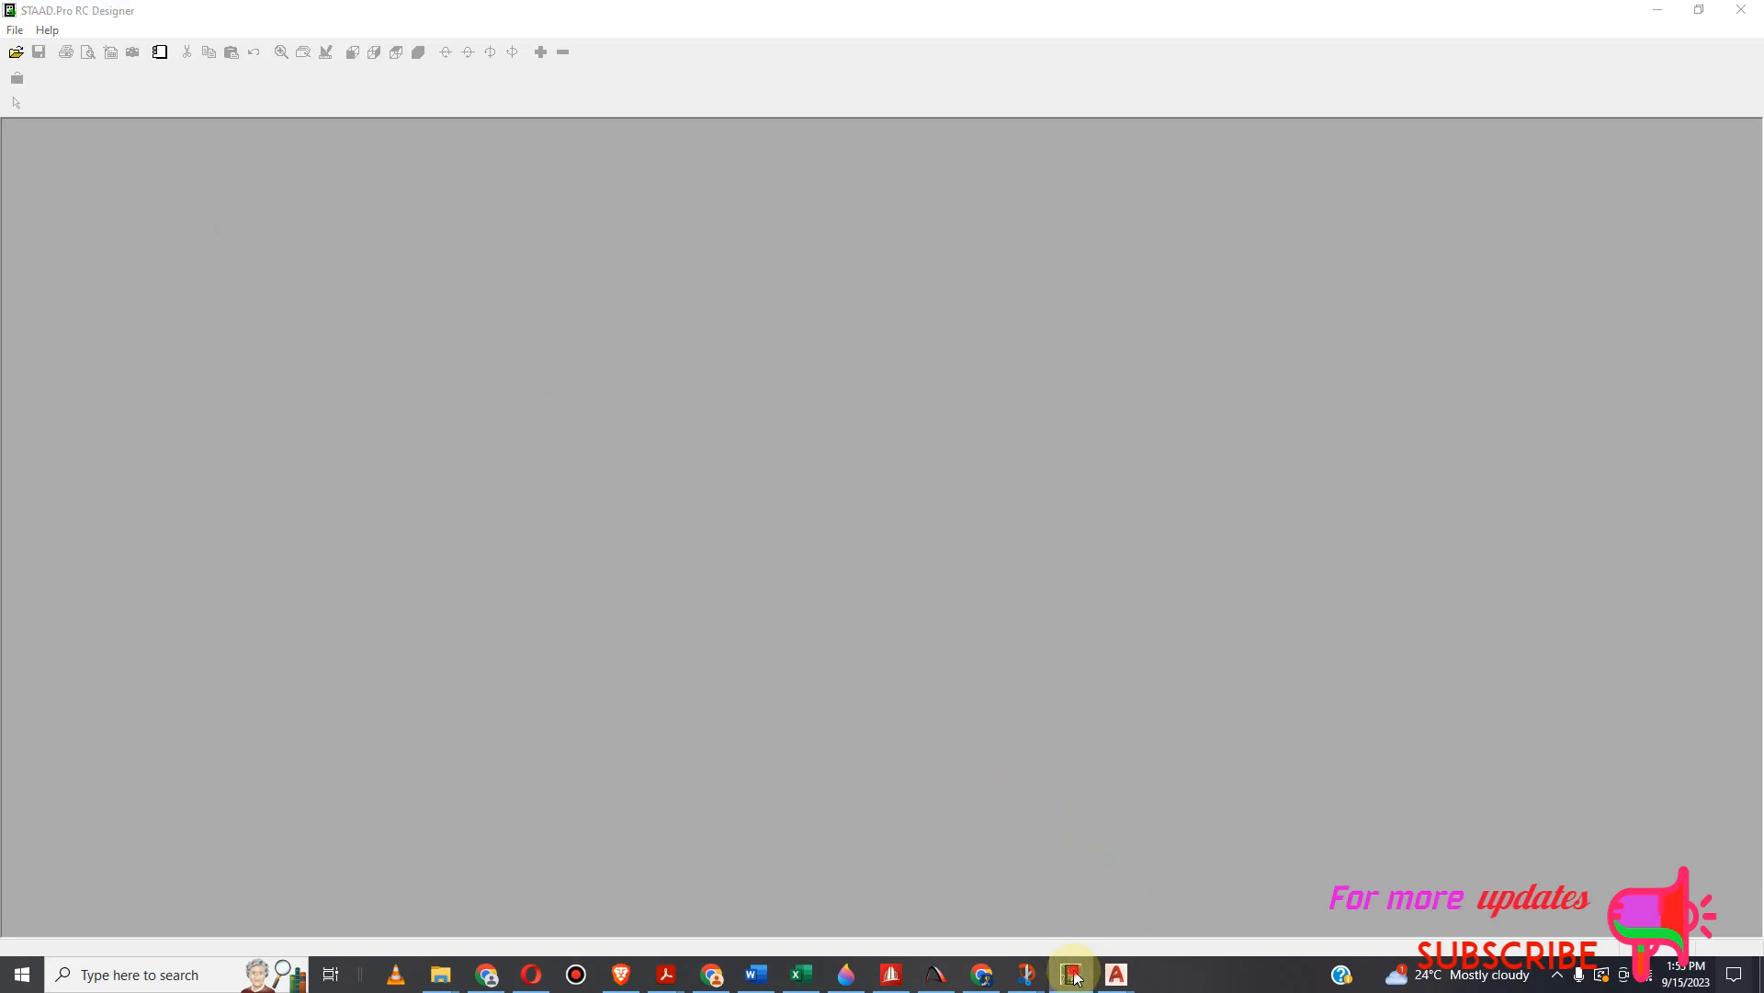
{"action": "left_click", "coordinate": [1073, 974]}
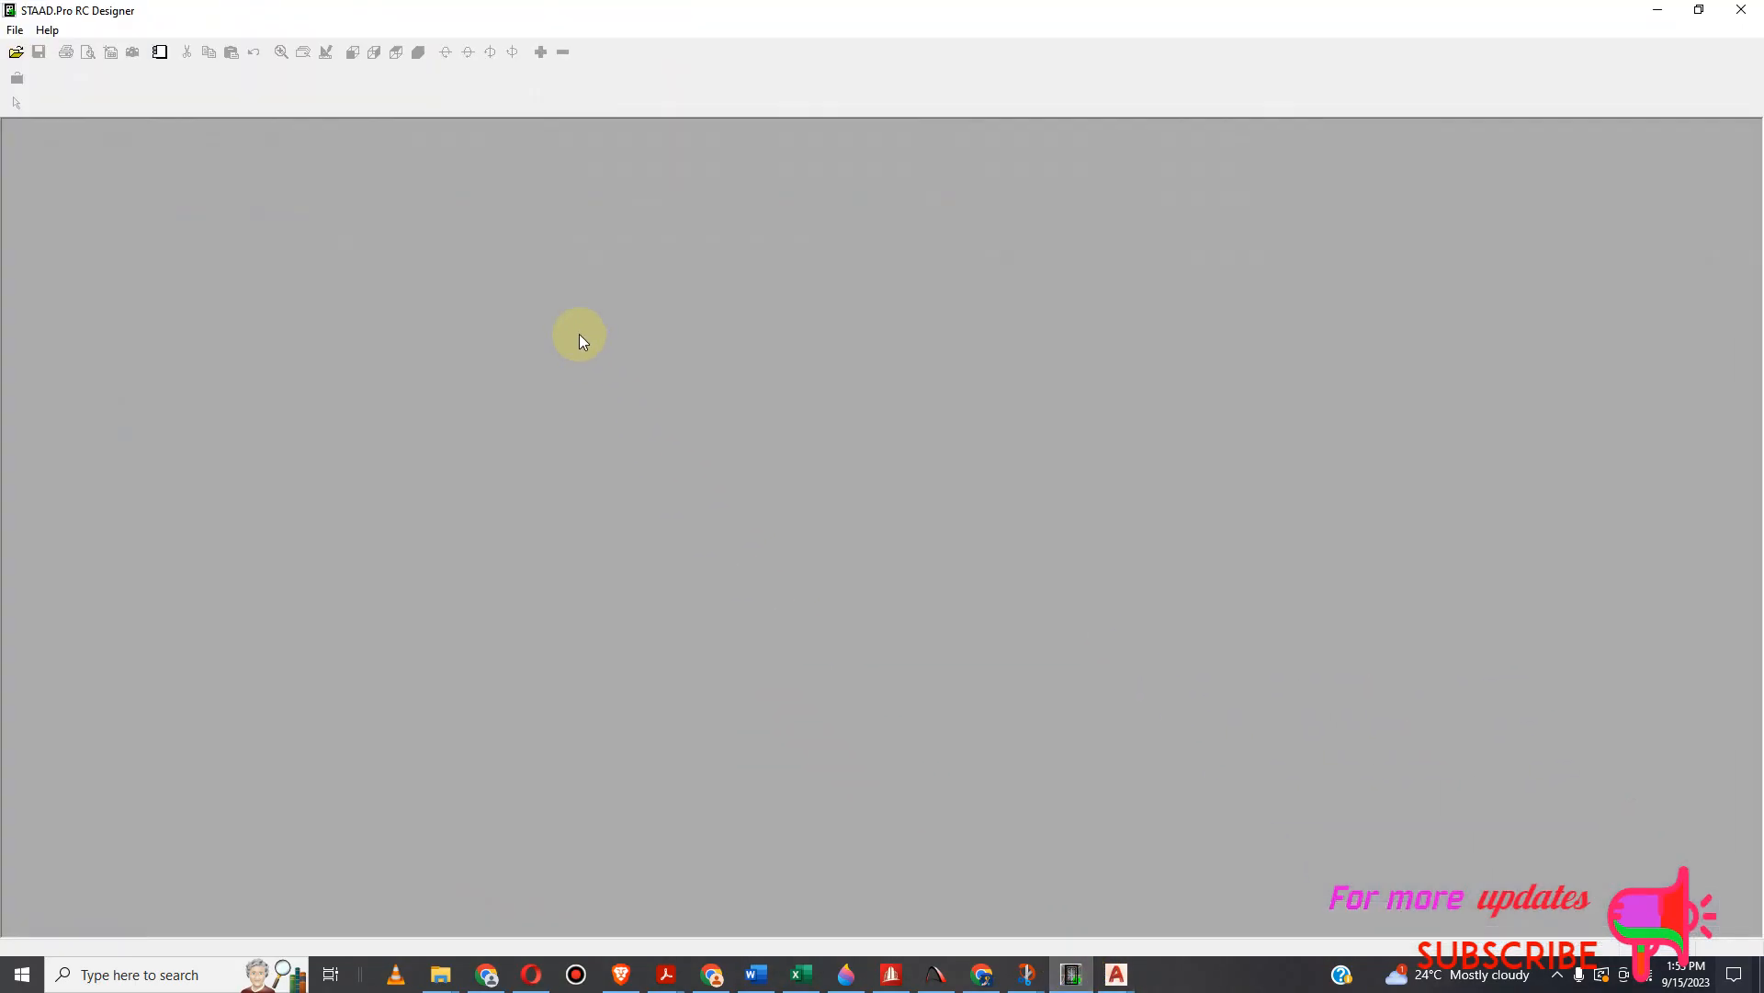
{"action": "left_click", "coordinate": [16, 31]}
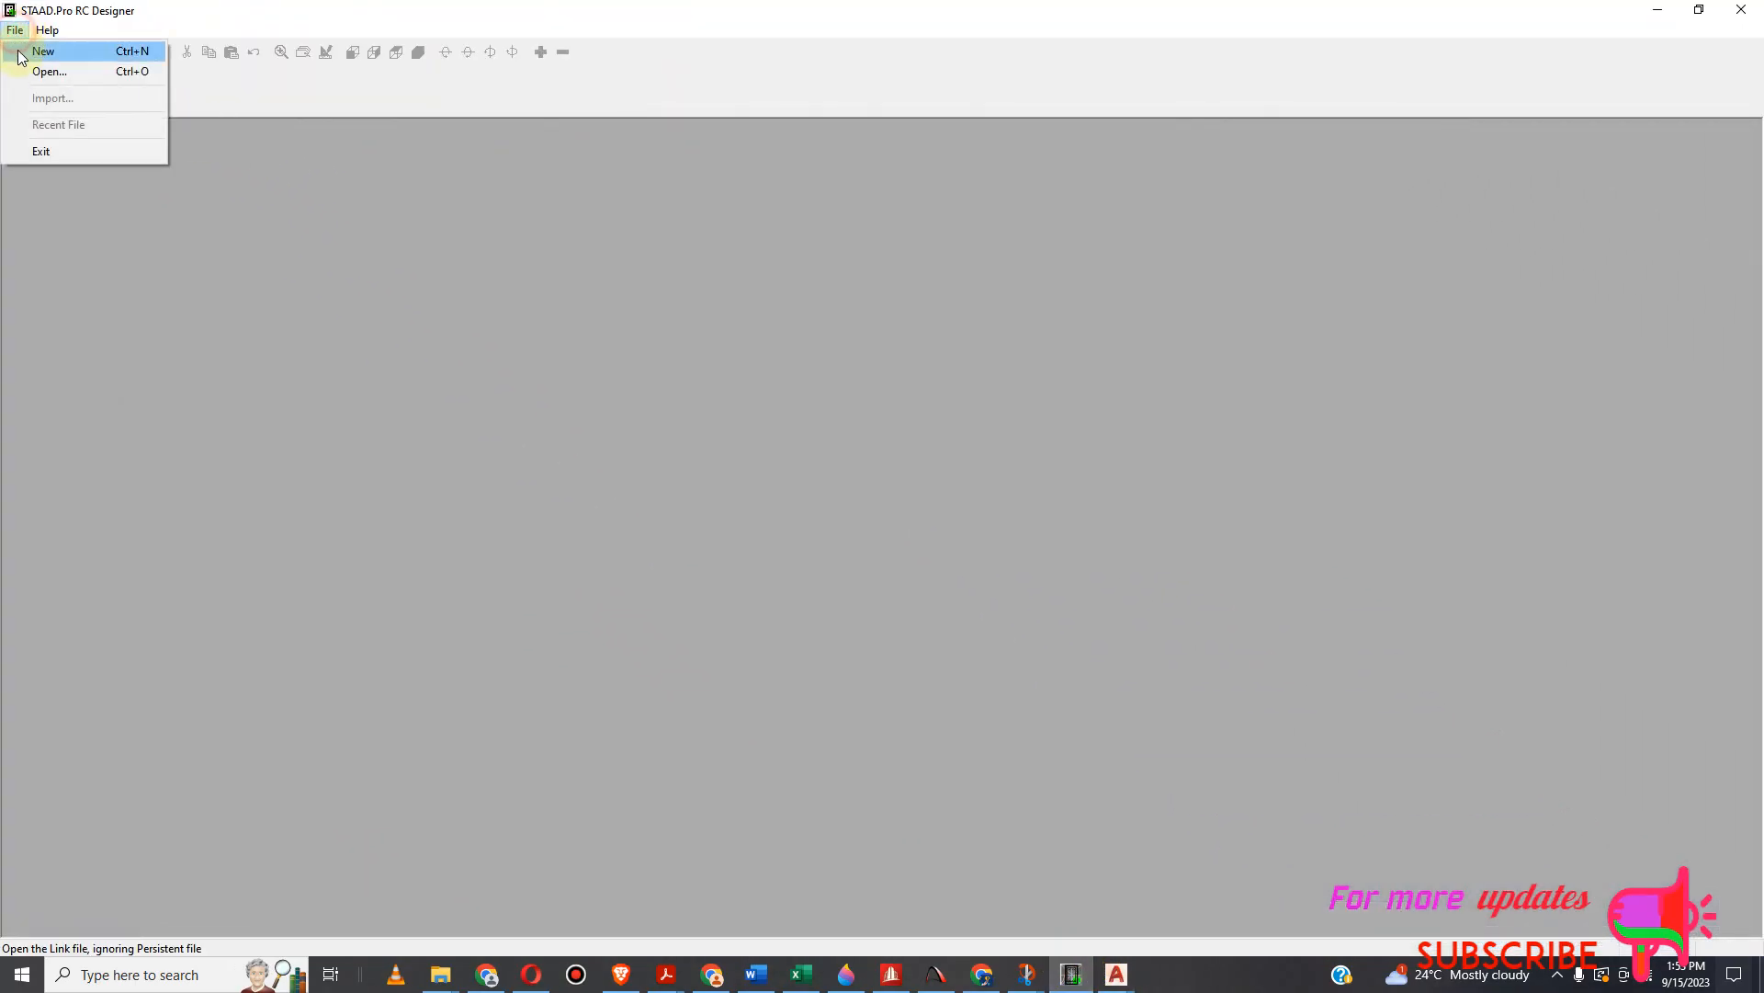
{"action": "left_click", "coordinate": [562, 259]}
{"action": "left_click", "coordinate": [1557, 976]}
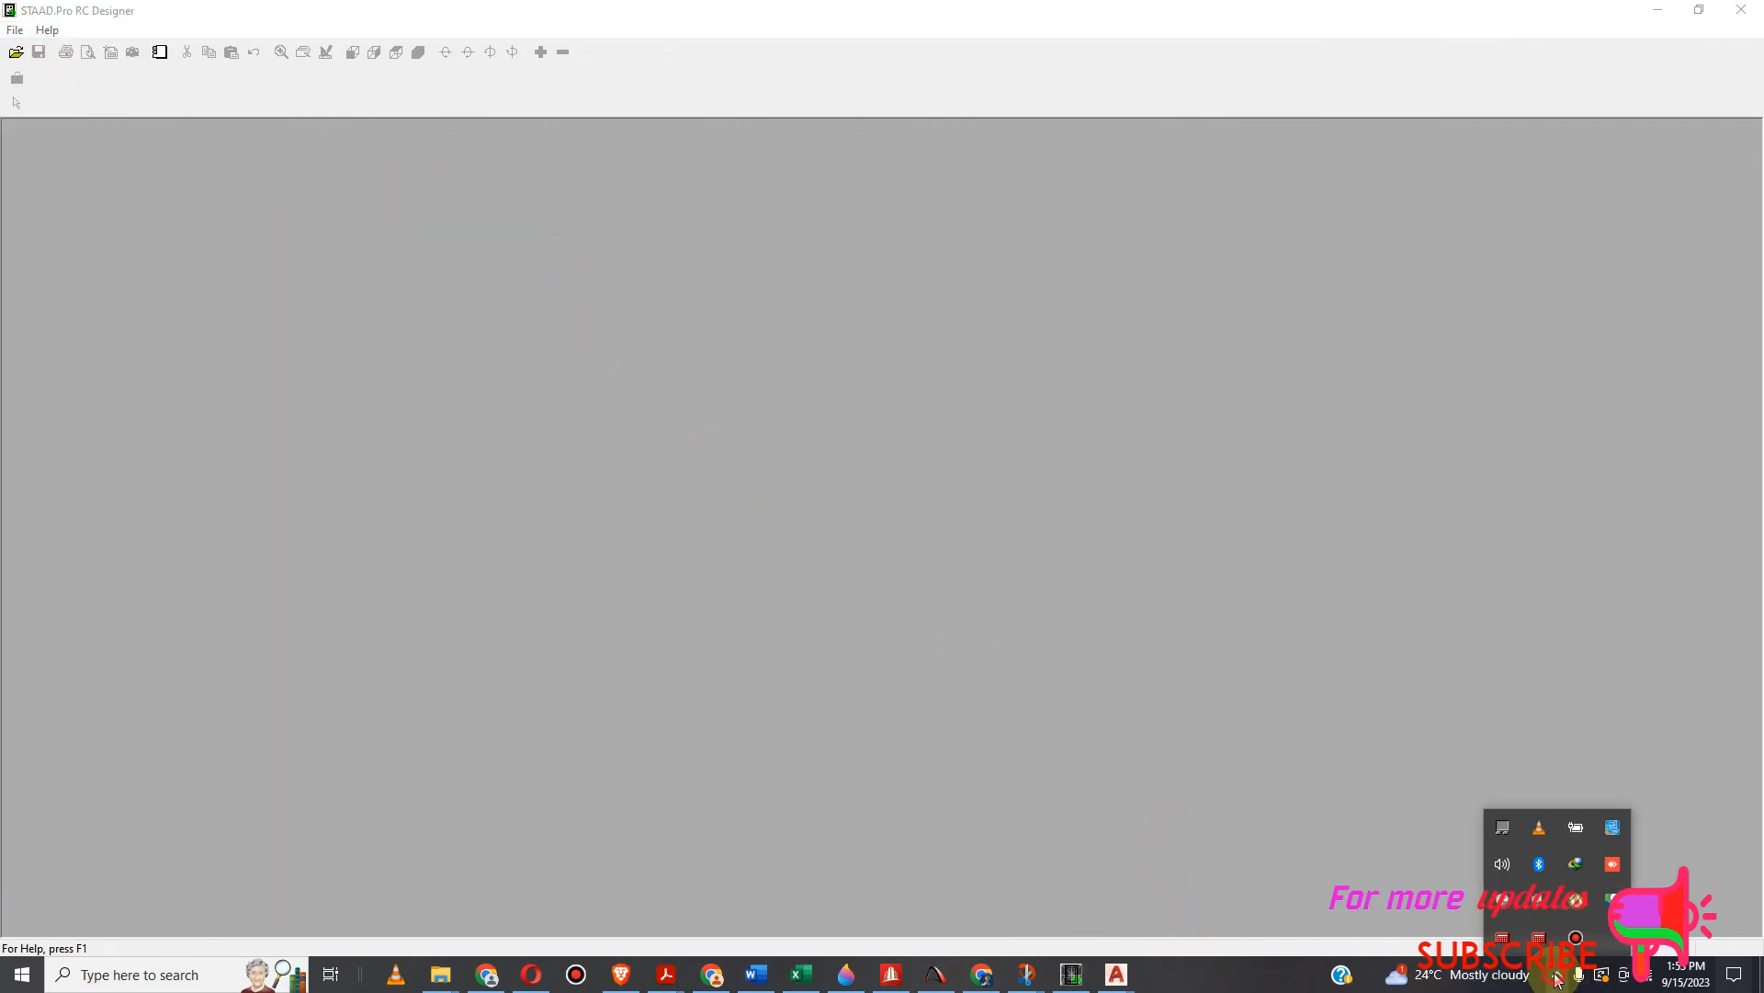